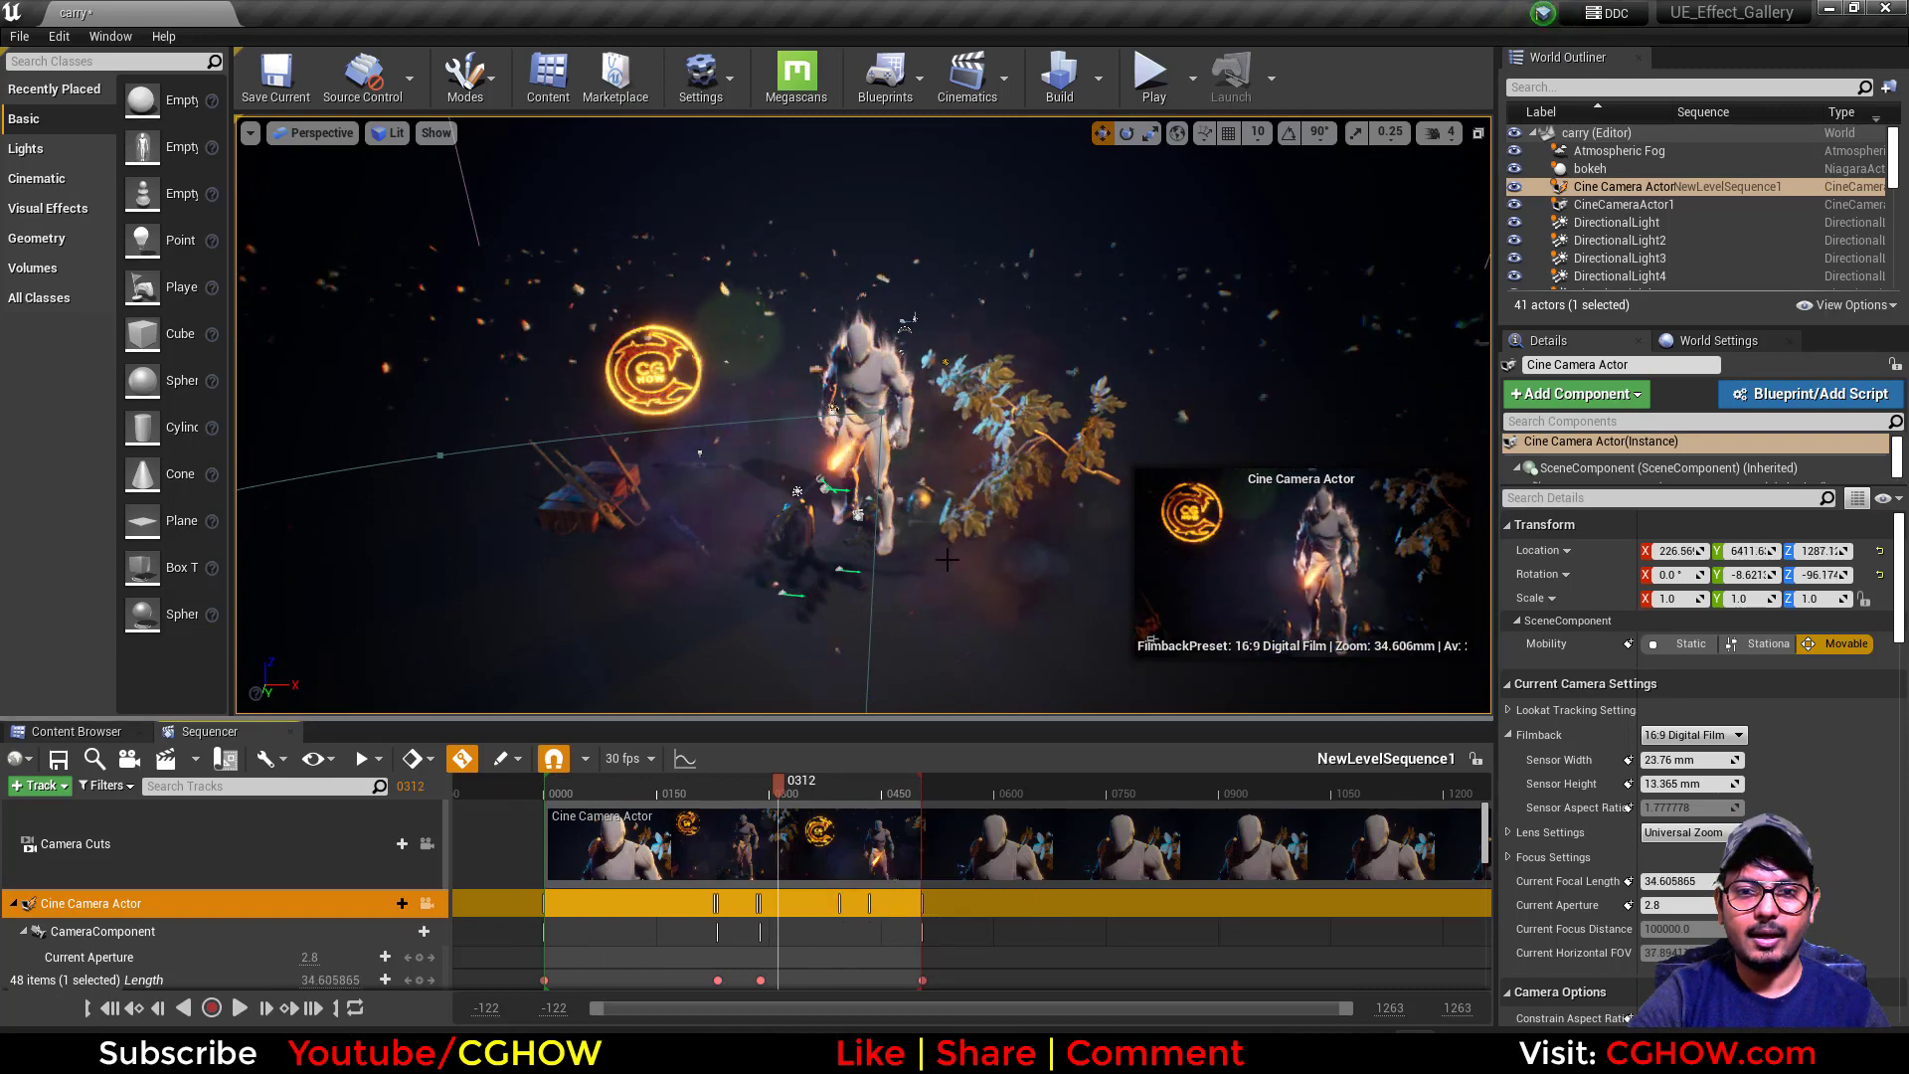
View the scene through the Cine Camera Actor and scrub the sequence to frame 218.
{"action": "left_click", "coordinate": [1013, 405]}
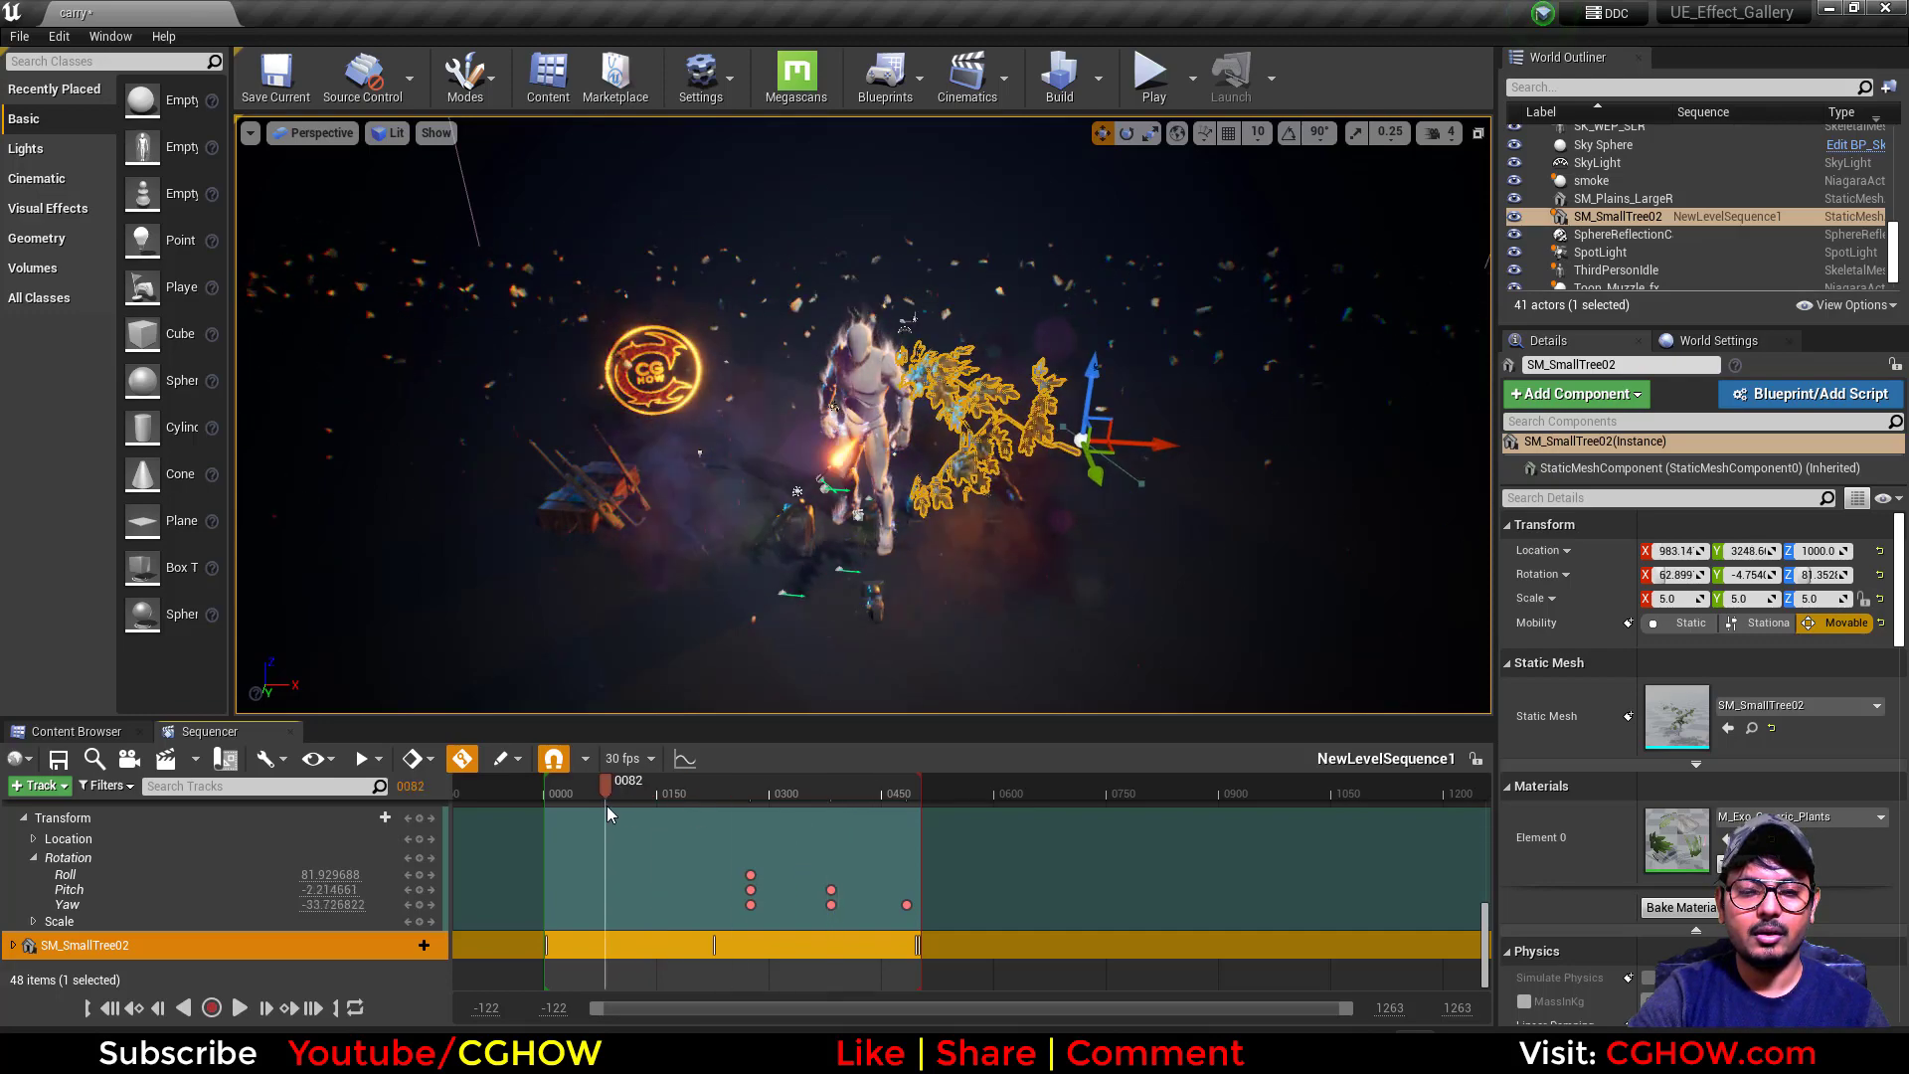
{"action": "left_click_drag", "start_coordinate": [871, 808], "coordinate": [871, 807]}
{"action": "scroll", "coordinate": [437, 851], "scroll_direction": "up", "scroll_amount": 10}
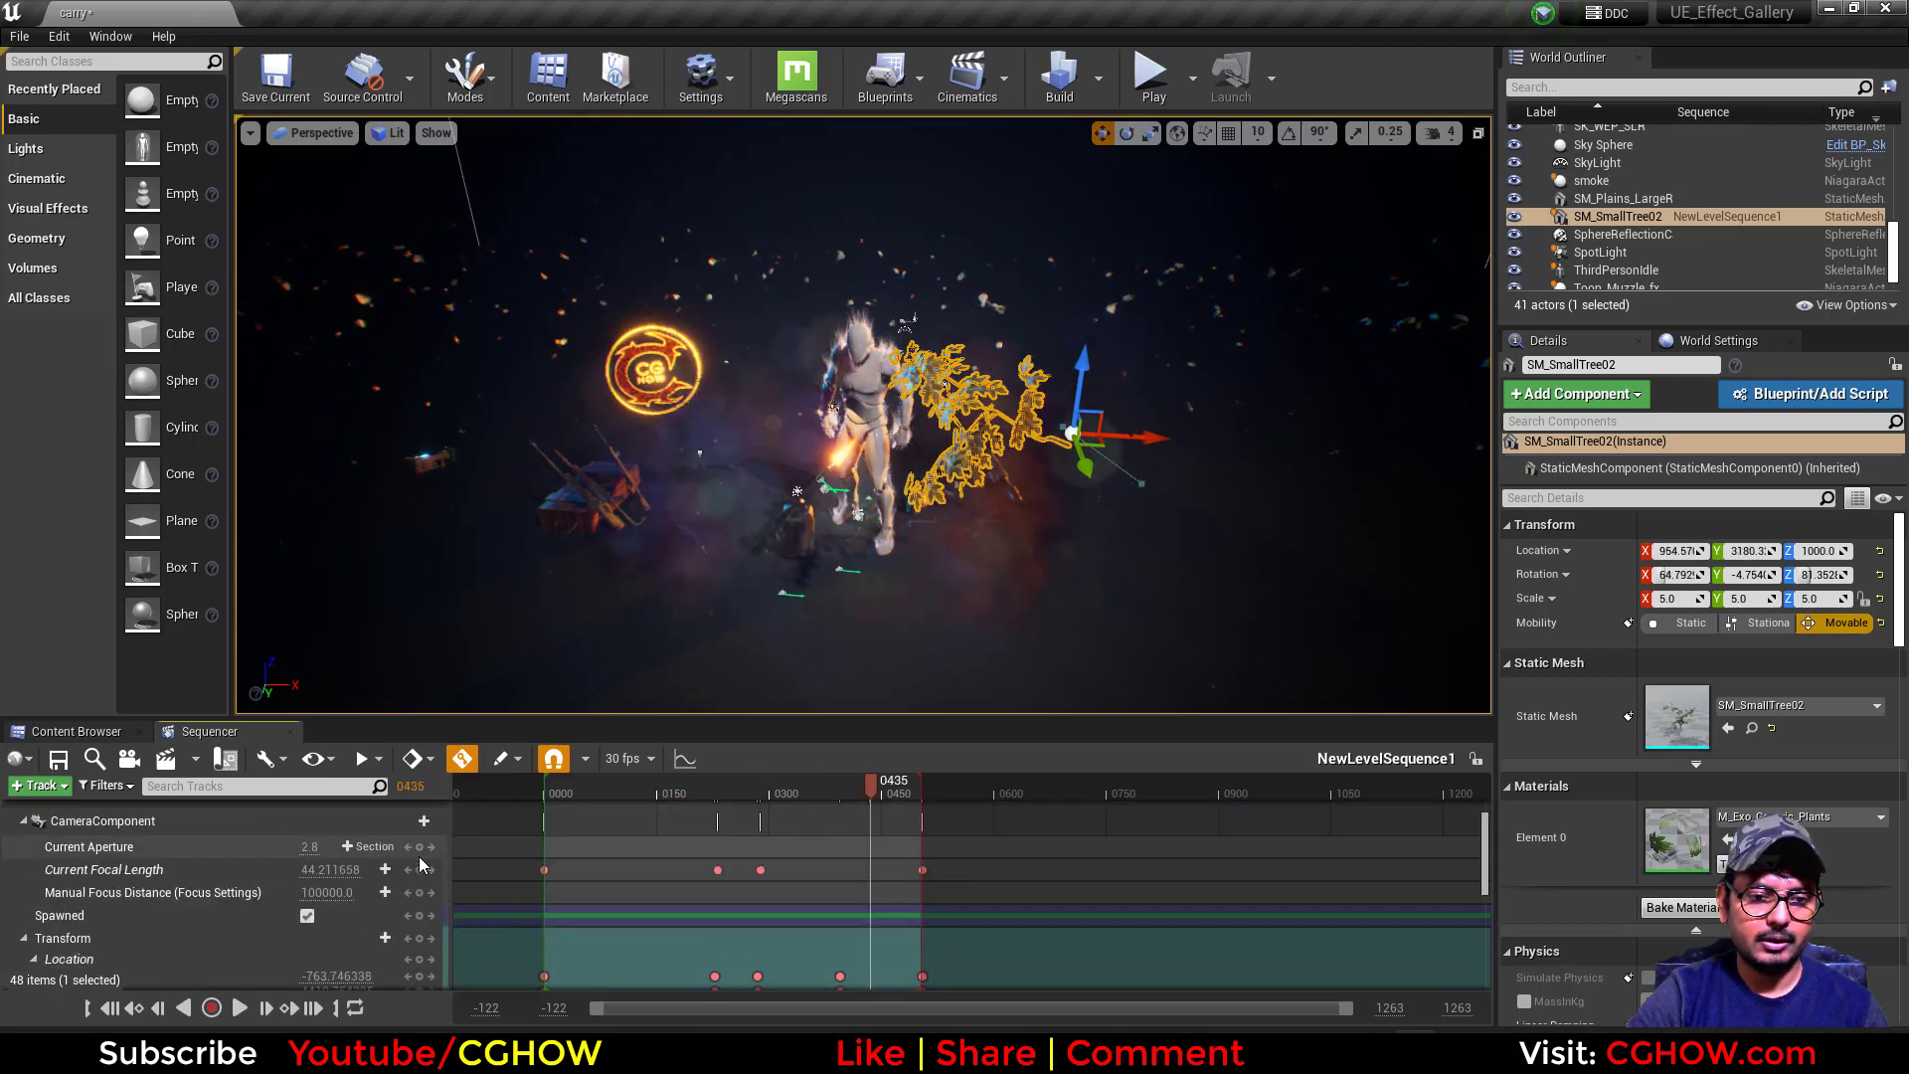
{"action": "left_click", "coordinate": [427, 903]}
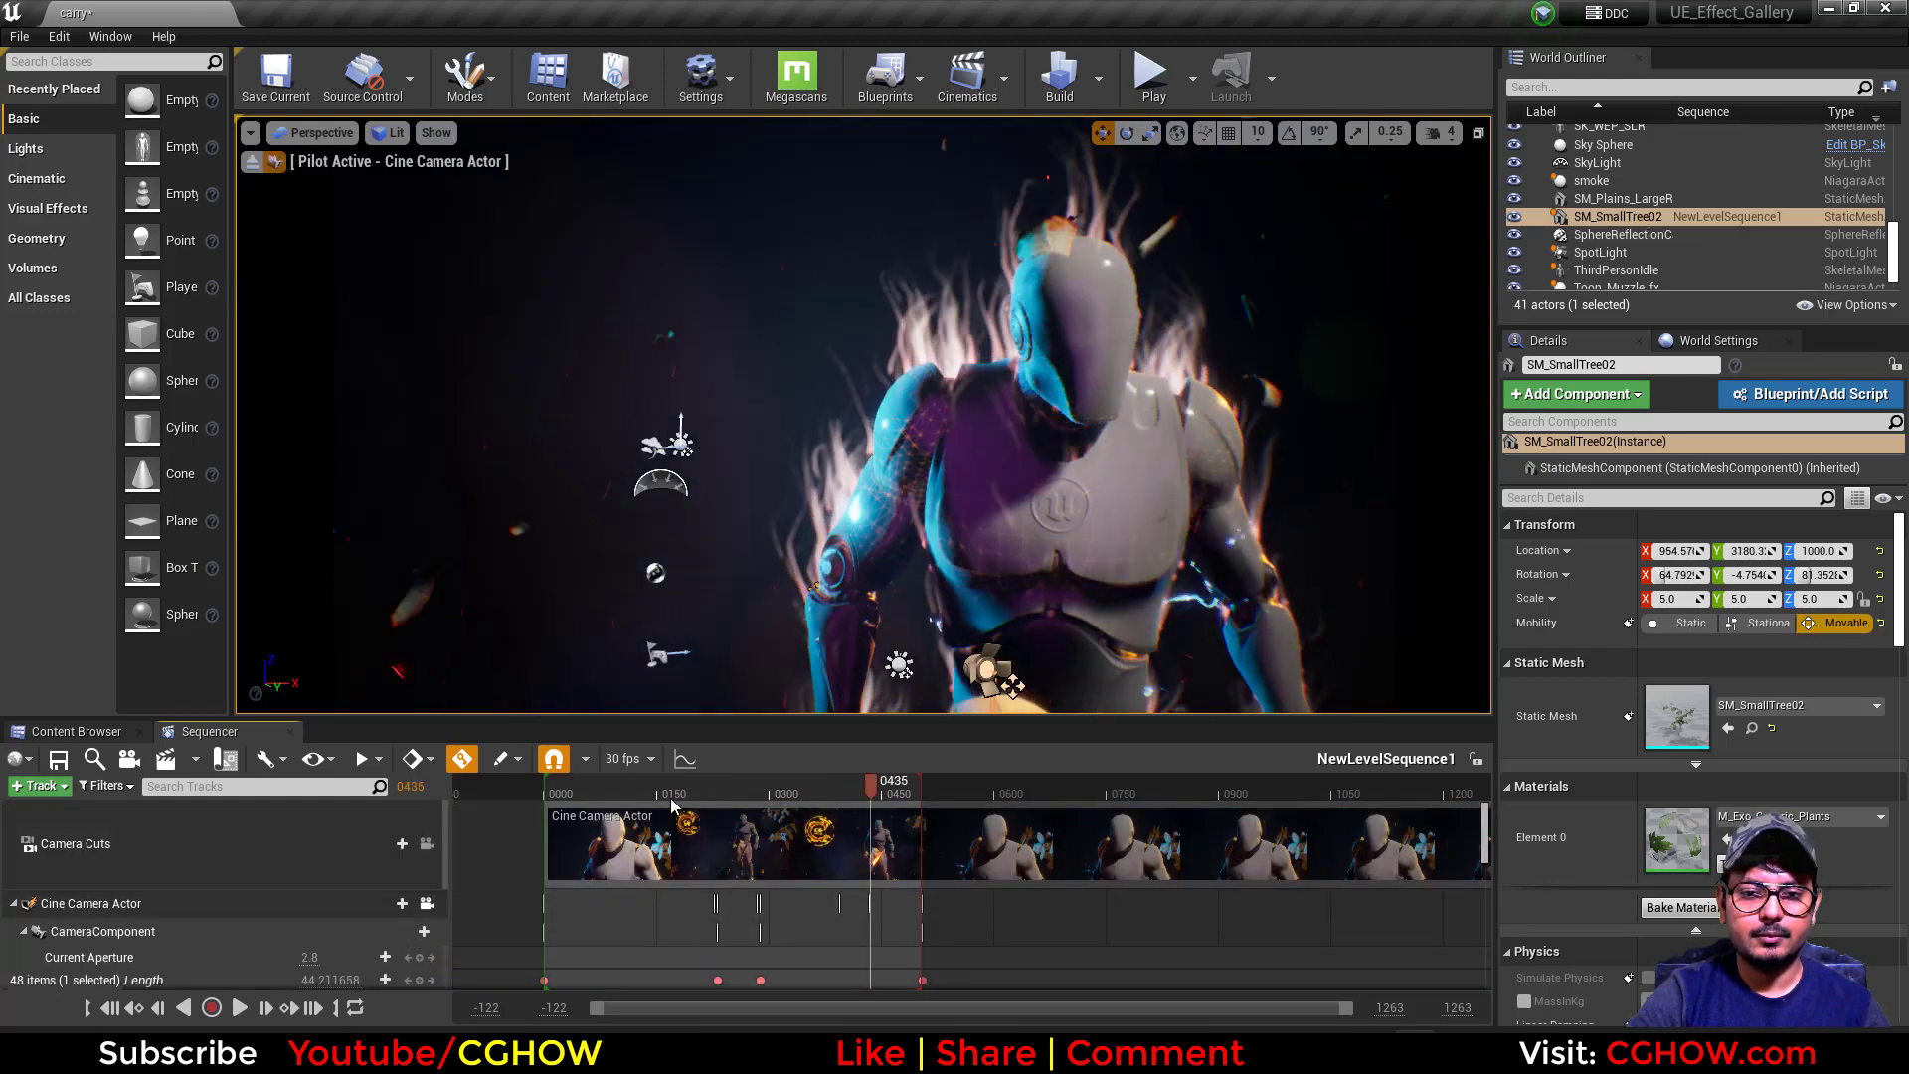
{"action": "left_click_drag", "start_coordinate": [549, 793], "coordinate": [708, 801]}
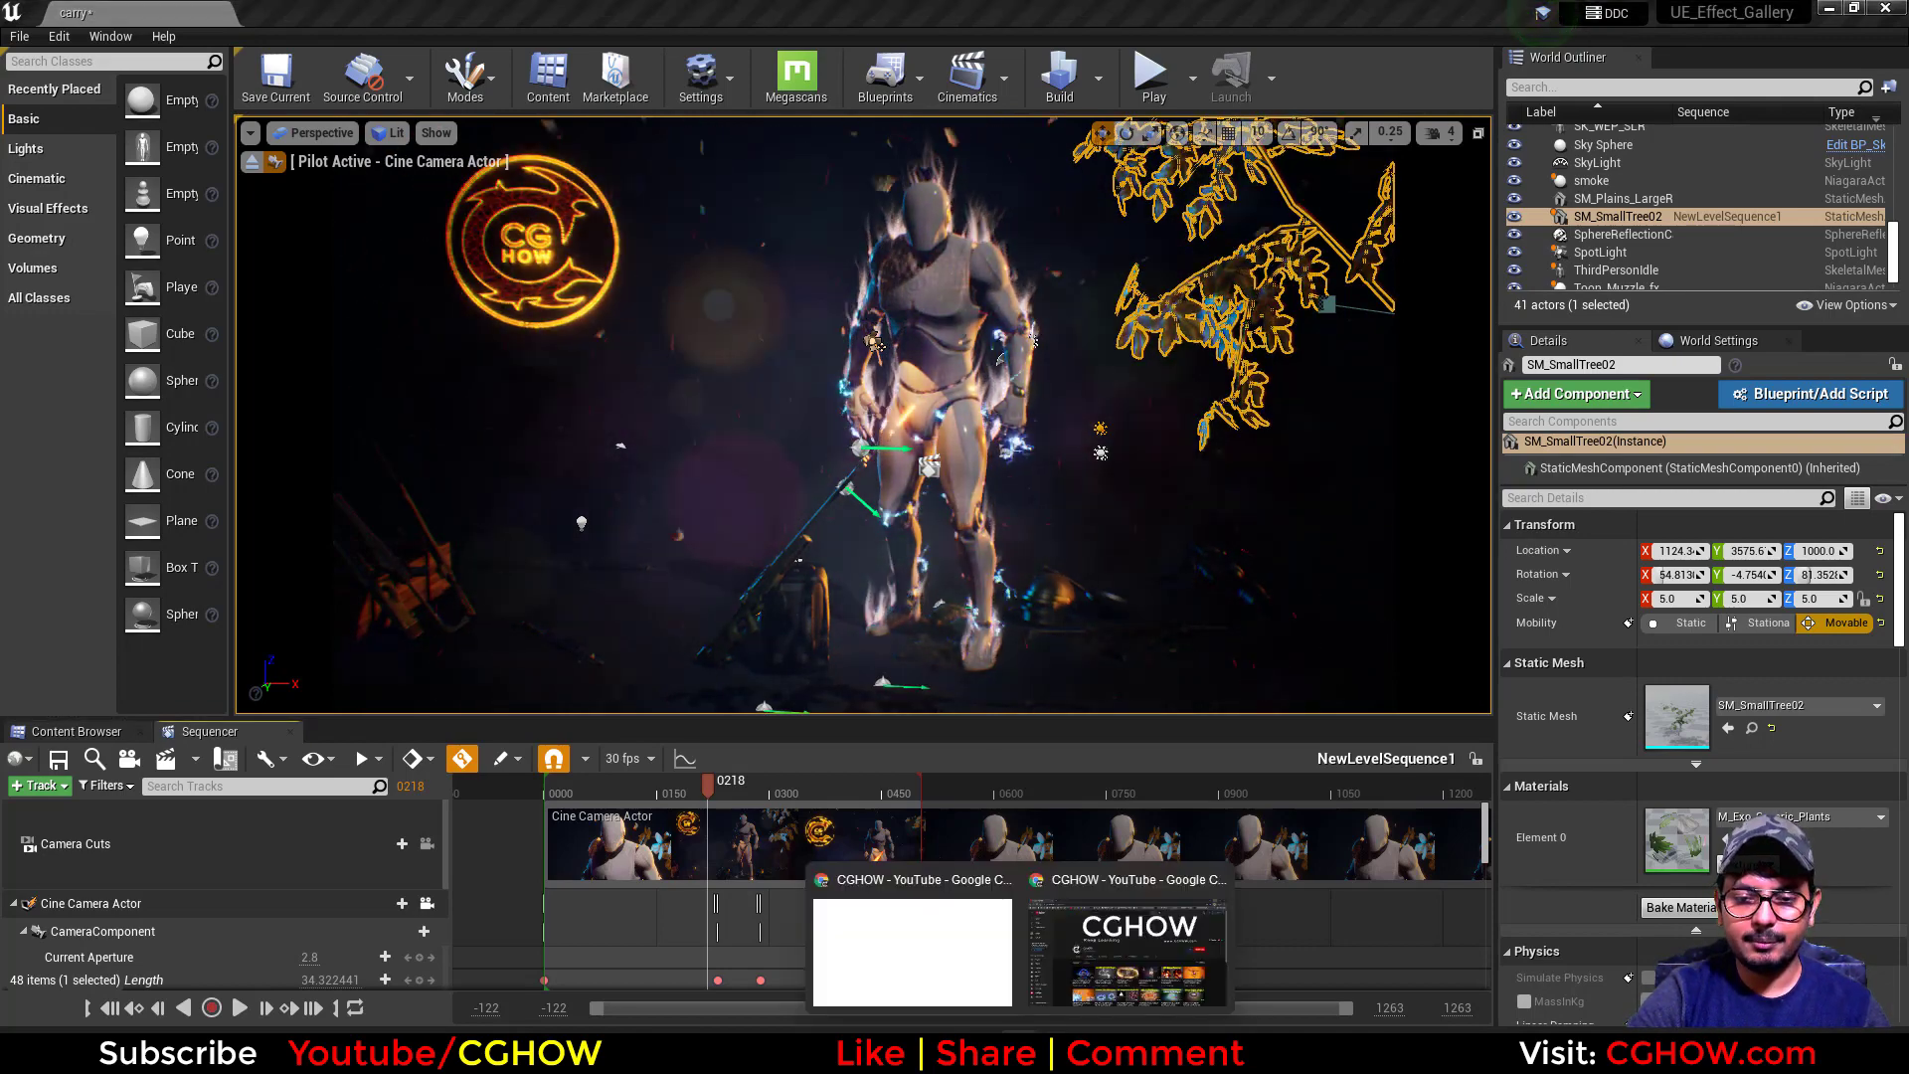
Switch to the CGHOW YouTube channel in Chrome, search its videos for "muzzle", look over the tutorials, and return to Unreal Editor.
{"action": "left_click", "coordinate": [1030, 994]}
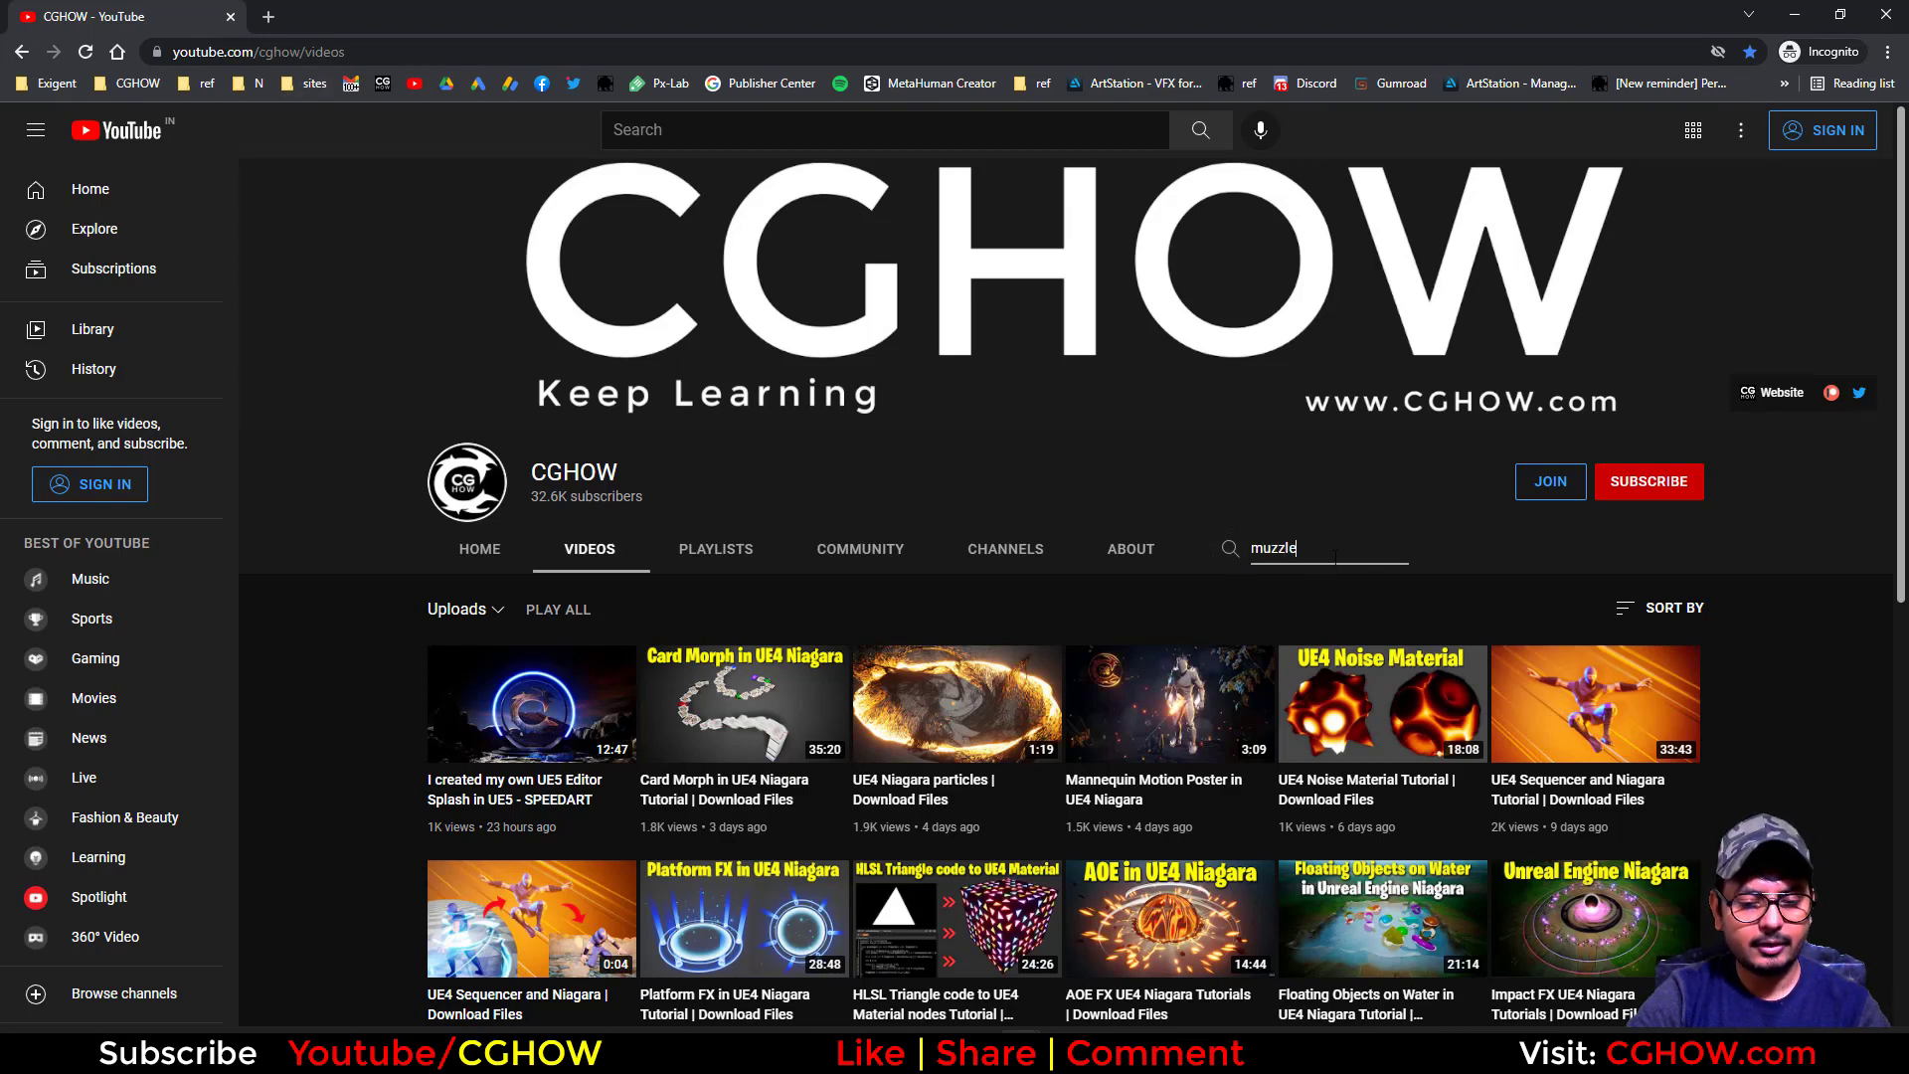
{"action": "left_click", "coordinate": [1334, 557]}
{"action": "type", "text": "muzzle"}
{"action": "key", "text": "Return"}
{"action": "scroll", "coordinate": [376, 653], "scroll_direction": "down", "scroll_amount": 3}
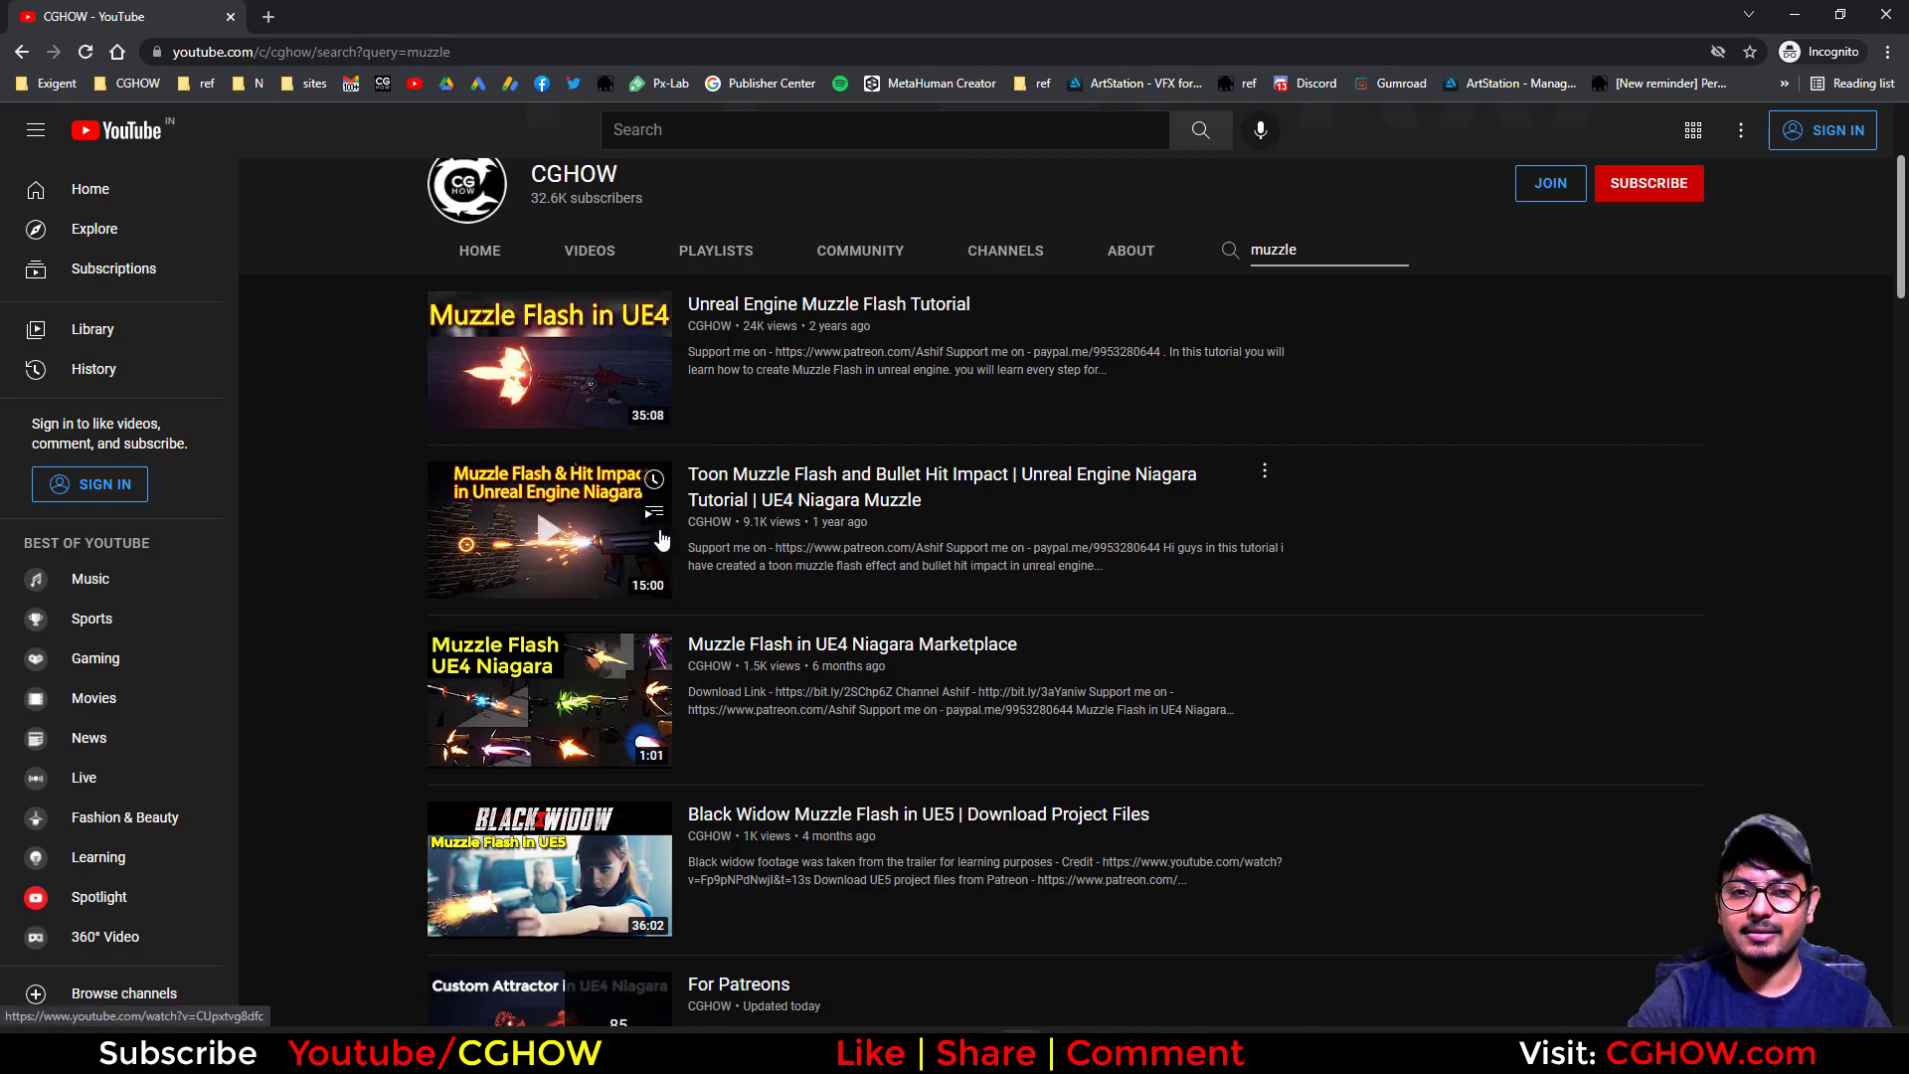
{"action": "left_click", "coordinate": [1796, 14]}
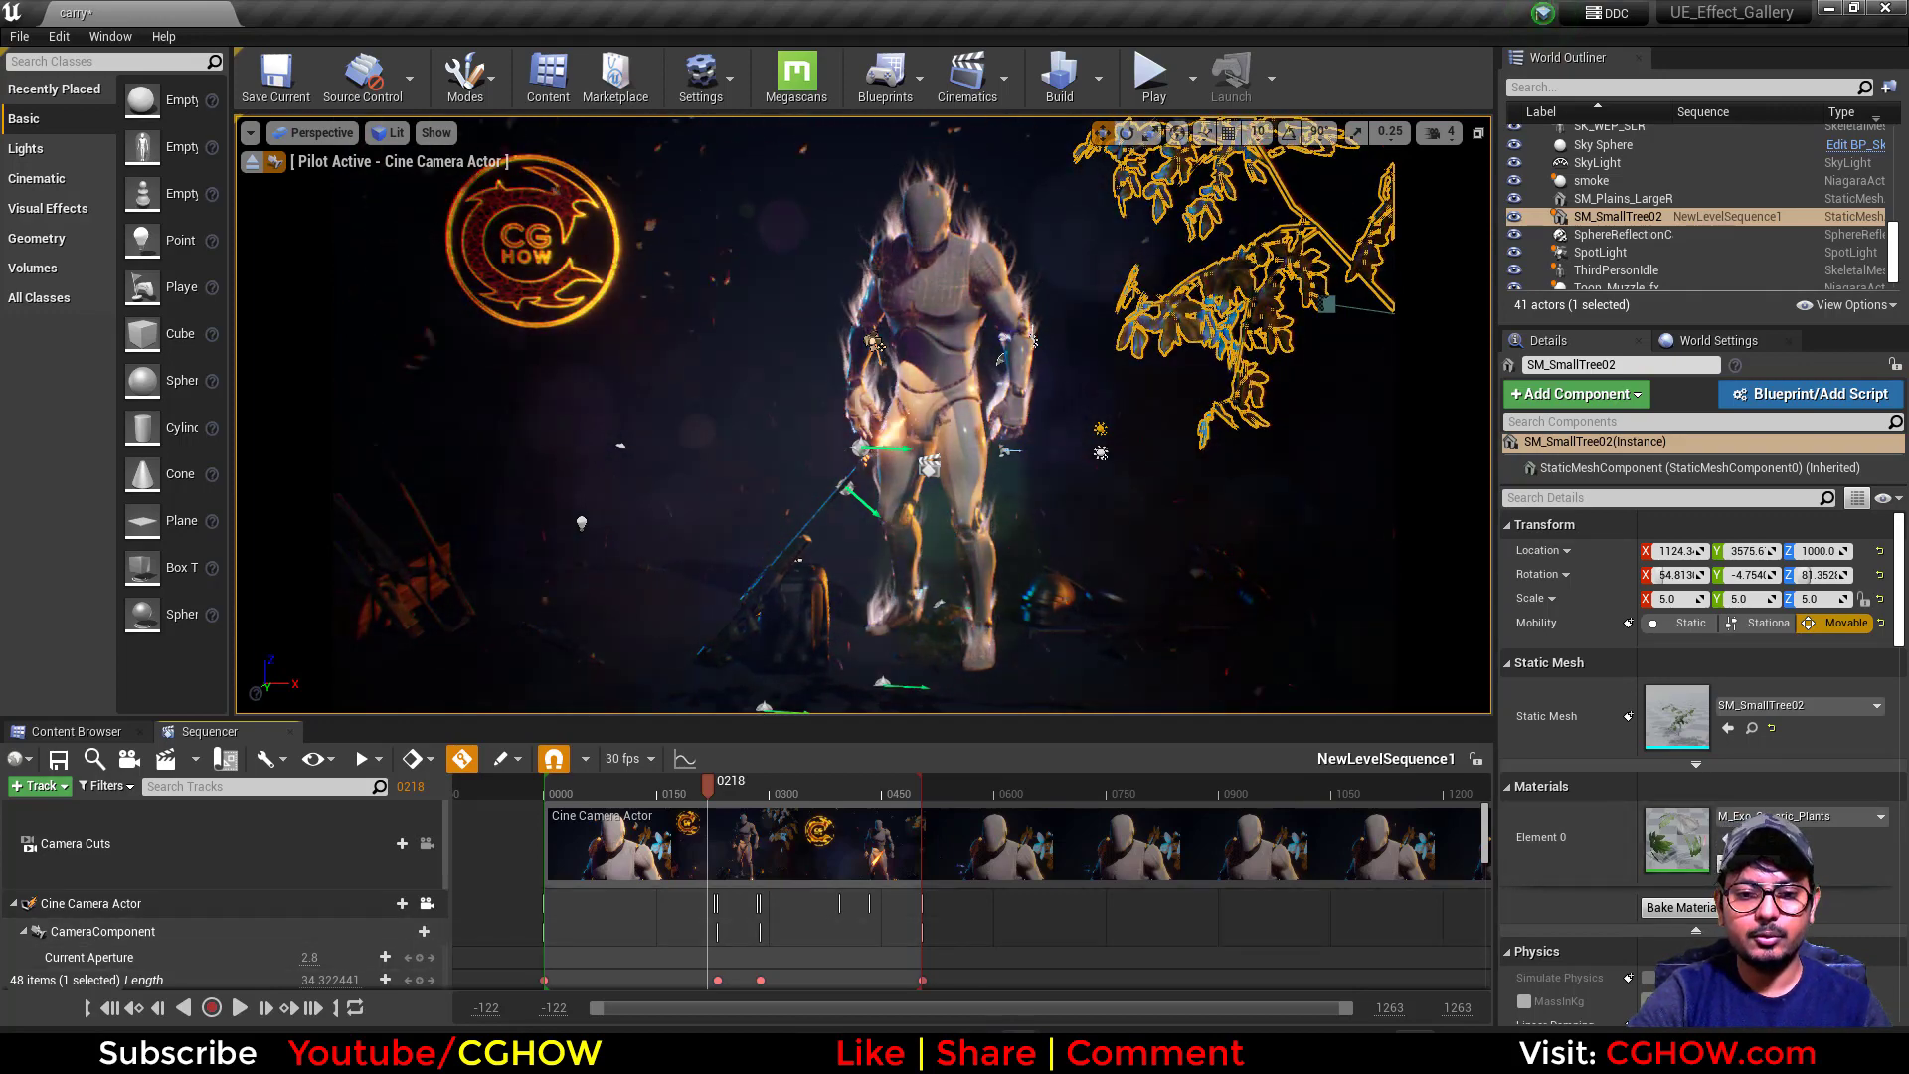
{"action": "left_click", "coordinate": [1119, 949]}
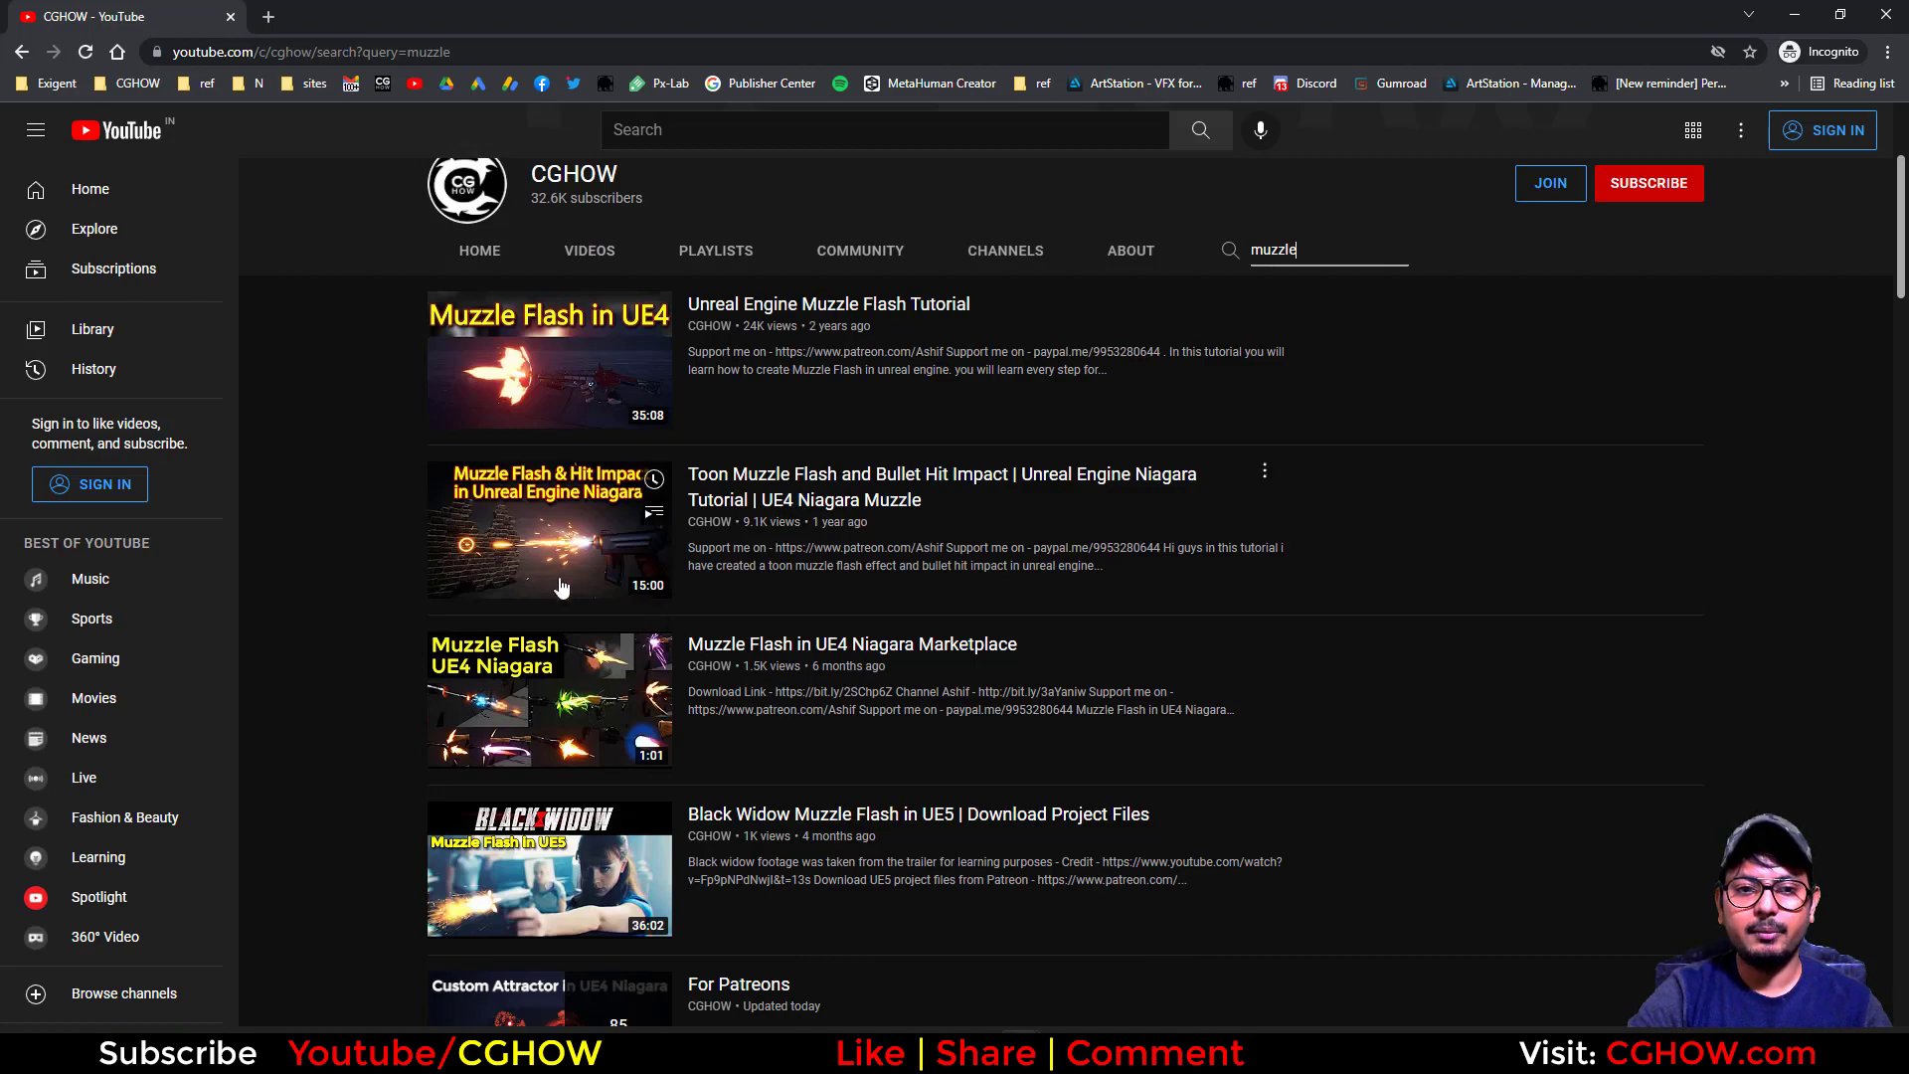
{"action": "left_click", "coordinate": [1800, 16]}
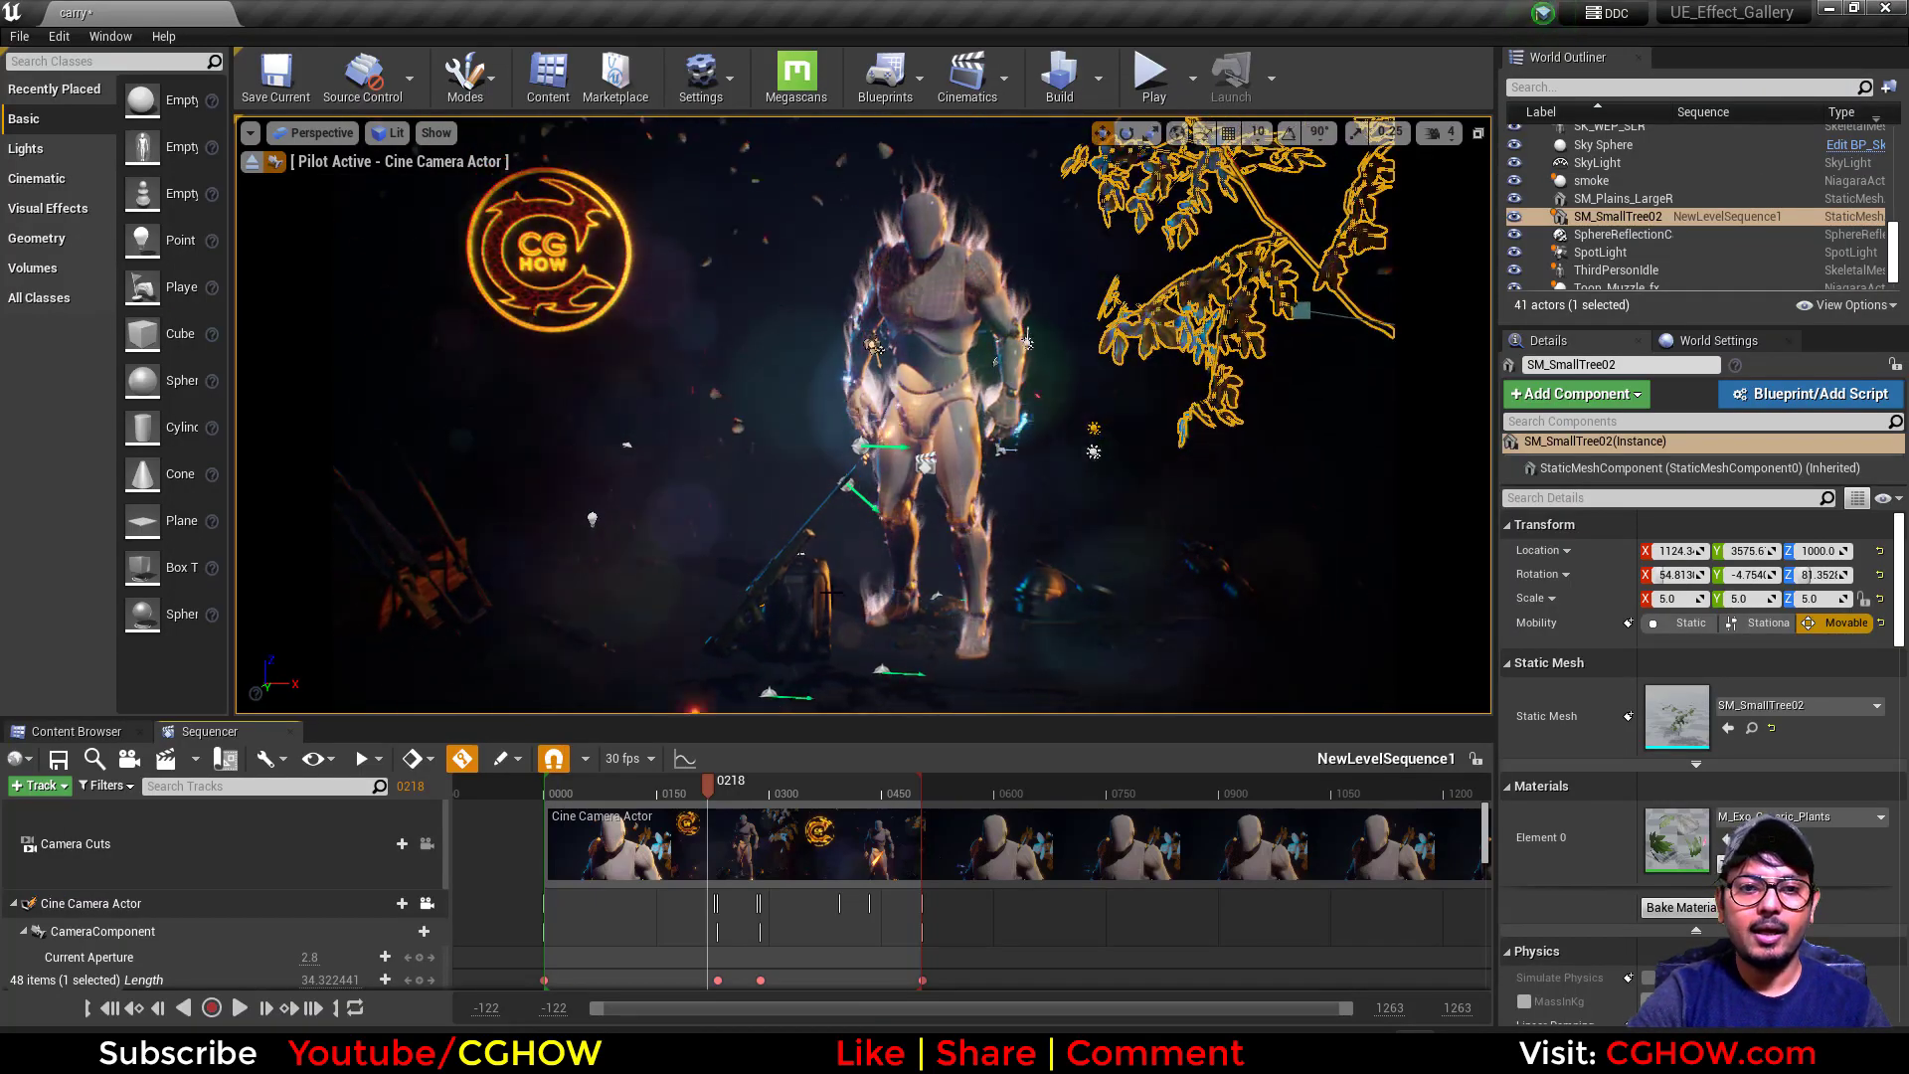
Examine the wooden crate, floor and small tree around the mannequin by selecting each in the scene.
{"action": "scroll", "coordinate": [832, 594], "scroll_direction": "down", "scroll_amount": 2}
{"action": "right_click_drag", "start_coordinate": [600, 597], "coordinate": [569, 606]}
{"action": "left_click", "coordinate": [633, 507]}
{"action": "right_click_drag", "start_coordinate": [632, 507], "coordinate": [668, 497]}
{"action": "left_click", "coordinate": [531, 583]}
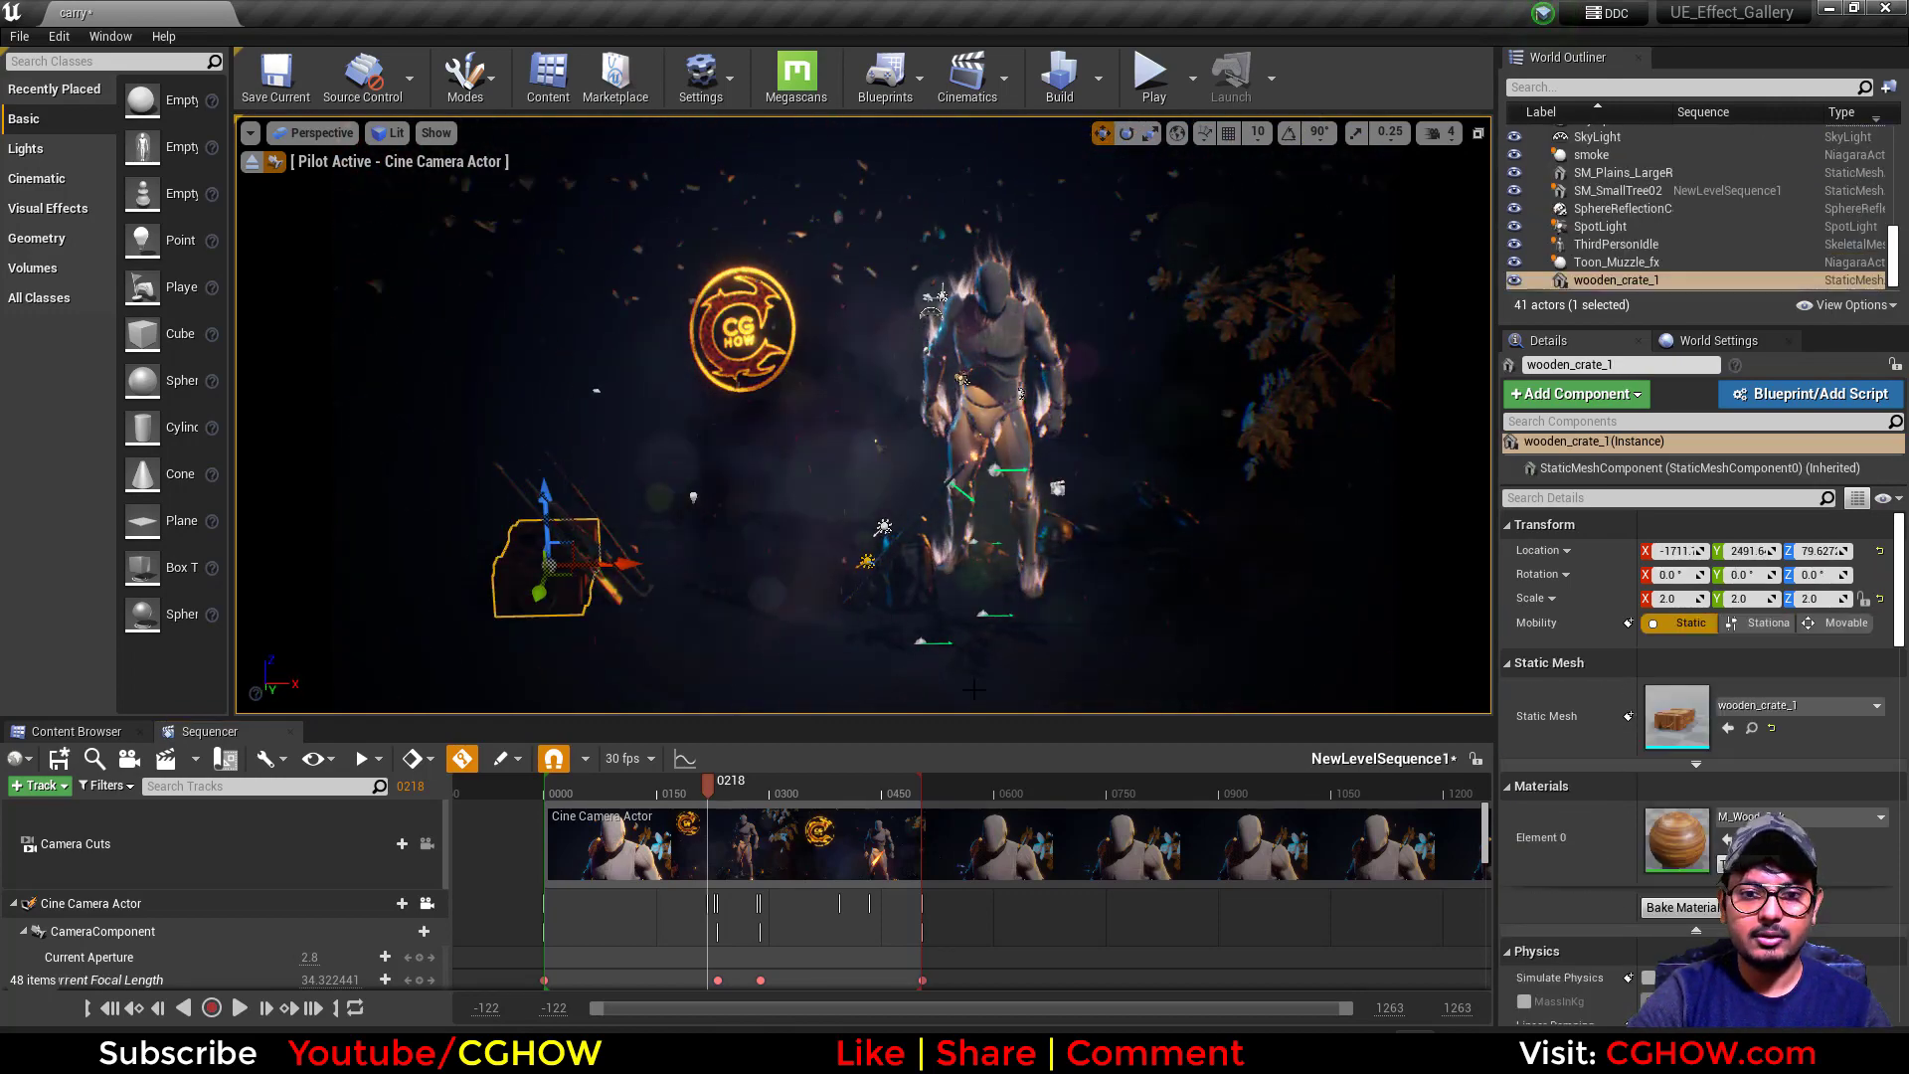
{"action": "left_click", "coordinate": [922, 643]}
{"action": "left_click", "coordinate": [991, 665]}
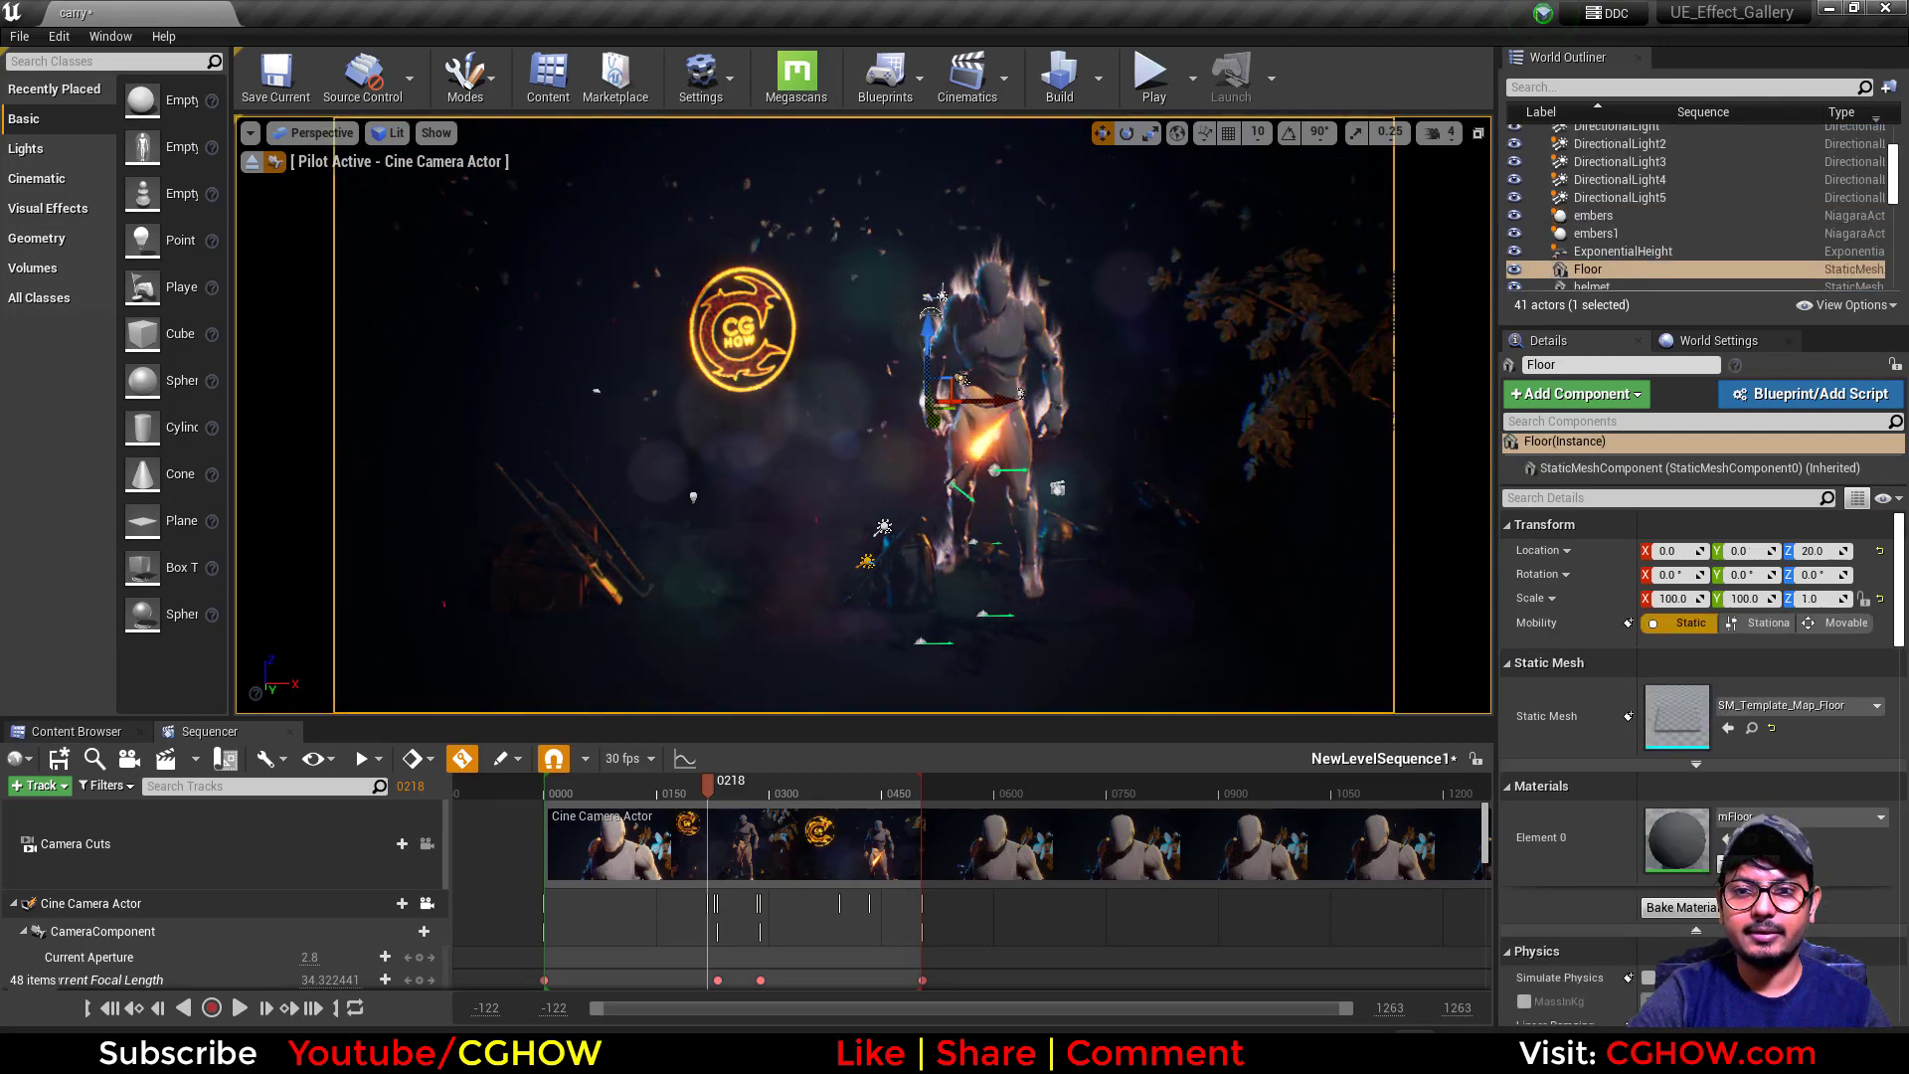
{"action": "left_click", "coordinate": [1277, 457]}
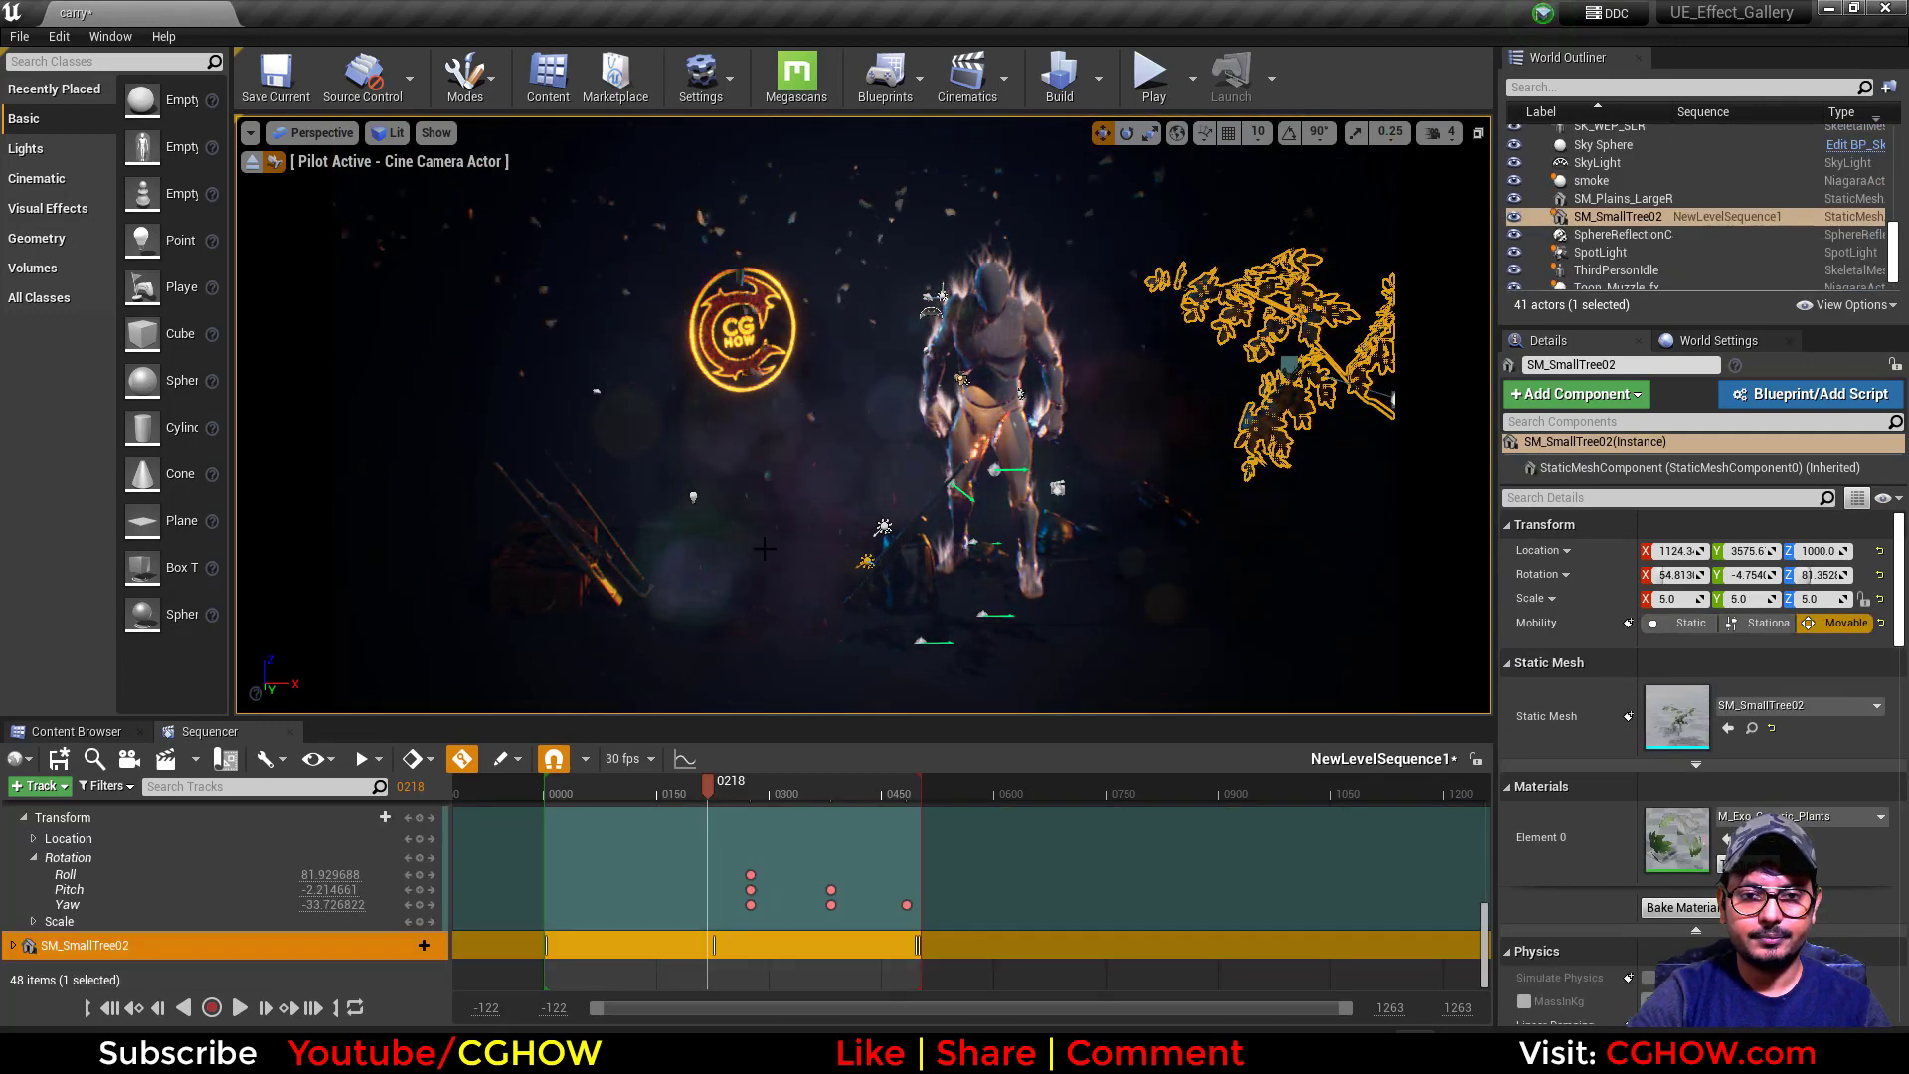
{"action": "right_click_drag", "start_coordinate": [764, 548], "coordinate": [797, 559]}
Collapse the Cine Camera Actor and Plane tracks in the sequence.
{"action": "scroll", "coordinate": [199, 895], "scroll_direction": "up", "scroll_amount": 5}
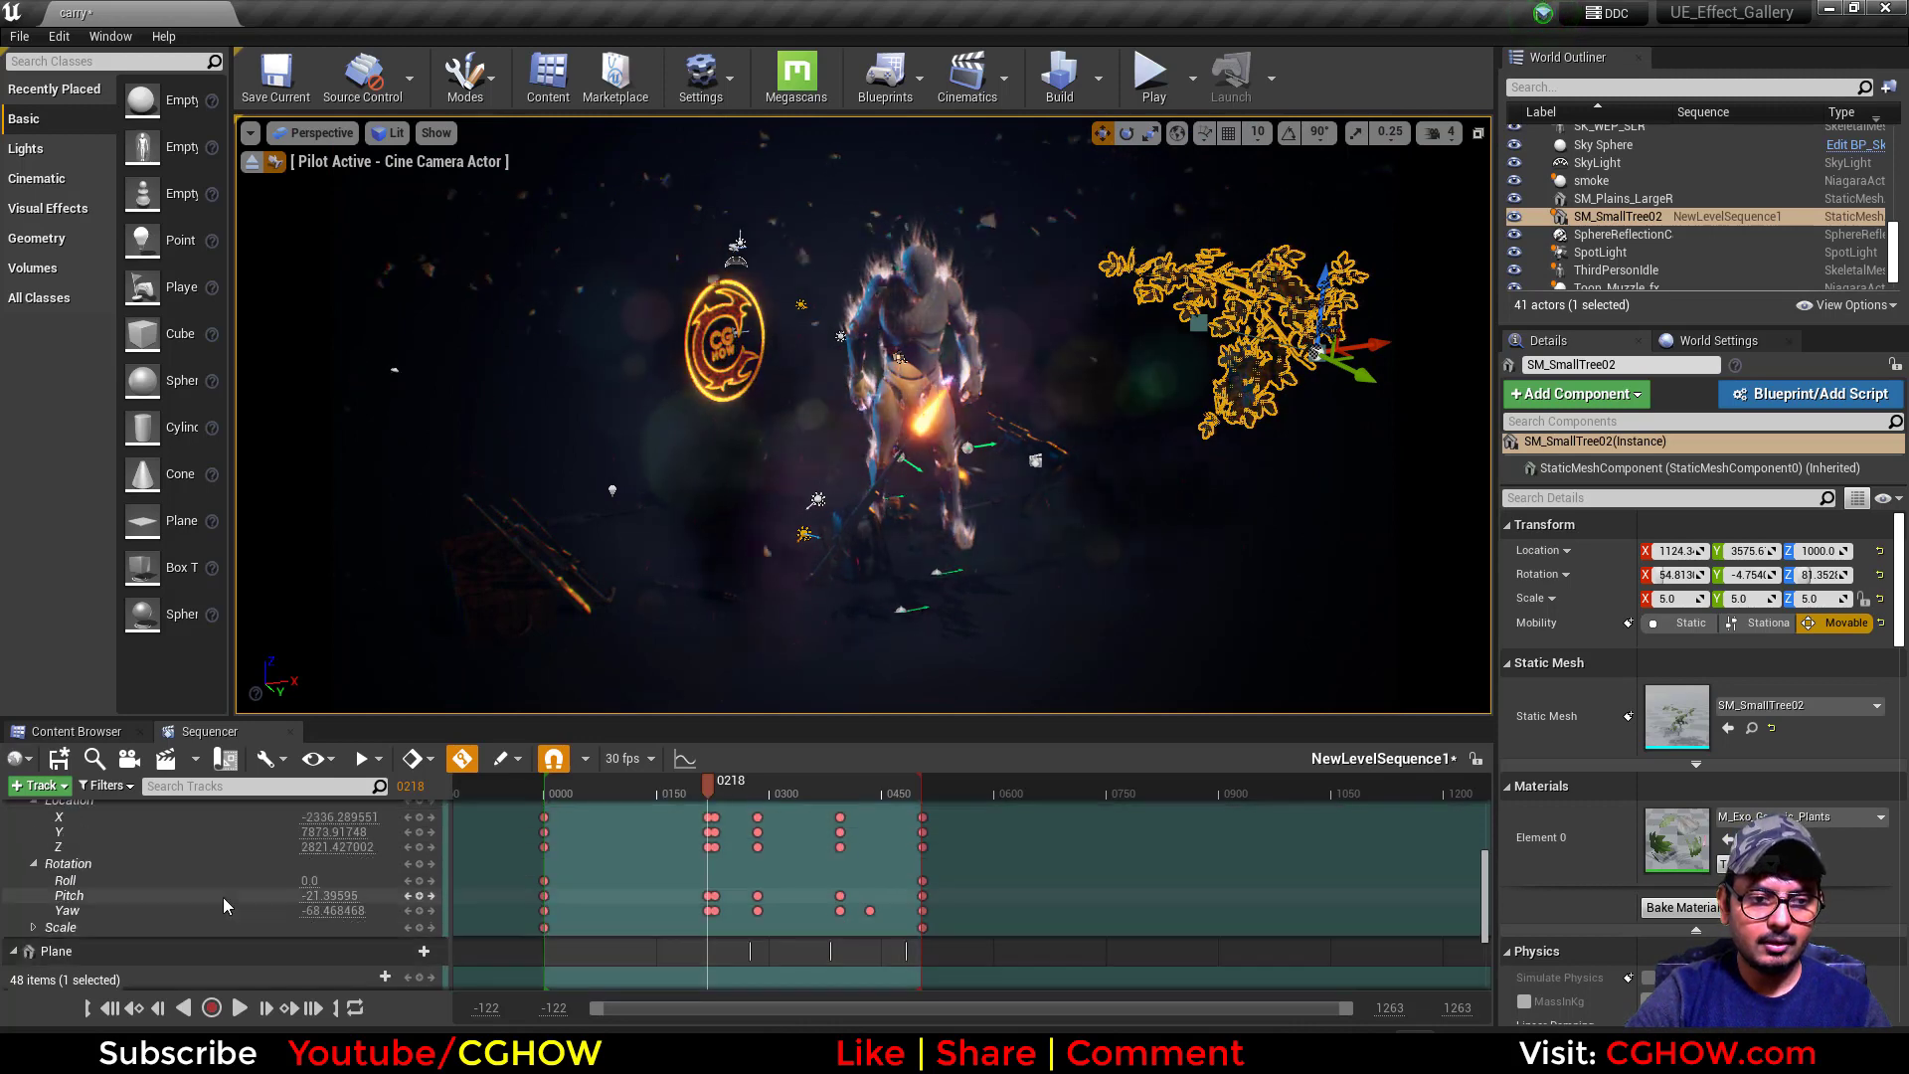
{"action": "left_click", "coordinate": [13, 903]}
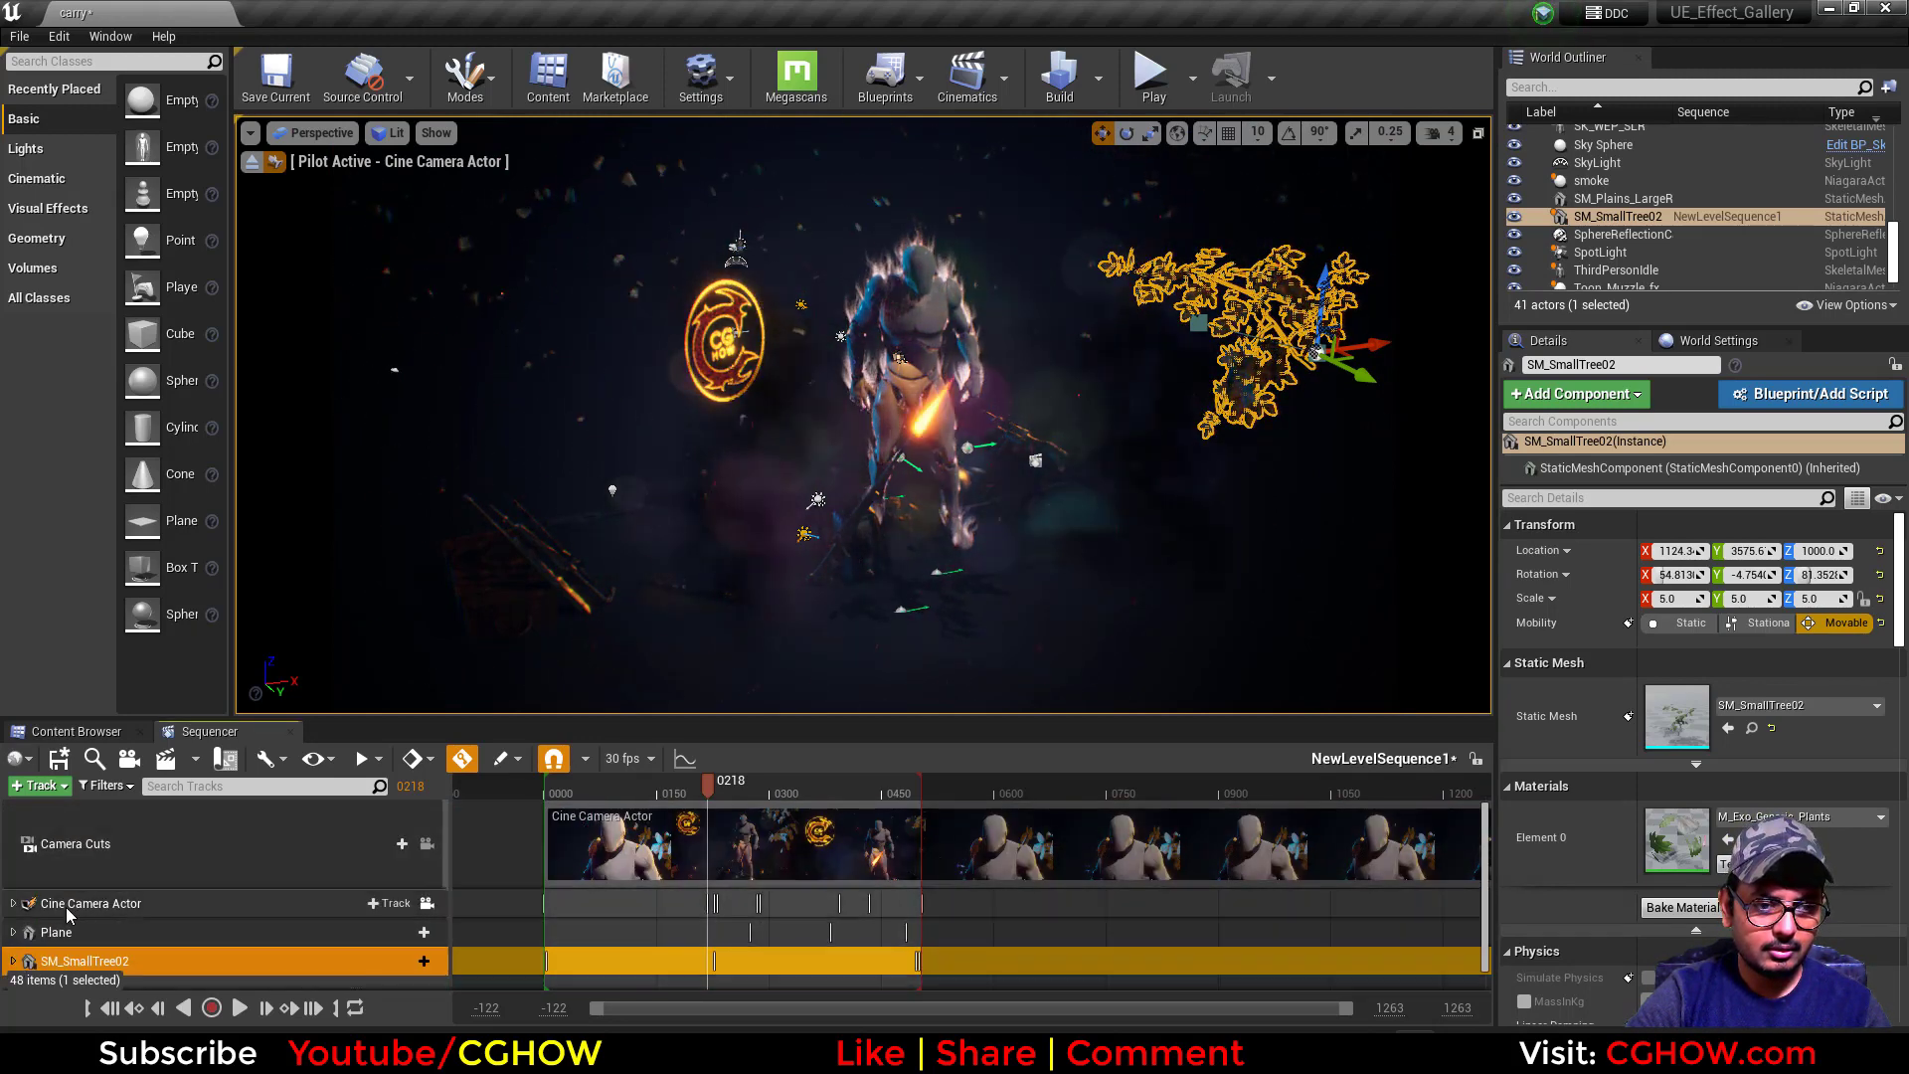
{"action": "left_click", "coordinate": [14, 962]}
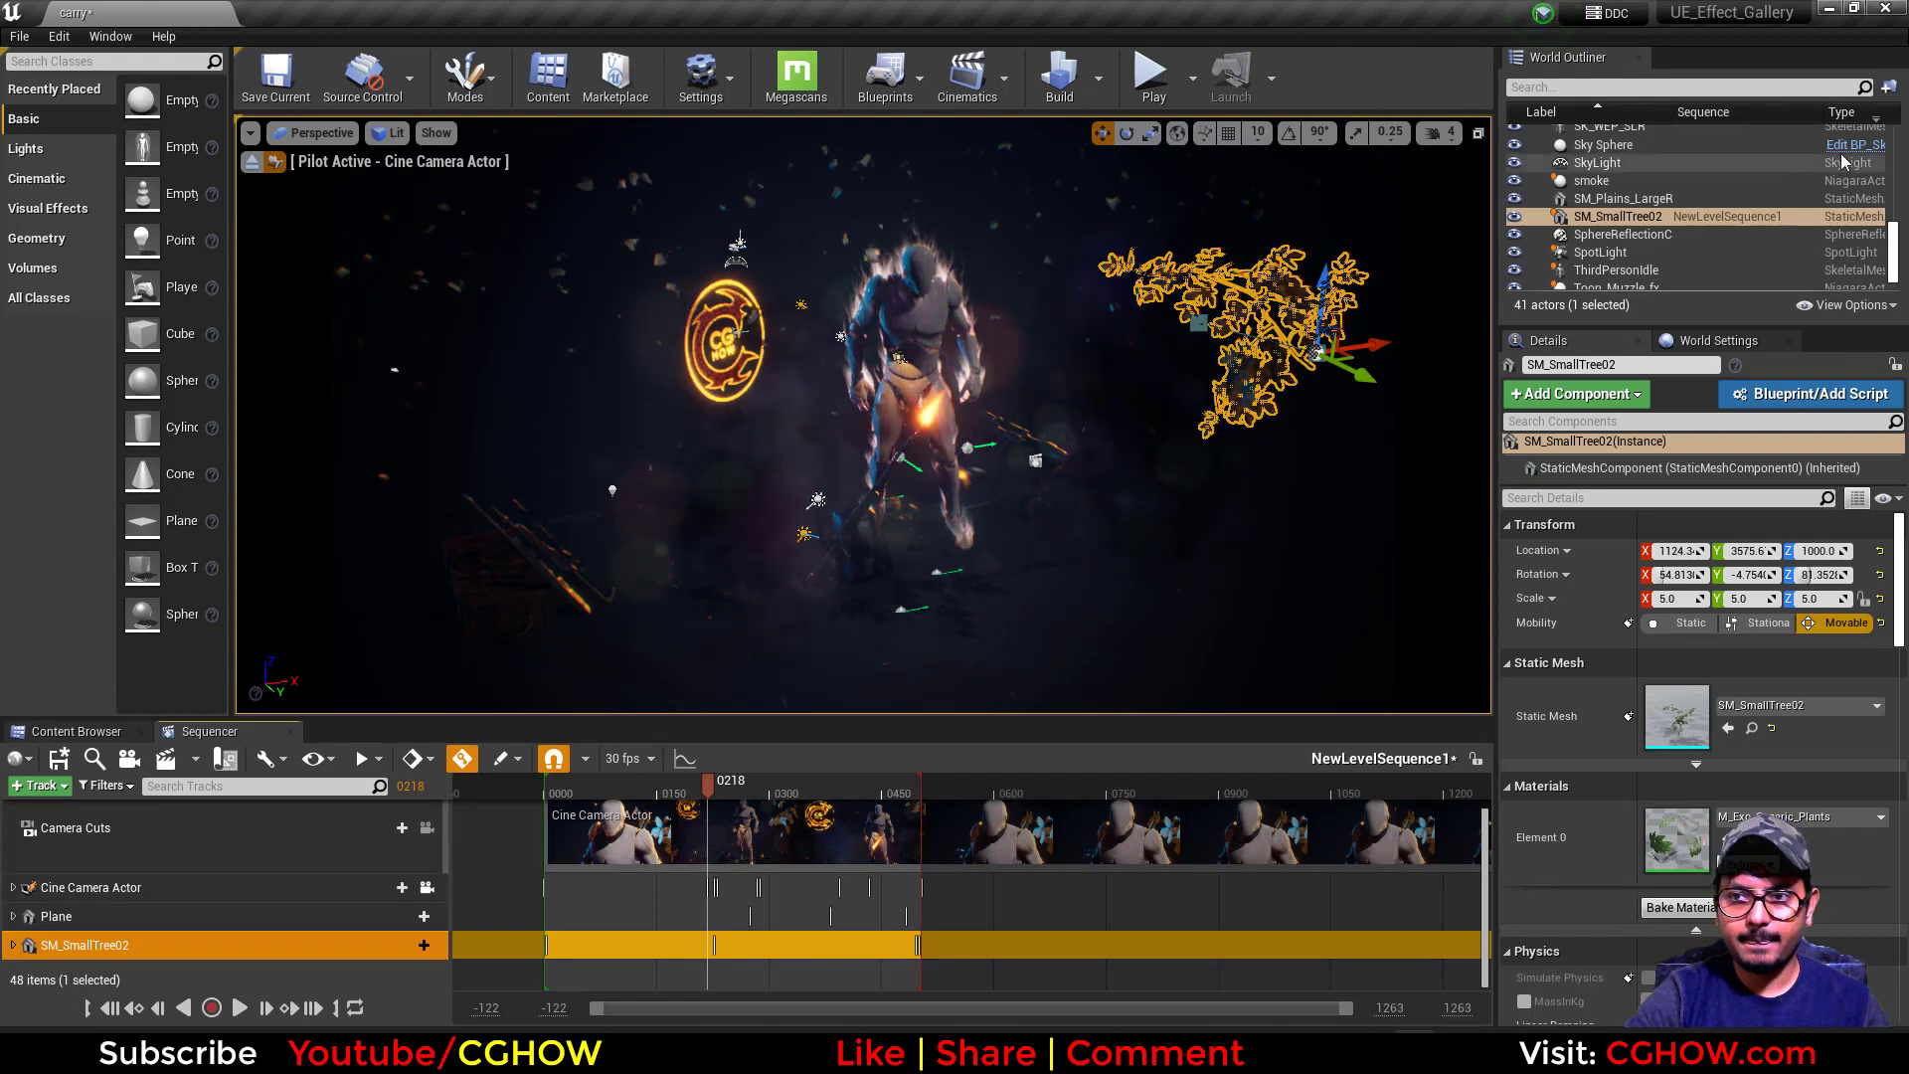
Select the bokeh actor and open its bokeh Niagara system for editing.
{"action": "scroll", "coordinate": [1664, 212], "scroll_direction": "up", "scroll_amount": 10}
{"action": "scroll", "coordinate": [1665, 212], "scroll_direction": "up", "scroll_amount": 1}
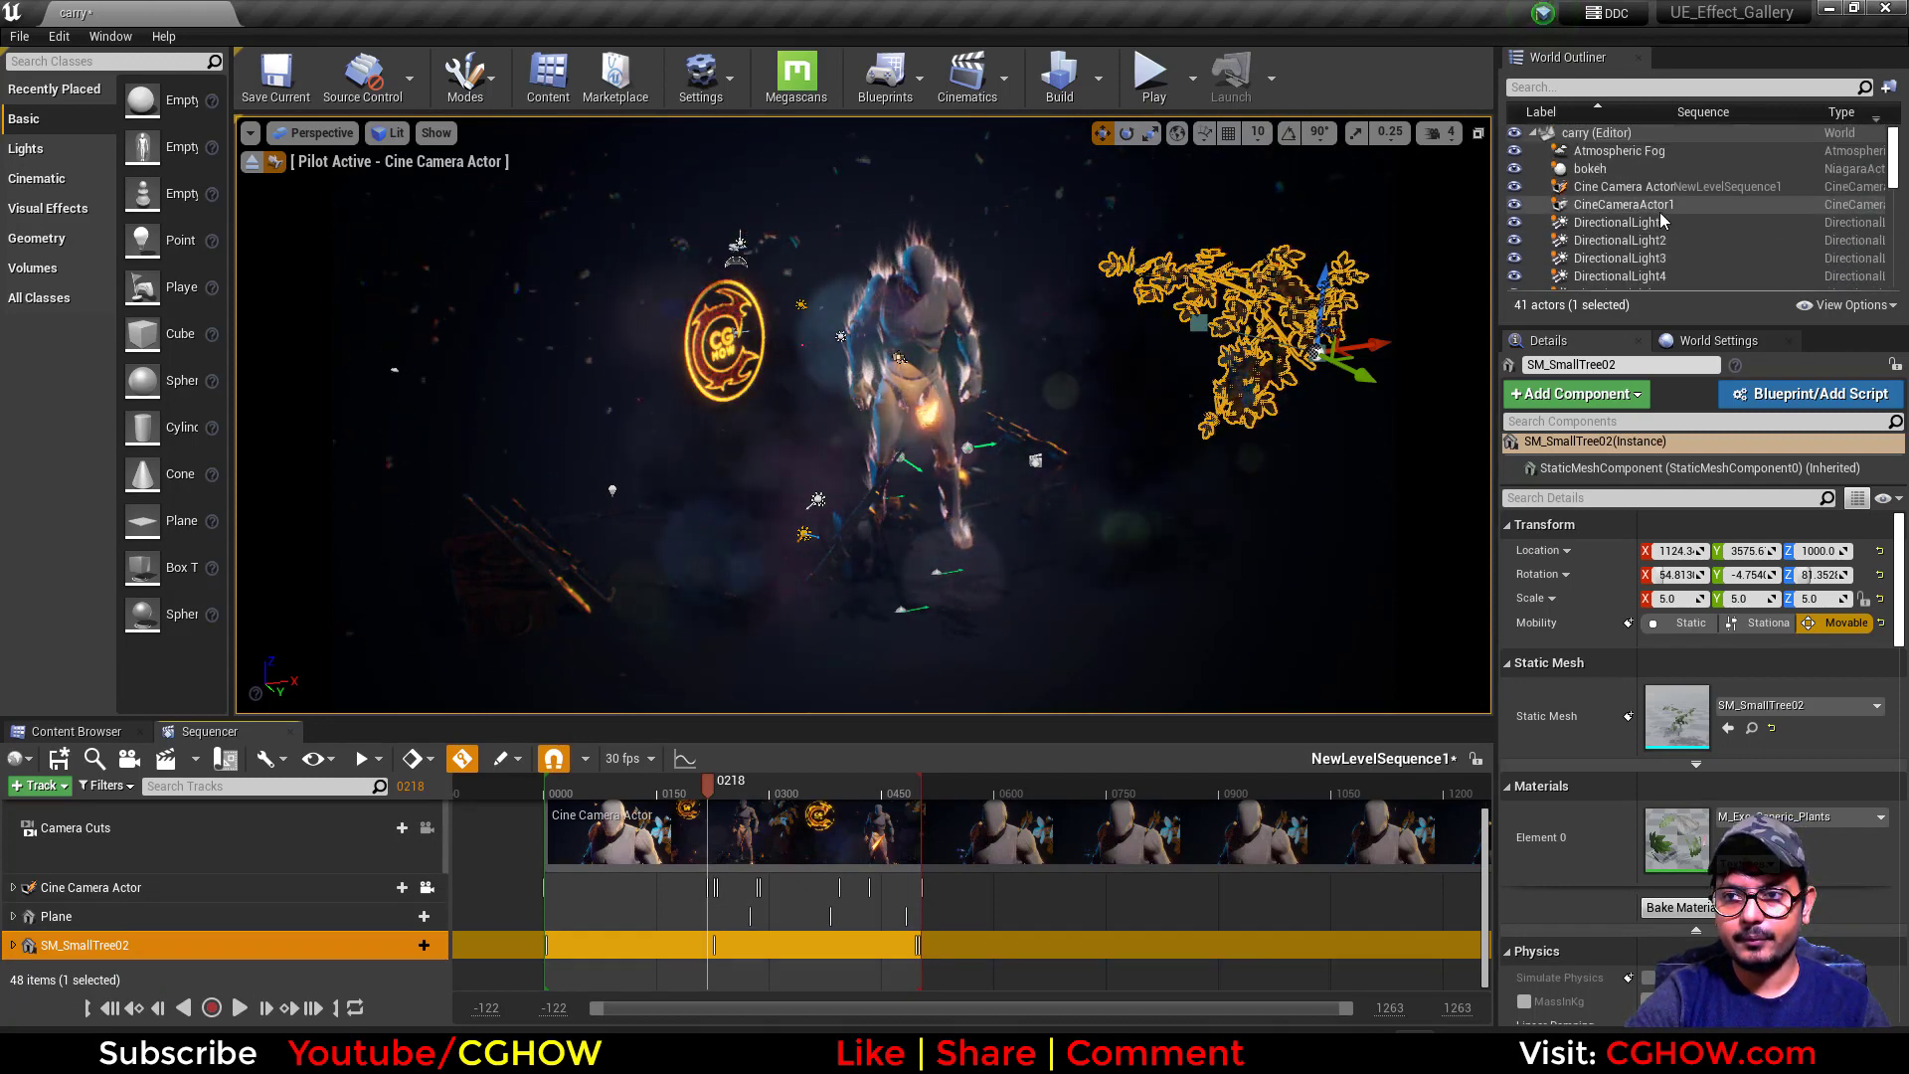
{"action": "left_click", "coordinate": [1591, 168]}
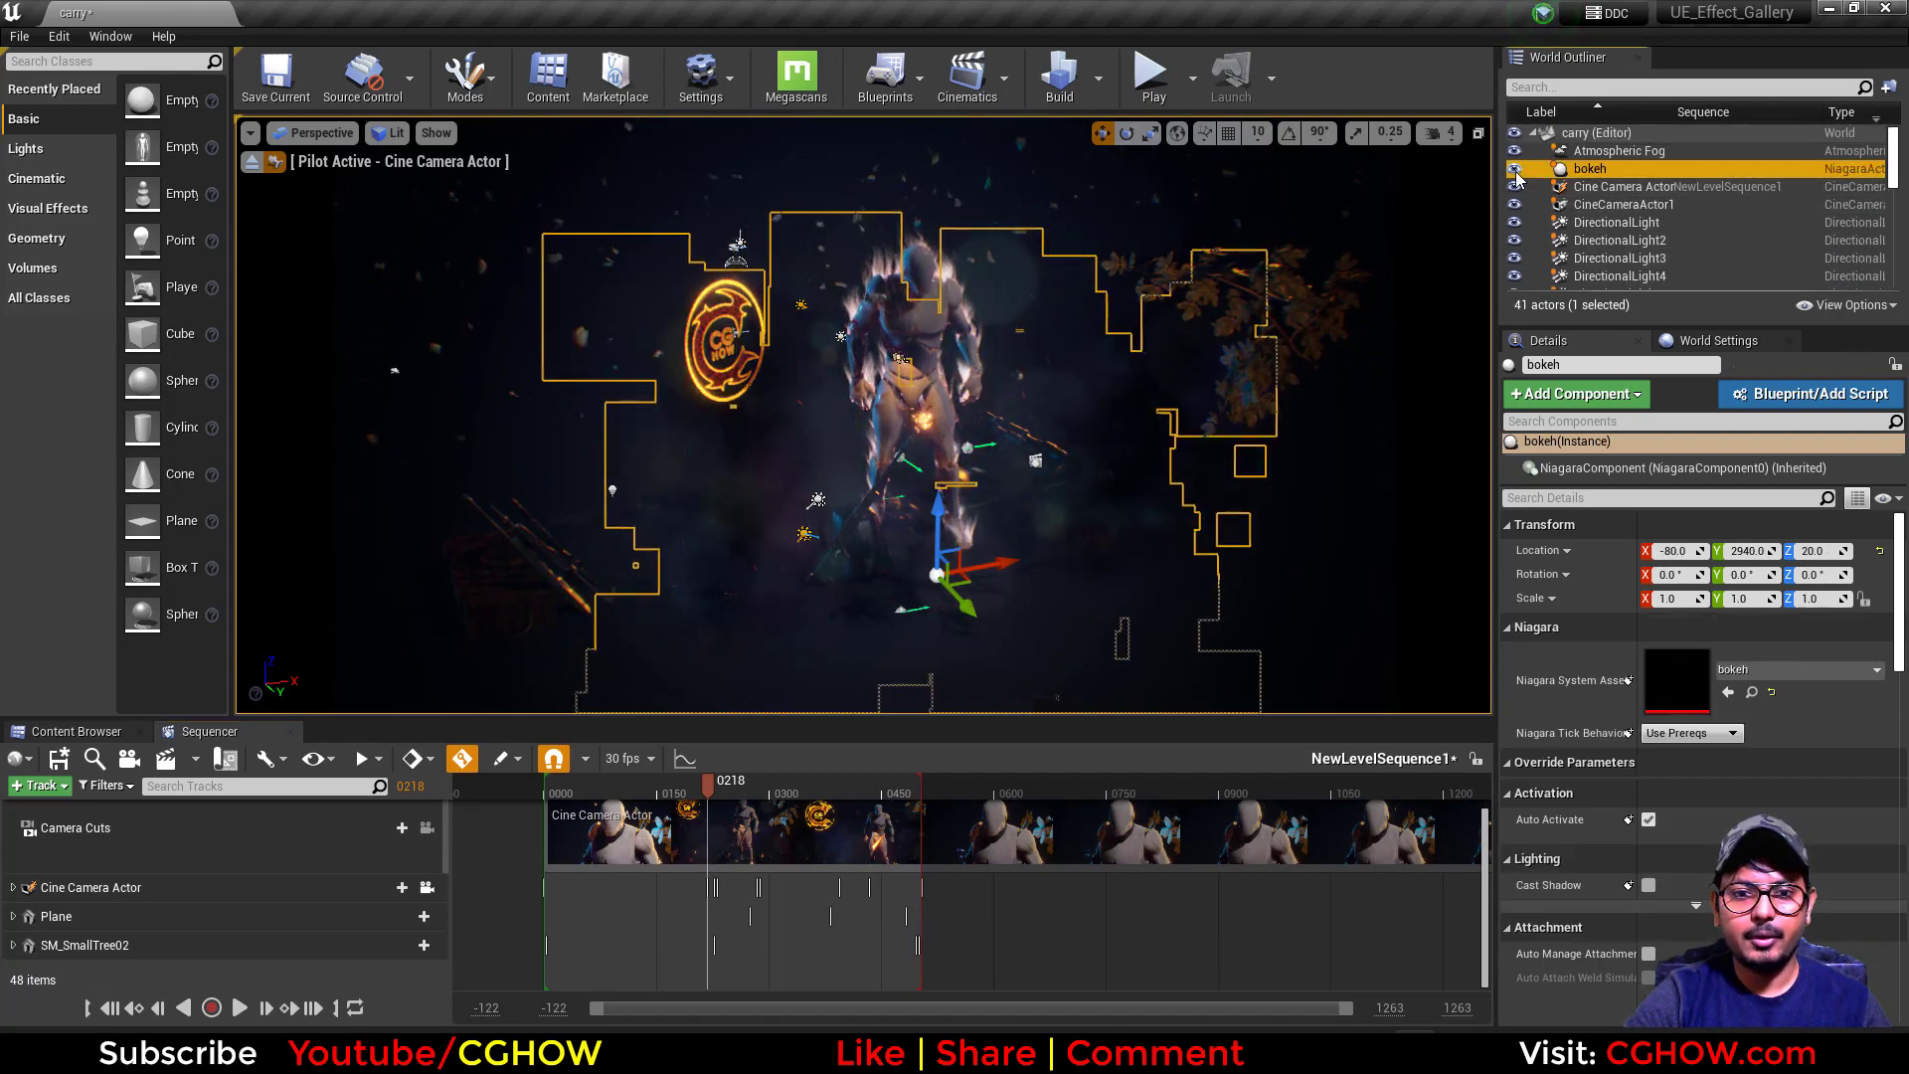
{"action": "double_click", "coordinate": [1665, 666]}
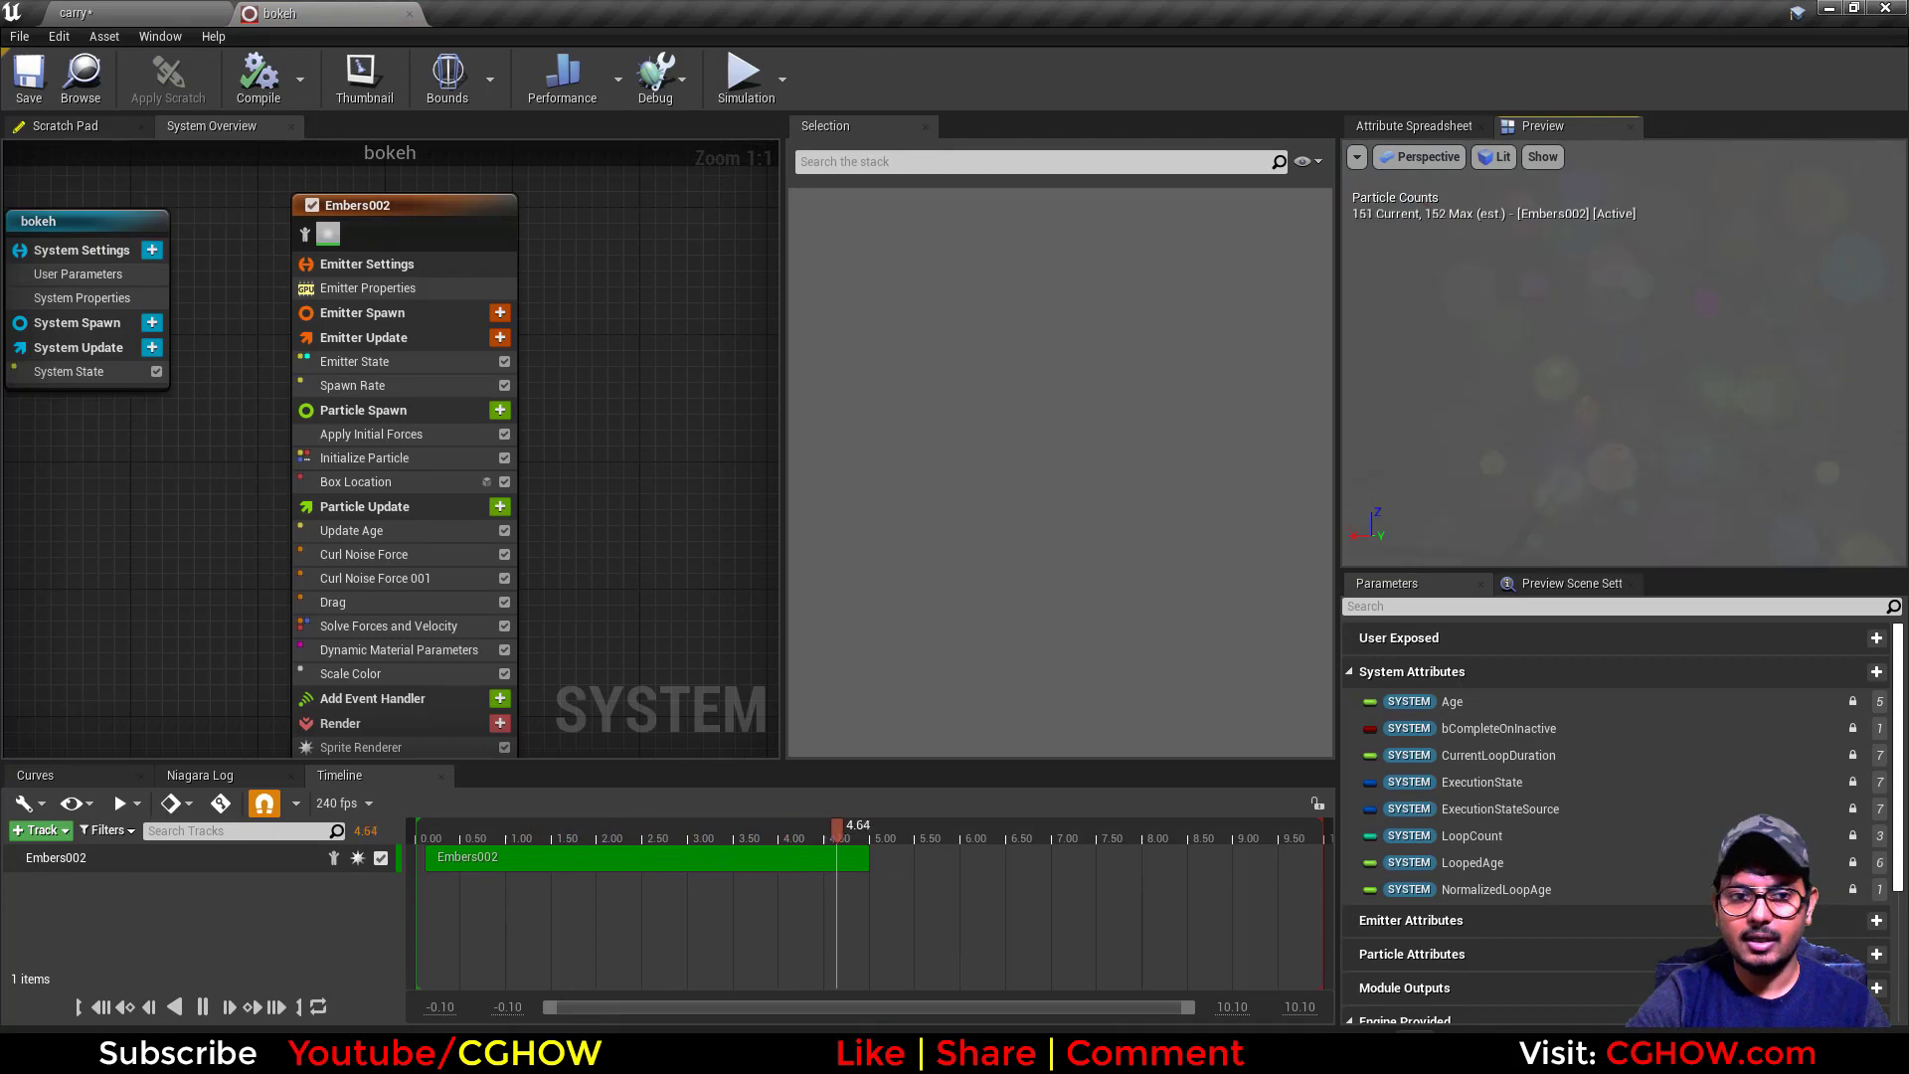
Set Scale RGB in the Embers002 emitter's Scale Color module to 10, 10, 10 and check the particles in the preview.
{"action": "left_click", "coordinate": [378, 434]}
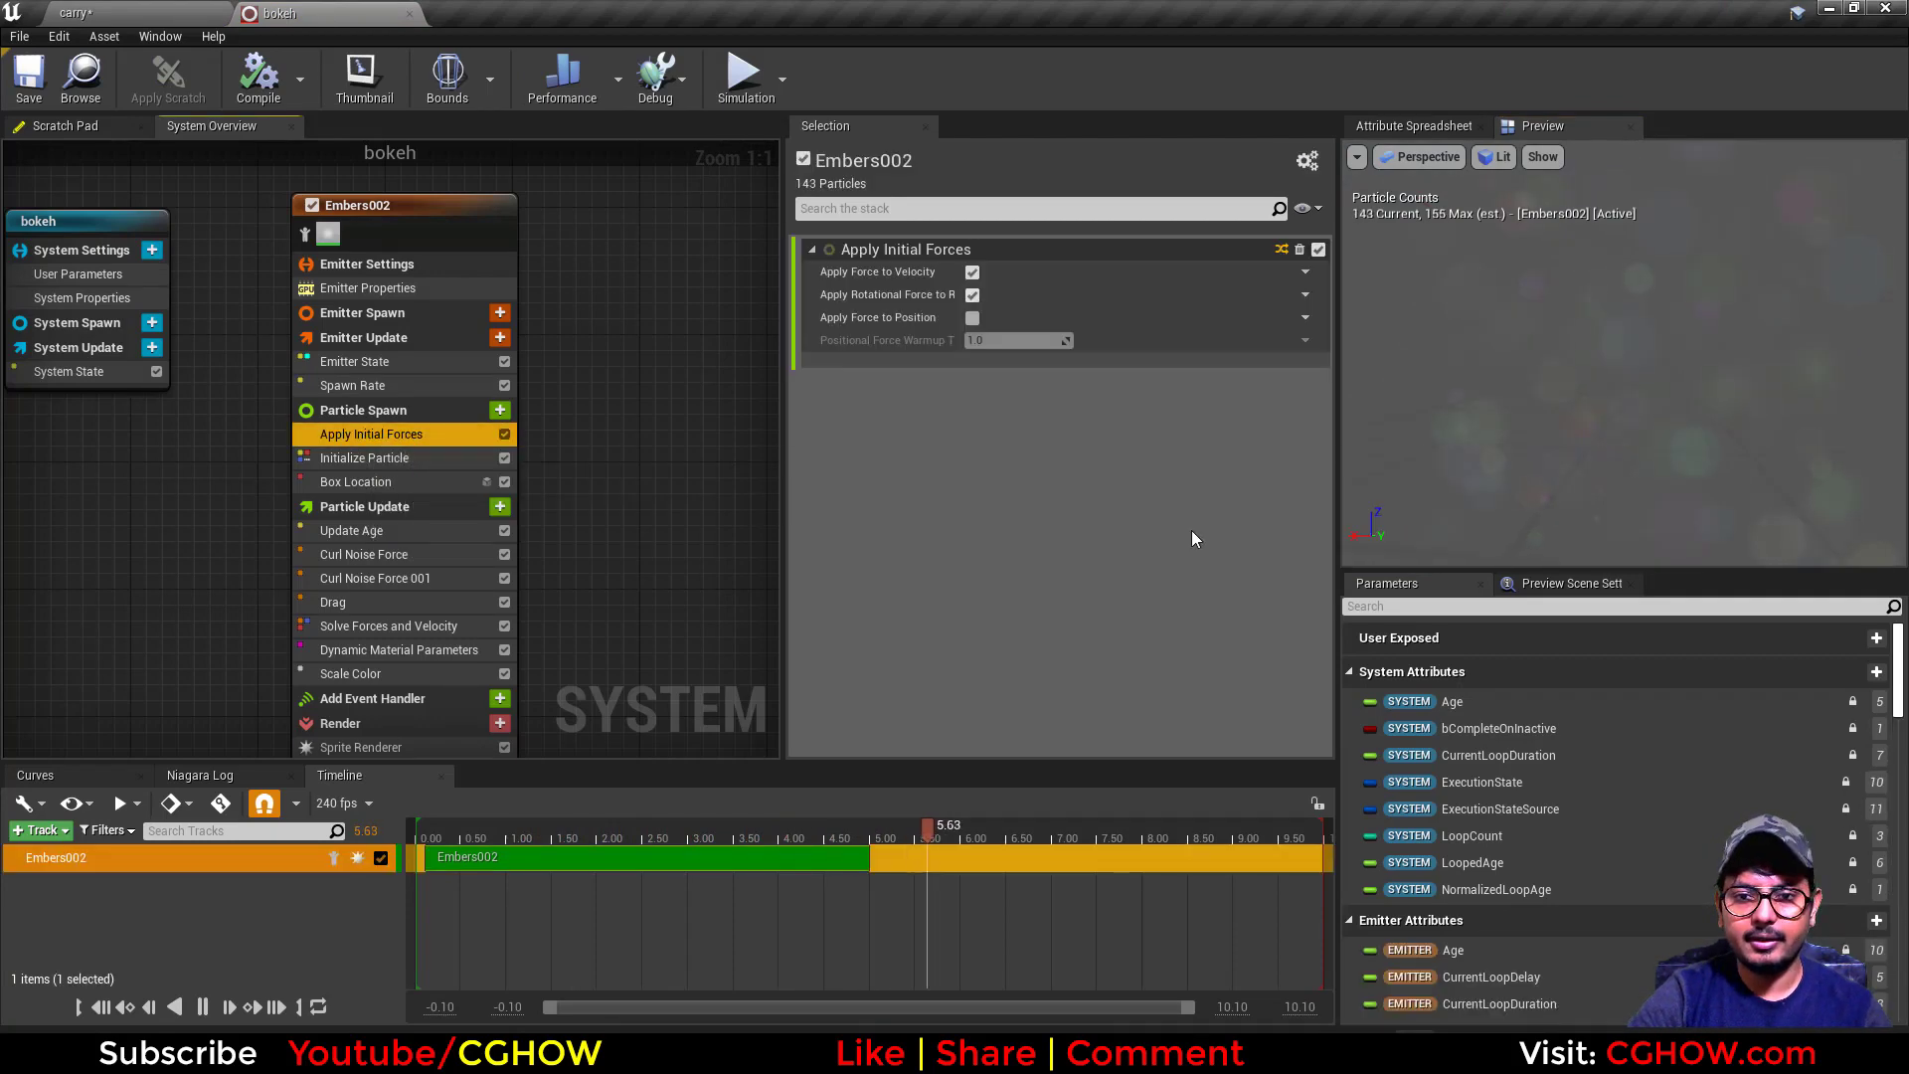
{"action": "left_click", "coordinate": [363, 458]}
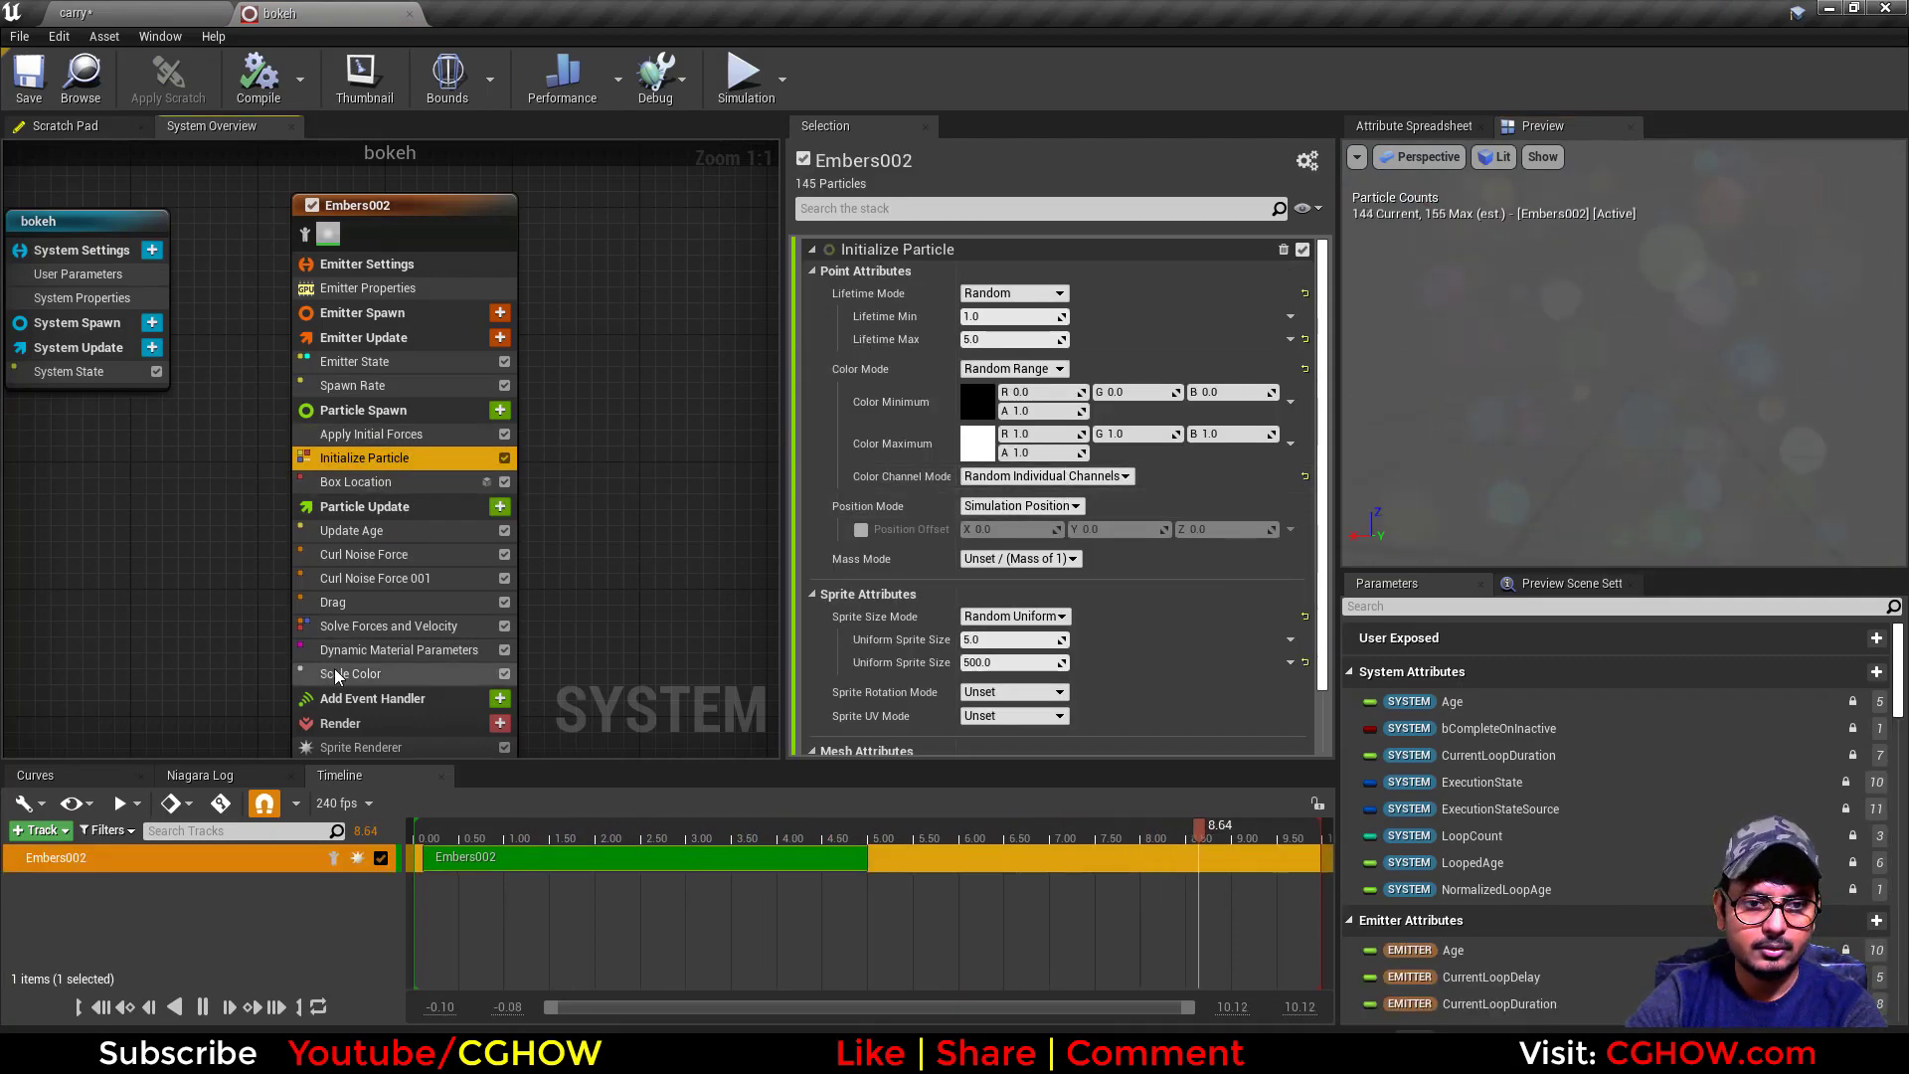
{"action": "left_click", "coordinate": [373, 673]}
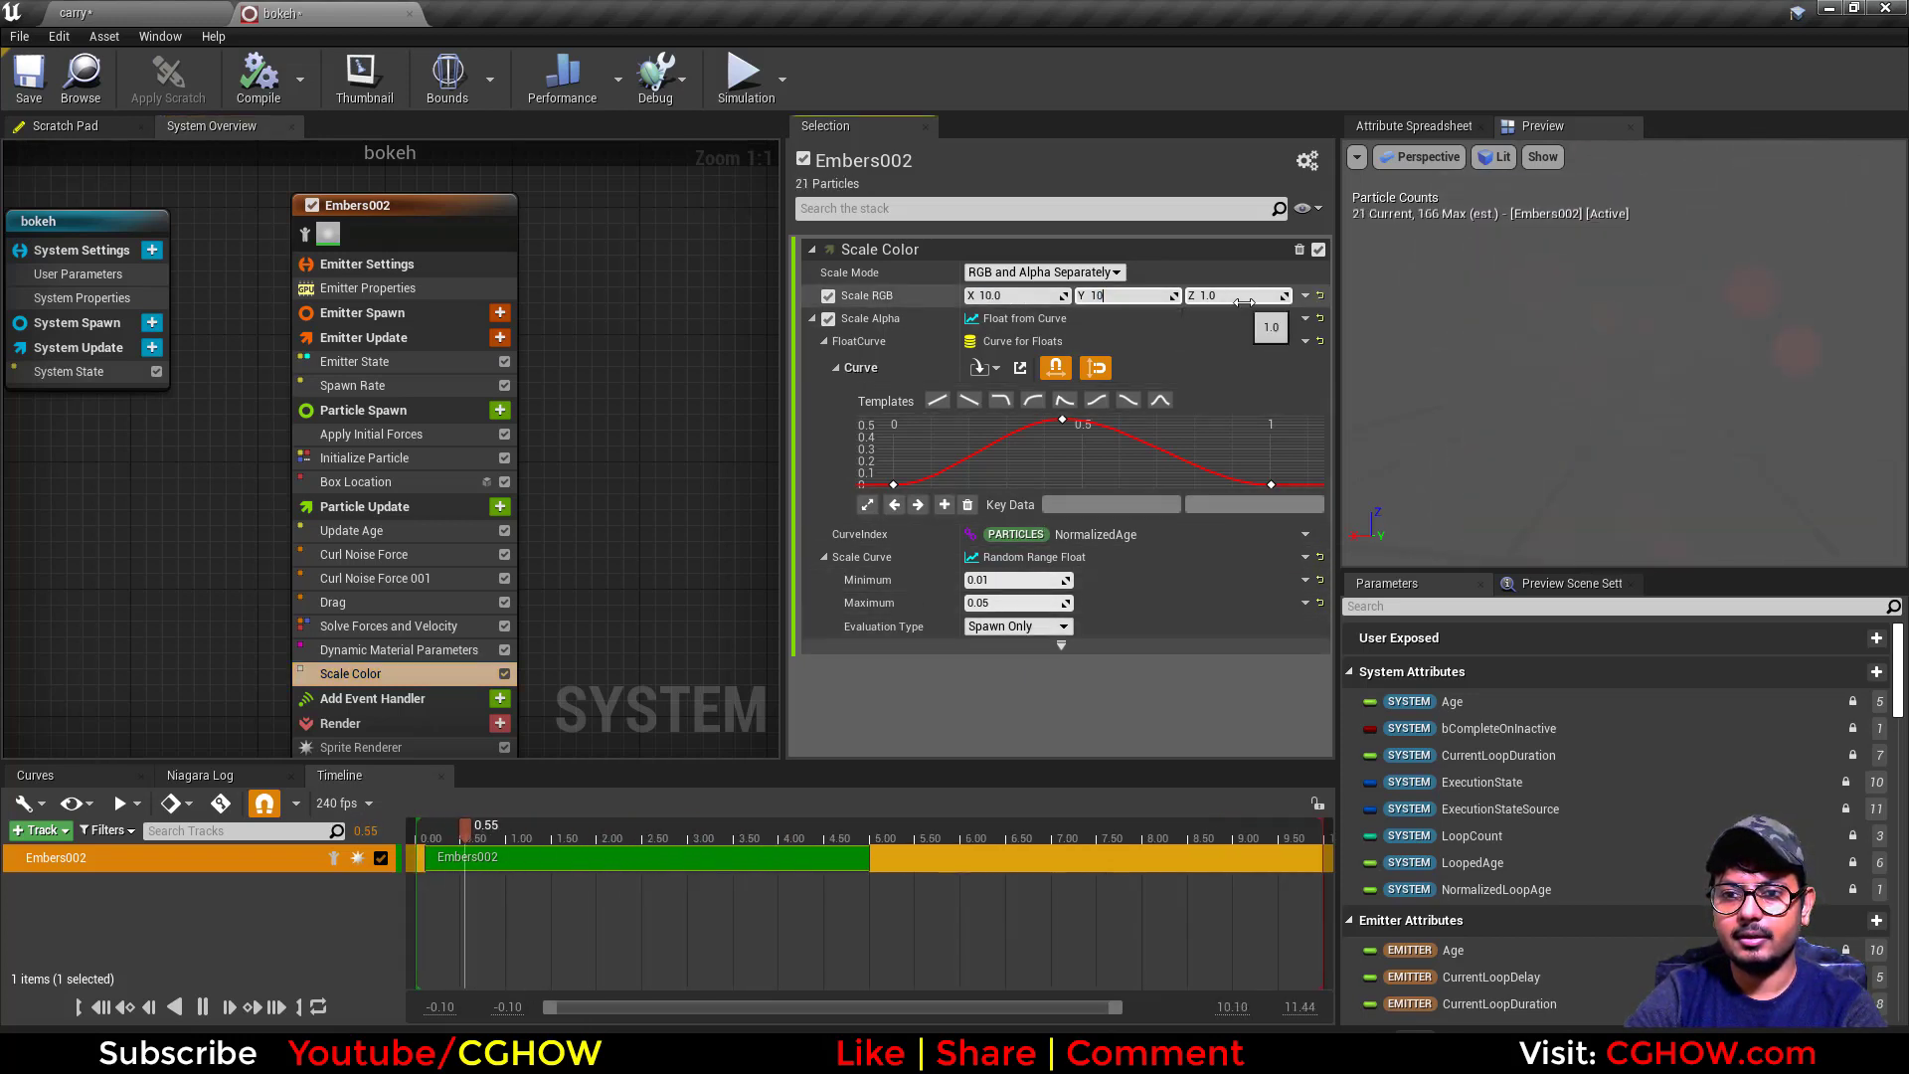
{"action": "left_click", "coordinate": [1223, 295]}
{"action": "type", "text": "10"}
{"action": "key", "text": "Return"}
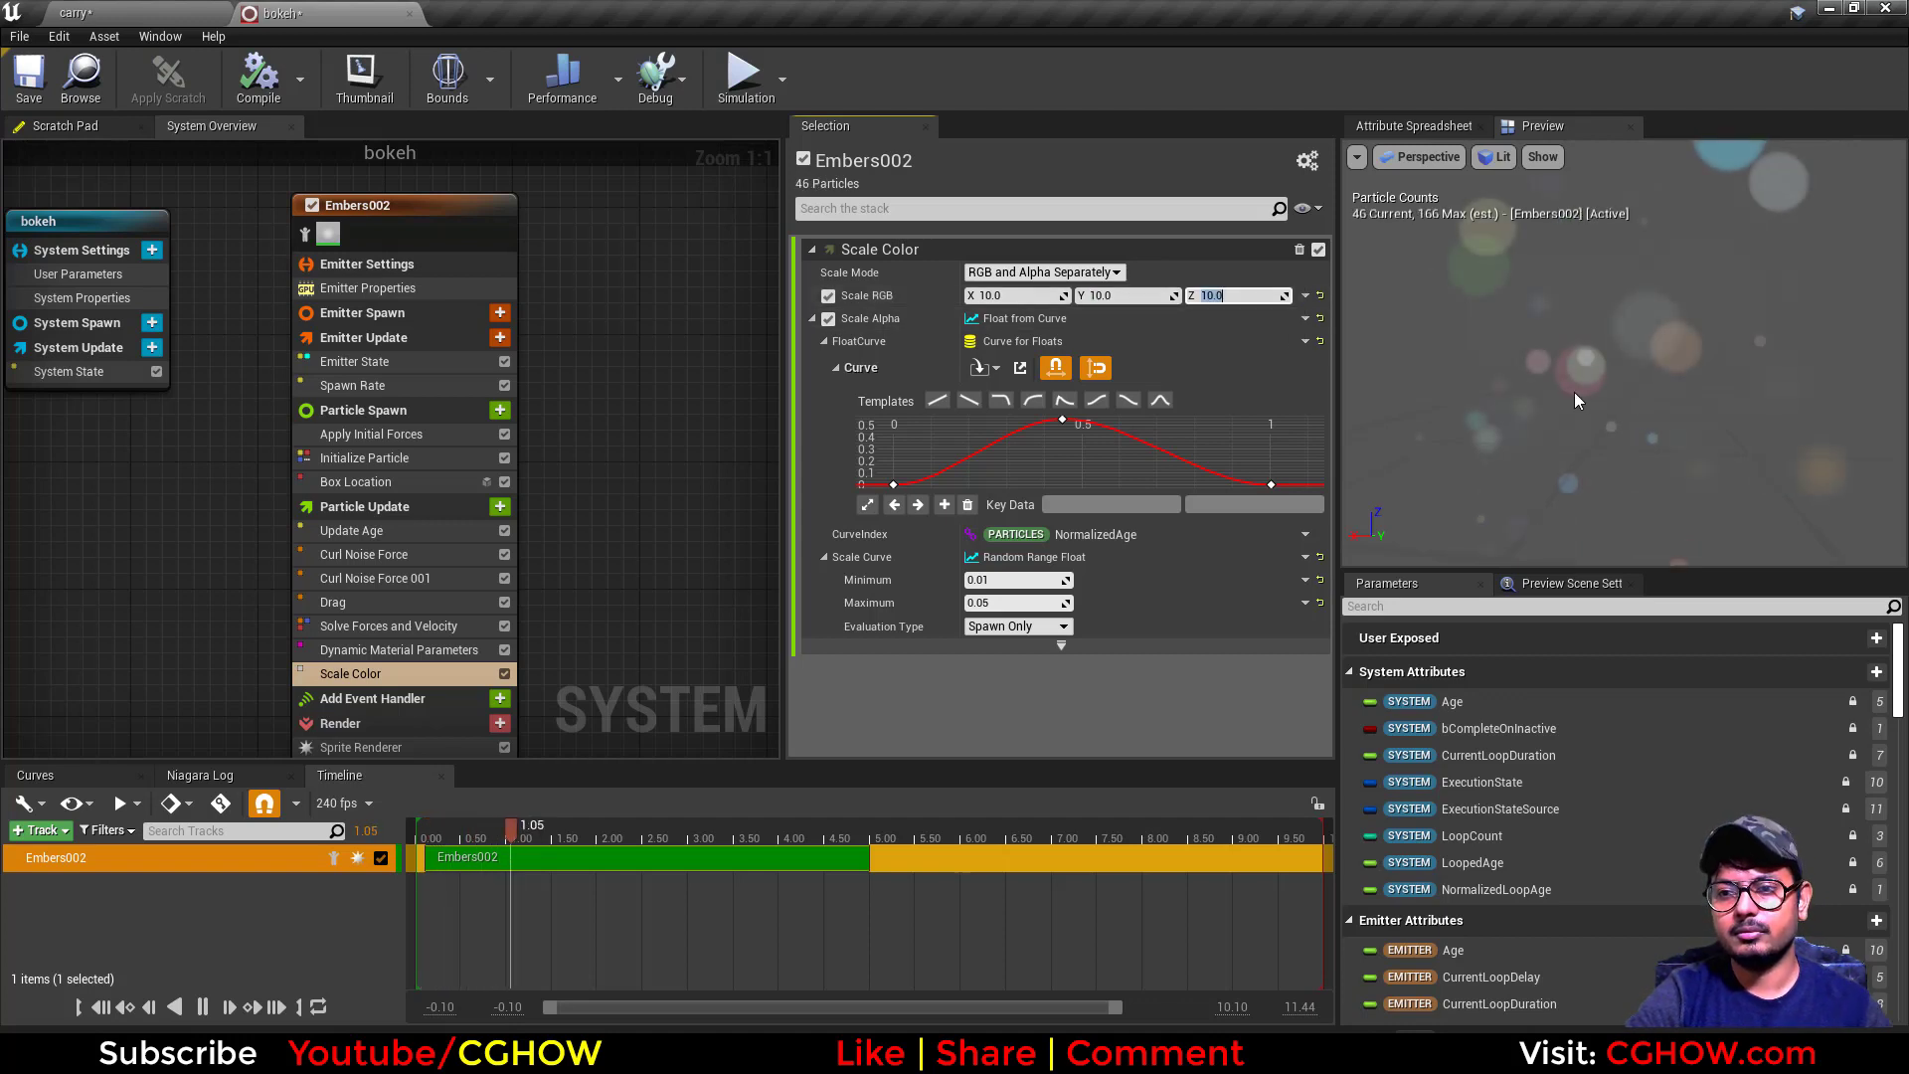
{"action": "left_click_drag", "start_coordinate": [1687, 419], "coordinate": [1541, 418]}
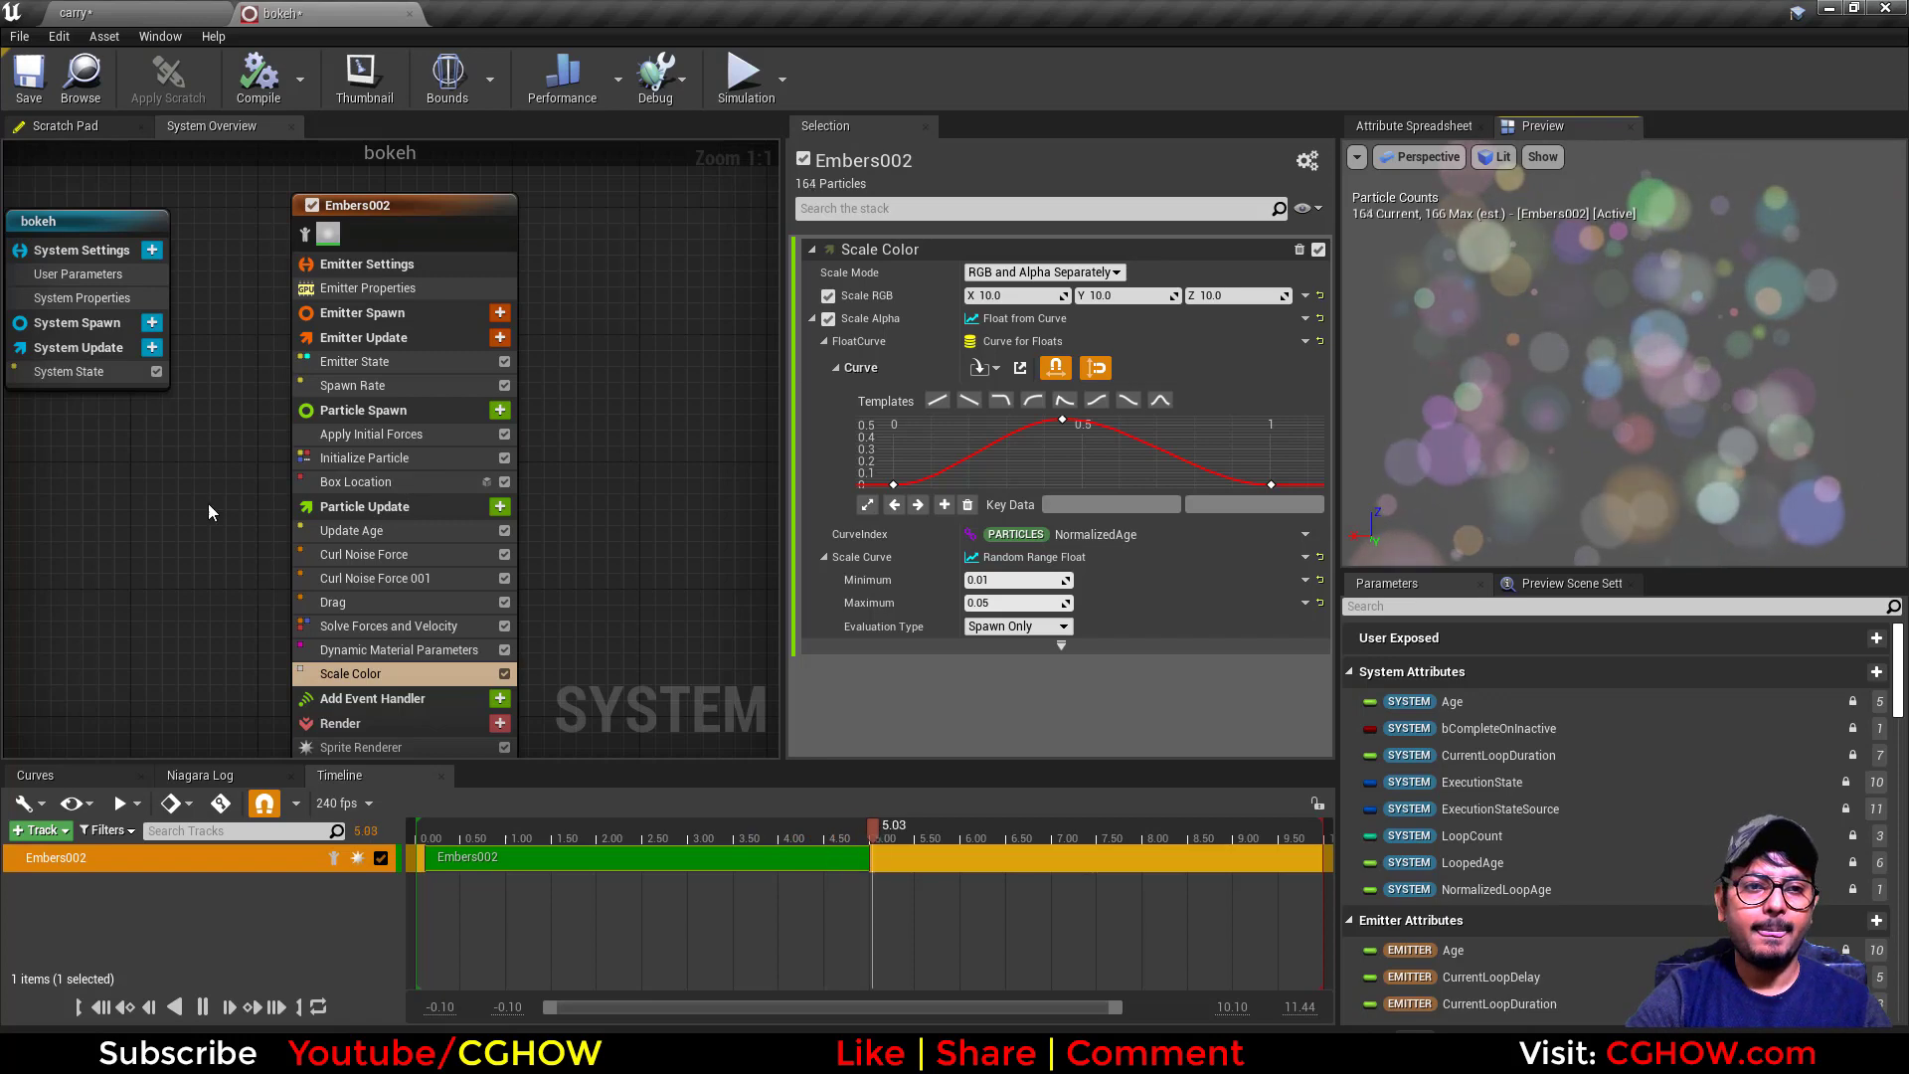
Review the Spawn Rate, Box Location, Apply Initial Forces and Initialize Particle modules of Embers002, including the available Color Mode options.
{"action": "right_click_drag", "start_coordinate": [188, 490], "coordinate": [207, 406]}
{"action": "left_click", "coordinate": [393, 301]}
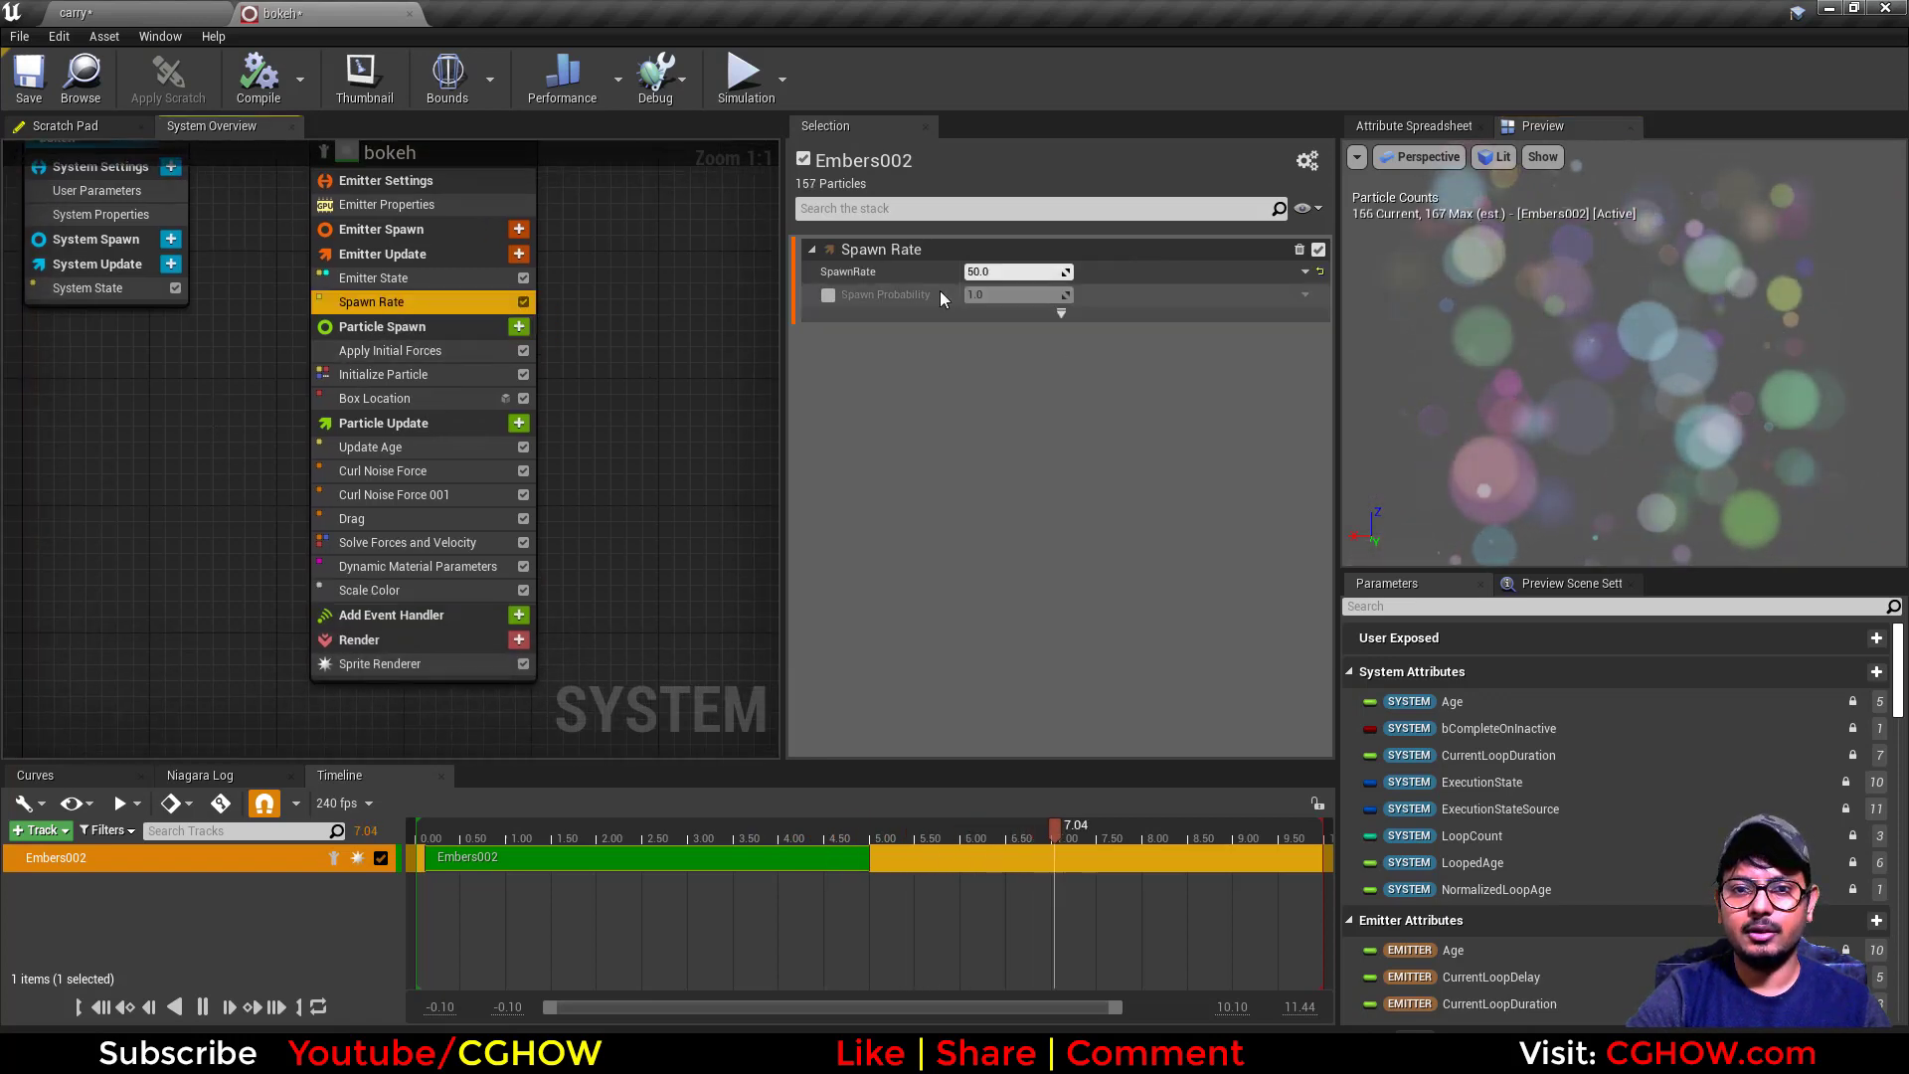
{"action": "left_click", "coordinate": [395, 397]}
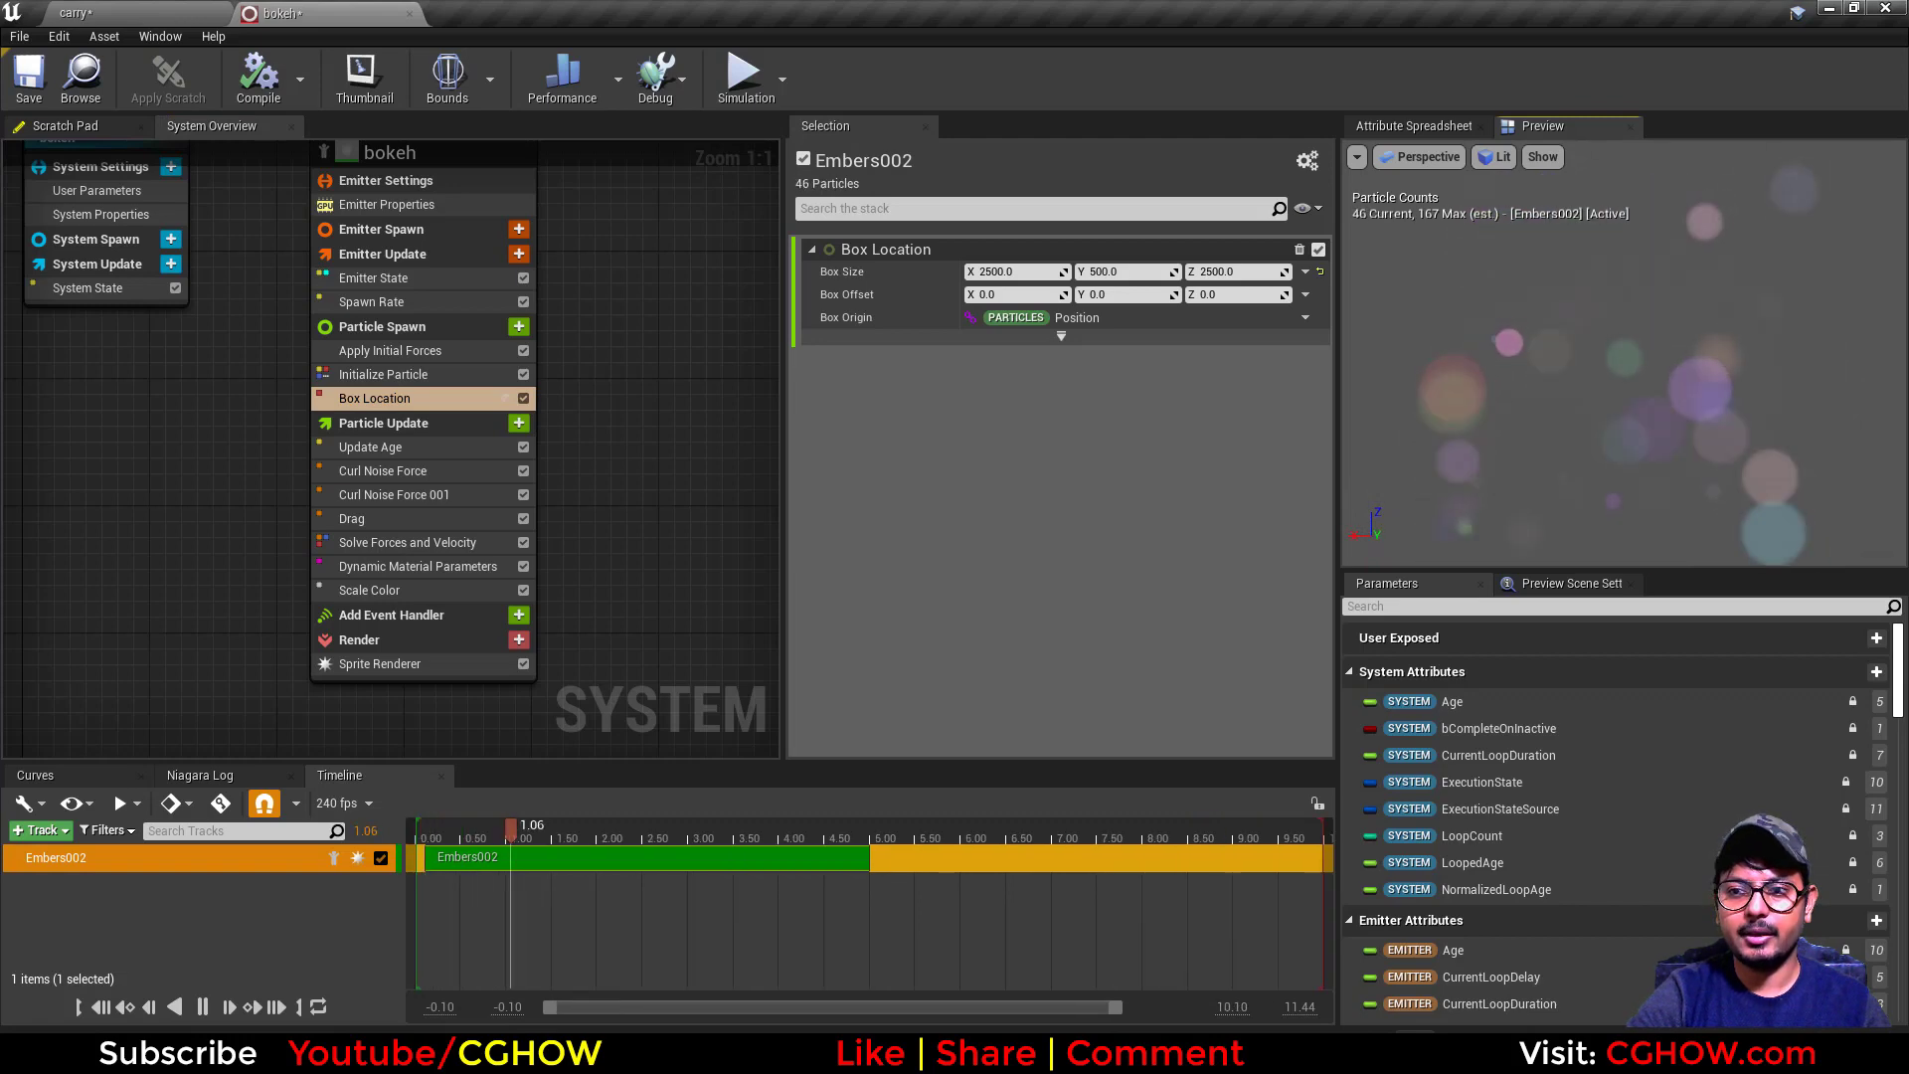
{"action": "left_click", "coordinate": [396, 351]}
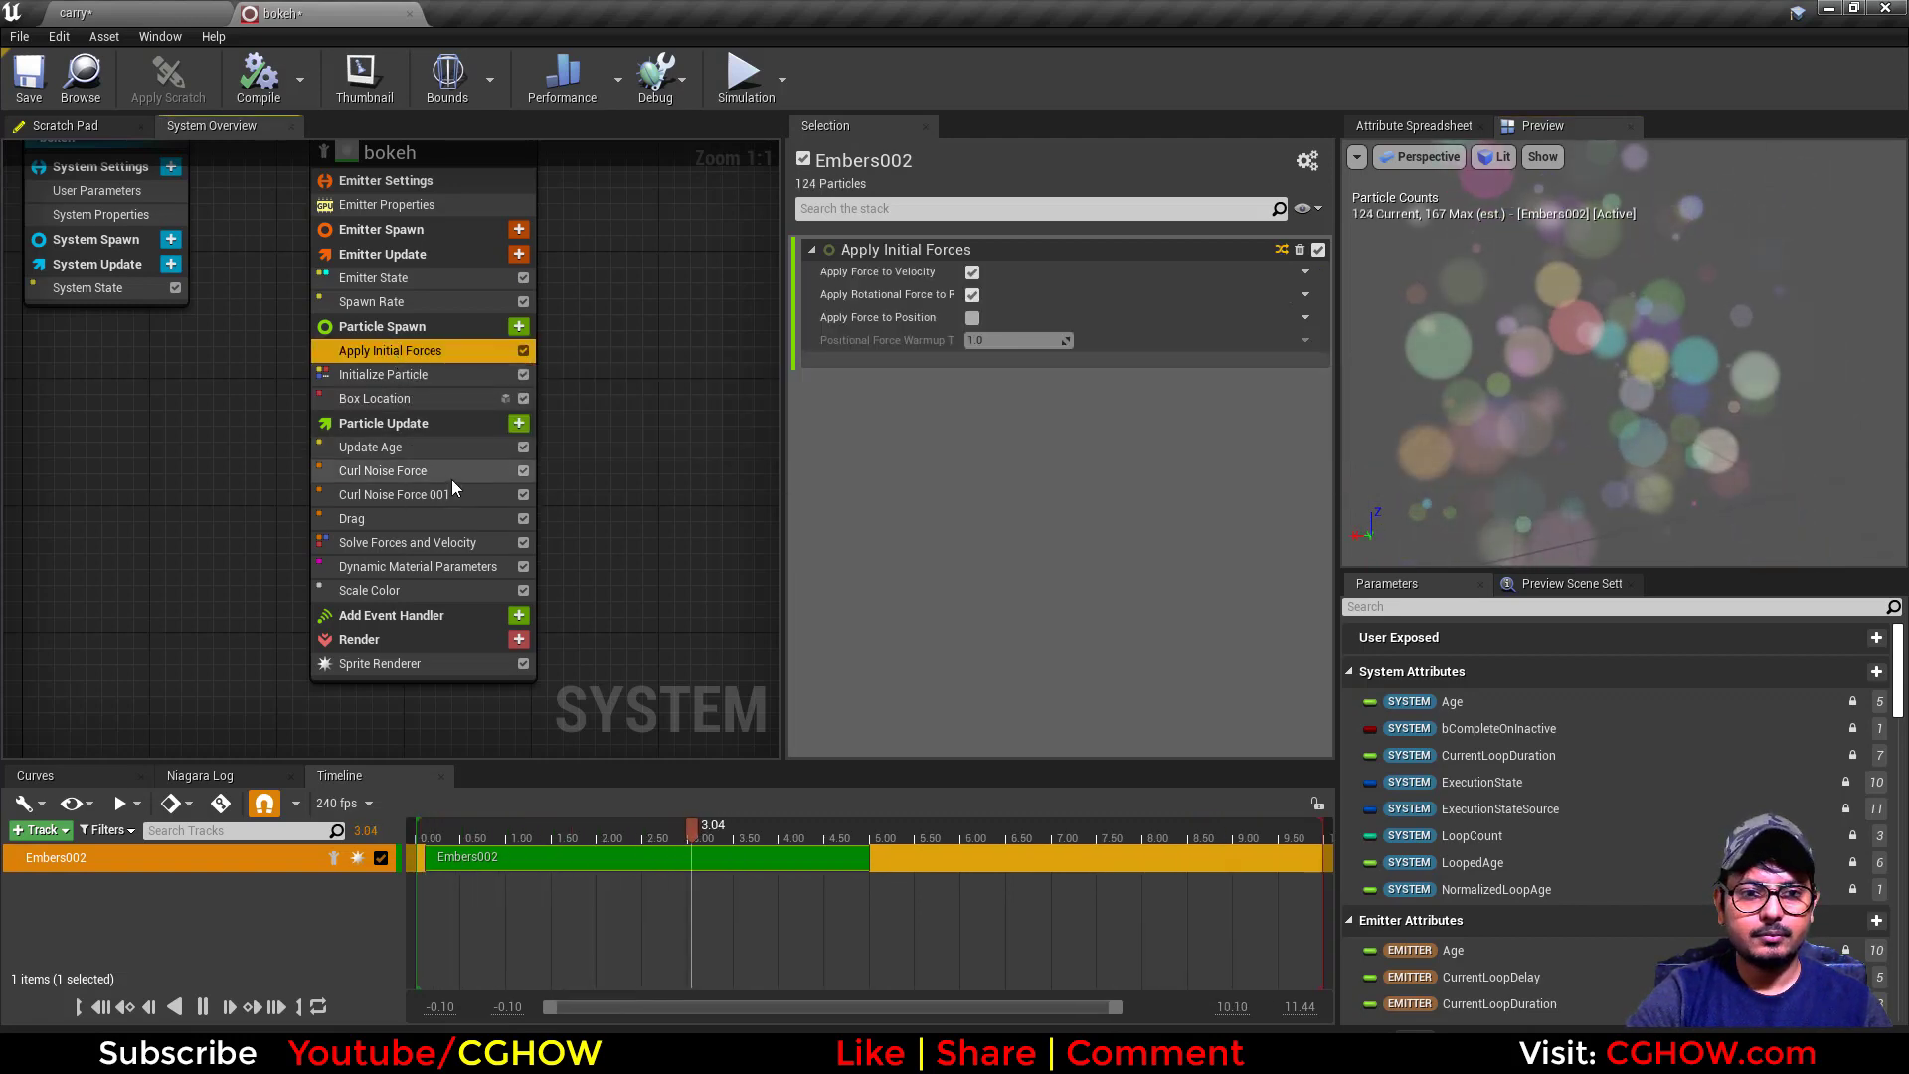
{"action": "left_click", "coordinate": [408, 402]}
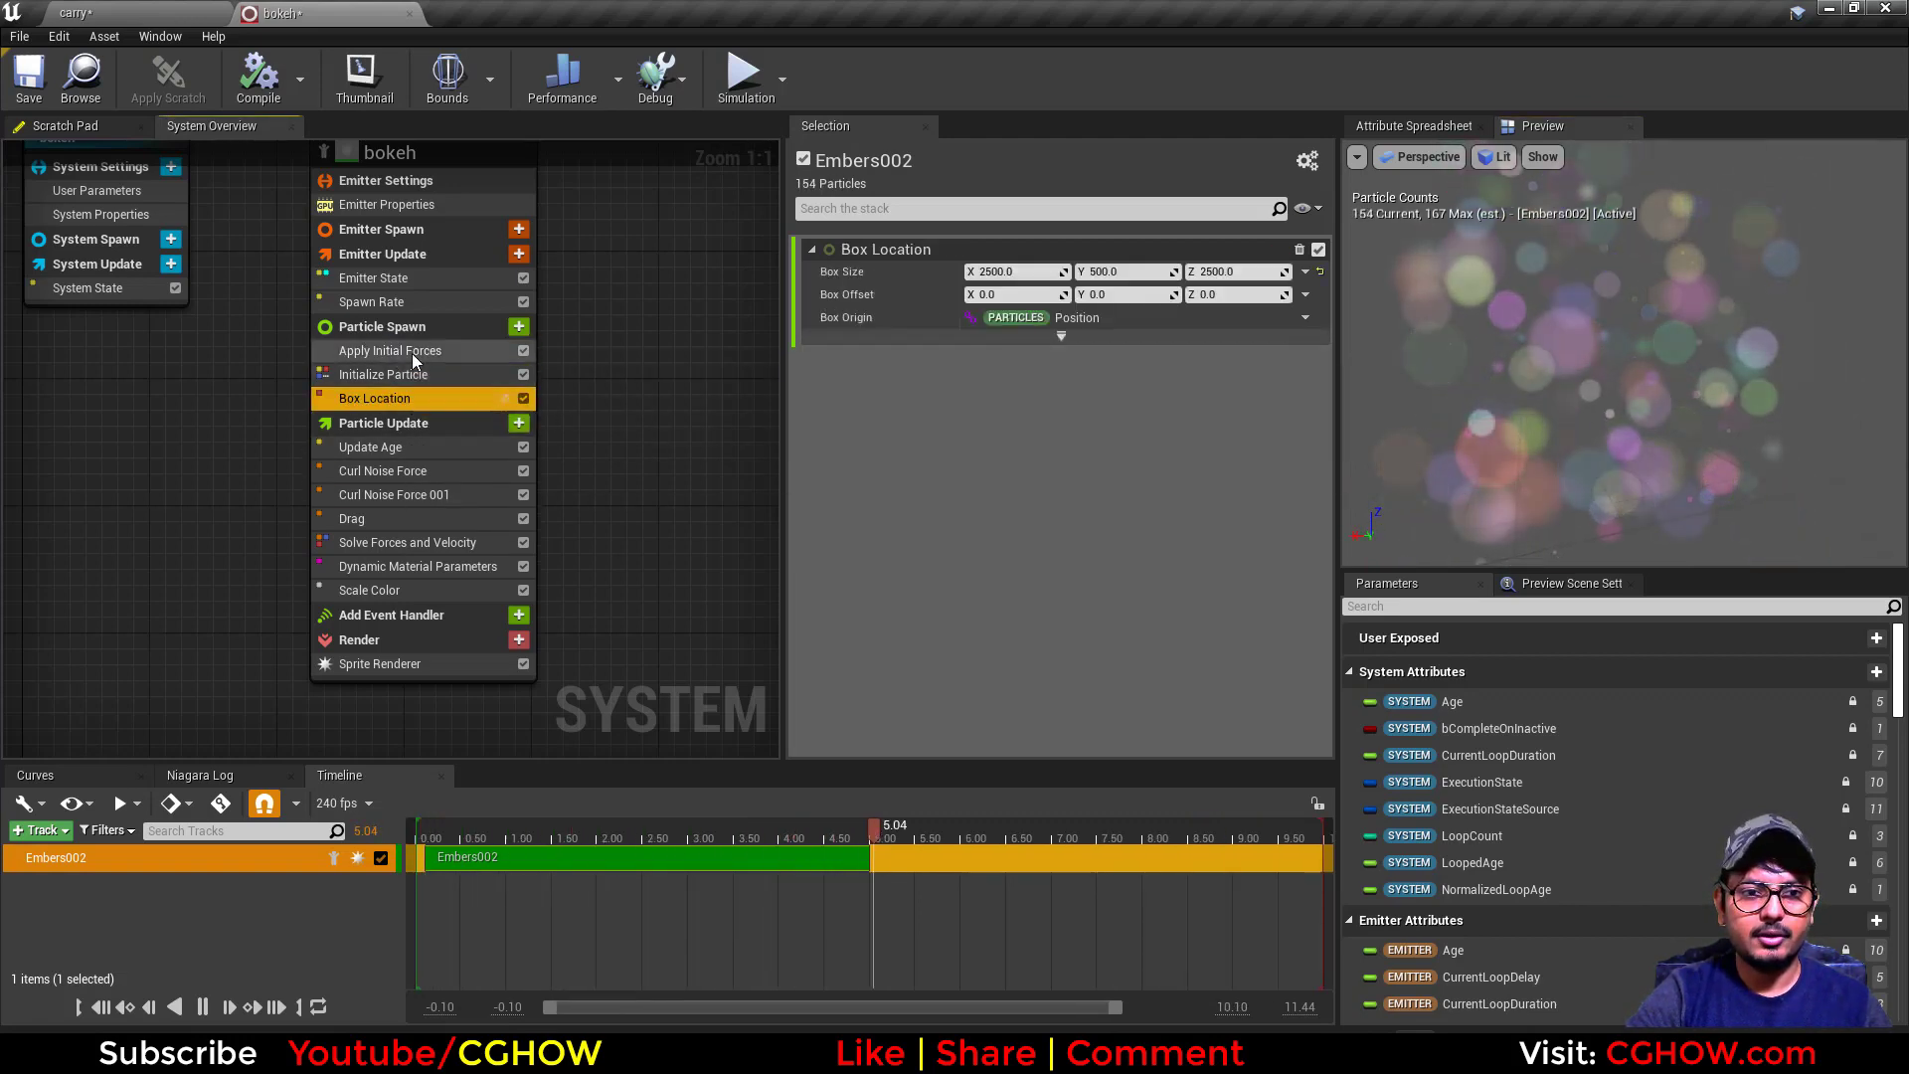
{"action": "left_click", "coordinate": [398, 351]}
{"action": "left_click", "coordinate": [401, 378]}
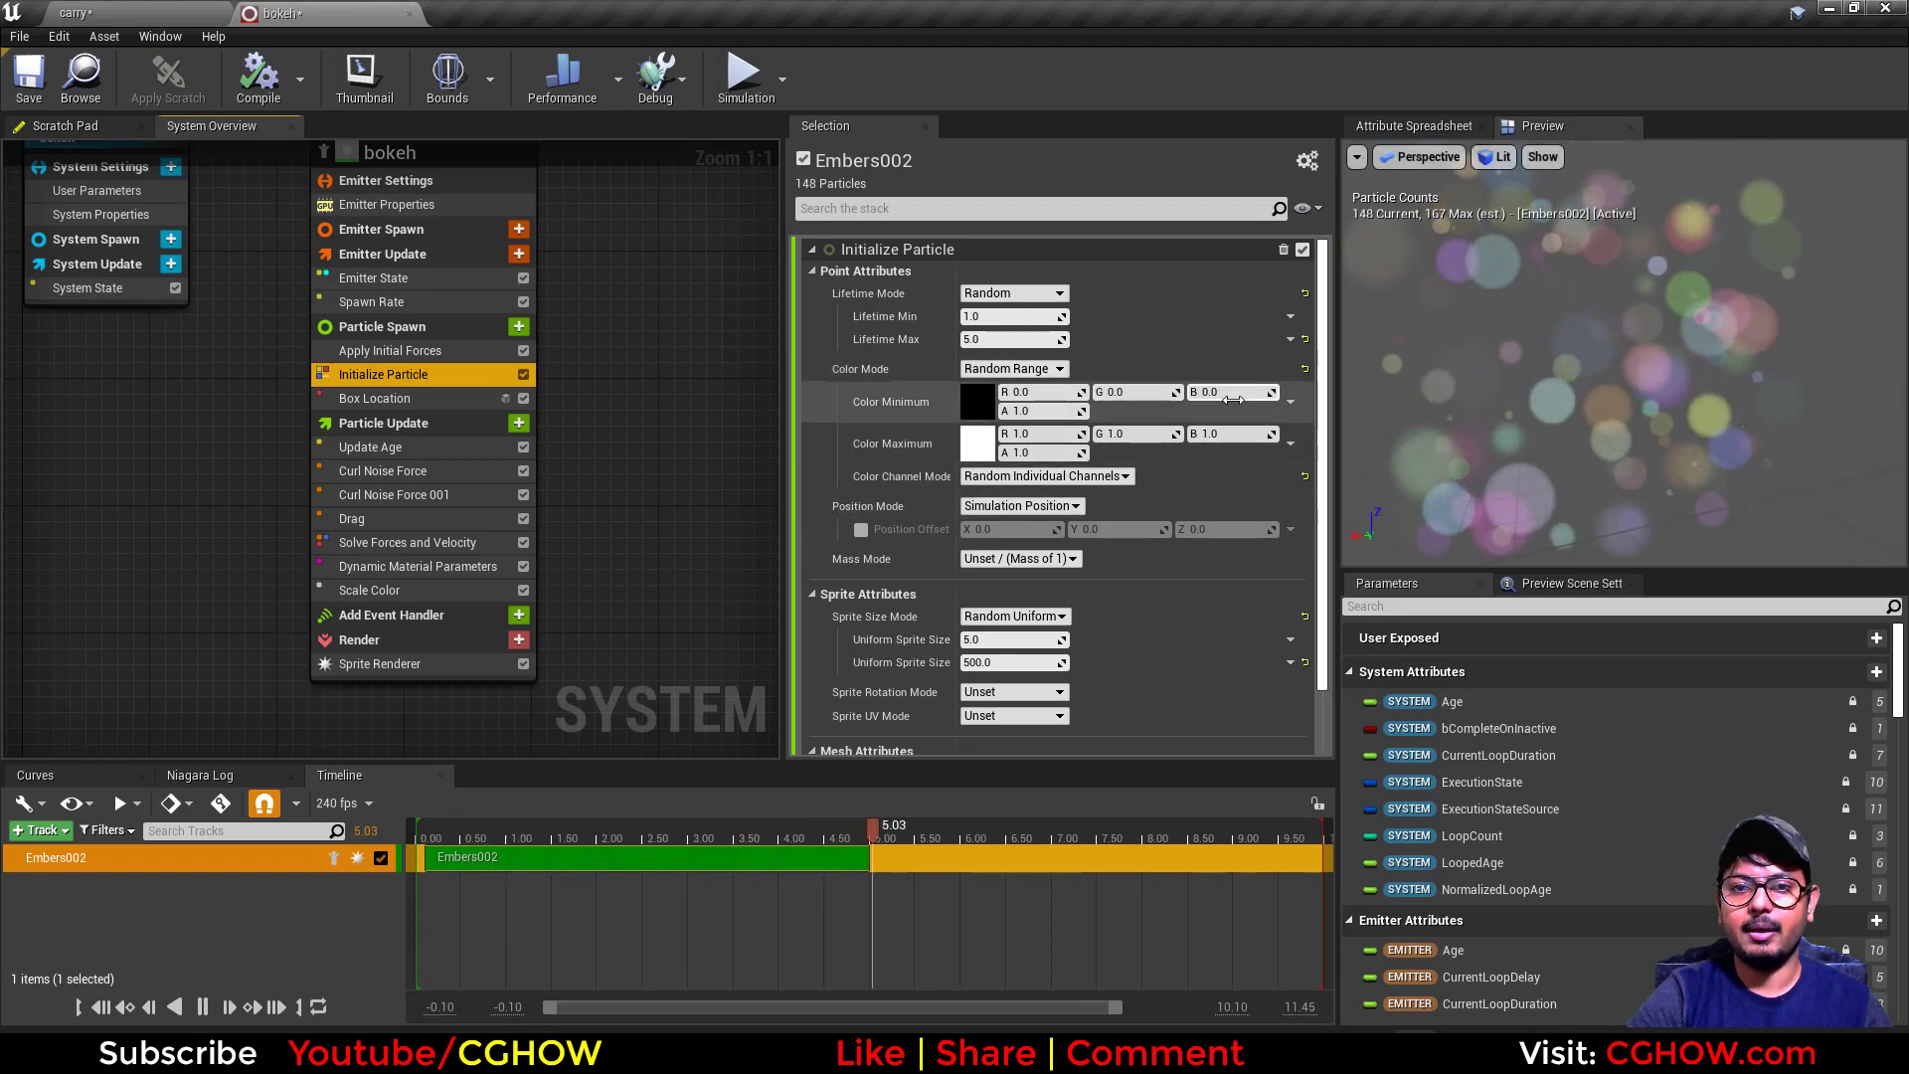
{"action": "left_click", "coordinate": [1011, 369]}
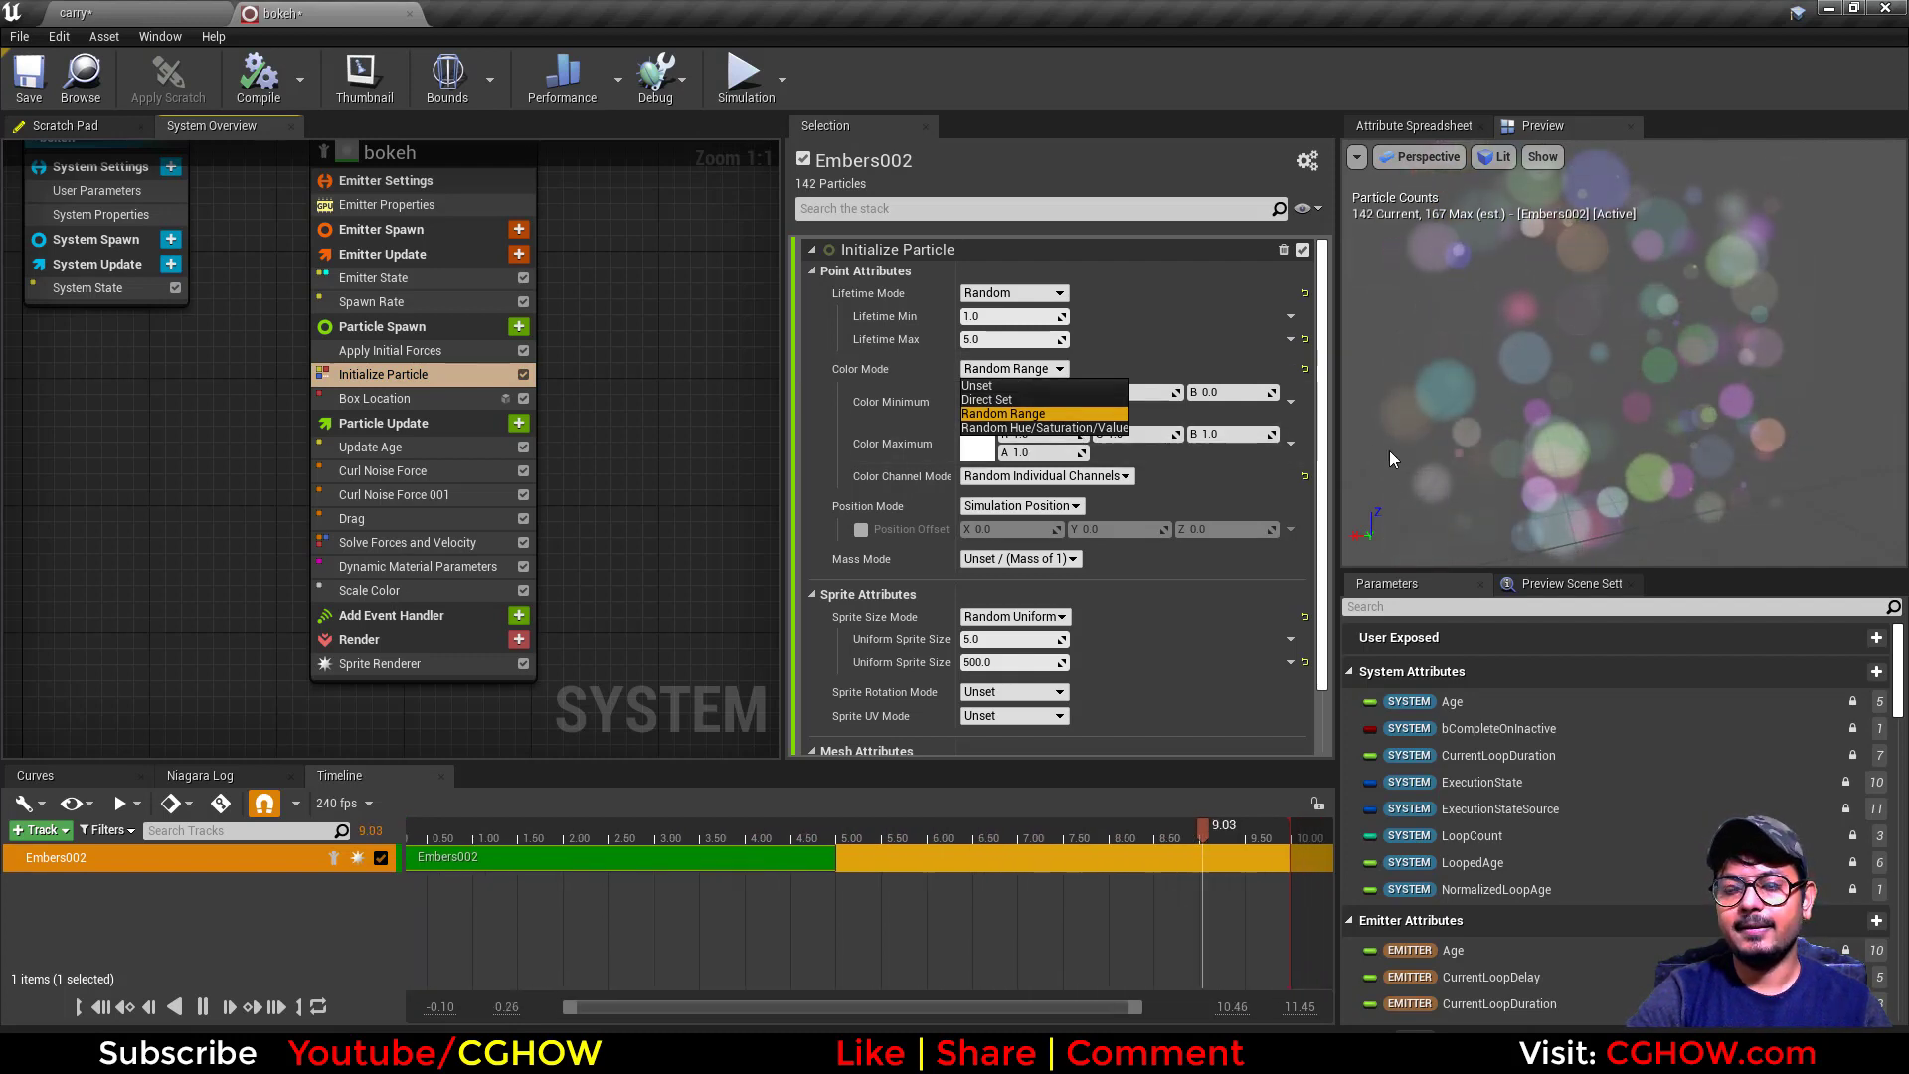
{"action": "left_click", "coordinate": [1576, 371]}
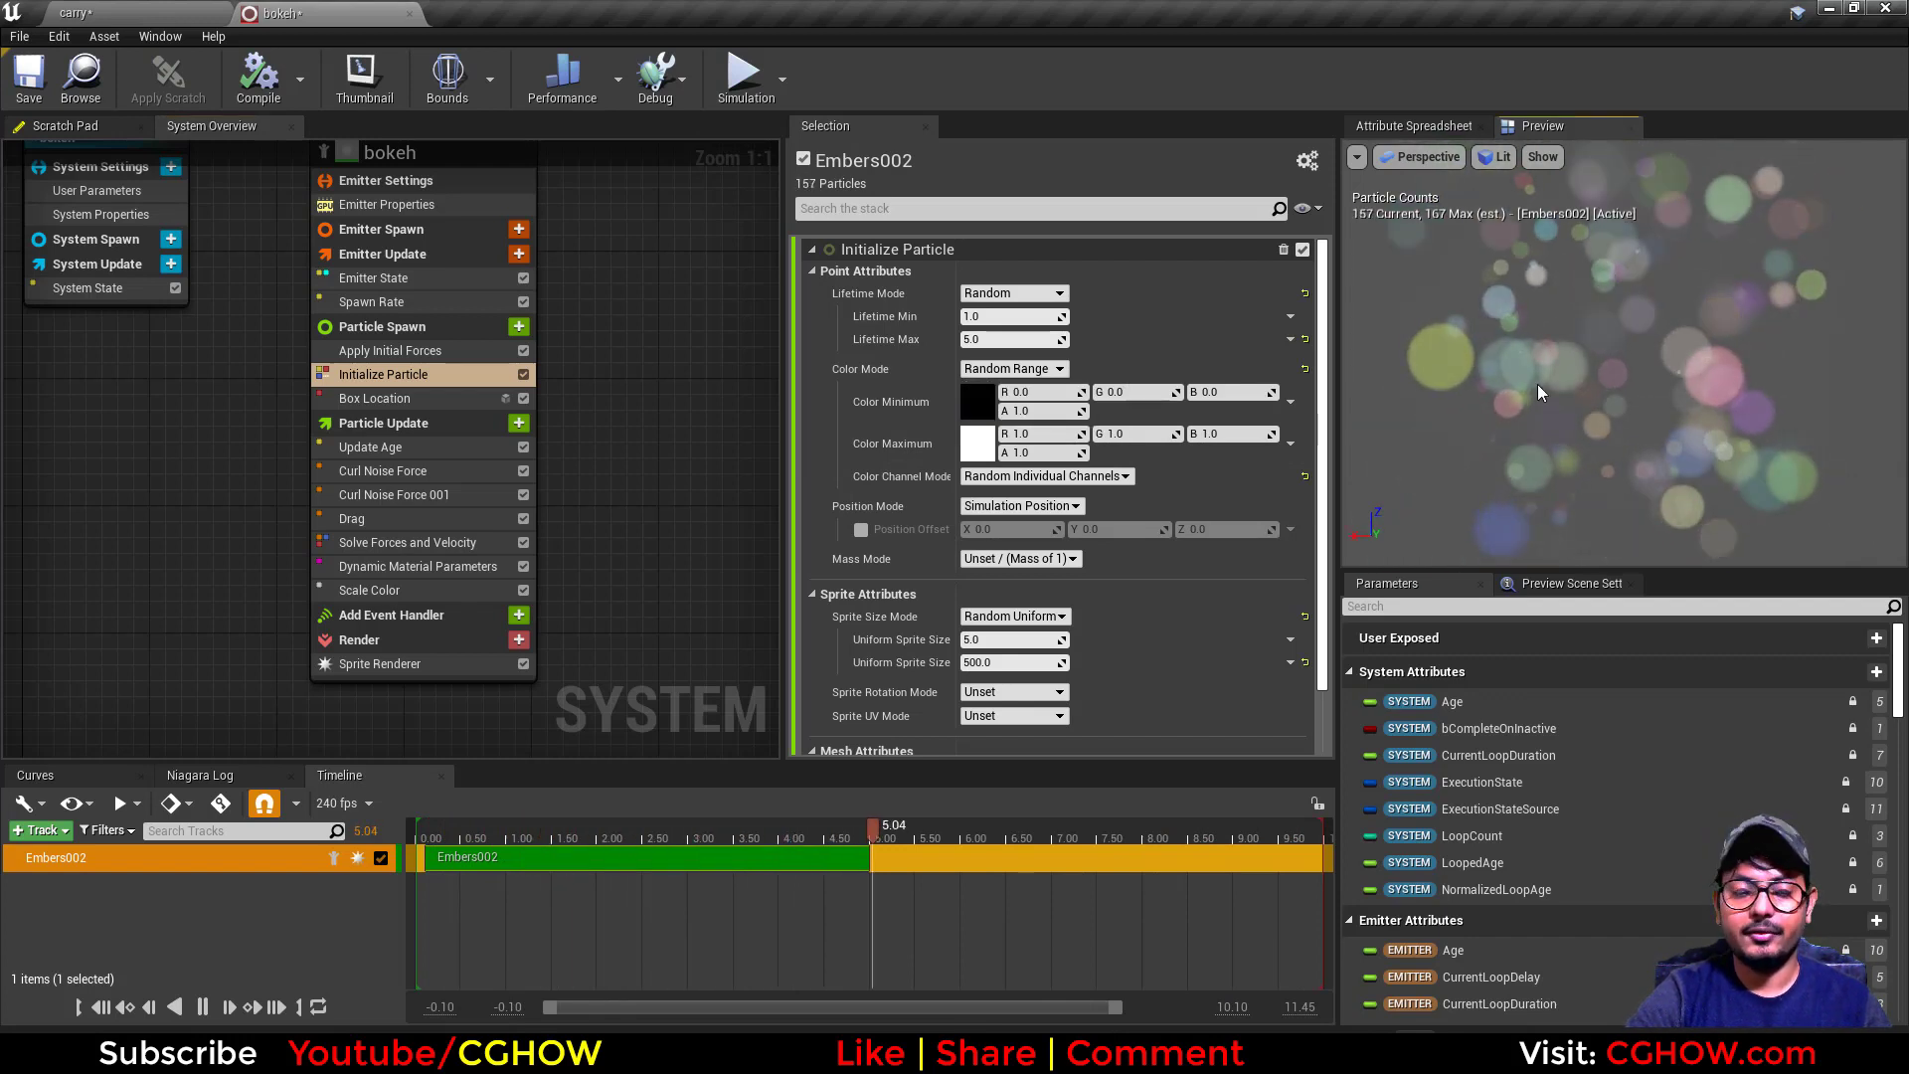
Review the settings of both Curl Noise Force modules, Drag, Scale Color and Dynamic Material Parameters in Embers002.
{"action": "left_click", "coordinate": [383, 471]}
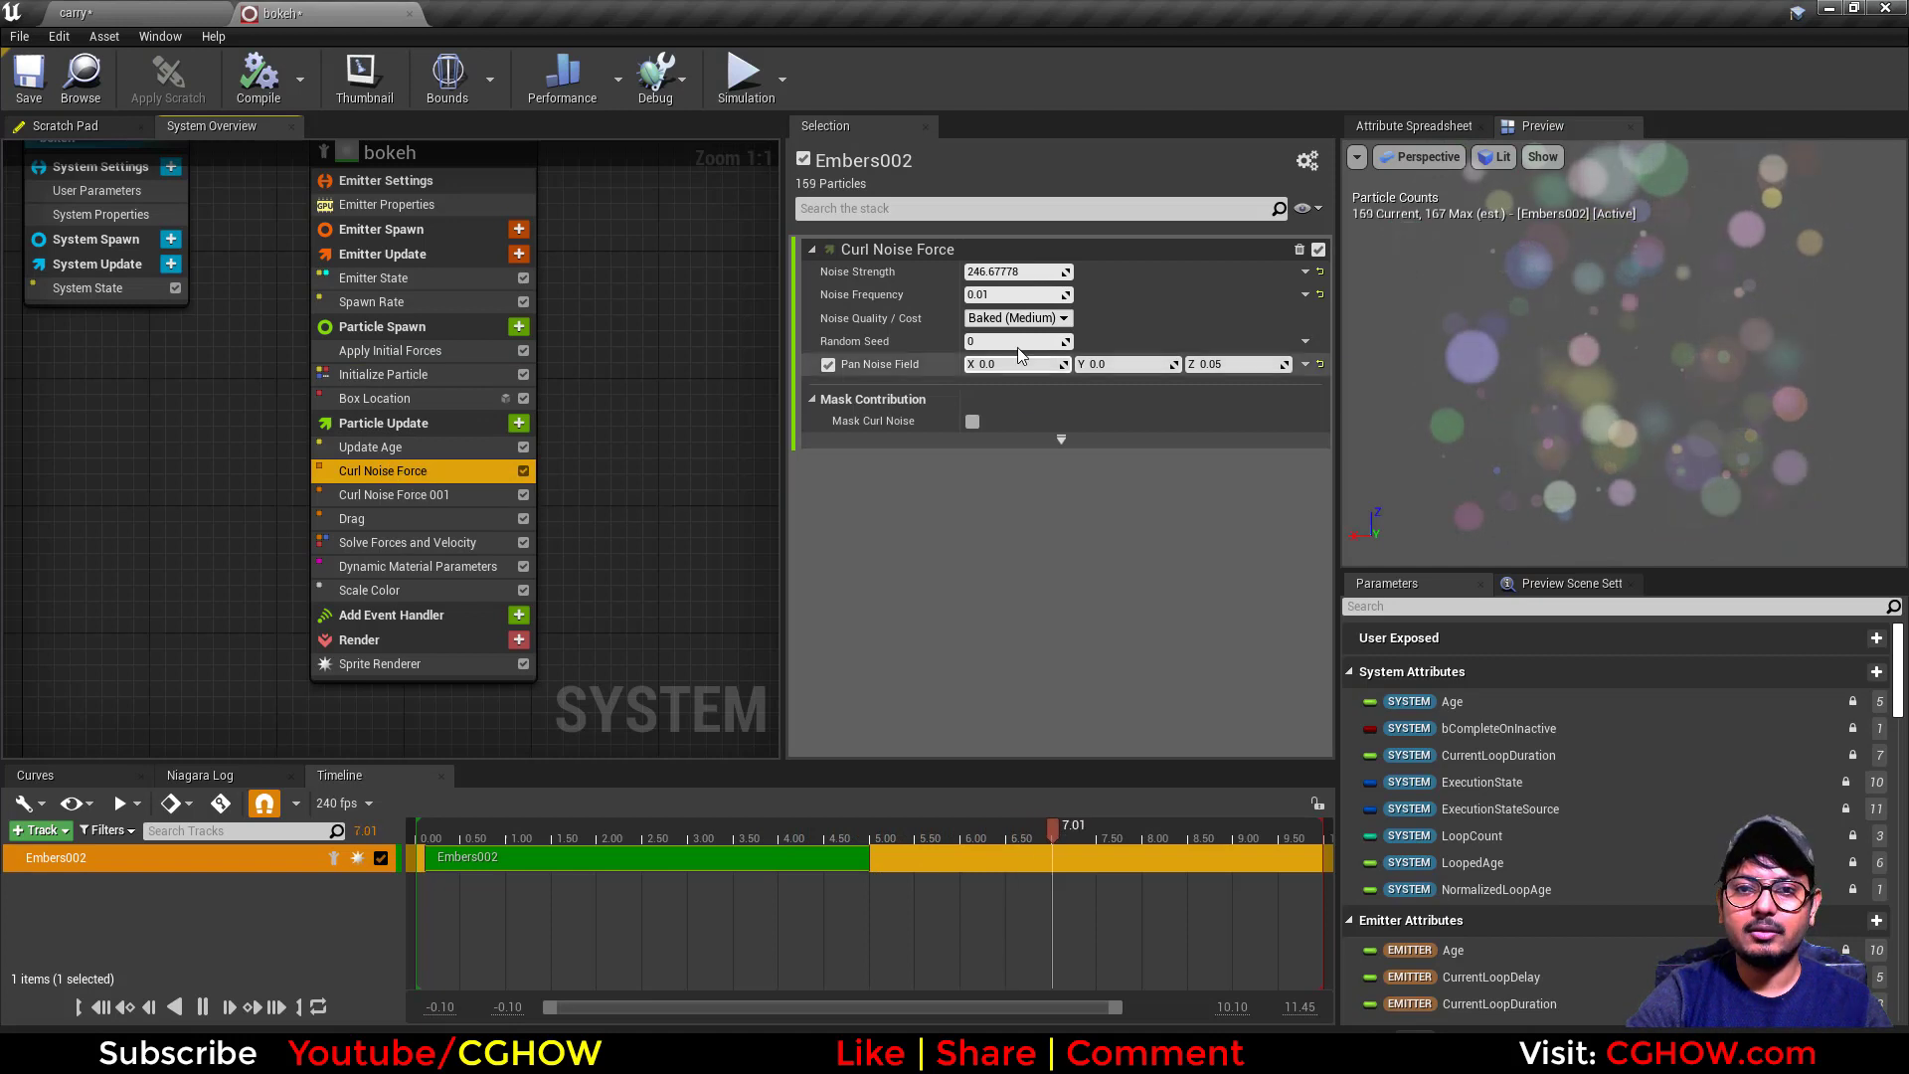
{"action": "left_click", "coordinate": [394, 494]}
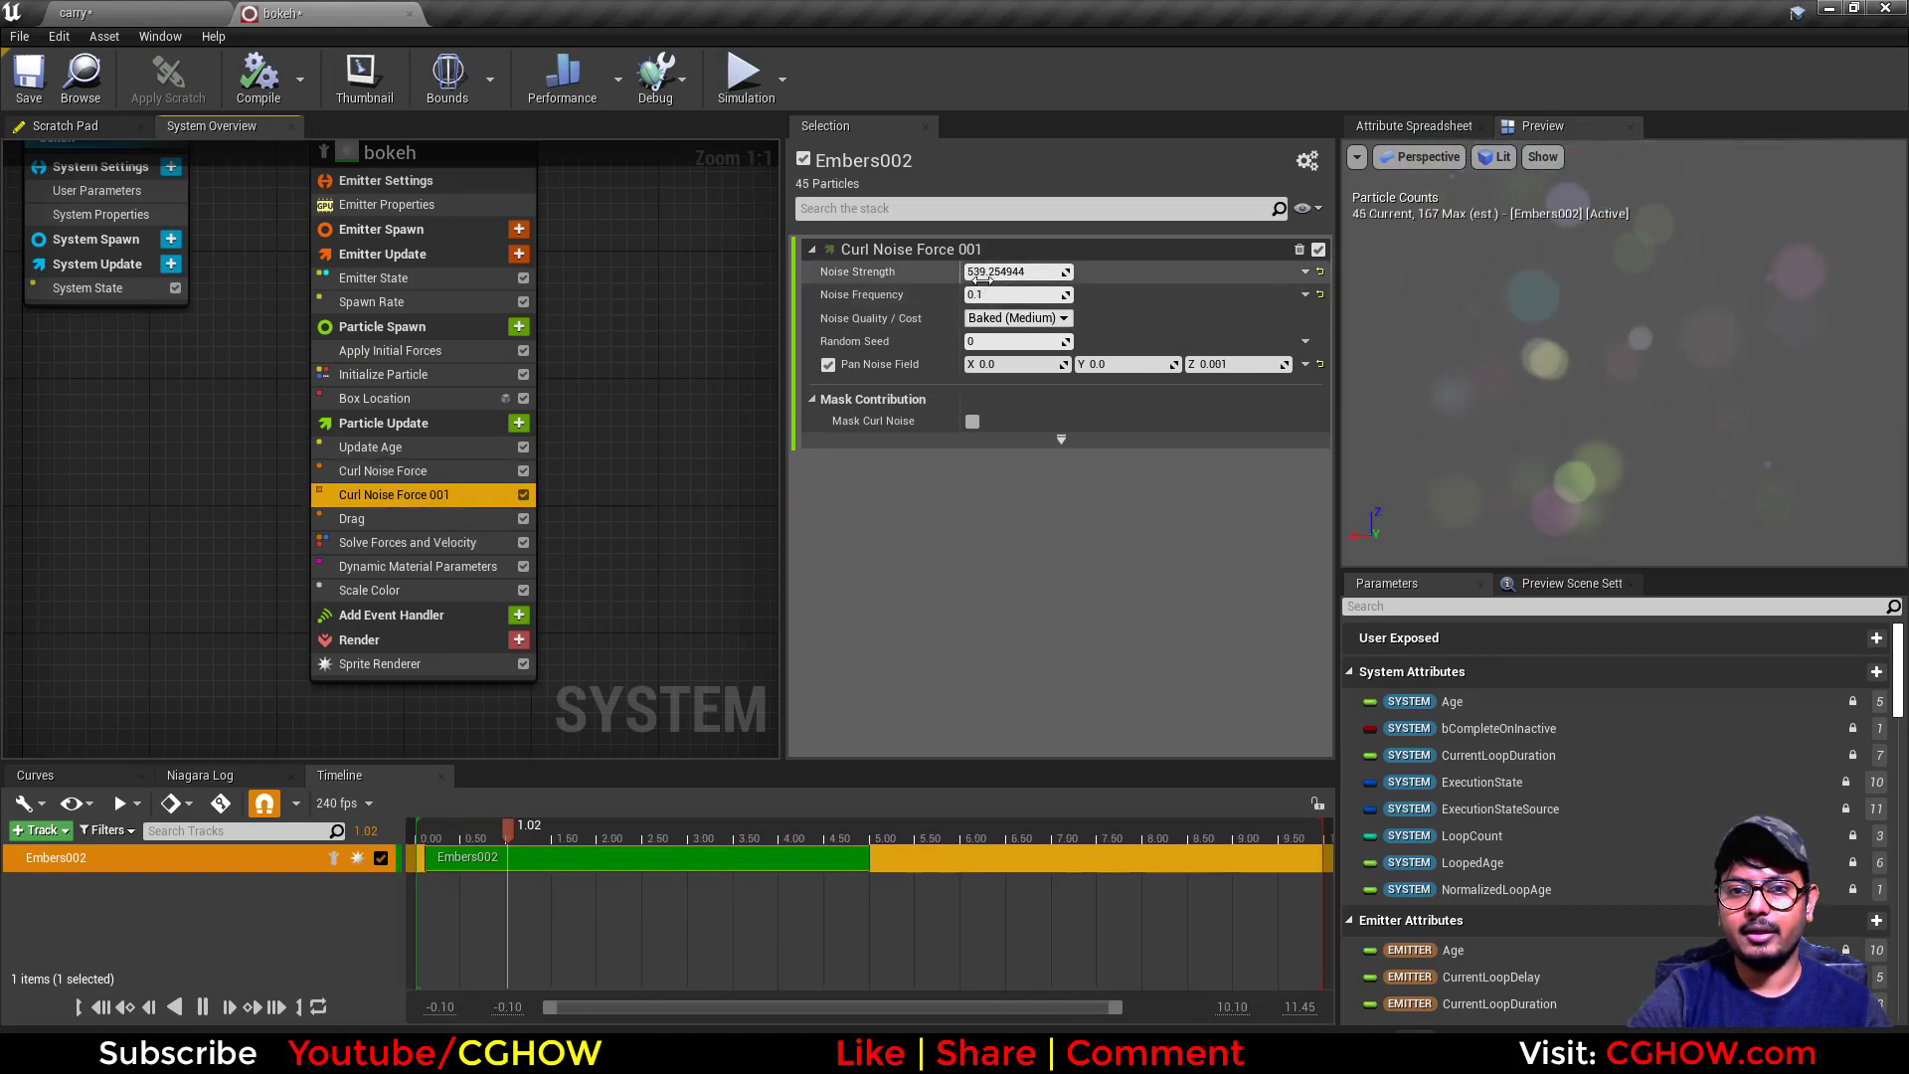
{"action": "left_click", "coordinate": [389, 521]}
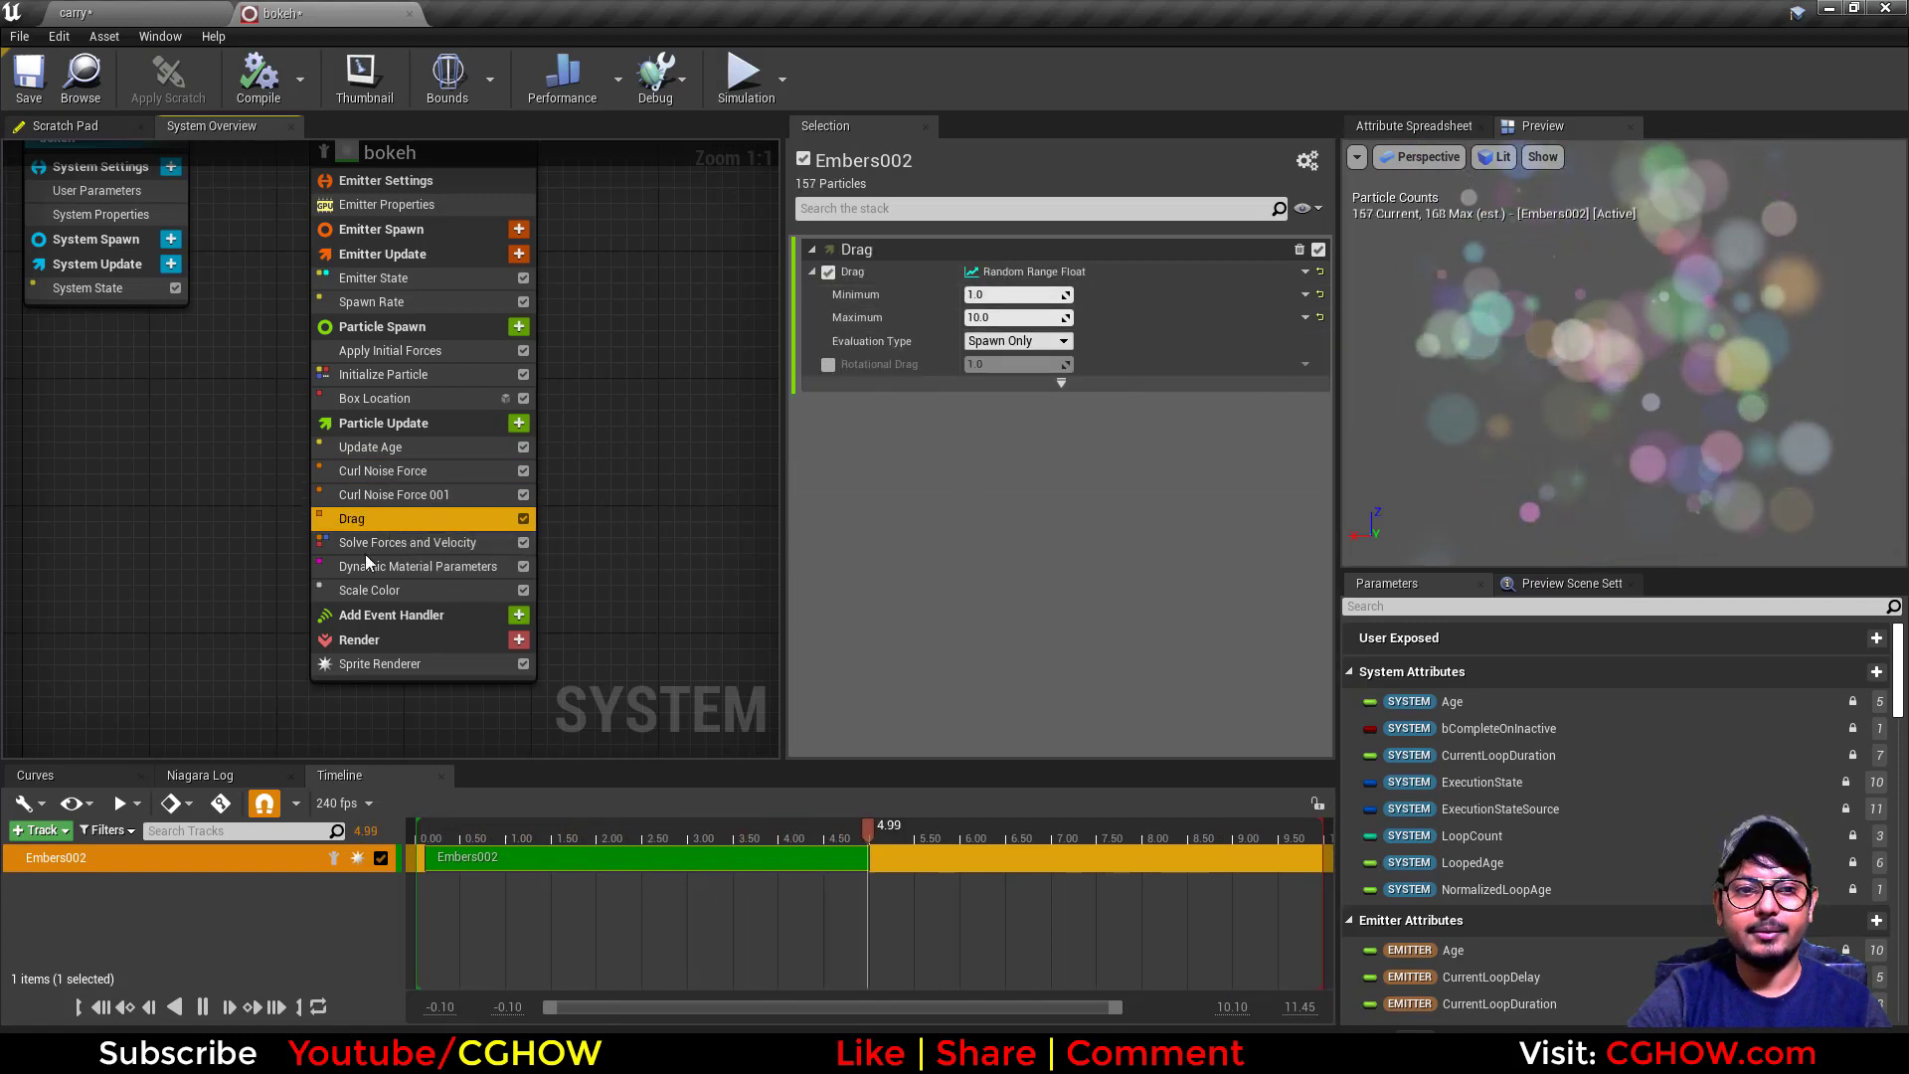
{"action": "left_click", "coordinate": [422, 591]}
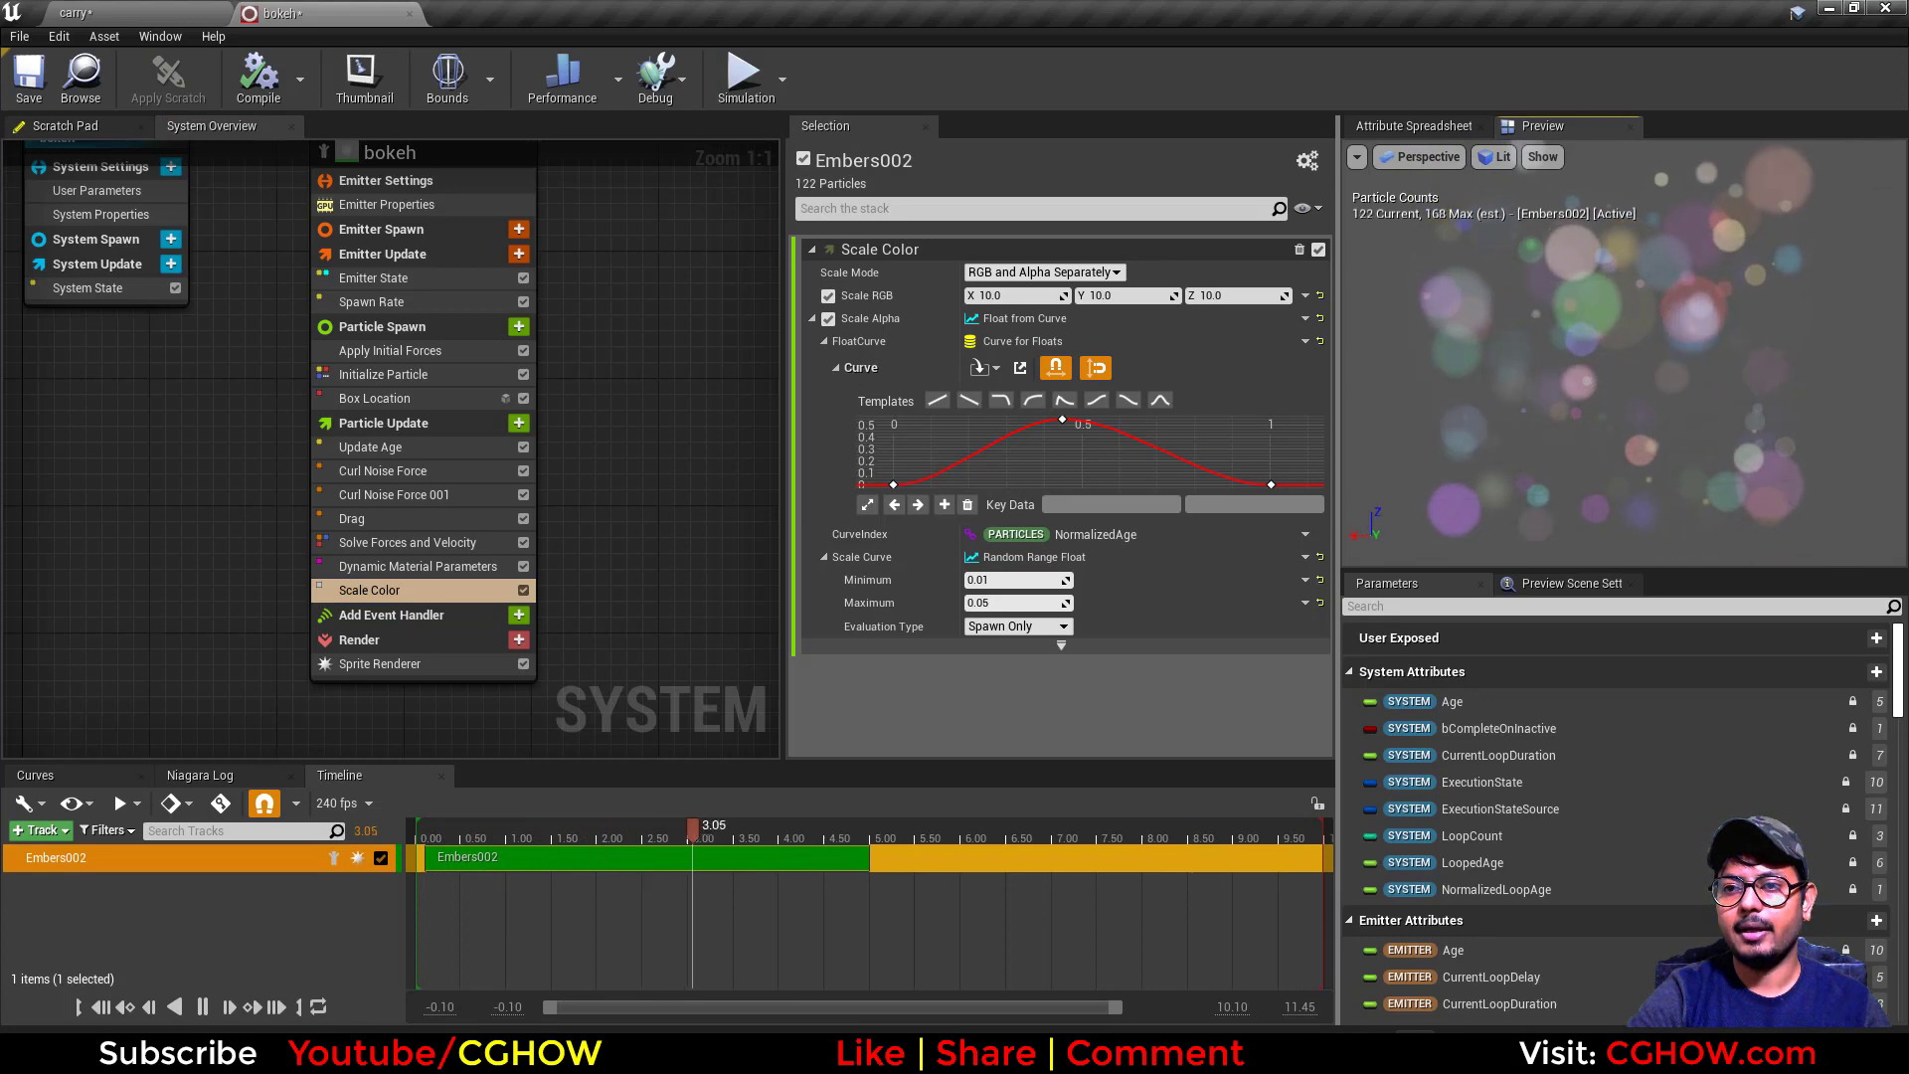
{"action": "left_click", "coordinate": [477, 567]}
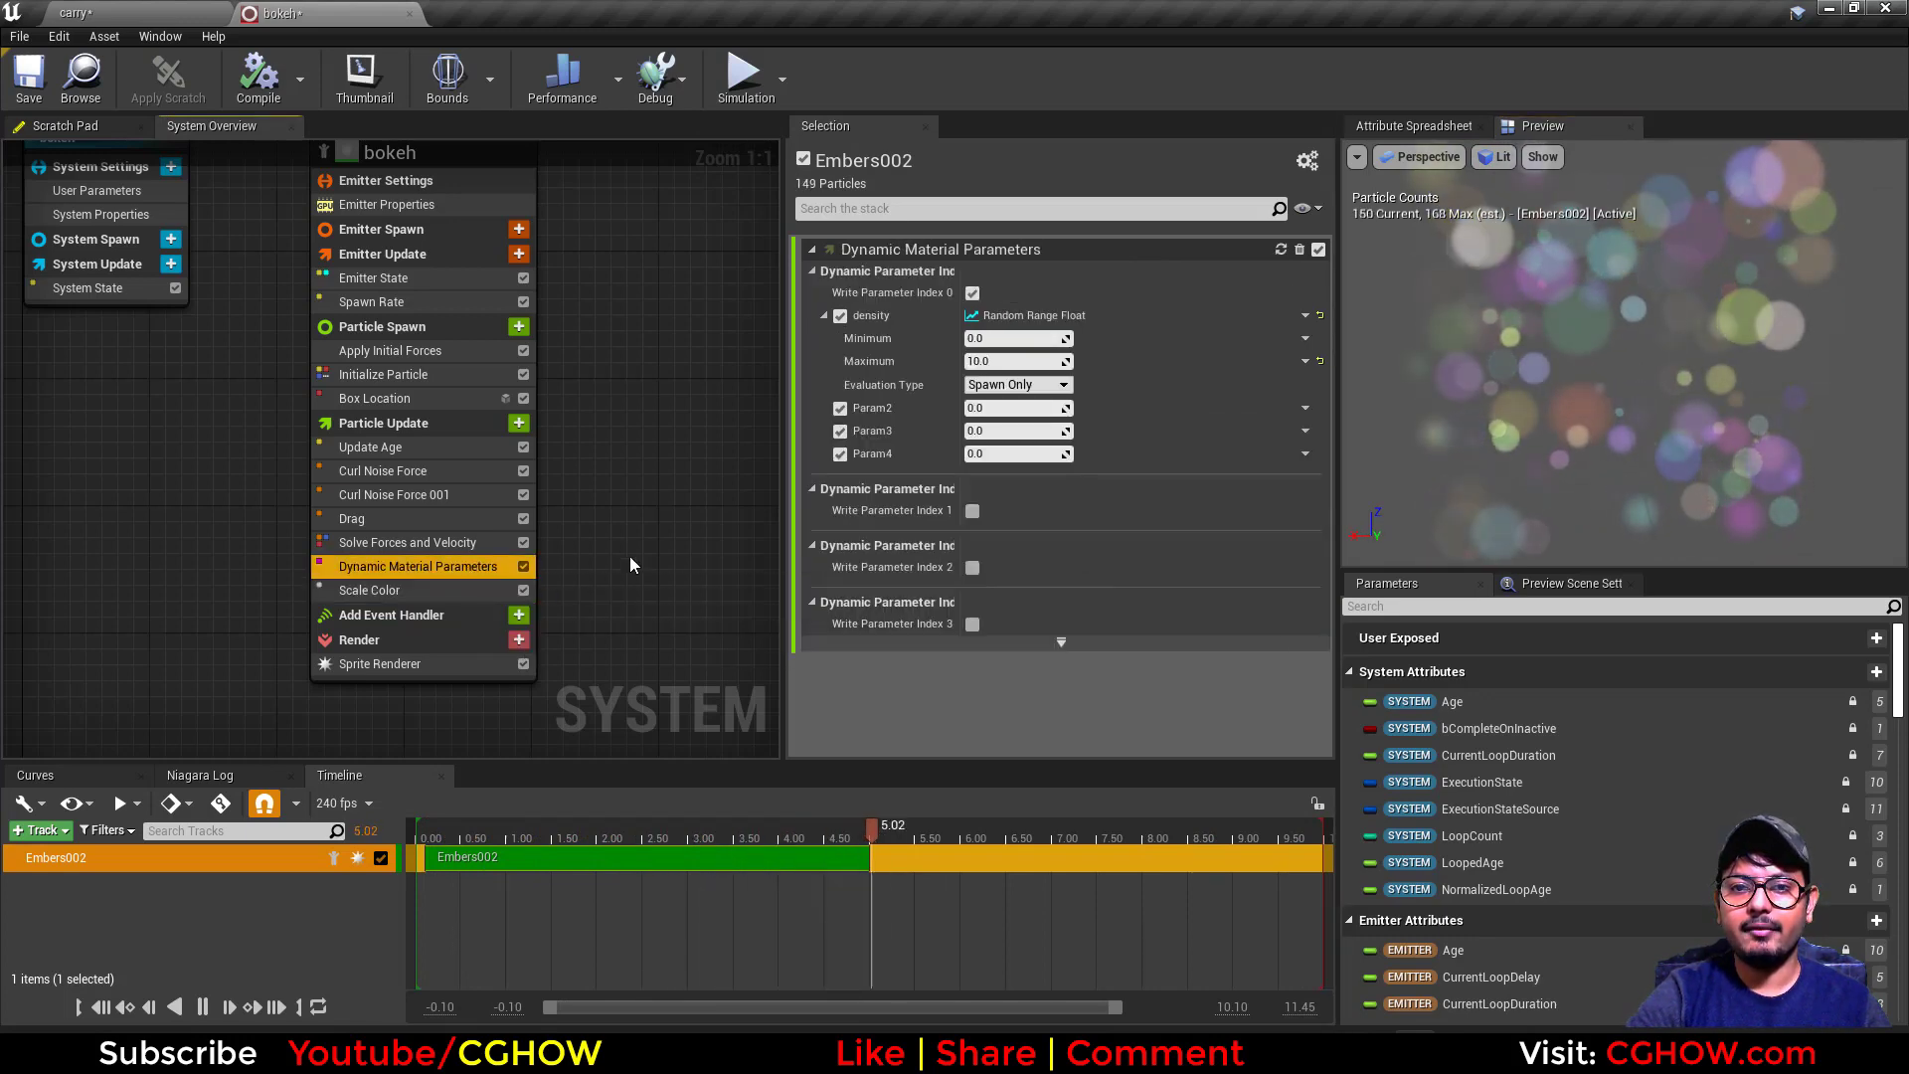
Open the m_bokeh material used by the Embers002 Sprite Renderer and preview it on a plane.
{"action": "left_click", "coordinate": [461, 666]}
{"action": "double_click", "coordinate": [997, 330]}
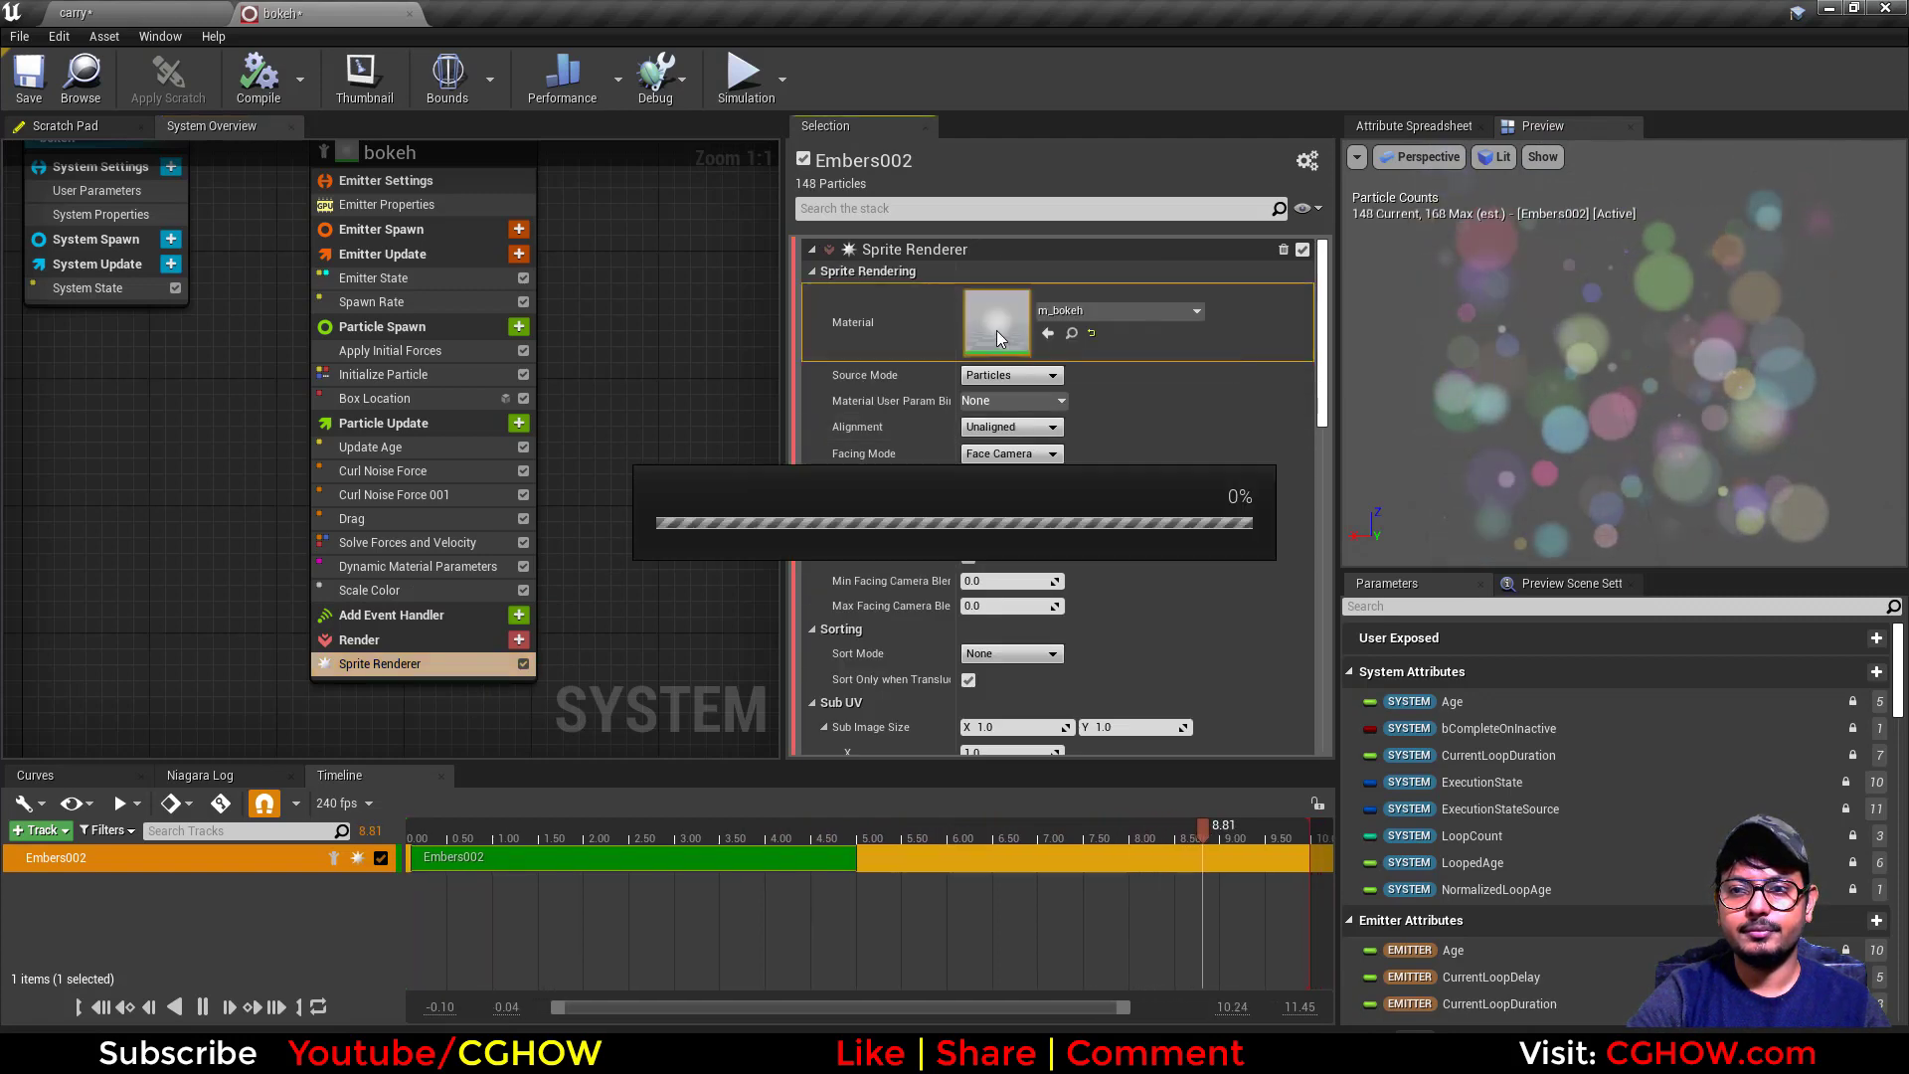
{"action": "right_click_drag", "start_coordinate": [815, 443], "coordinate": [1101, 441]}
{"action": "scroll", "coordinate": [1037, 393], "scroll_direction": "down", "scroll_amount": 3}
{"action": "right_click_drag", "start_coordinate": [1026, 387], "coordinate": [1083, 328]}
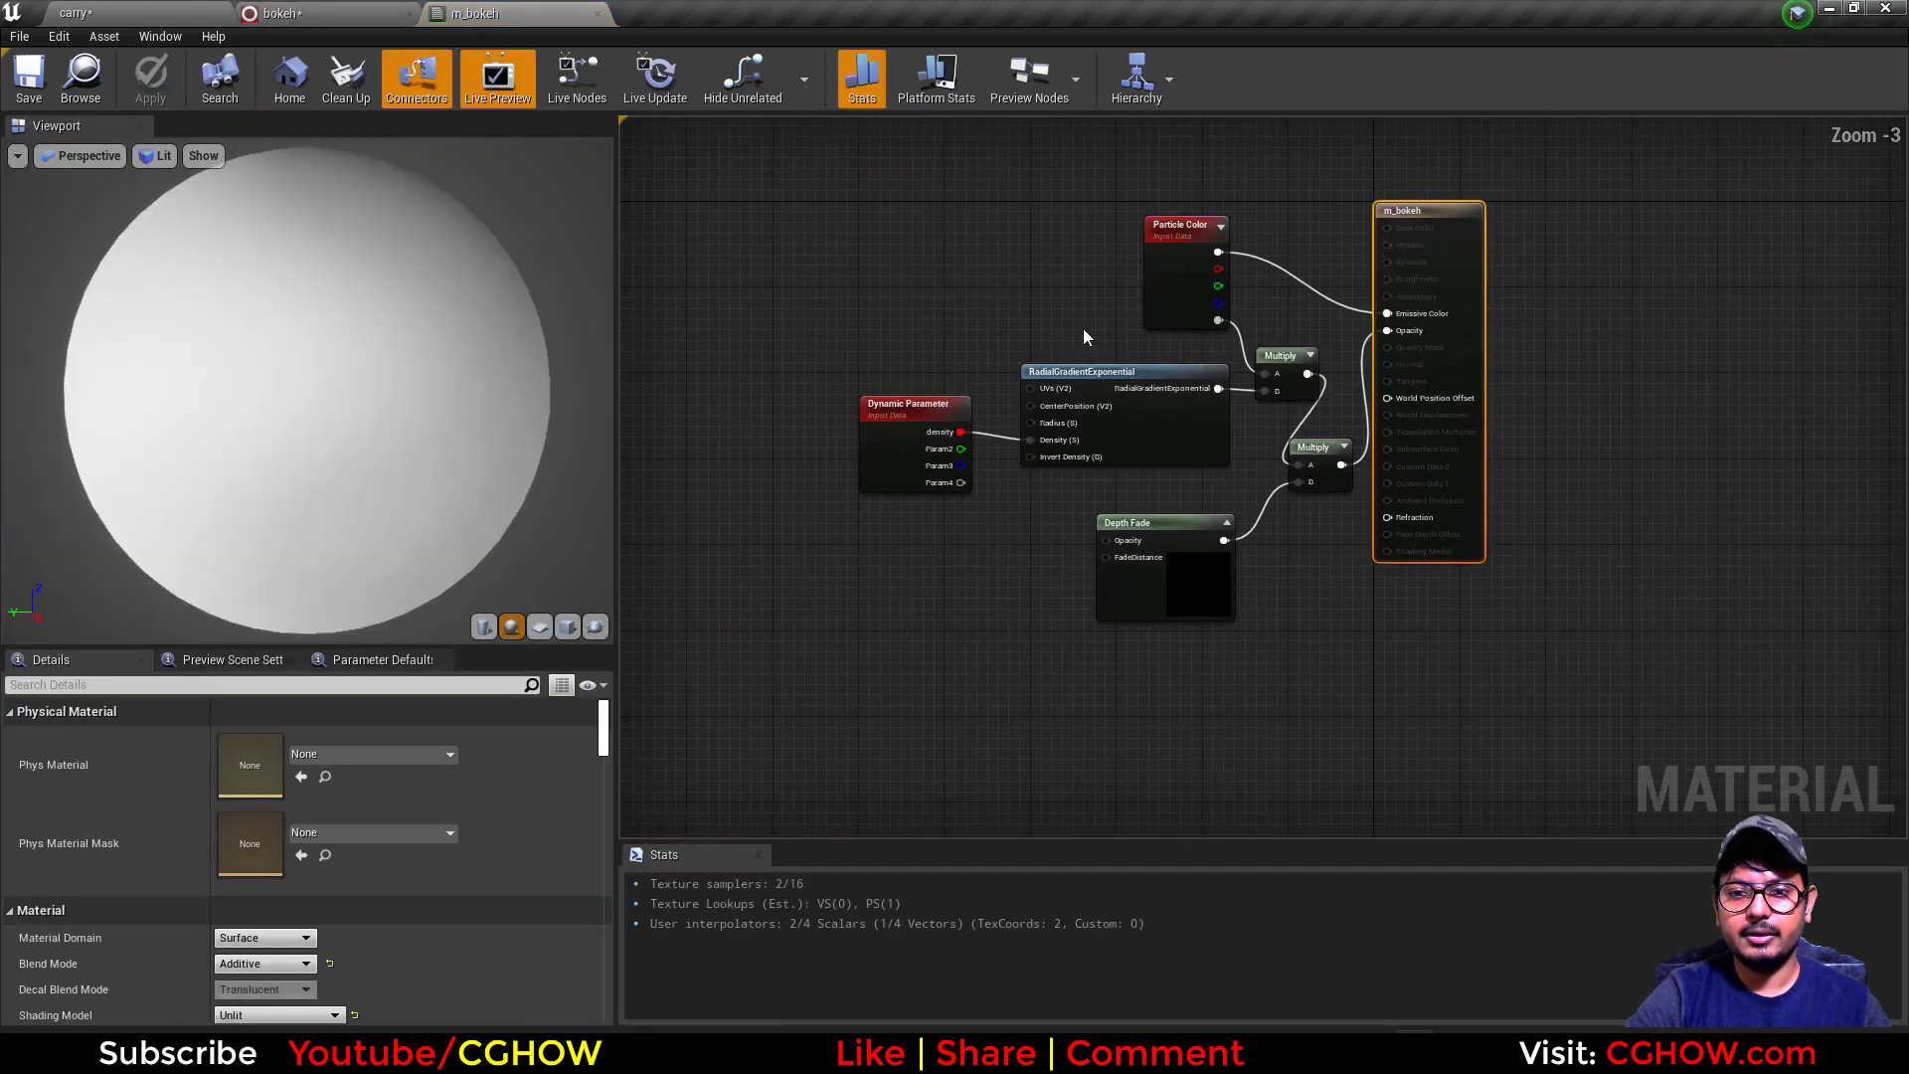
{"action": "scroll", "coordinate": [1086, 326], "scroll_direction": "up", "scroll_amount": 2}
{"action": "left_click", "coordinate": [545, 634]}
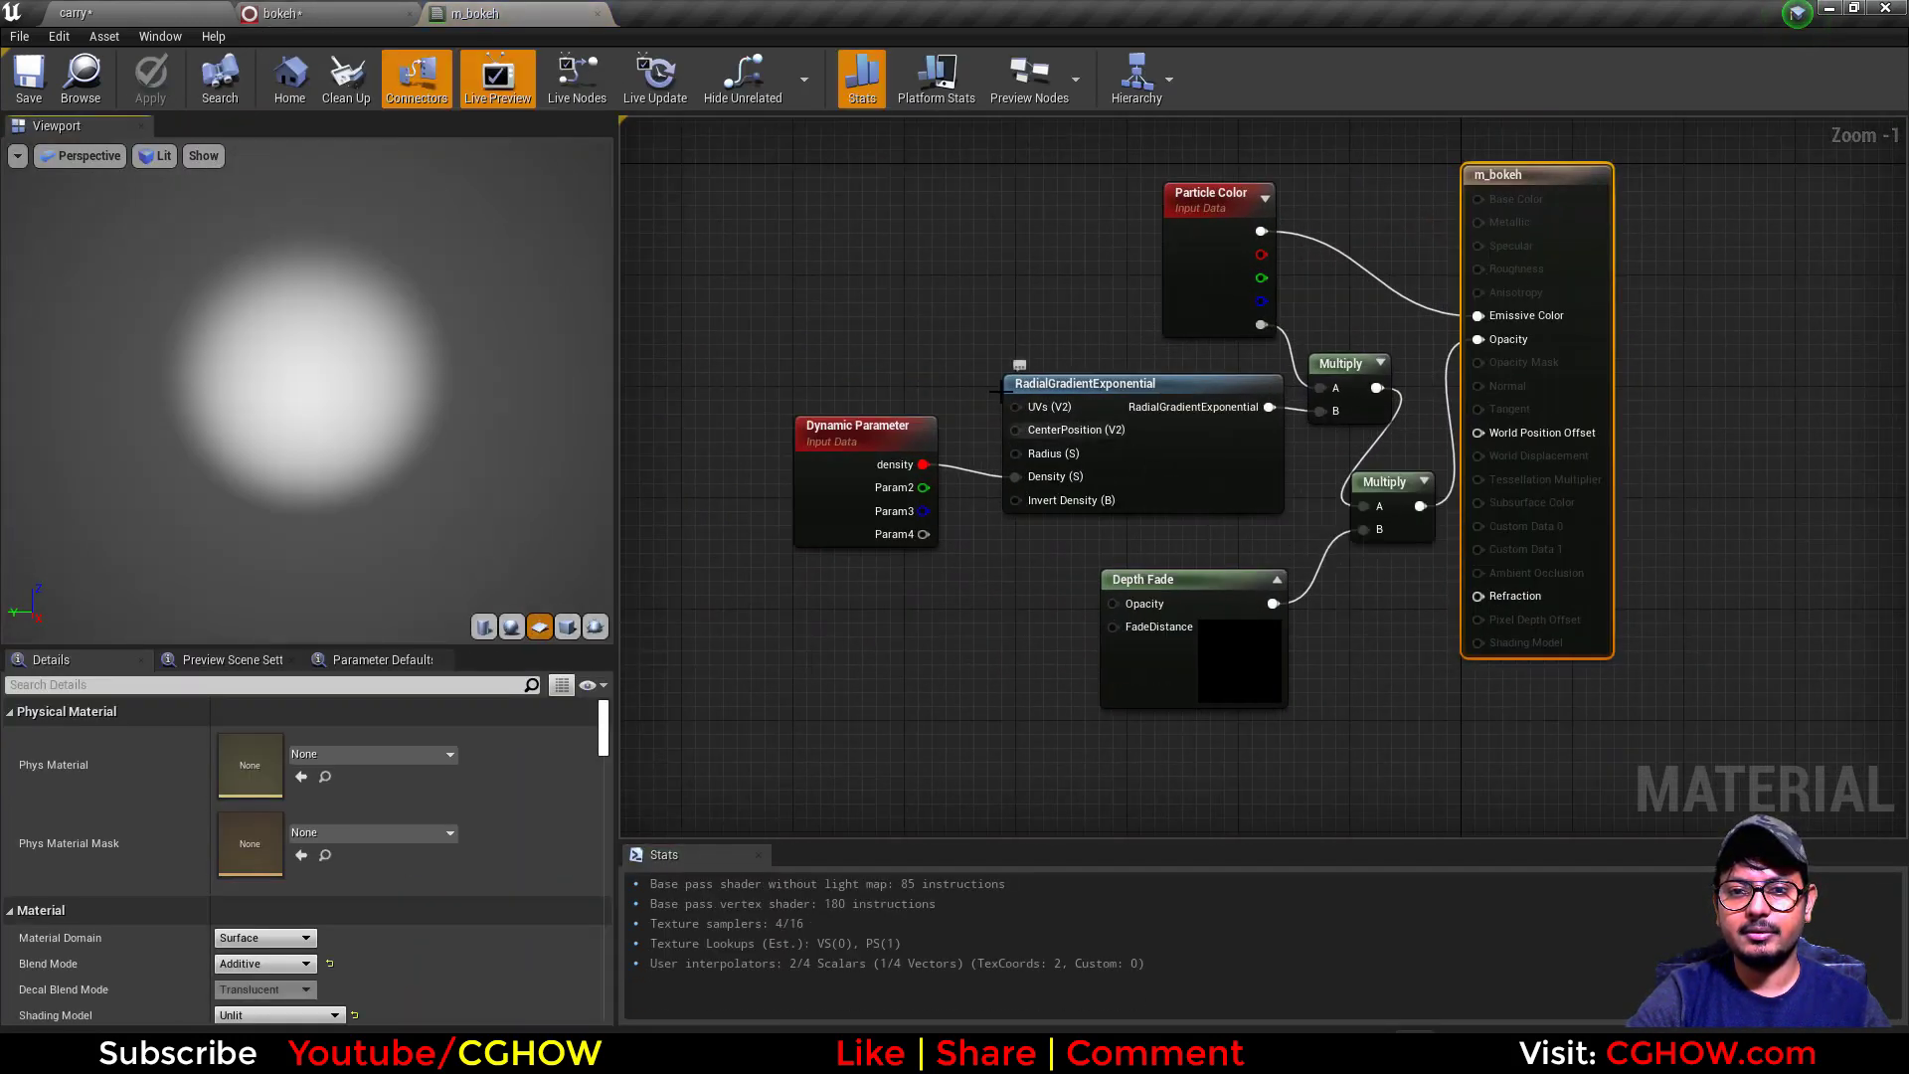
Move the Dynamic Parameter and RadialGradientExponential nodes away from the Multiply nodes and preview the RadialGradientExponential node.
{"action": "left_click_drag", "start_coordinate": [848, 354], "coordinate": [1145, 547]}
{"action": "left_click_drag", "start_coordinate": [1139, 487], "coordinate": [953, 518]}
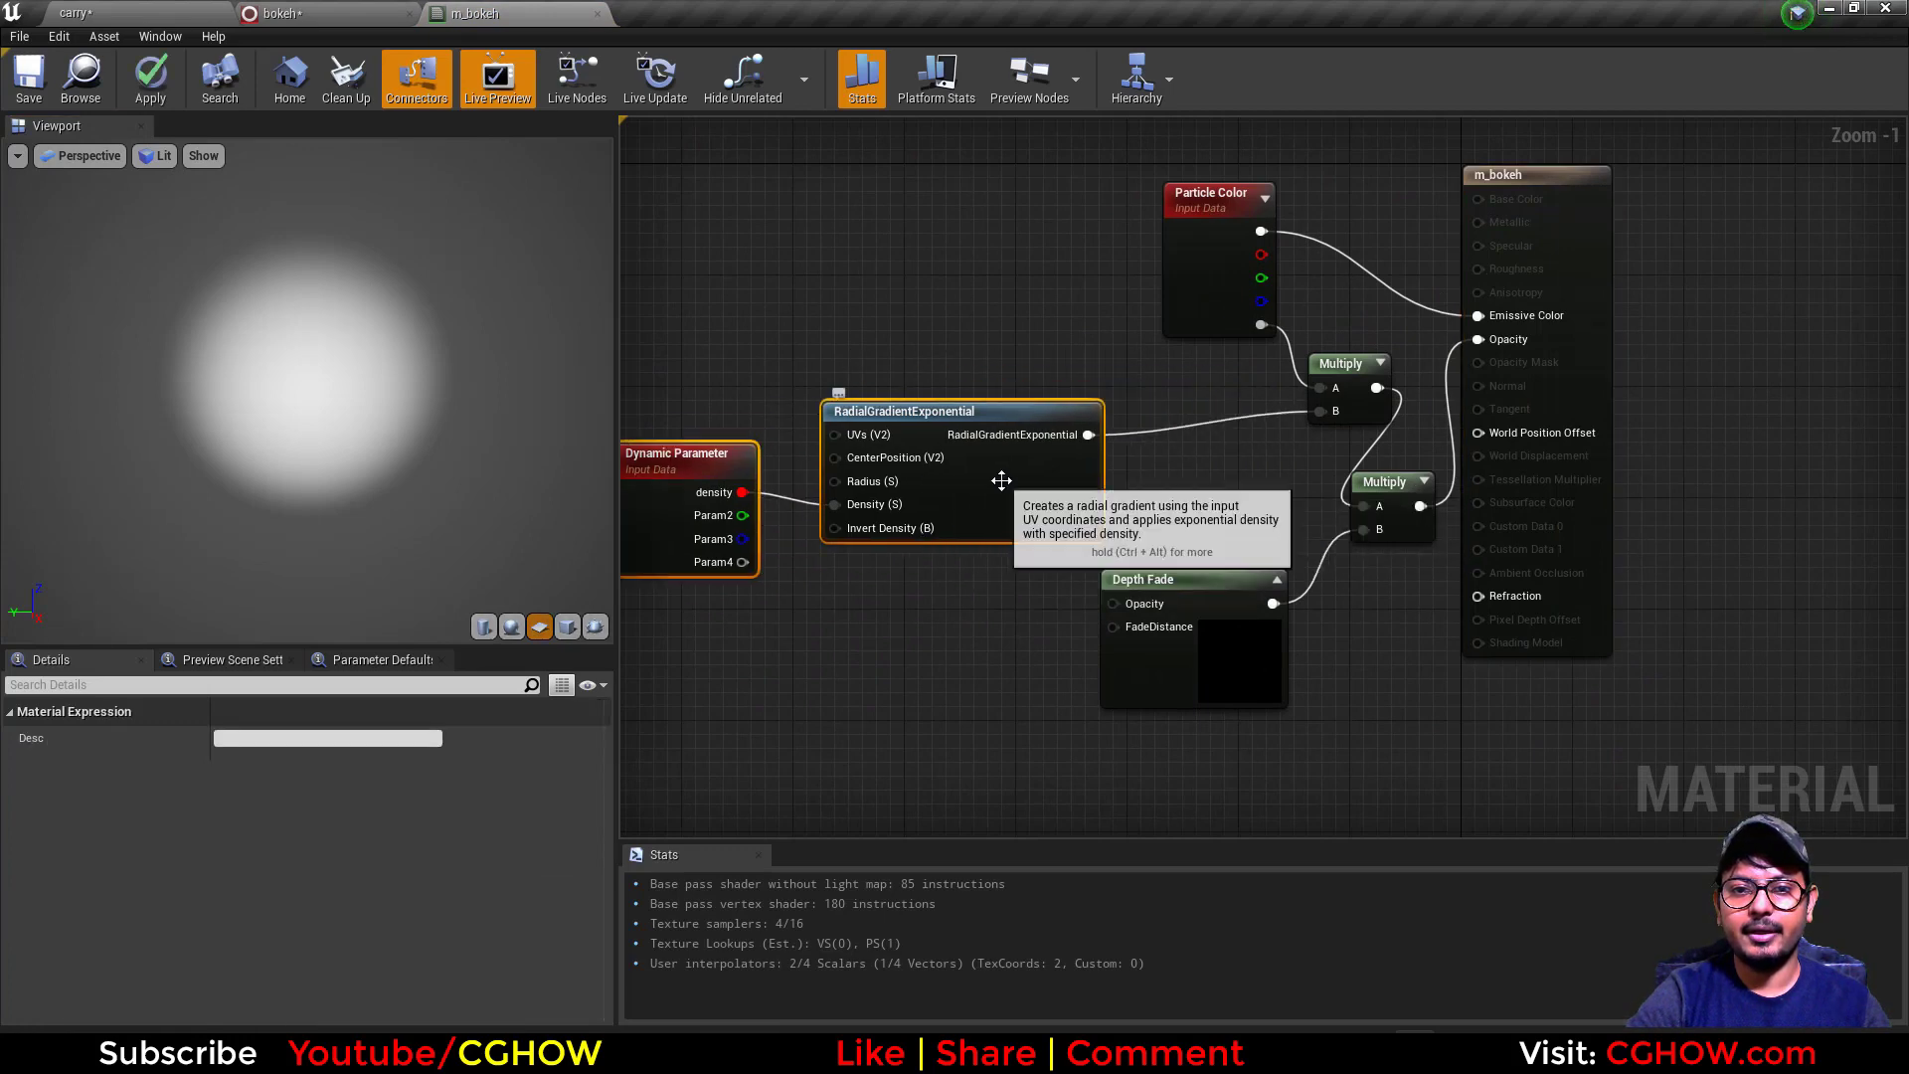
{"action": "left_click", "coordinate": [1010, 494]}
{"action": "key", "text": "space"}
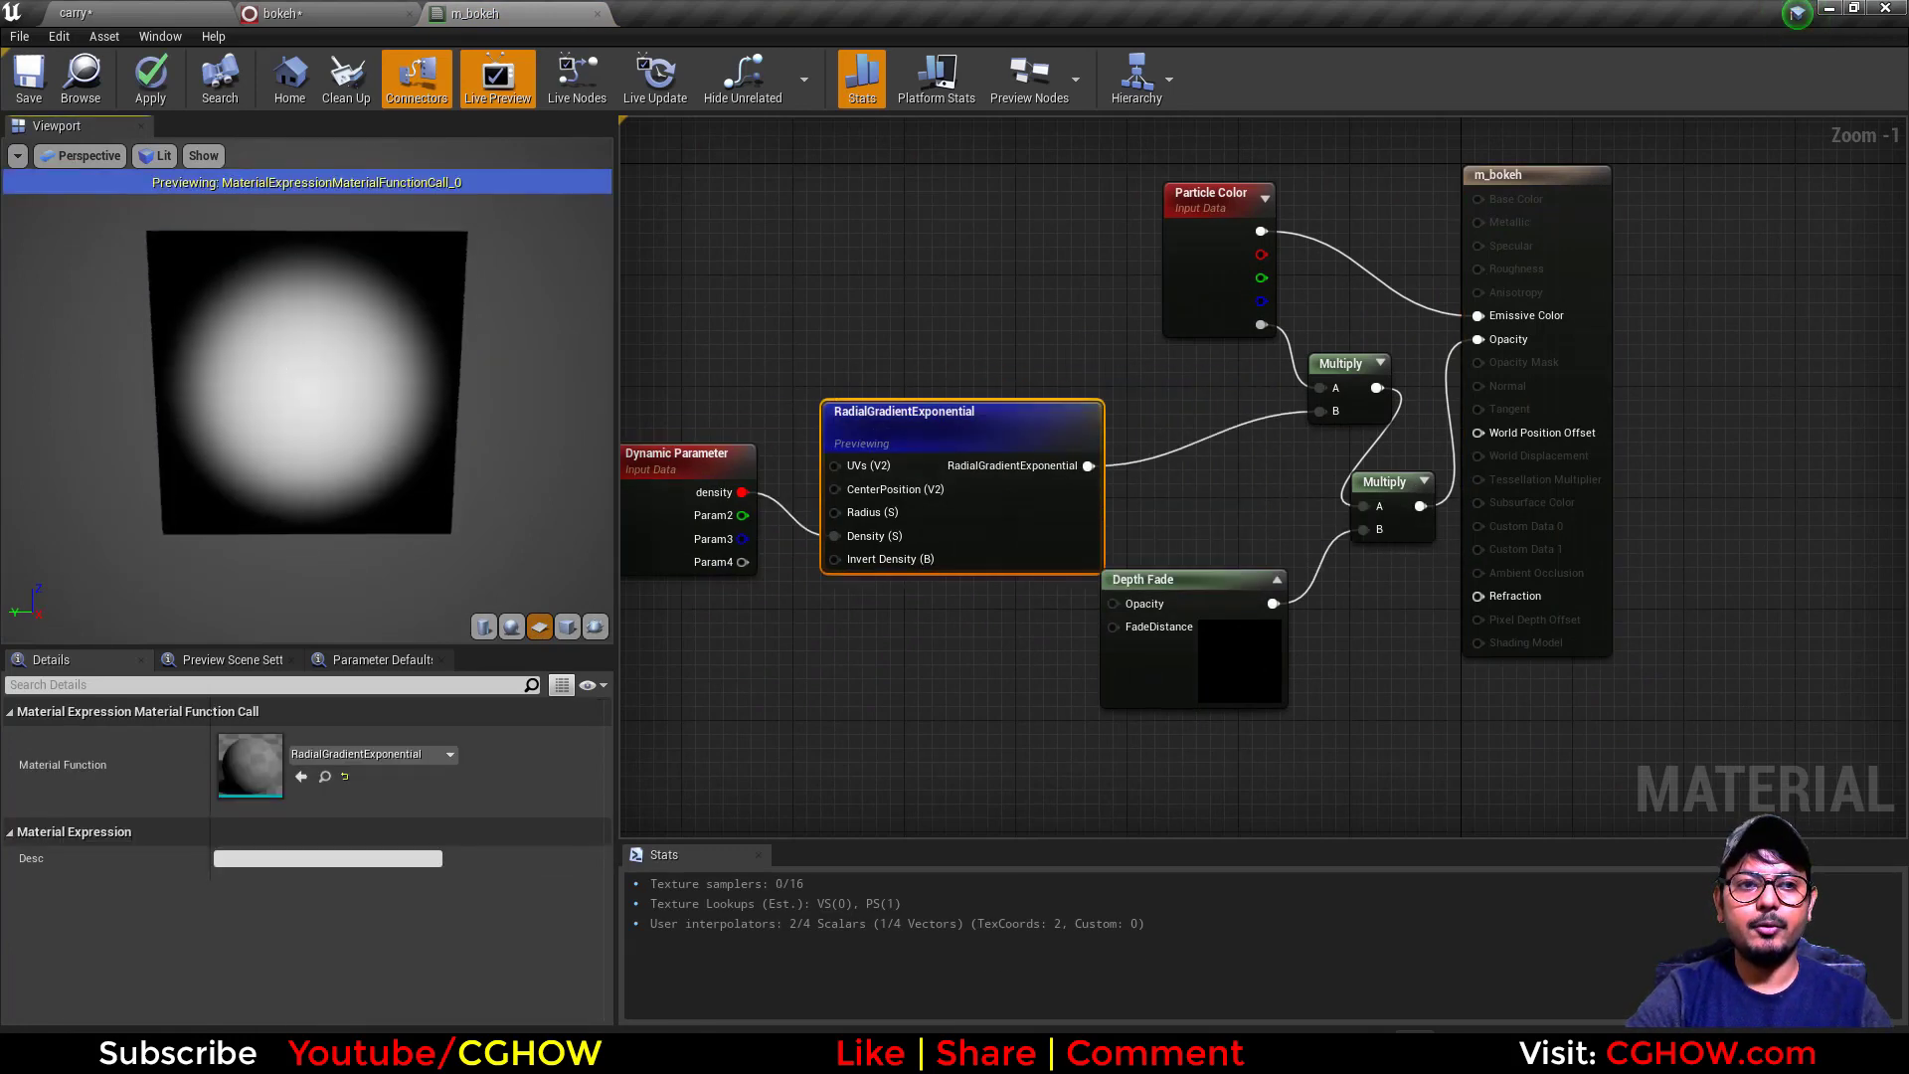
Test the Dynamic Parameter's default R value at 0, 0.1, 0.5 and 100, and close m_bokeh without keeping the changes.
{"action": "right_click_drag", "start_coordinate": [776, 568], "coordinate": [957, 529]}
{"action": "left_click_drag", "start_coordinate": [824, 487], "coordinate": [771, 541]}
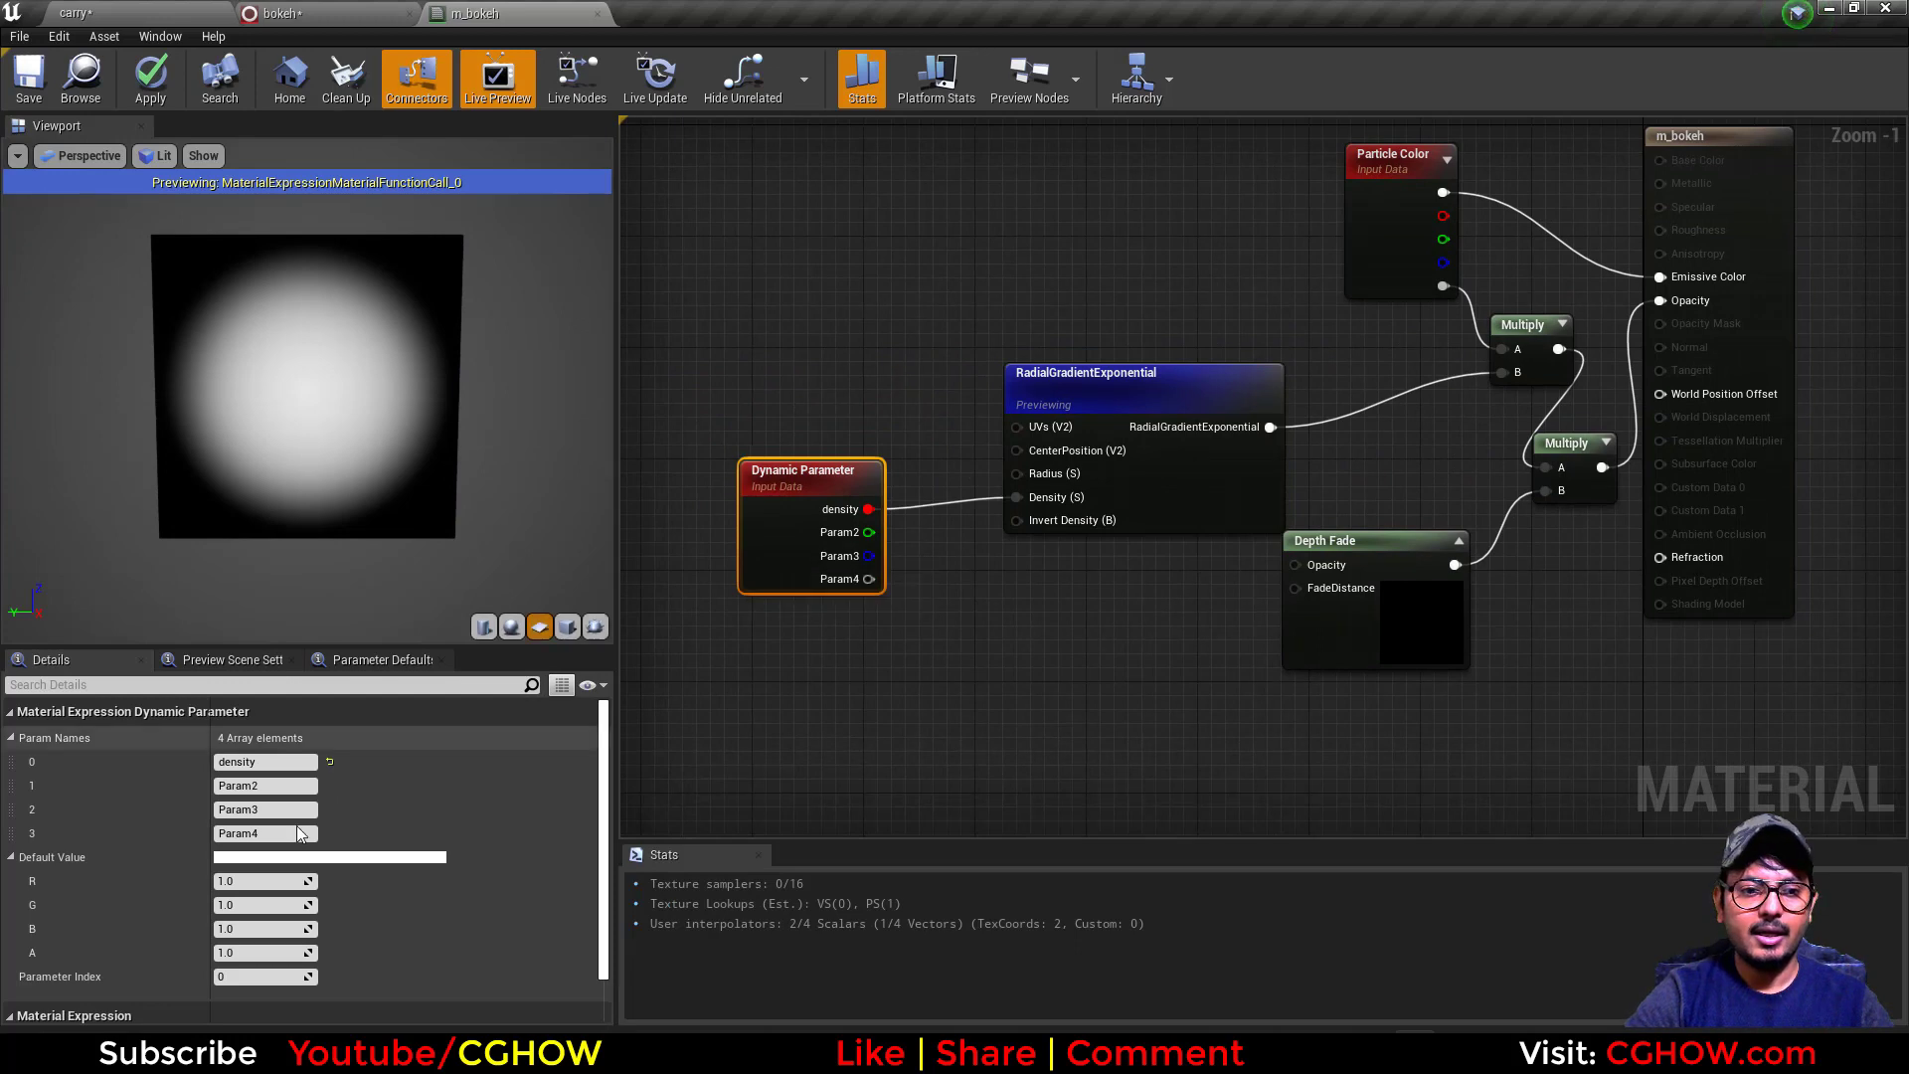
{"action": "left_click_drag", "start_coordinate": [261, 881], "coordinate": [278, 881]}
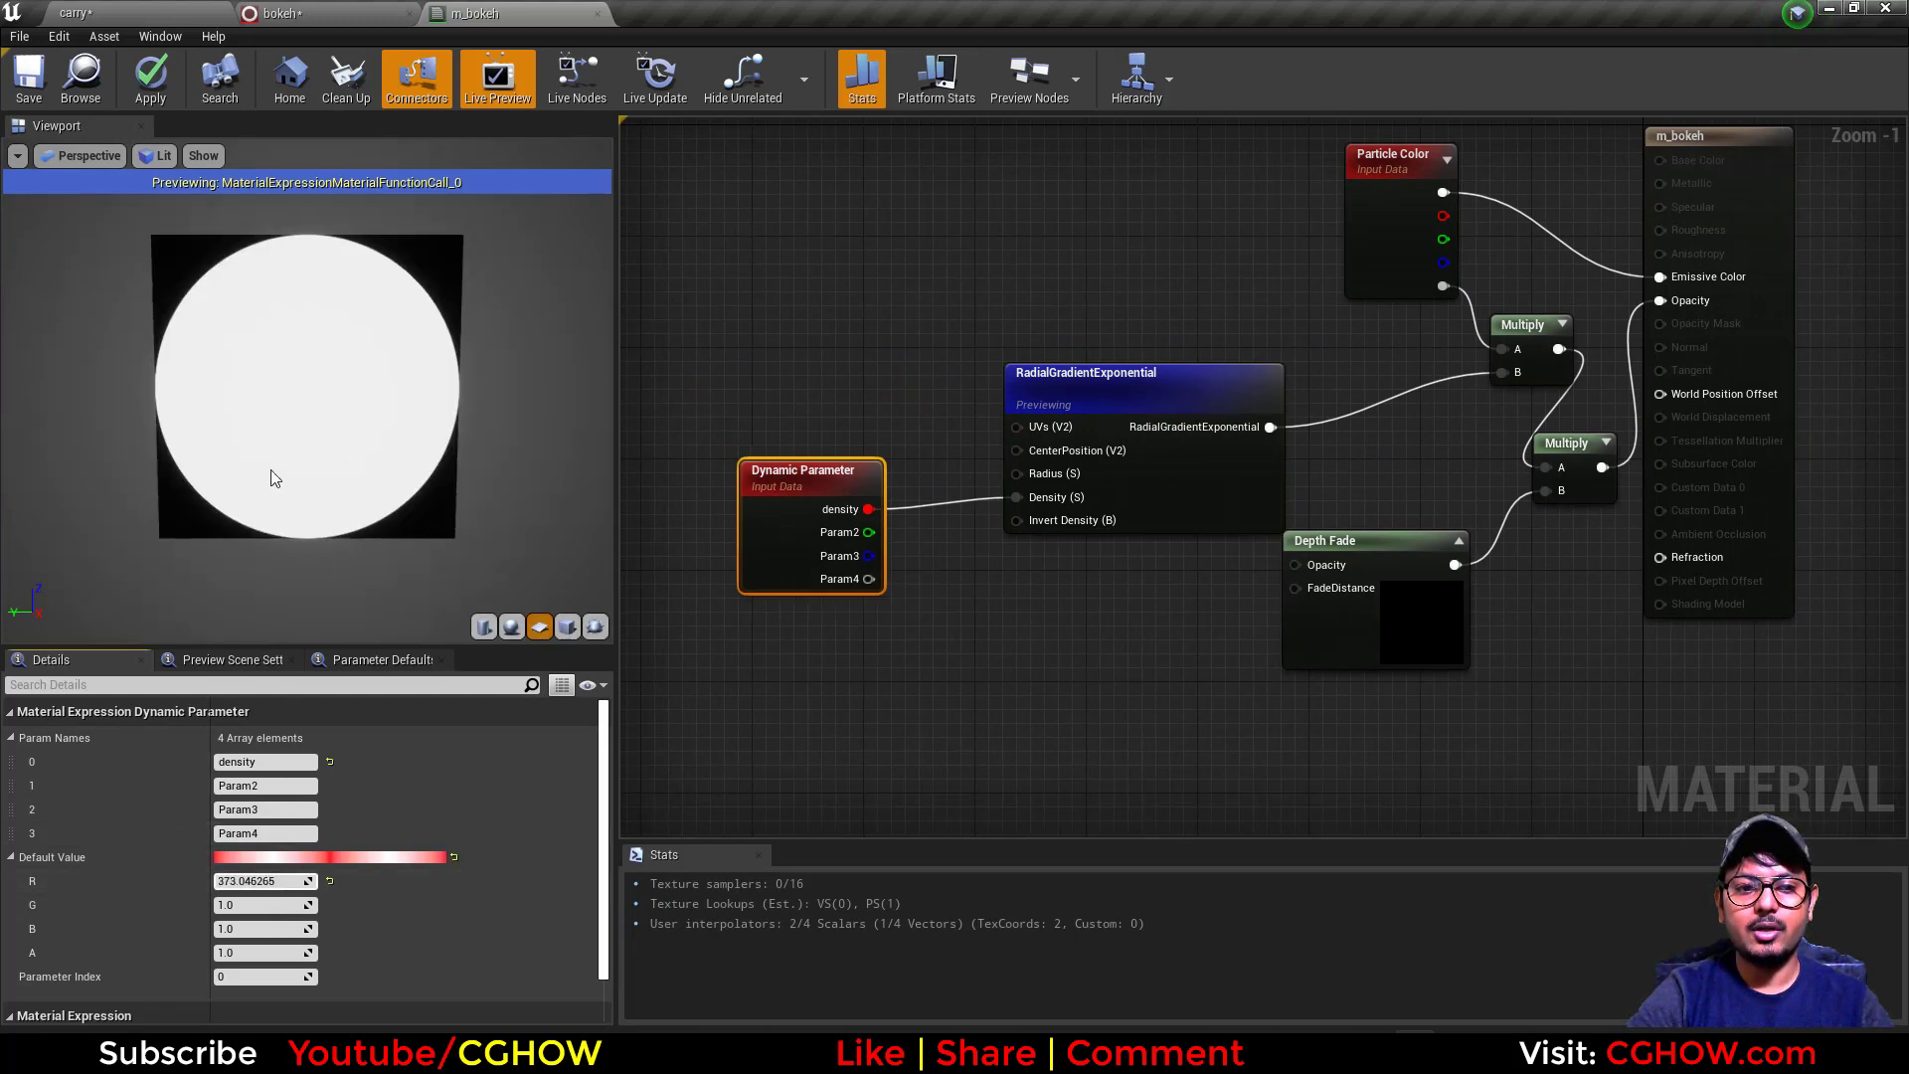
{"action": "key", "text": "Return"}
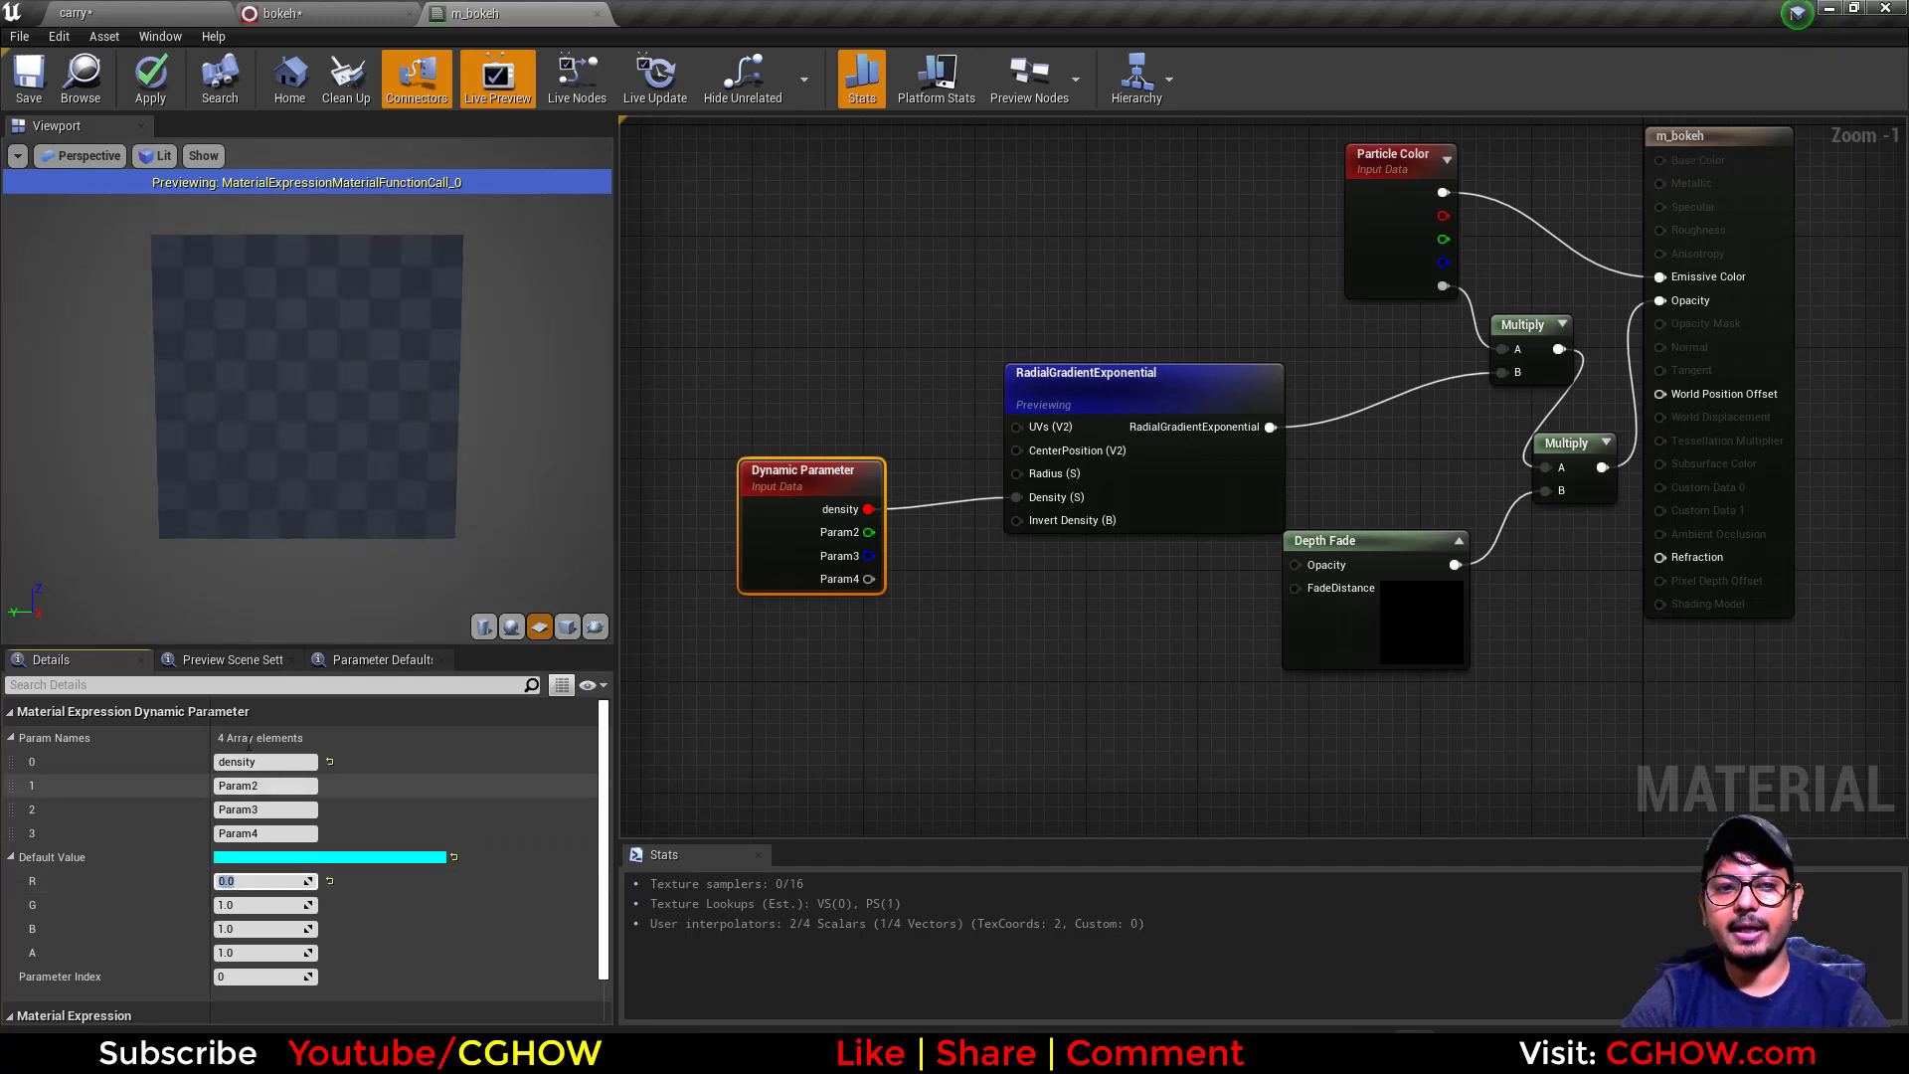
{"action": "type", "text": ".1"}
{"action": "key", "text": "Return"}
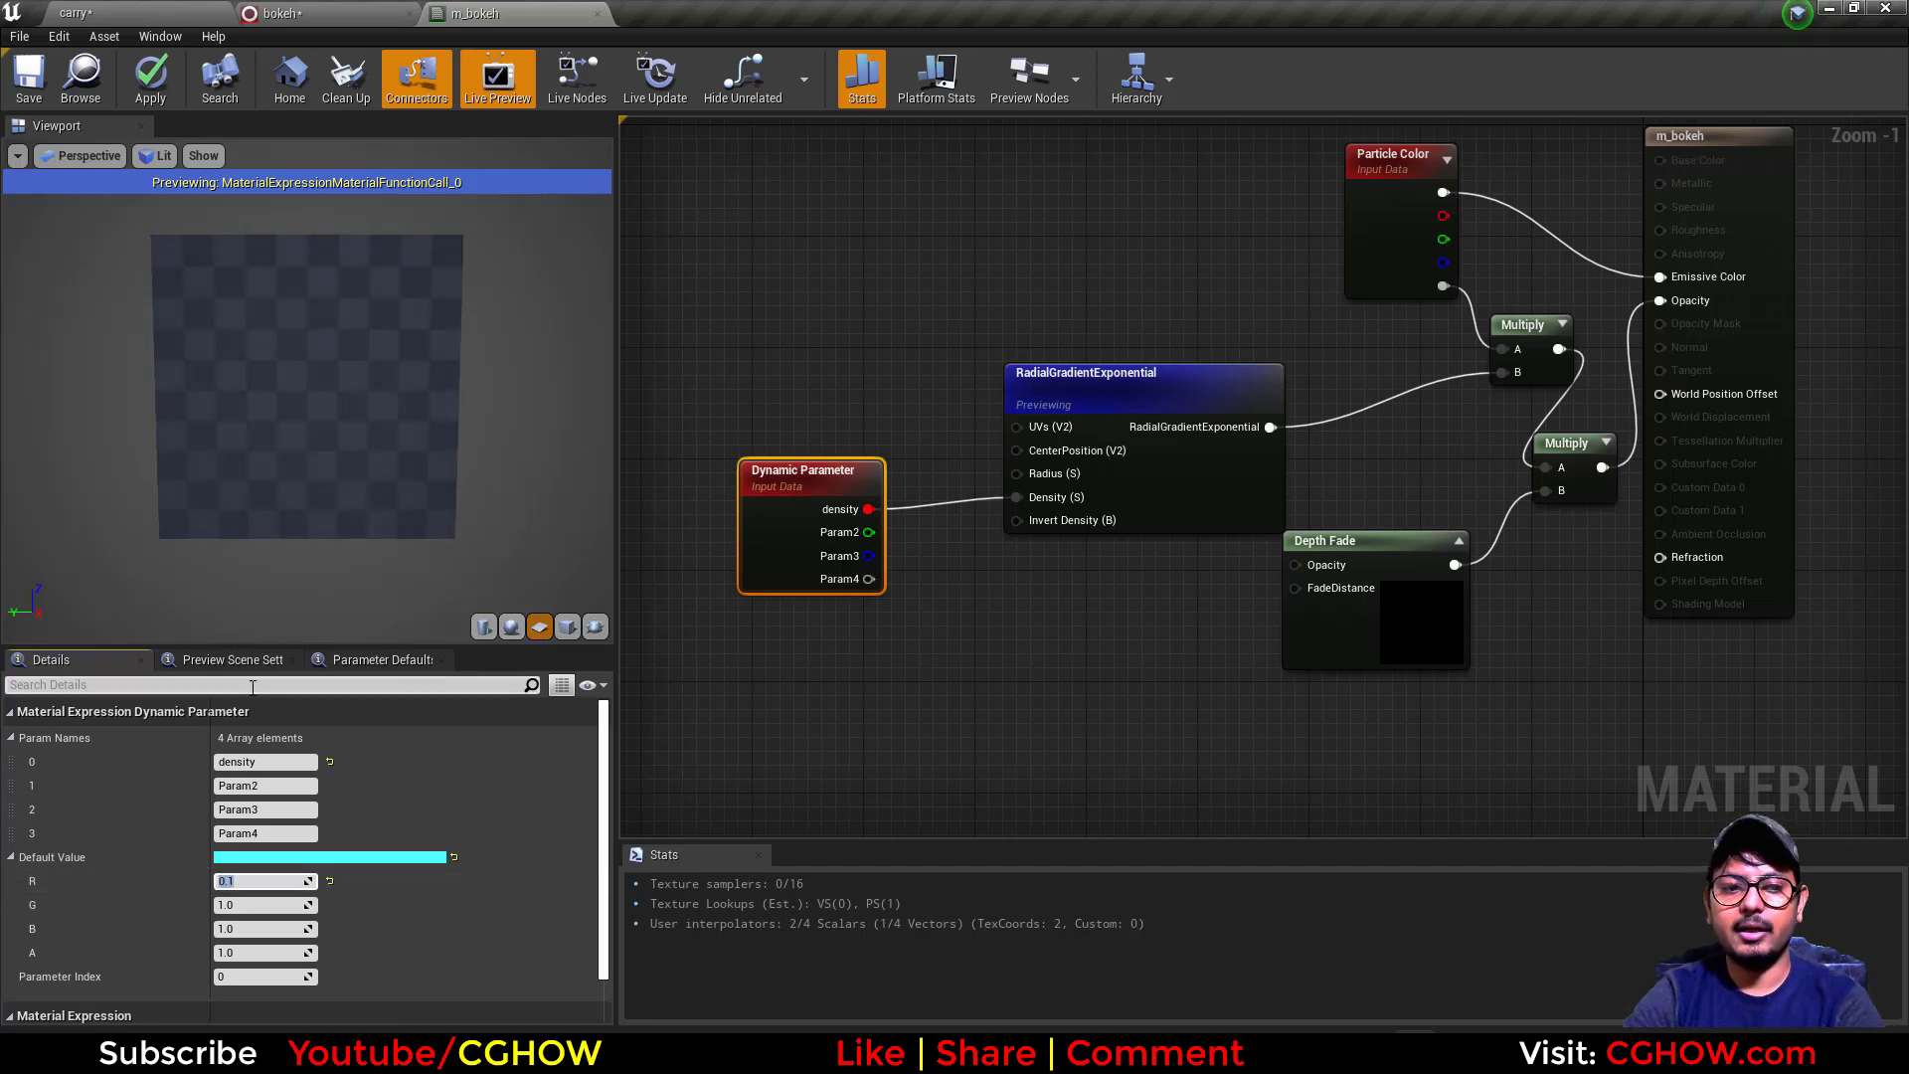
{"action": "type", "text": ".5"}
{"action": "key", "text": "Return"}
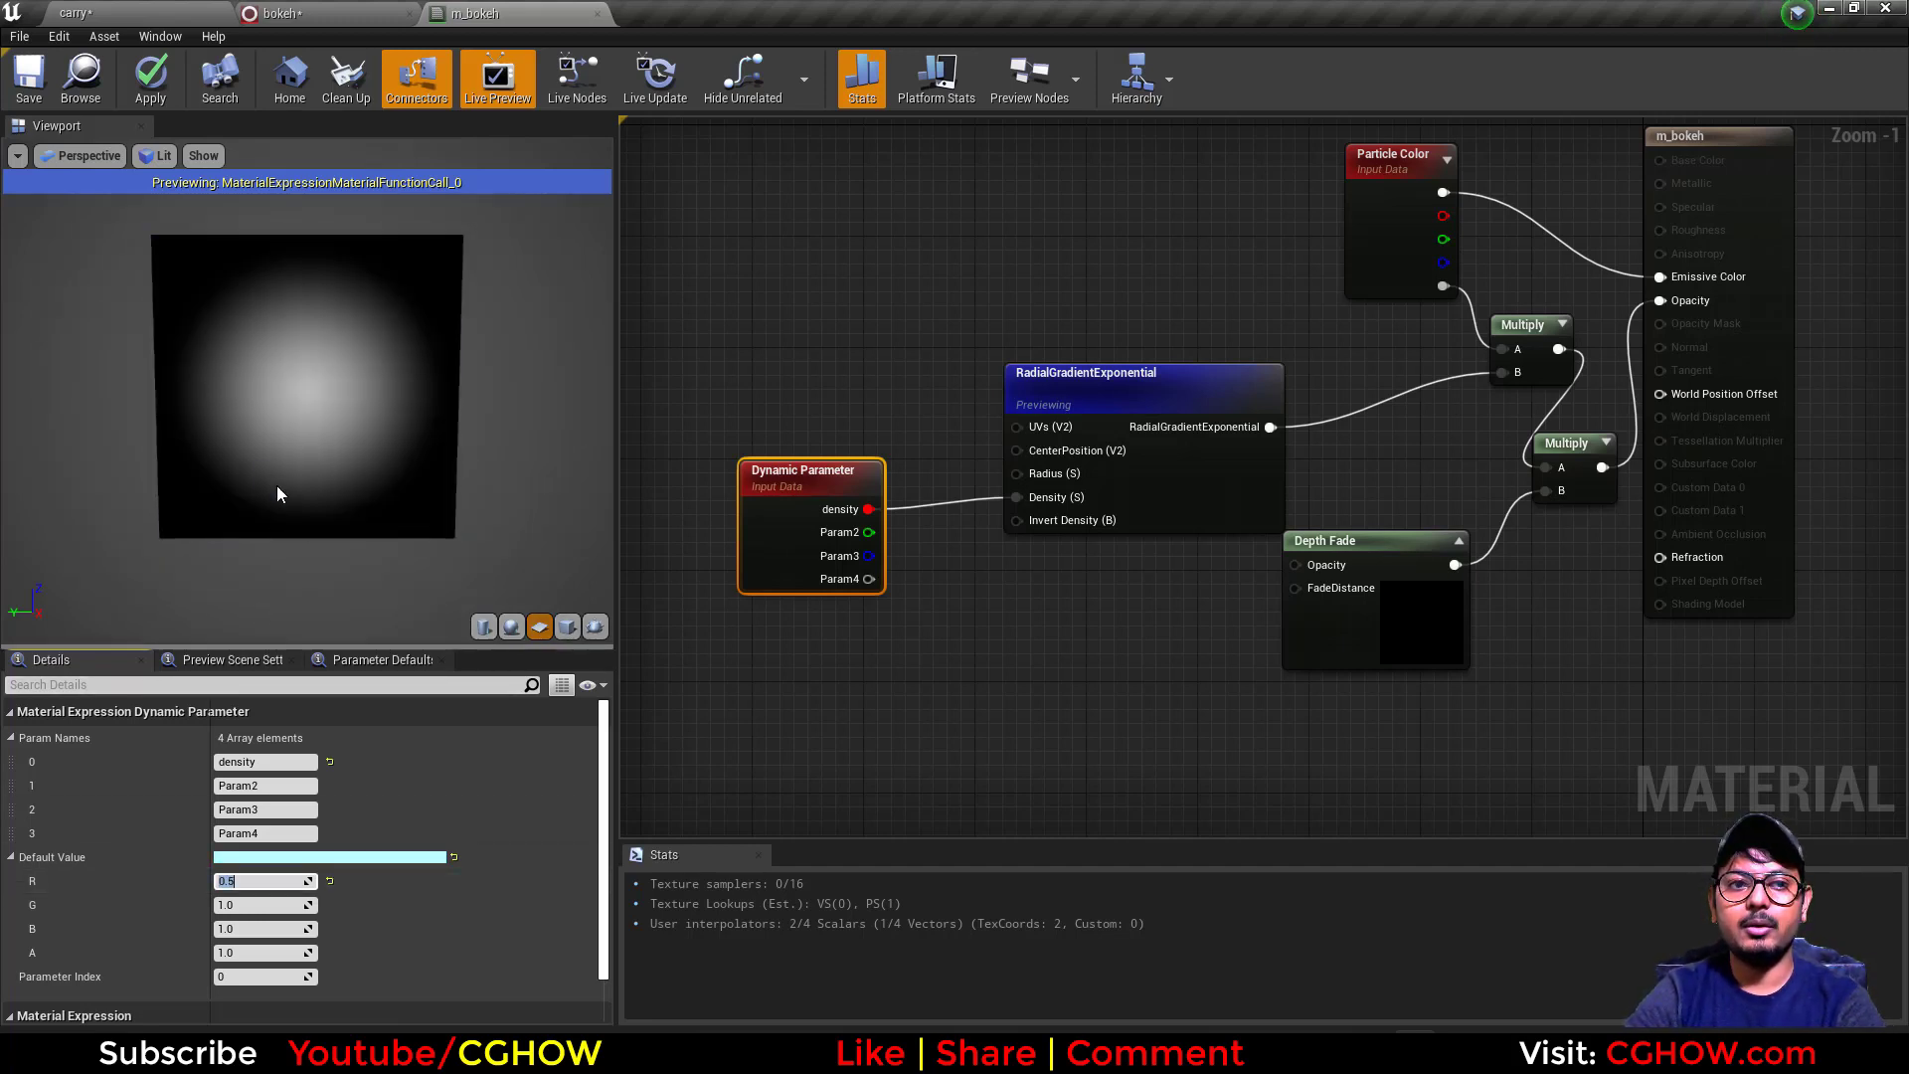
{"action": "key", "text": "Return"}
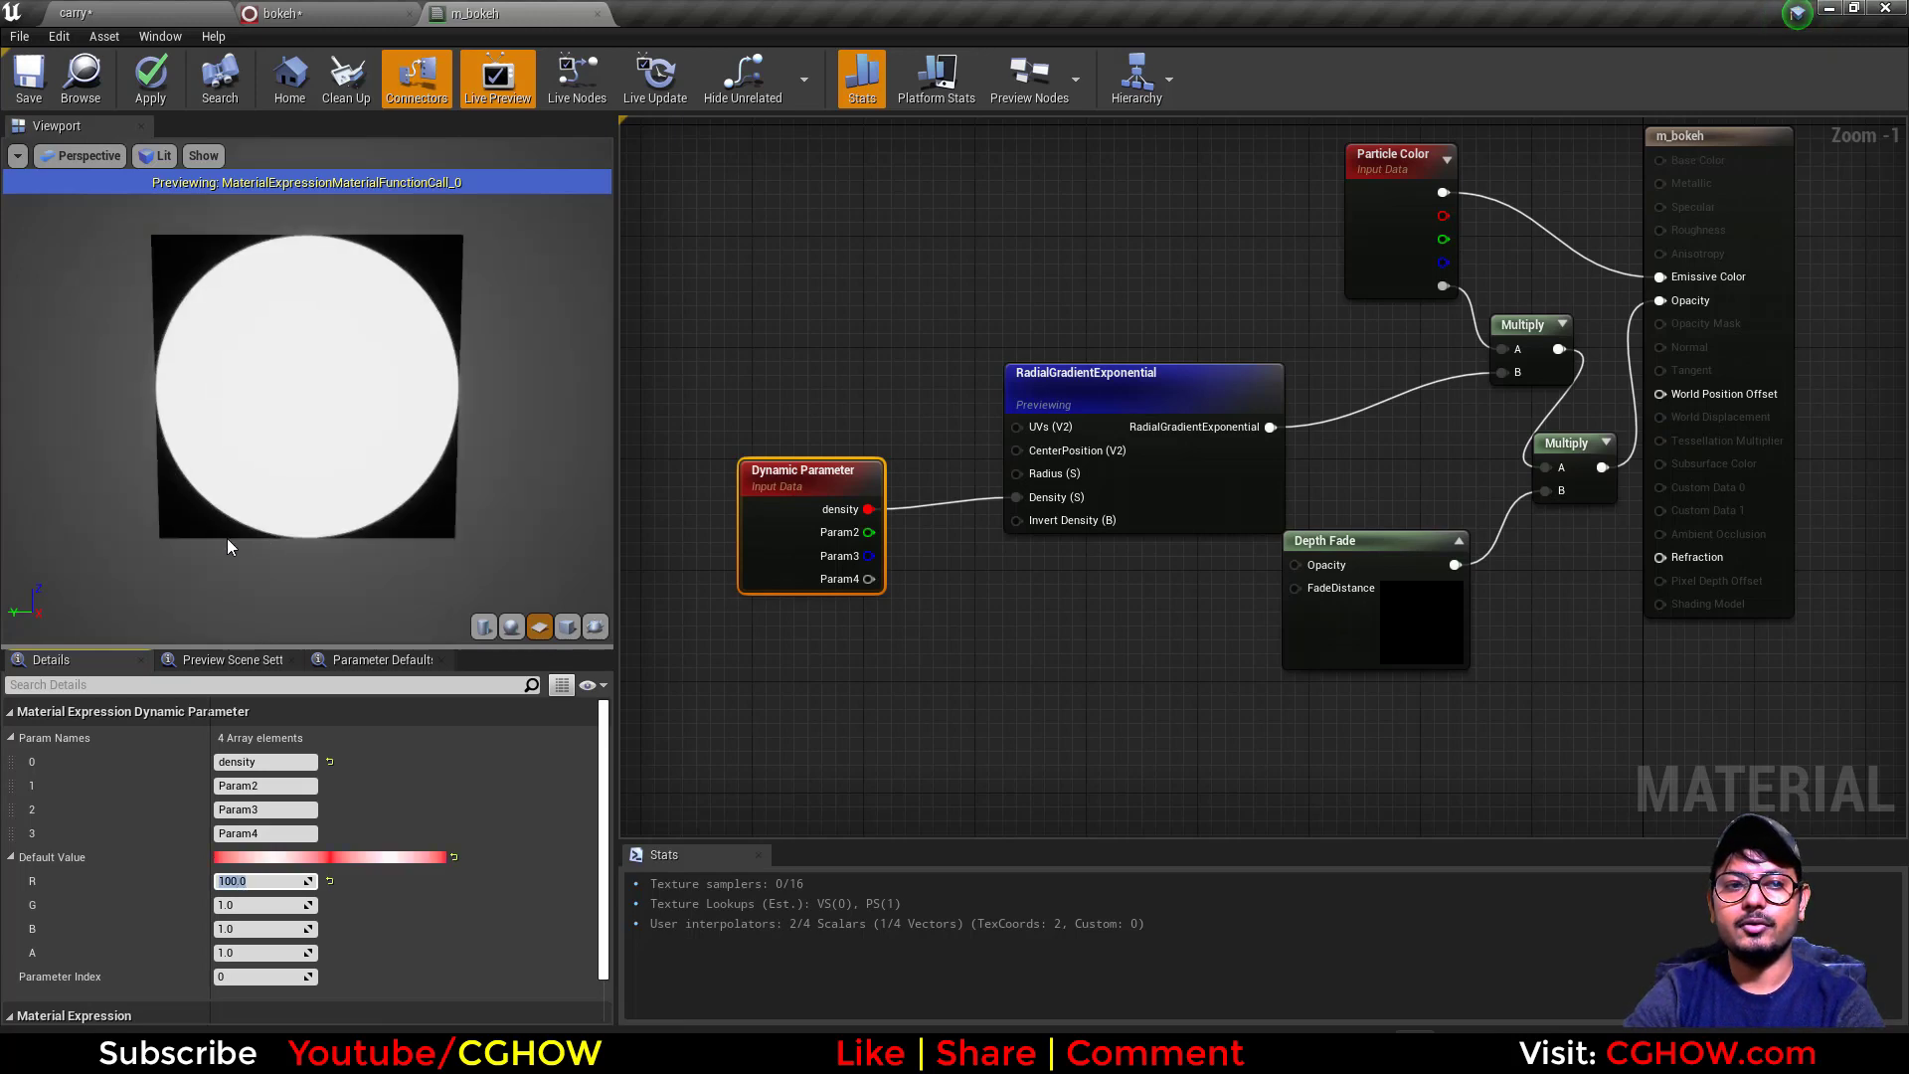
{"action": "left_click_drag", "start_coordinate": [786, 537], "coordinate": [757, 509]}
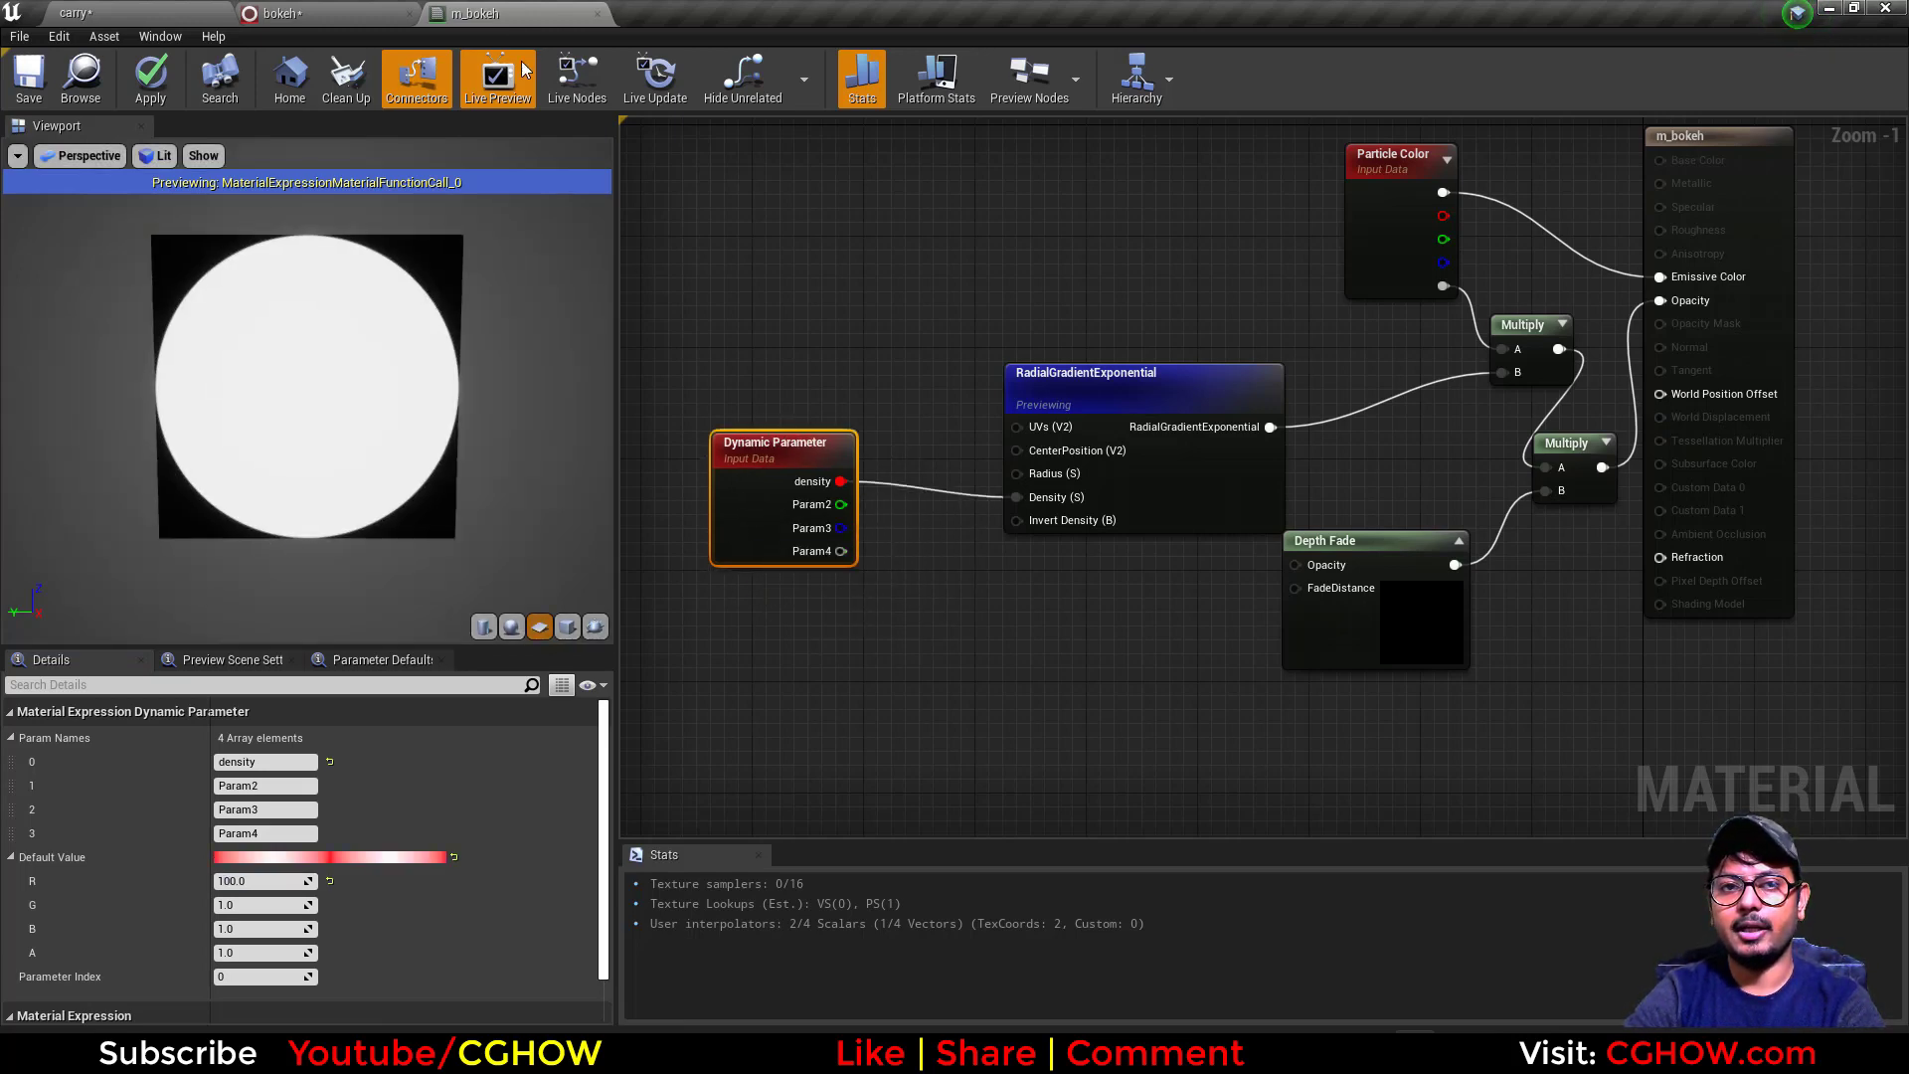
{"action": "left_click", "coordinate": [1112, 584]}
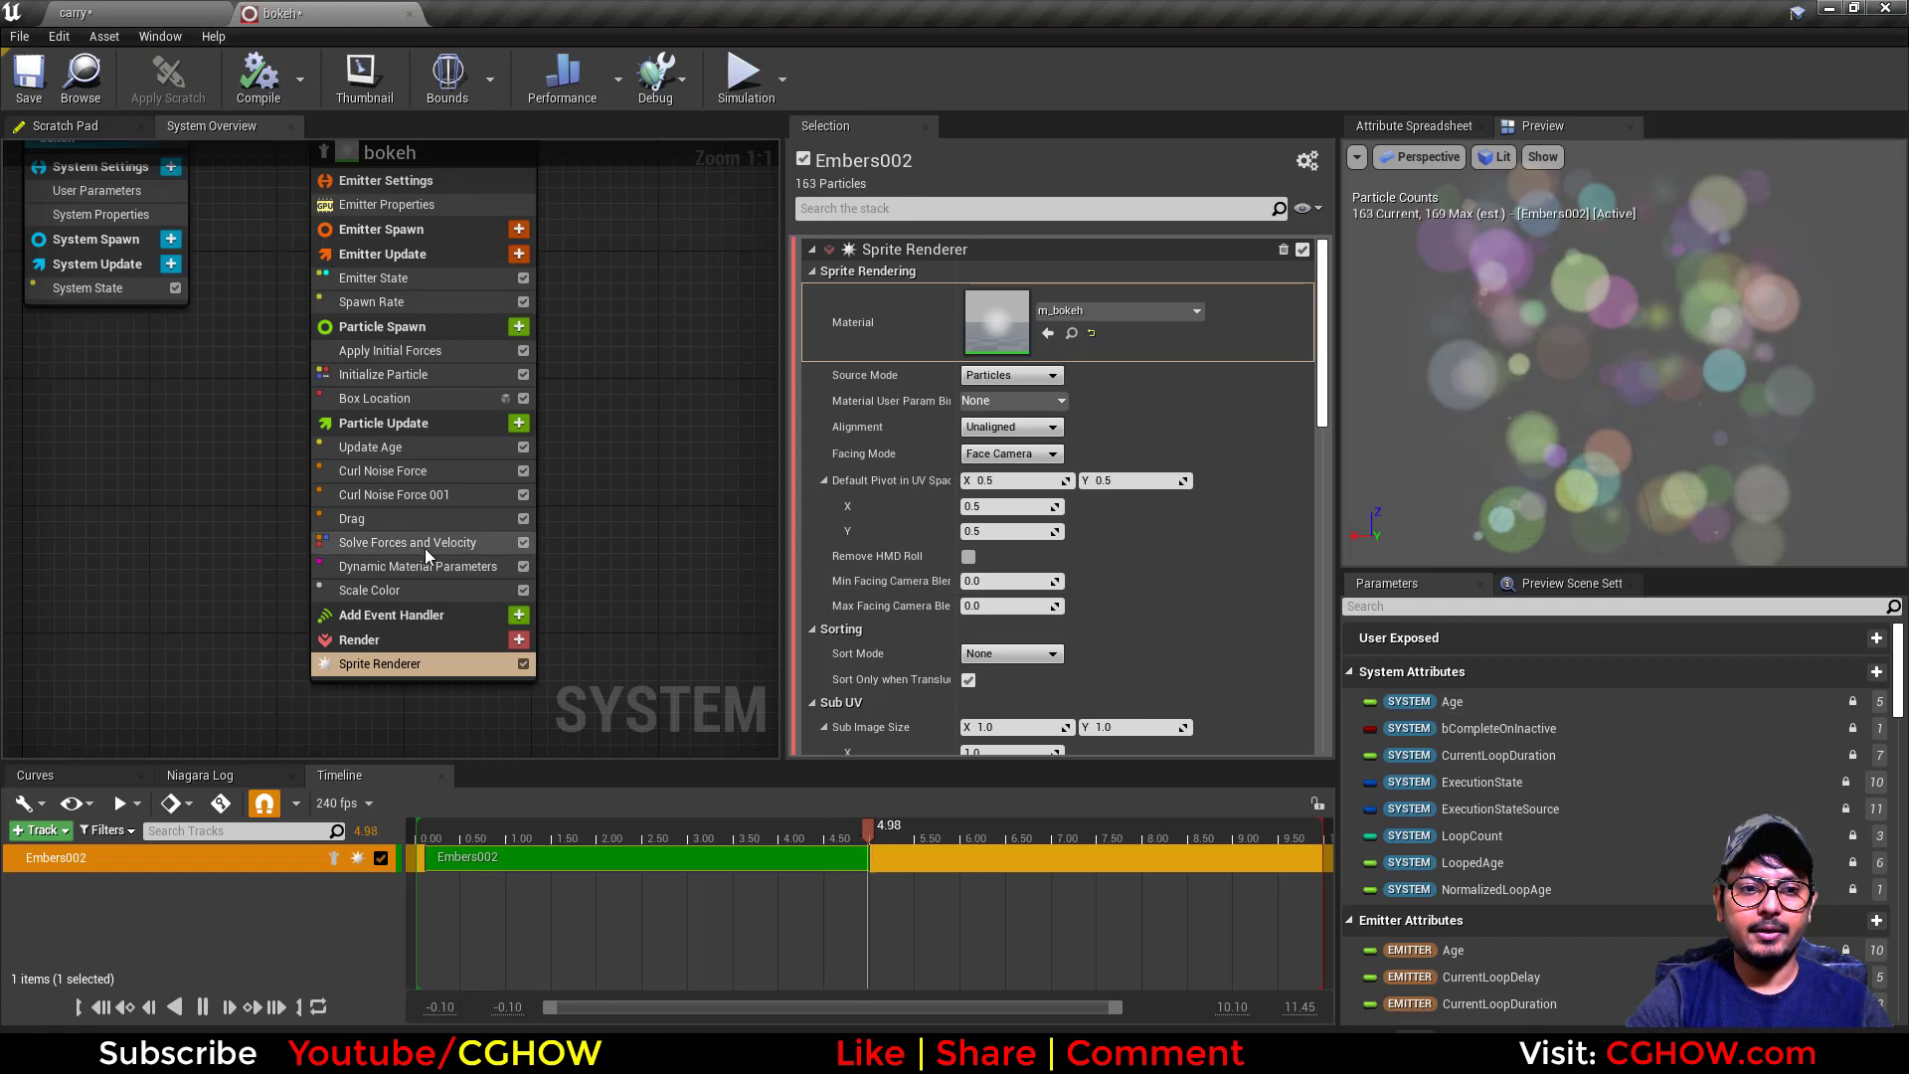
Review the density range in Dynamic Material Parameters and the Sprite Renderer settings, and close the bokeh system.
{"action": "left_click", "coordinate": [376, 570]}
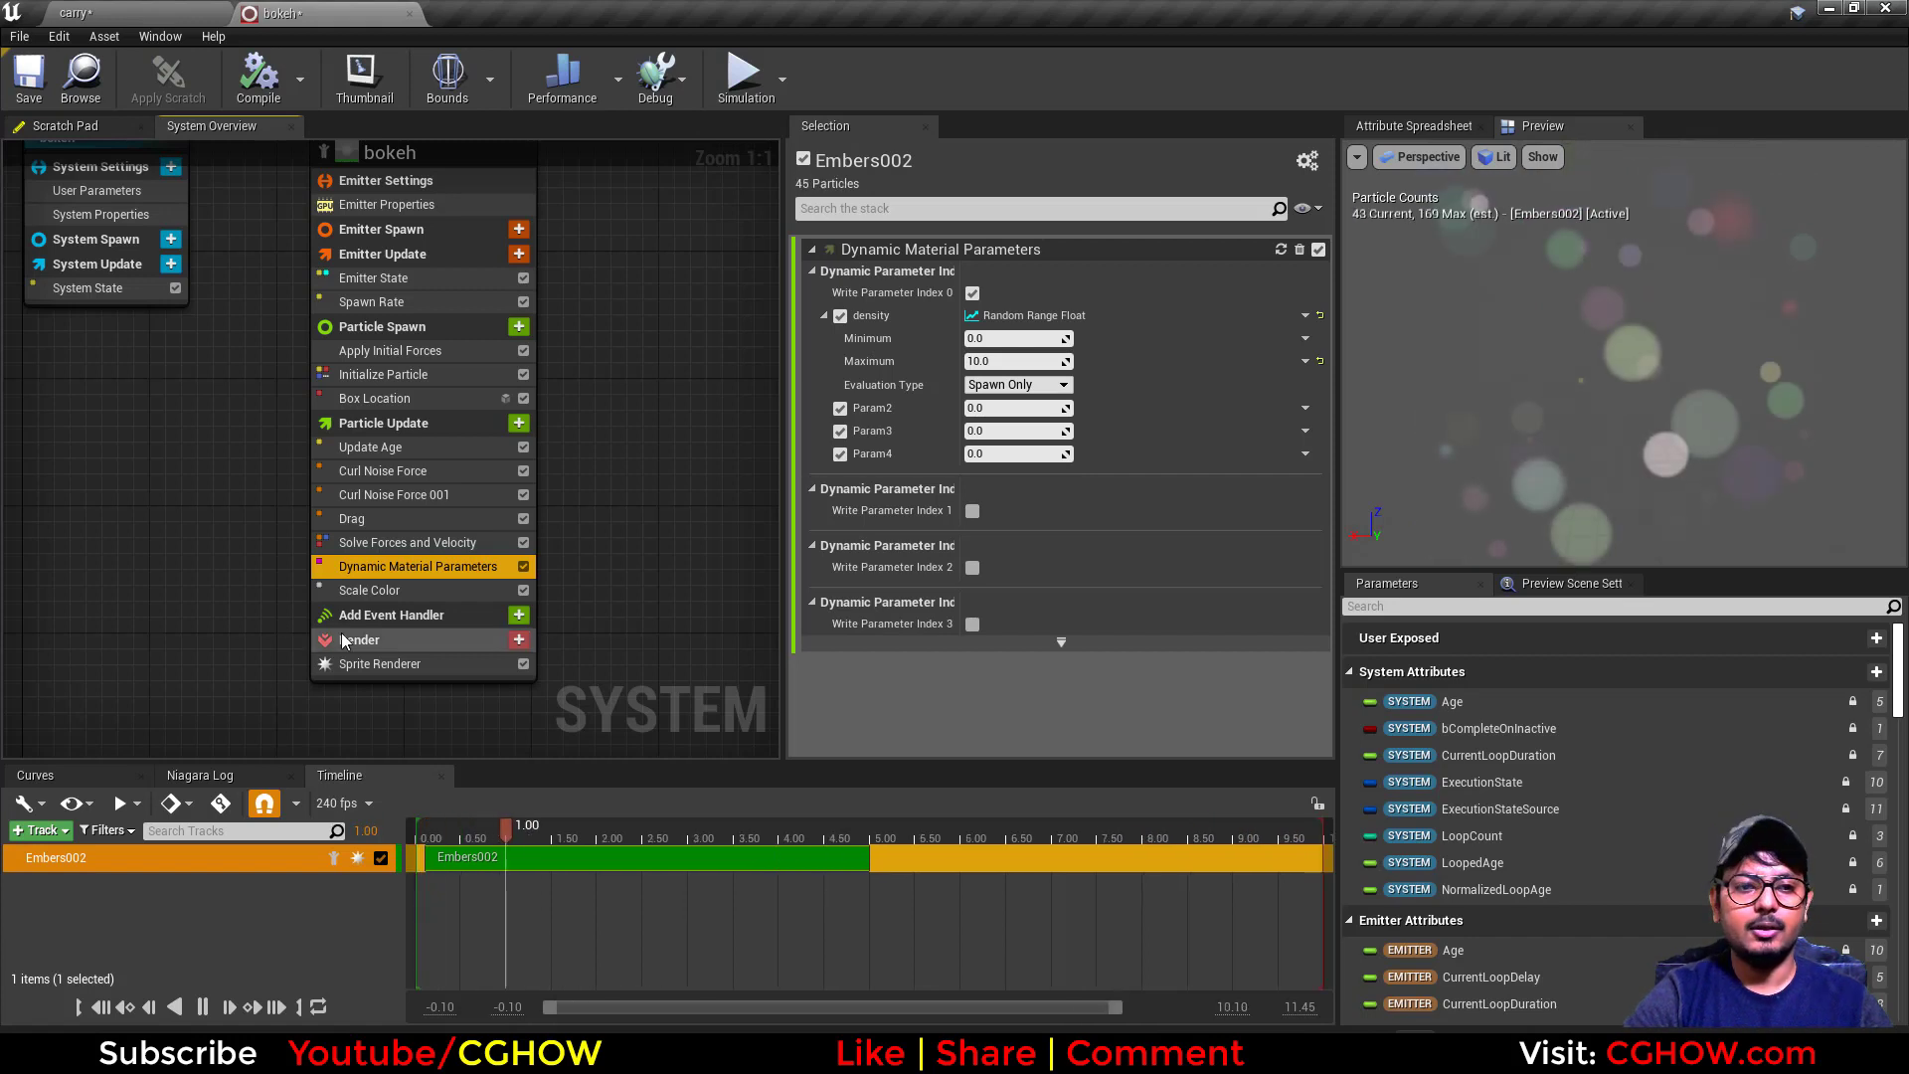
{"action": "left_click", "coordinate": [458, 665]}
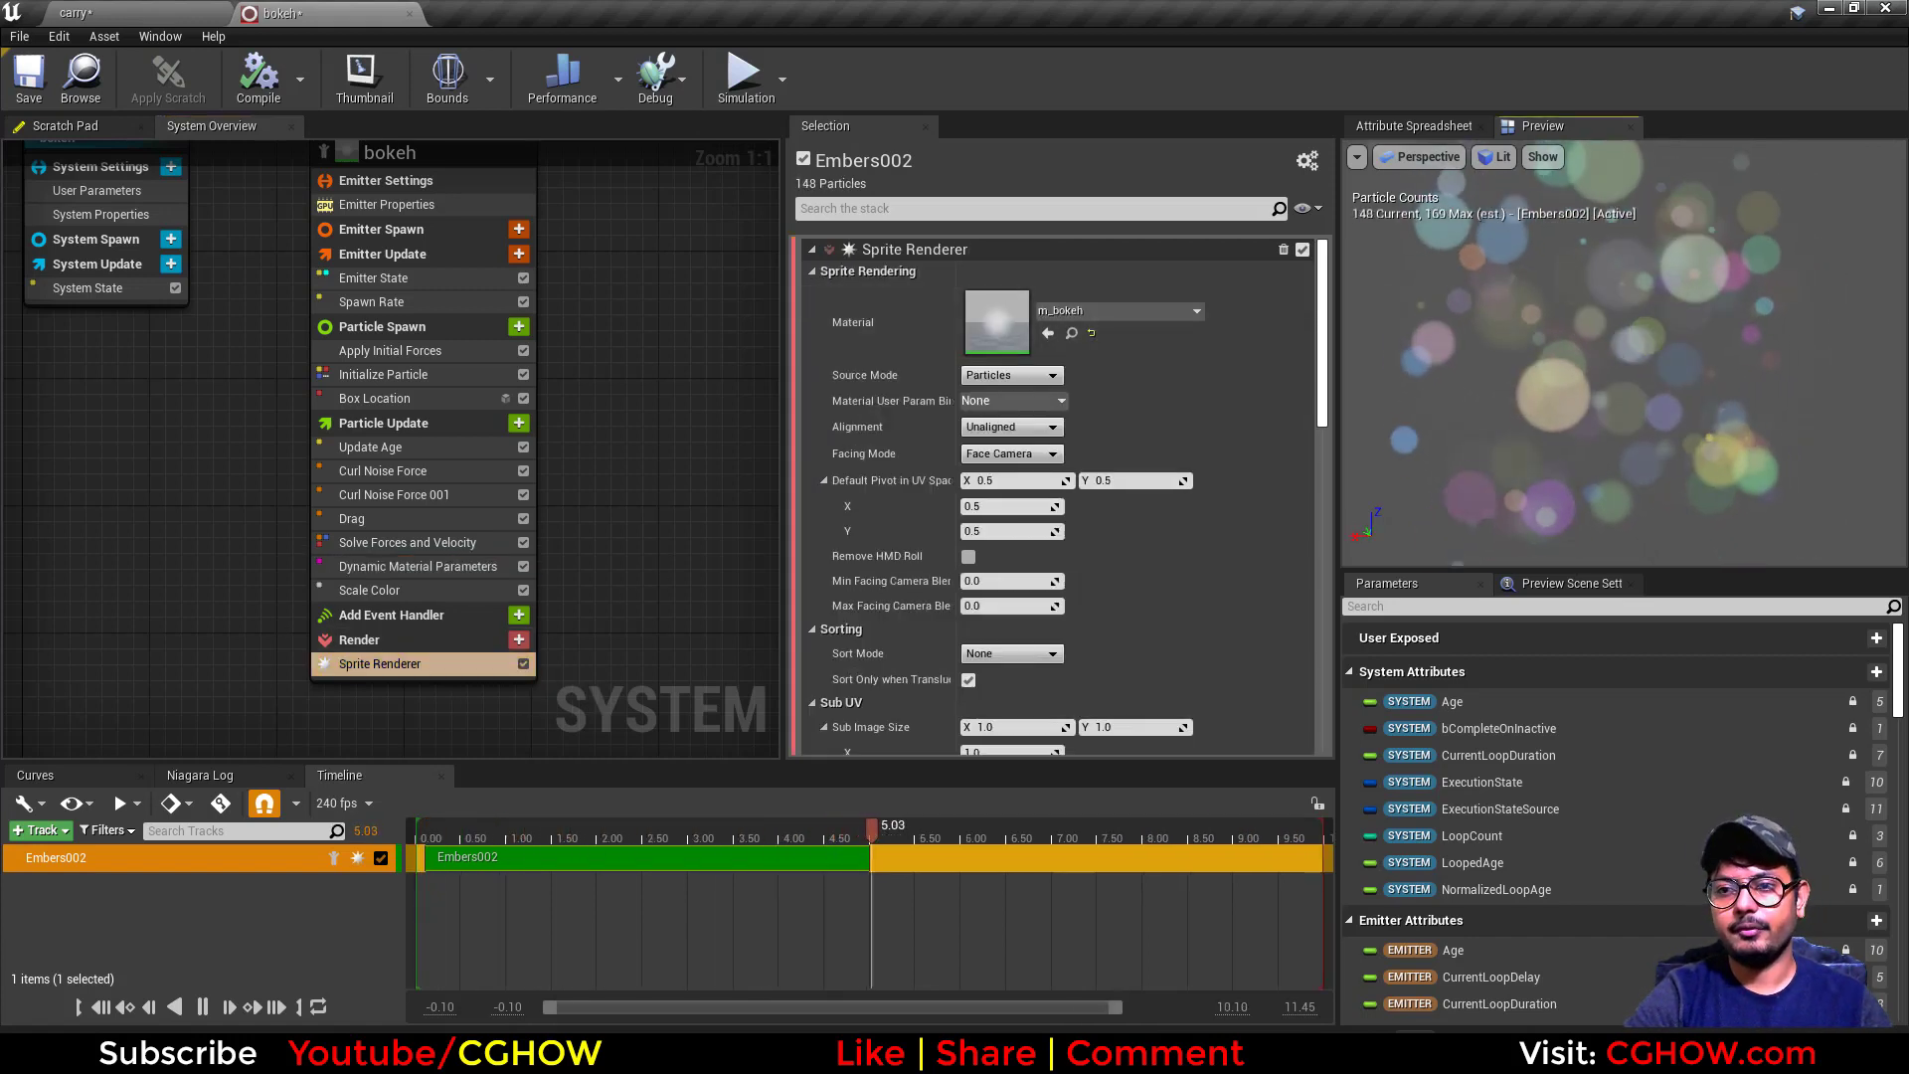
{"action": "left_click", "coordinate": [409, 14]}
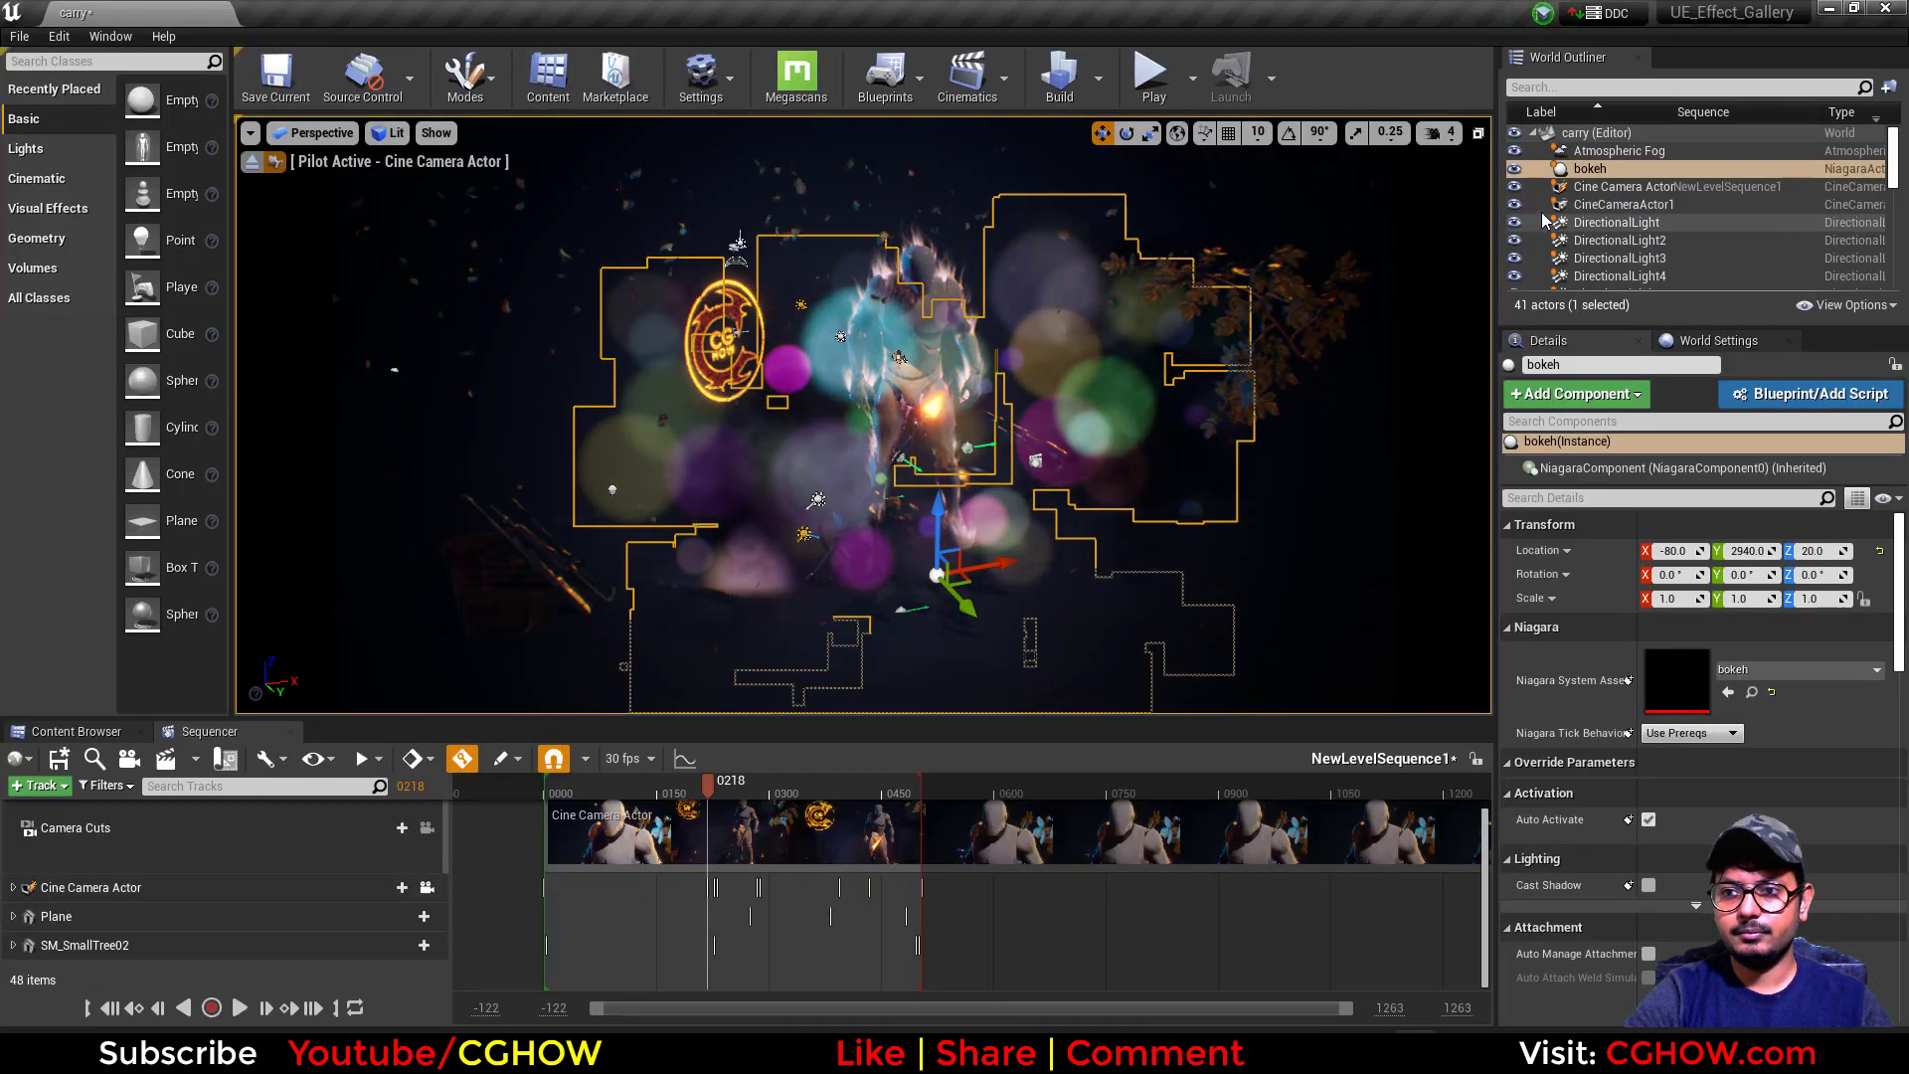
Select the embers actor in the level and open its embers Niagara system for editing.
{"action": "scroll", "coordinate": [1674, 187], "scroll_direction": "down", "scroll_amount": 3}
{"action": "left_click", "coordinate": [1605, 219]}
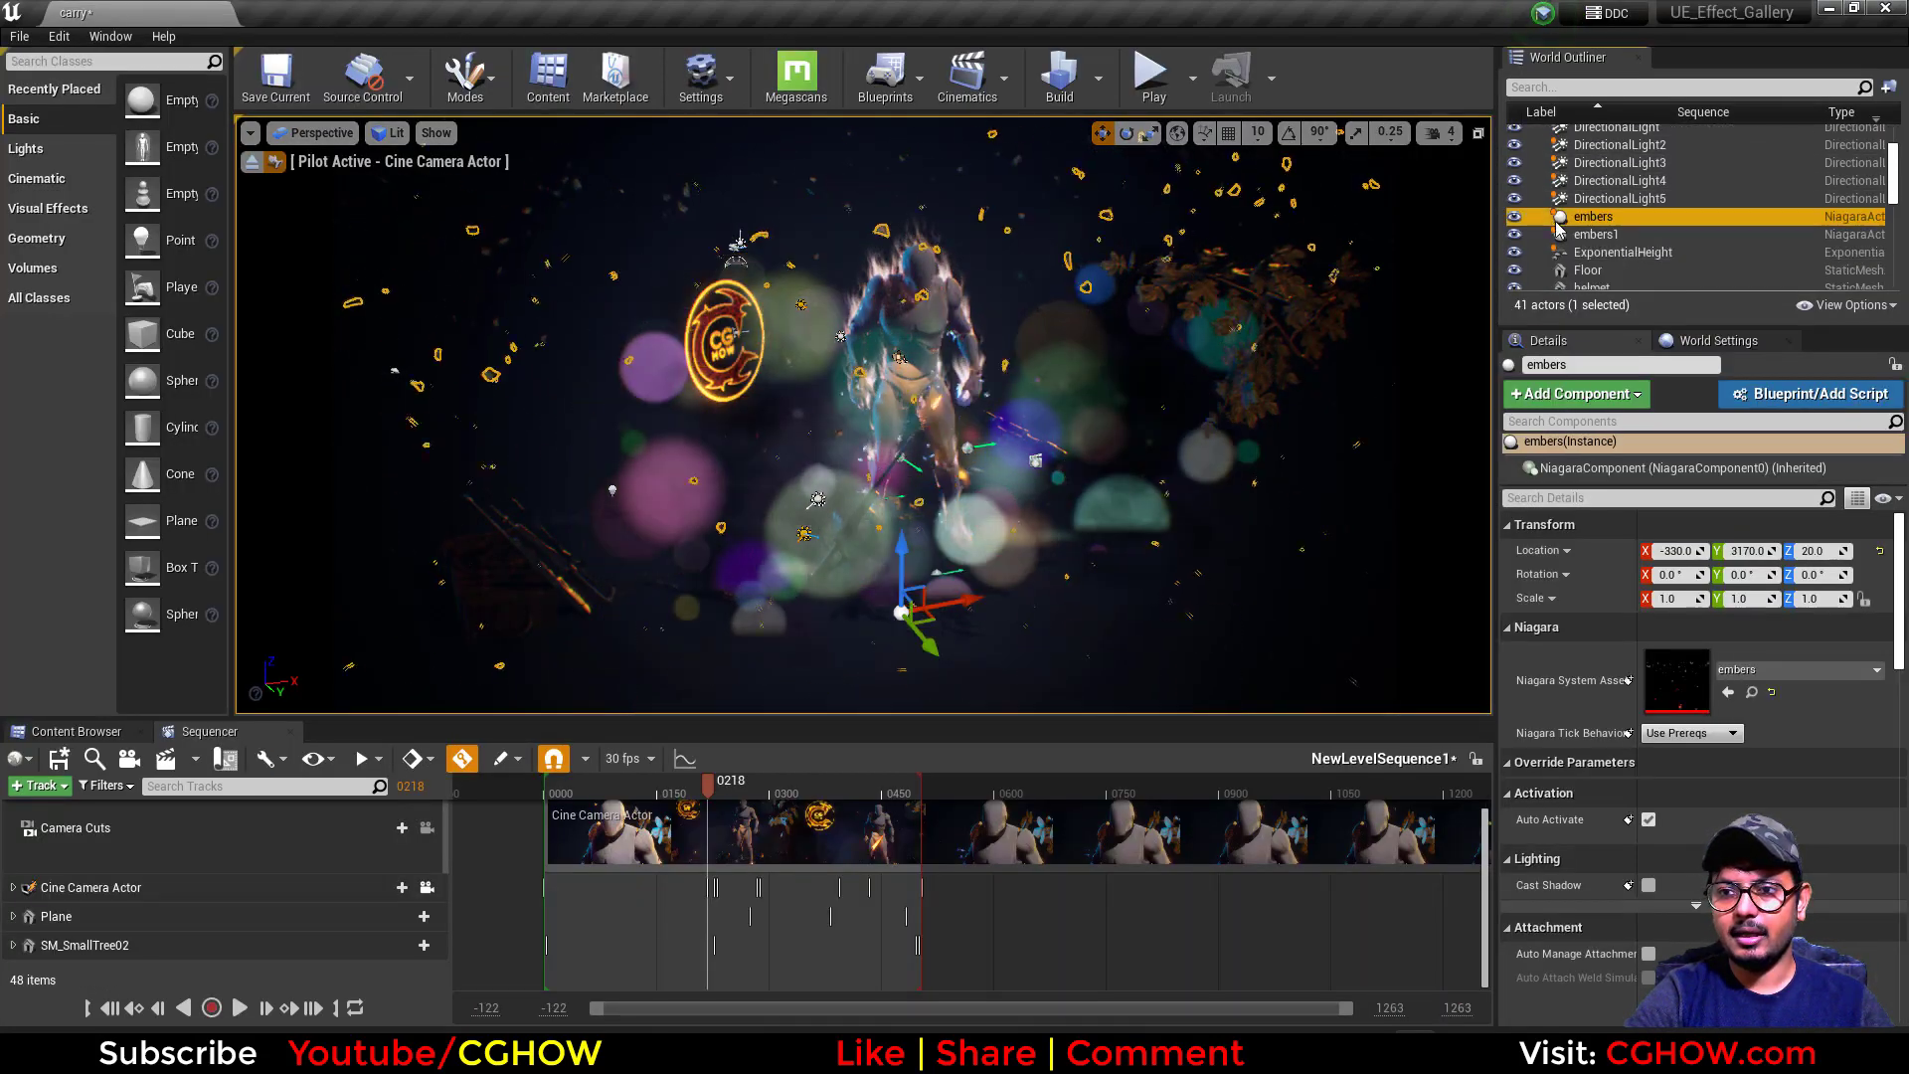
{"action": "double_click", "coordinate": [1677, 690]}
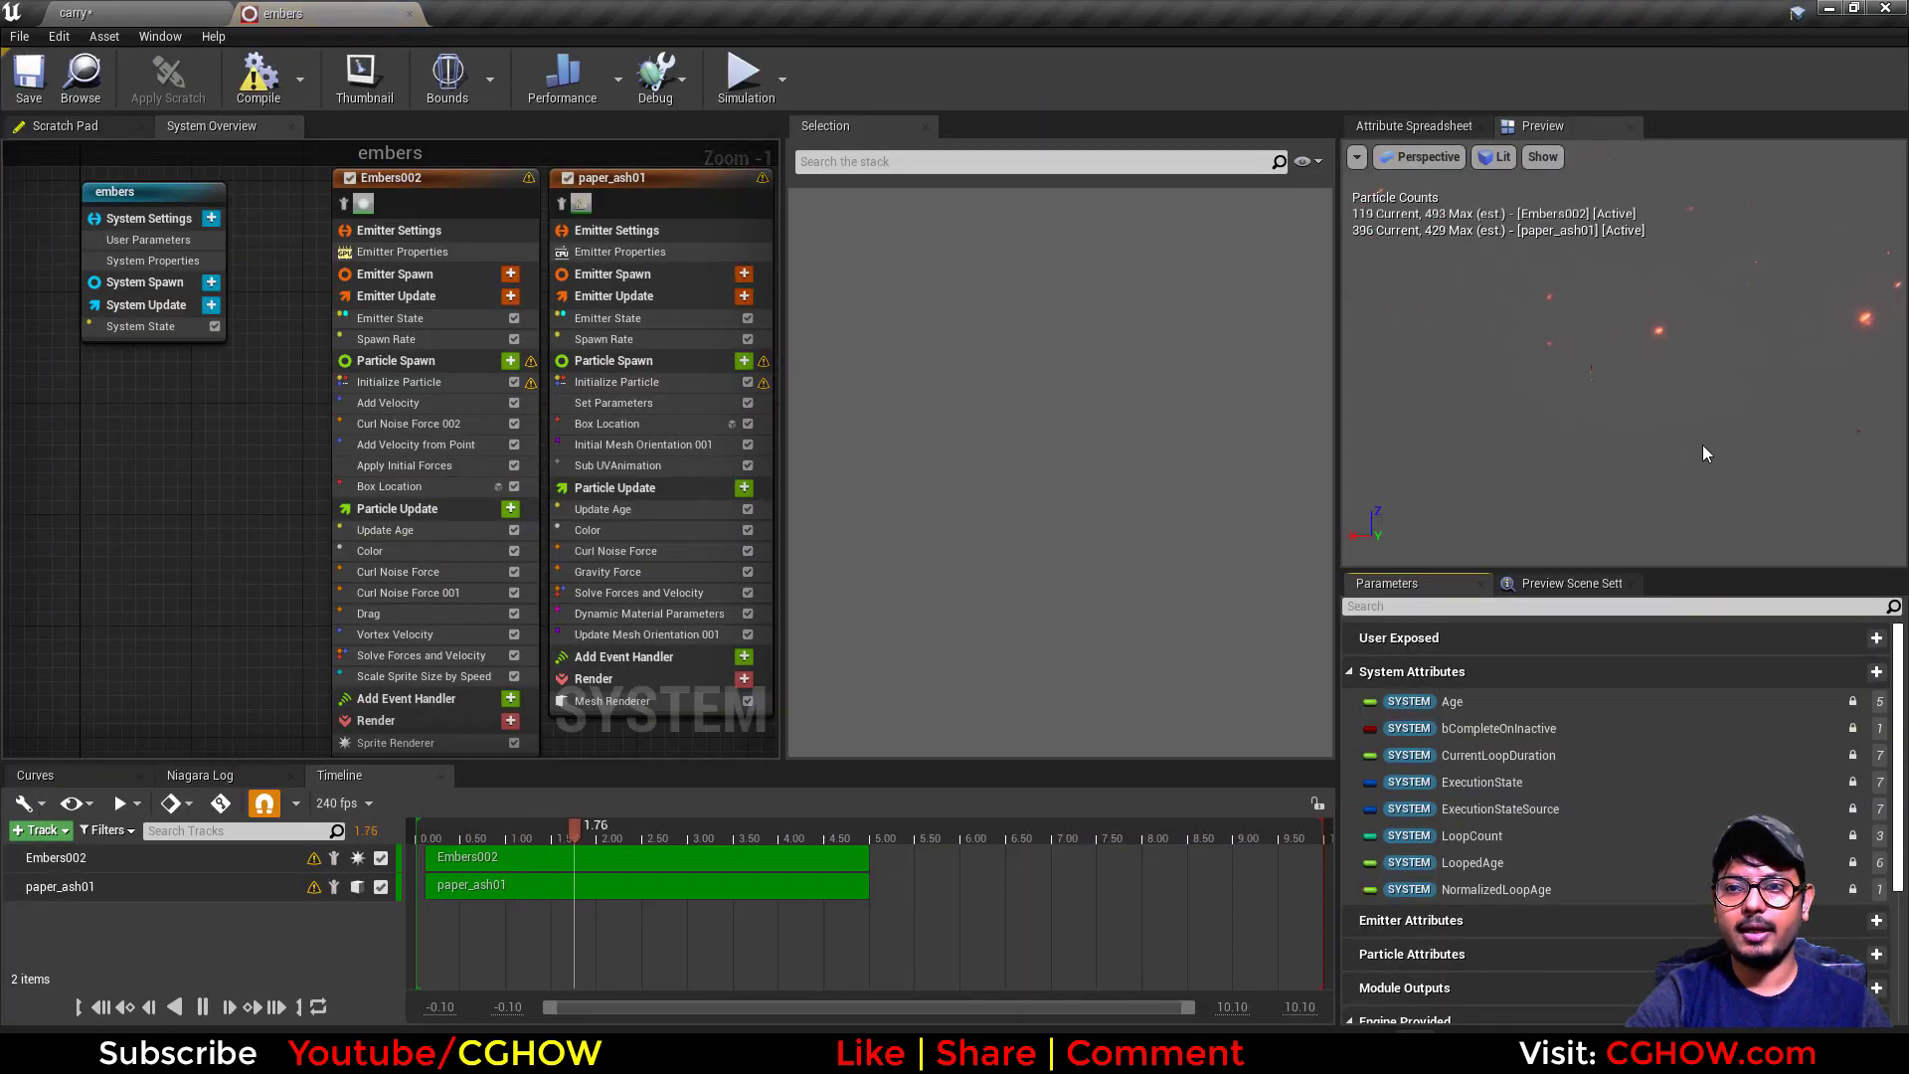
{"action": "right_click_drag", "start_coordinate": [328, 467], "coordinate": [87, 431]}
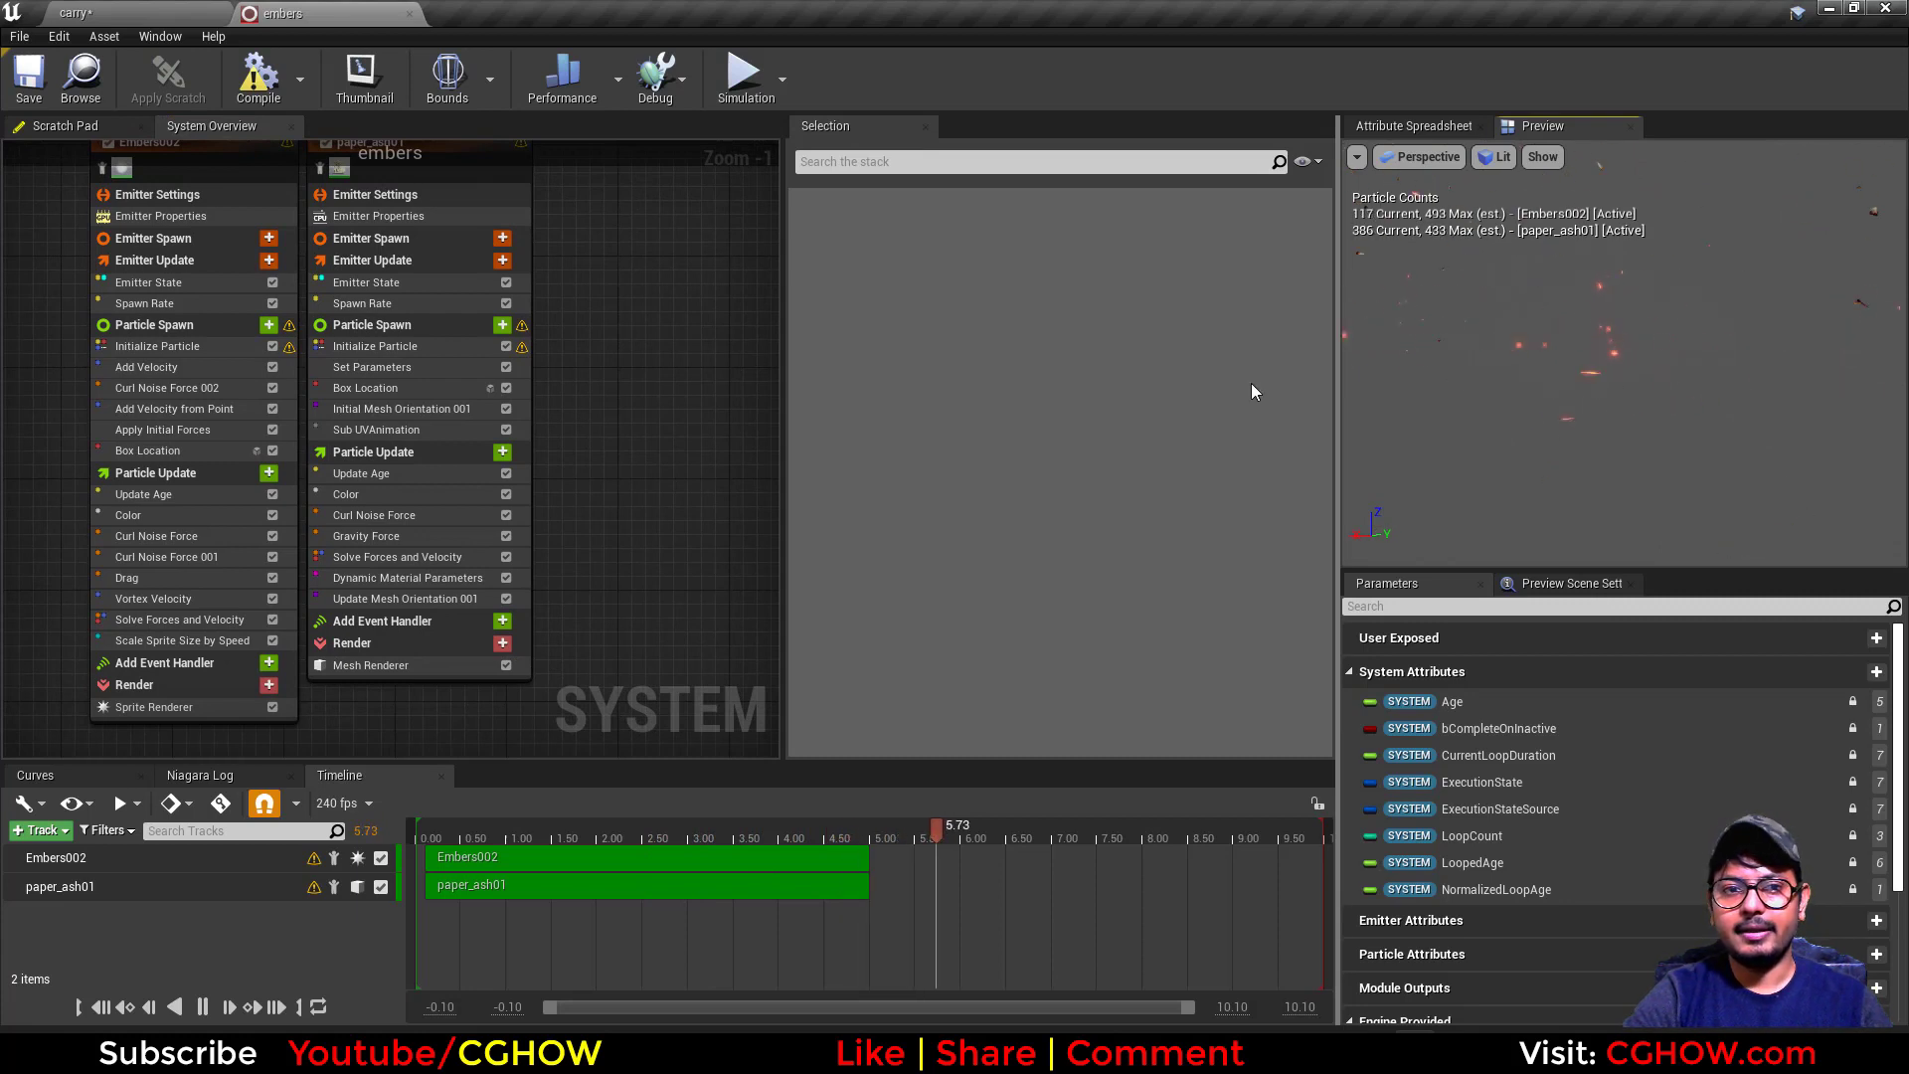
{"action": "right_click_drag", "start_coordinate": [443, 182], "coordinate": [541, 310]}
Isolate the paper_ash01 emitter in the preview and switch the isolation to the Embers002 emitter.
{"action": "left_click", "coordinate": [419, 297]}
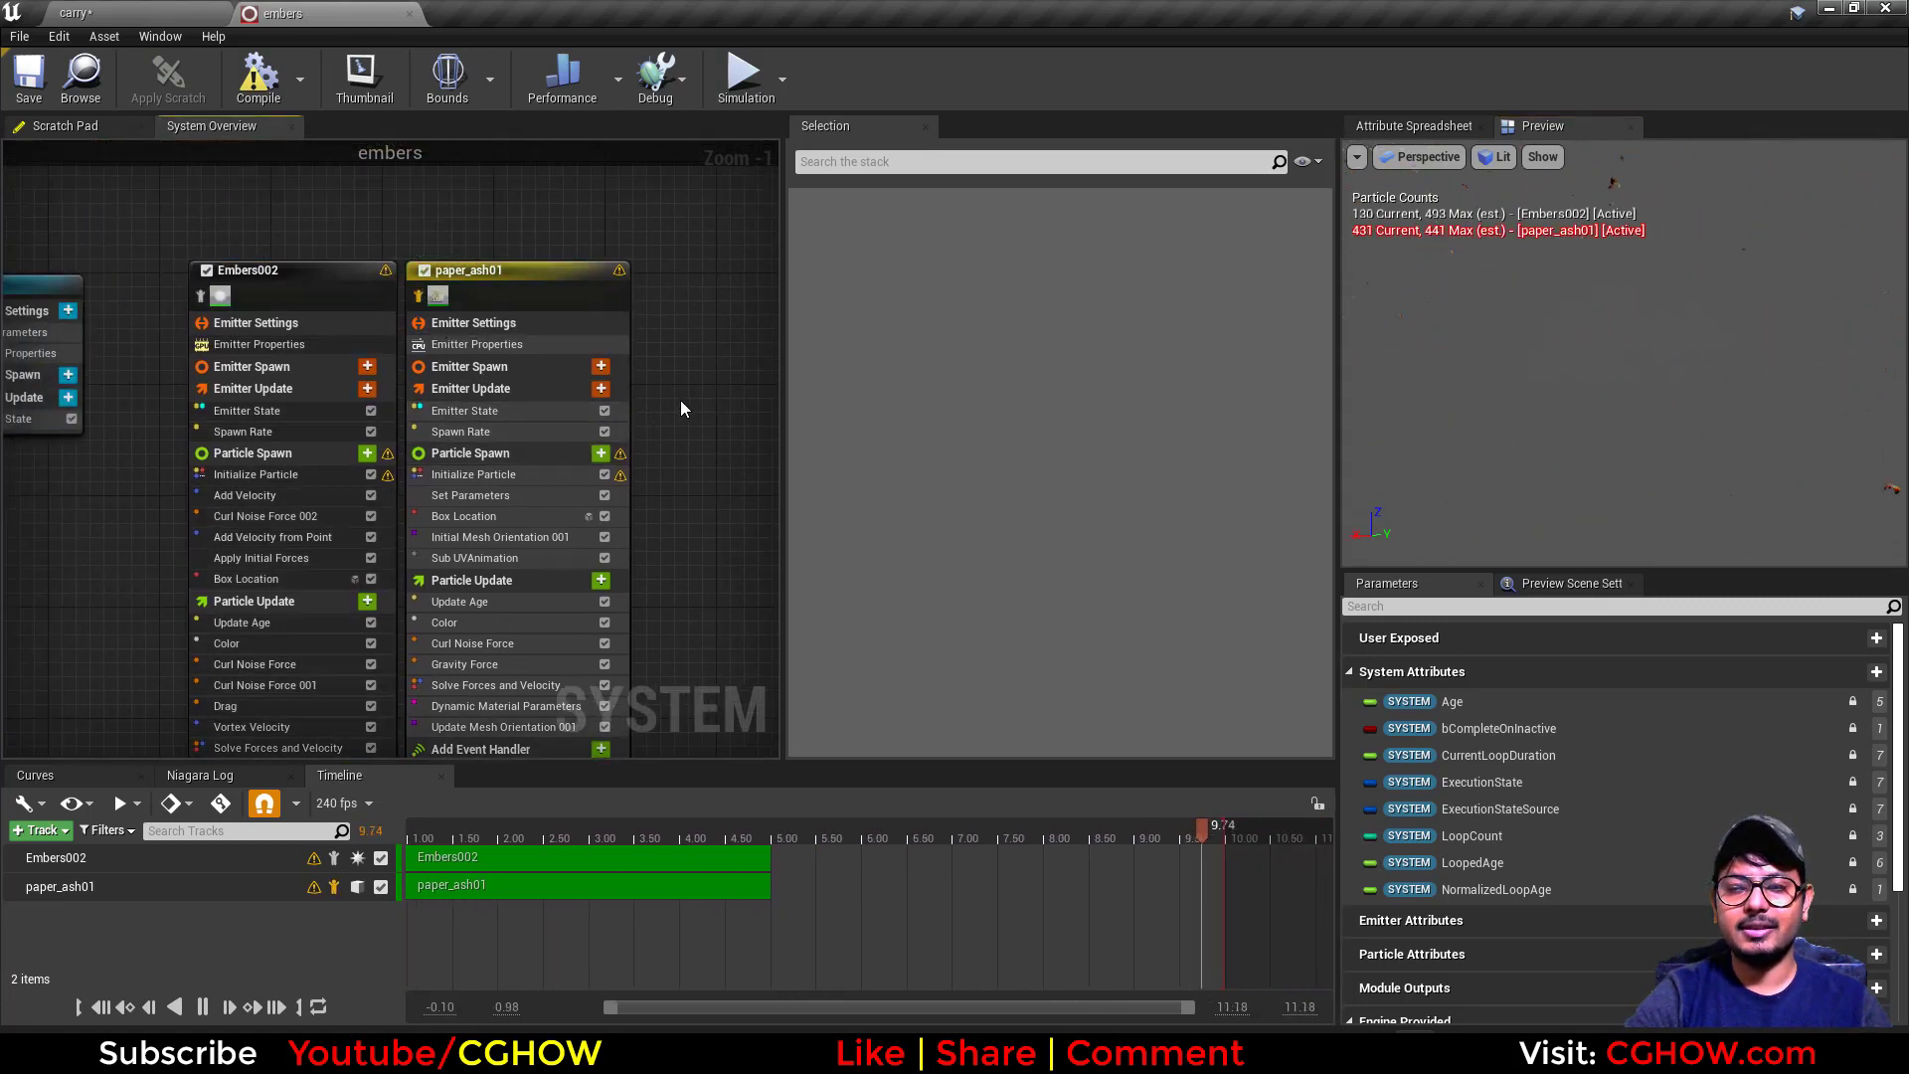
{"action": "right_click_drag", "start_coordinate": [681, 400], "coordinate": [787, 293]}
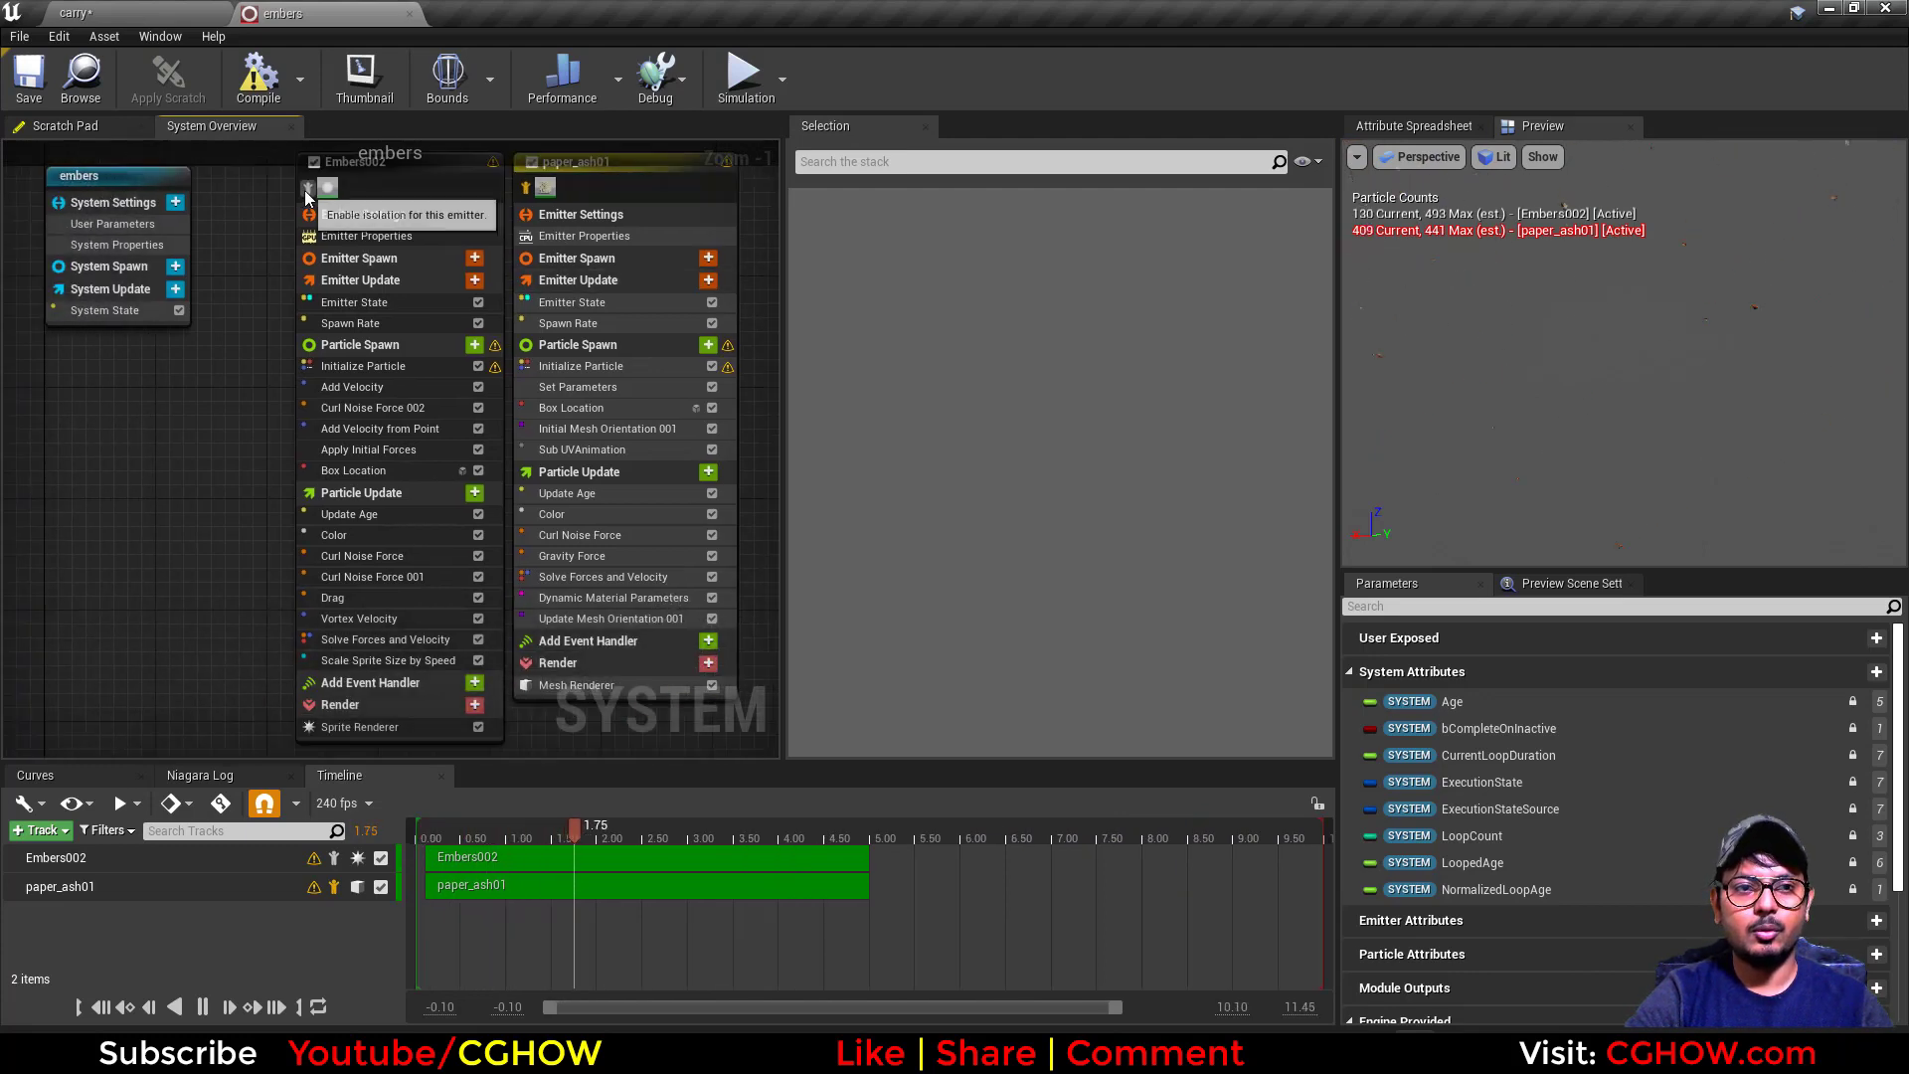
{"action": "left_click", "coordinate": [308, 189]}
Inspect the radial material assigned in the Embers002 Sprite Renderer and close it.
{"action": "left_click", "coordinate": [372, 734]}
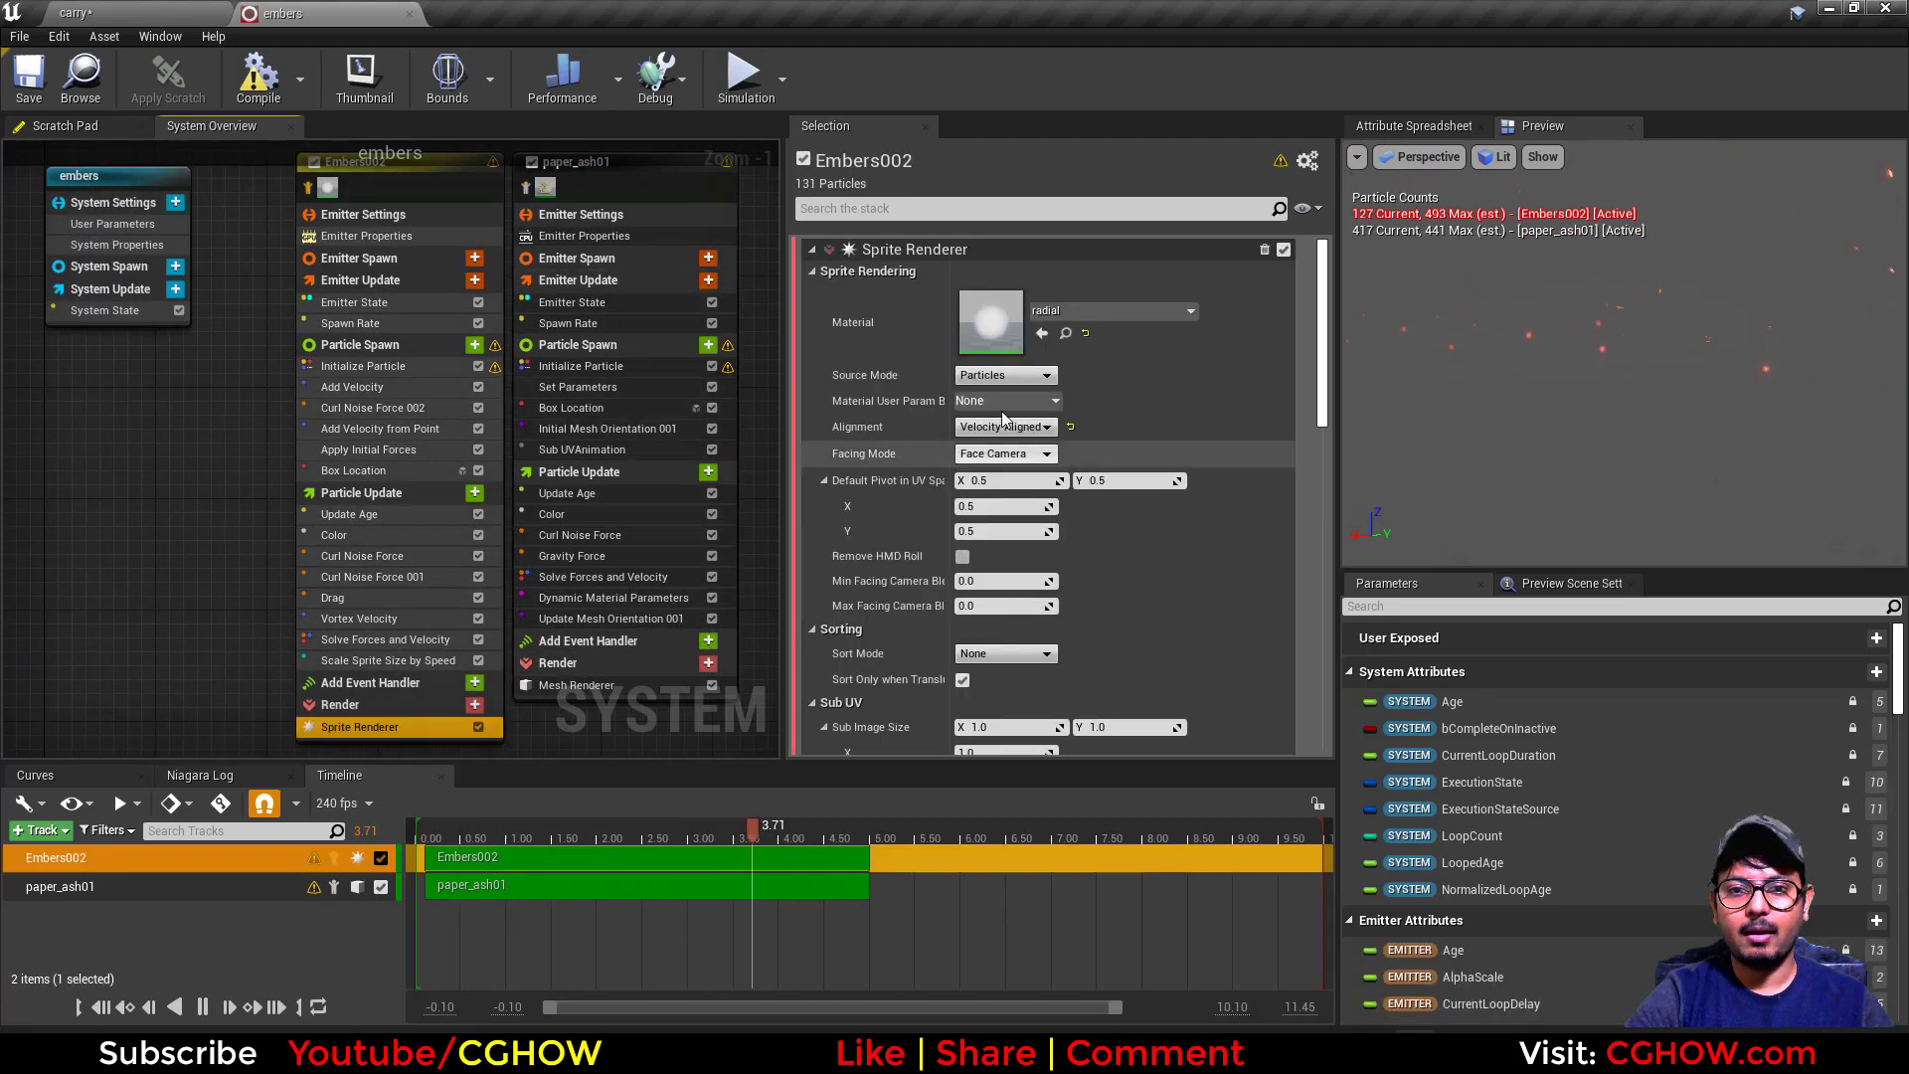
{"action": "double_click", "coordinate": [1005, 338]}
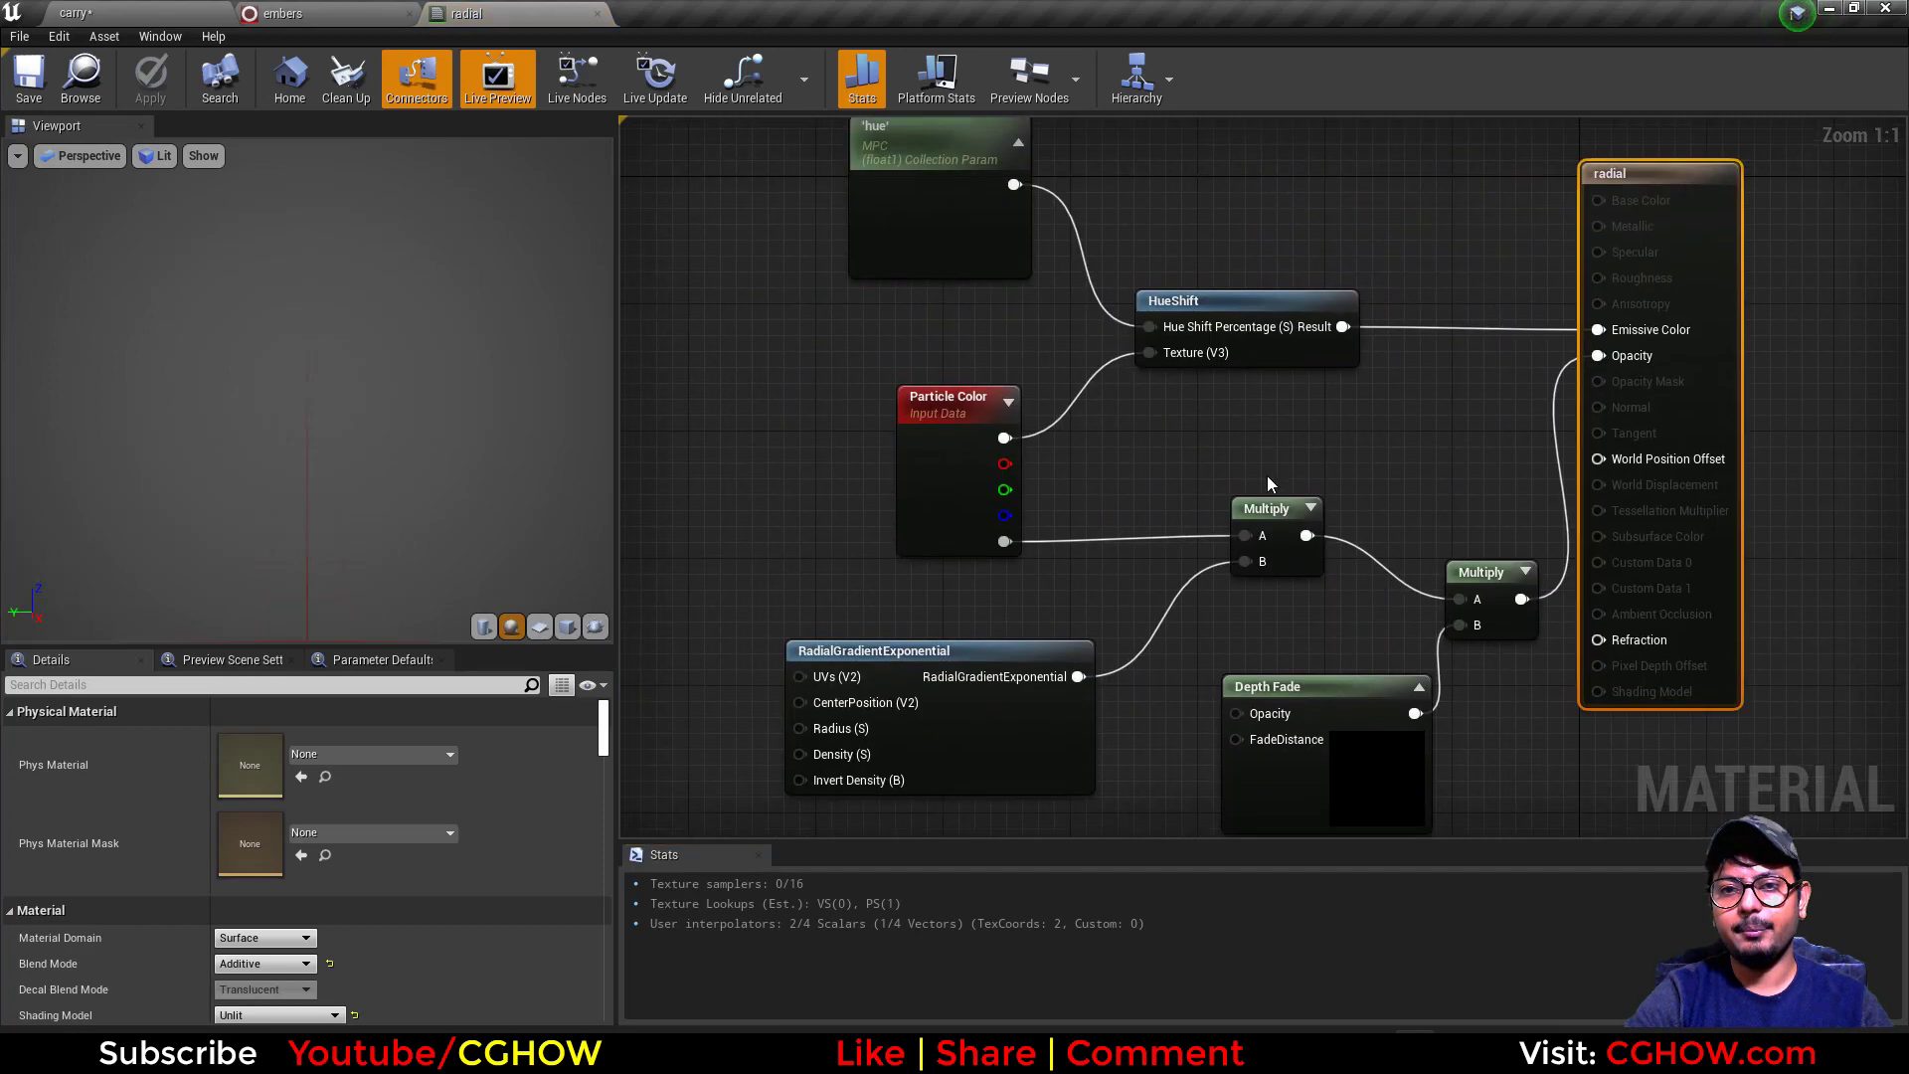
{"action": "middle_click", "coordinate": [482, 8]}
Review the Spawn Rate and Initialize Particle settings of Embers002 and compare the embers in the level scene.
{"action": "right_click_drag", "start_coordinate": [222, 452], "coordinate": [223, 542]}
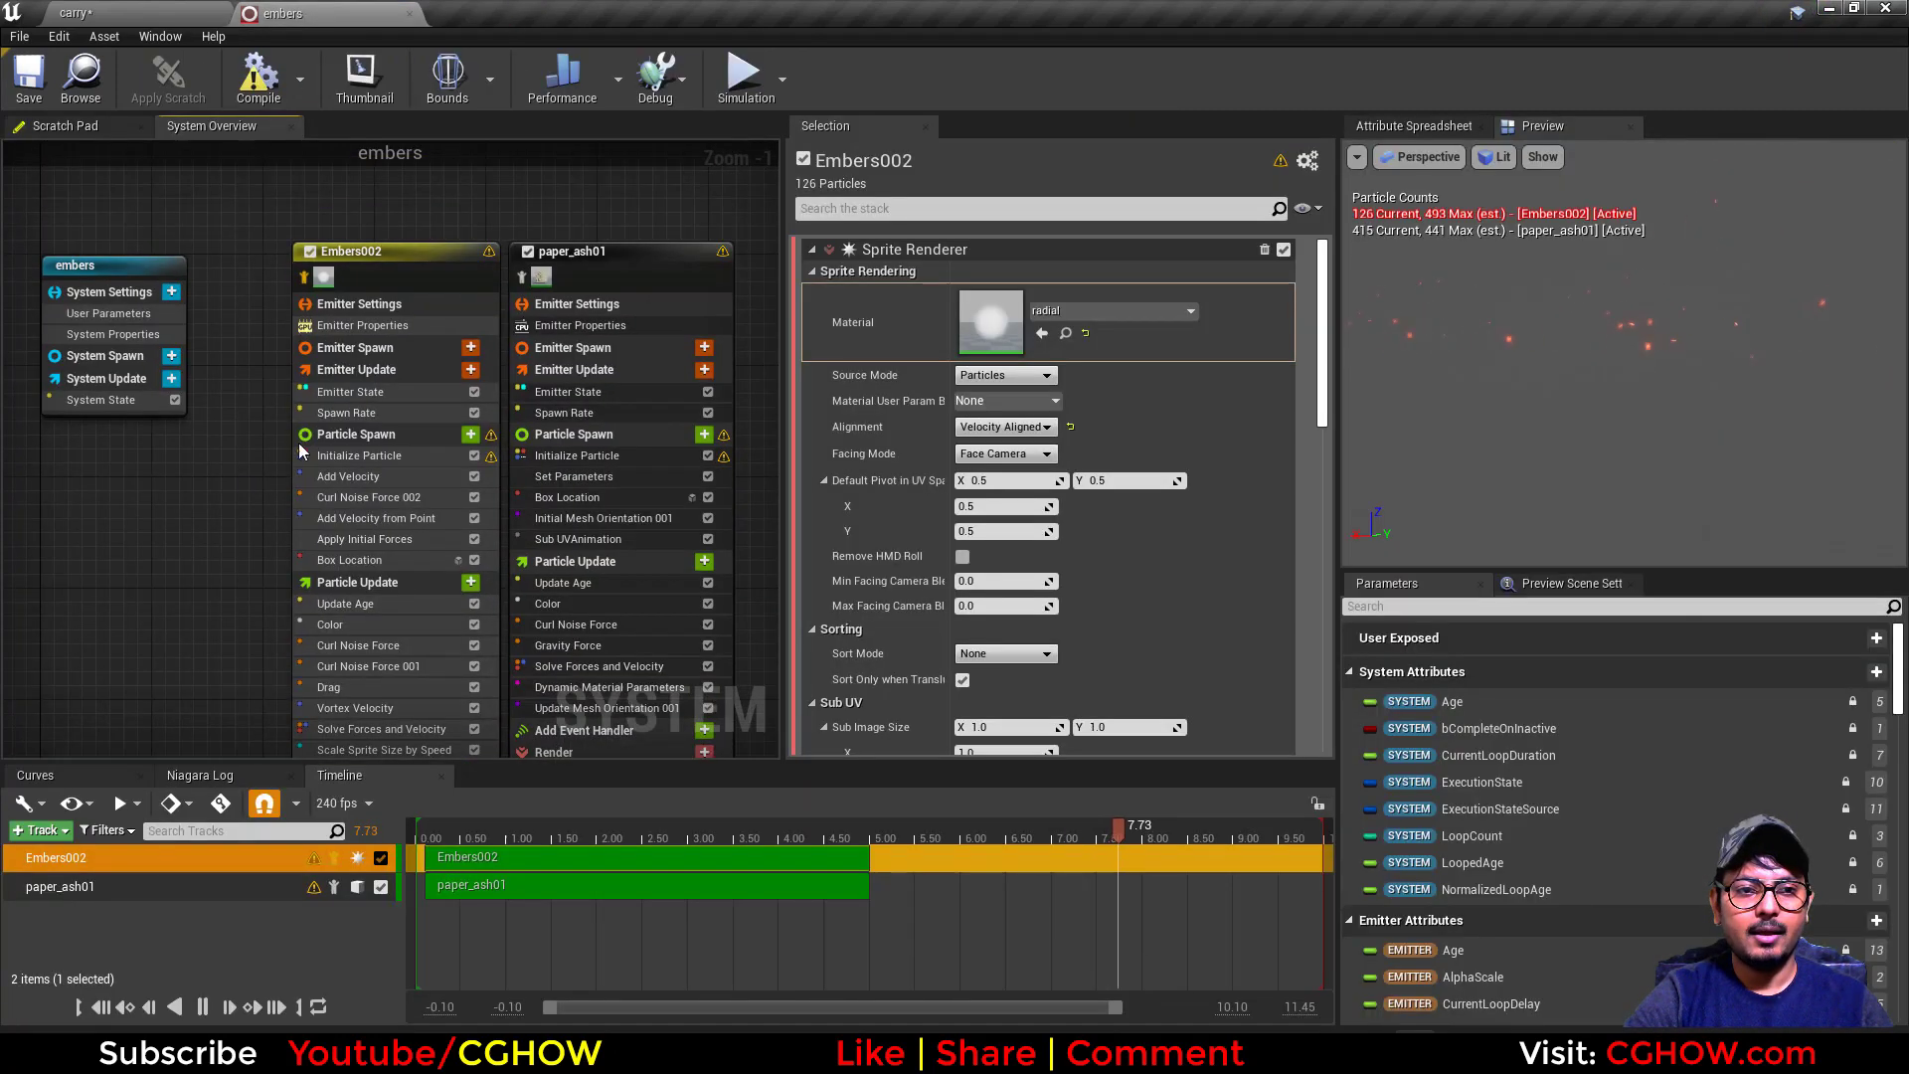
{"action": "left_click", "coordinate": [359, 414]}
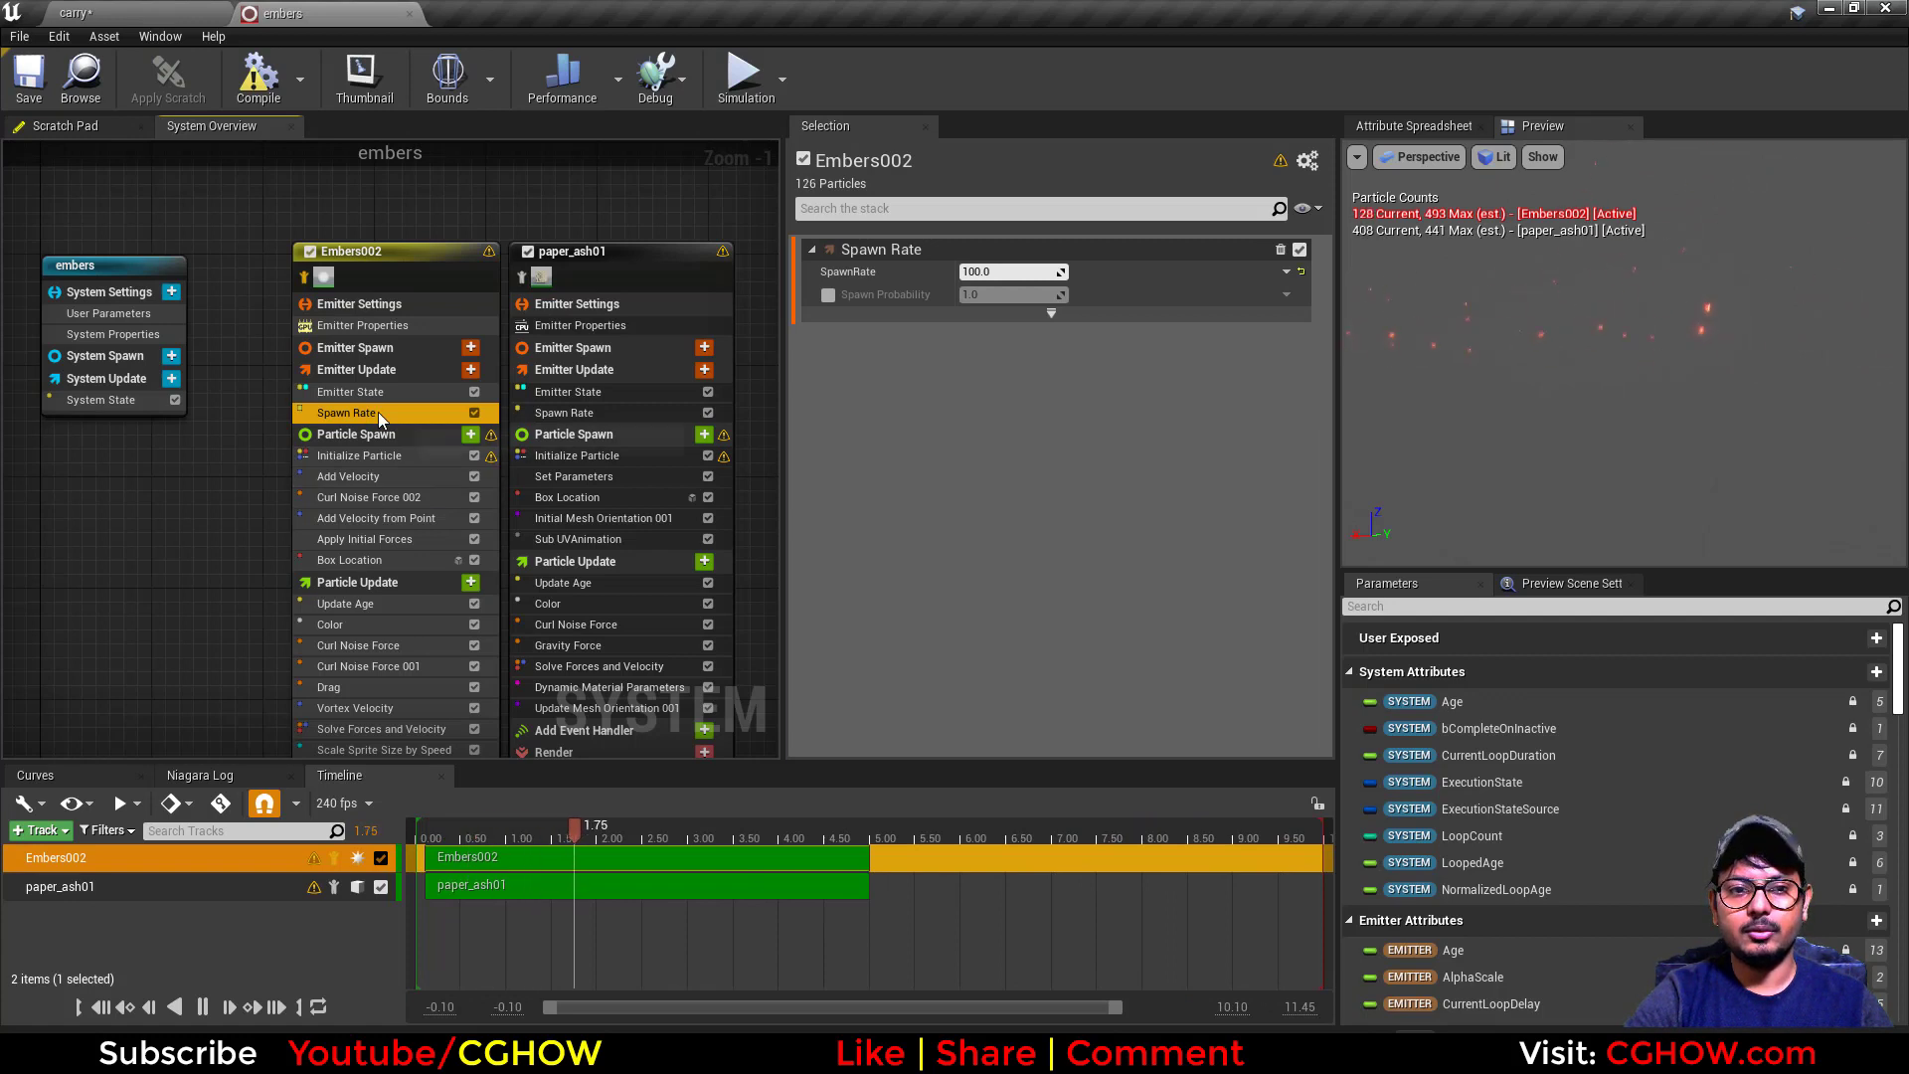
{"action": "left_click", "coordinate": [359, 455]}
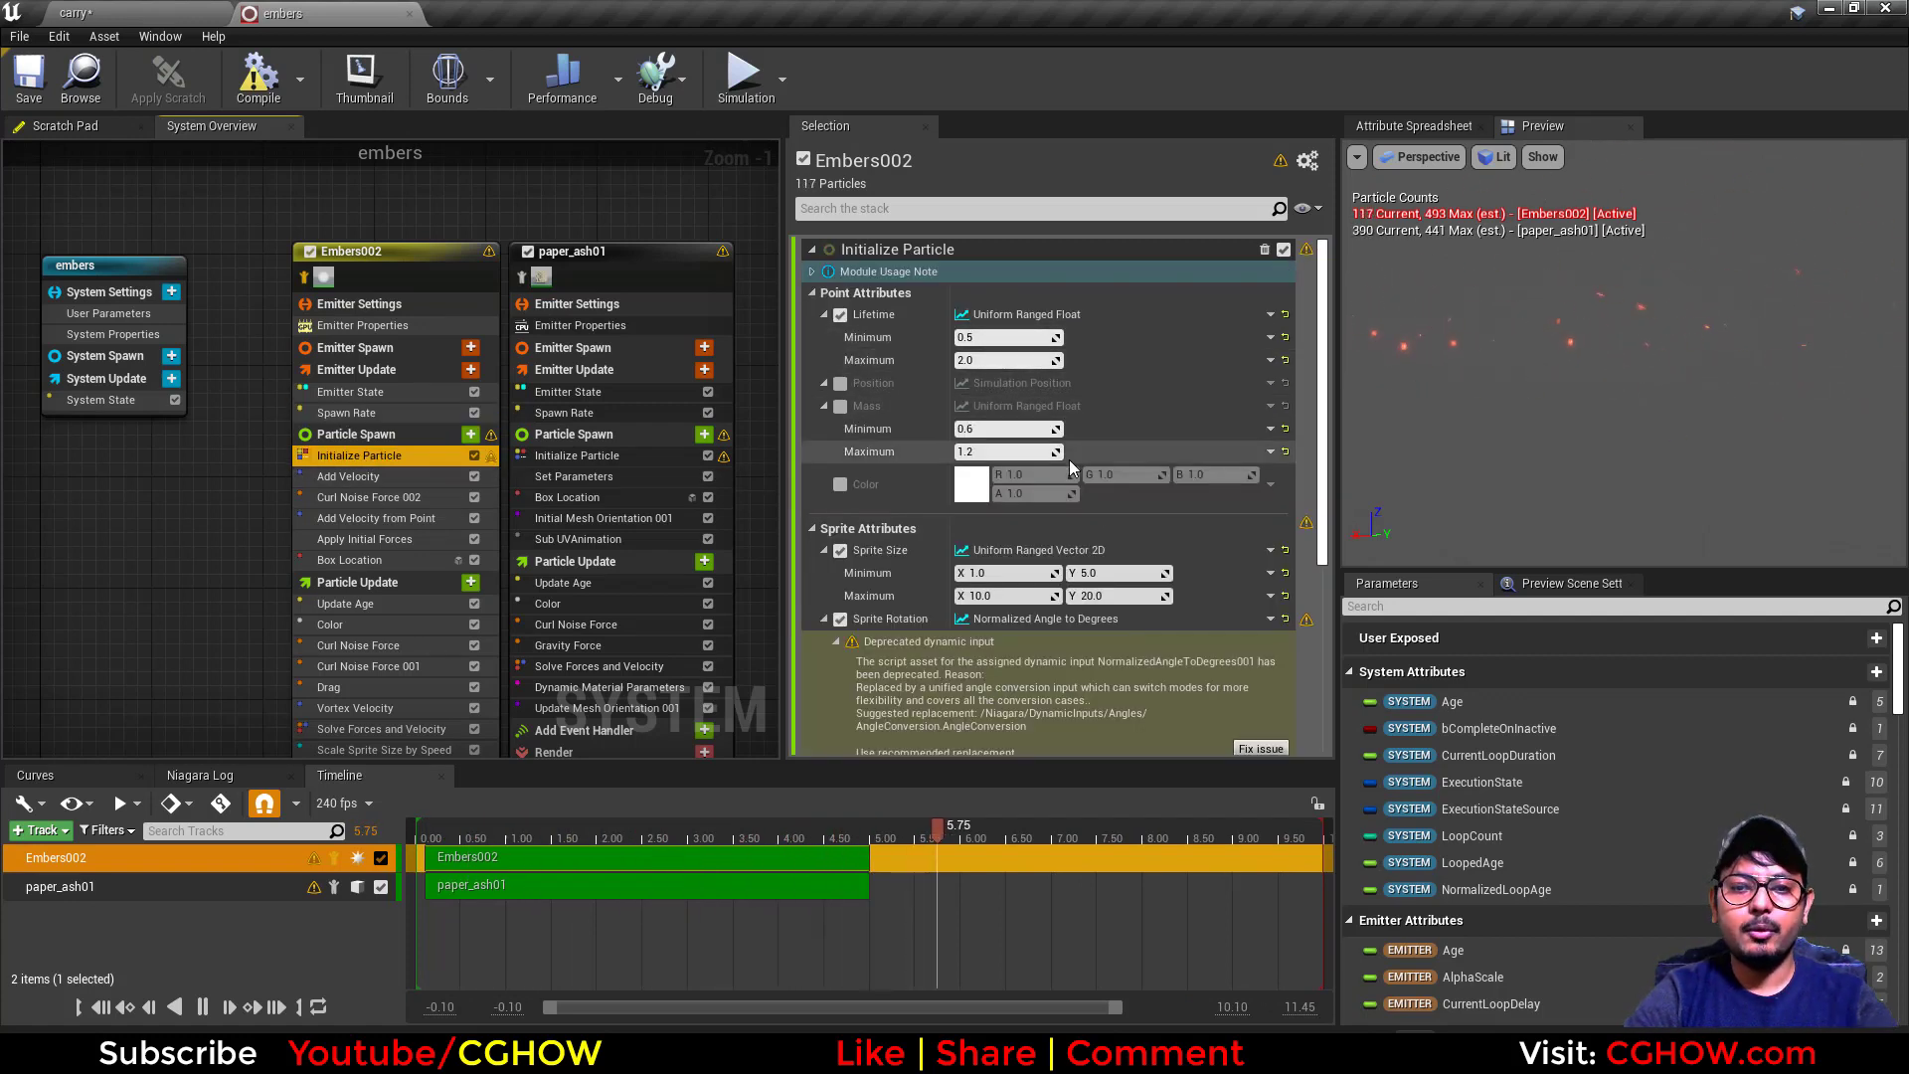
{"action": "scroll", "coordinate": [1070, 459], "scroll_direction": "down", "scroll_amount": 3}
{"action": "scroll", "coordinate": [1083, 557], "scroll_direction": "up", "scroll_amount": 1}
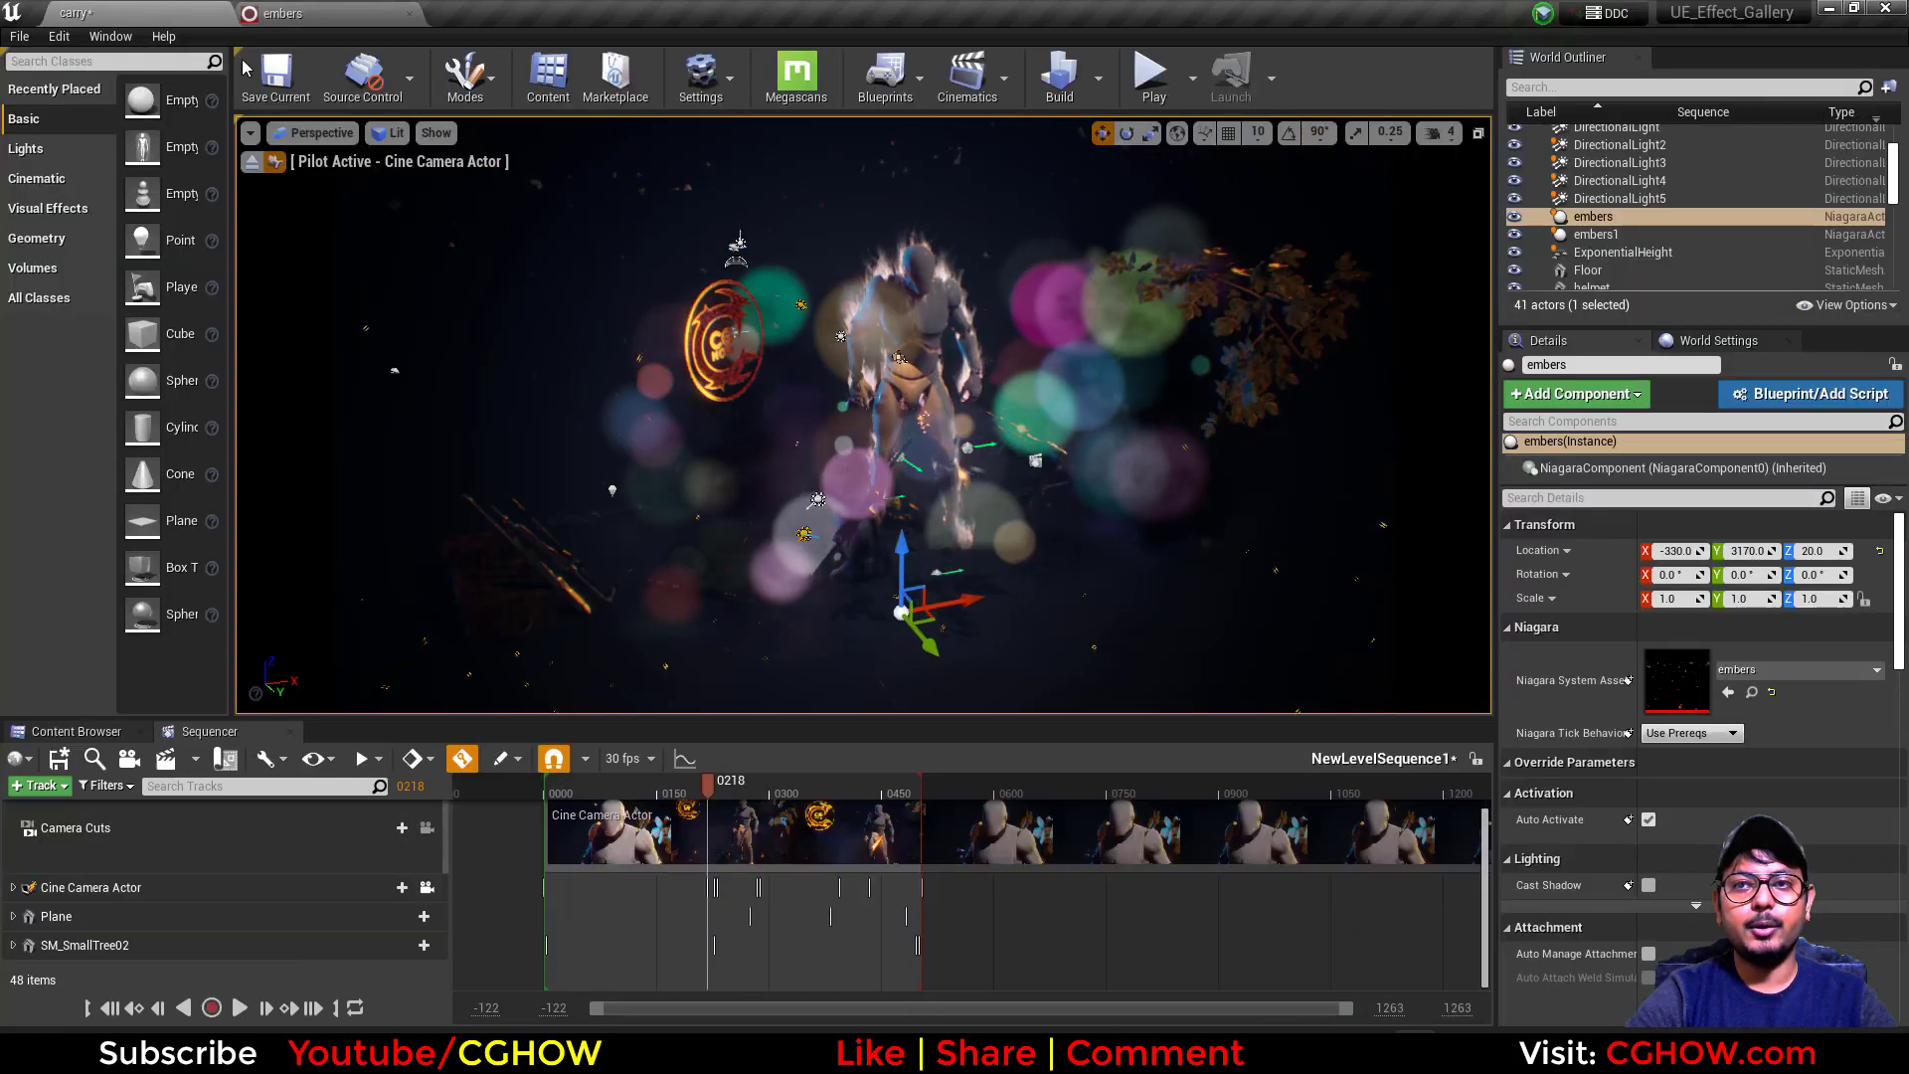
{"action": "mouse_move", "coordinate": [1709, 22]}
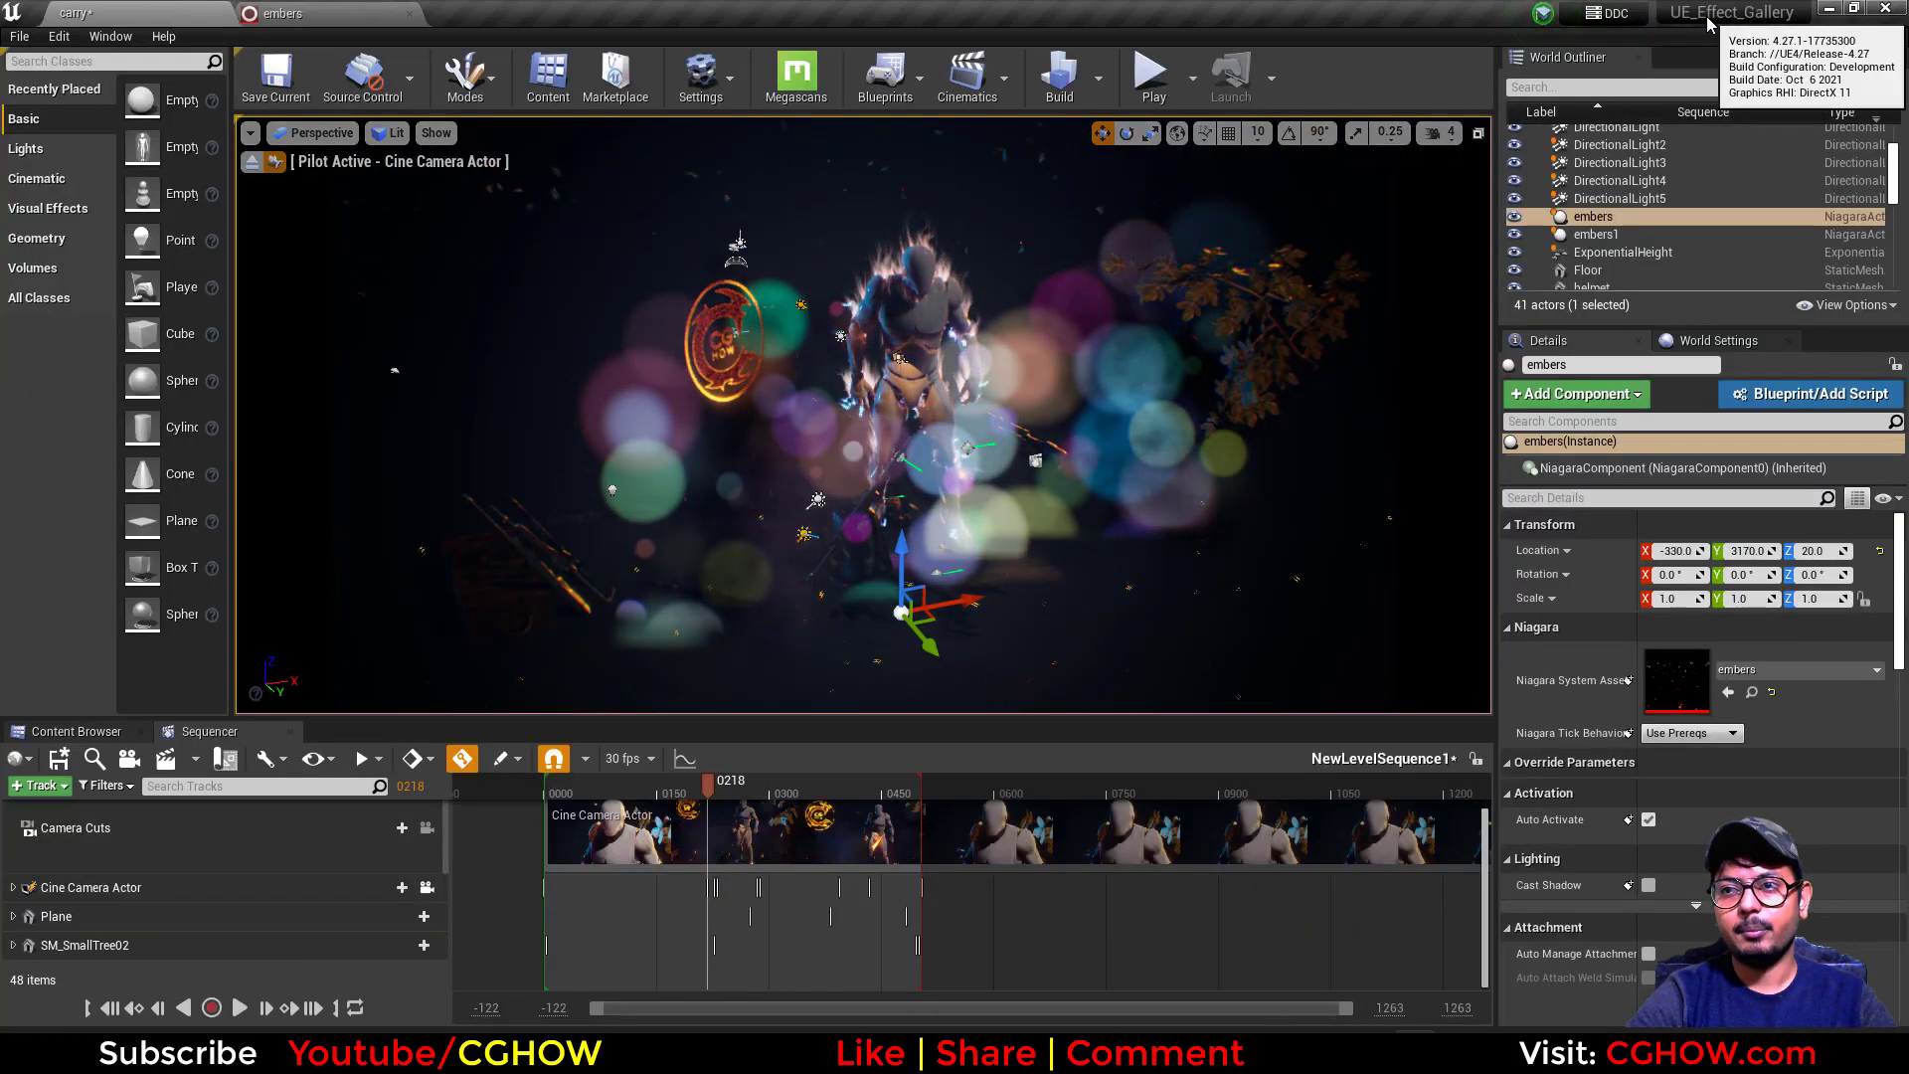
{"action": "left_click", "coordinate": [353, 12]}
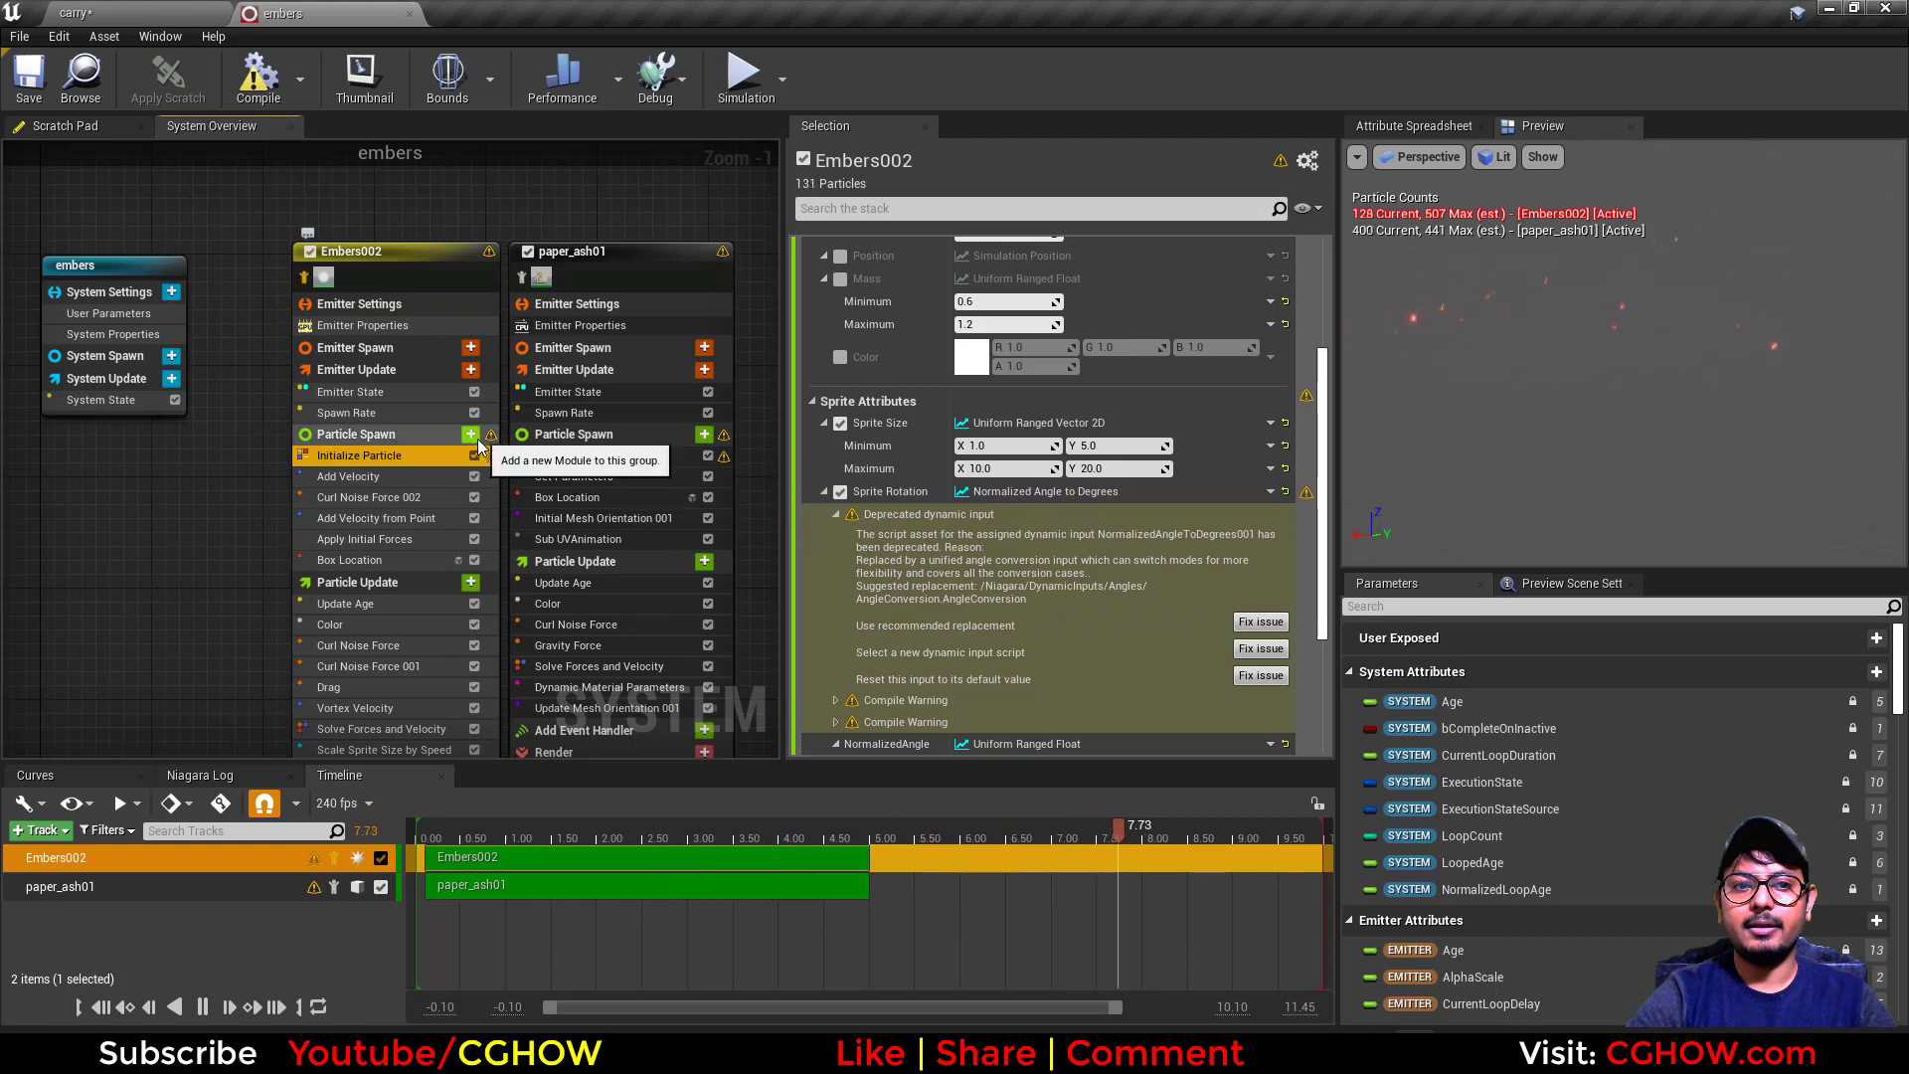
{"action": "scroll", "coordinate": [932, 517], "scroll_direction": "up", "scroll_amount": 3}
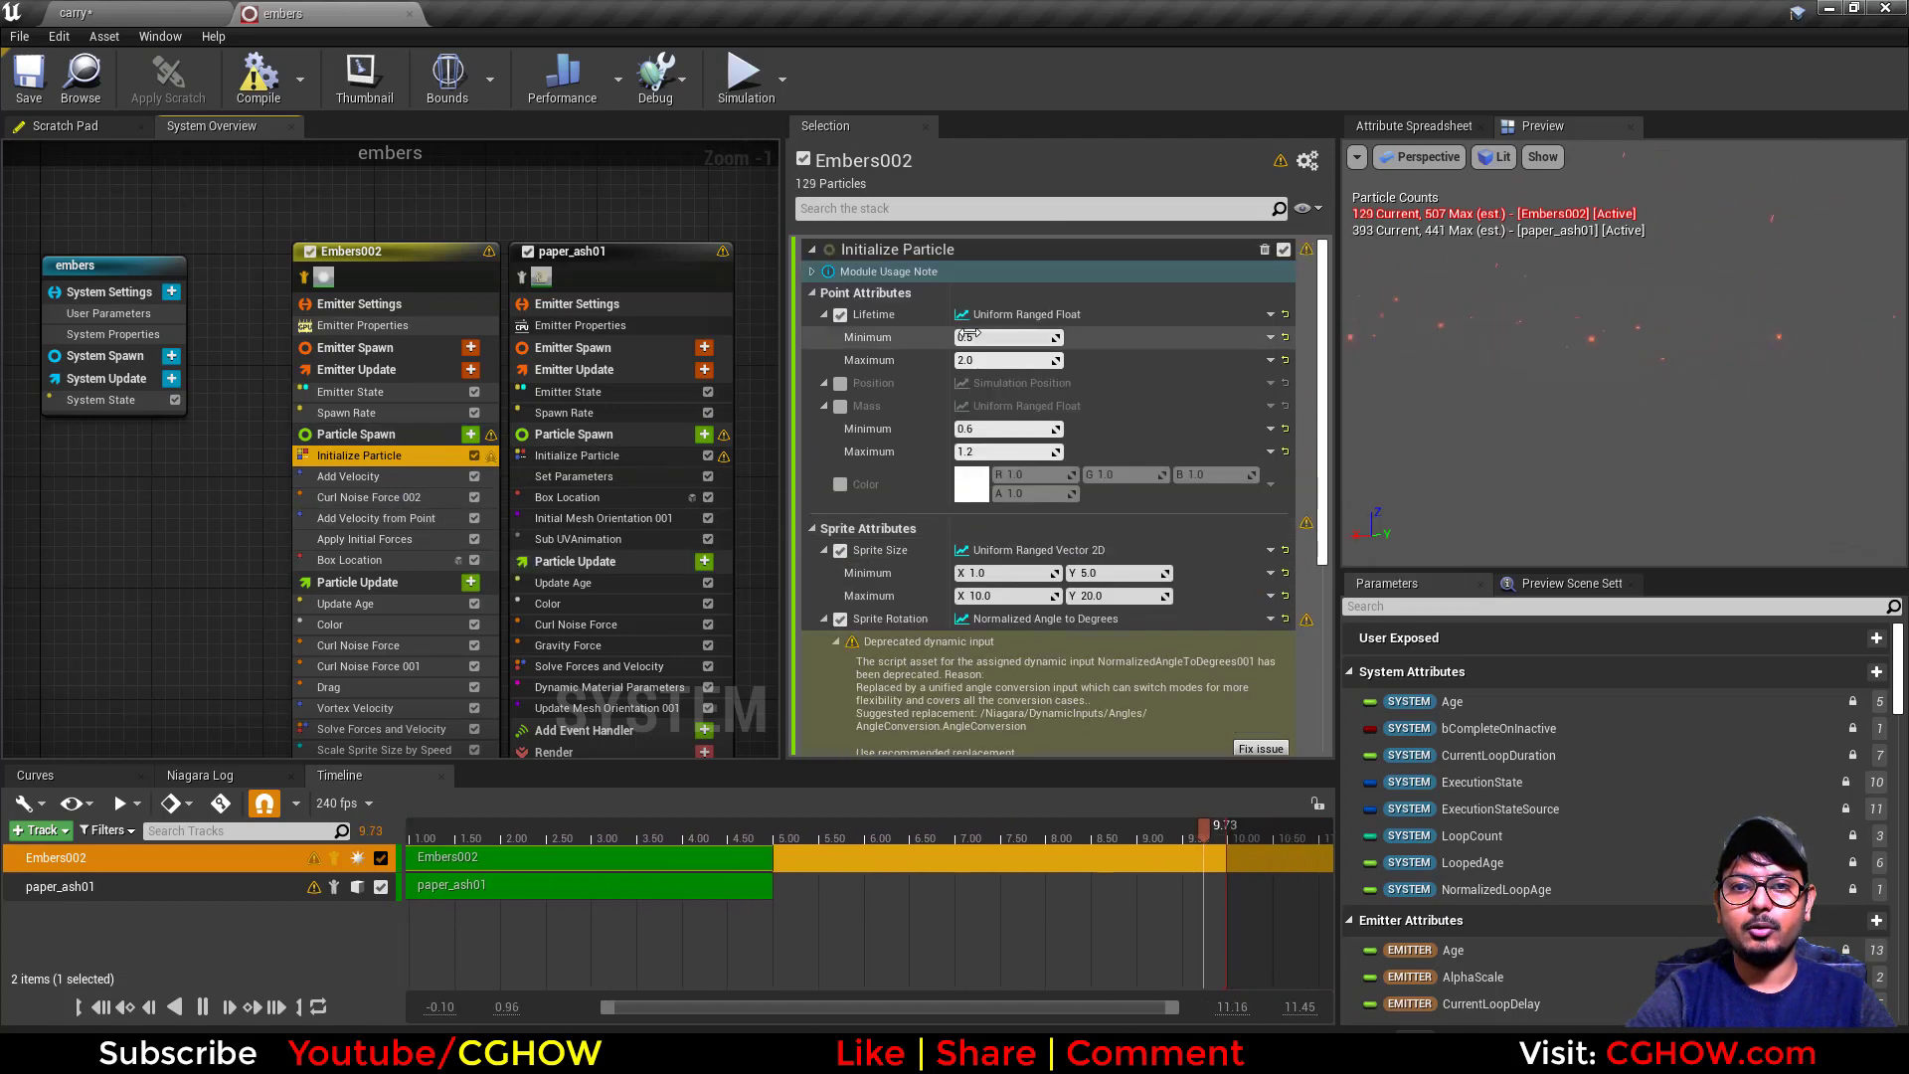
{"action": "scroll", "coordinate": [1048, 678], "scroll_direction": "down", "scroll_amount": 4}
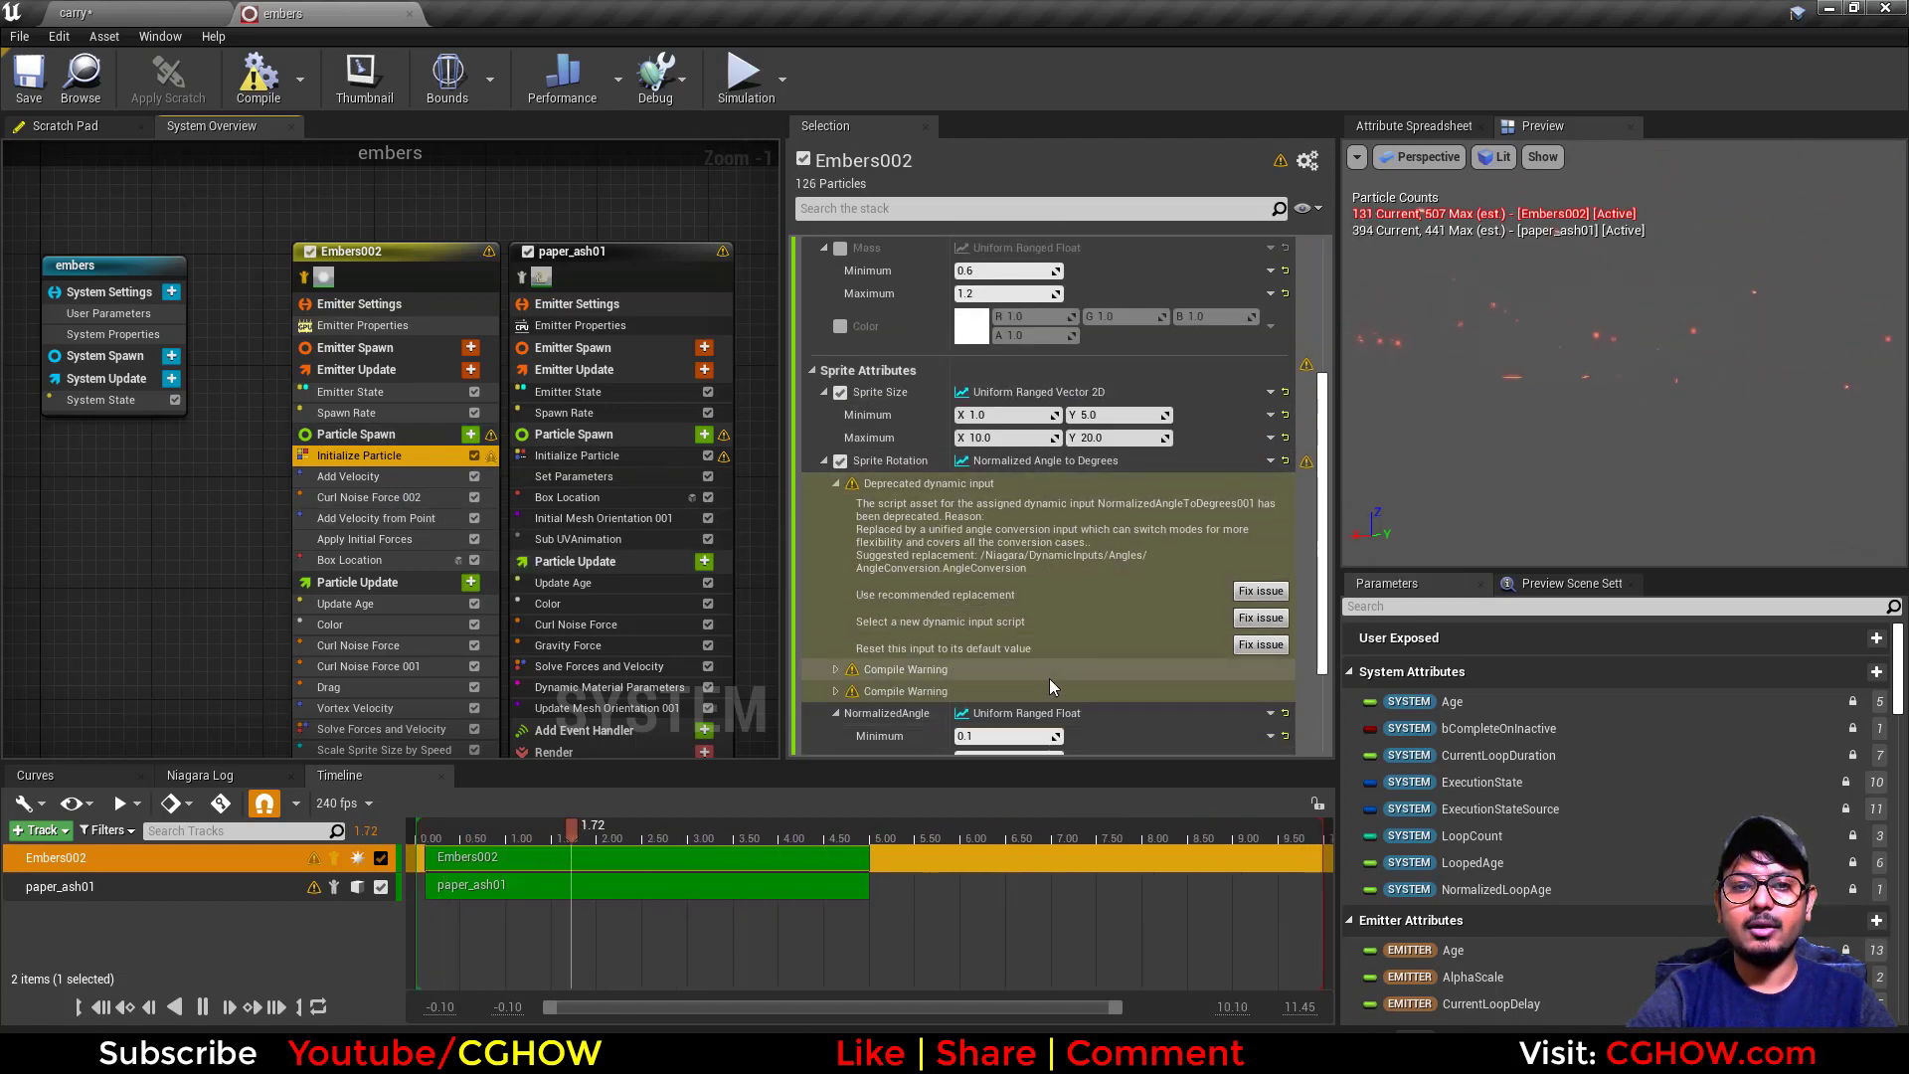
Replace the deprecated Sprite Rotation input in Embers002's Initialize Particle module with Random Range Float.
{"action": "left_click", "coordinate": [1271, 460]}
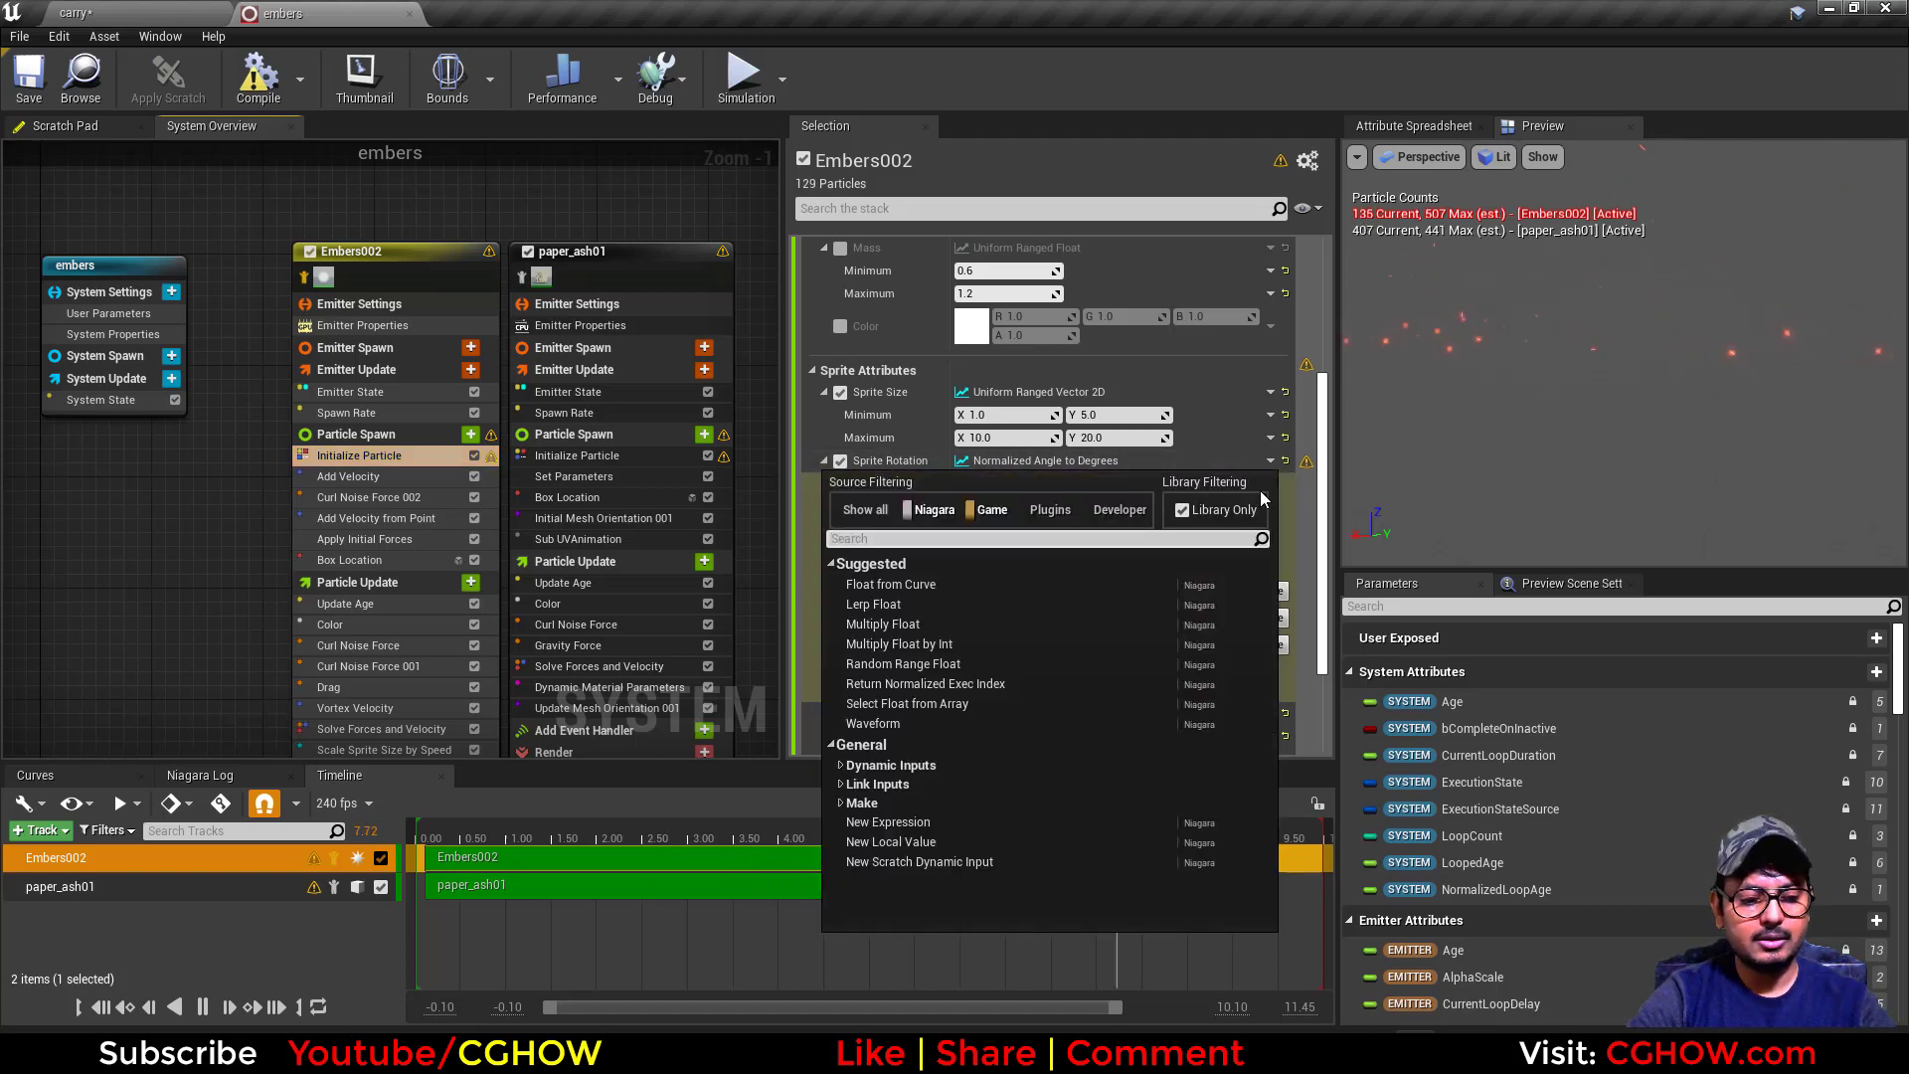
{"action": "type", "text": "uni"}
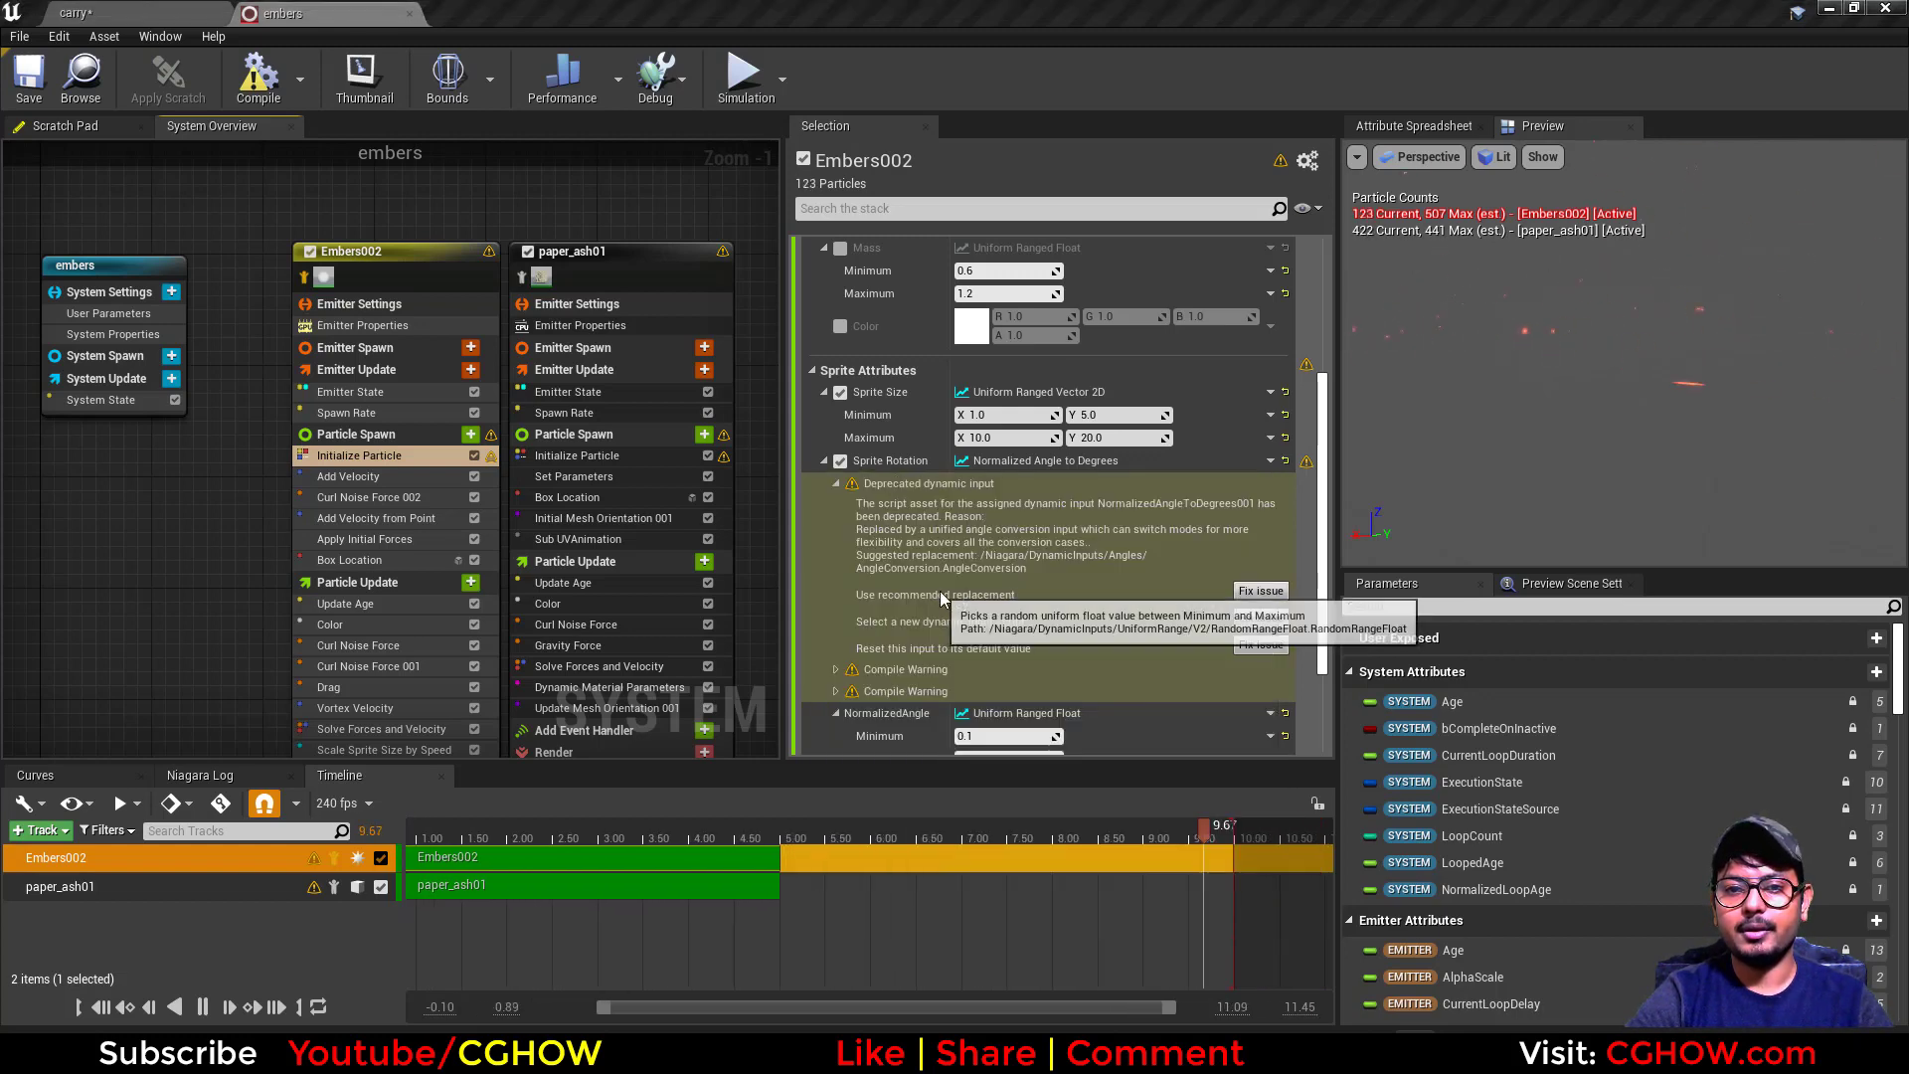
{"action": "left_click", "coordinate": [939, 589]}
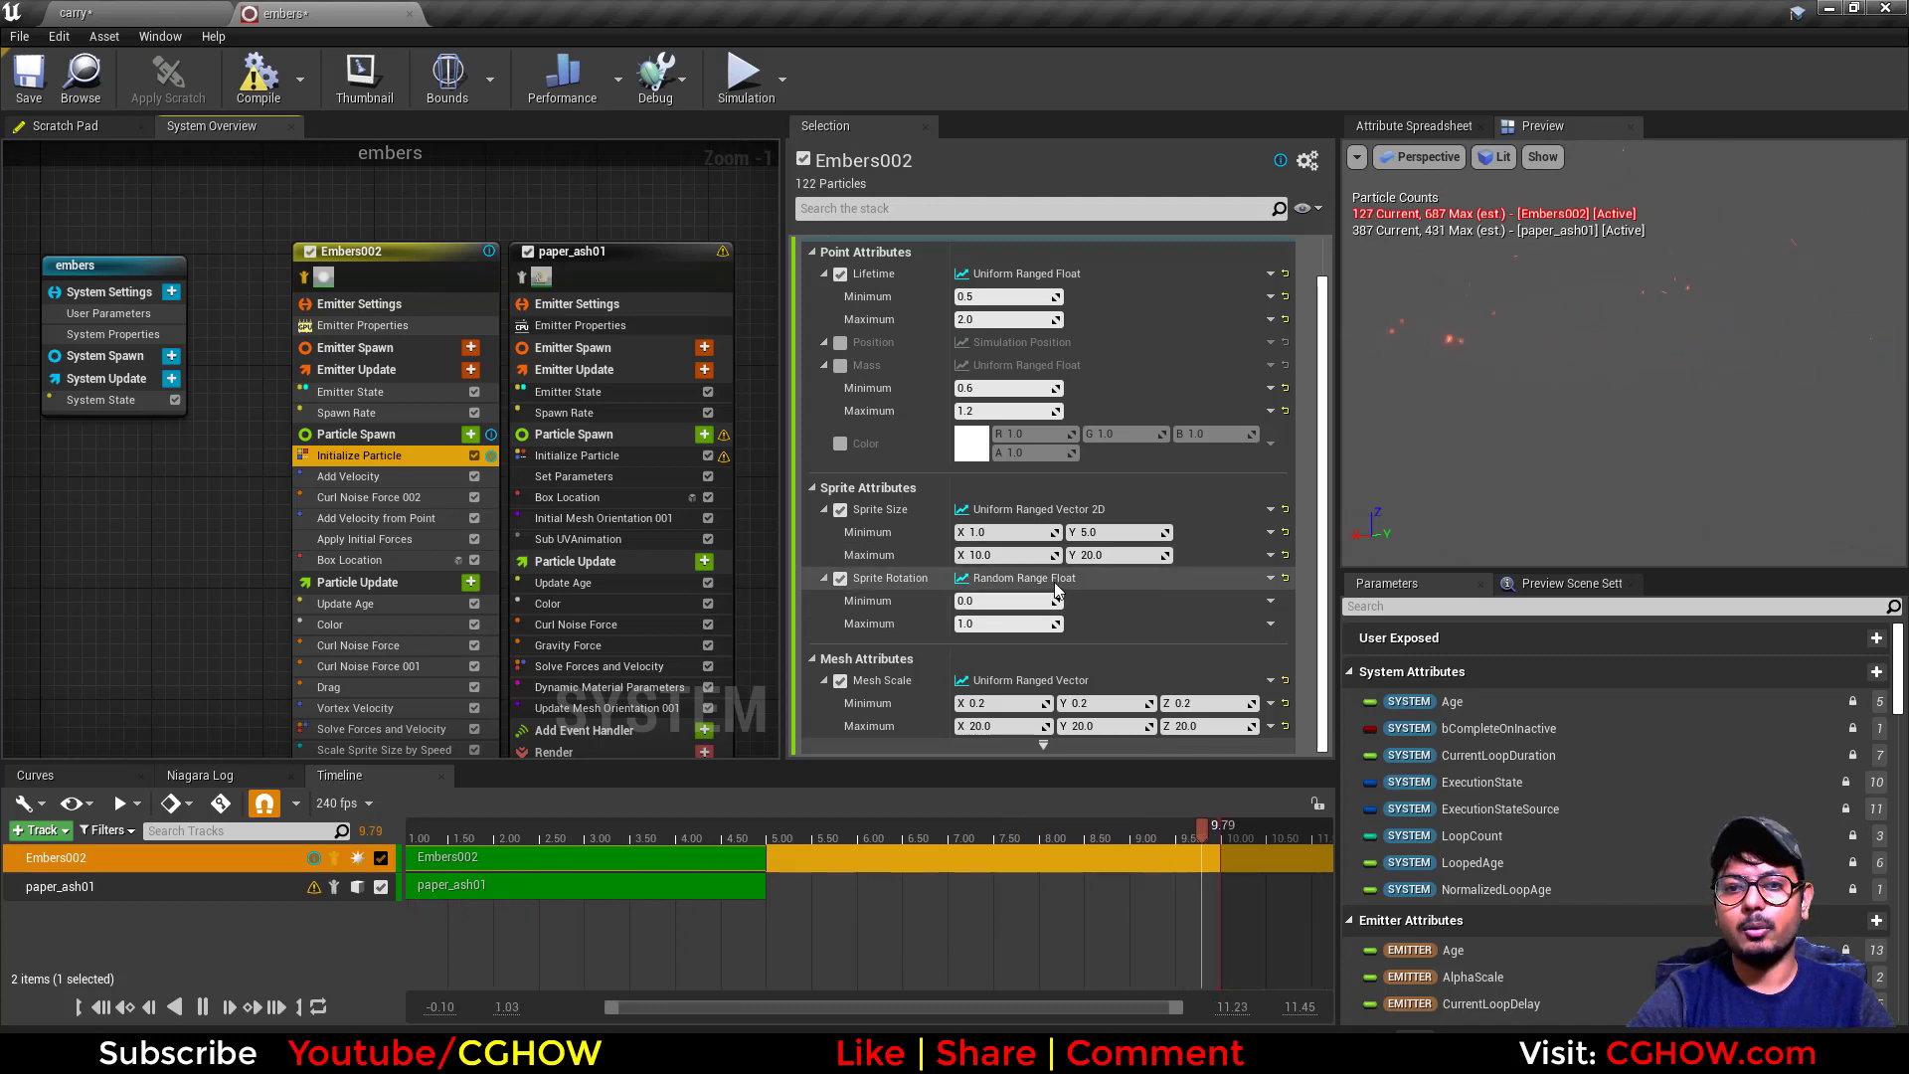
Filter the whole Content folder of the level's project to Niagara systems, browse the effects, and clear the filter.
{"action": "left_click", "coordinate": [192, 8]}
{"action": "left_click", "coordinate": [75, 730]}
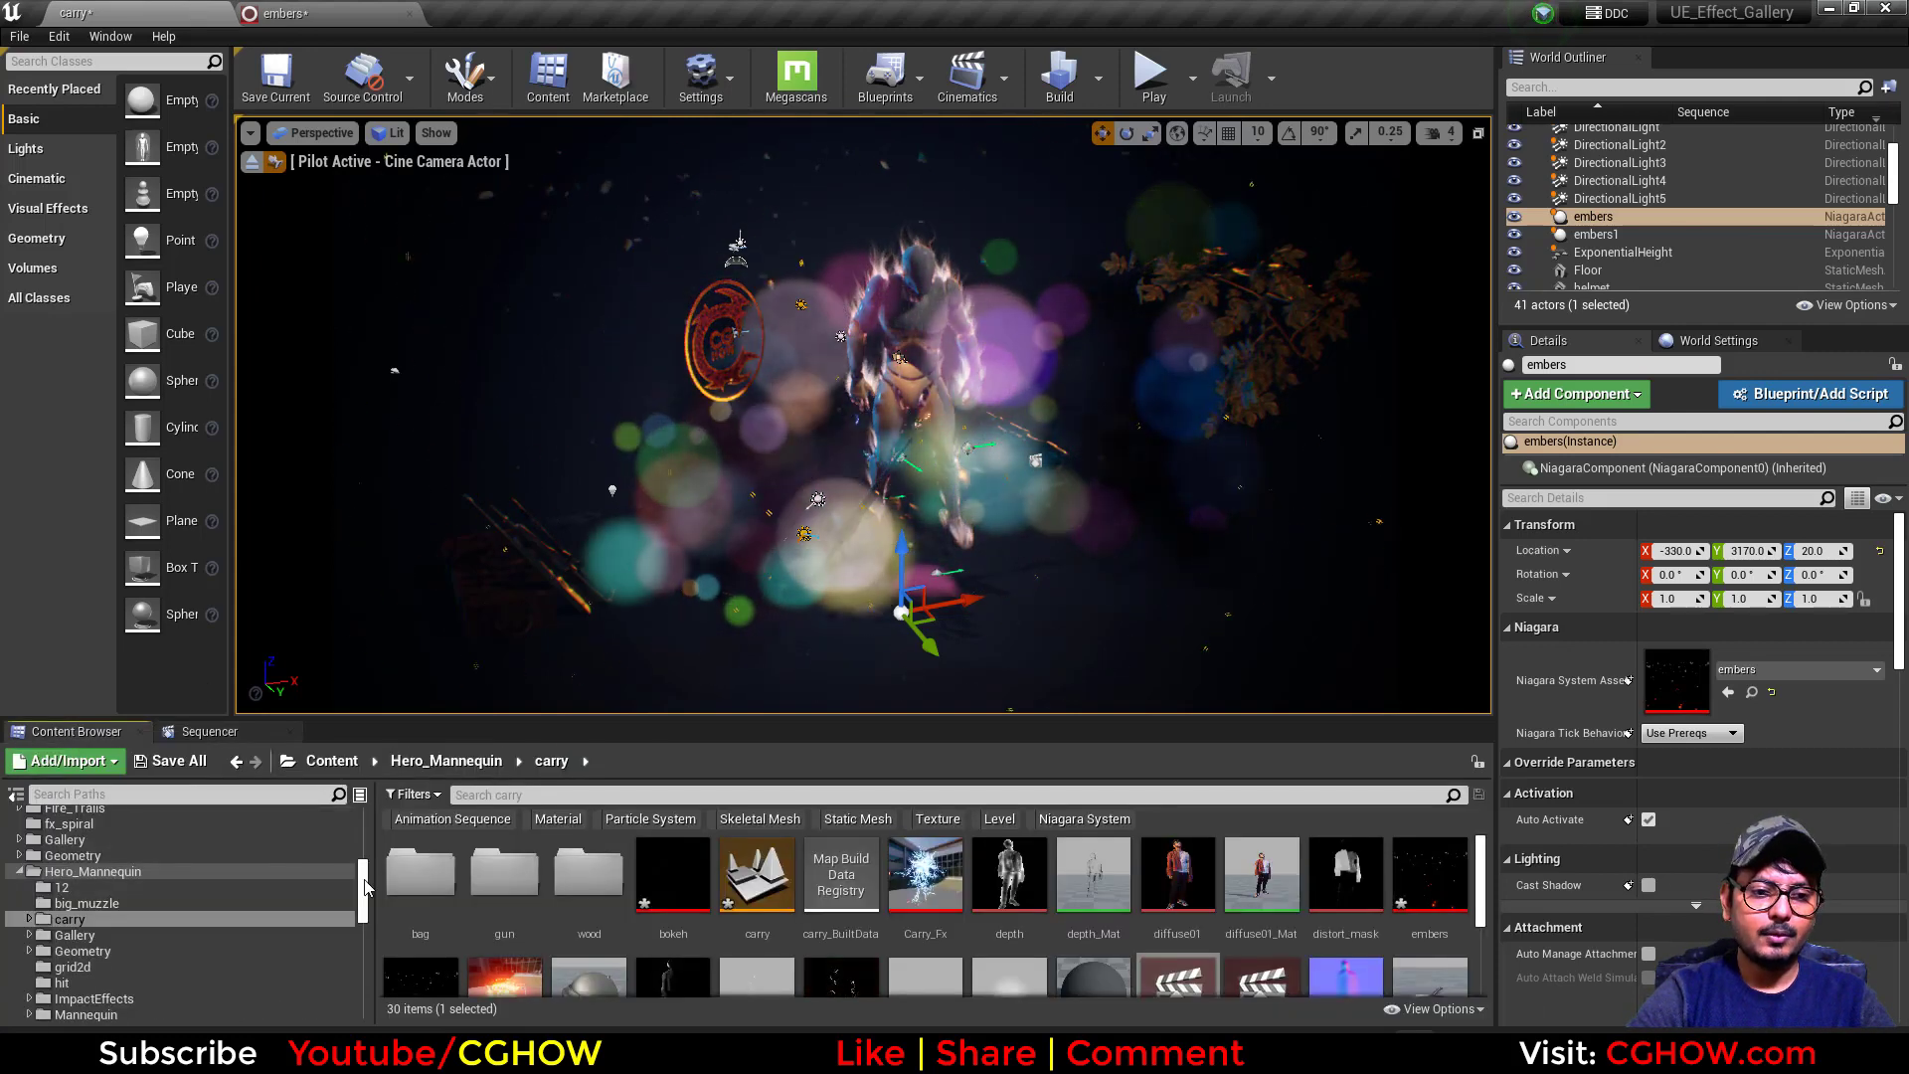
{"action": "left_click_drag", "start_coordinate": [365, 888], "coordinate": [360, 807]}
{"action": "left_click", "coordinate": [118, 822]}
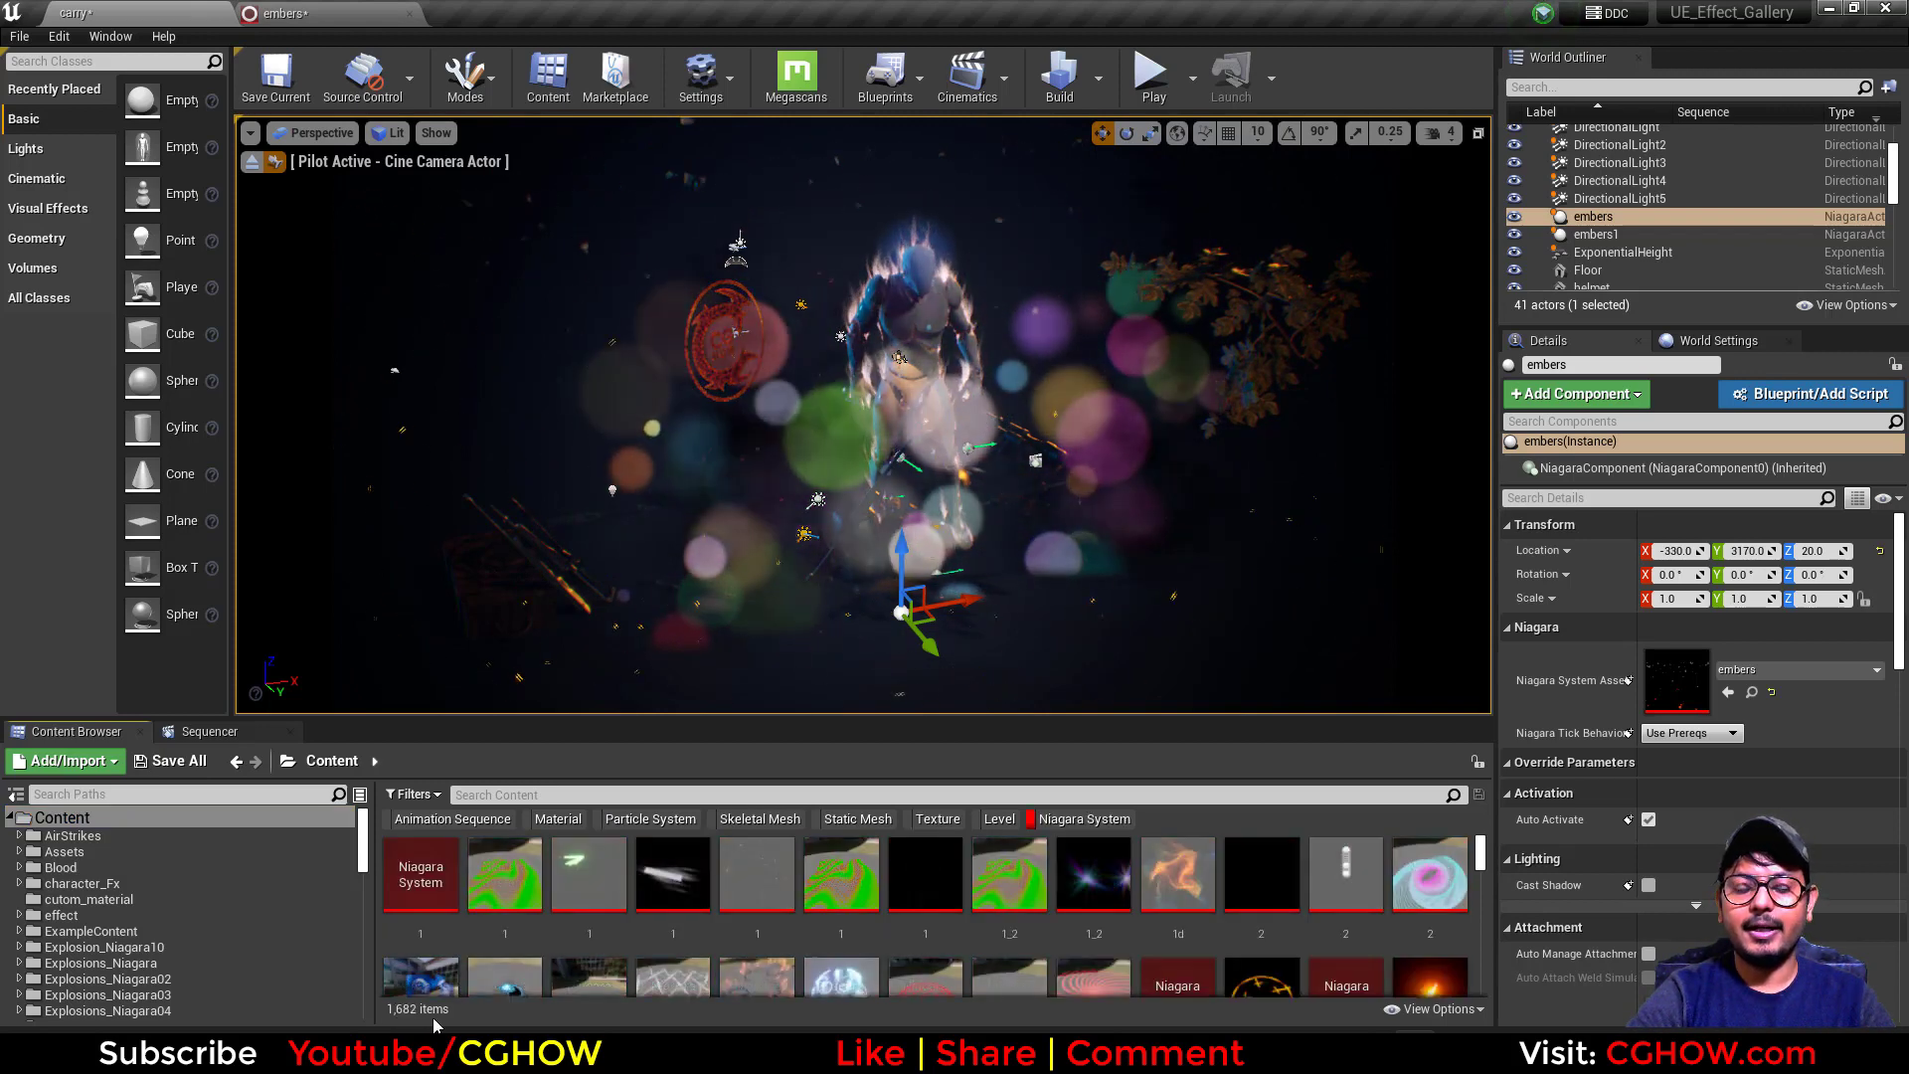
{"action": "scroll", "coordinate": [951, 908], "scroll_direction": "down", "scroll_amount": 3}
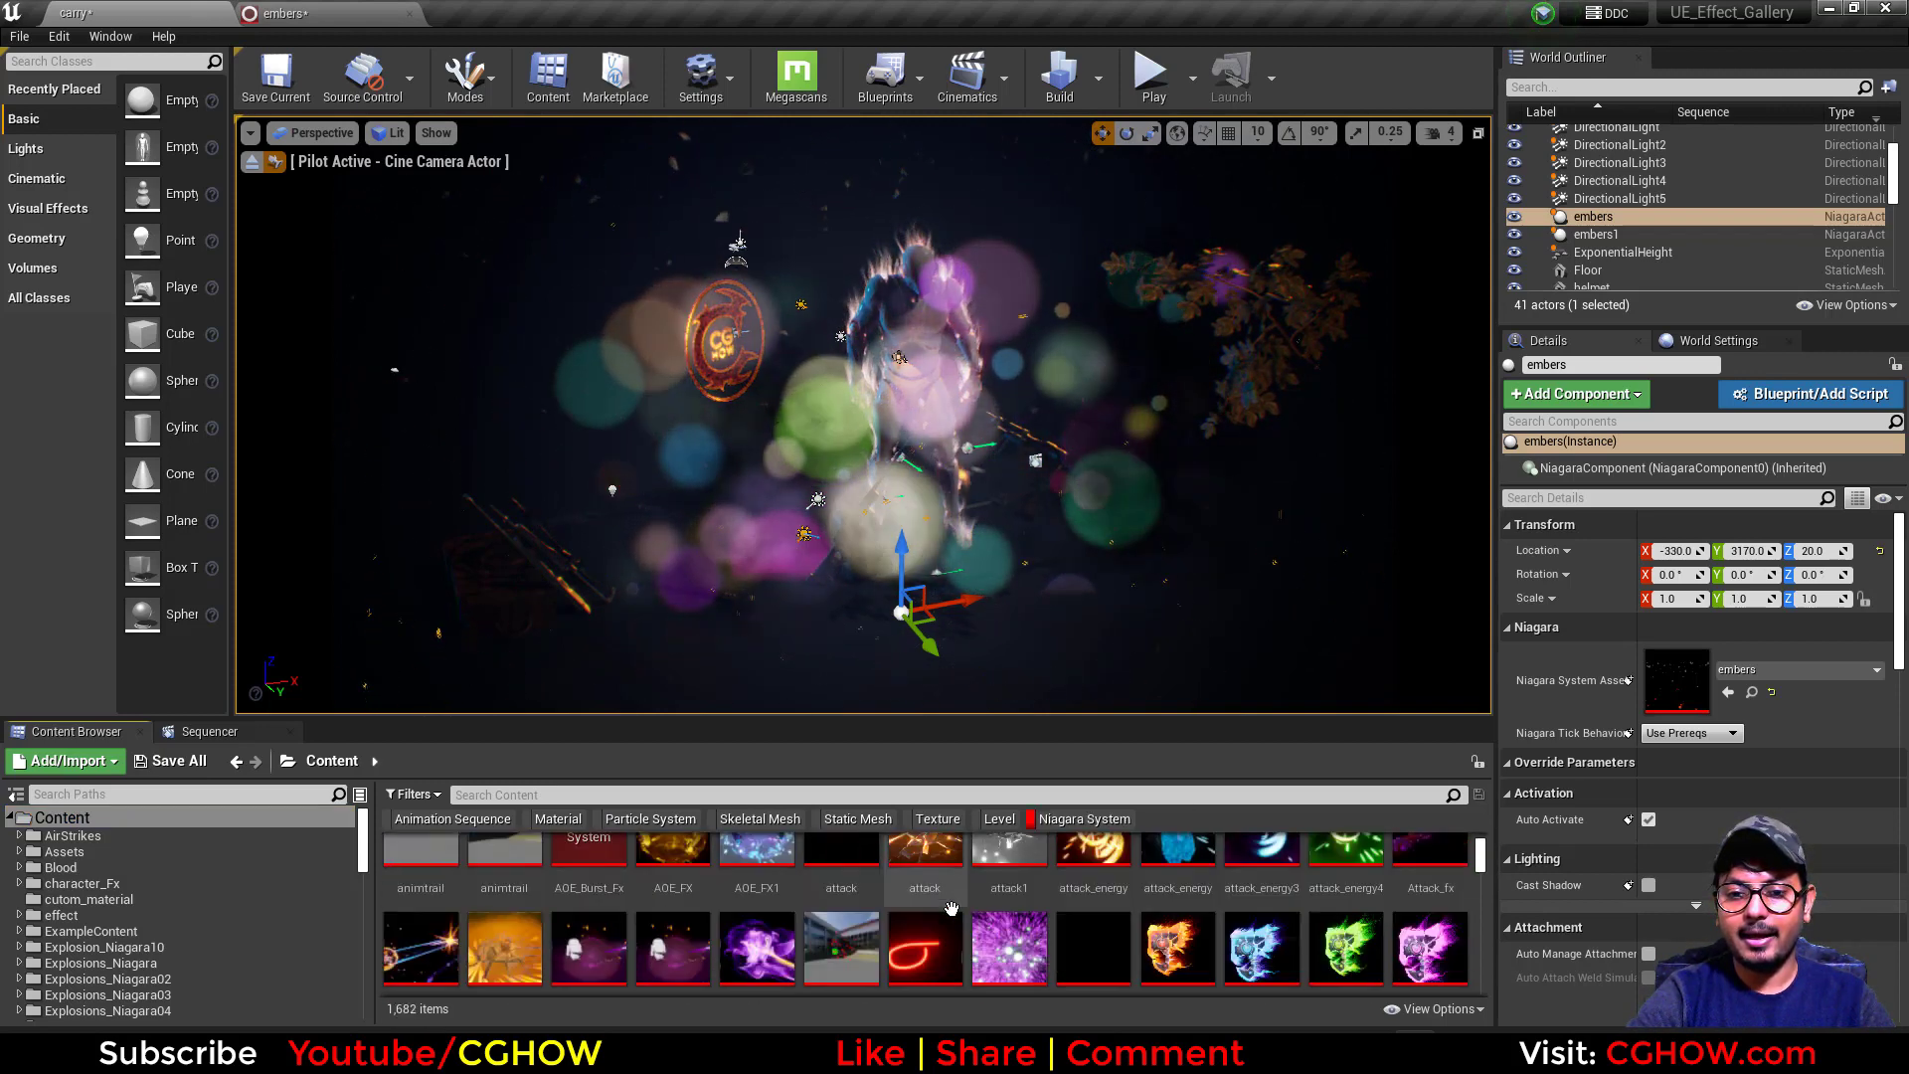
{"action": "scroll", "coordinate": [795, 913], "scroll_direction": "down", "scroll_amount": 1}
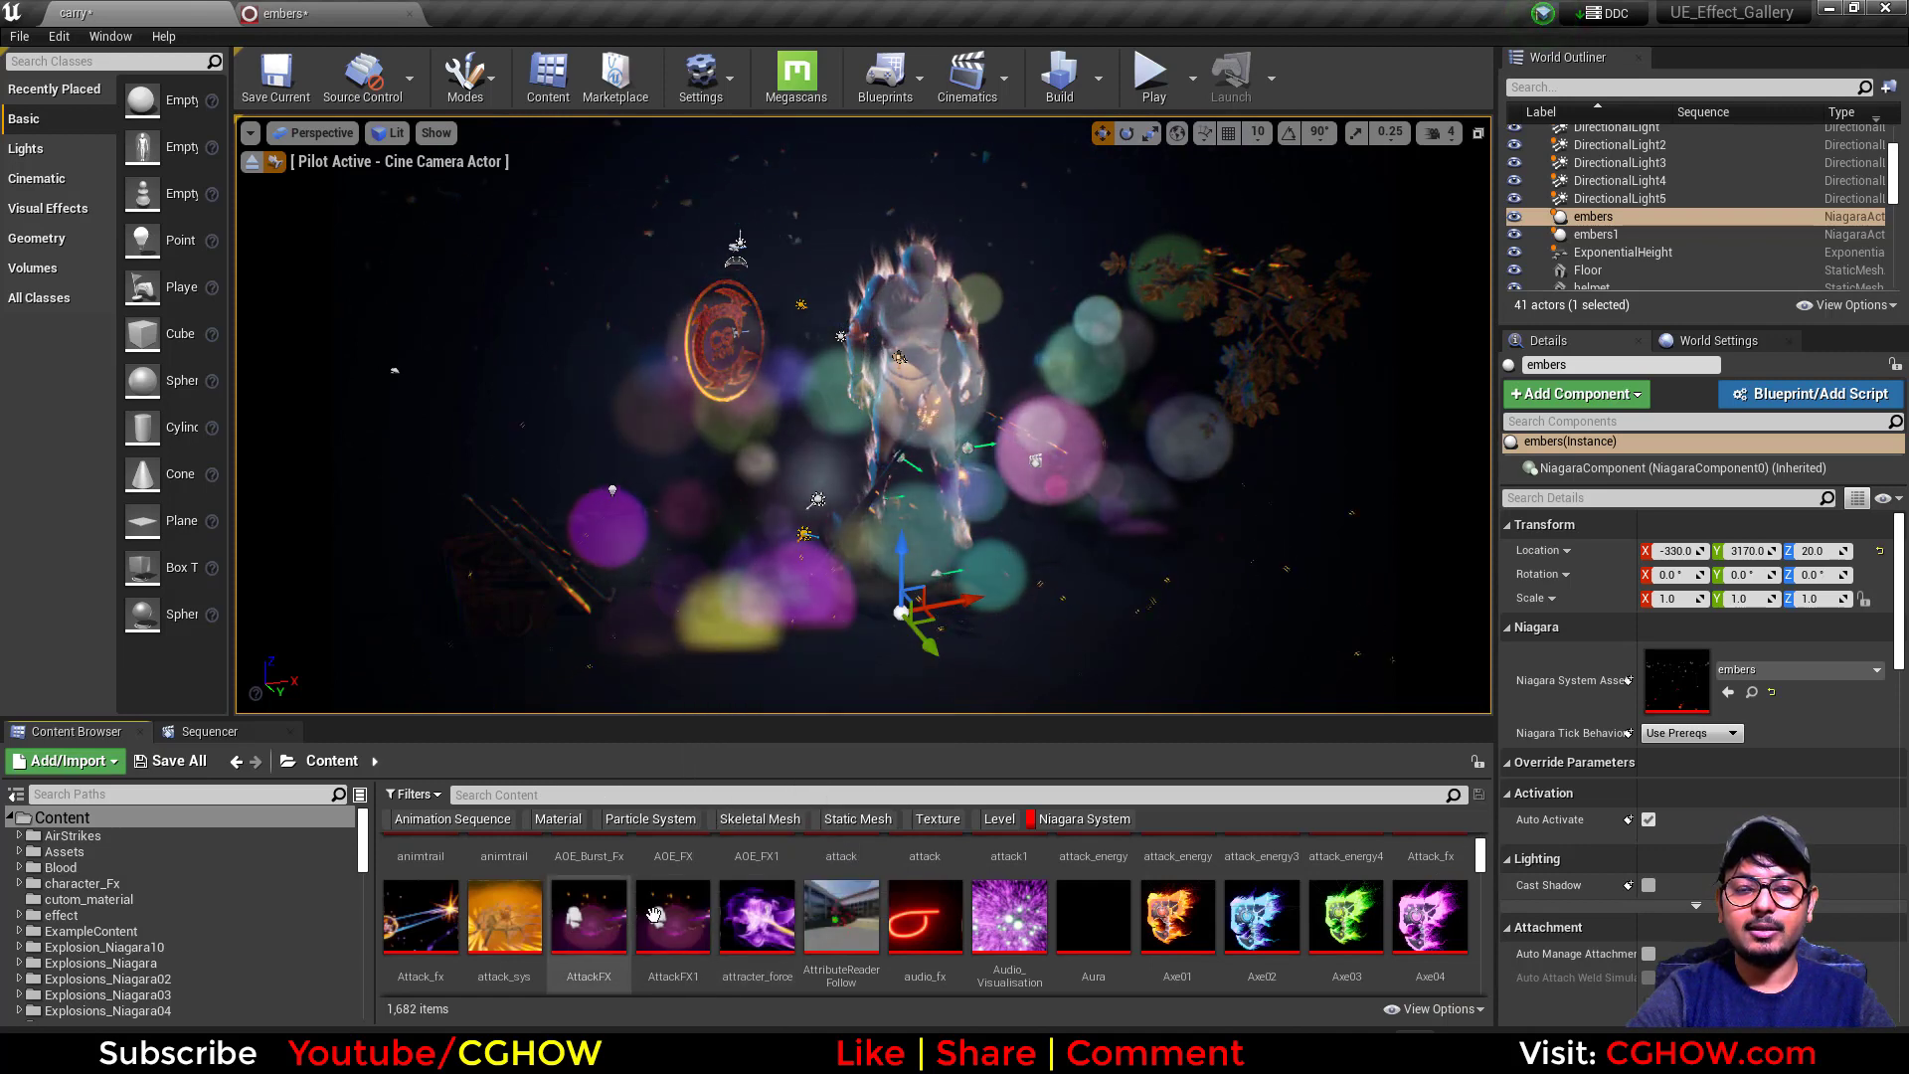
{"action": "mouse_move", "coordinate": [660, 911]}
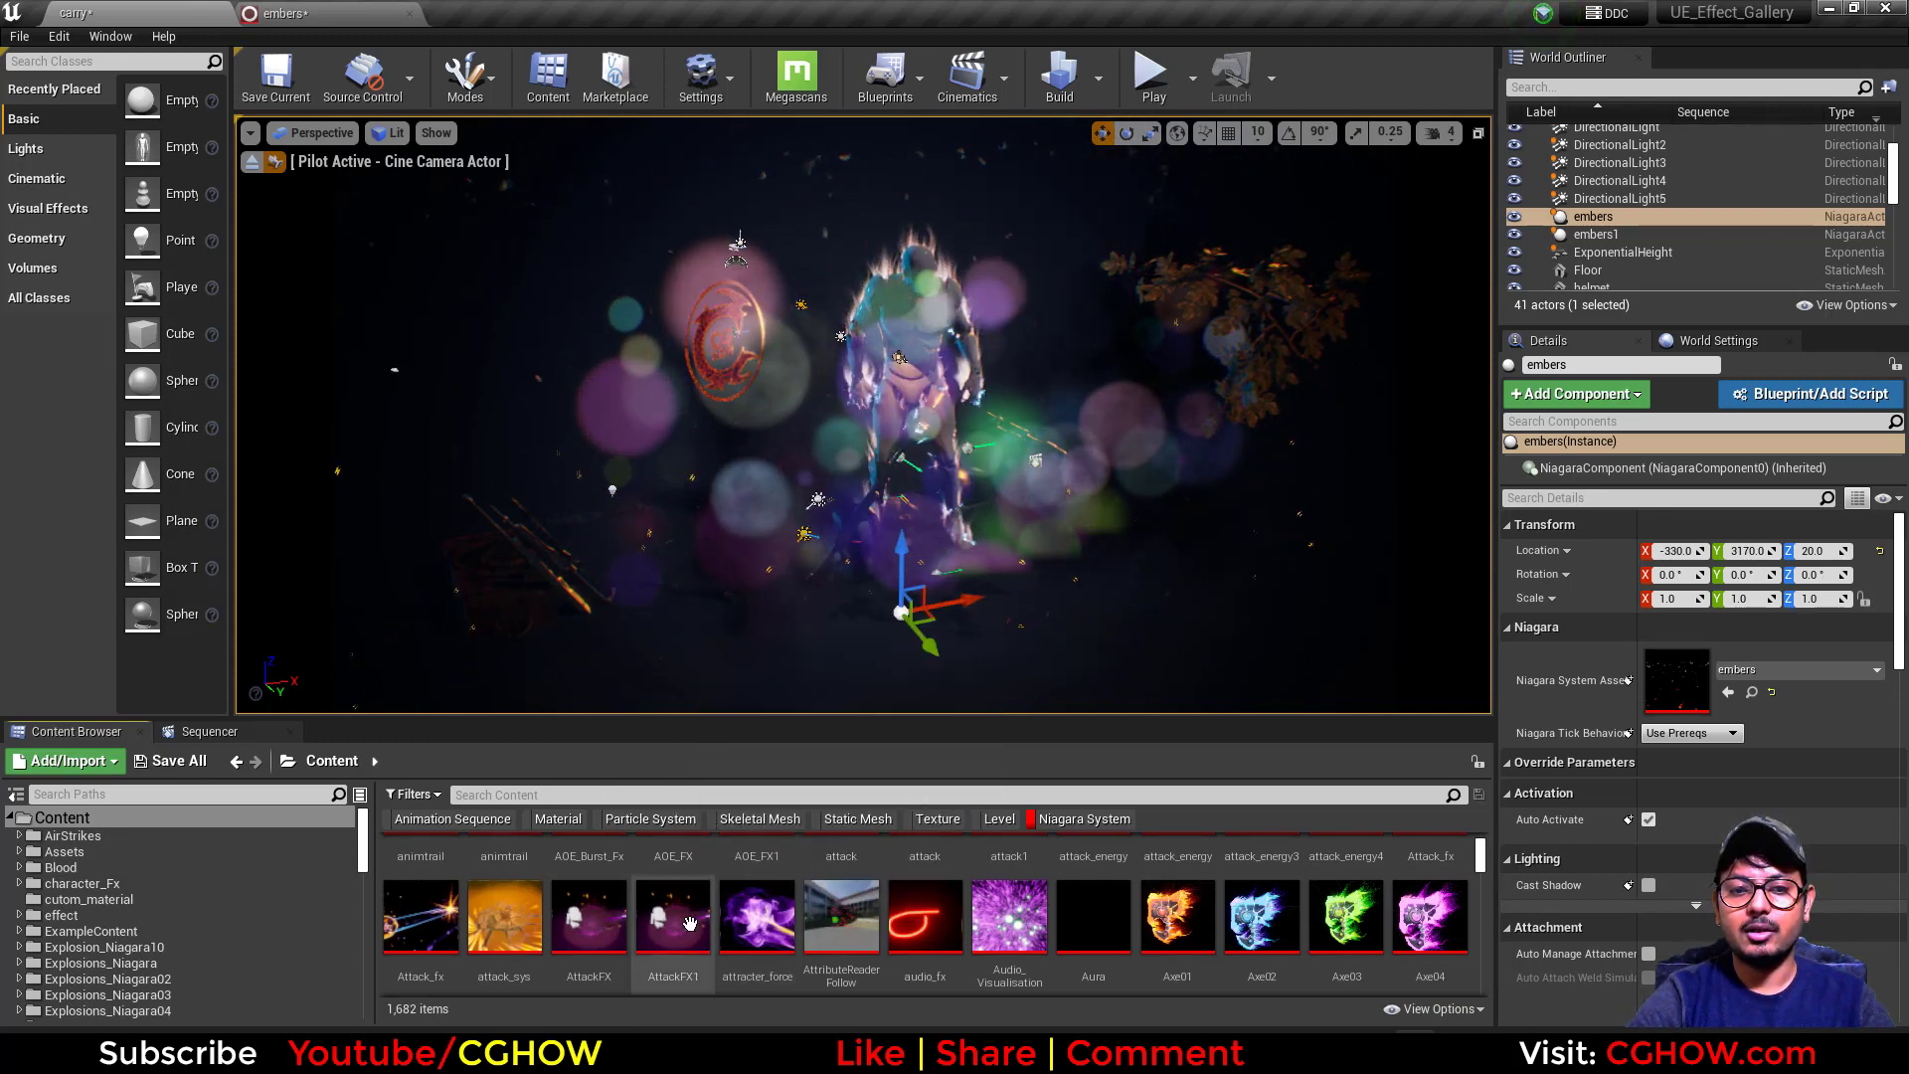
{"action": "scroll", "coordinate": [690, 920], "scroll_direction": "down", "scroll_amount": 5}
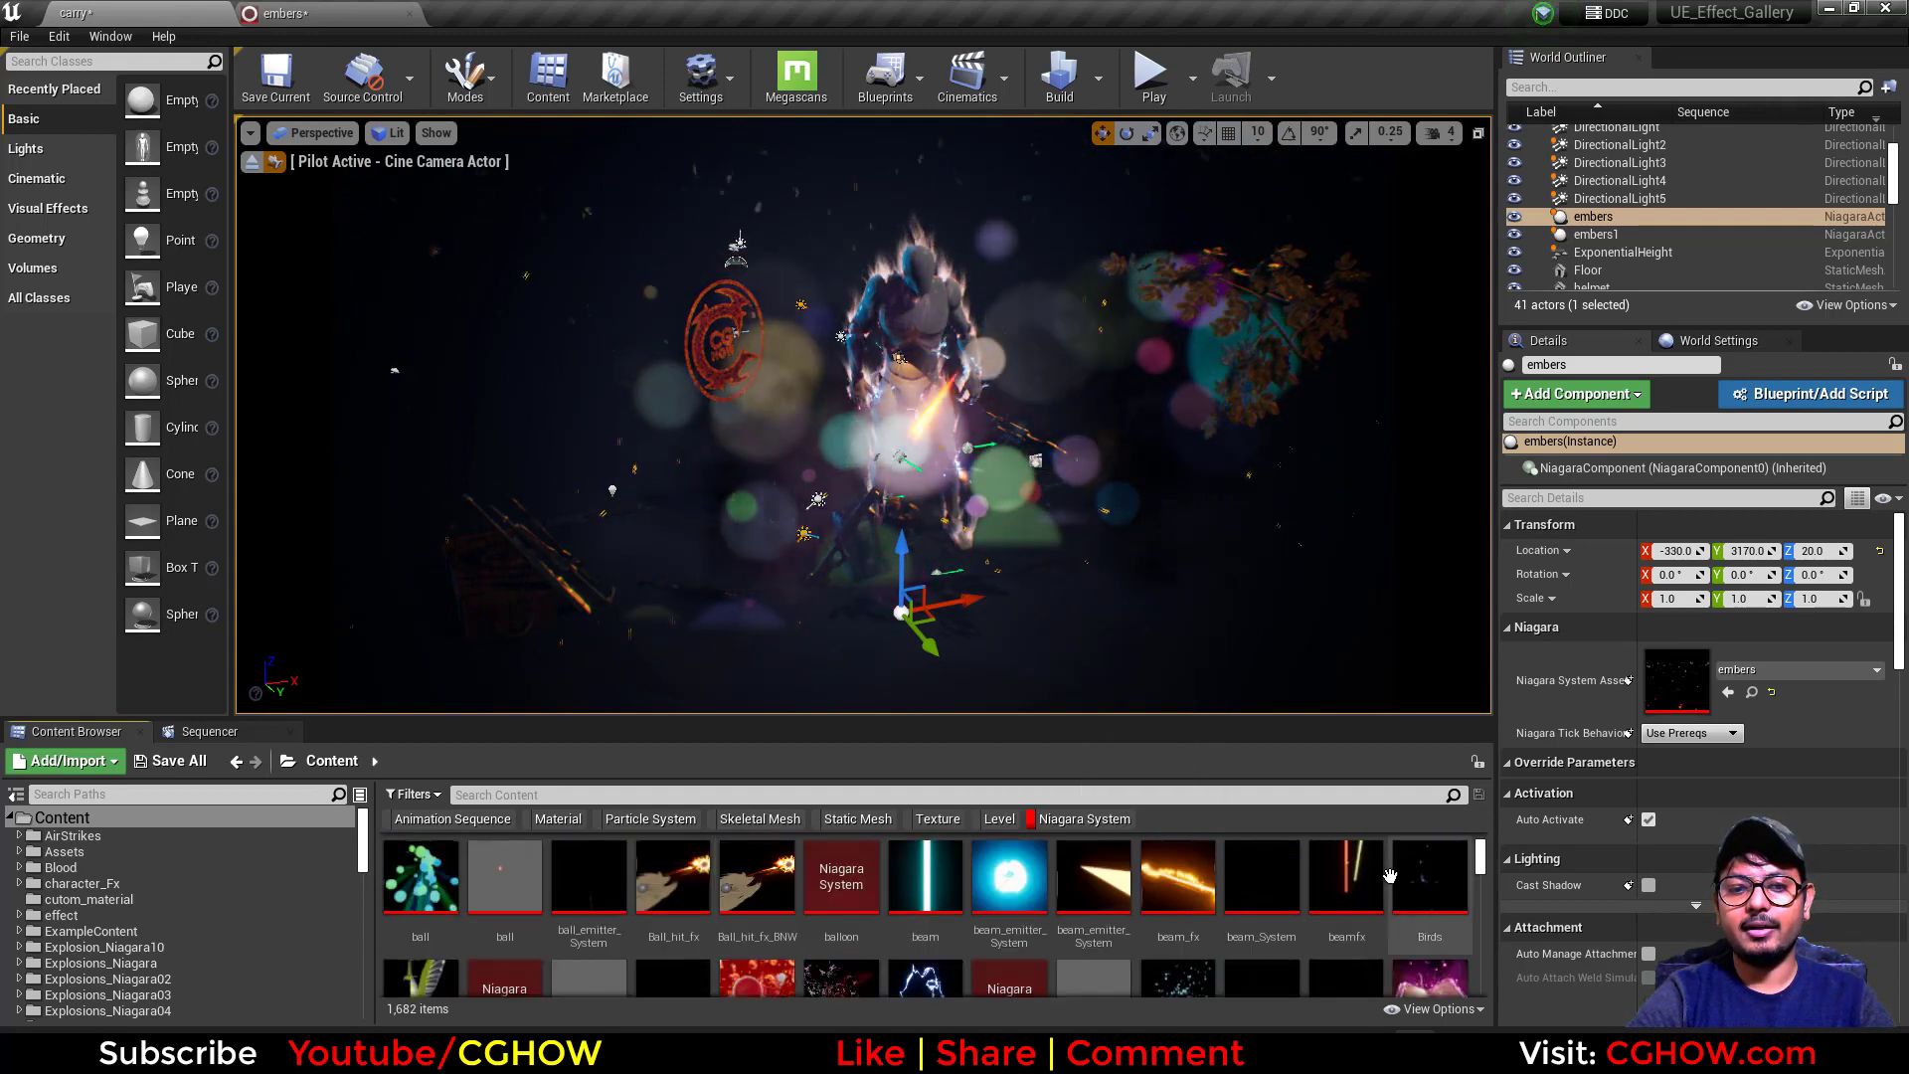
{"action": "scroll", "coordinate": [1390, 875], "scroll_direction": "down", "scroll_amount": 2}
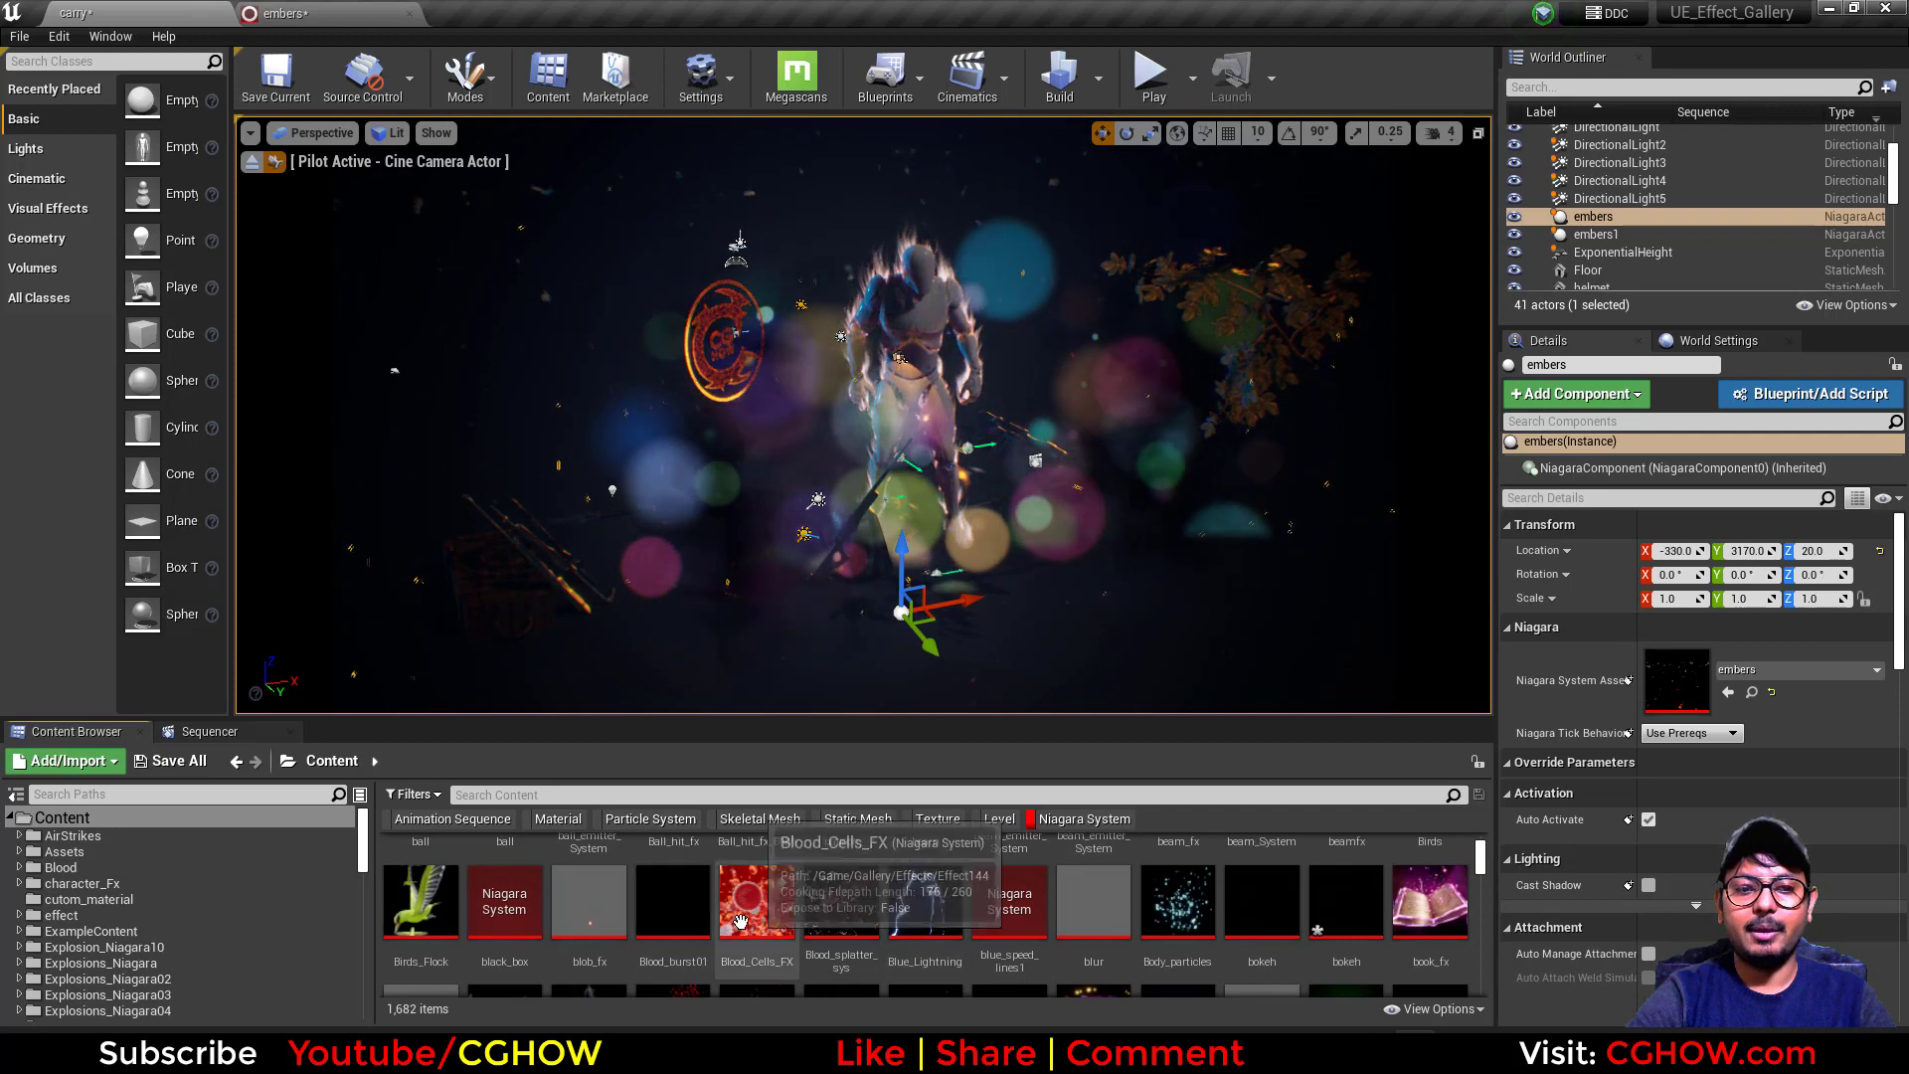
{"action": "scroll", "coordinate": [776, 885], "scroll_direction": "up", "scroll_amount": 2}
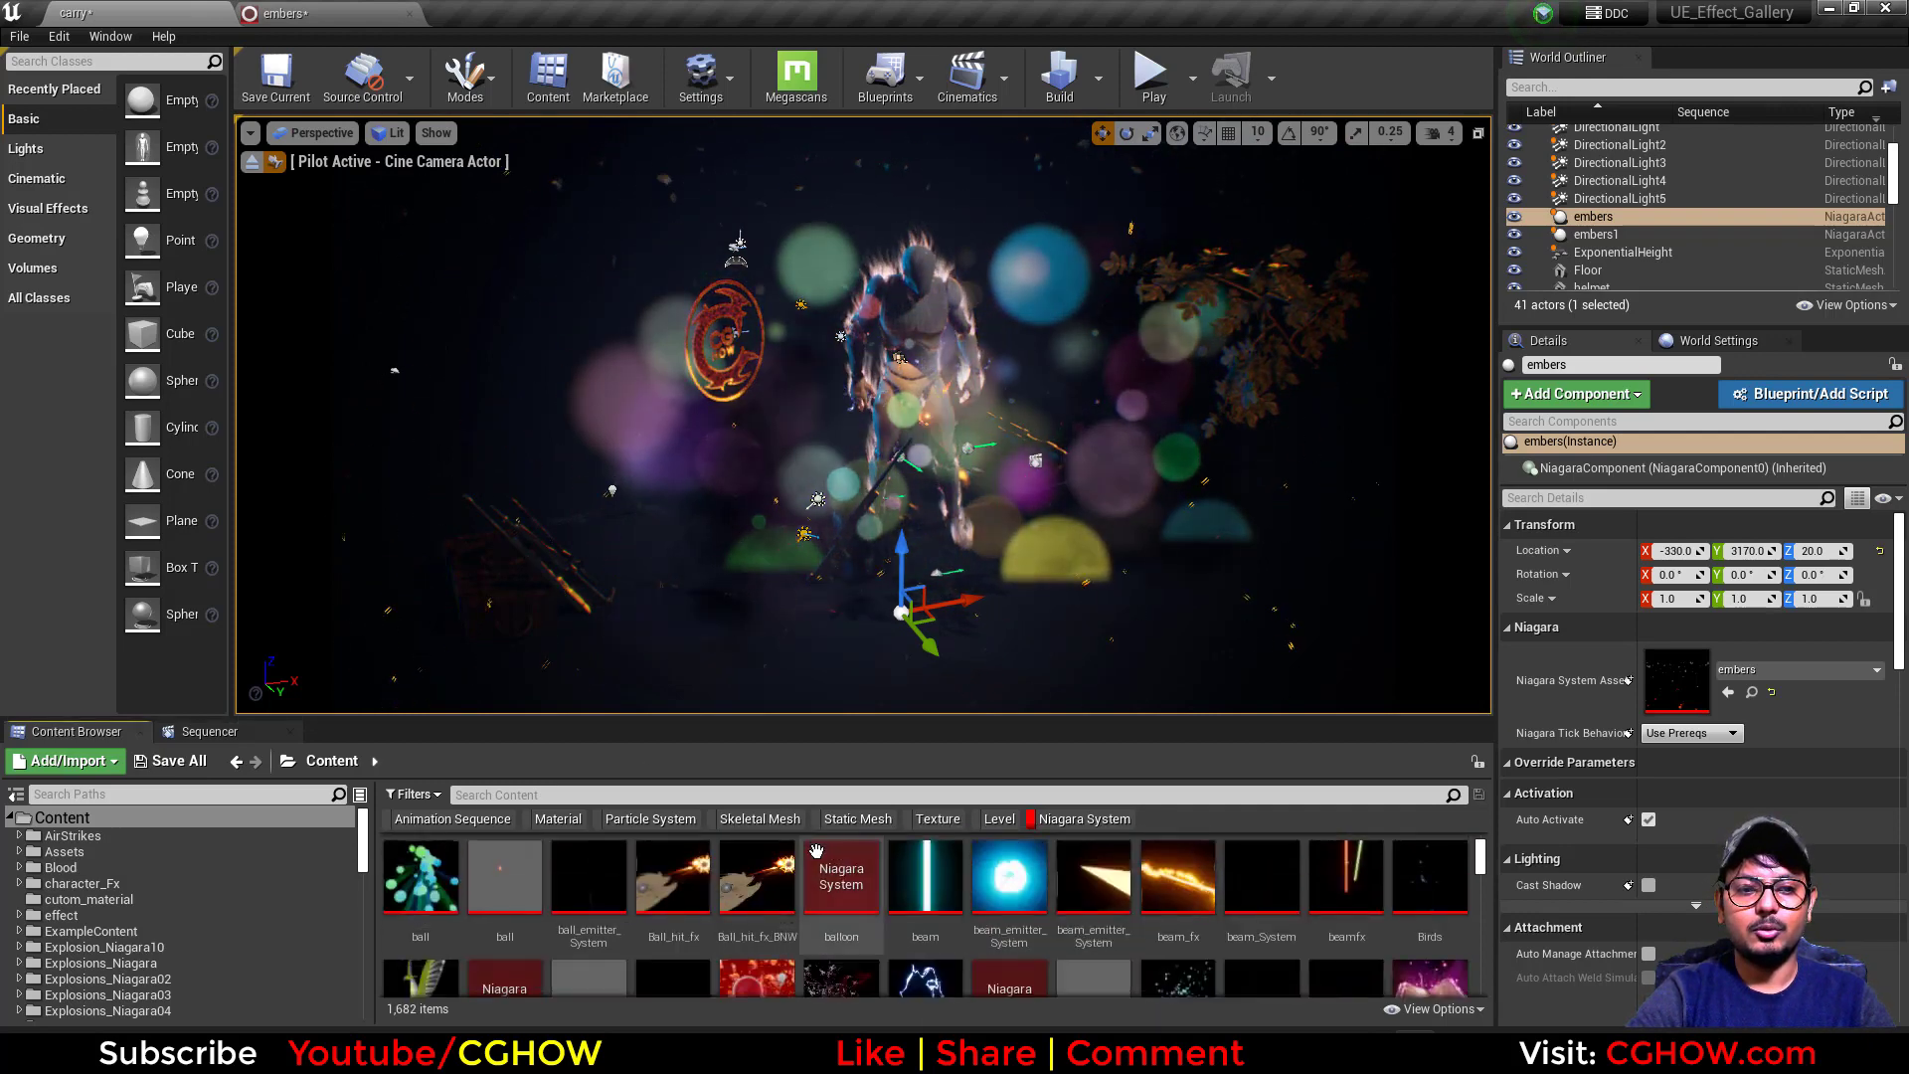
{"action": "scroll", "coordinate": [817, 851], "scroll_direction": "down", "scroll_amount": 1}
{"action": "left_click", "coordinate": [1074, 819]}
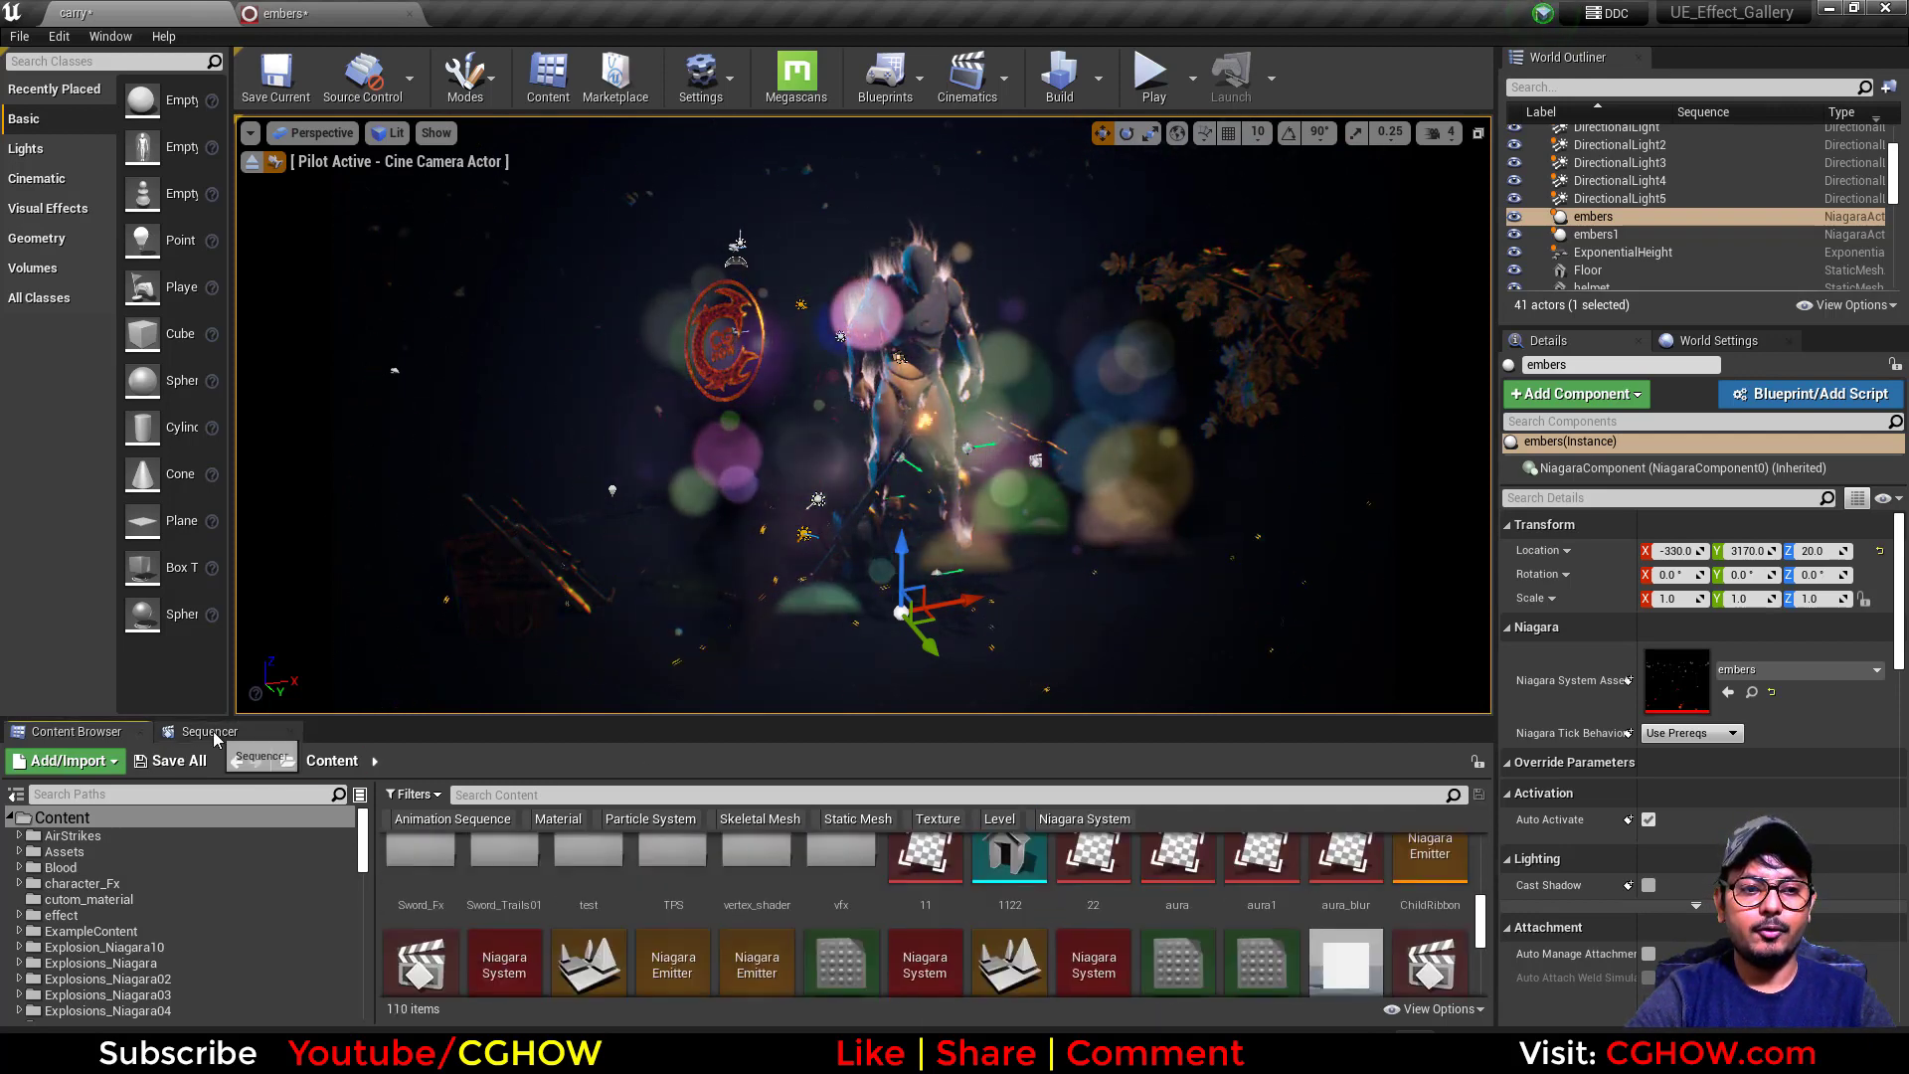
Bring back the level sequence and open the Niagara system used by the level's bokeh actor.
{"action": "left_click", "coordinate": [210, 732]}
{"action": "left_click", "coordinate": [328, 13]}
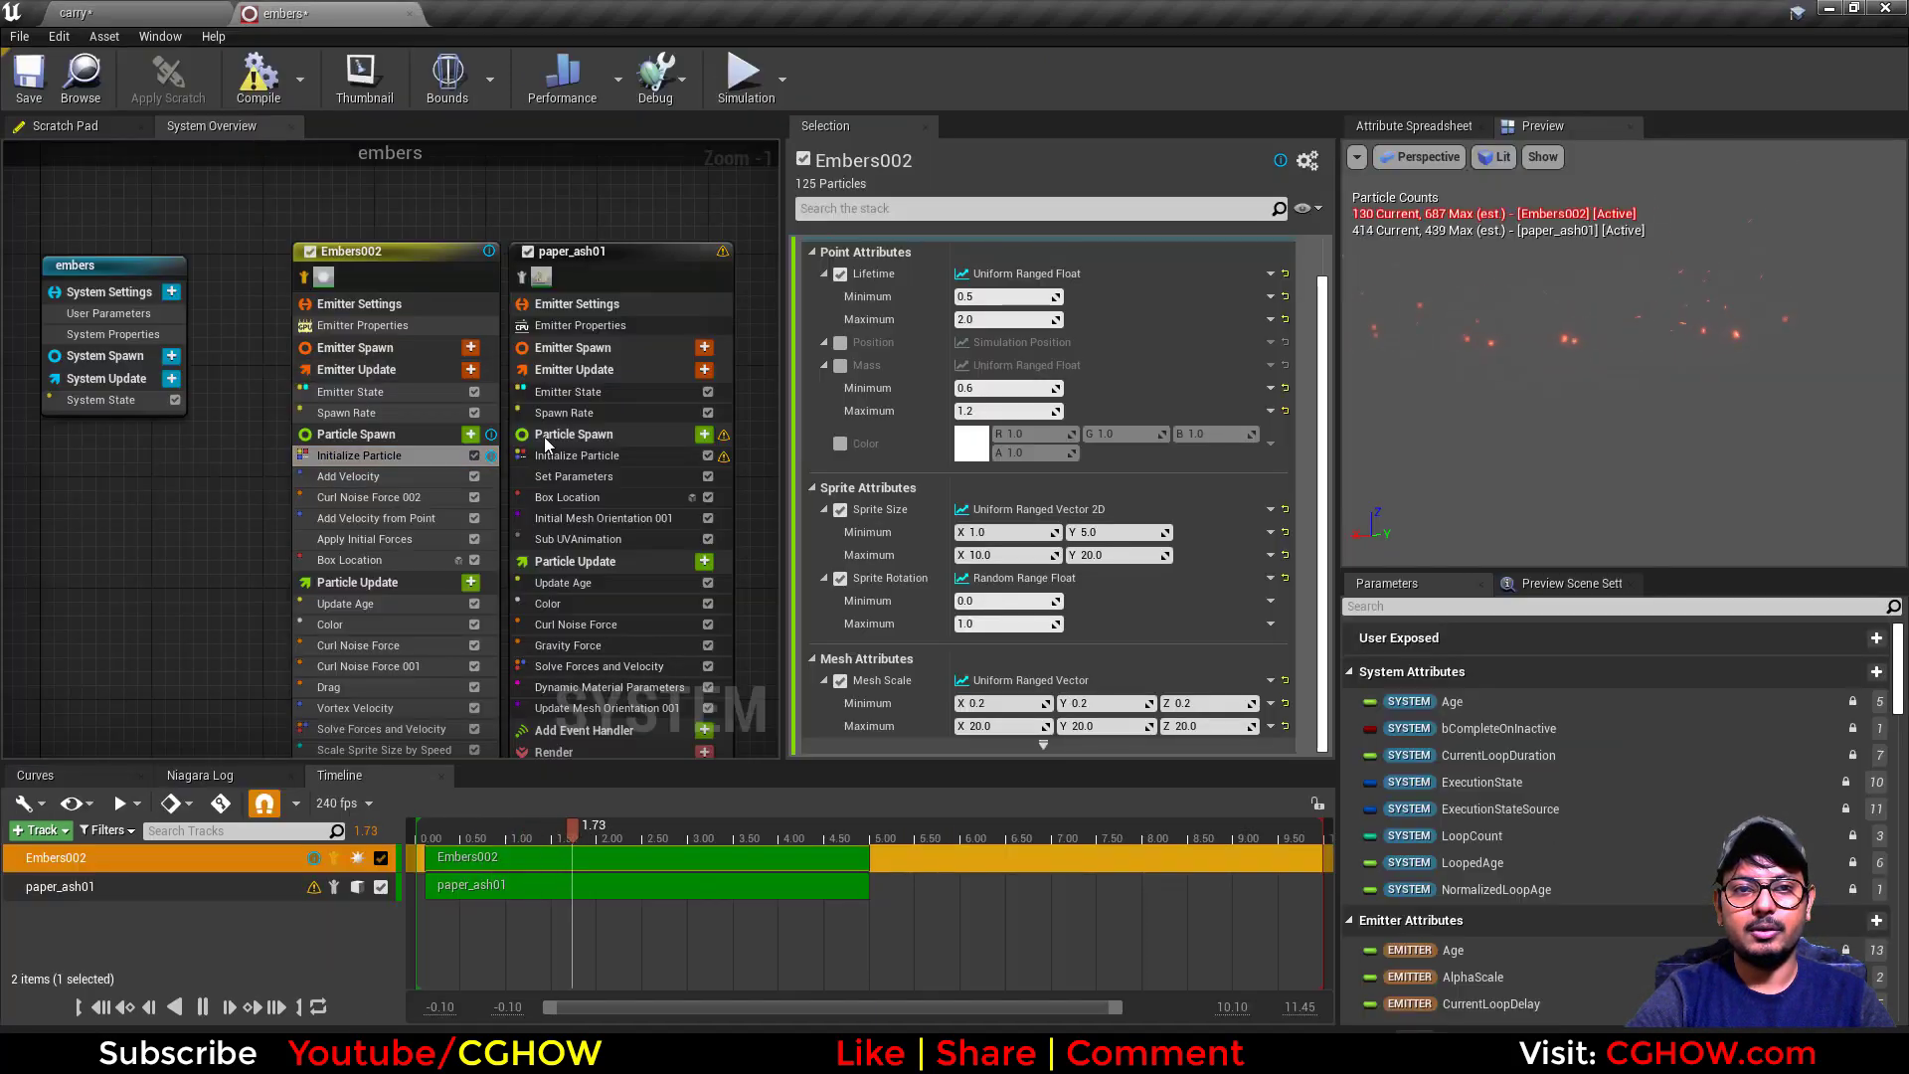
{"action": "left_click", "coordinate": [139, 13]}
{"action": "scroll", "coordinate": [1628, 218], "scroll_direction": "up", "scroll_amount": 5}
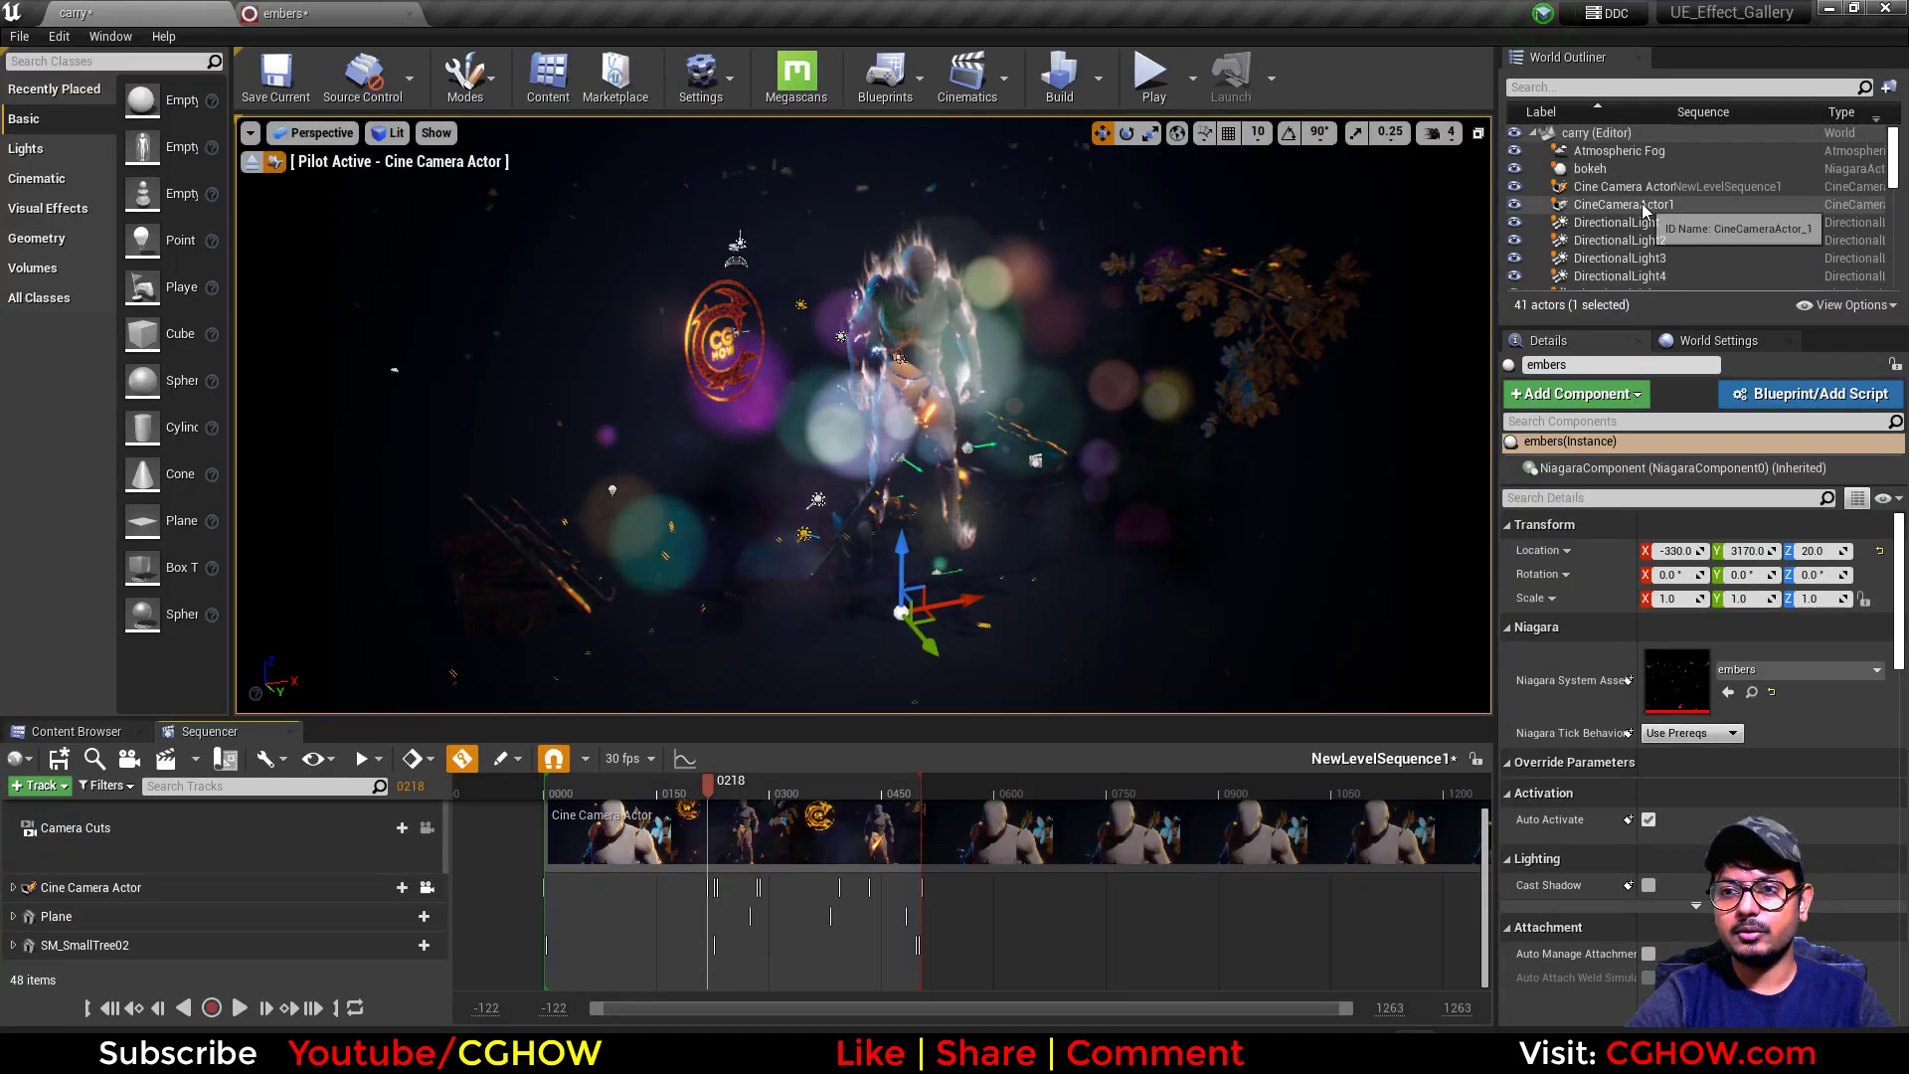
{"action": "left_click", "coordinate": [1591, 169]}
{"action": "double_click", "coordinate": [1664, 678]}
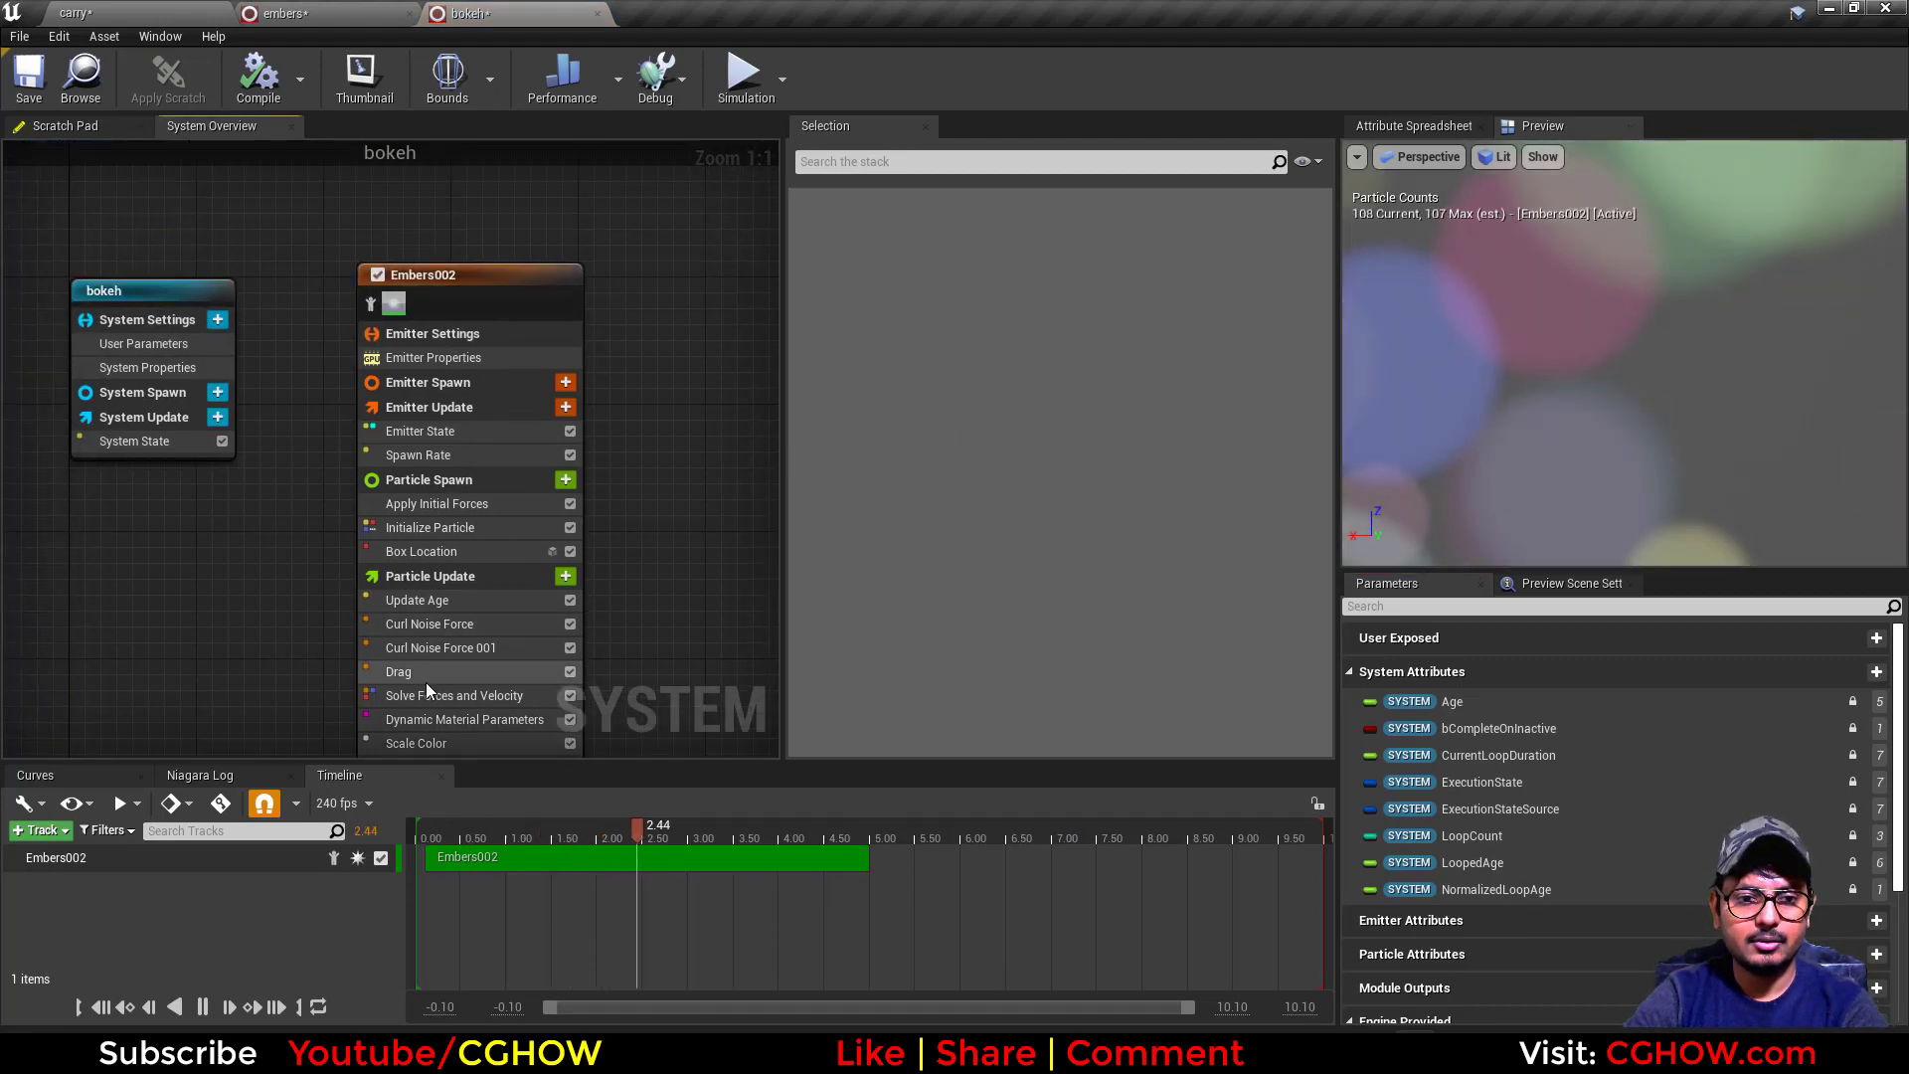
Set Scale RGB X and Y to 1 in the bokeh emitter's Scale Color module and close the bokeh system.
{"action": "left_click", "coordinate": [433, 743]}
{"action": "left_click", "coordinate": [1012, 298]}
{"action": "type", "text": "1"}
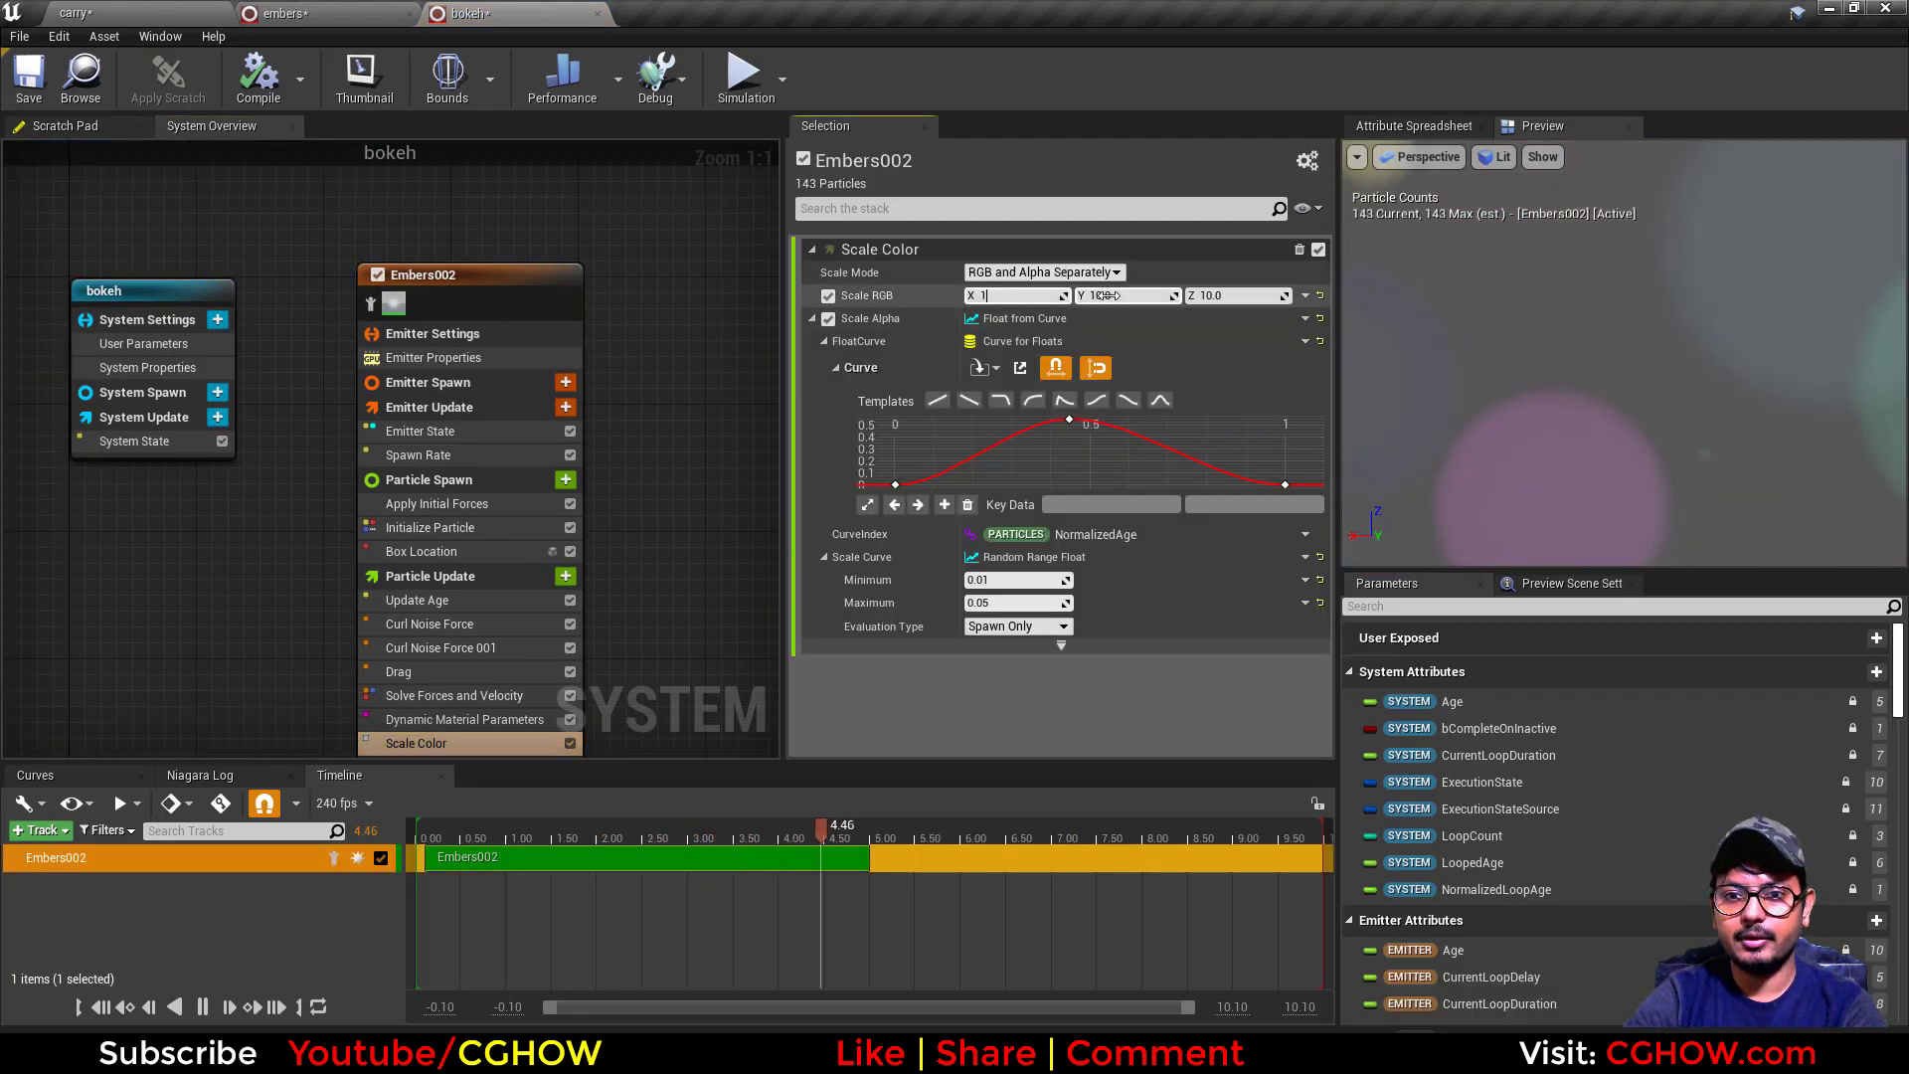
{"action": "left_click", "coordinate": [1115, 298]}
{"action": "type", "text": "1"}
{"action": "left_click", "coordinate": [544, 13]}
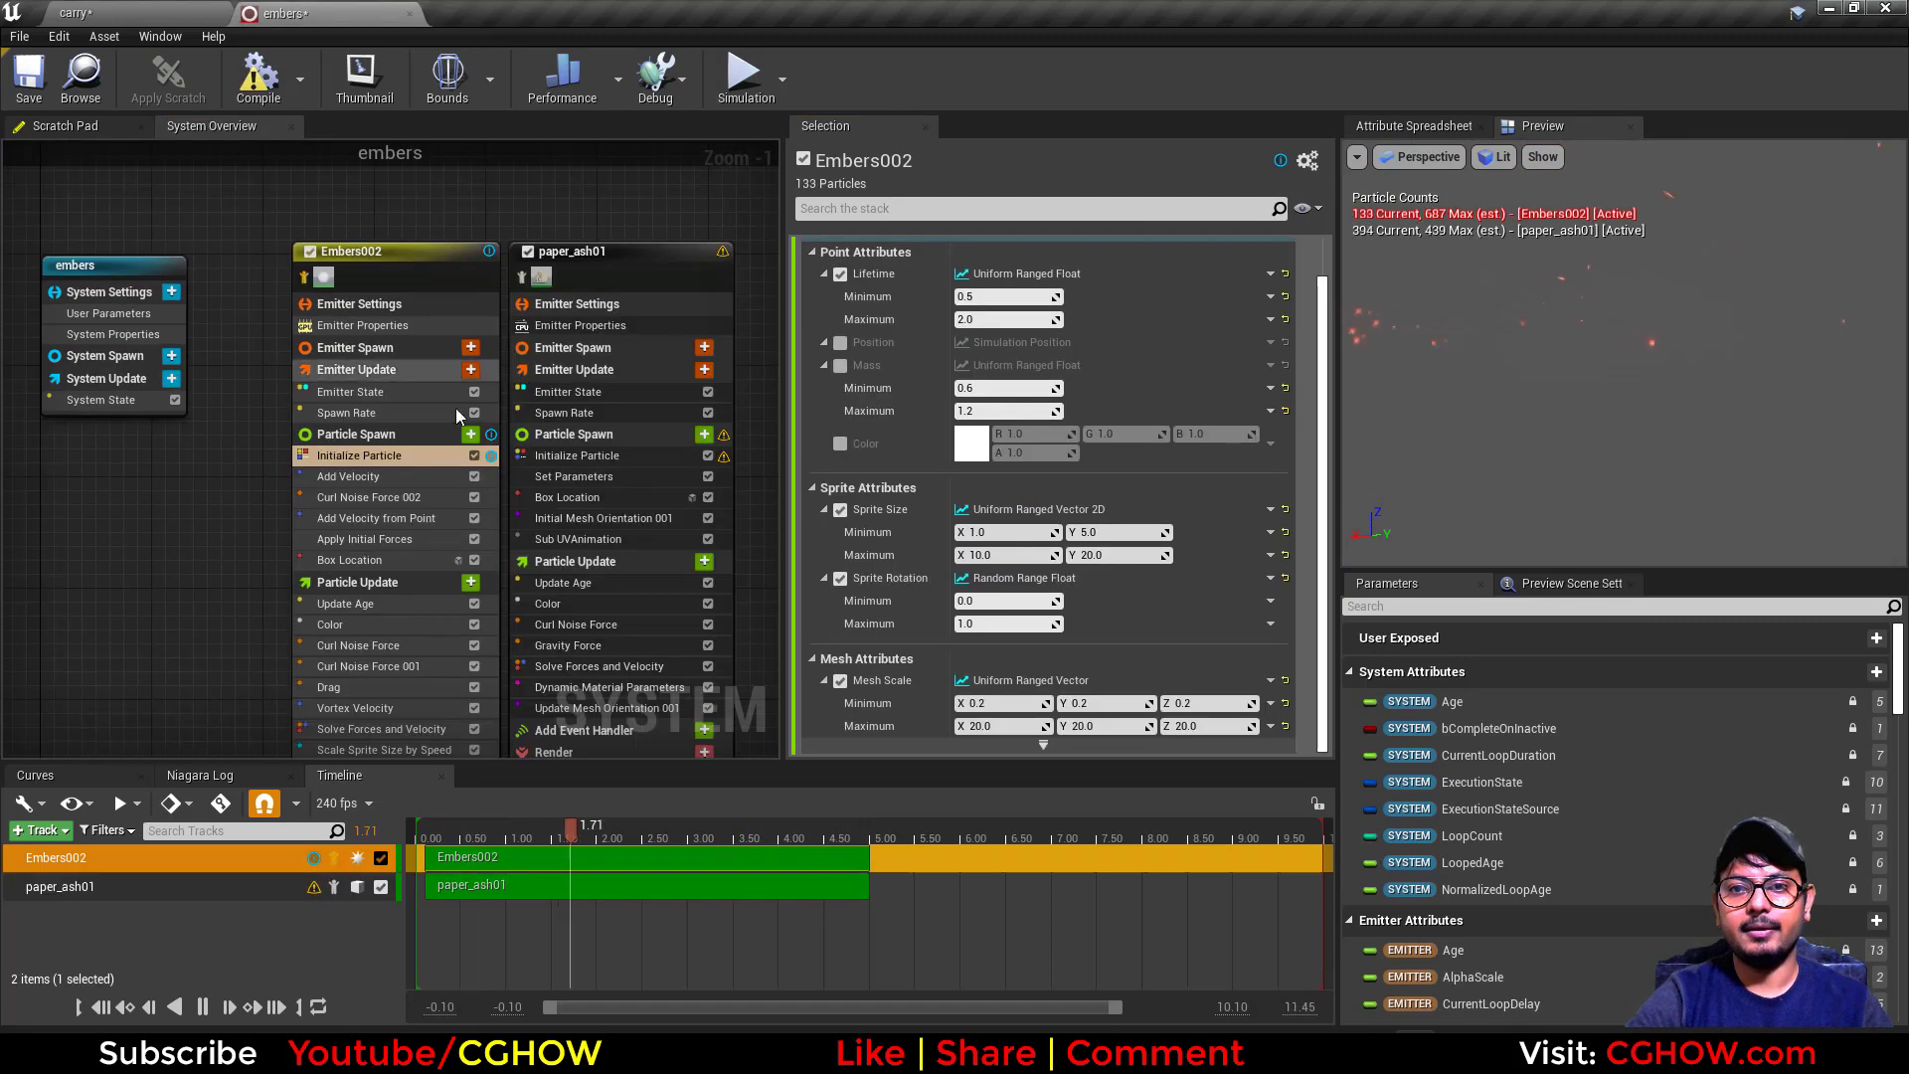
Review the Sprite Renderer, Spawn Rate and Initialize Particle settings of the Embers002 emitter in the embers system.
{"action": "left_click", "coordinate": [392, 642]}
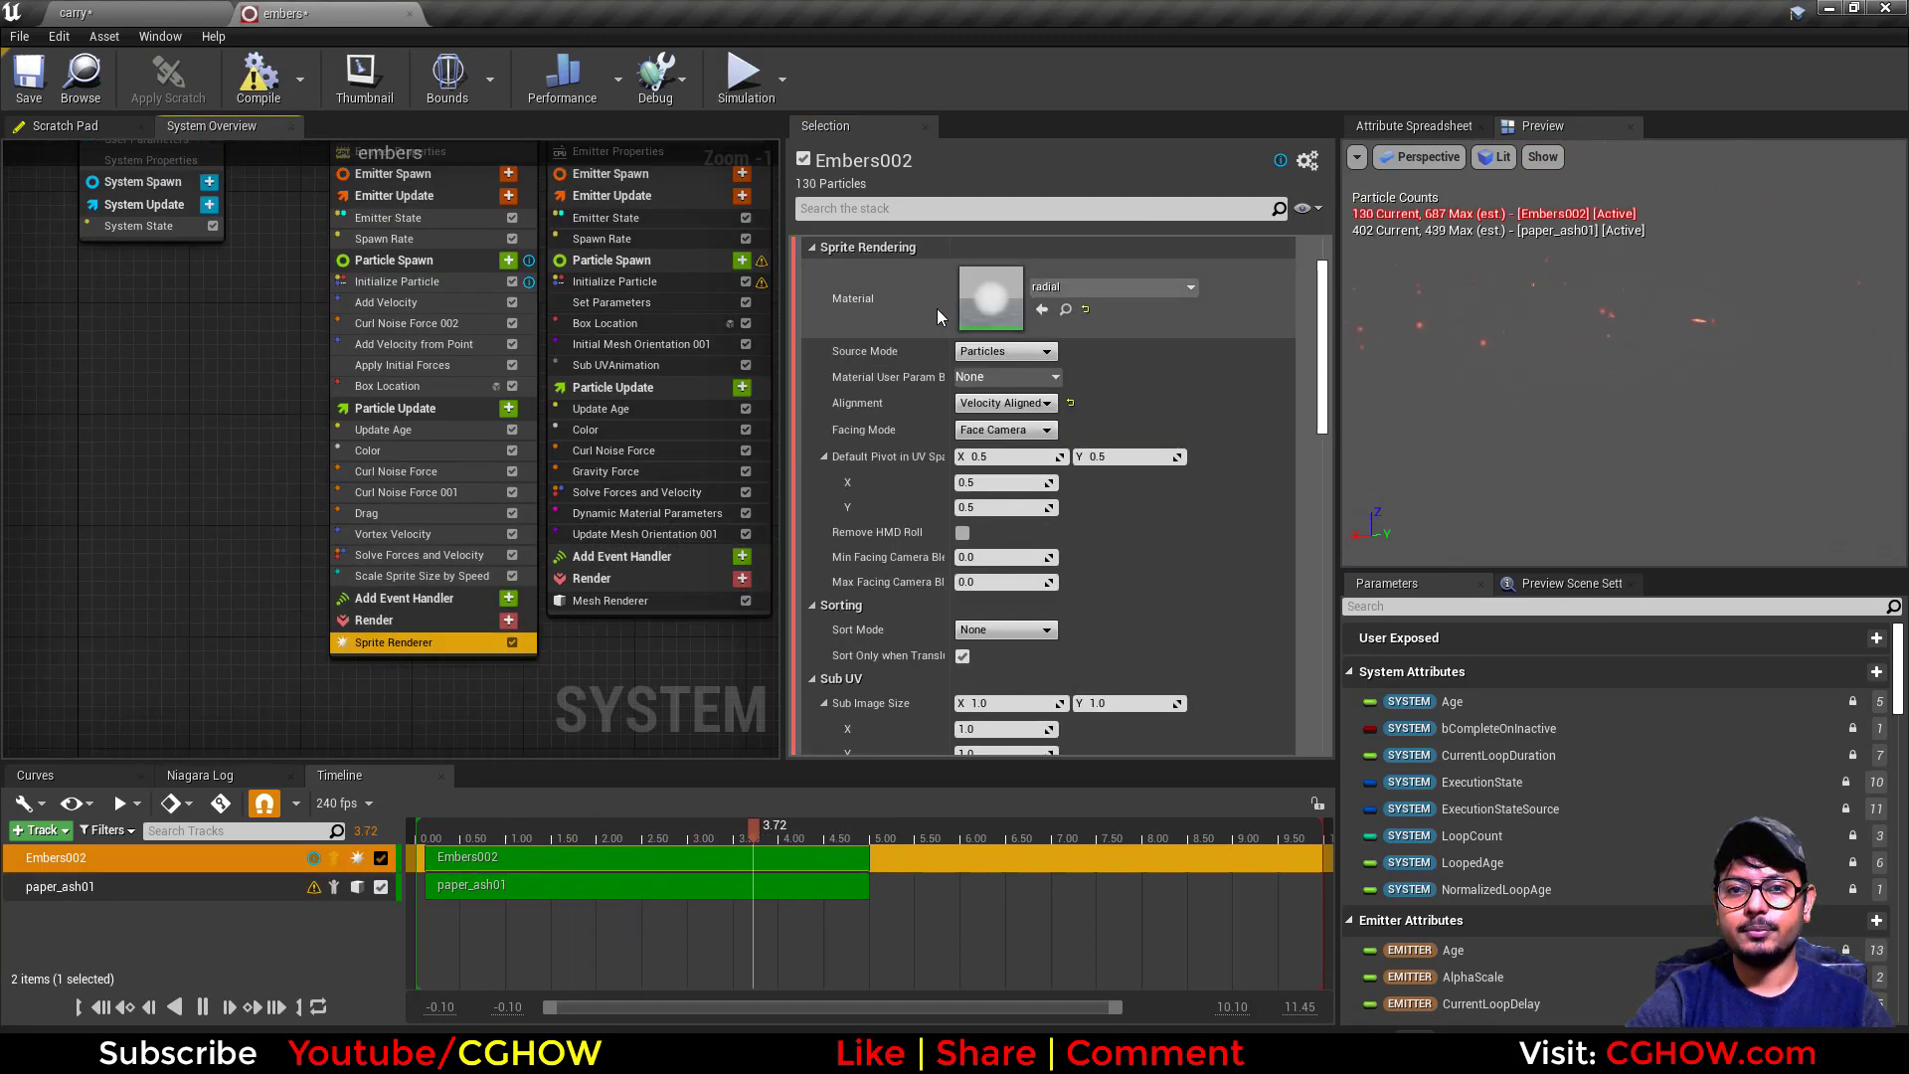
{"action": "left_click", "coordinate": [370, 358]}
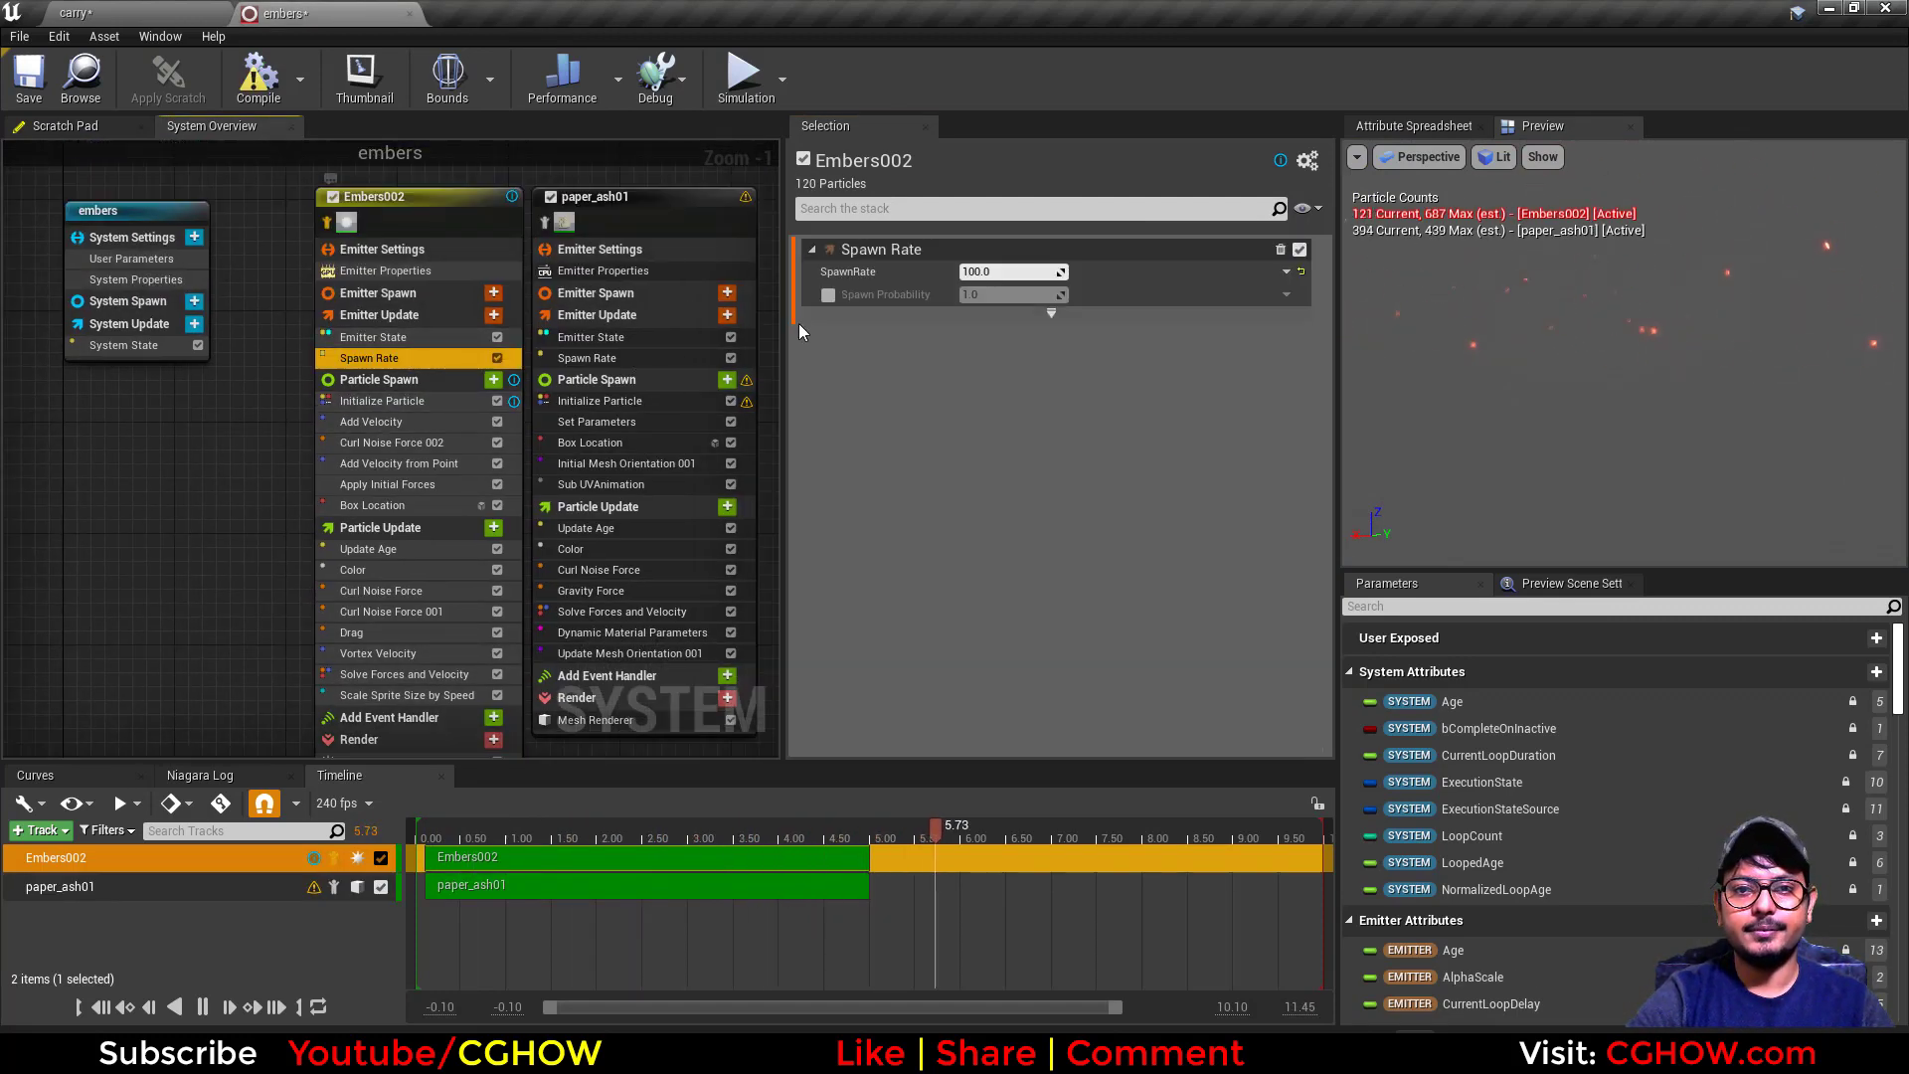
{"action": "left_click", "coordinate": [384, 401]}
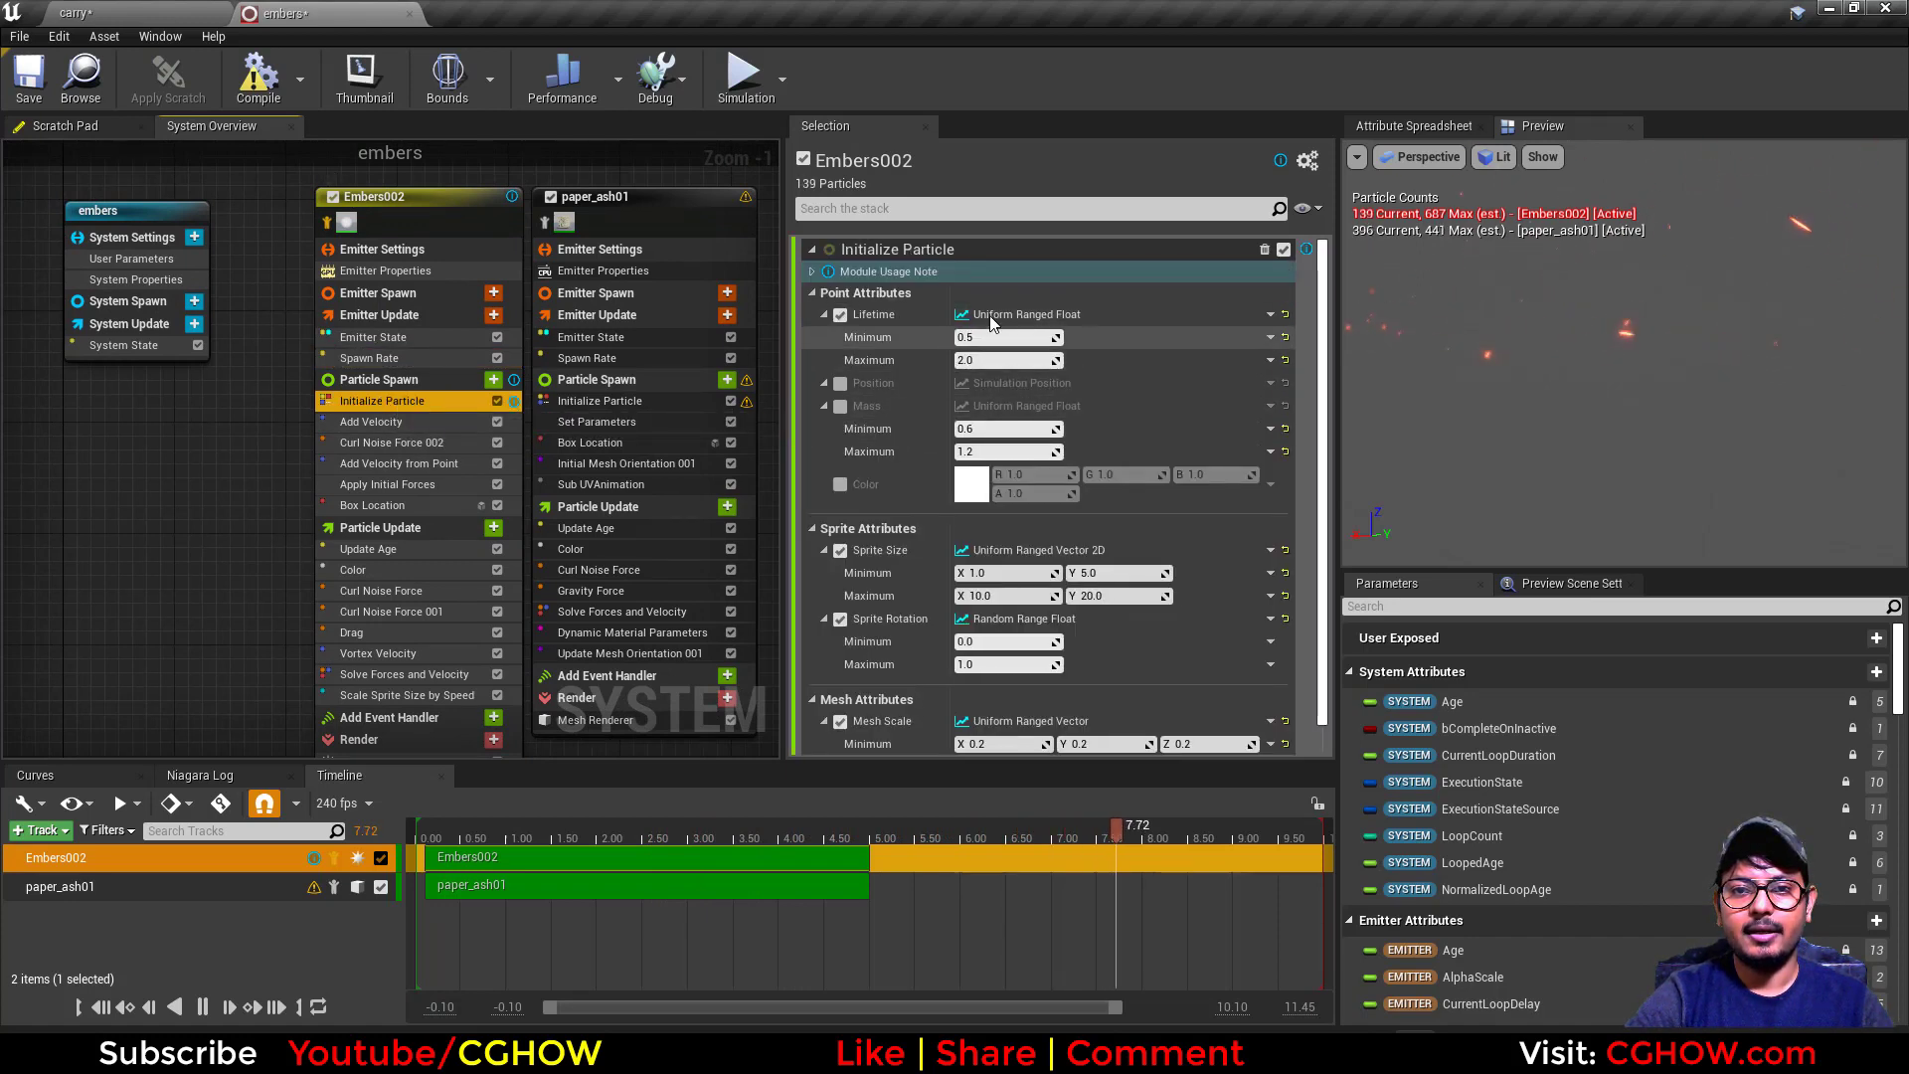
{"action": "scroll", "coordinate": [978, 554], "scroll_direction": "down", "scroll_amount": 1}
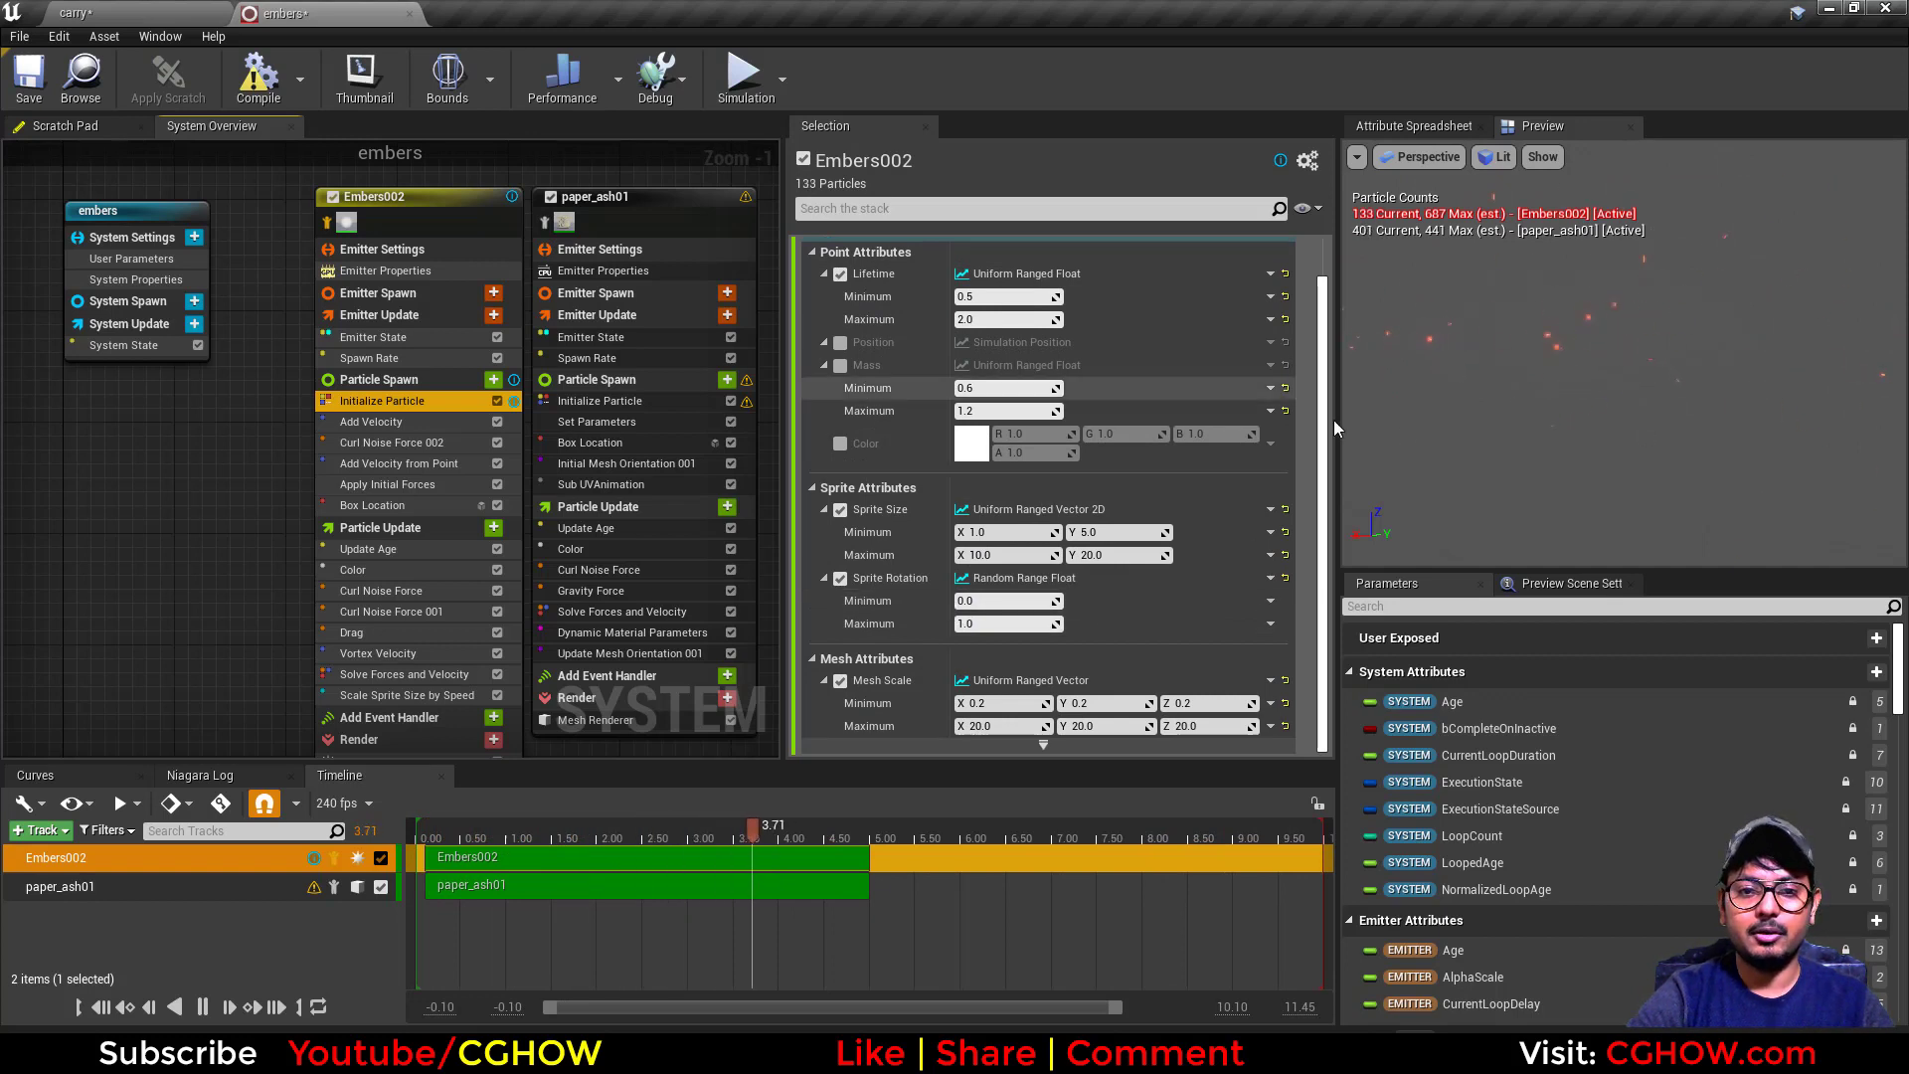
Examine Embers002's Add Velocity, Curl Noise Force 002 and Add Velocity from Point modules against the preview.
{"action": "left_click", "coordinate": [373, 422]}
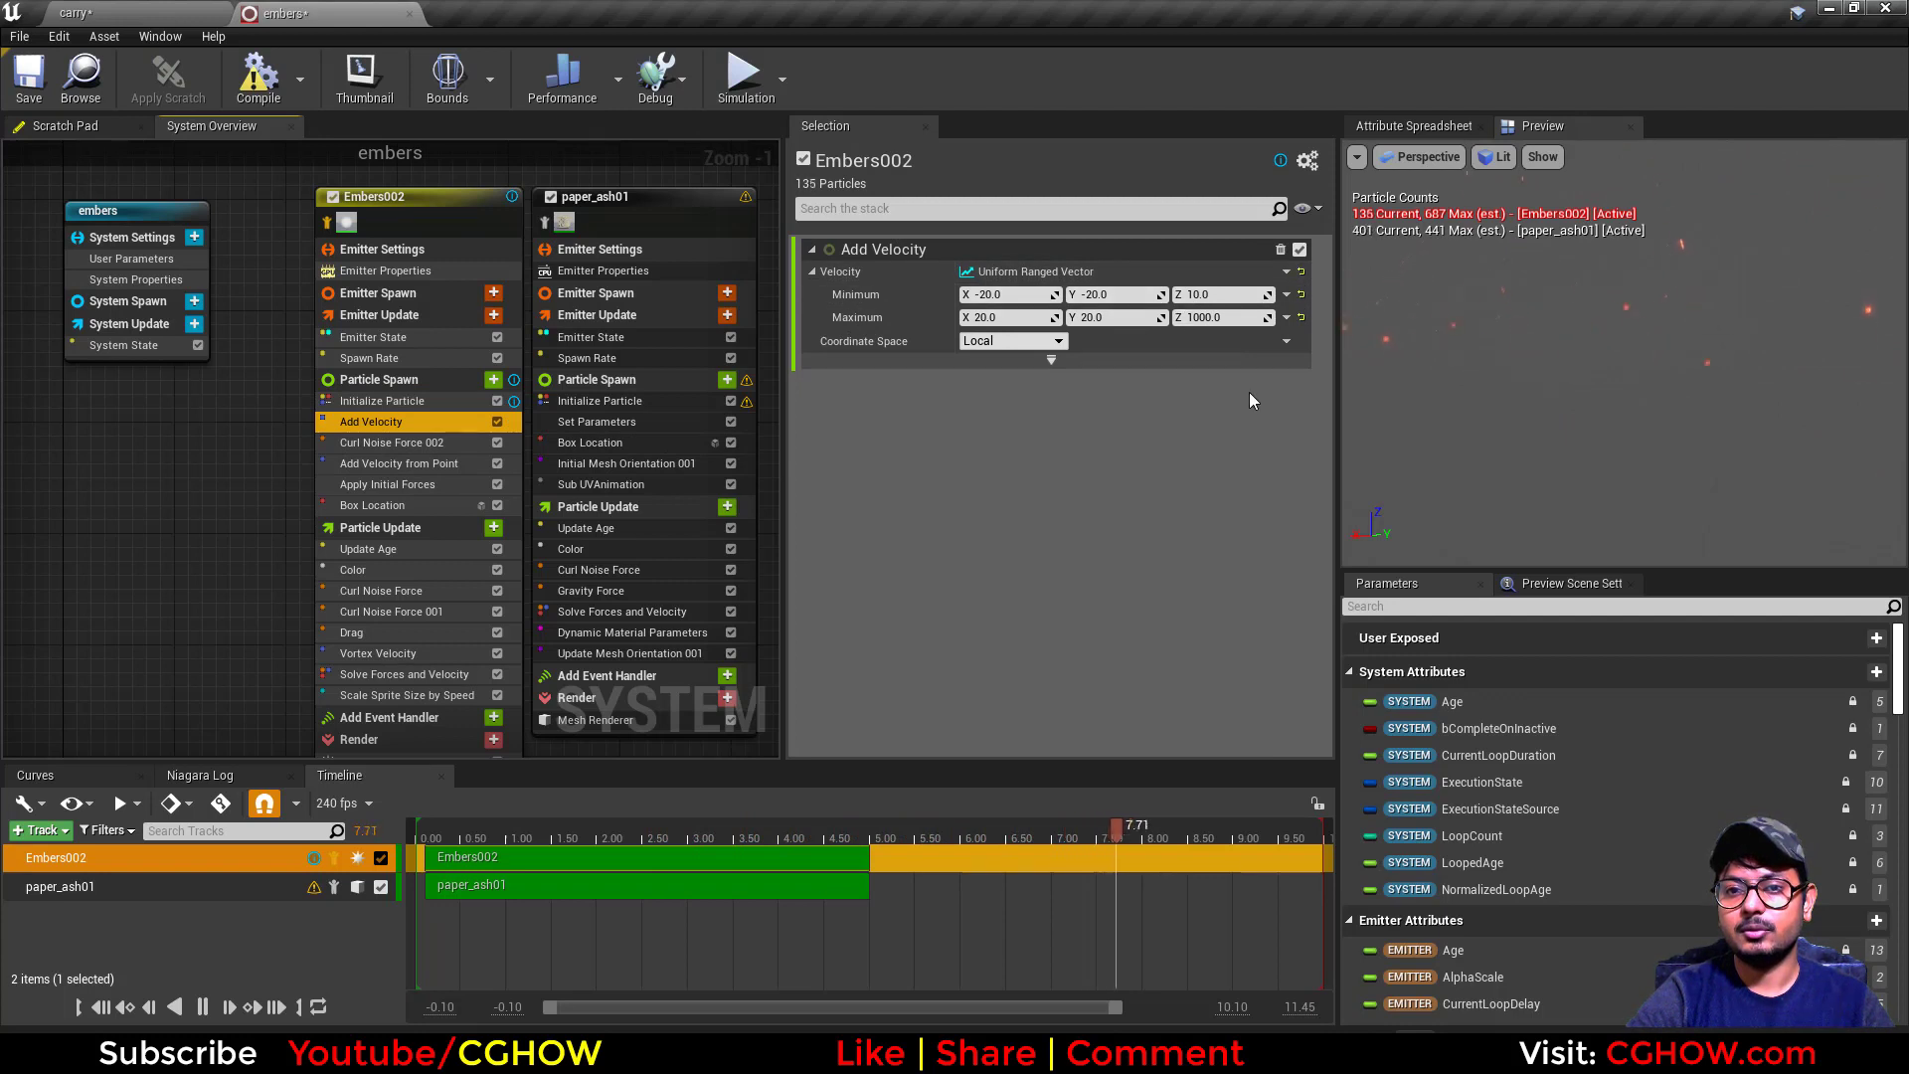
{"action": "left_click_drag", "start_coordinate": [1562, 386], "coordinate": [1491, 387]}
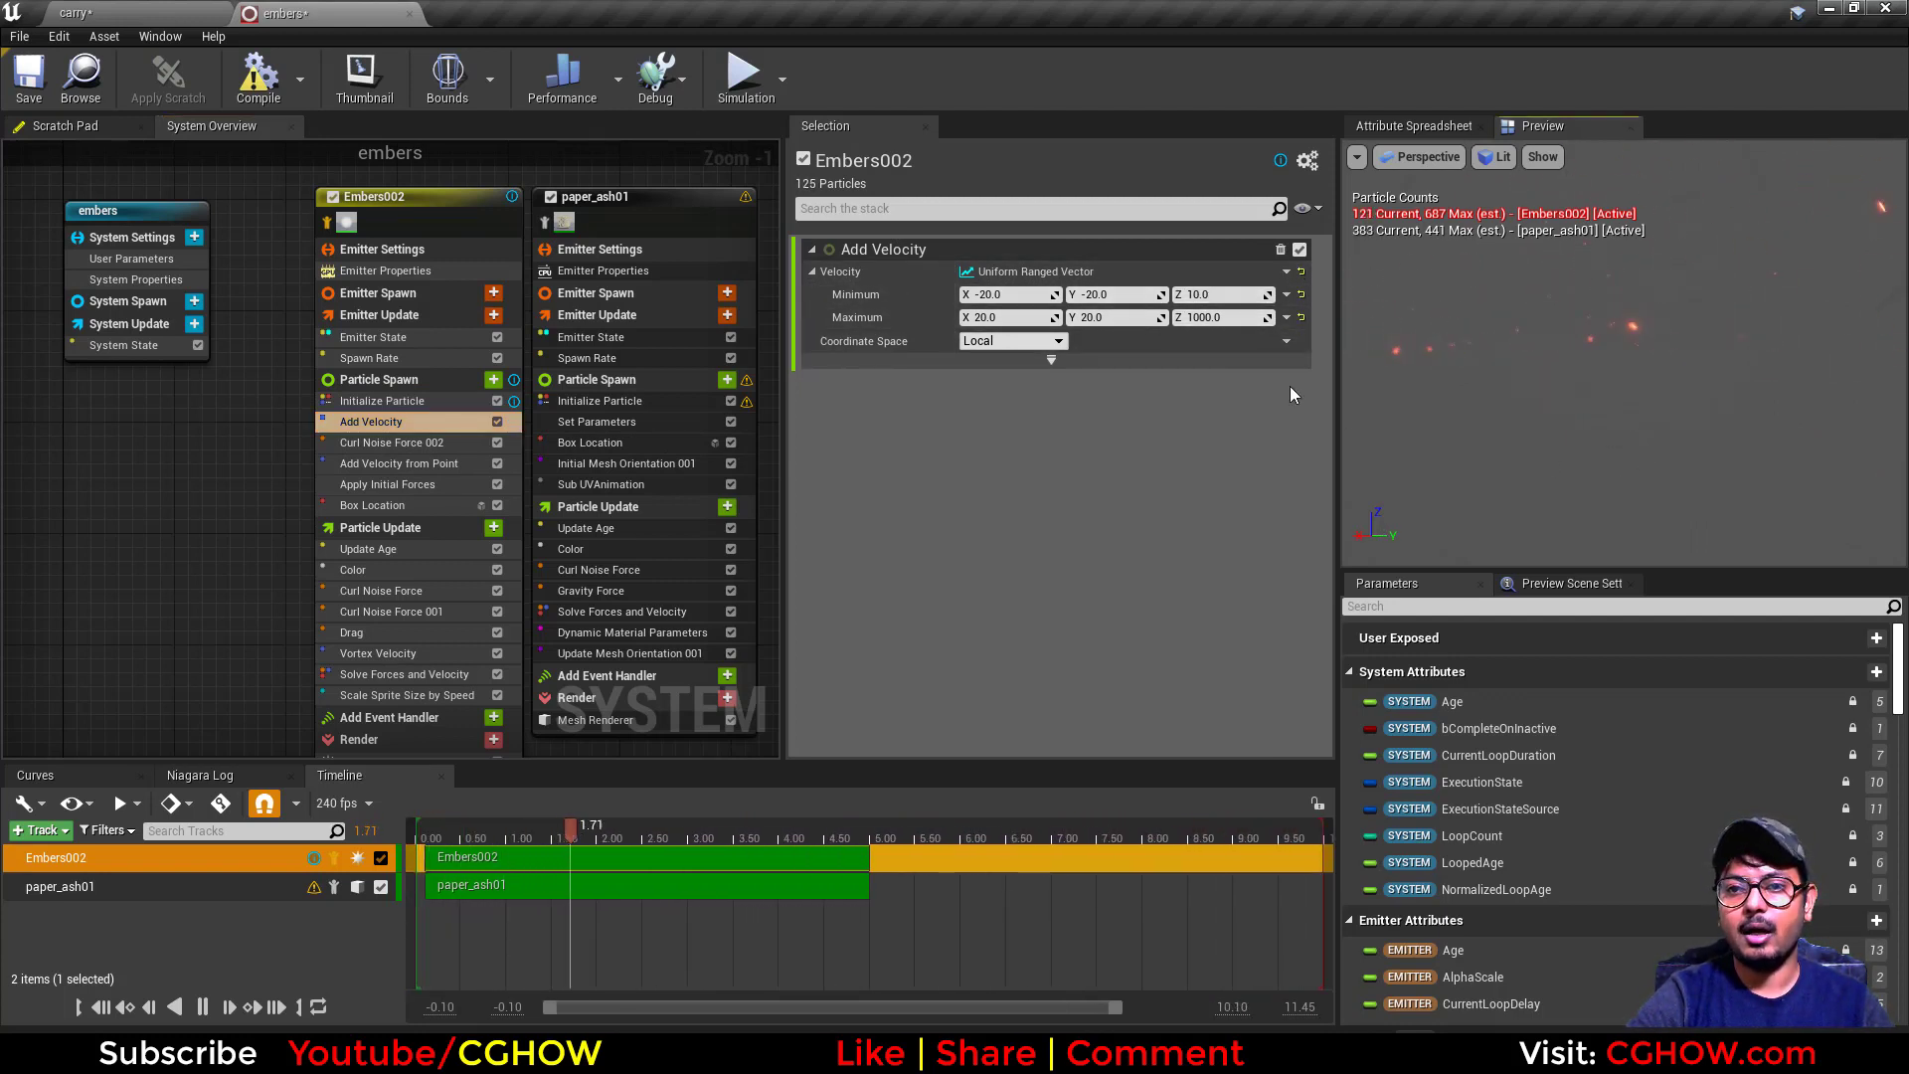
{"action": "left_click", "coordinate": [401, 448]}
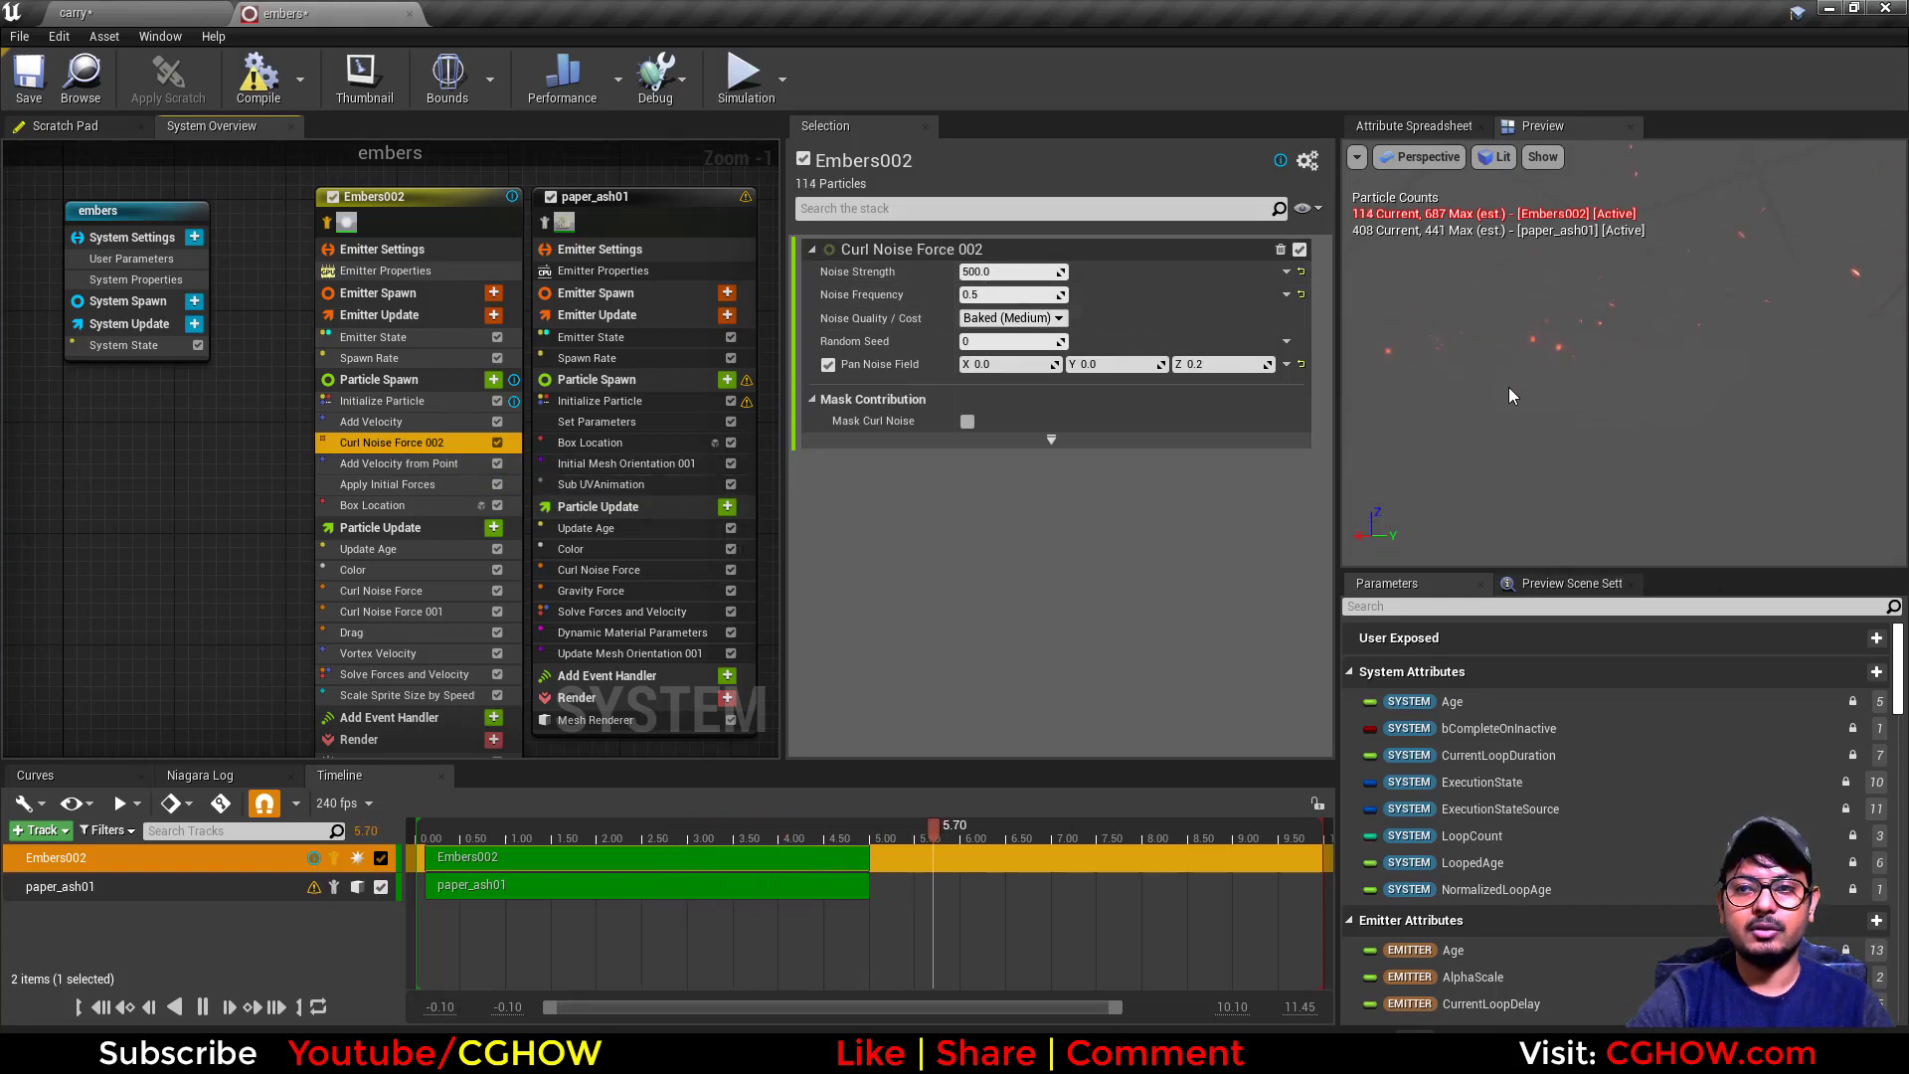
{"action": "left_click", "coordinate": [374, 464]}
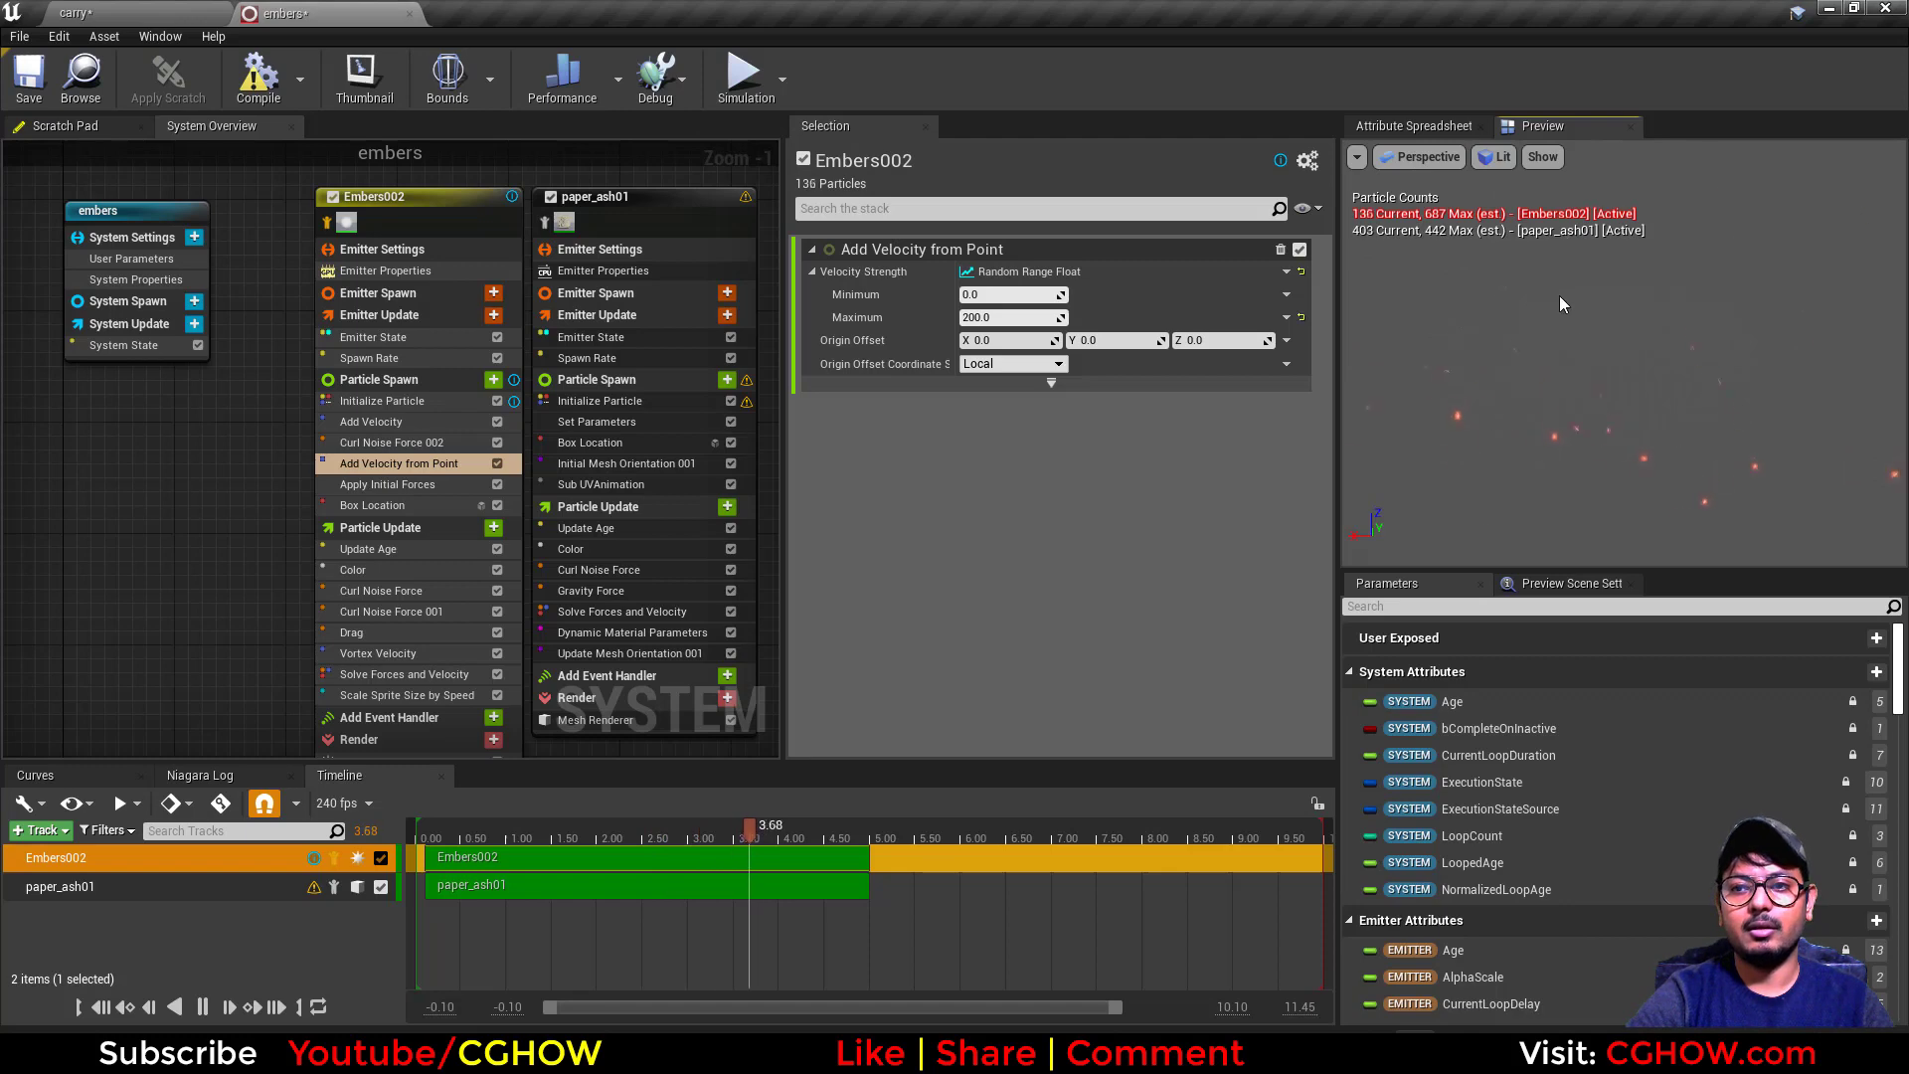
Show only the embers actor in the level and leave it selected.
{"action": "left_click", "coordinate": [119, 13]}
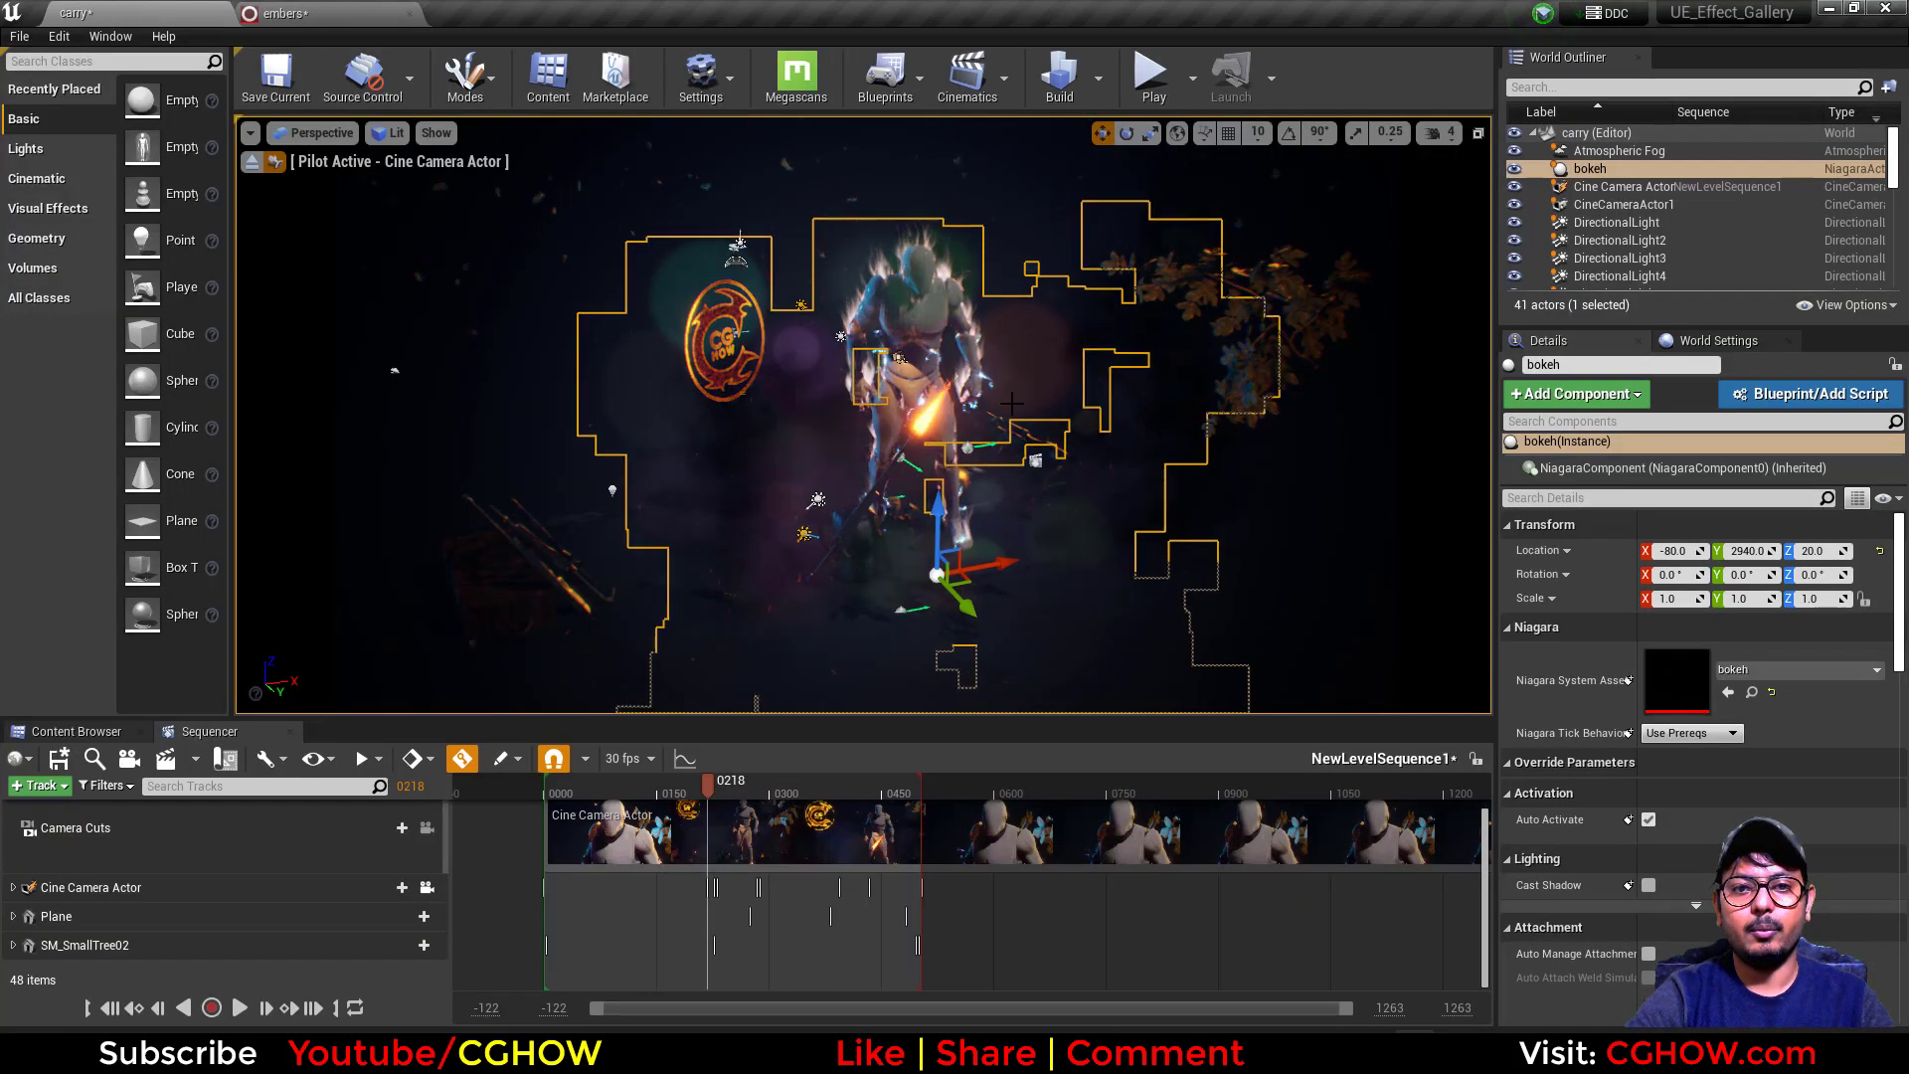
{"action": "scroll", "coordinate": [1685, 278], "scroll_direction": "down", "scroll_amount": 3}
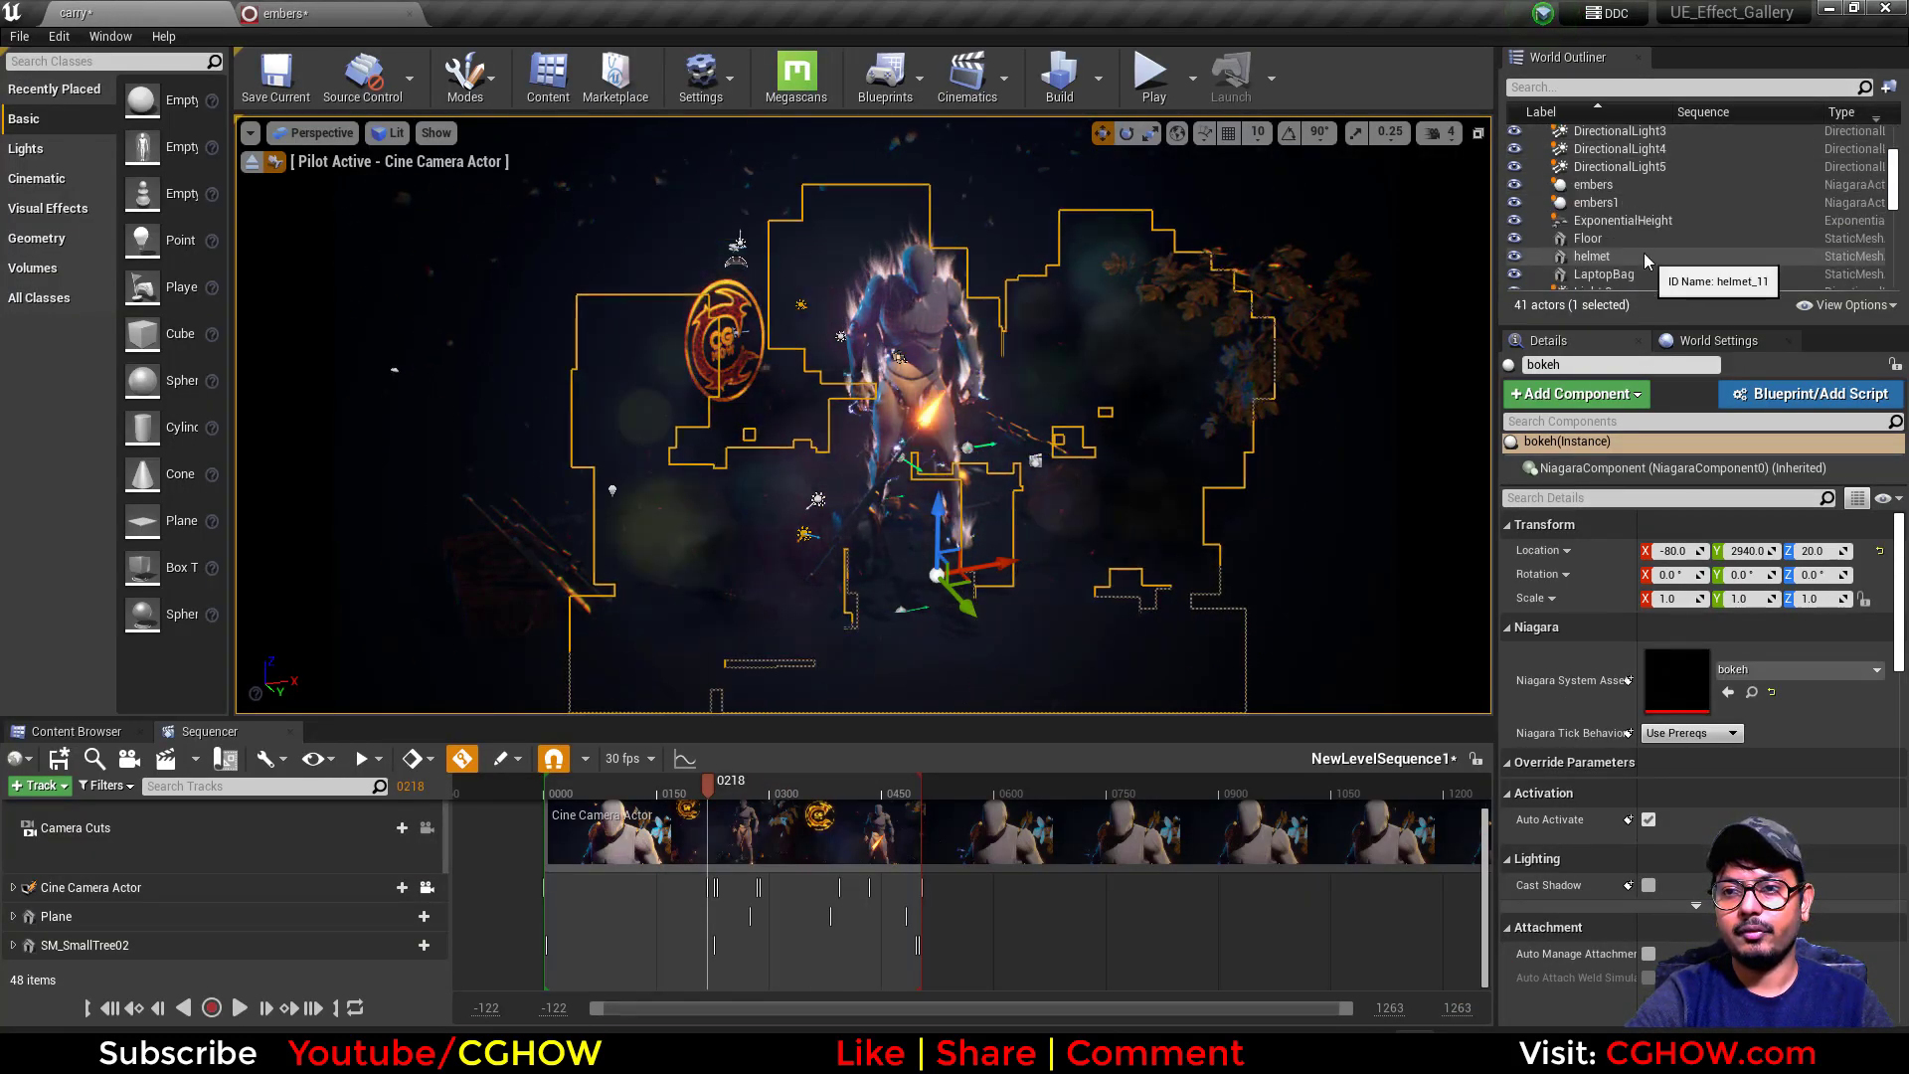
{"action": "left_click", "coordinate": [1680, 184]}
{"action": "left_click_drag", "start_coordinate": [995, 617], "coordinate": [624, 441], "text": "alt"}
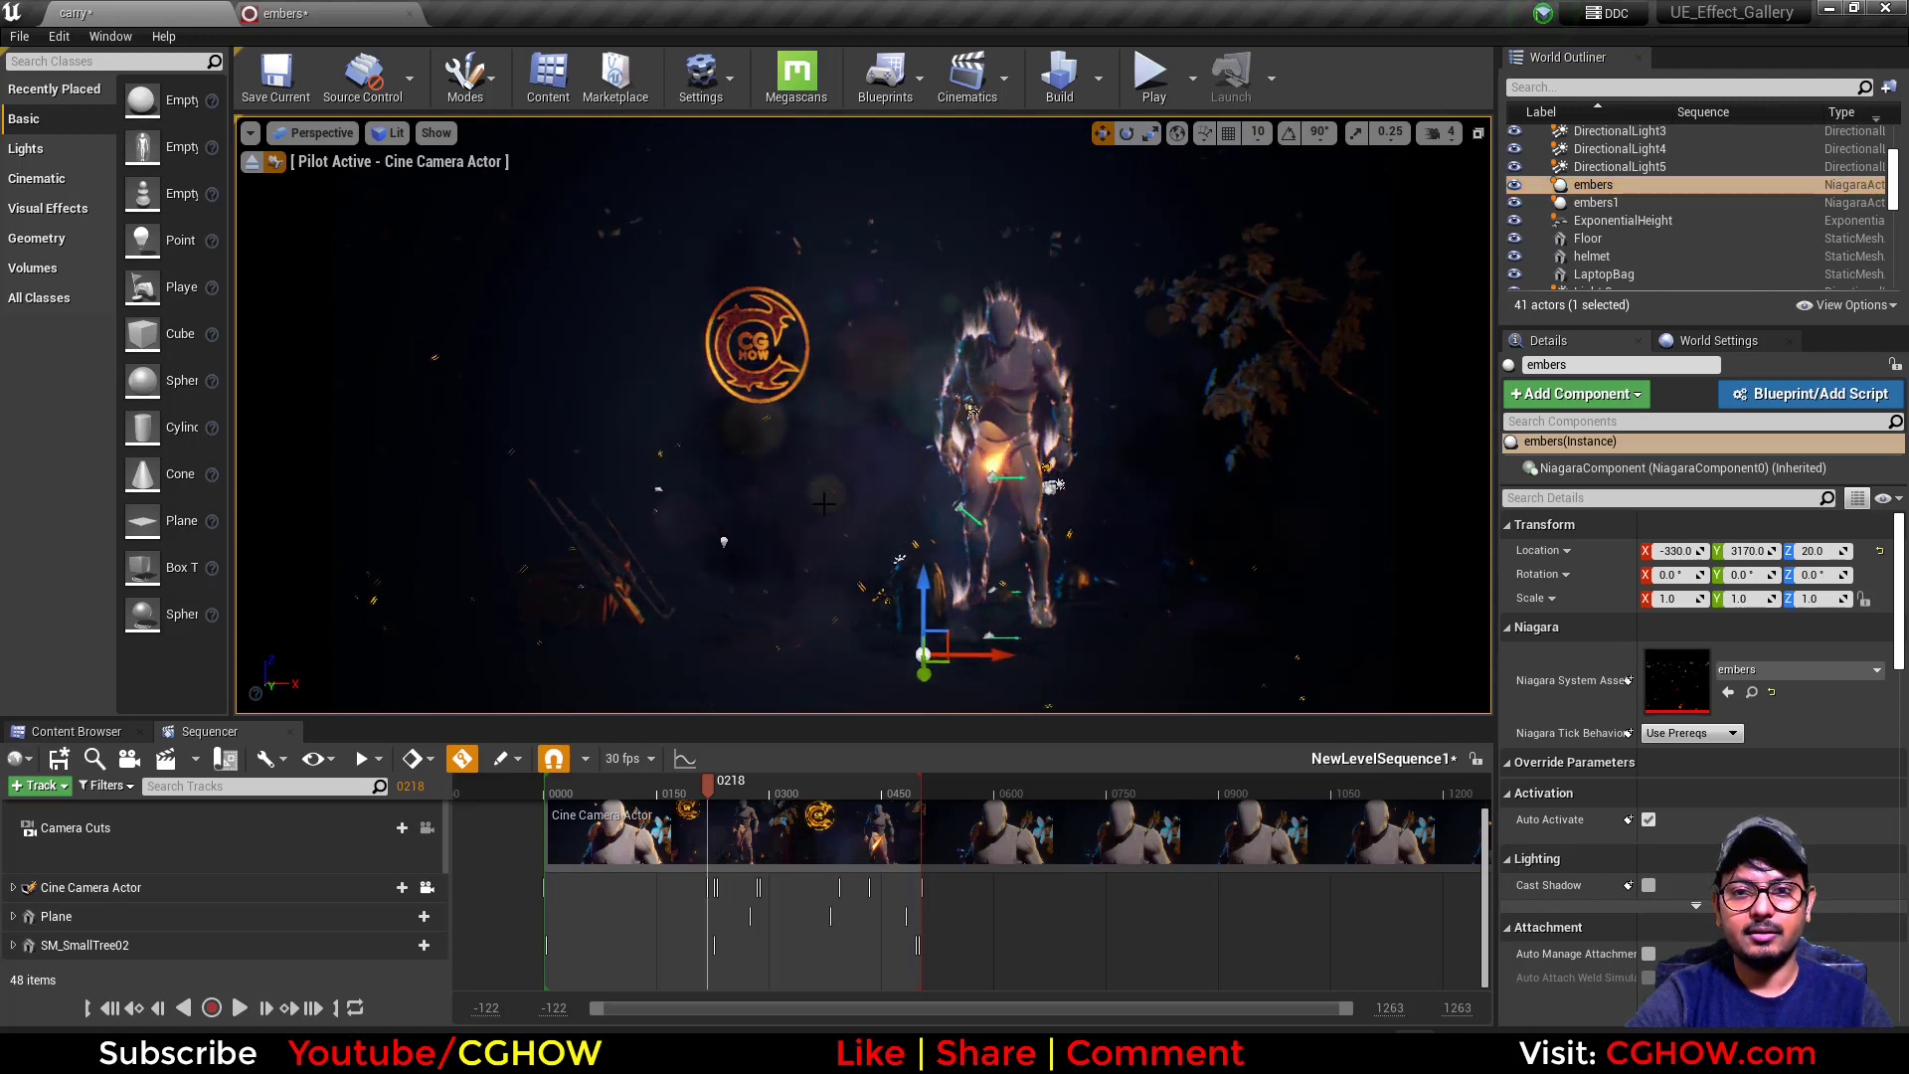
{"action": "right_click", "coordinate": [1592, 185]}
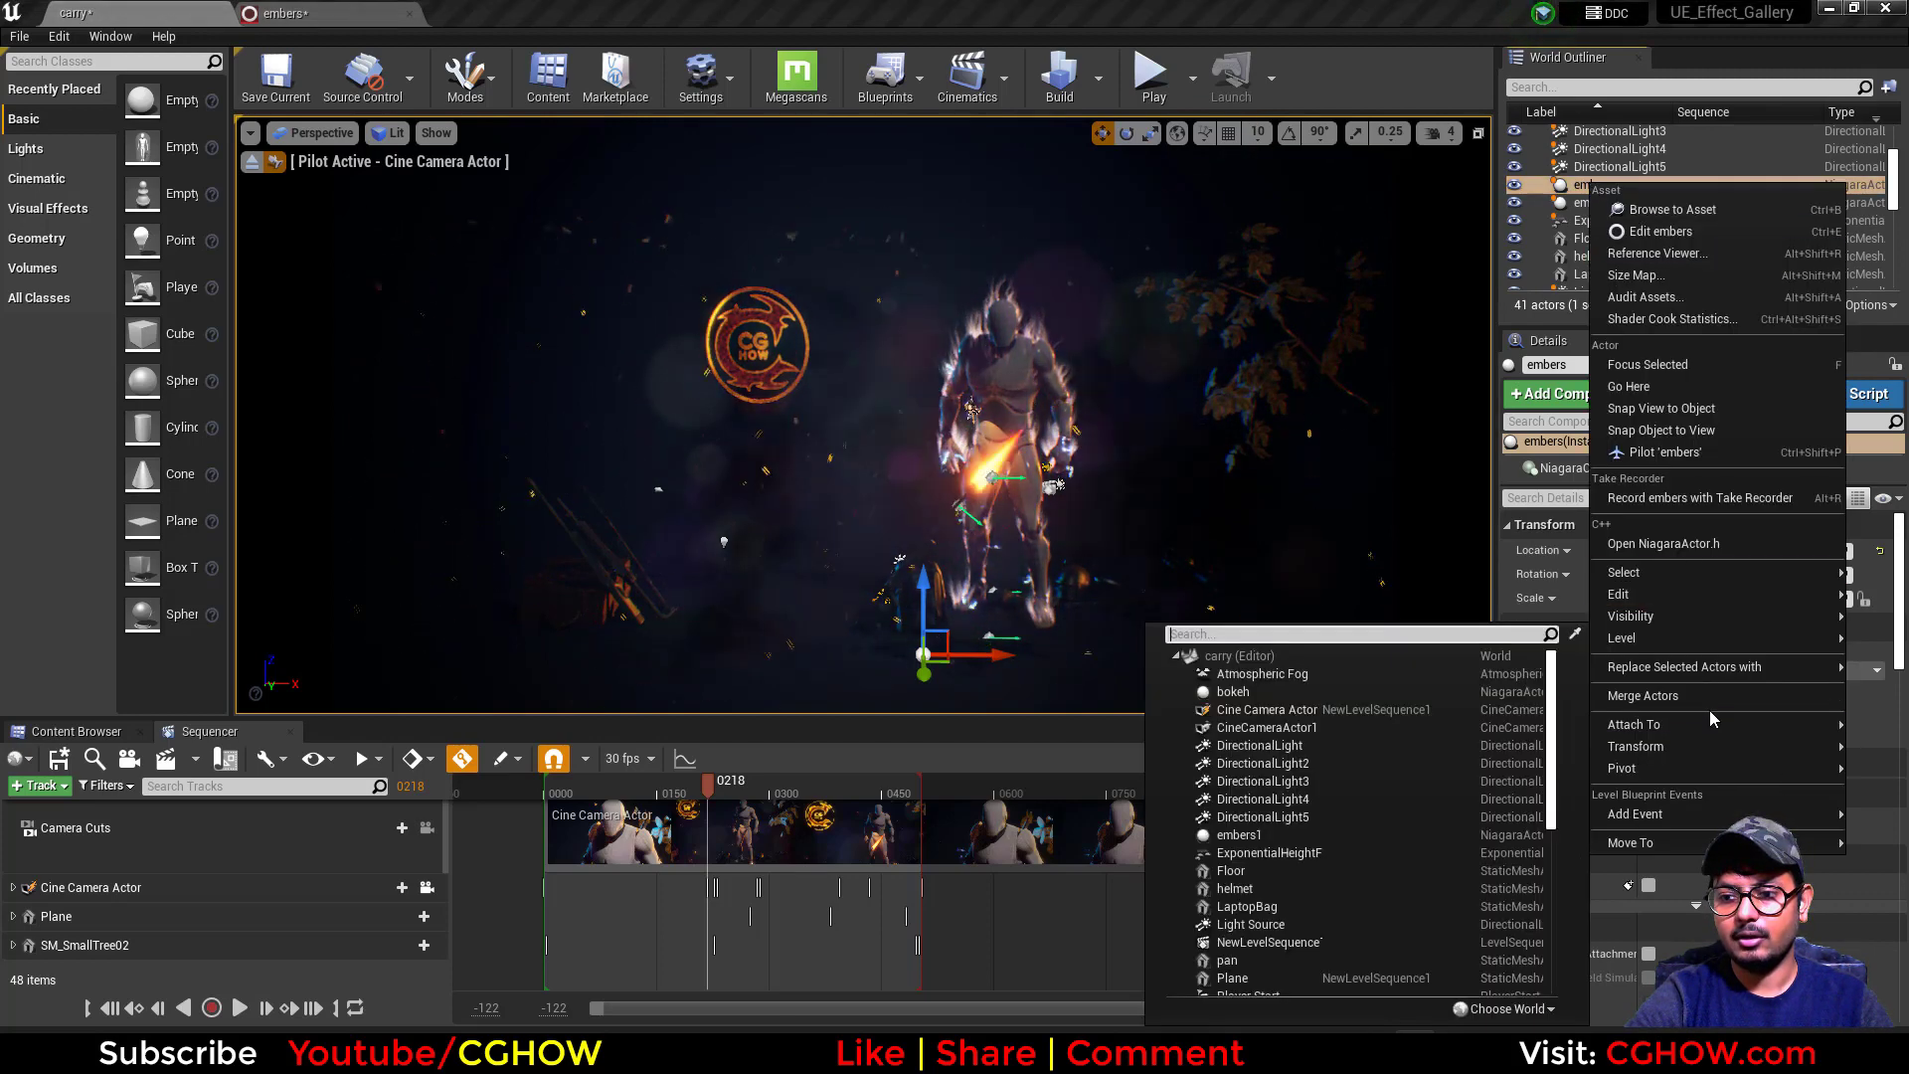
{"action": "mouse_move", "coordinate": [1717, 662]}
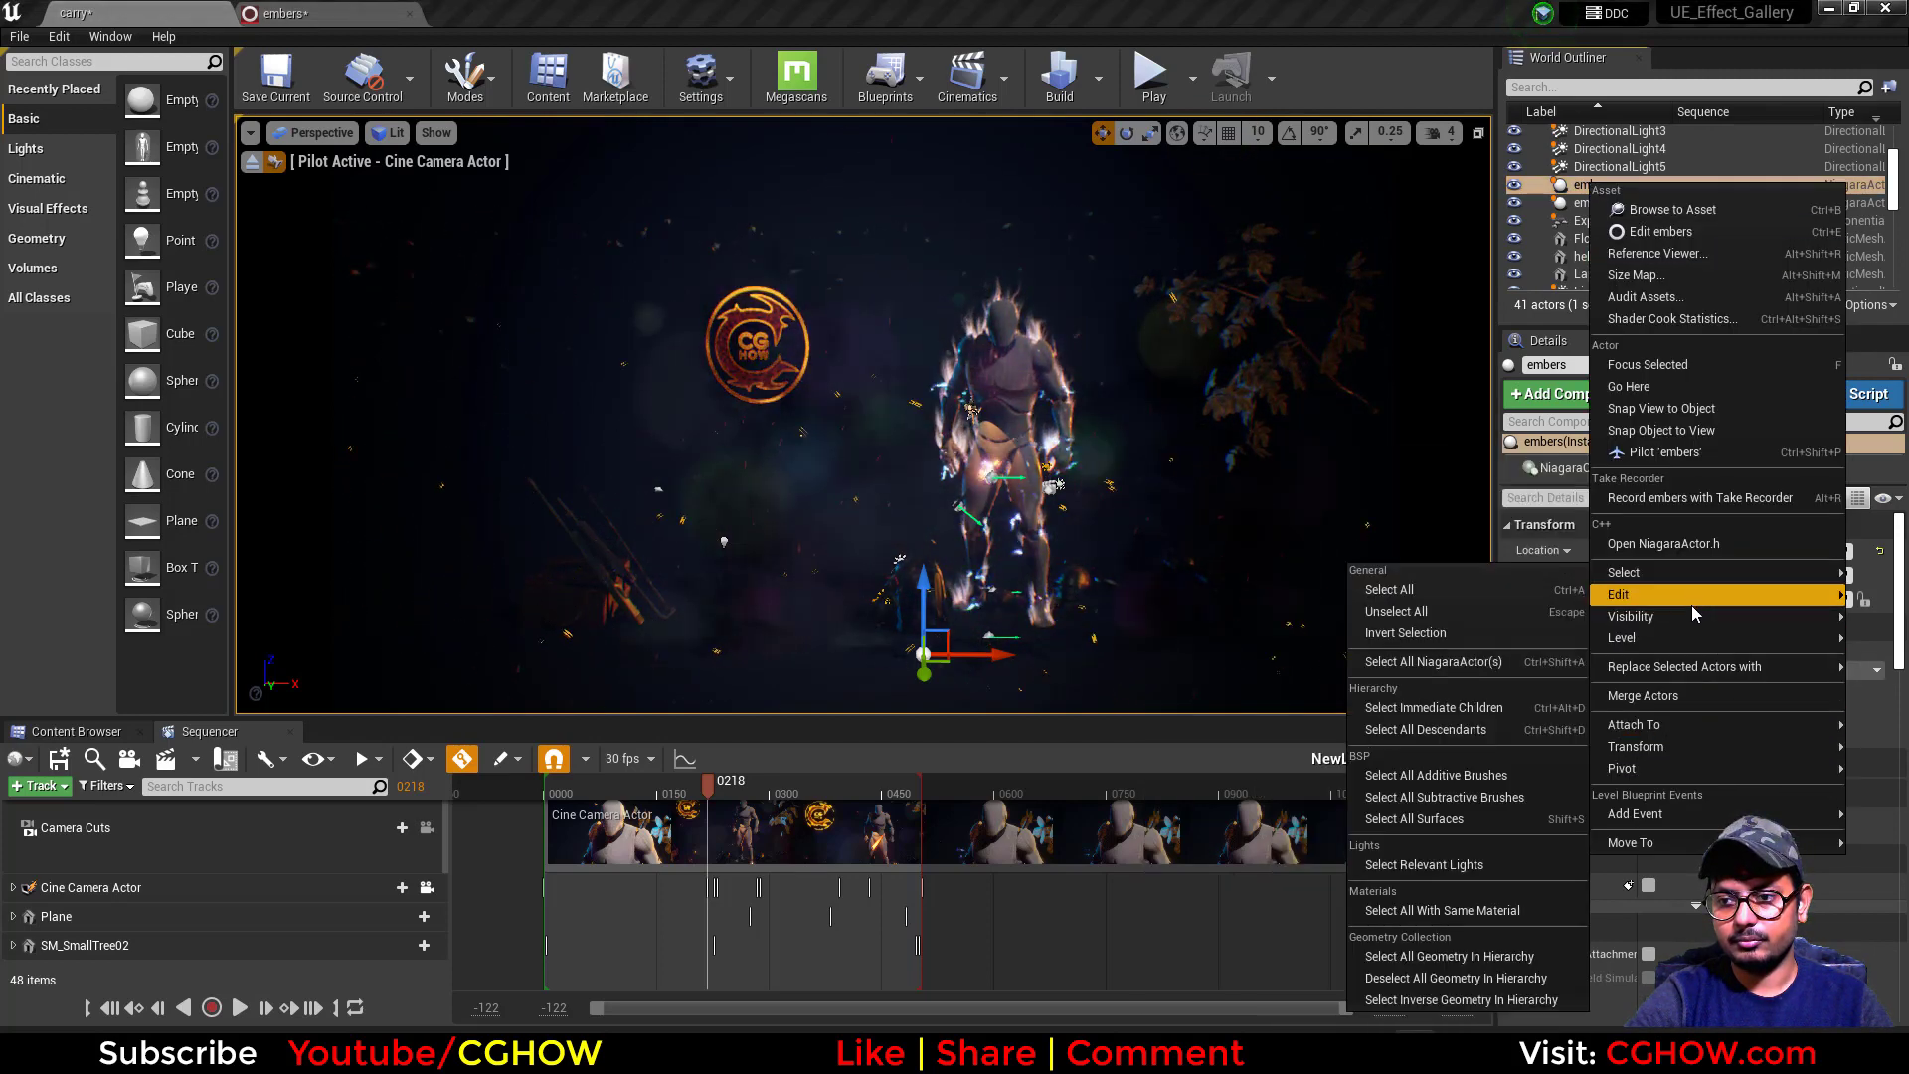
{"action": "mouse_move", "coordinate": [1691, 616]}
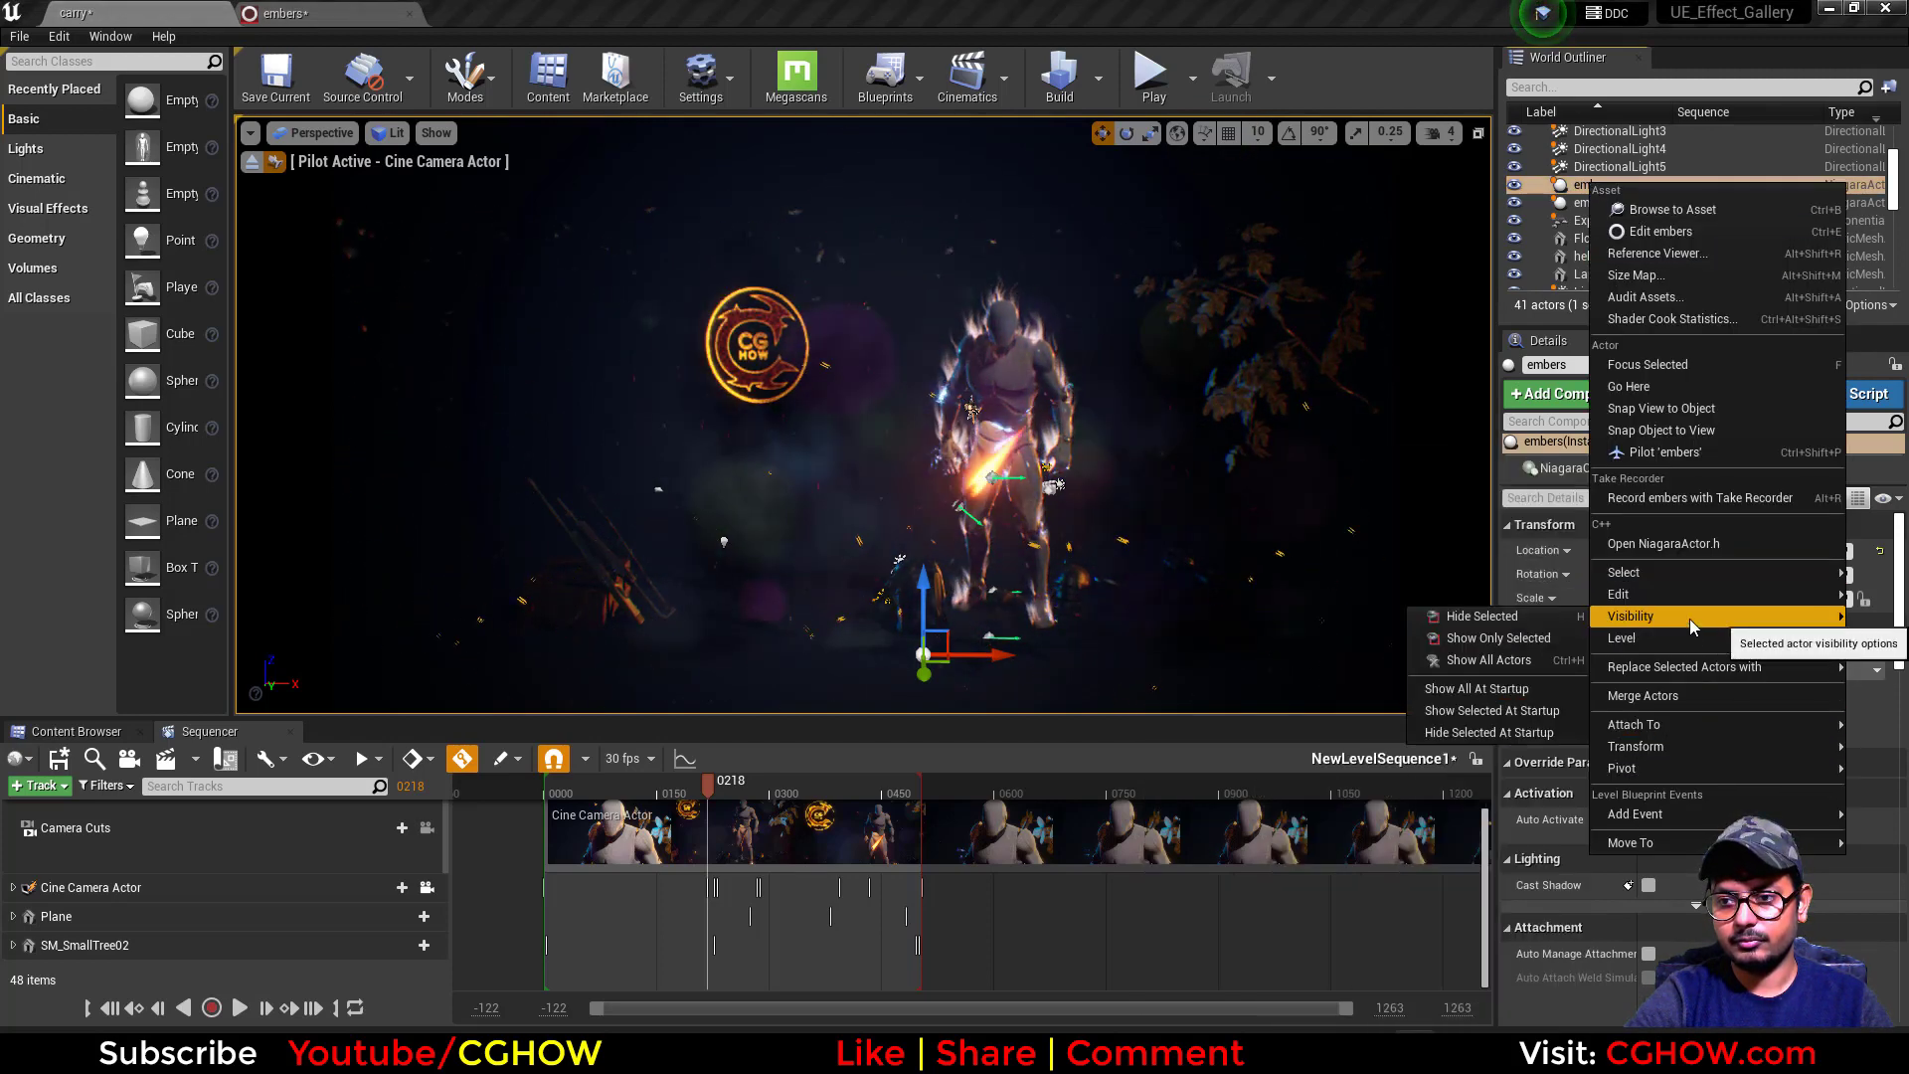
{"action": "left_click", "coordinate": [1518, 640]}
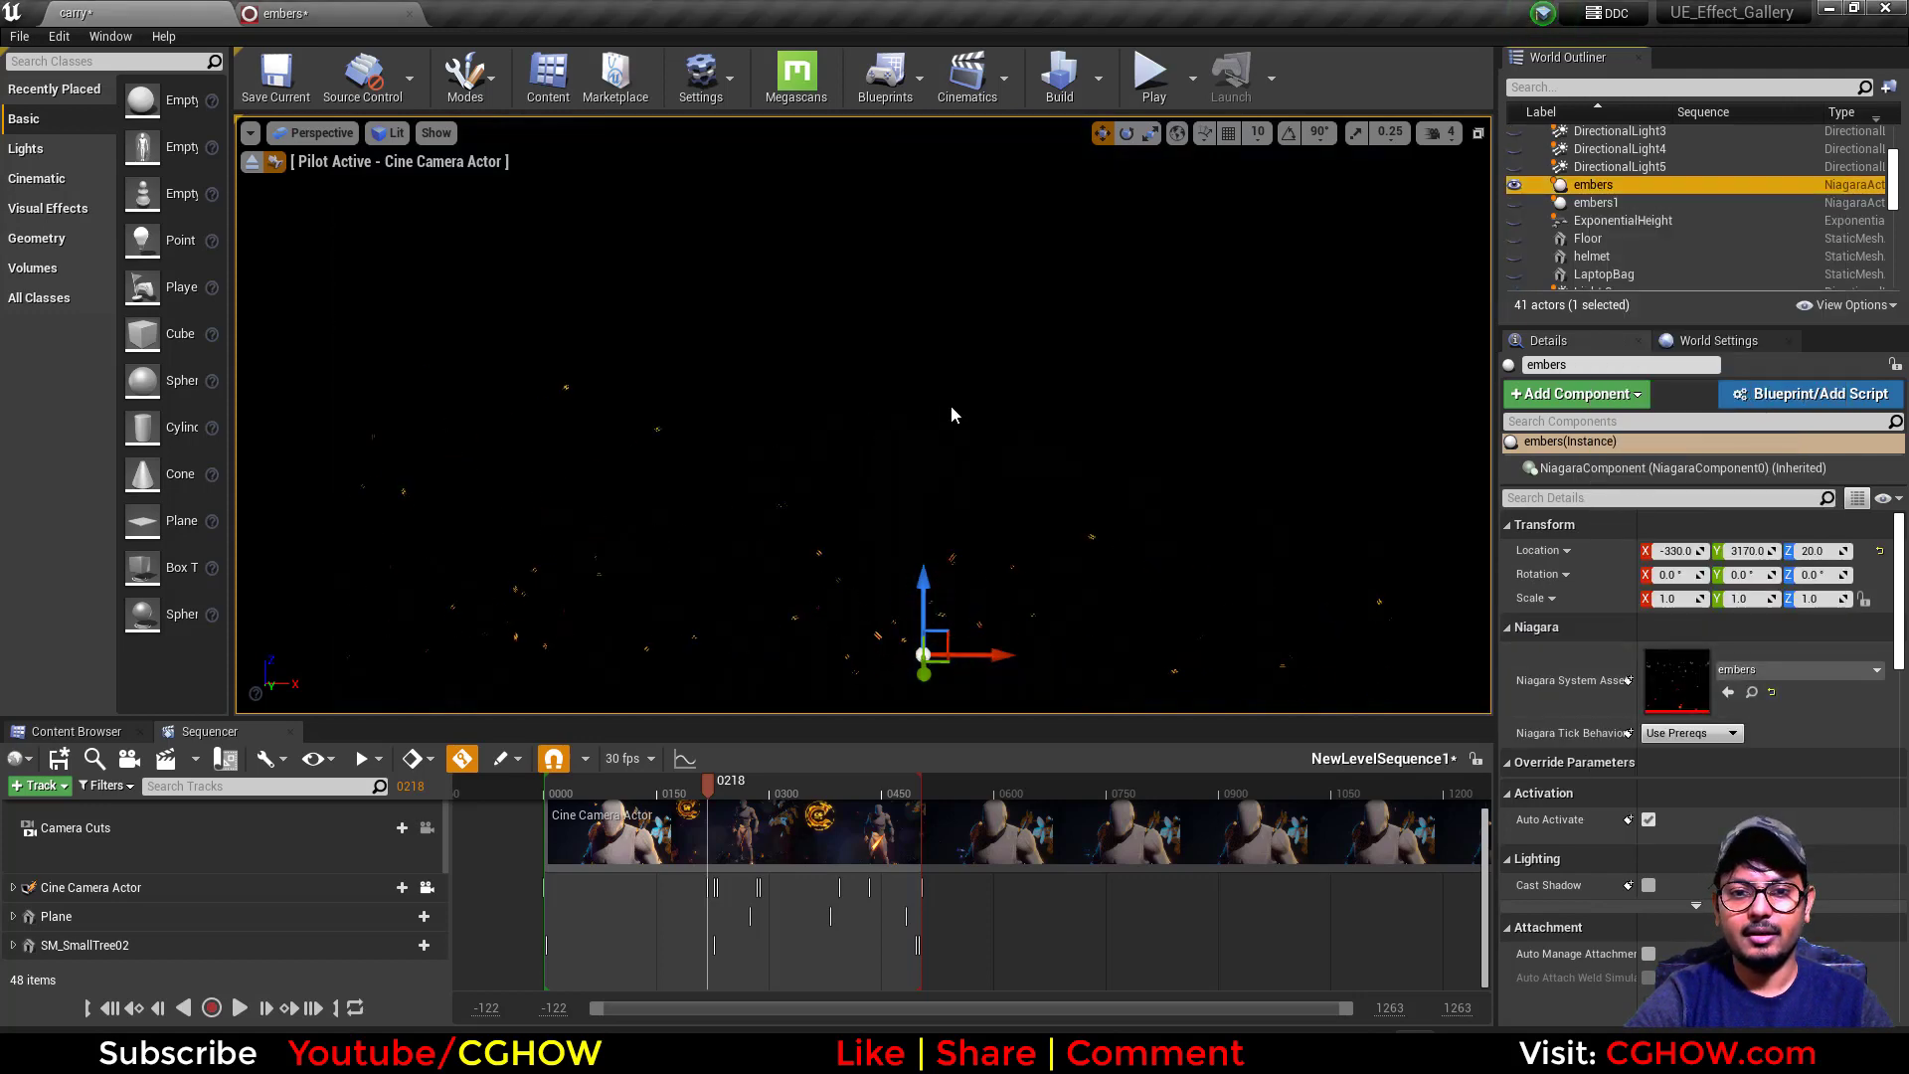
{"action": "left_click", "coordinate": [970, 373]}
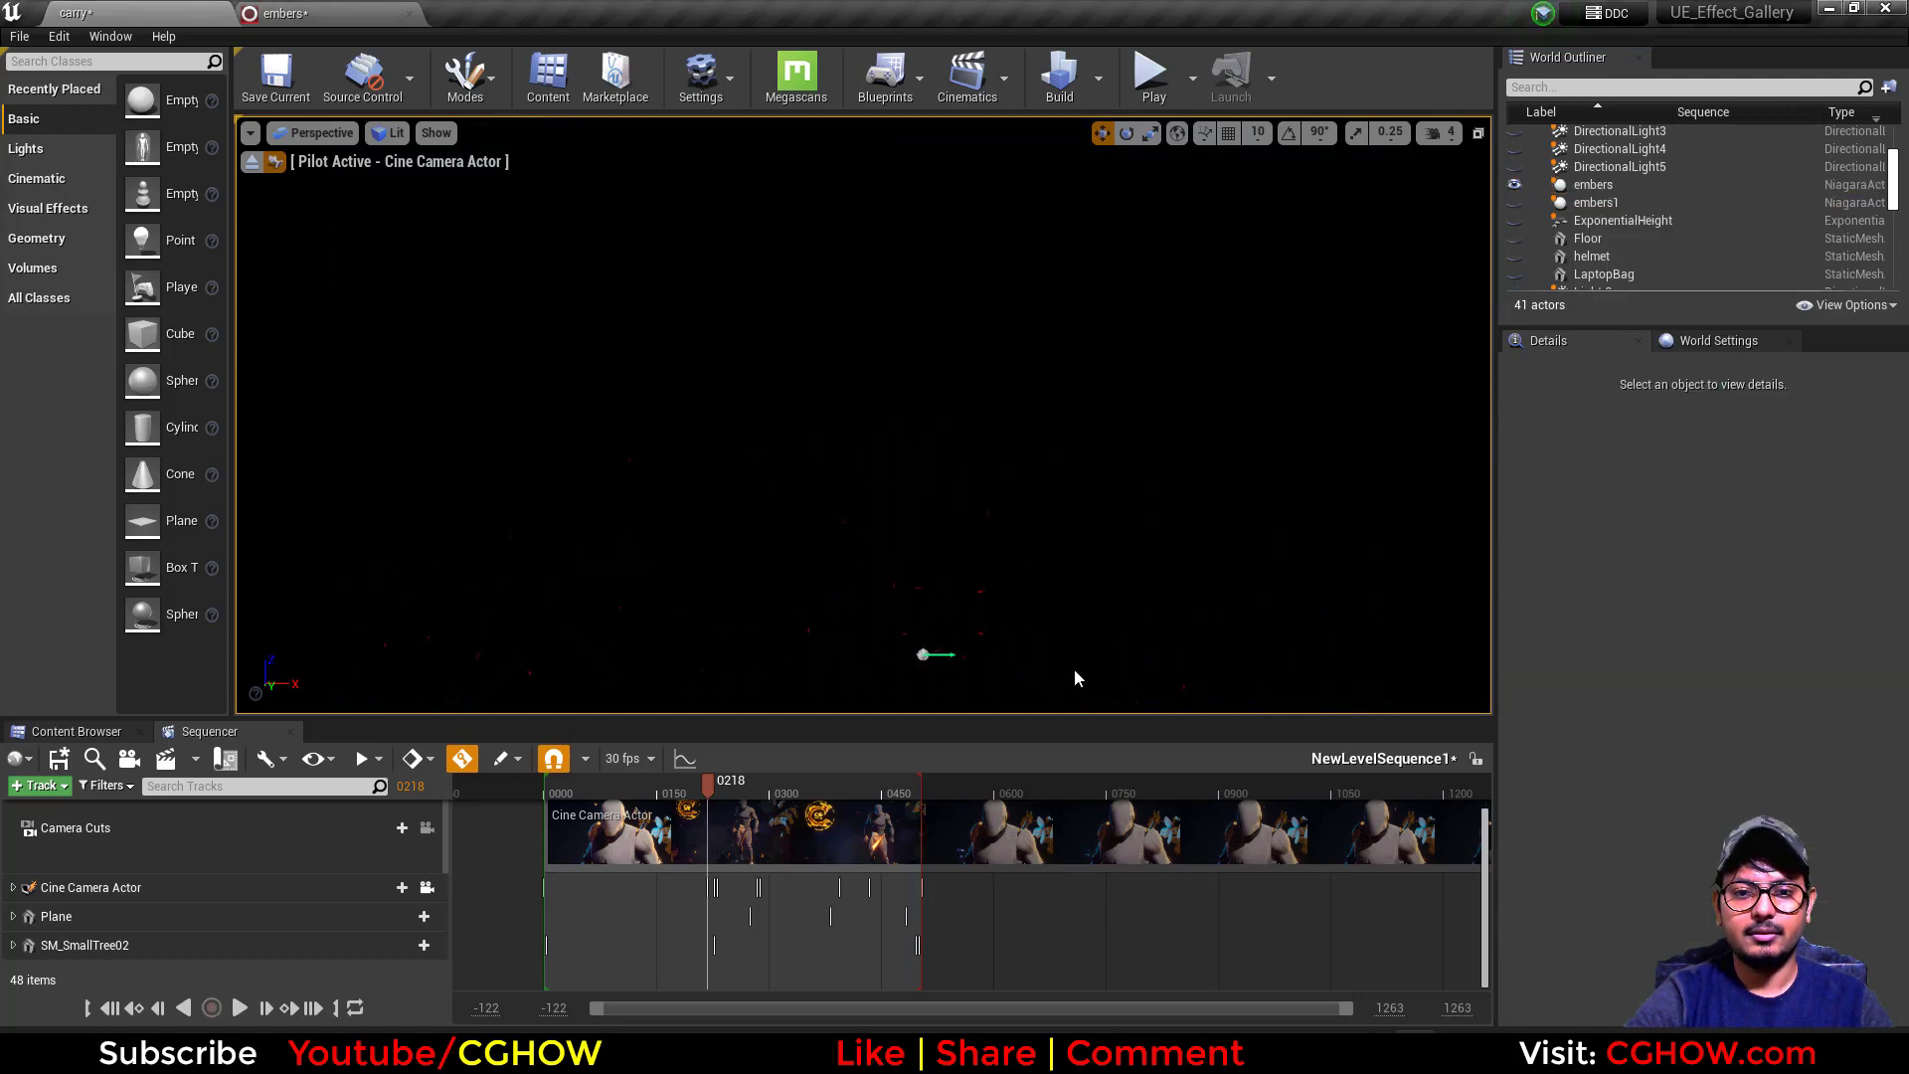
{"action": "left_click", "coordinate": [922, 654]}
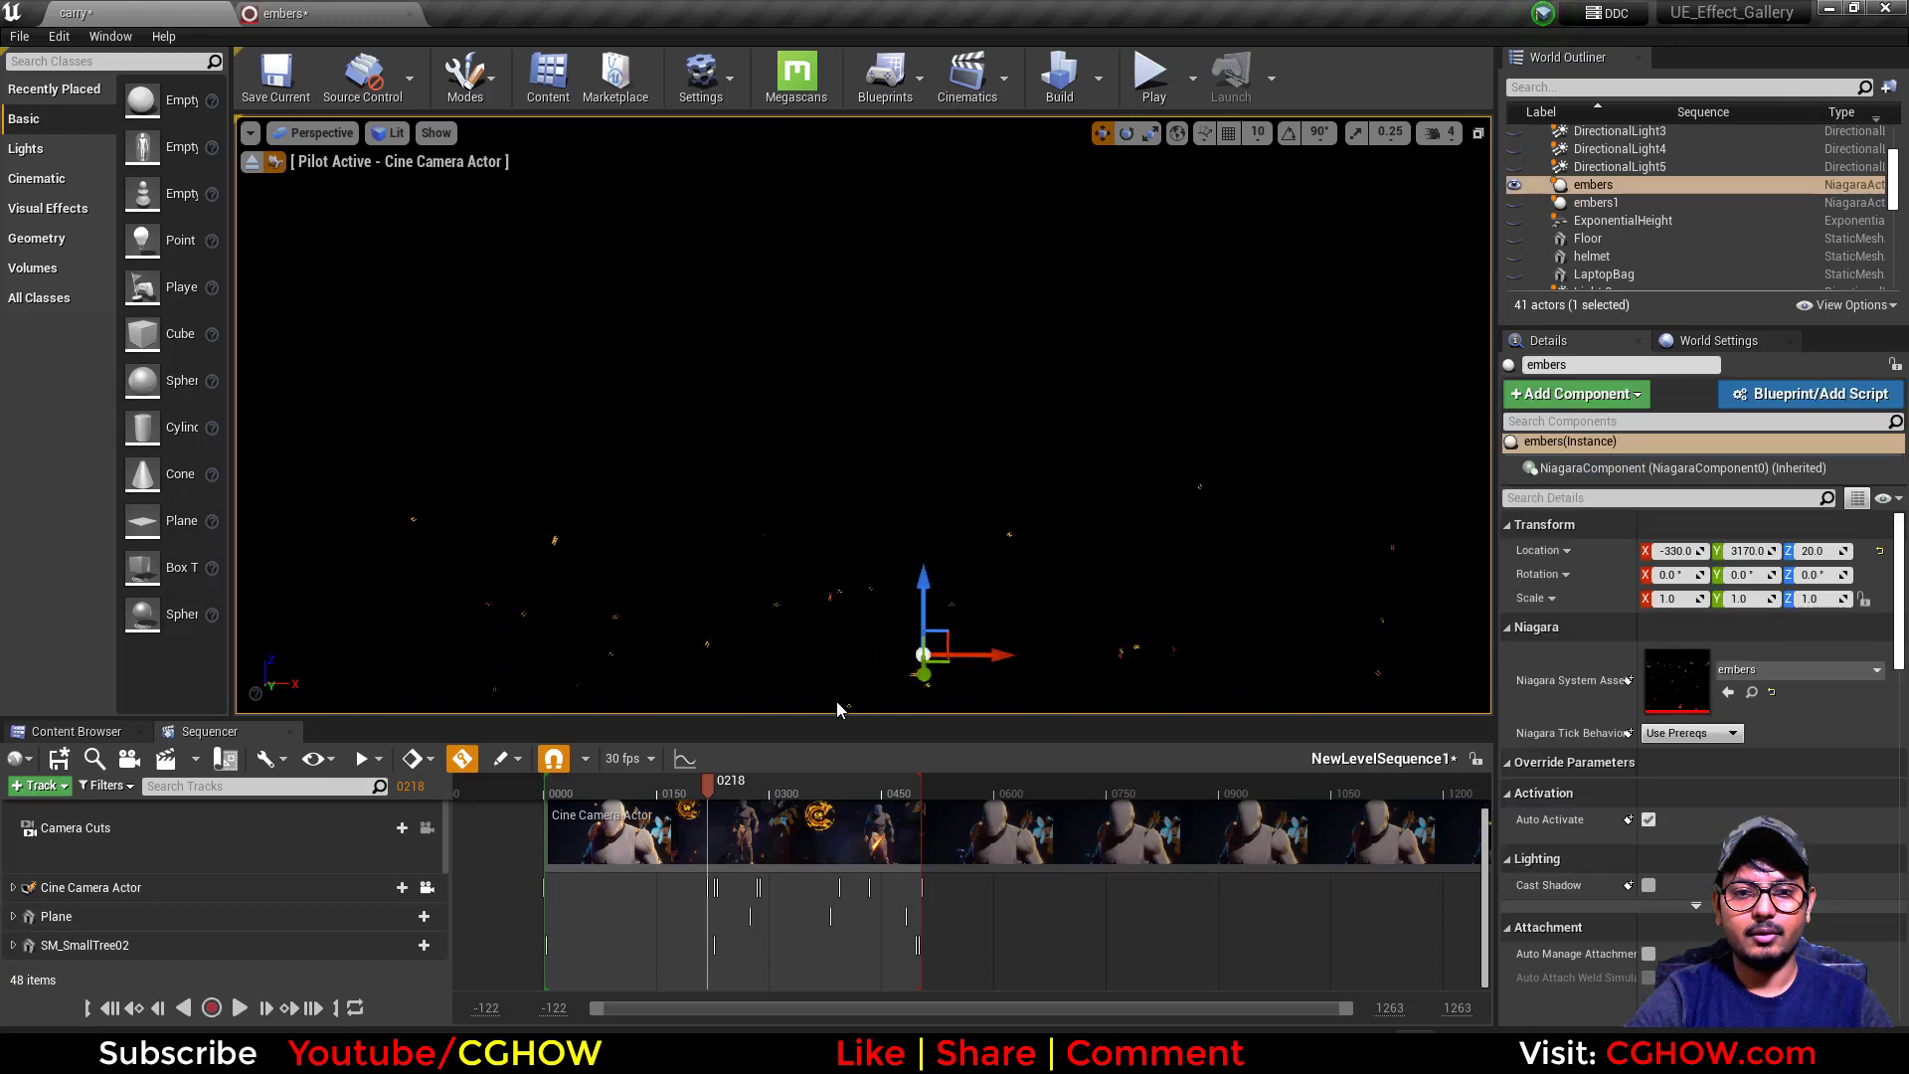
Examine the Color, Curl Noise Force, Curl Noise Force 001 and Drag modules in Embers002's Particle Update group.
{"action": "left_click", "coordinate": [326, 14]}
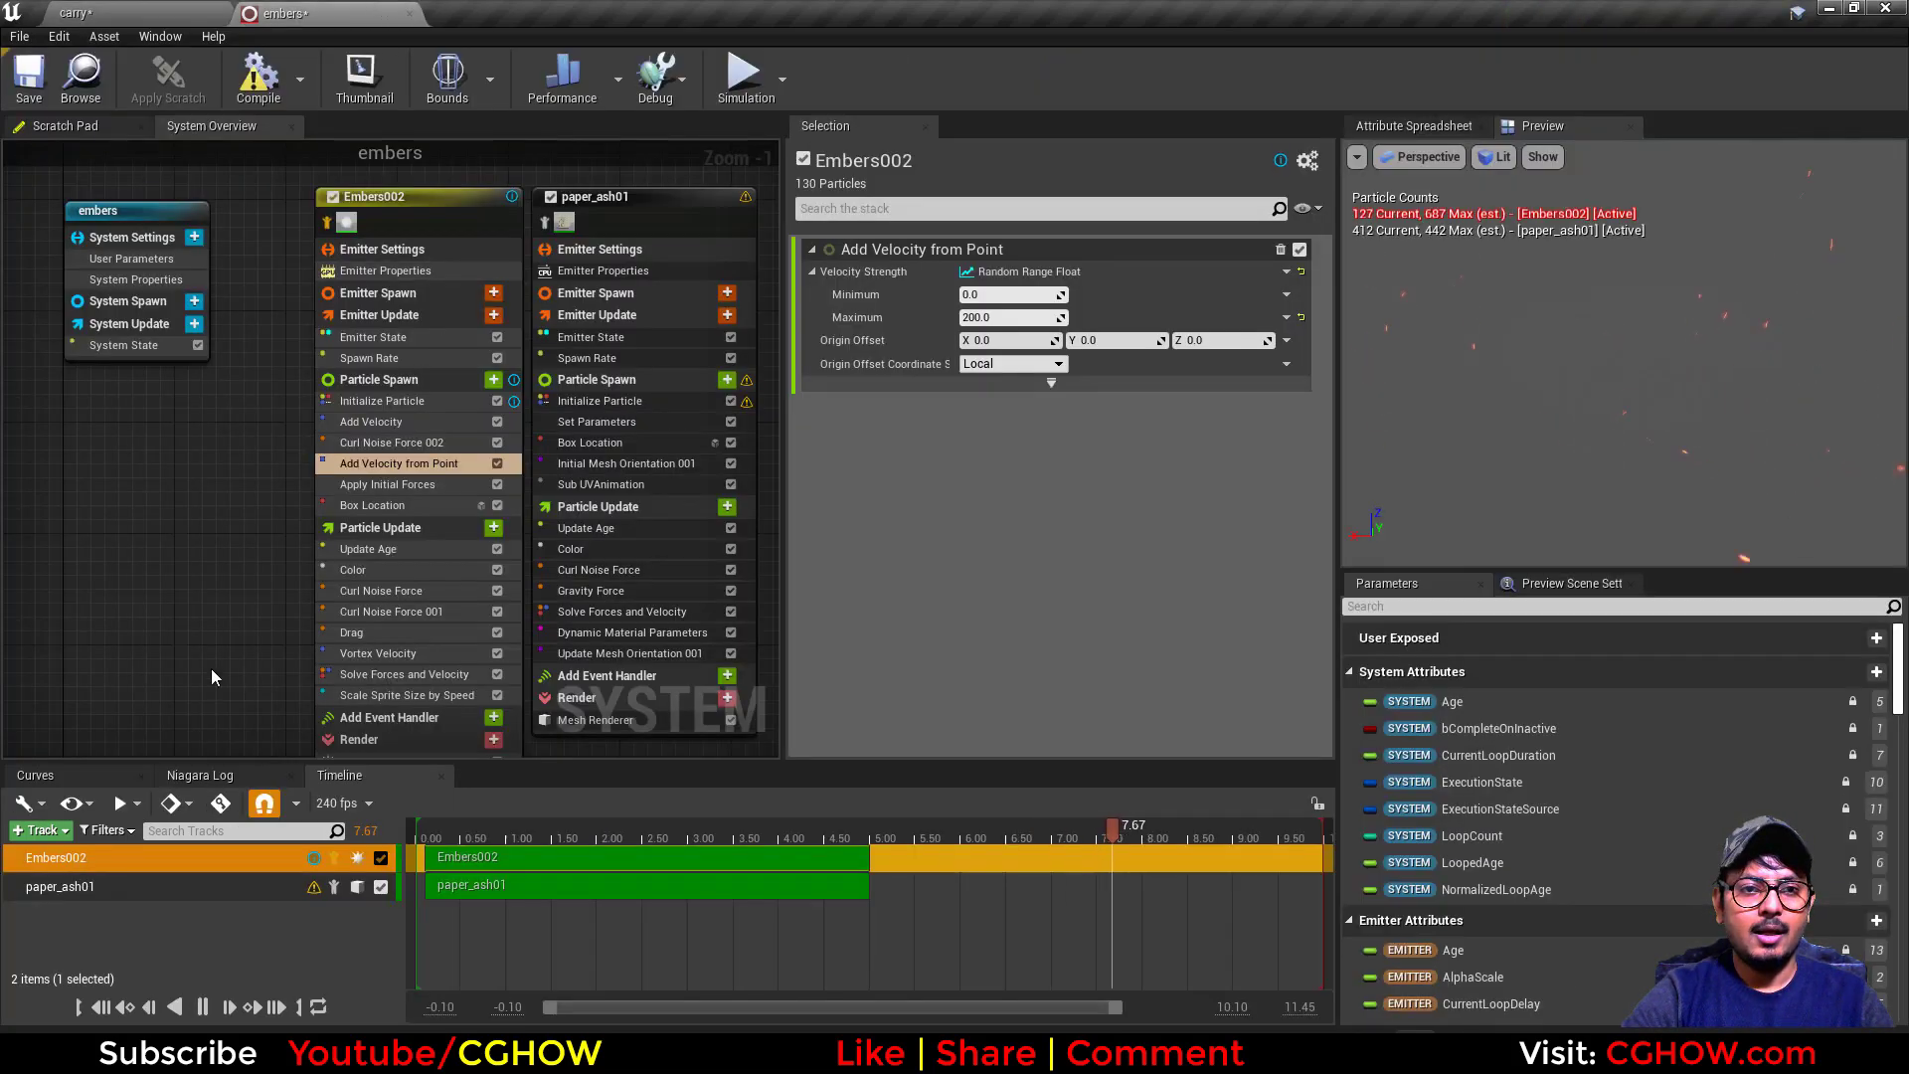
{"action": "right_click_drag", "start_coordinate": [211, 670], "coordinate": [180, 498]}
{"action": "left_click", "coordinate": [346, 453]}
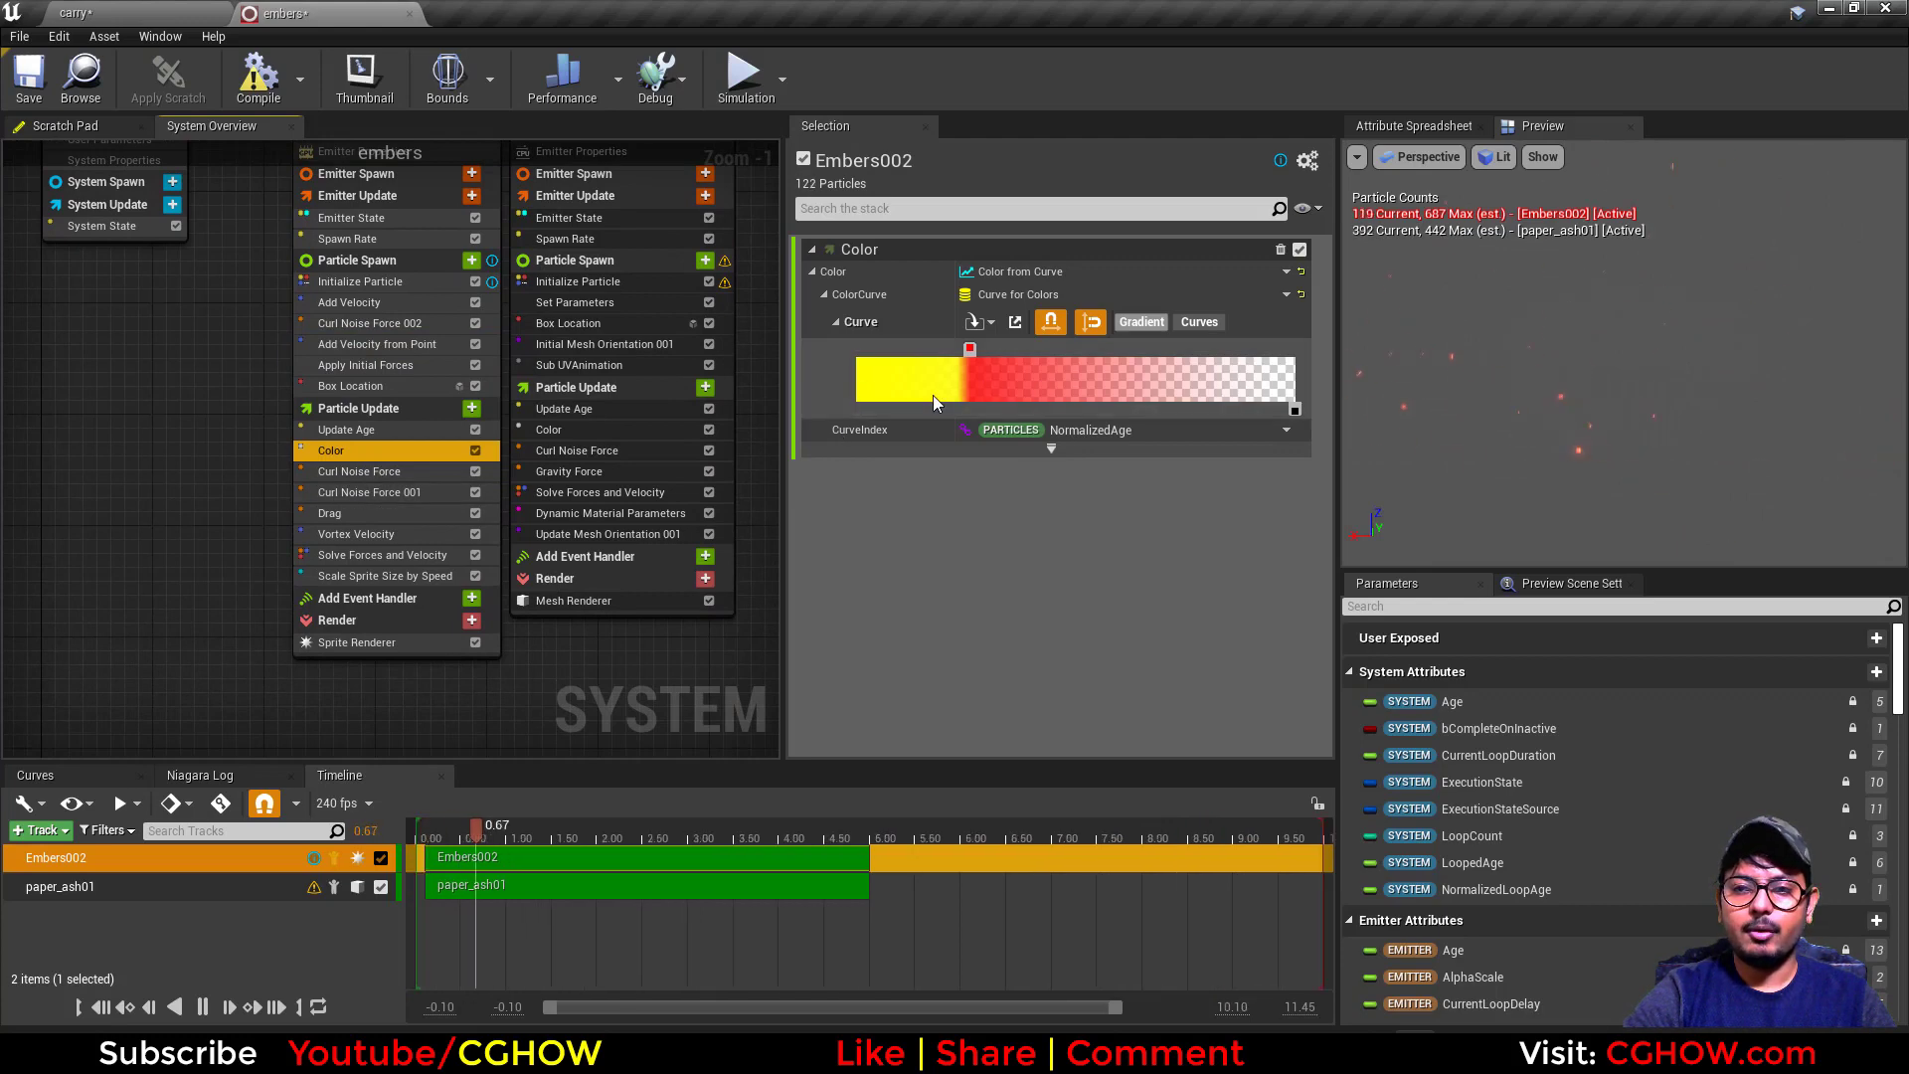
{"action": "left_click", "coordinate": [362, 476]}
{"action": "left_click", "coordinate": [386, 492]}
{"action": "left_click", "coordinate": [394, 469]}
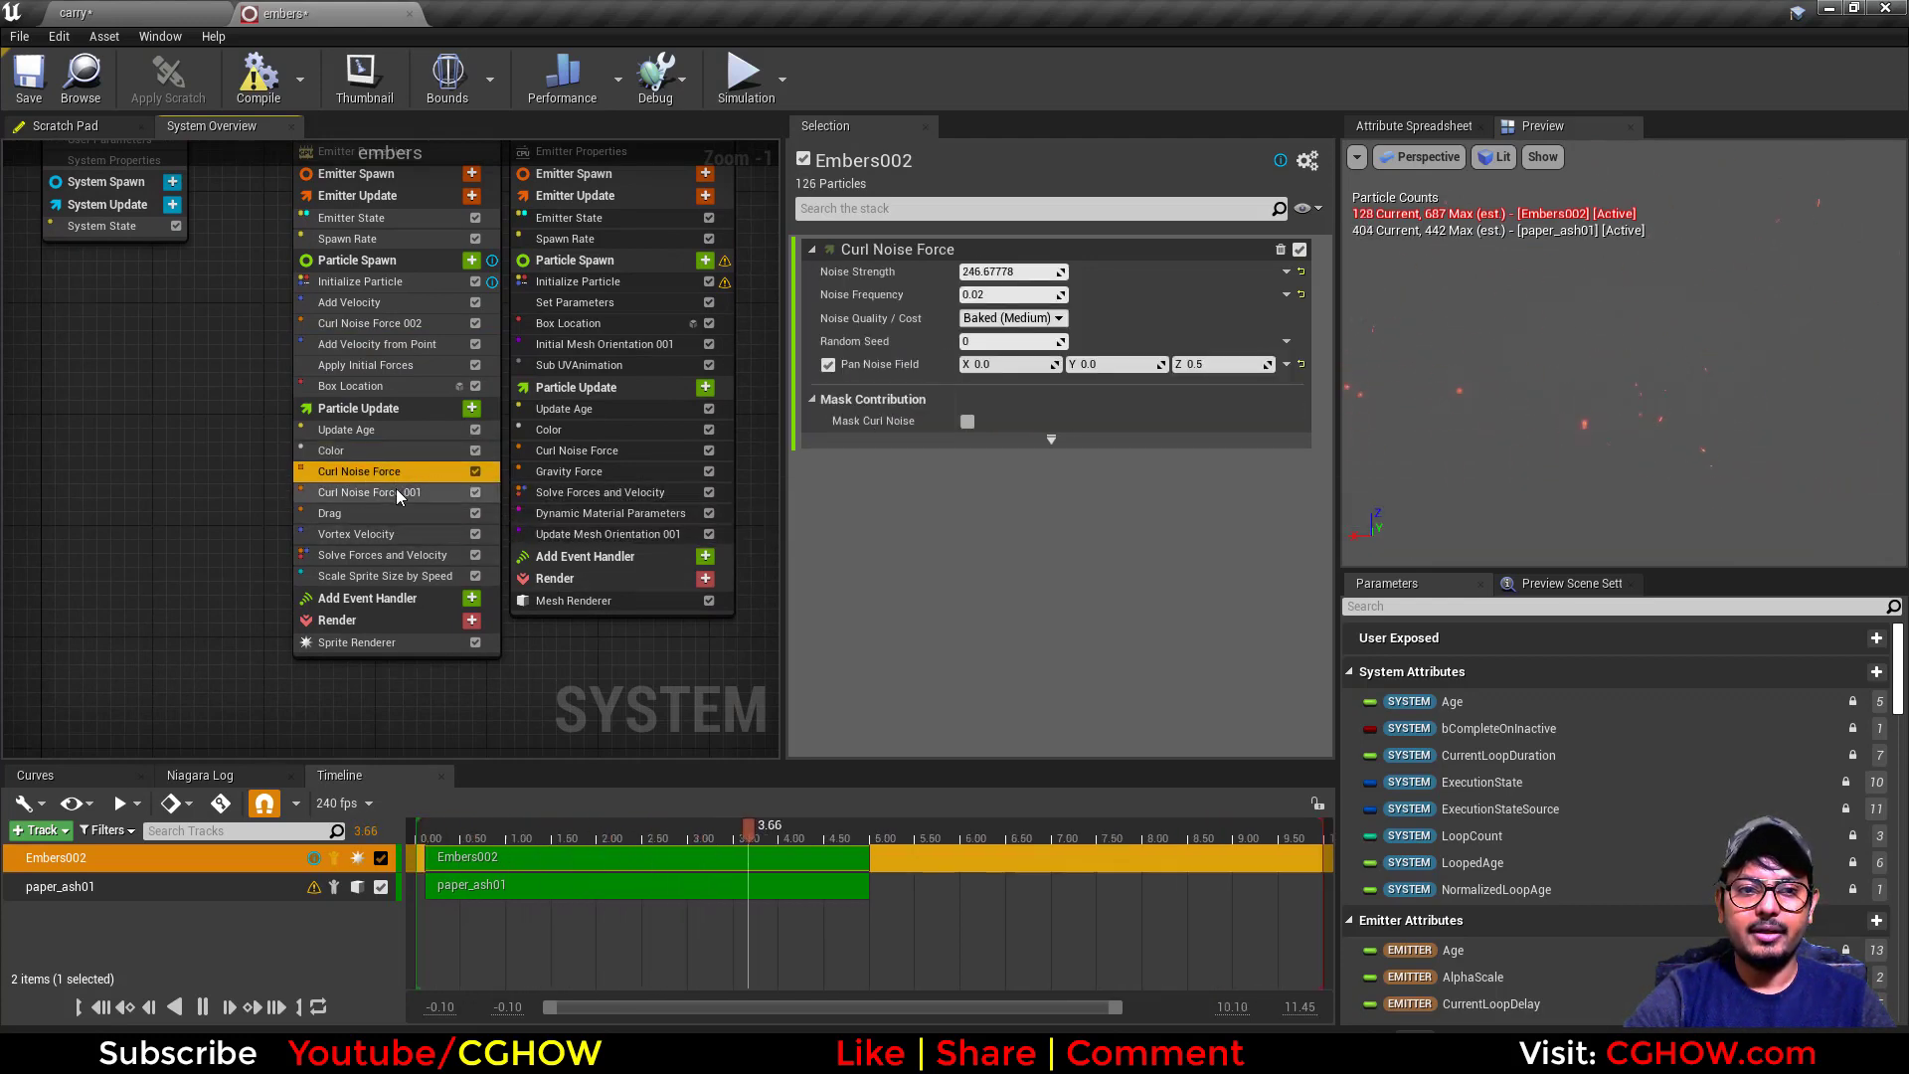
{"action": "left_click", "coordinate": [396, 487]}
{"action": "left_click", "coordinate": [340, 513]}
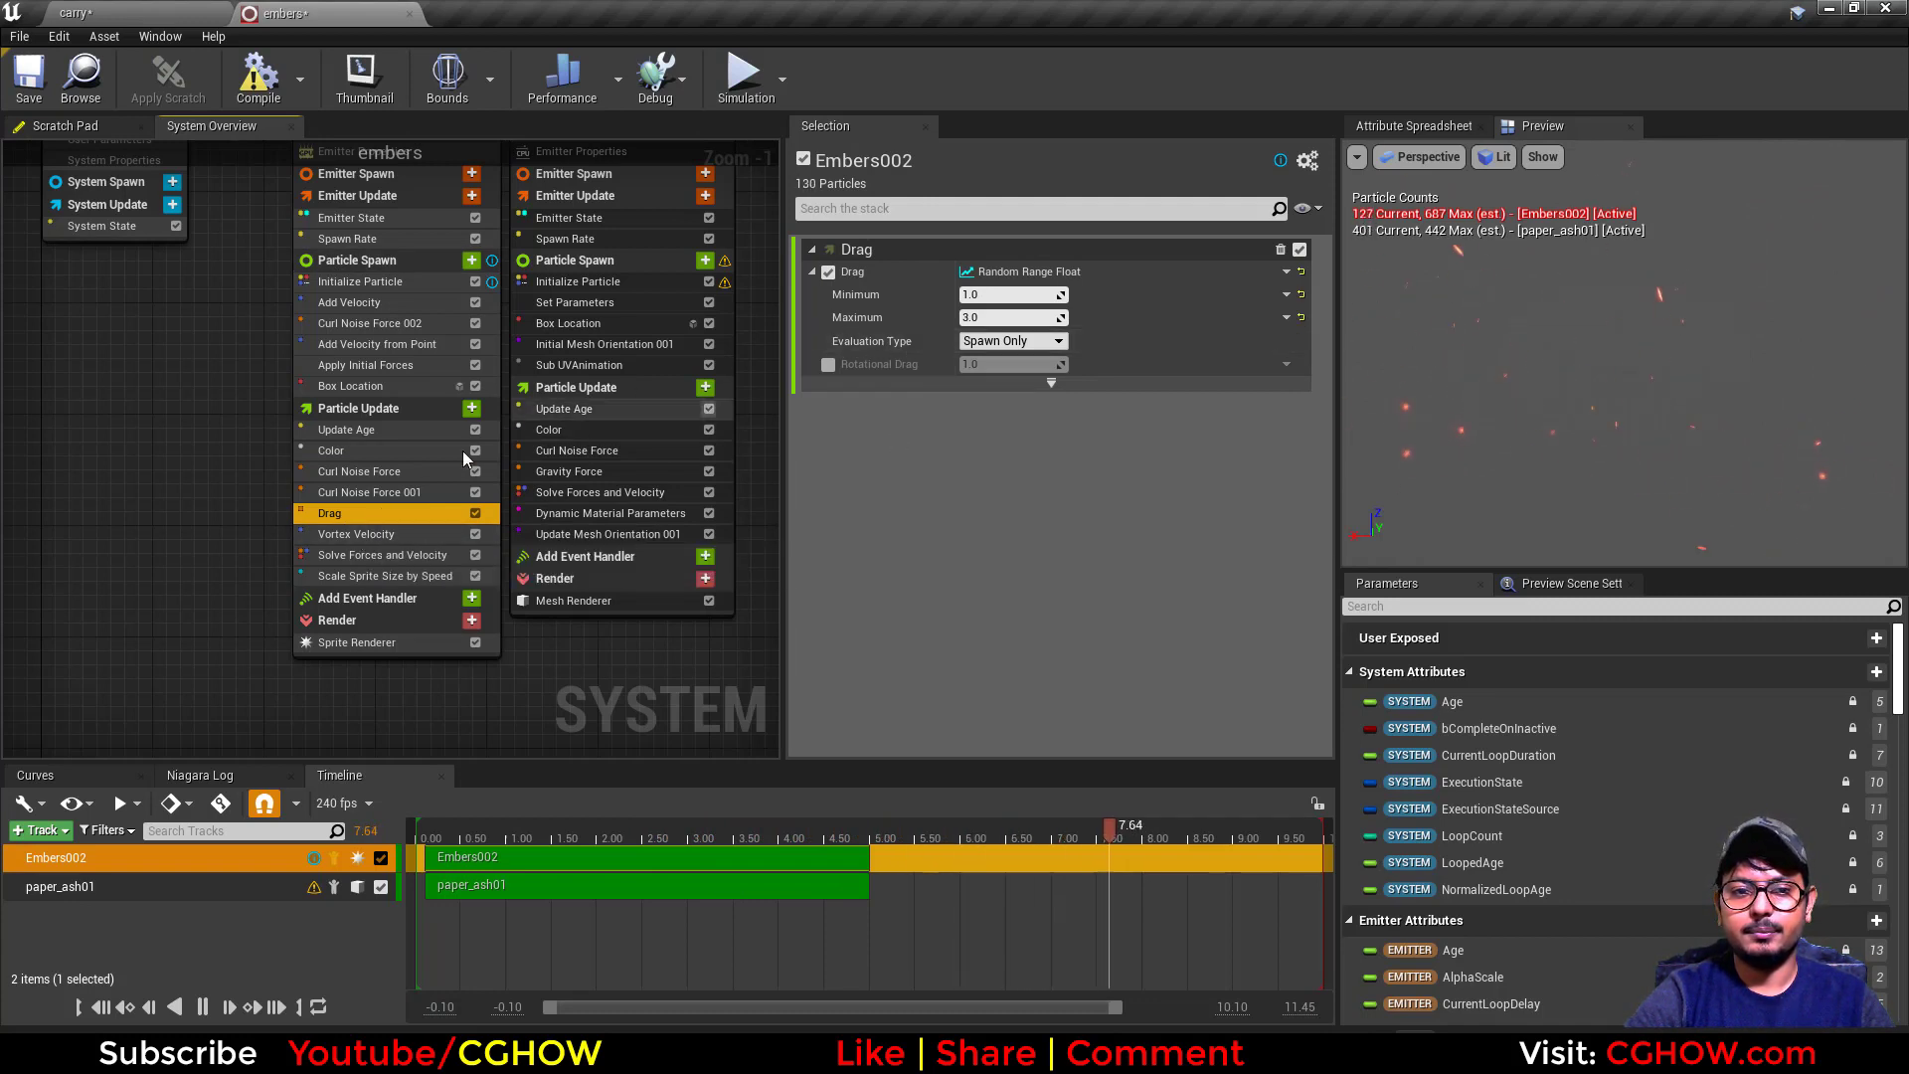
Examine Embers002's Curl Noise Force, Vortex Velocity and Scale Sprite Size by Speed modules against the preview.
{"action": "left_click", "coordinate": [402, 471]}
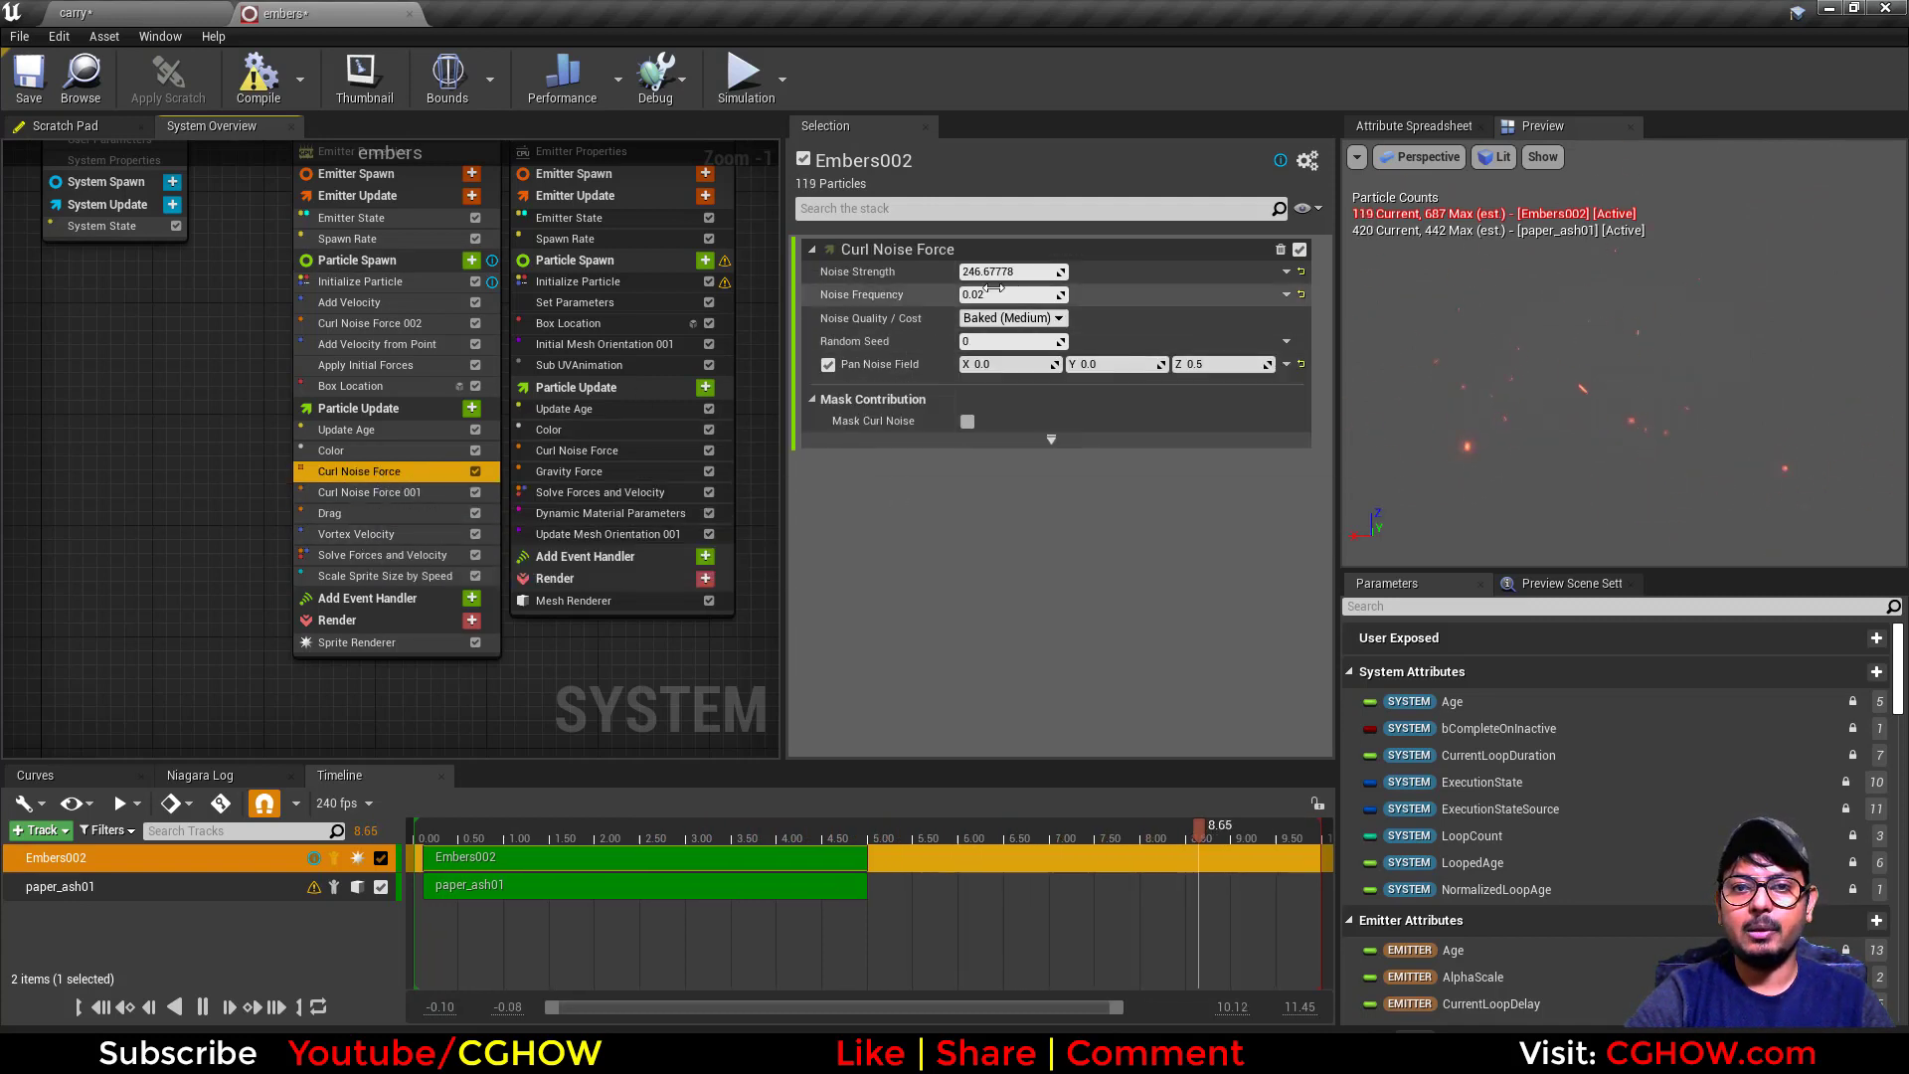
{"action": "left_click", "coordinate": [370, 536]}
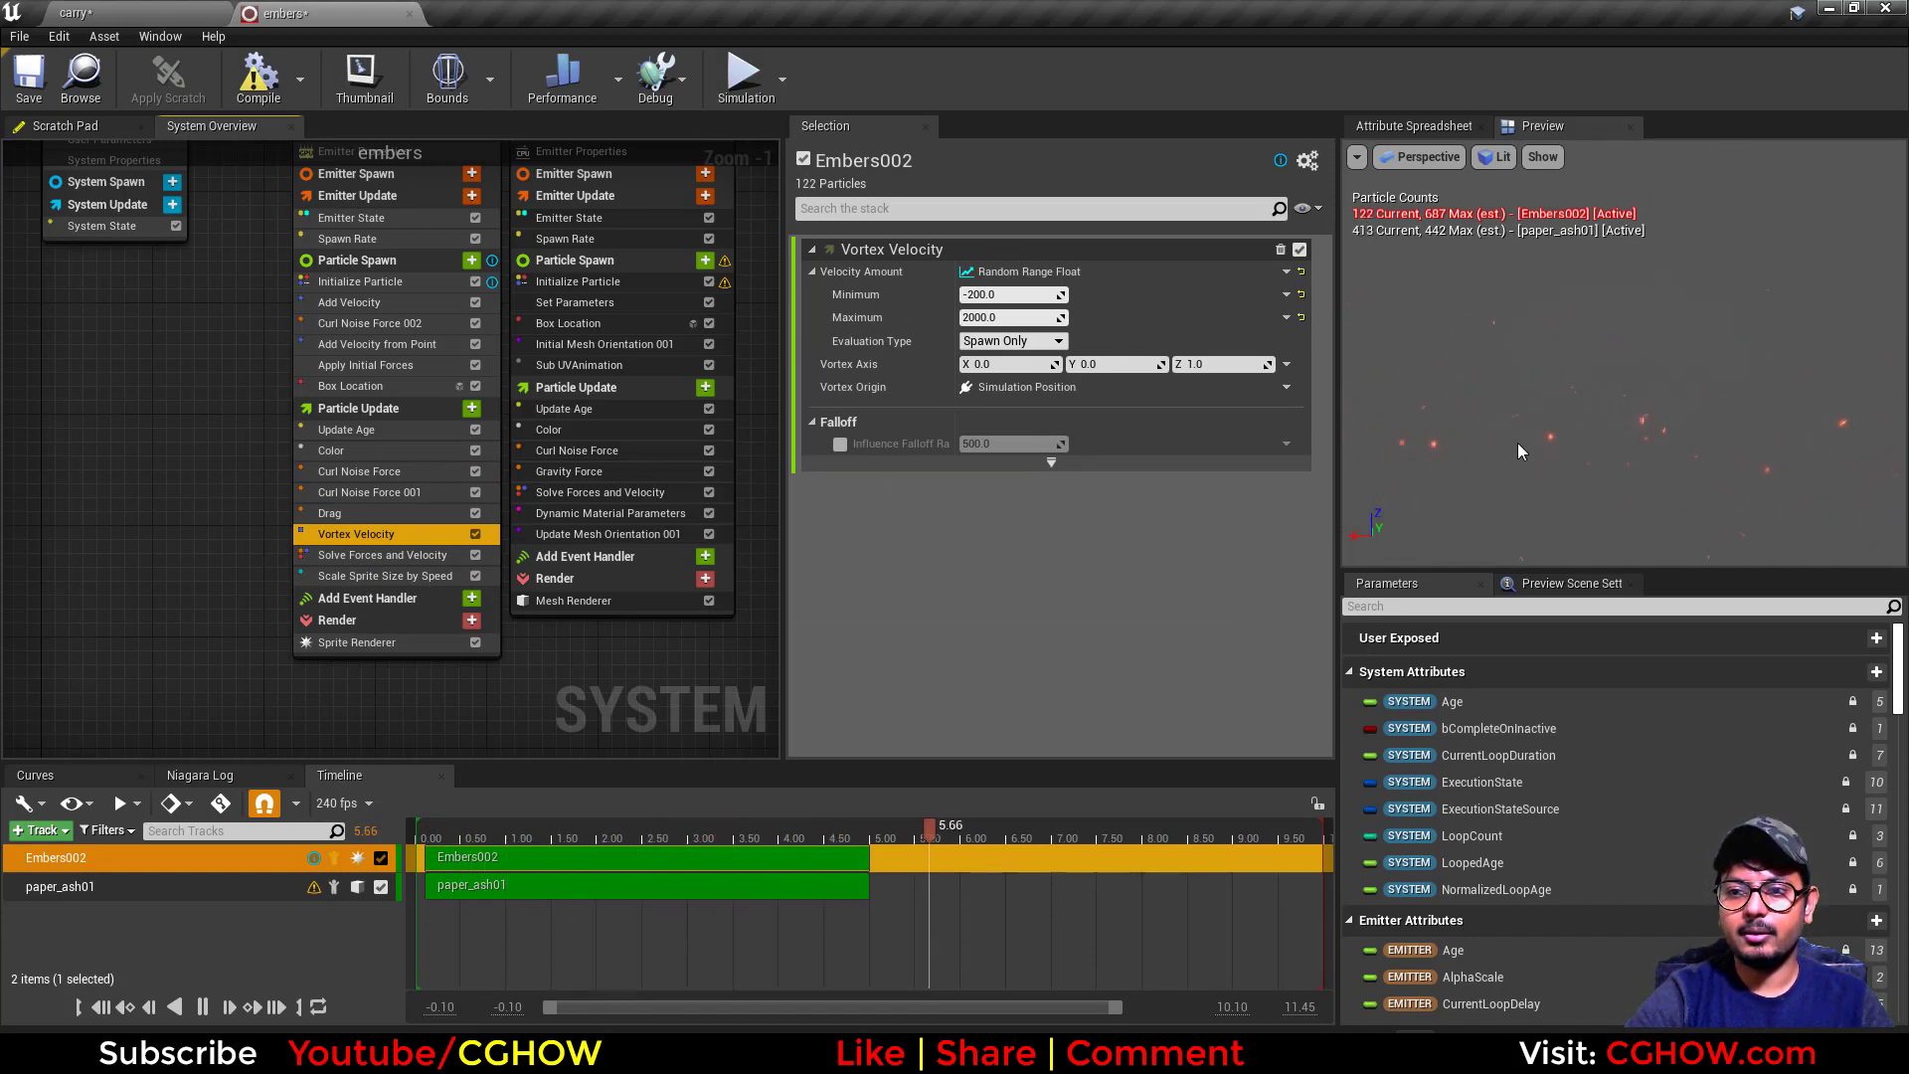
{"action": "left_click", "coordinate": [316, 617]}
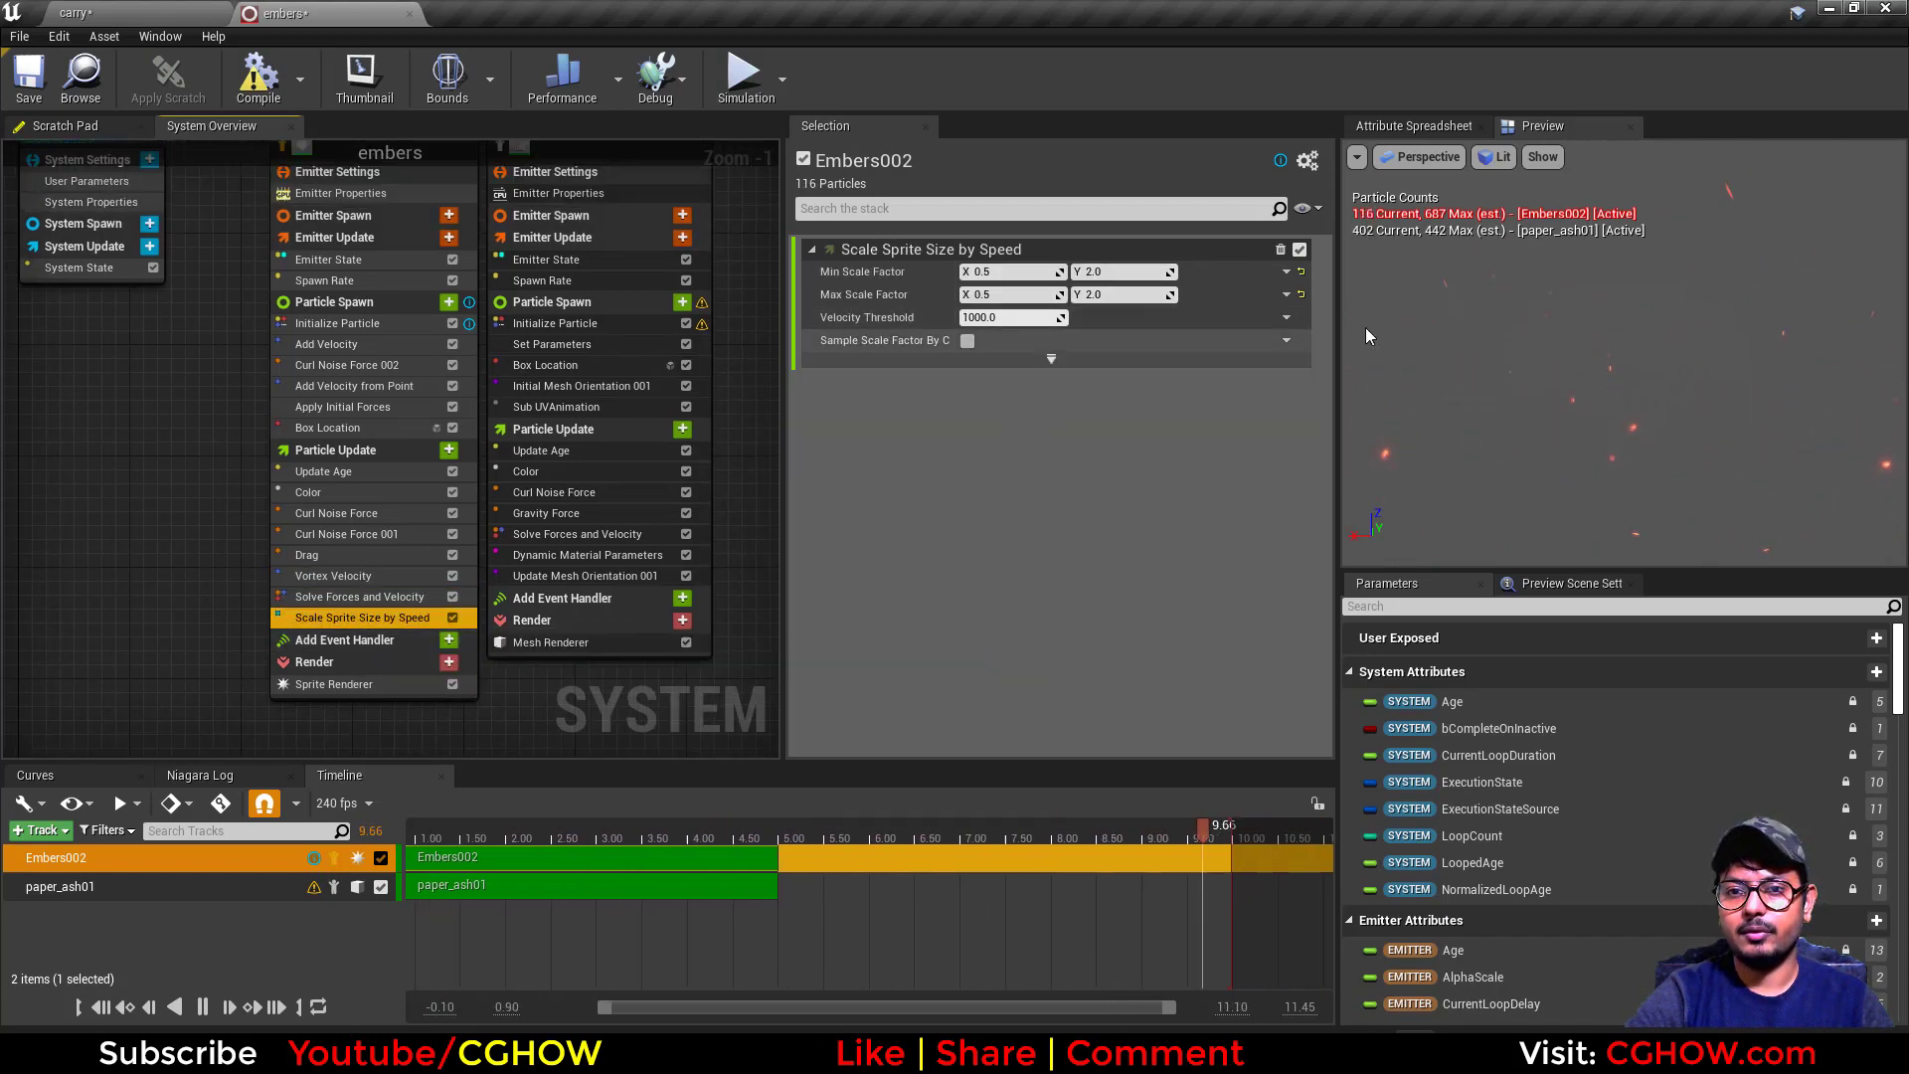
Review the paper_ash01 emitter's Mesh Renderer and open its sm_leaf01 mesh.
{"action": "right_click_drag", "start_coordinate": [242, 214], "coordinate": [220, 308]}
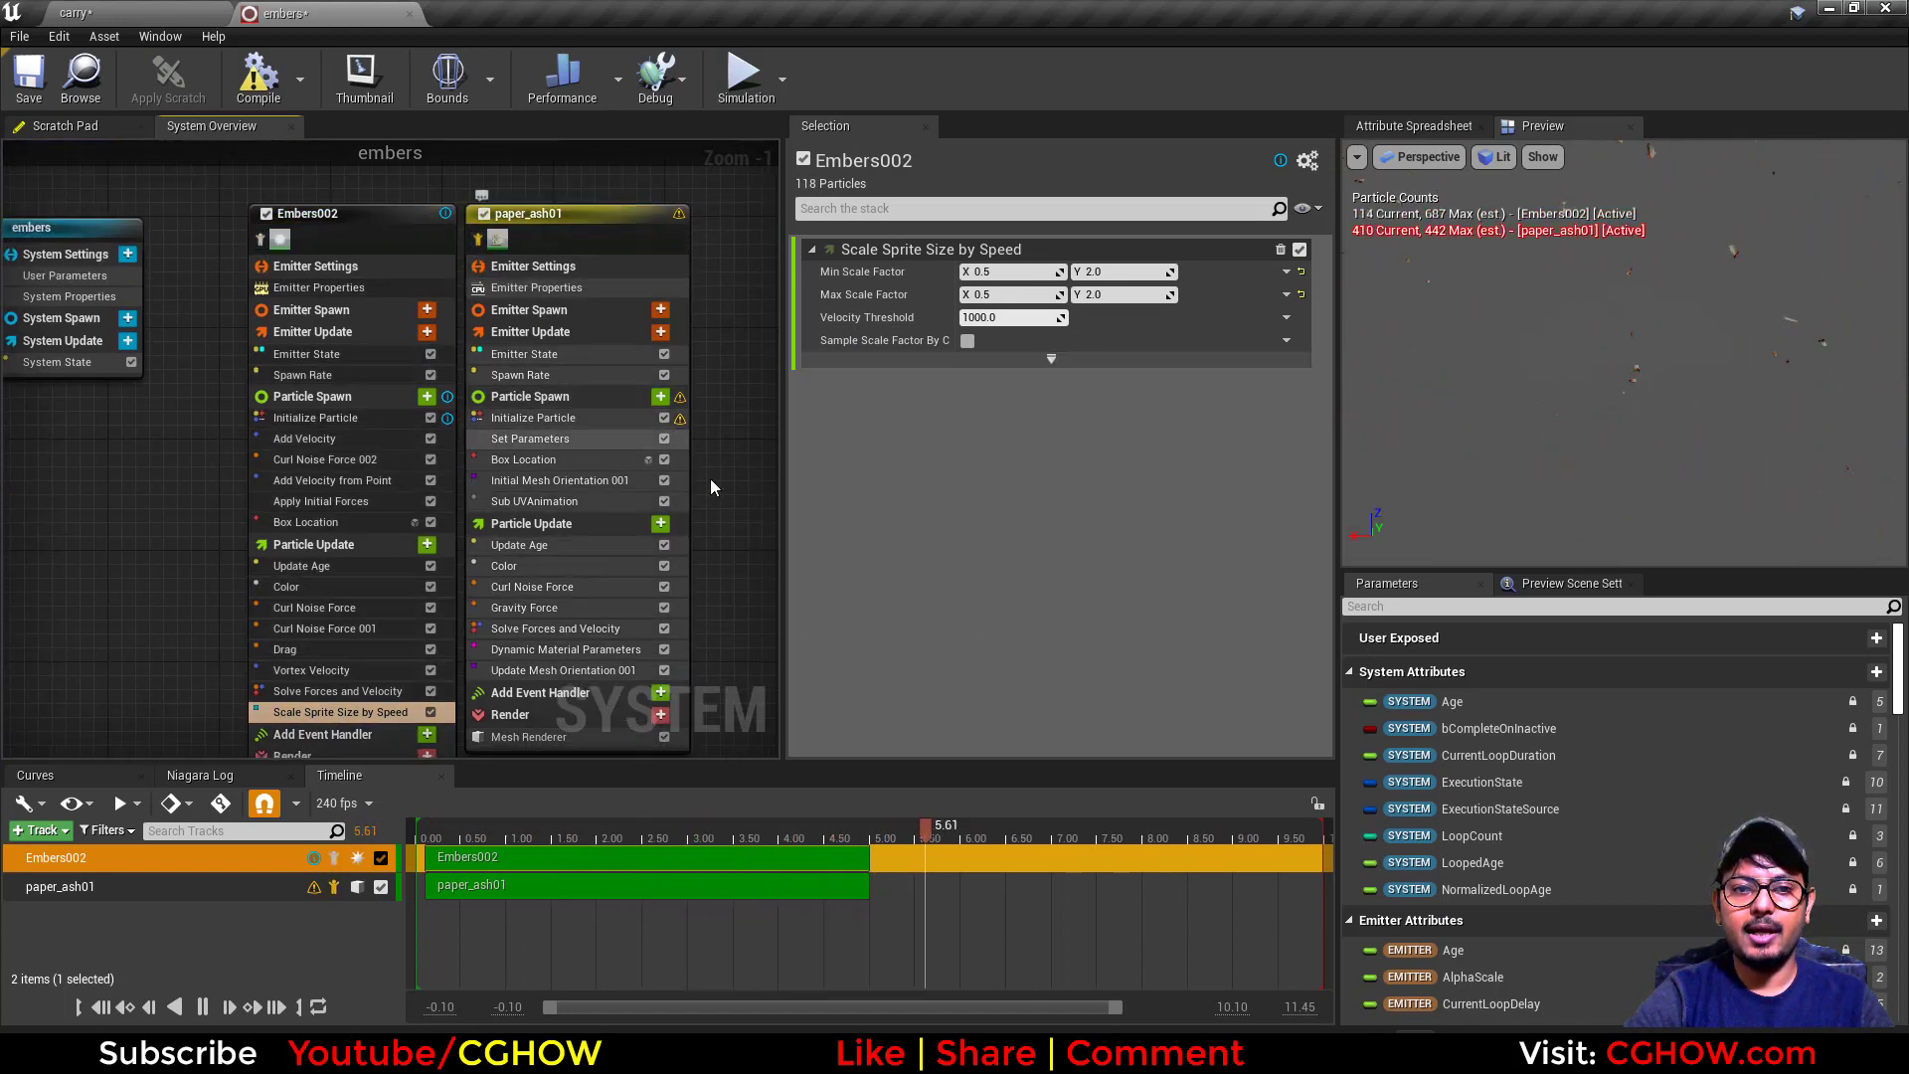
{"action": "right_click_drag", "start_coordinate": [710, 479], "coordinate": [699, 358]}
{"action": "left_click", "coordinate": [551, 614]}
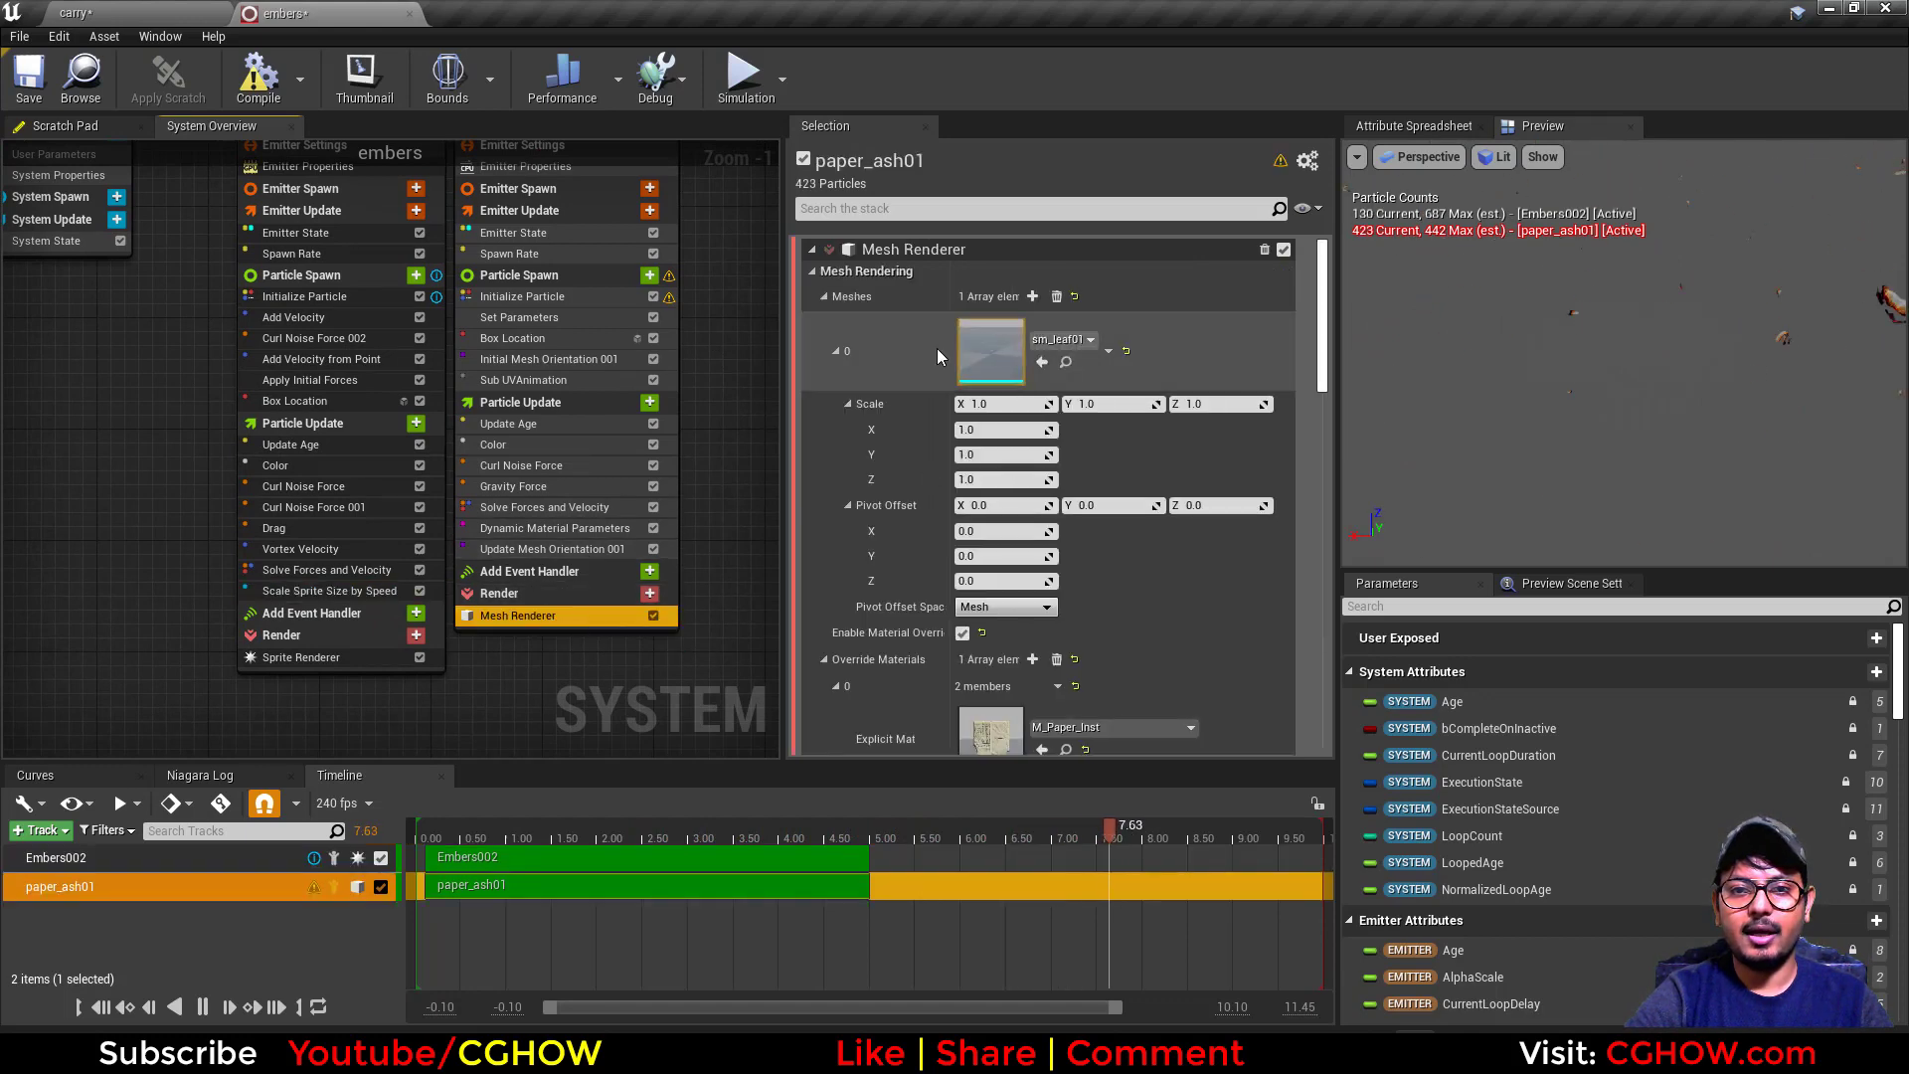
{"action": "double_click", "coordinate": [989, 344]}
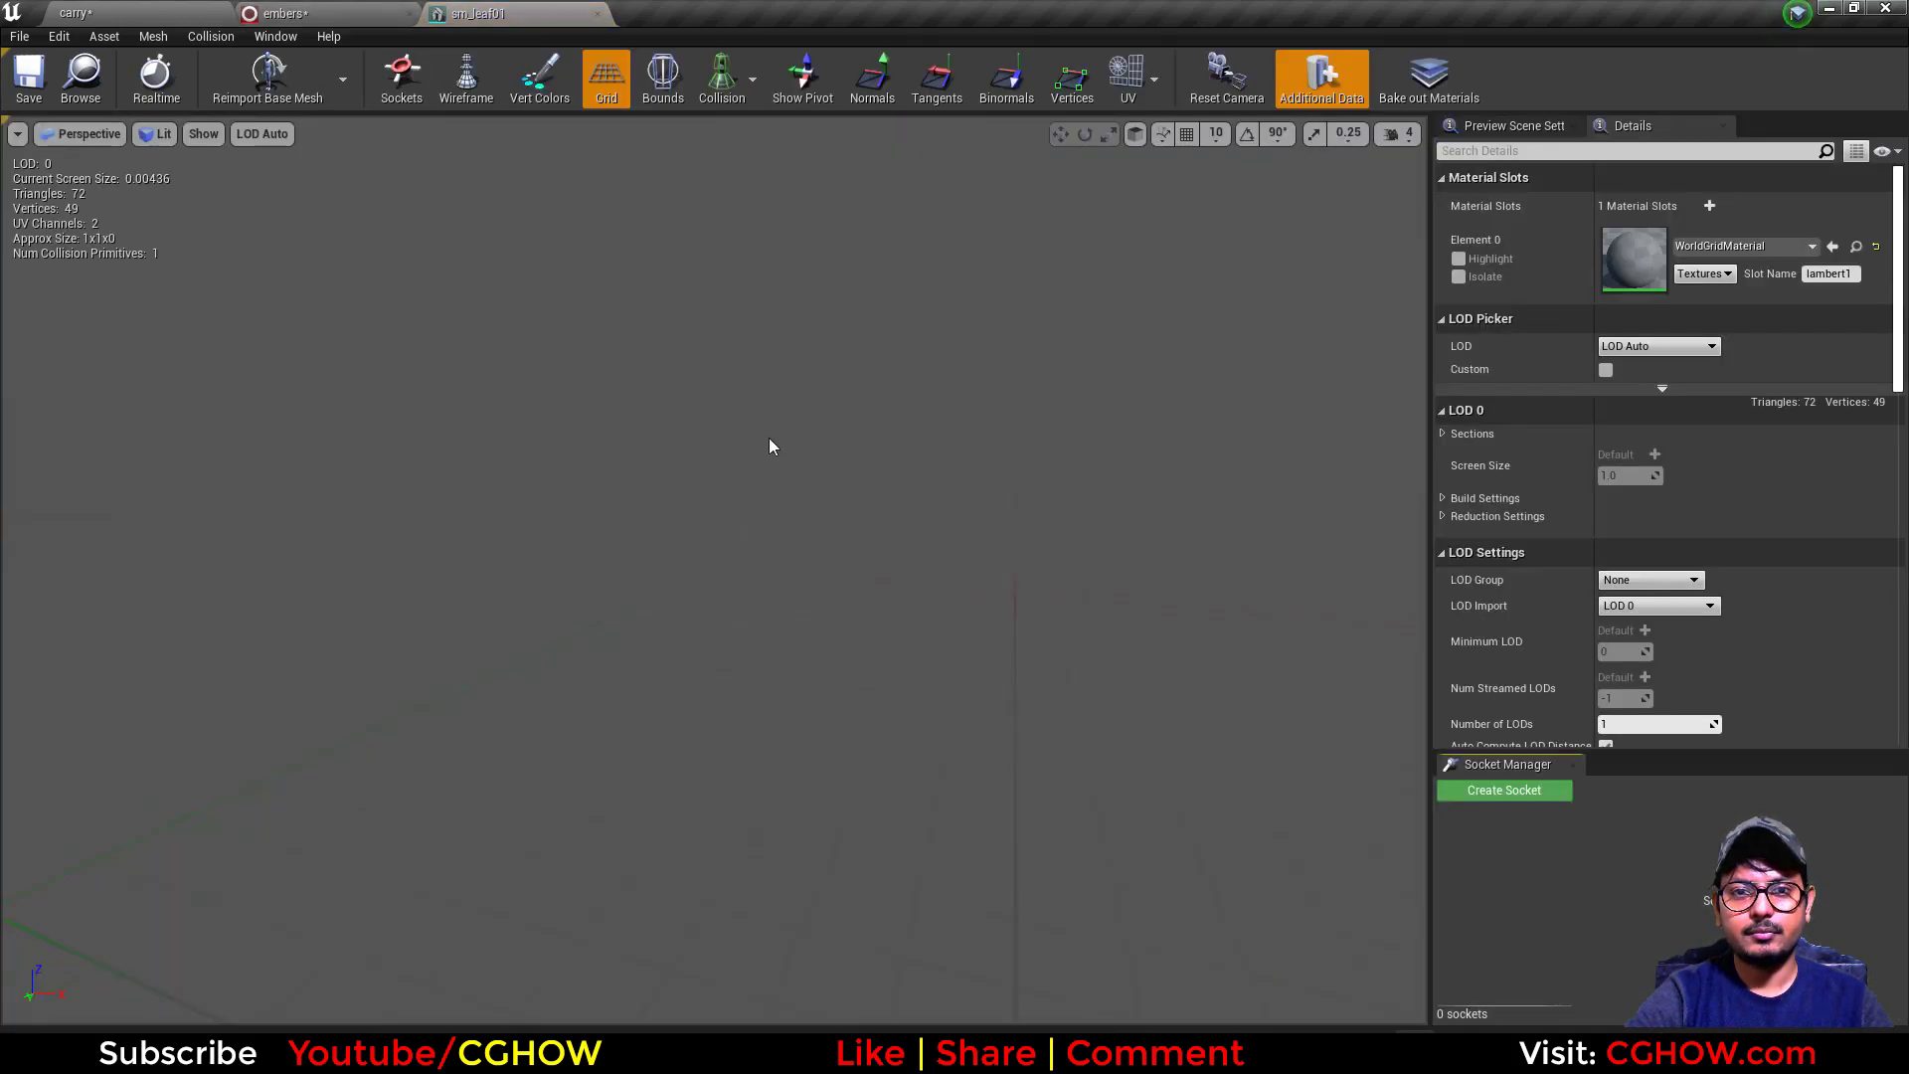
Display the leaf mesh in Brush Wireframe, frame it, inspect its shape from several angles, and close the mesh asset.
{"action": "left_click", "coordinate": [175, 136]}
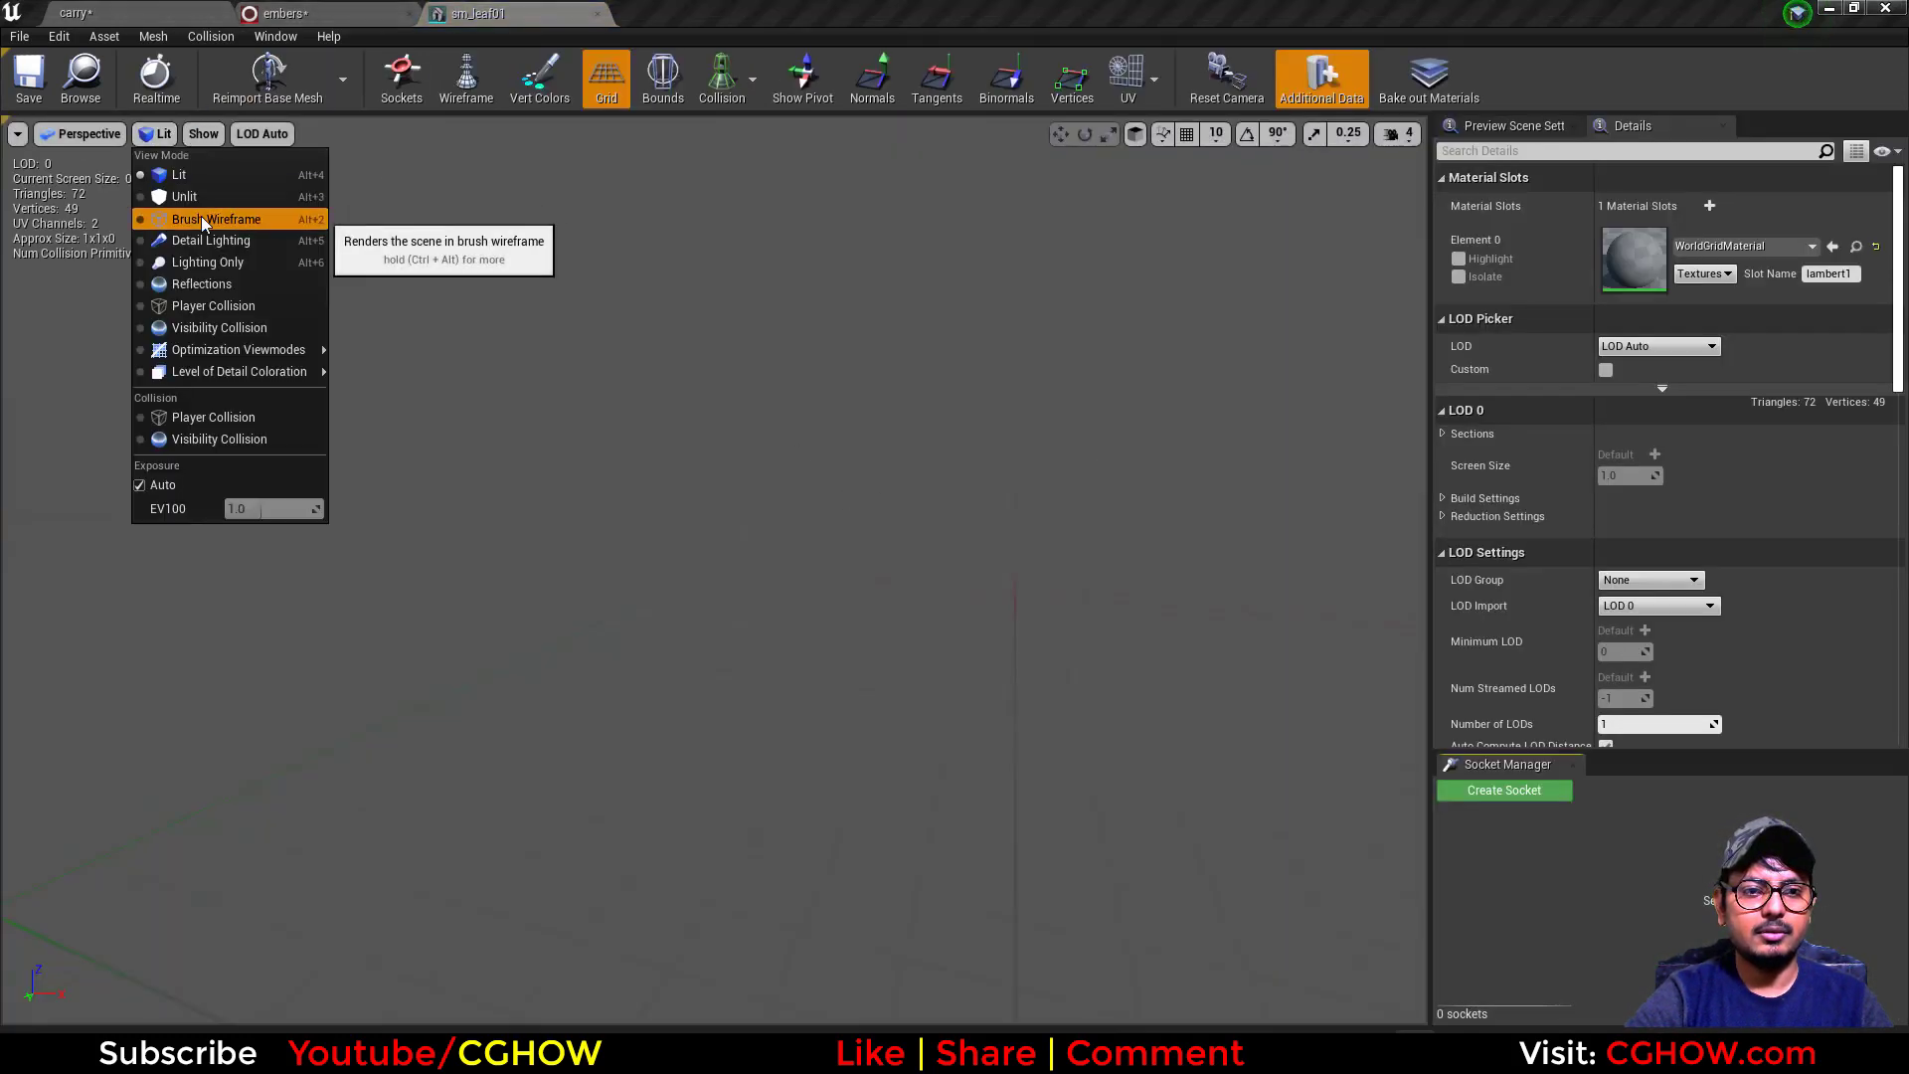
{"action": "left_click", "coordinate": [191, 215]}
{"action": "key", "text": "f"}
{"action": "scroll", "coordinate": [714, 570], "scroll_direction": "down", "scroll_amount": 5}
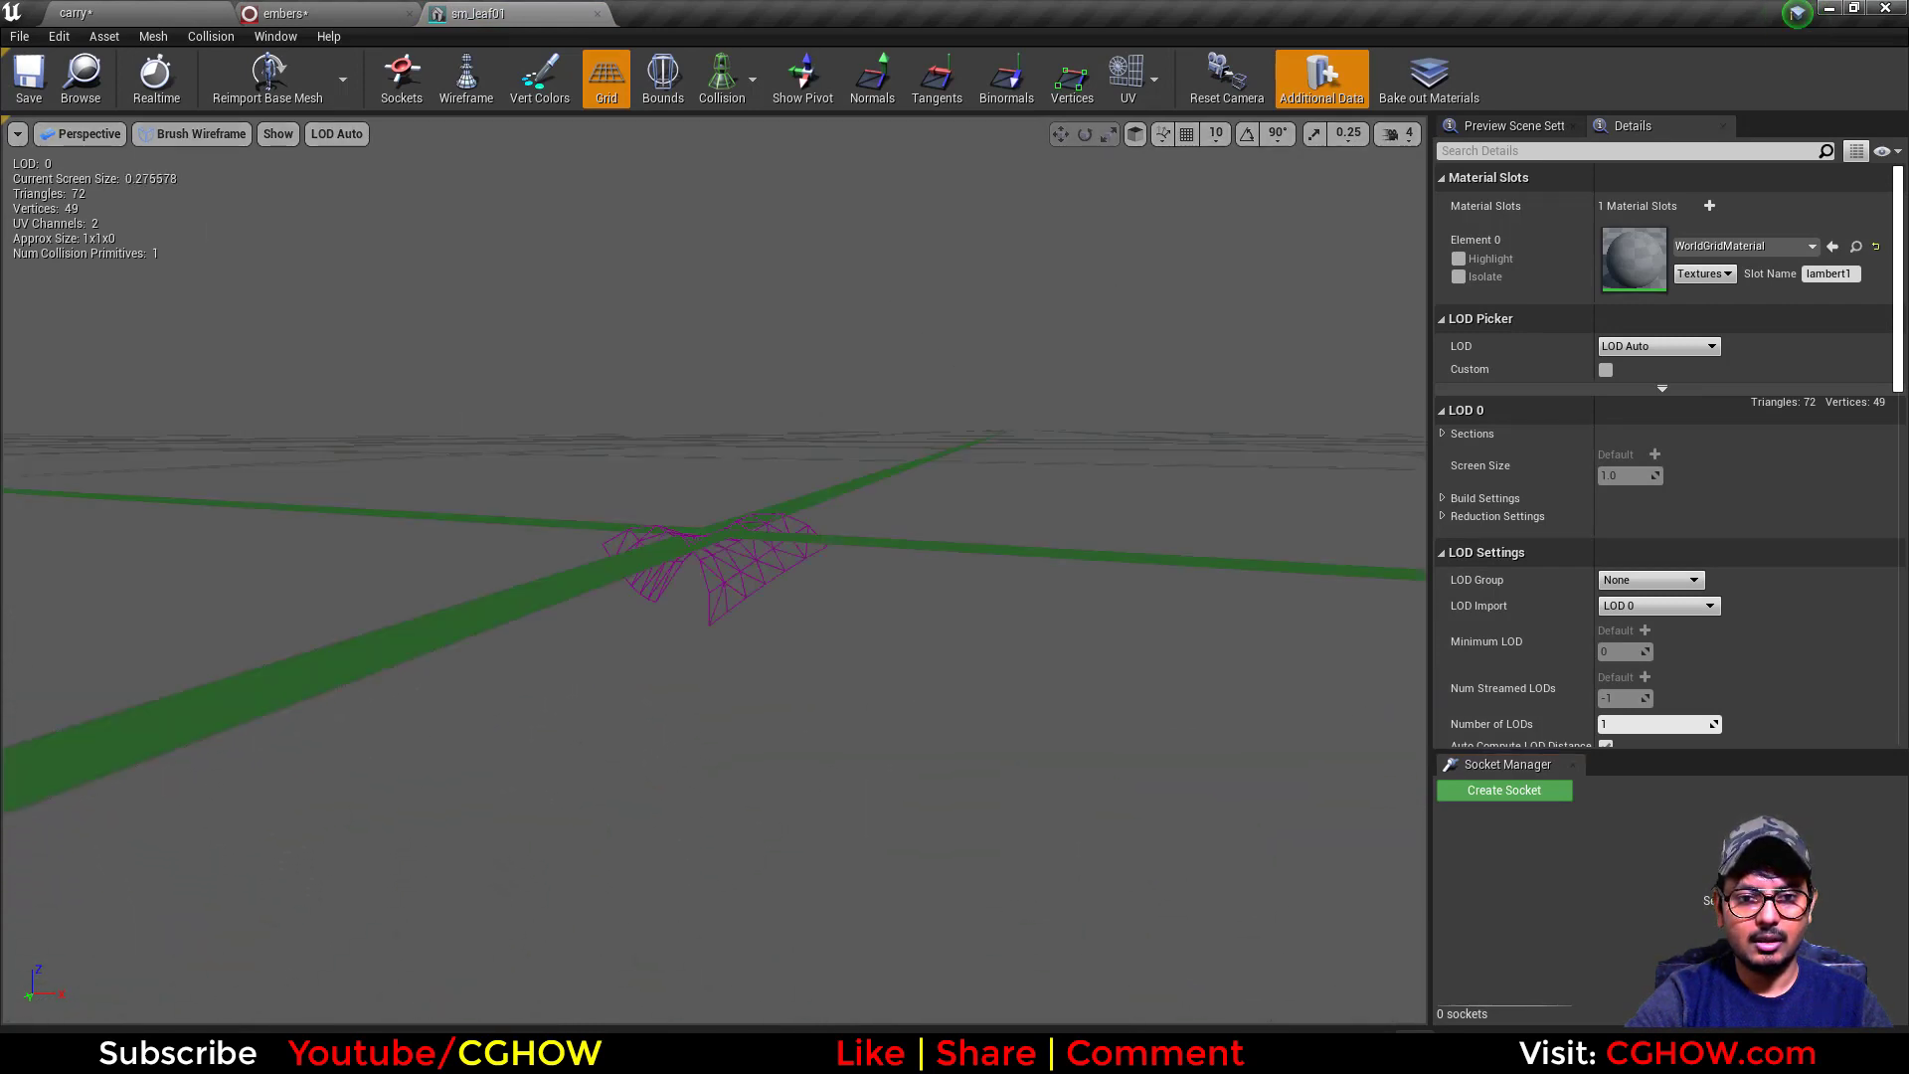
{"action": "left_click_drag", "start_coordinate": [713, 570], "coordinate": [472, 646], "text": "alt"}
{"action": "left_click_drag", "start_coordinate": [716, 566], "coordinate": [825, 497], "text": "alt"}
{"action": "middle_click", "coordinate": [497, 5]}
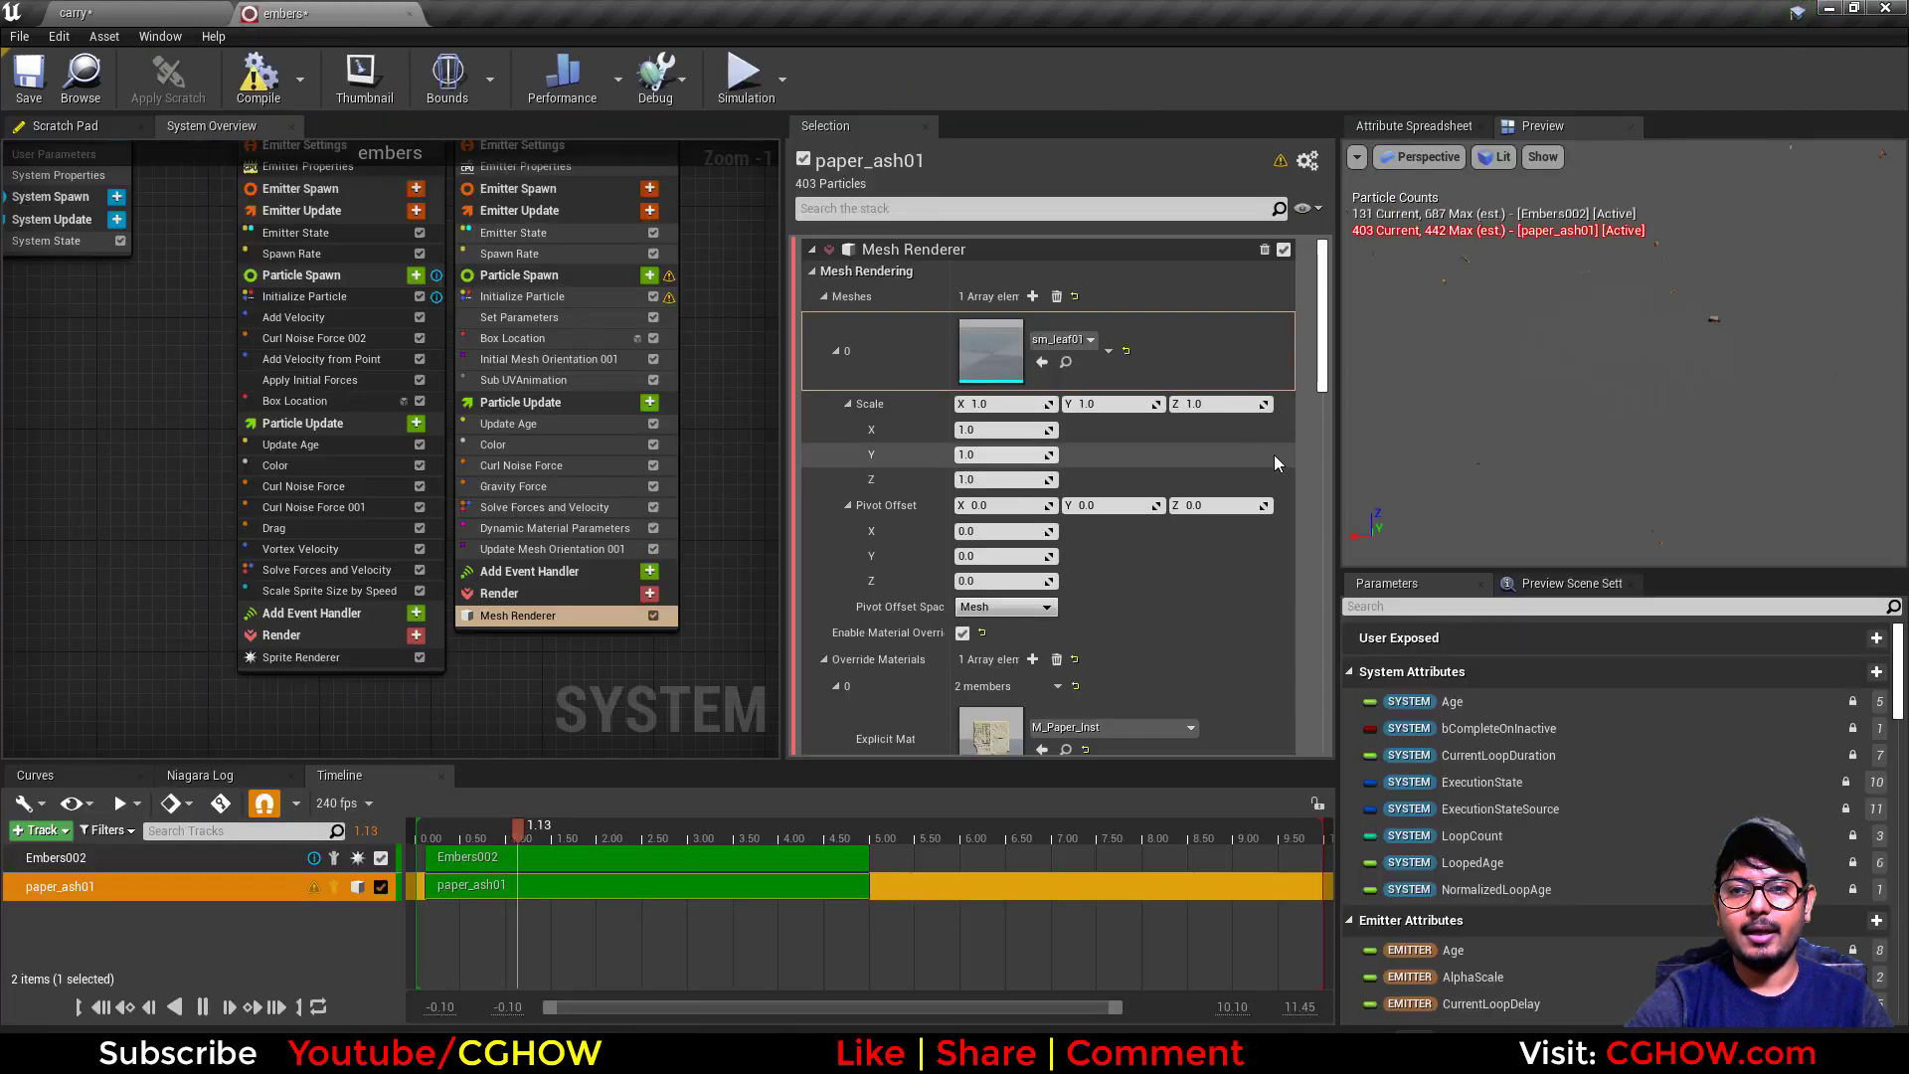
Open the M_Paper_Inst override material from the Mesh Renderer and open its parent material, M_Paper.
{"action": "double_click", "coordinate": [995, 752]}
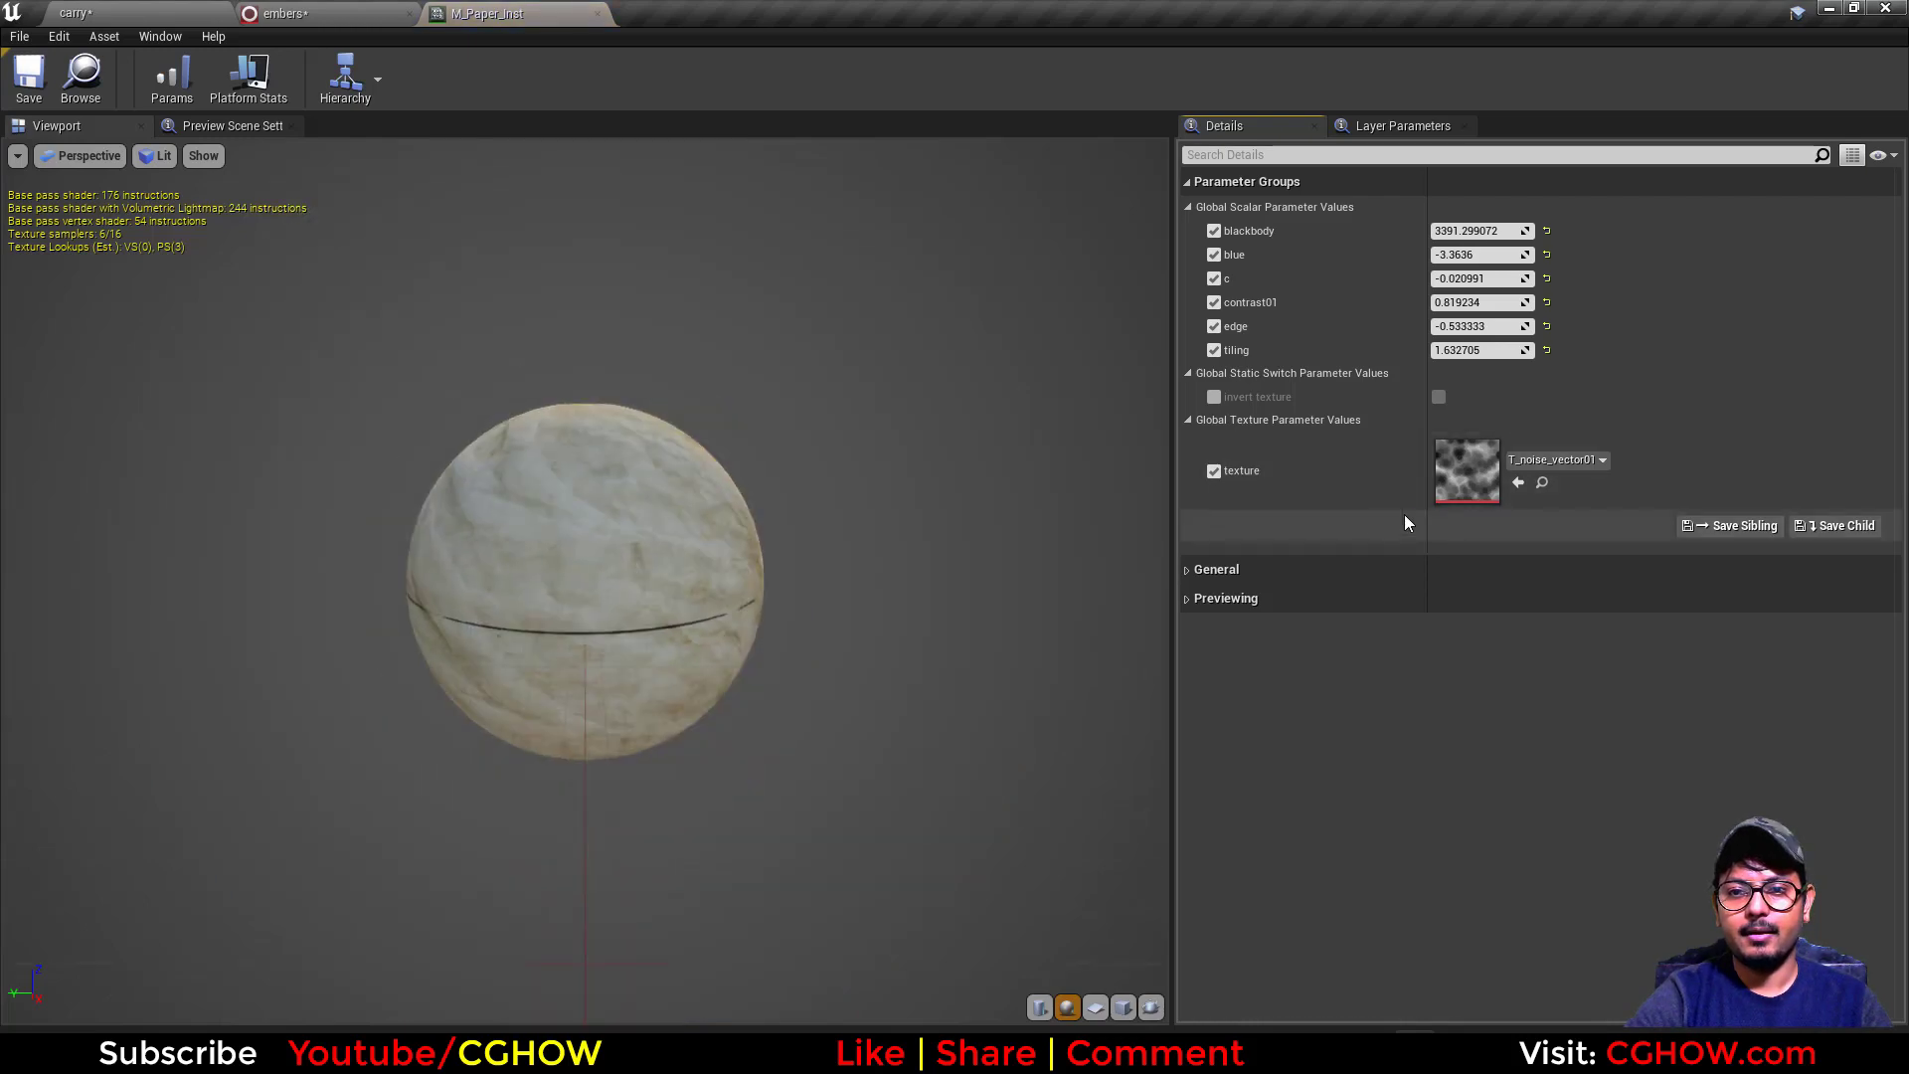
{"action": "left_click", "coordinate": [1189, 570]}
{"action": "double_click", "coordinate": [1437, 698]}
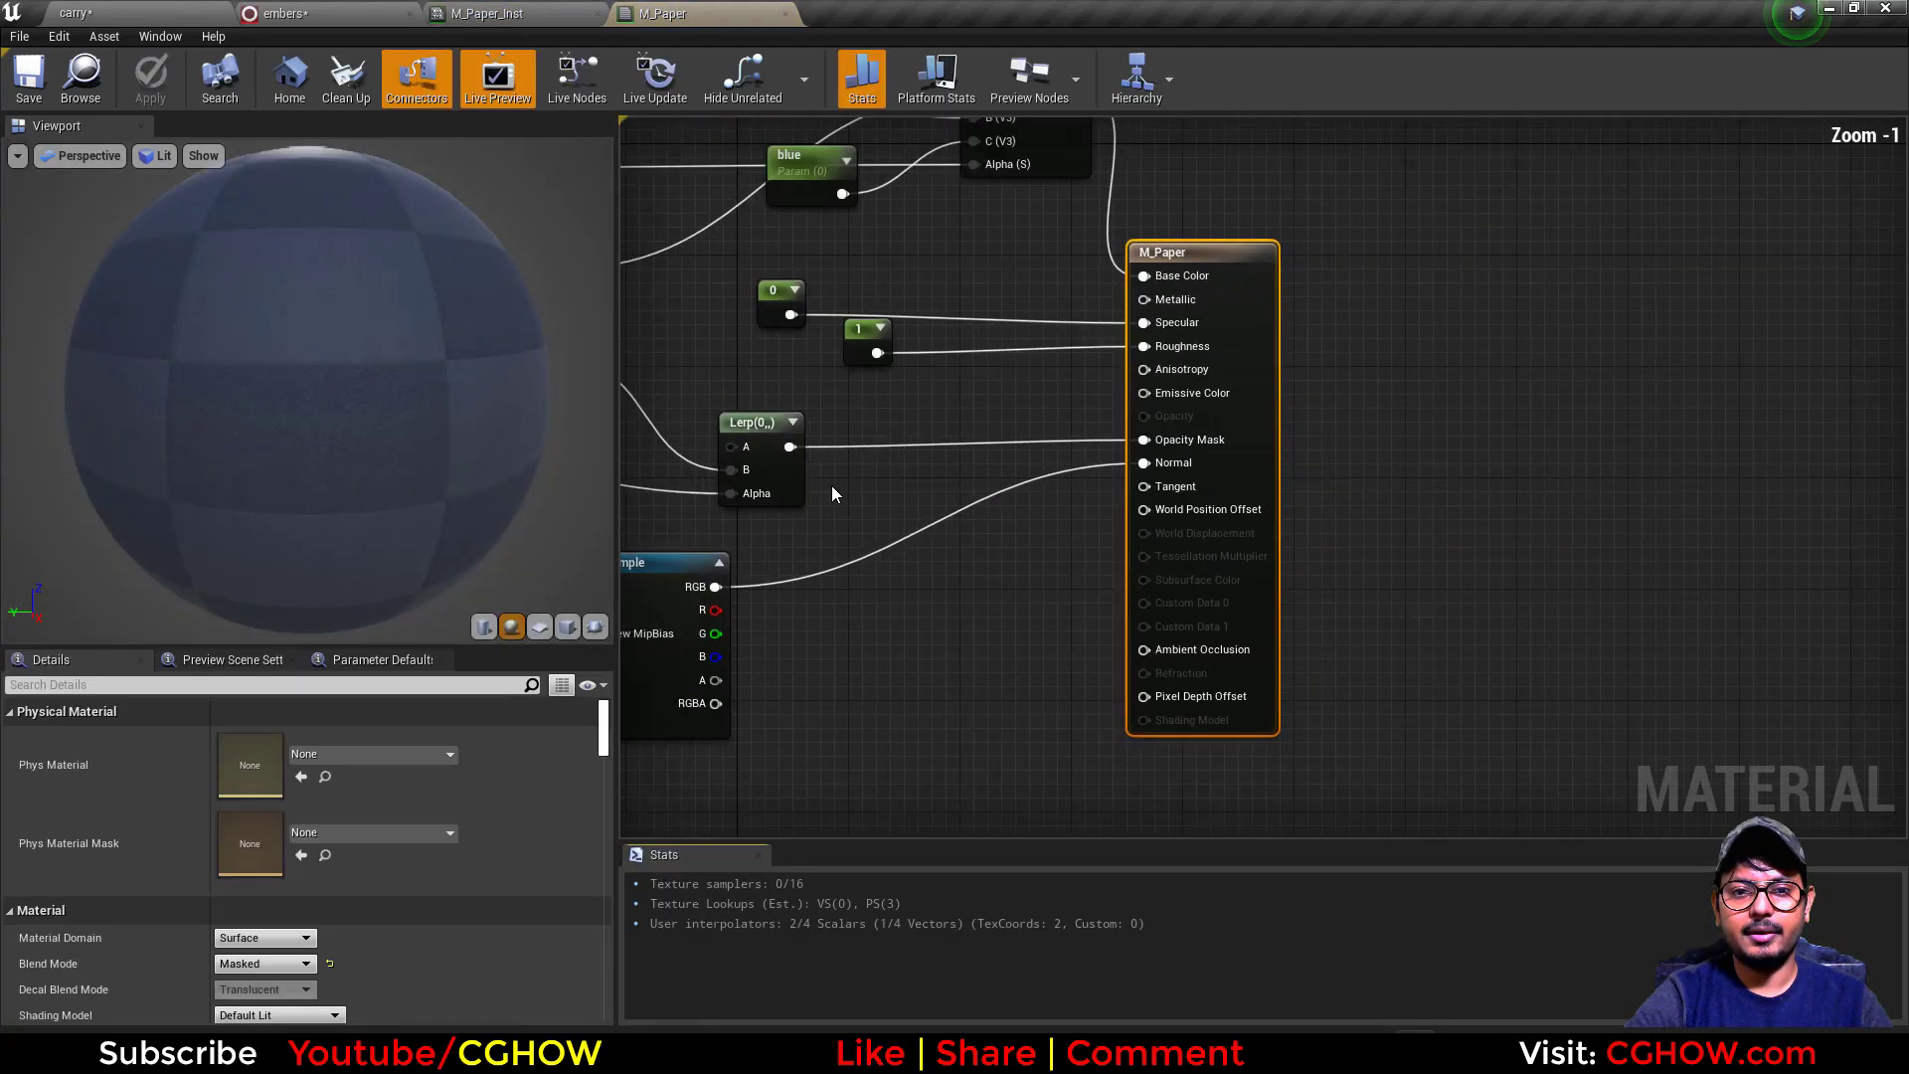
Examine the M_Paper node graph from the material output back through the texture, contrast, floor and clamp nodes.
{"action": "scroll", "coordinate": [832, 485], "scroll_direction": "down", "scroll_amount": 4}
{"action": "right_click_drag", "start_coordinate": [832, 497], "coordinate": [1073, 546]}
{"action": "scroll", "coordinate": [869, 427], "scroll_direction": "up", "scroll_amount": 1}
{"action": "right_click_drag", "start_coordinate": [869, 427], "coordinate": [1274, 482]}
{"action": "right_click_drag", "start_coordinate": [951, 534], "coordinate": [1475, 516]}
{"action": "right_click_drag", "start_coordinate": [1213, 529], "coordinate": [964, 485]}
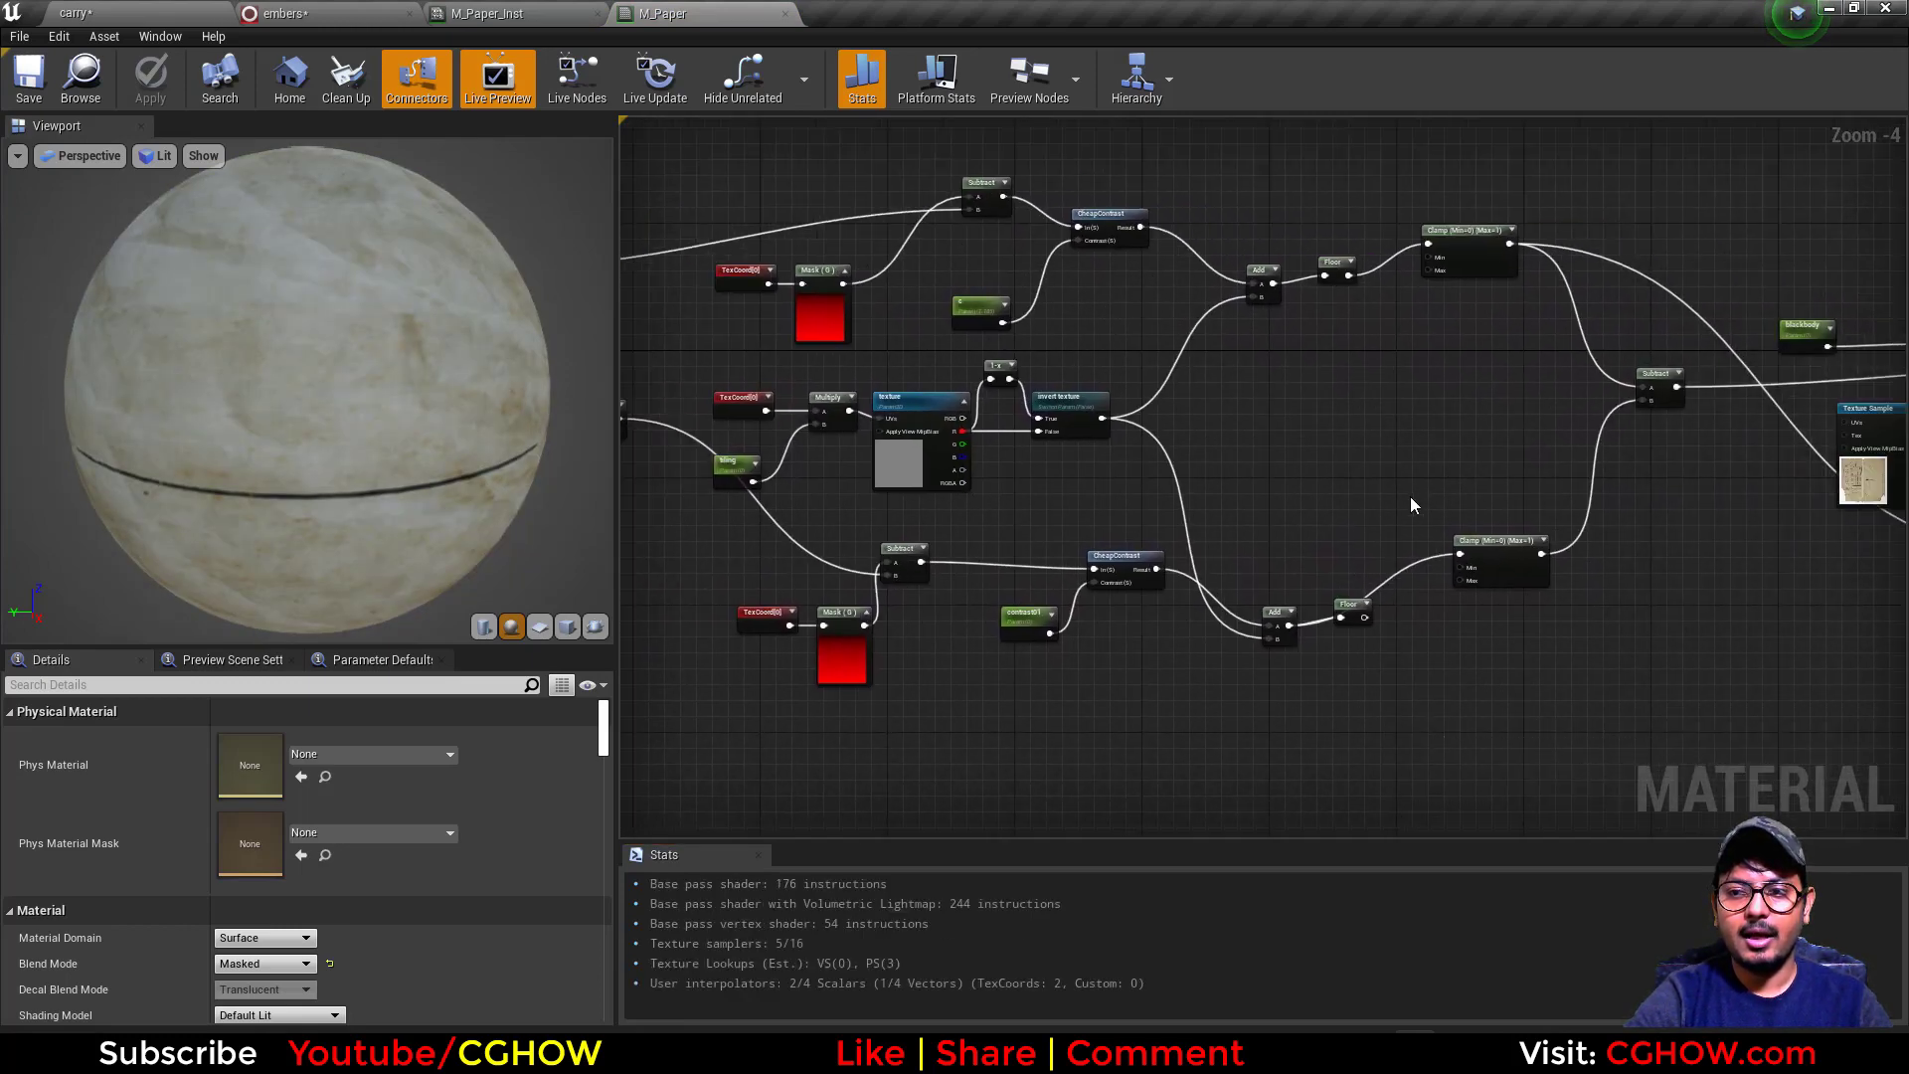
{"action": "right_click_drag", "start_coordinate": [1409, 499], "coordinate": [841, 481]}
{"action": "right_click_drag", "start_coordinate": [937, 434], "coordinate": [1223, 498]}
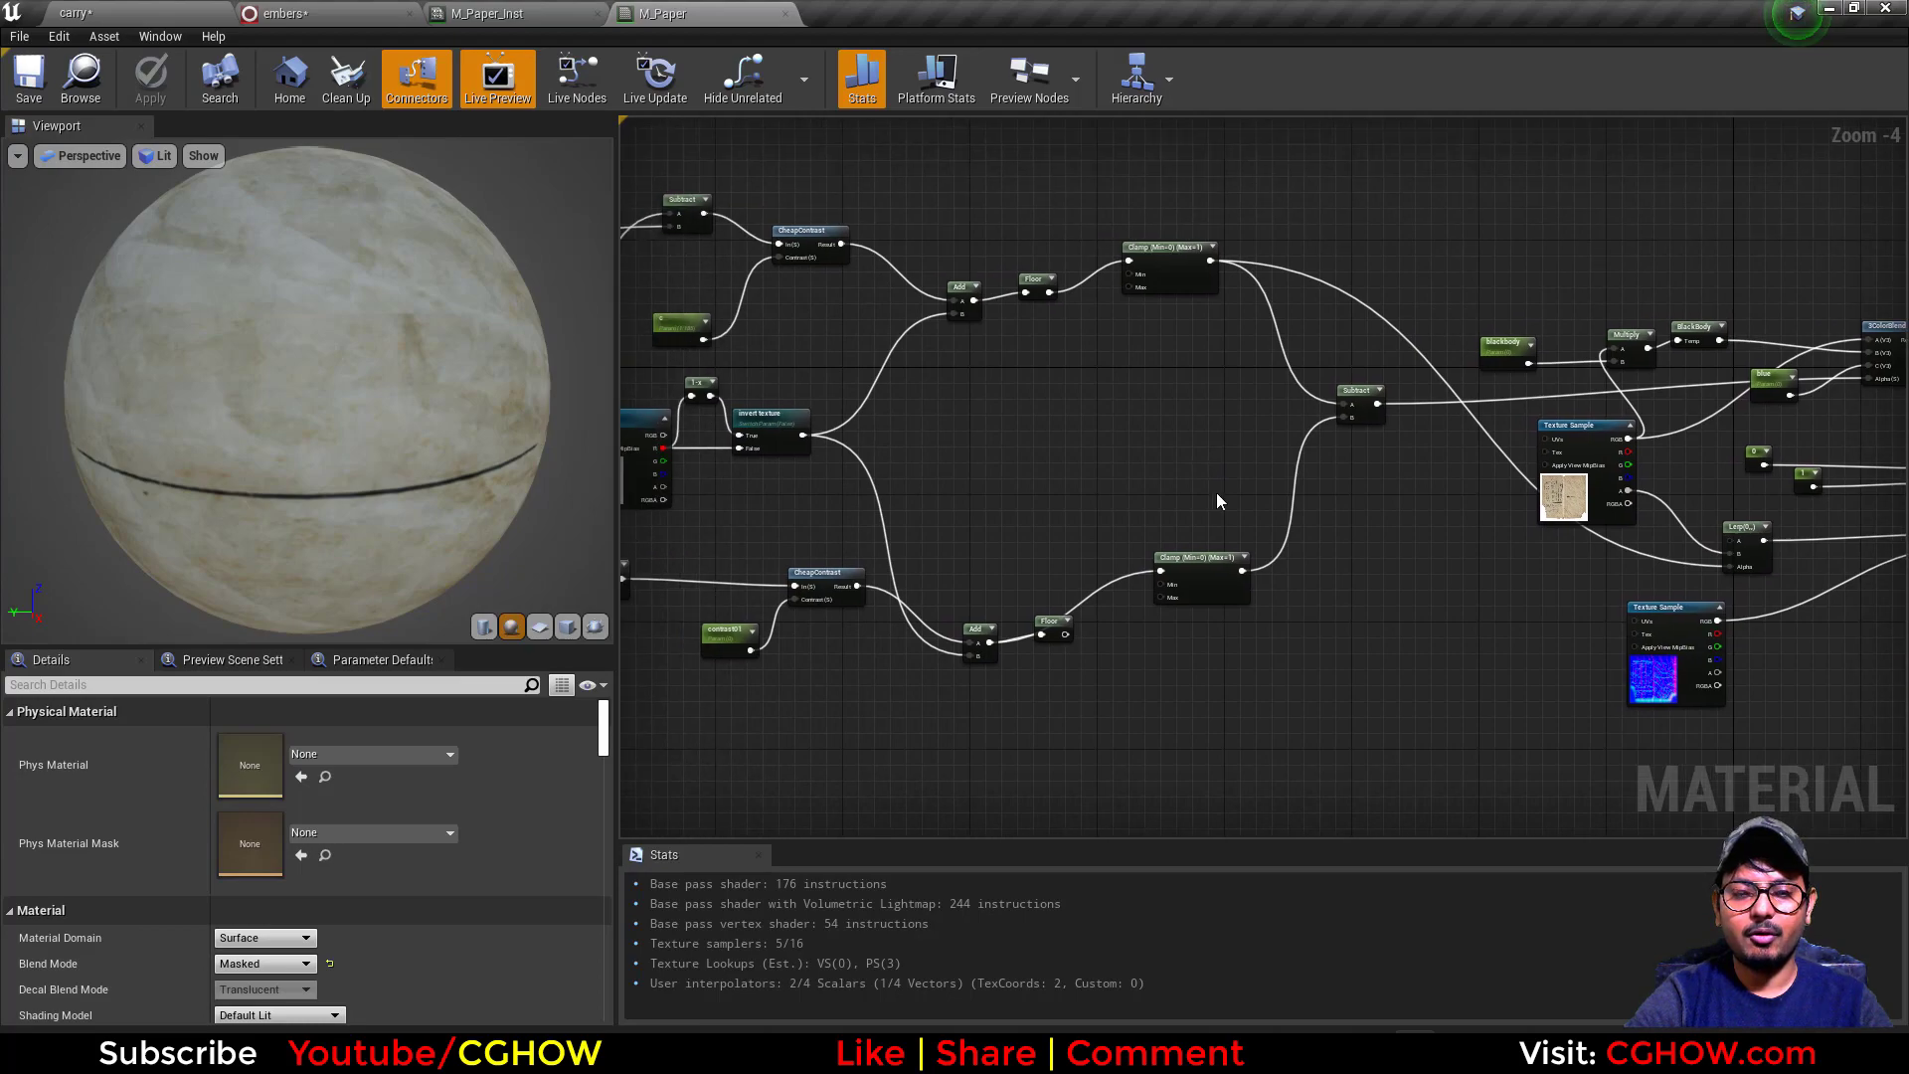
{"action": "scroll", "coordinate": [1223, 498], "scroll_direction": "down", "scroll_amount": 3}
{"action": "right_click_drag", "start_coordinate": [972, 598], "coordinate": [1016, 544]}
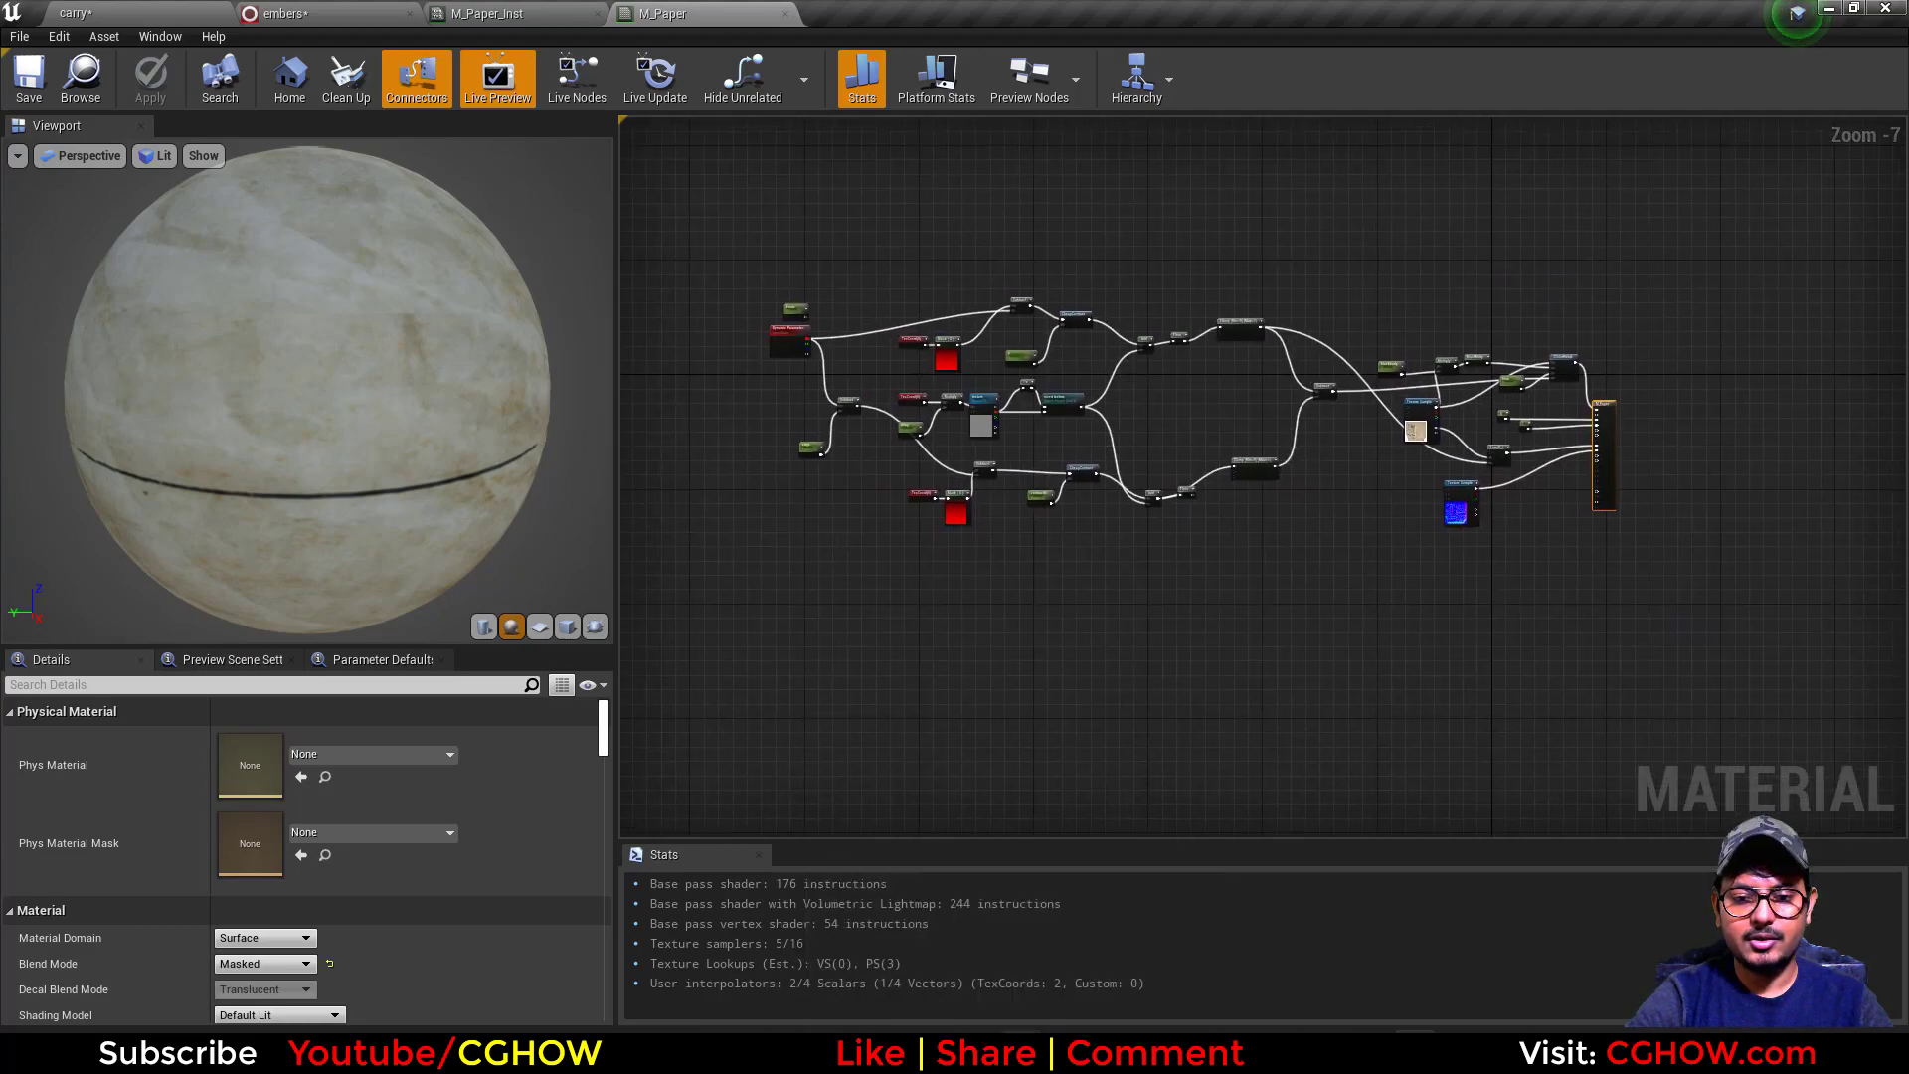
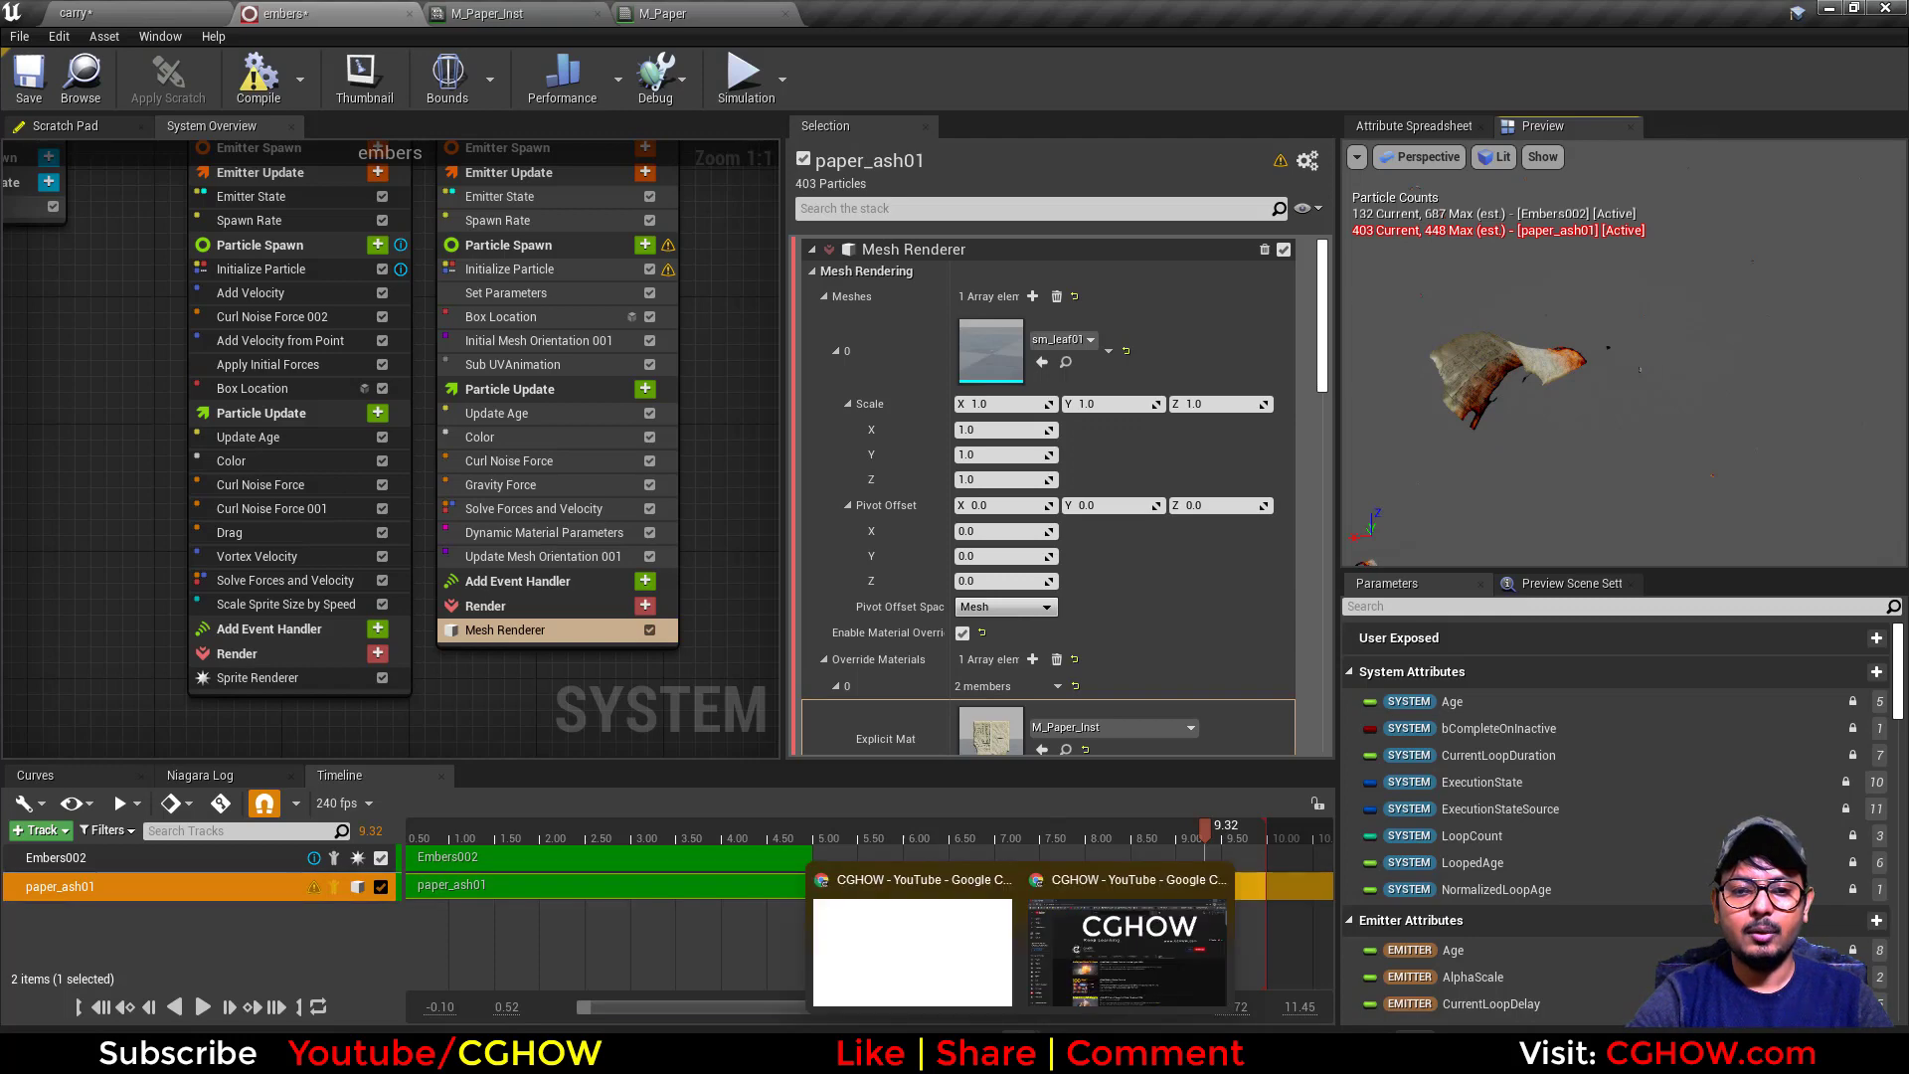
Switch to the browser window with the CGHOW YouTube channel and search the channel for "erode".
{"action": "left_click", "coordinate": [1128, 930]}
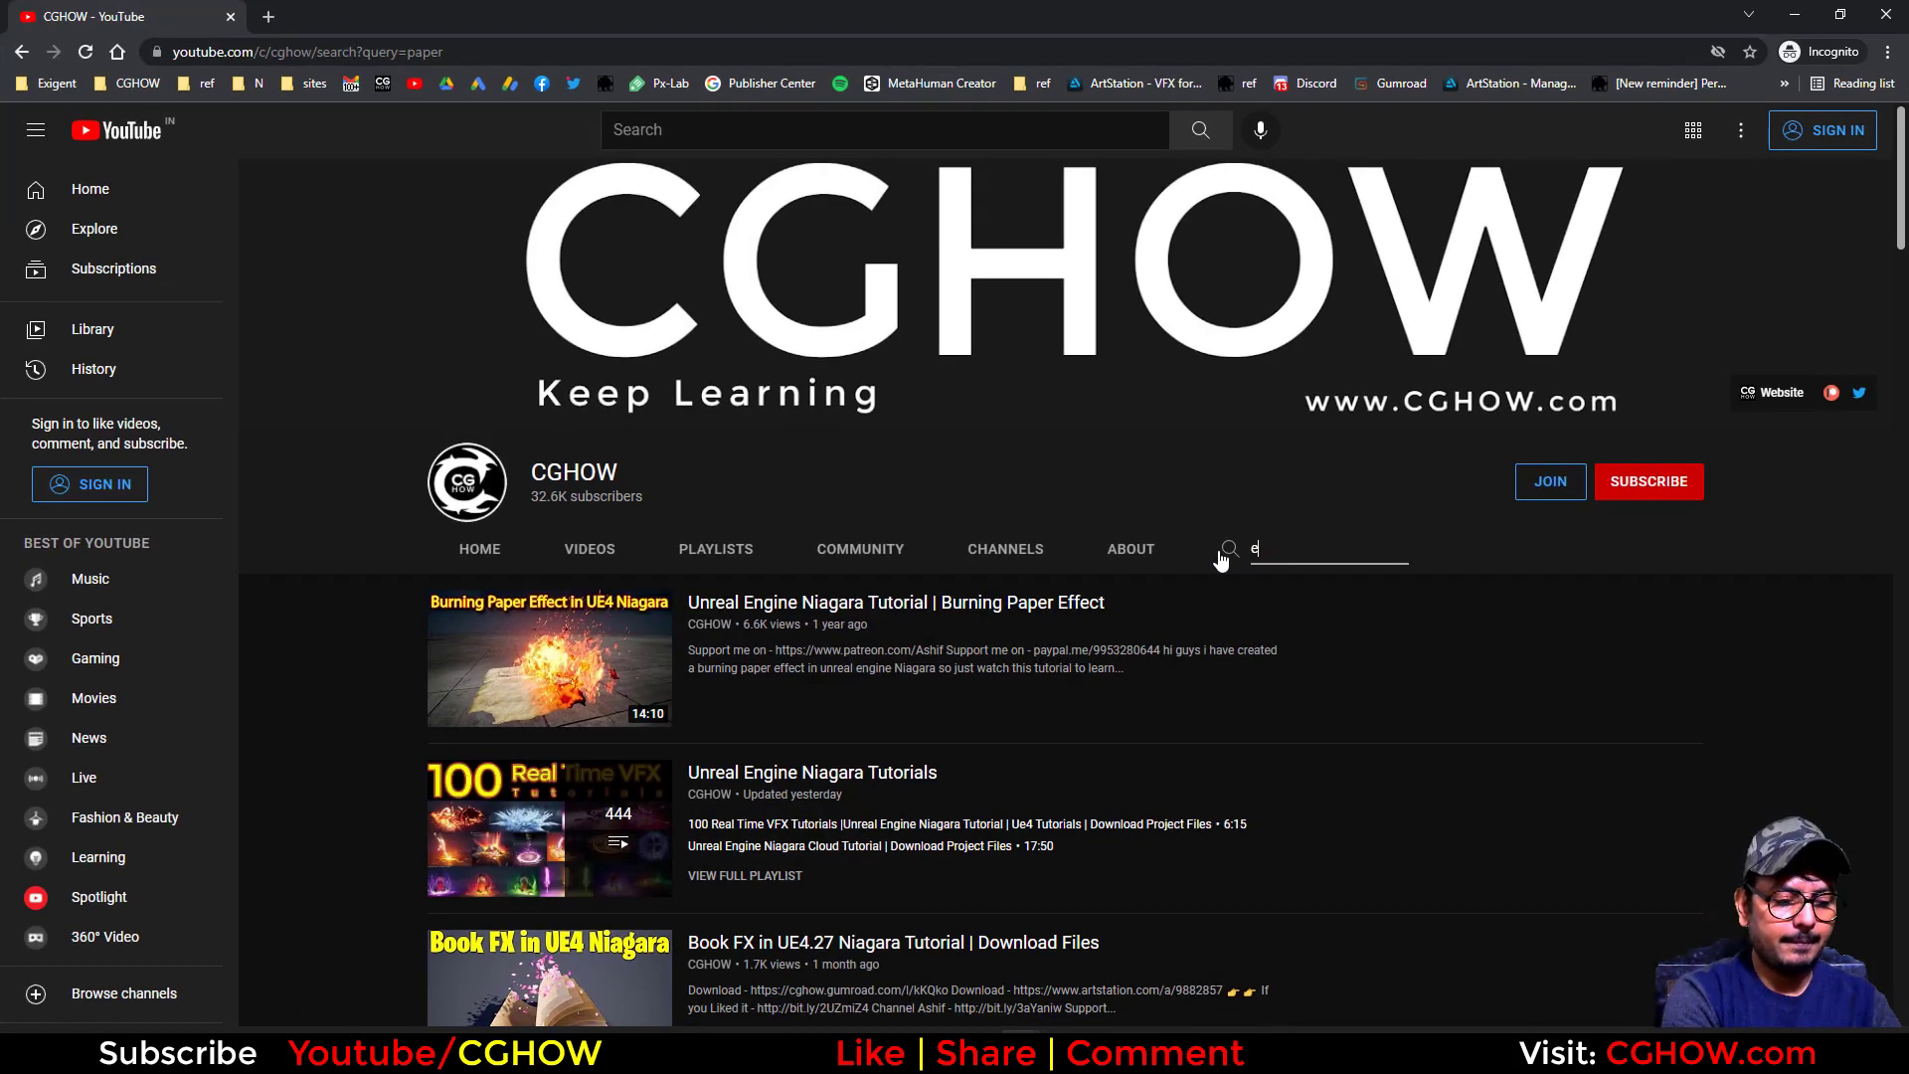
{"action": "type", "text": "erode"}
{"action": "key", "text": "Return"}
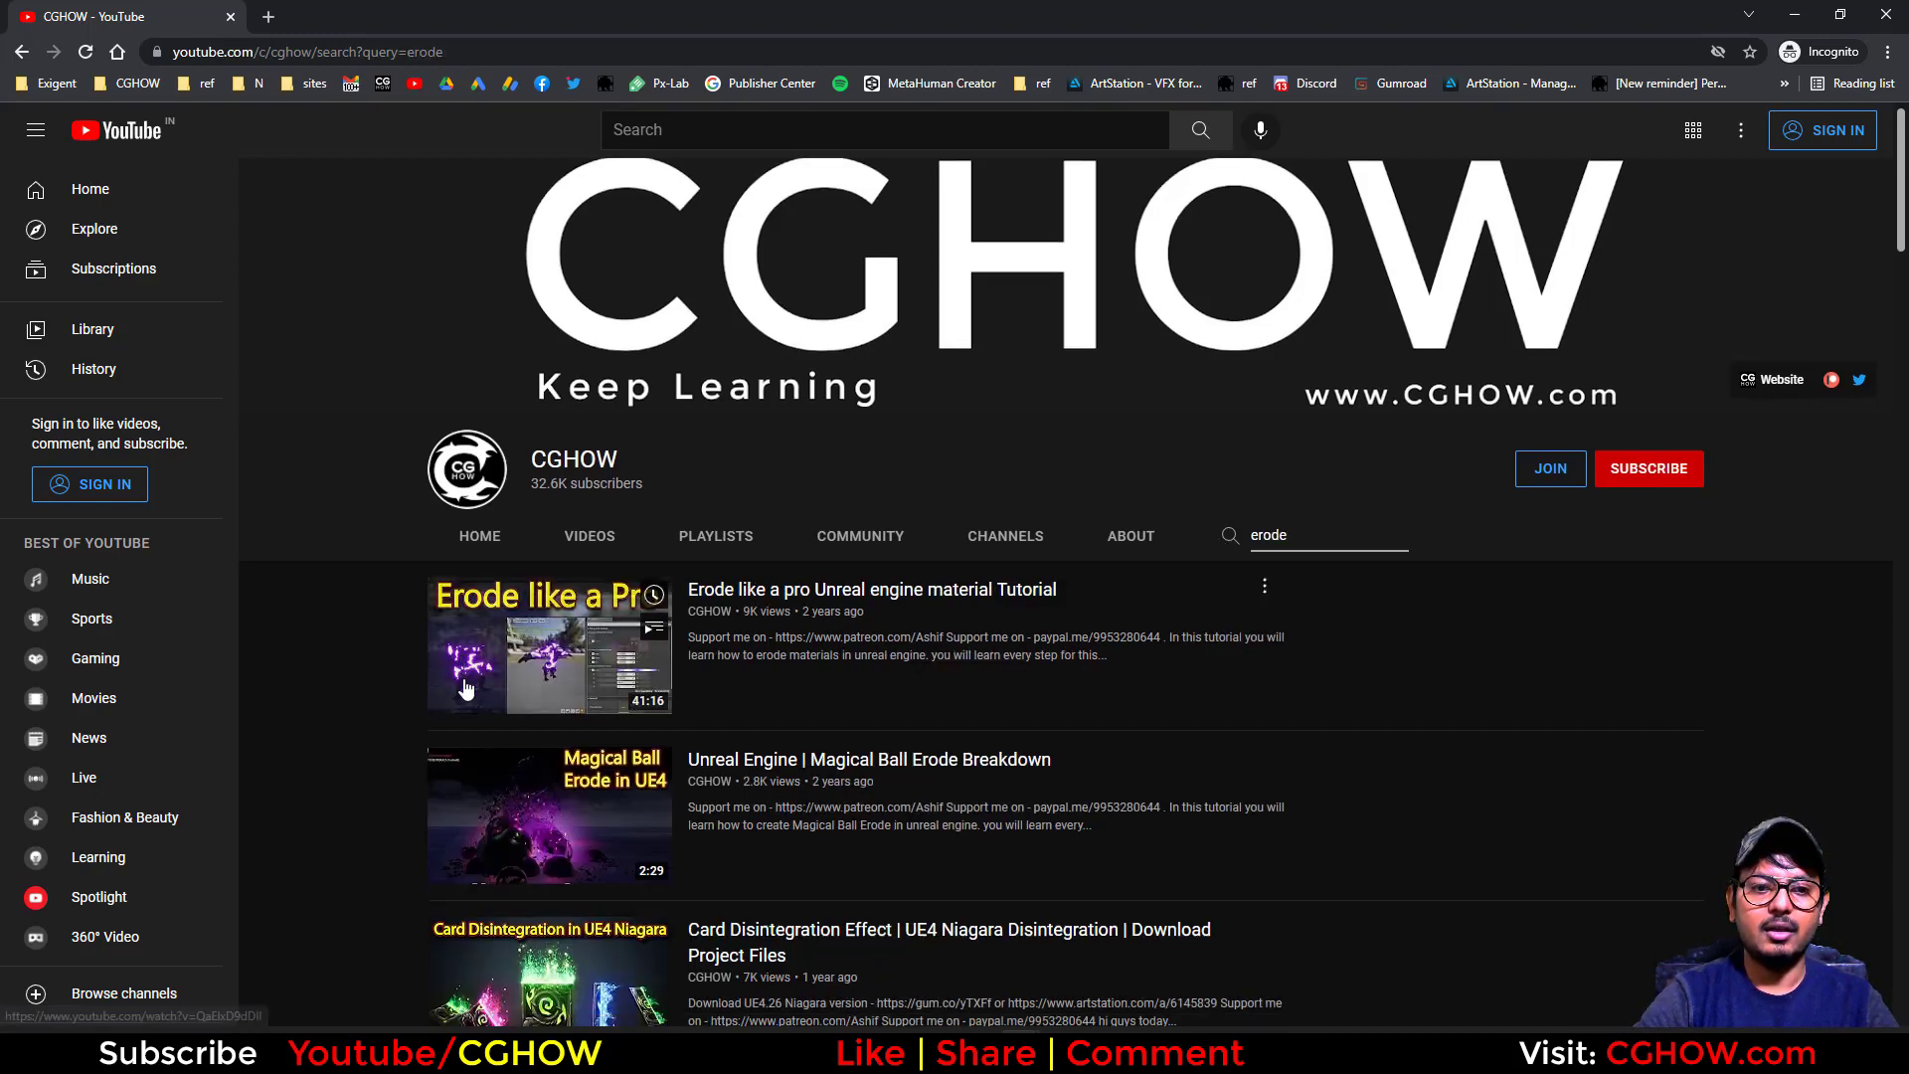
Look through the erode and dissolve tutorials, preview "Erode like a pro Unreal engine material Tutorial", and return to the Niagara editor.
{"action": "scroll", "coordinate": [407, 716], "scroll_direction": "down", "scroll_amount": 6}
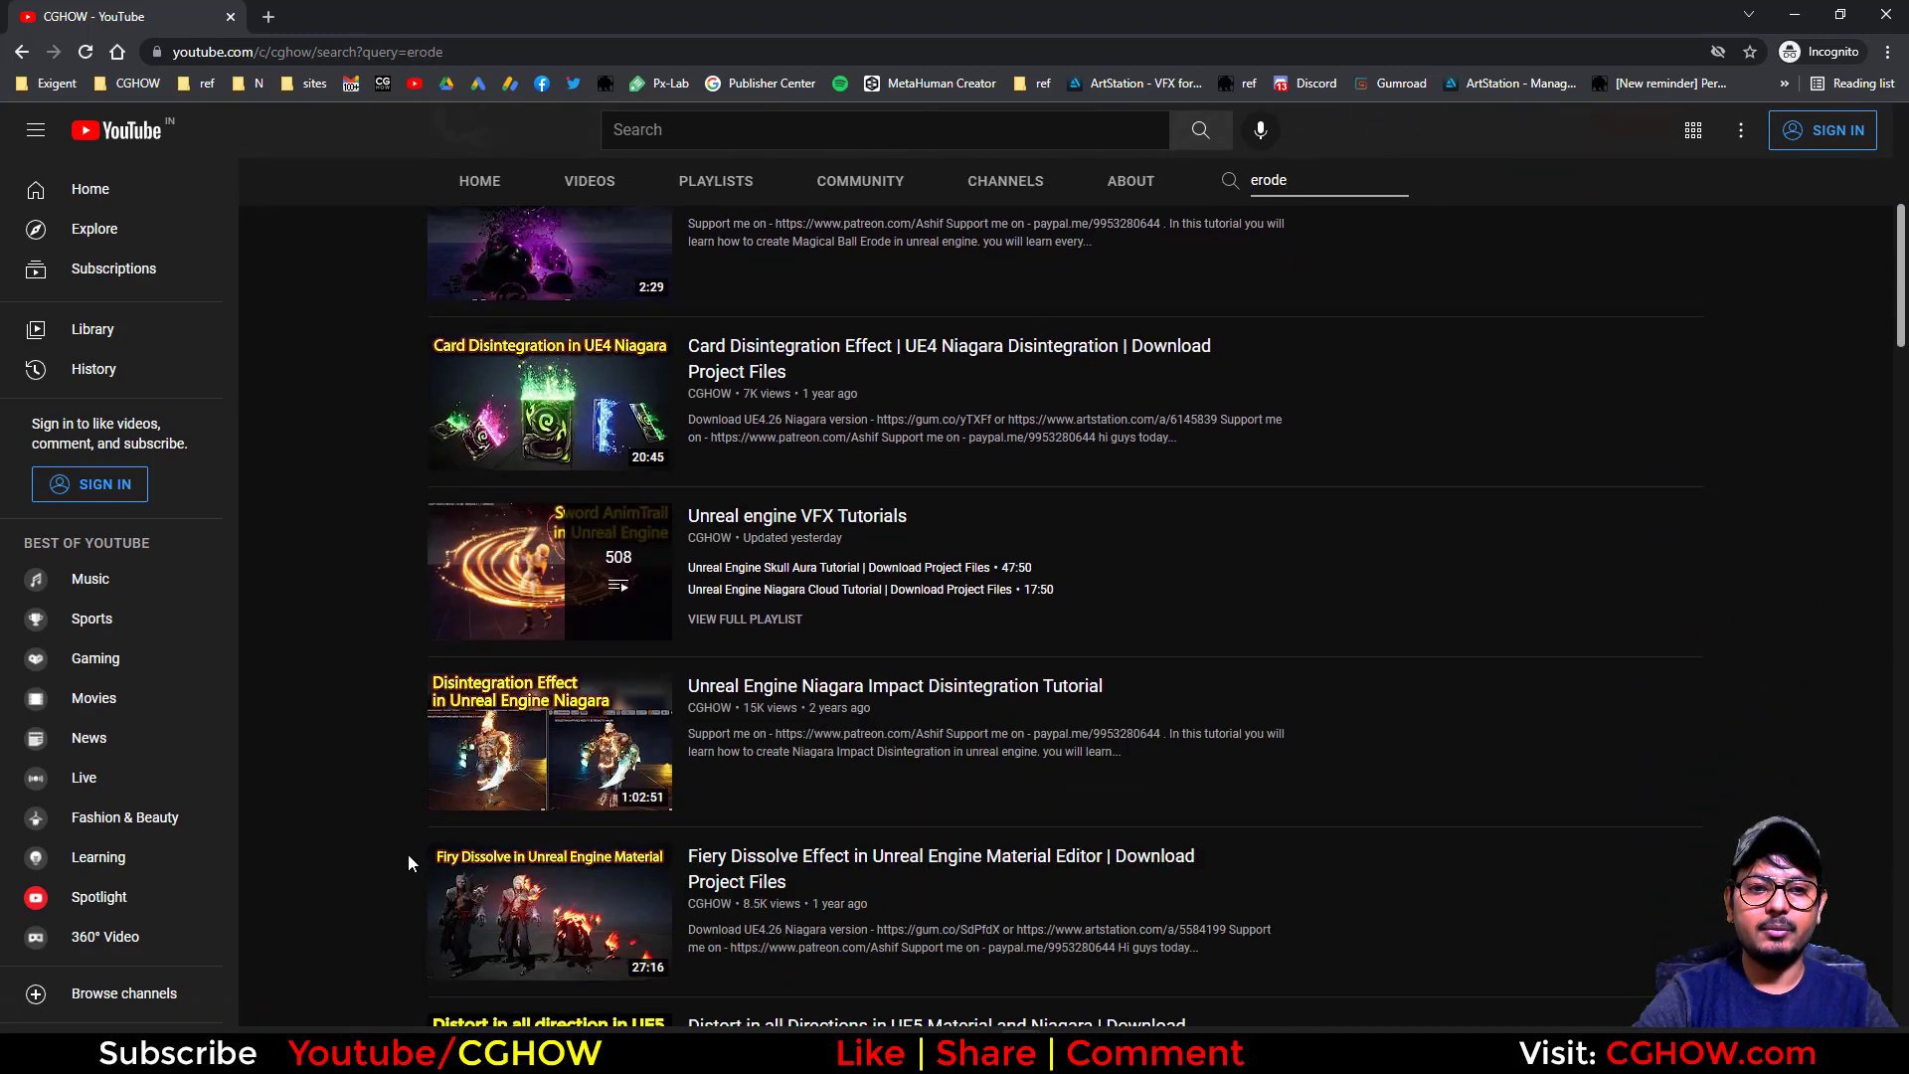
{"action": "scroll", "coordinate": [362, 882], "scroll_direction": "down", "scroll_amount": 2}
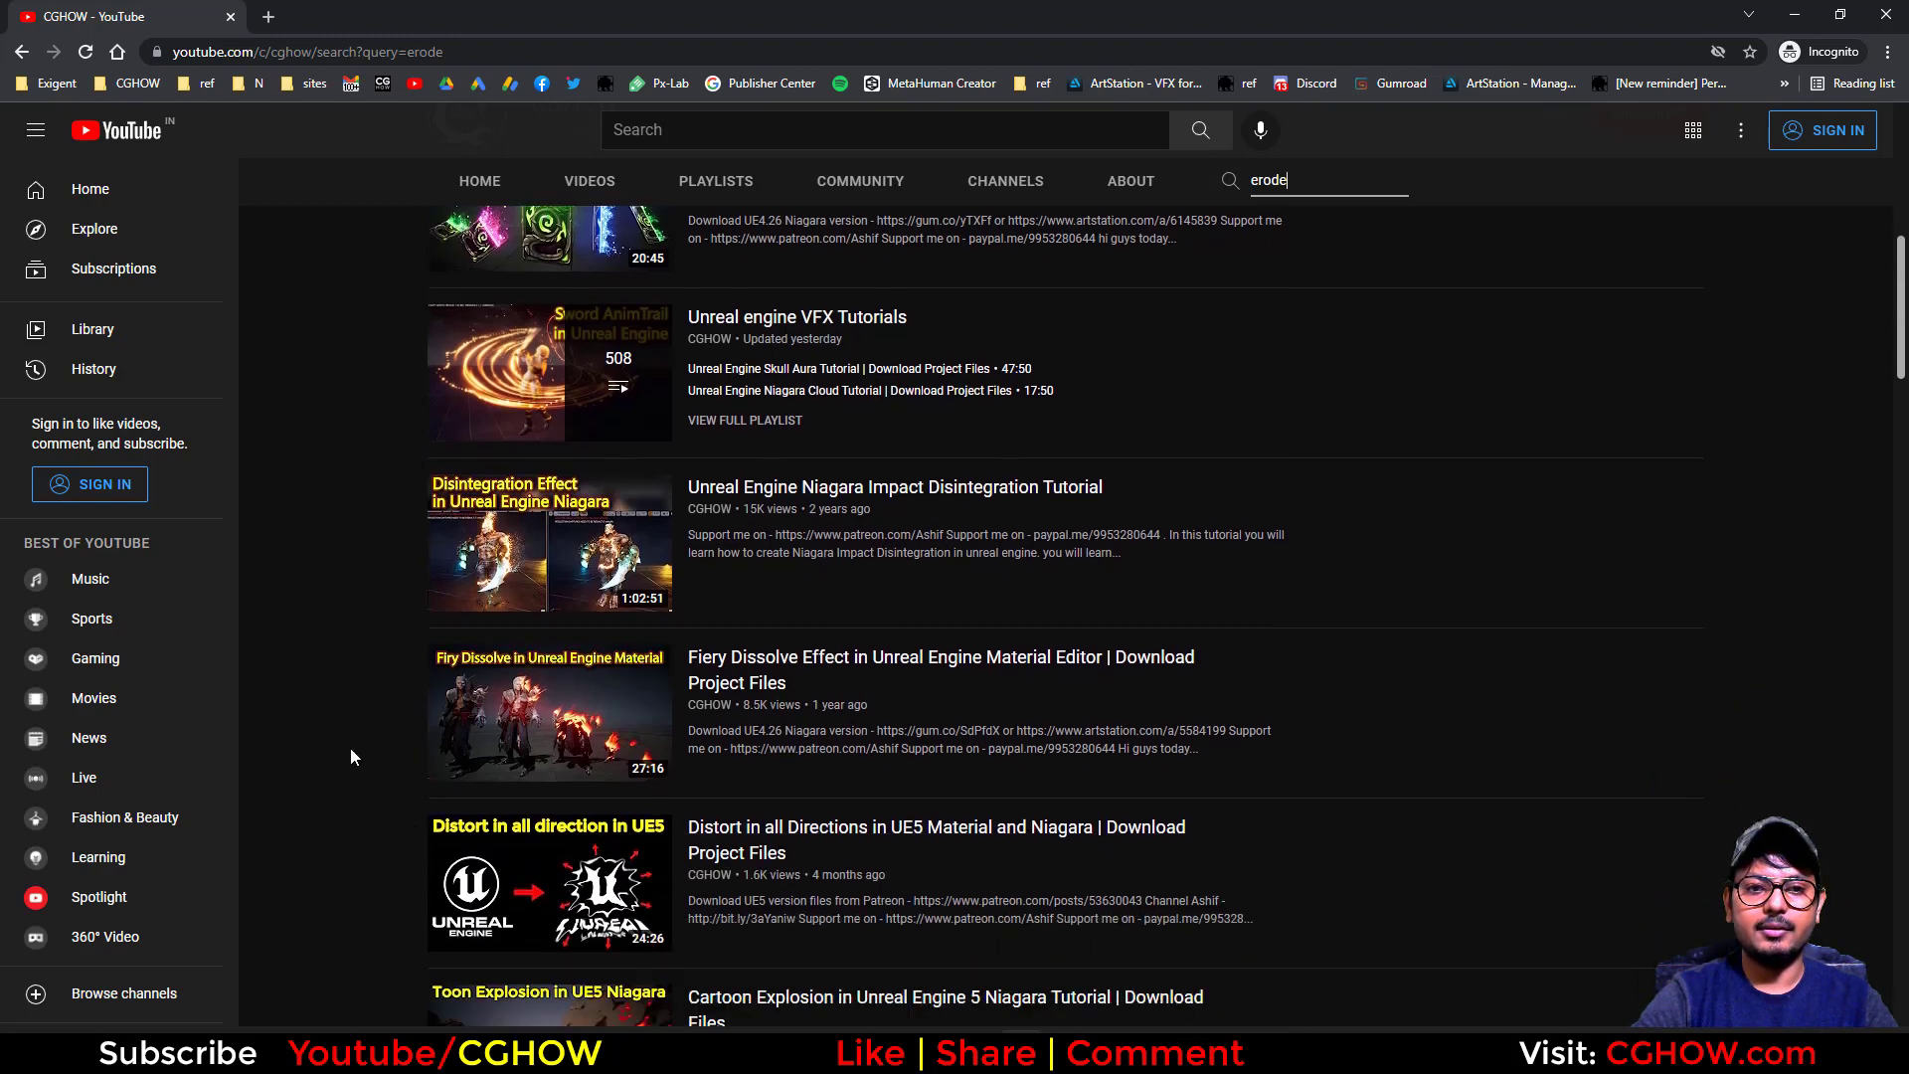
{"action": "scroll", "coordinate": [397, 726], "scroll_direction": "up", "scroll_amount": 6}
{"action": "scroll", "coordinate": [446, 686], "scroll_direction": "up", "scroll_amount": 2}
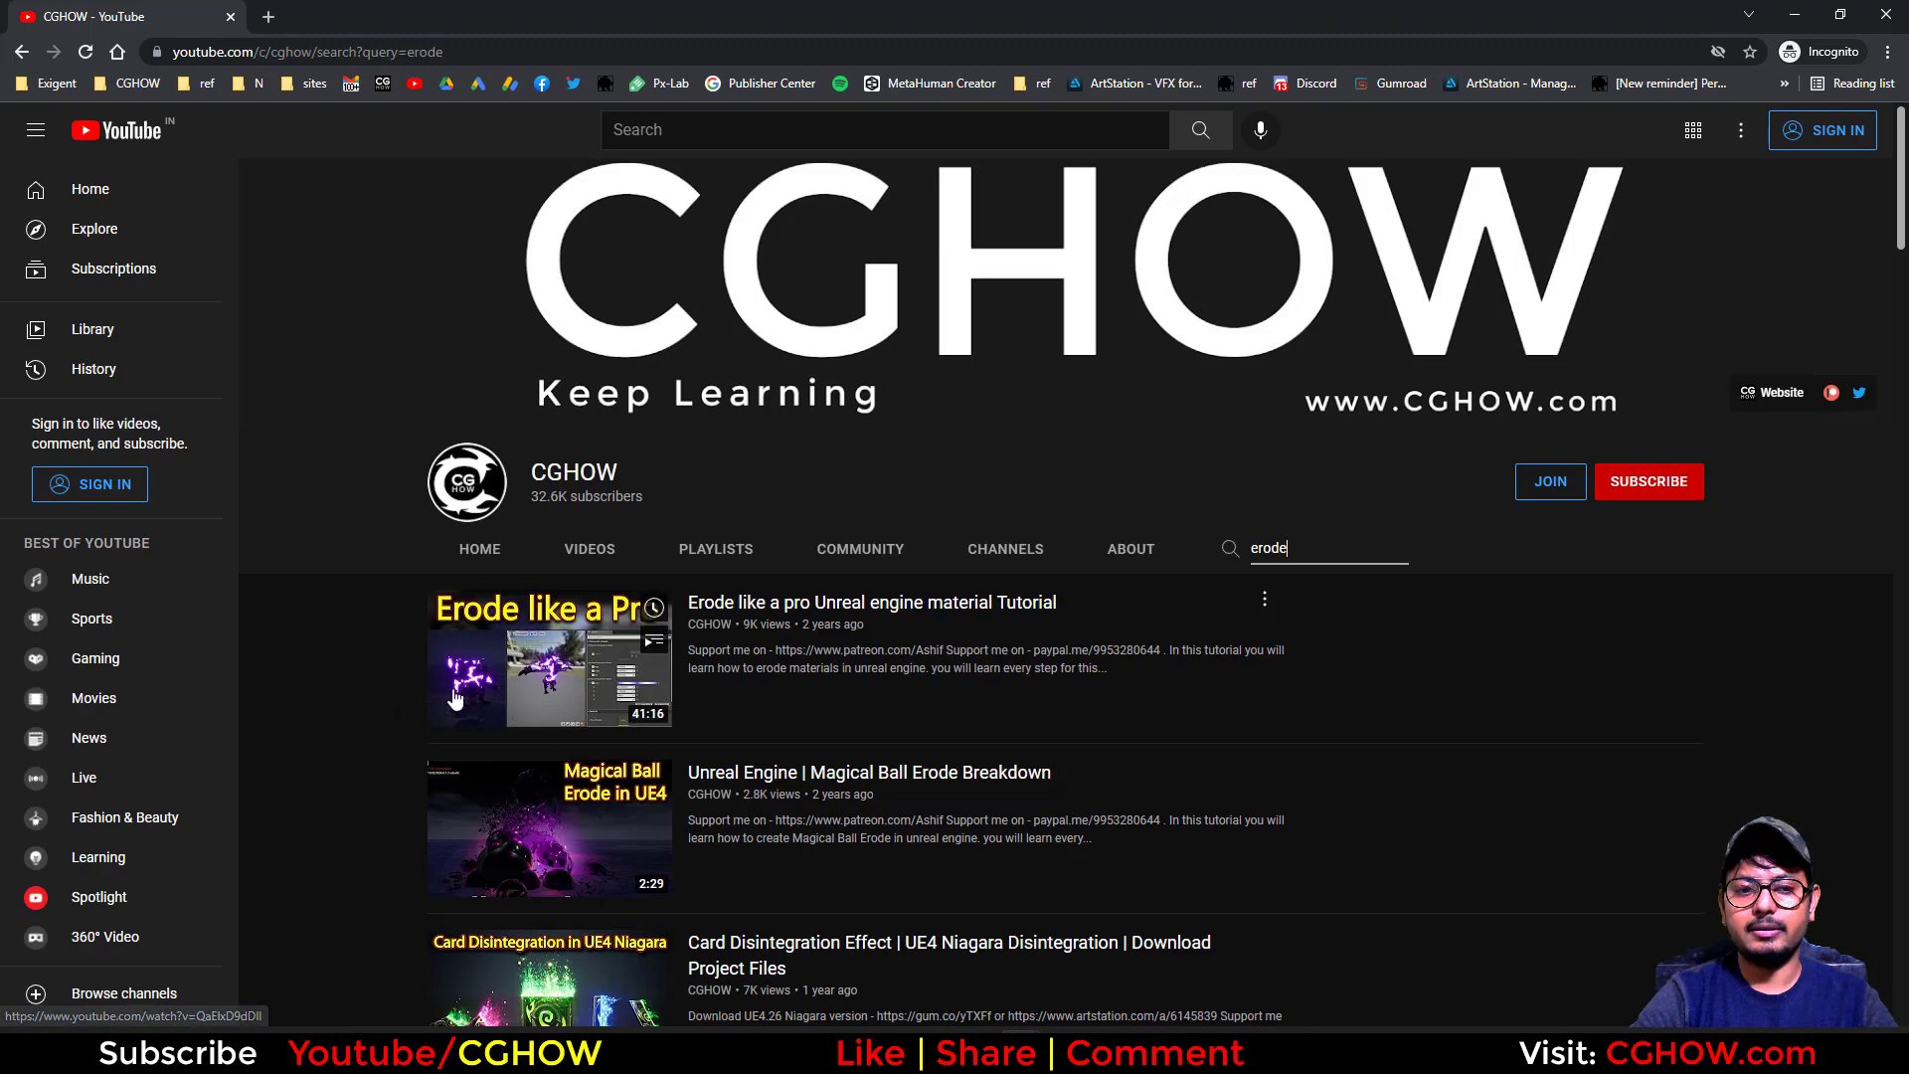
{"action": "mouse_move", "coordinate": [459, 701]}
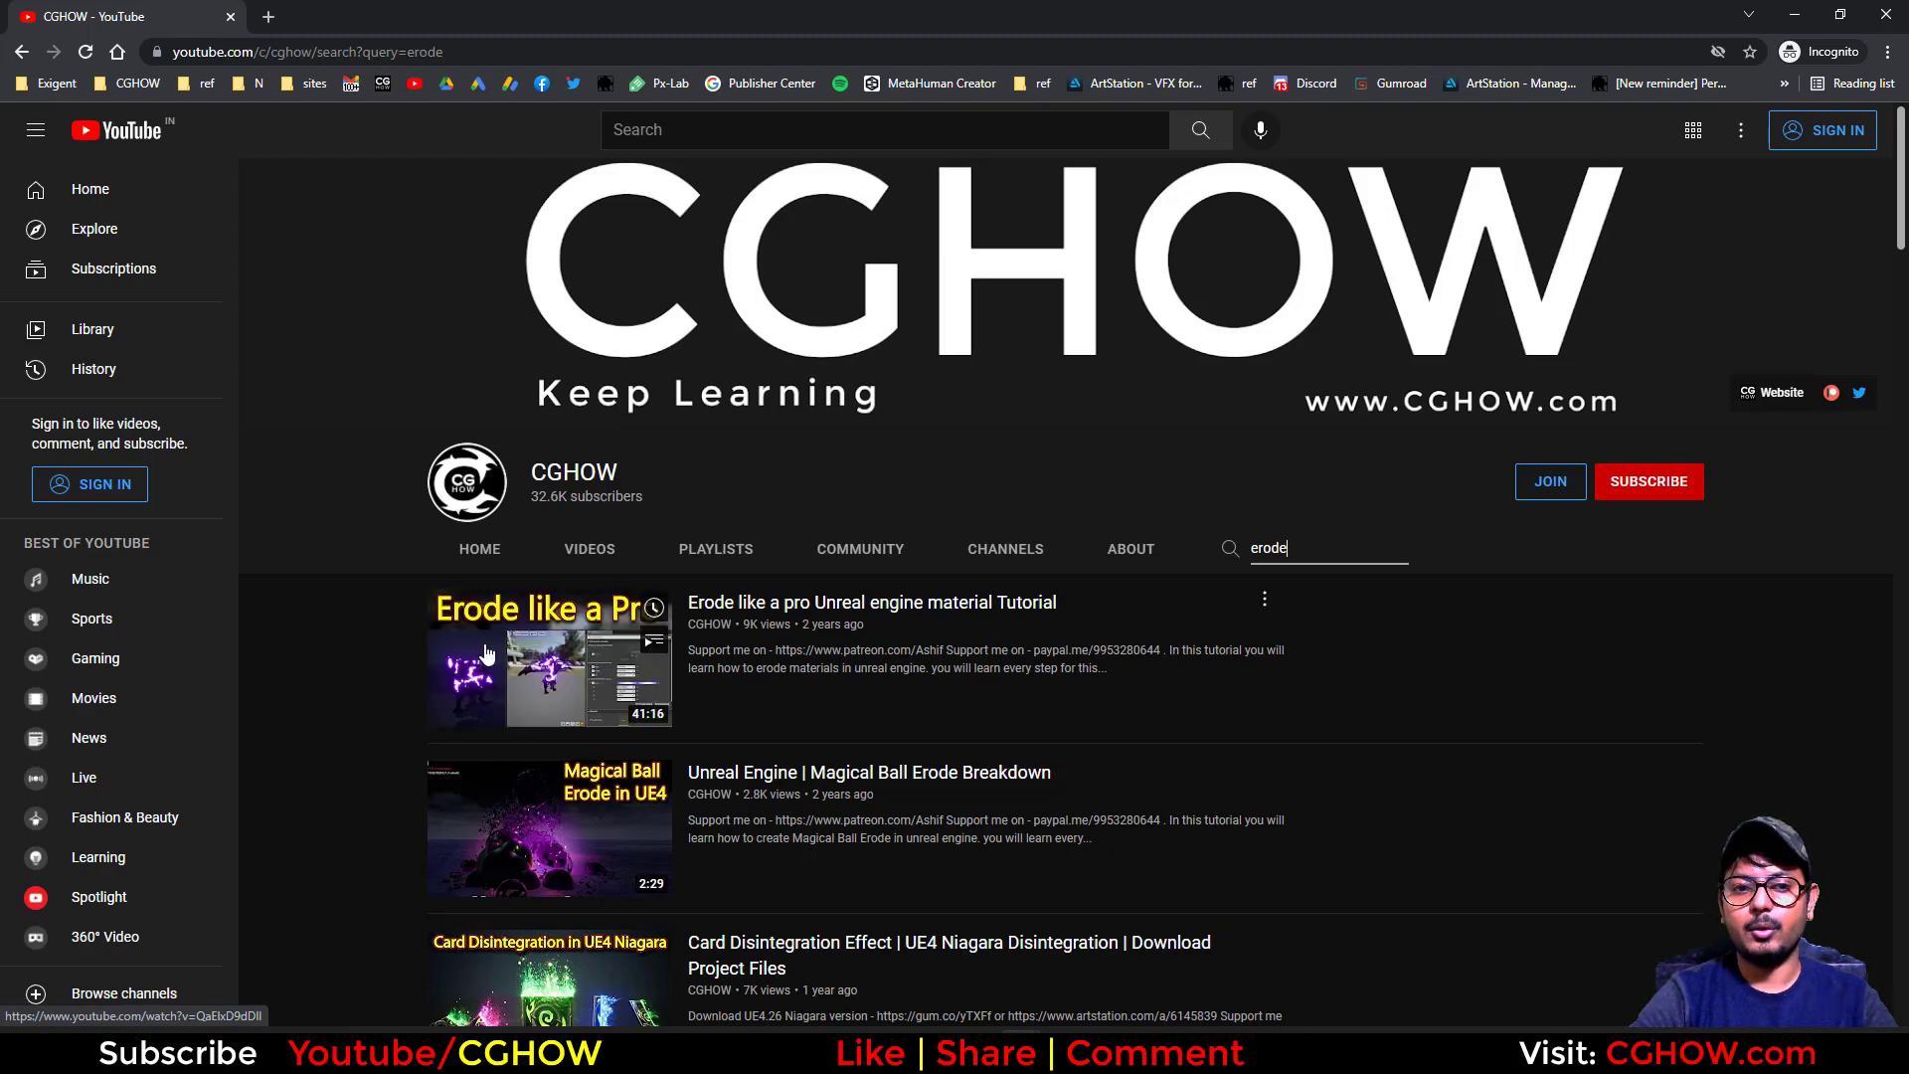
{"action": "mouse_move", "coordinate": [609, 702]}
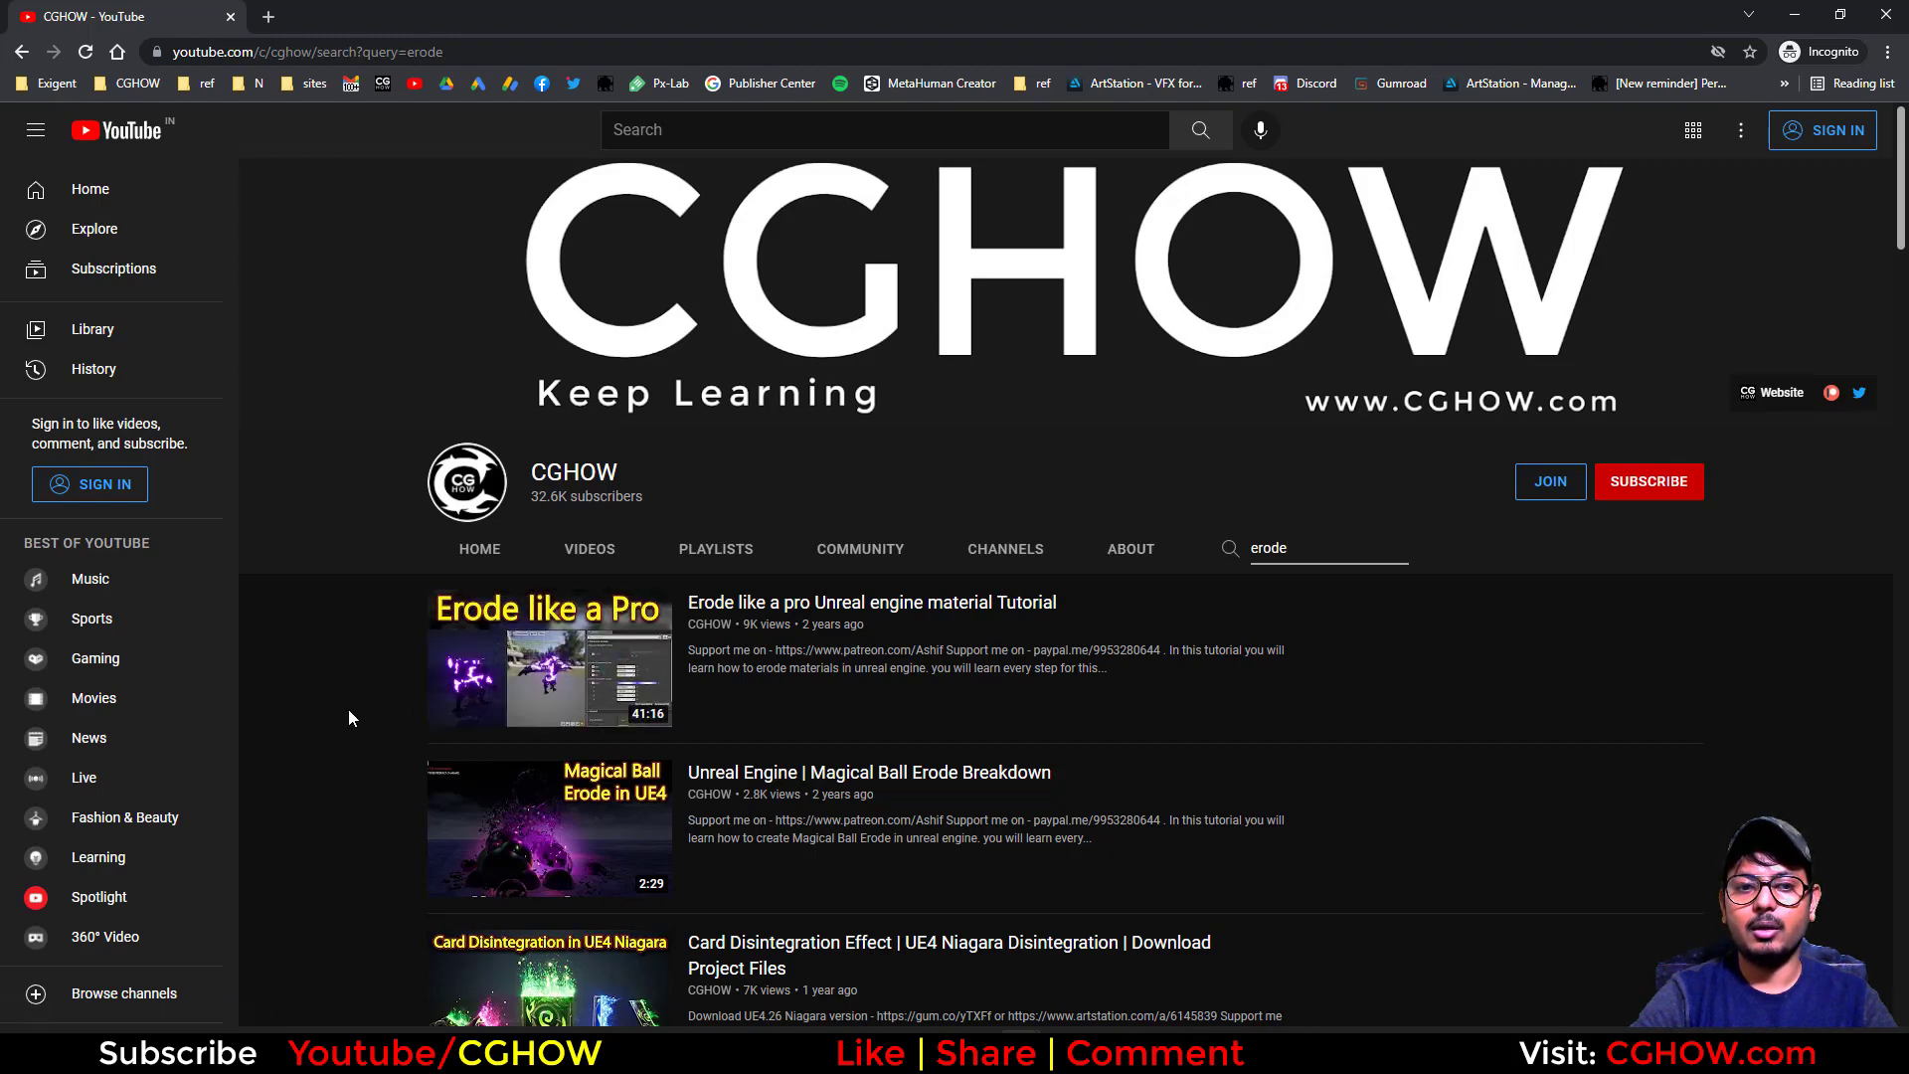
{"action": "mouse_move", "coordinate": [554, 669]}
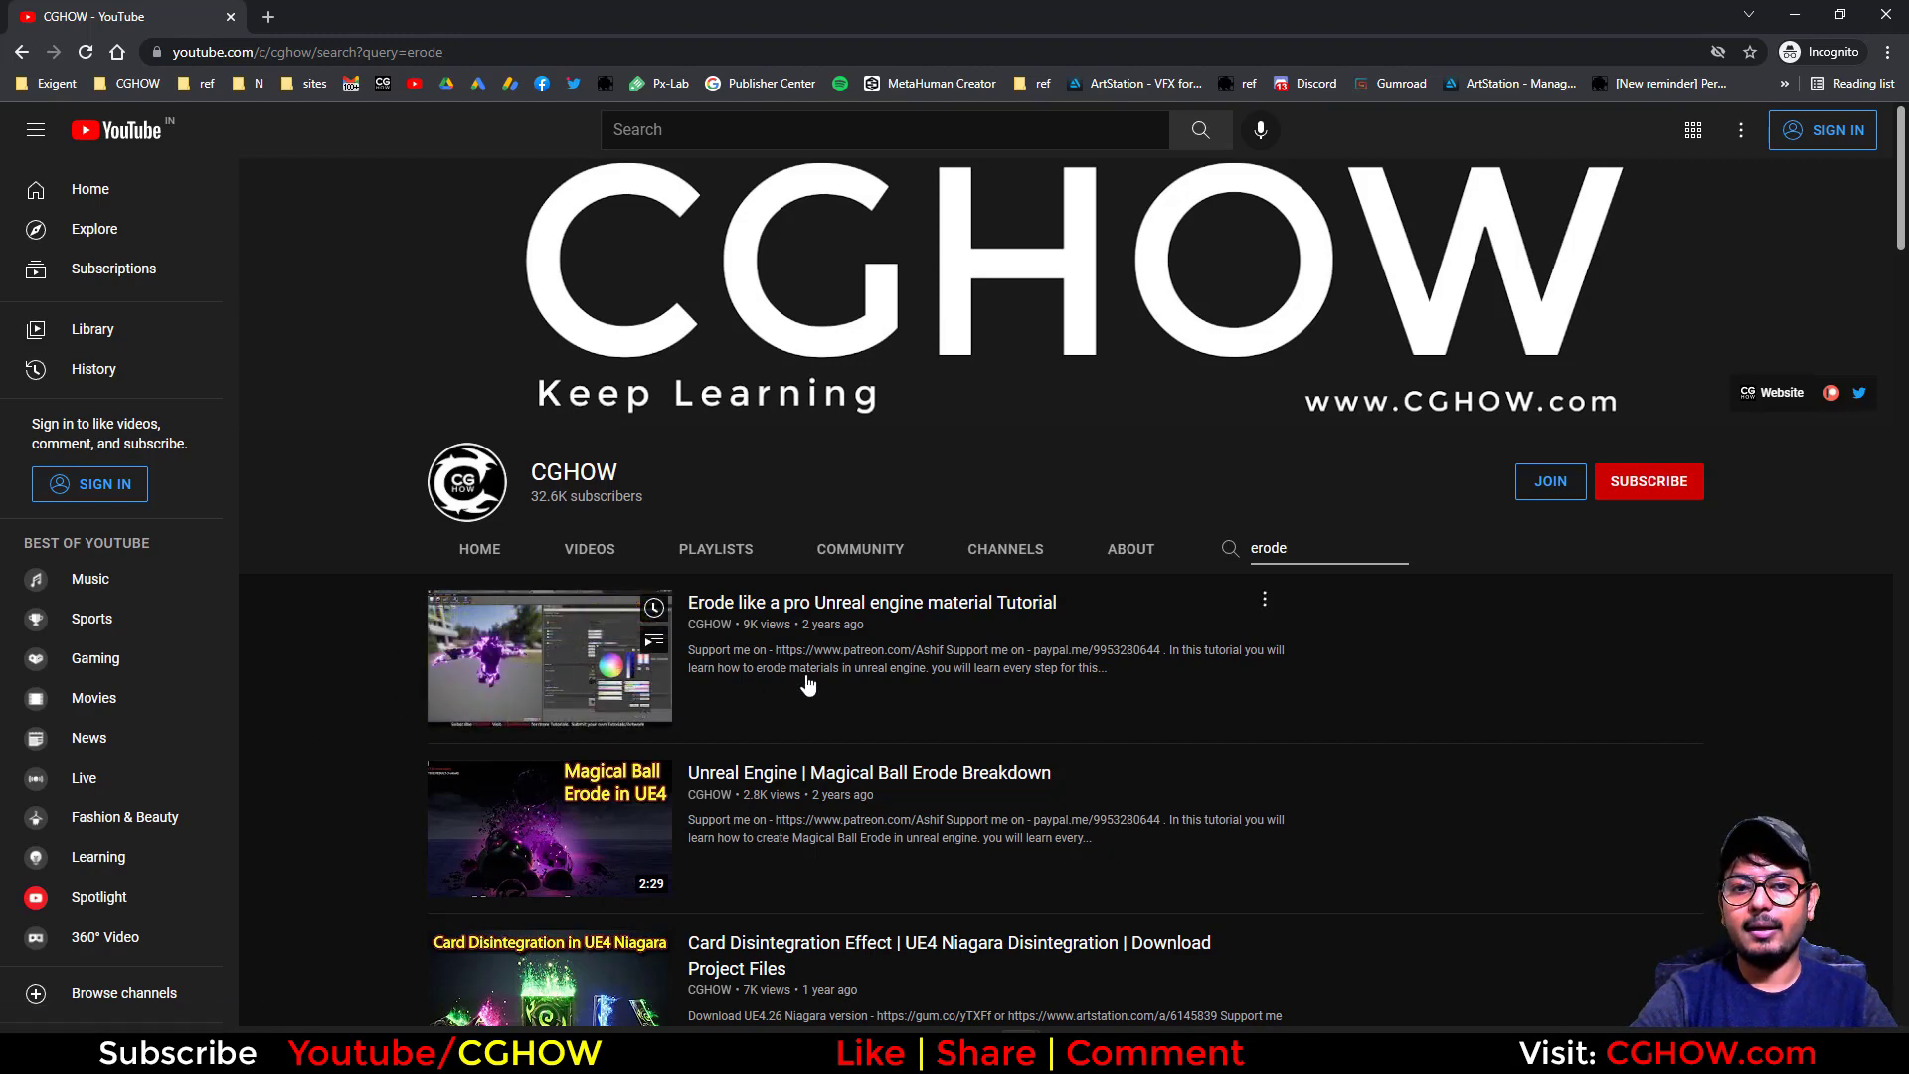
{"action": "left_click", "coordinate": [1796, 16]}
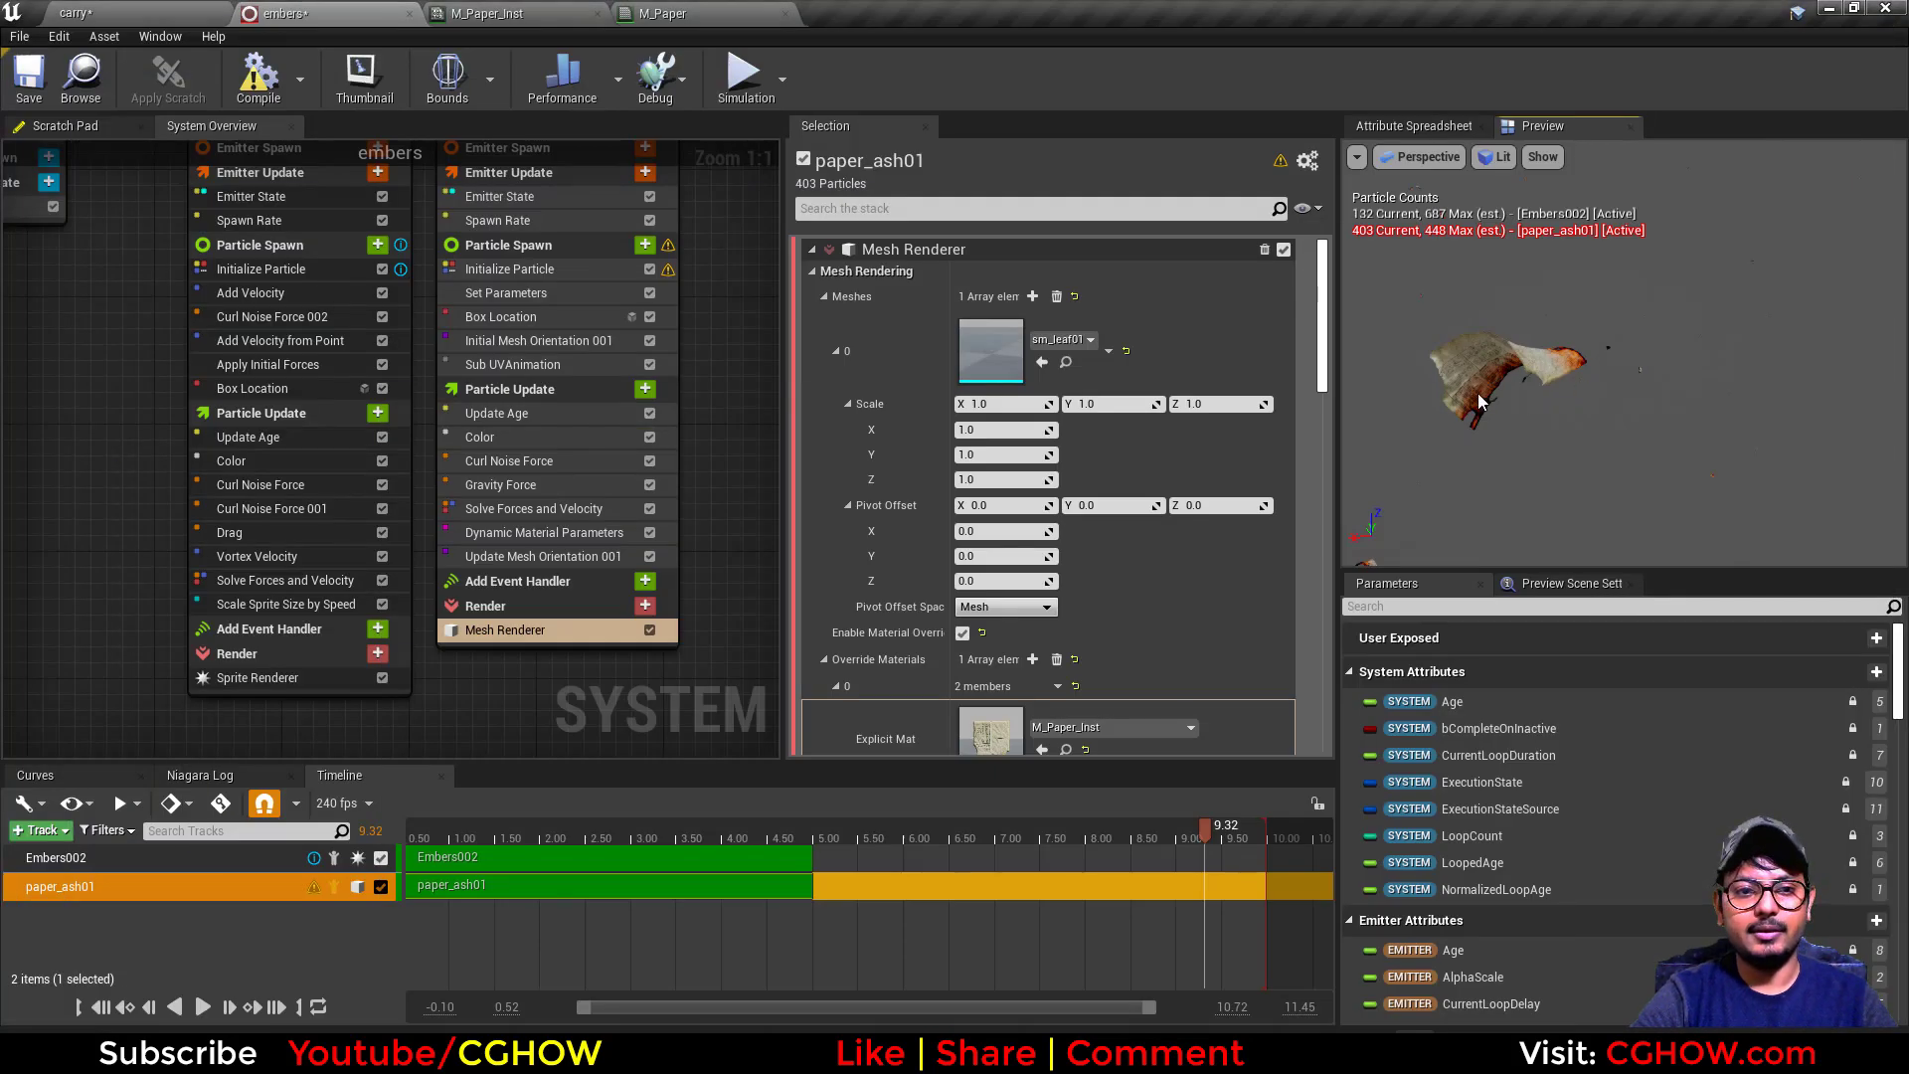
Review paper_ash01's Spawn Rate and its Initialize Particle lifetime, sprite and mesh scale settings.
{"action": "right_click_drag", "start_coordinate": [719, 345], "coordinate": [718, 402]}
{"action": "left_click", "coordinate": [499, 334]}
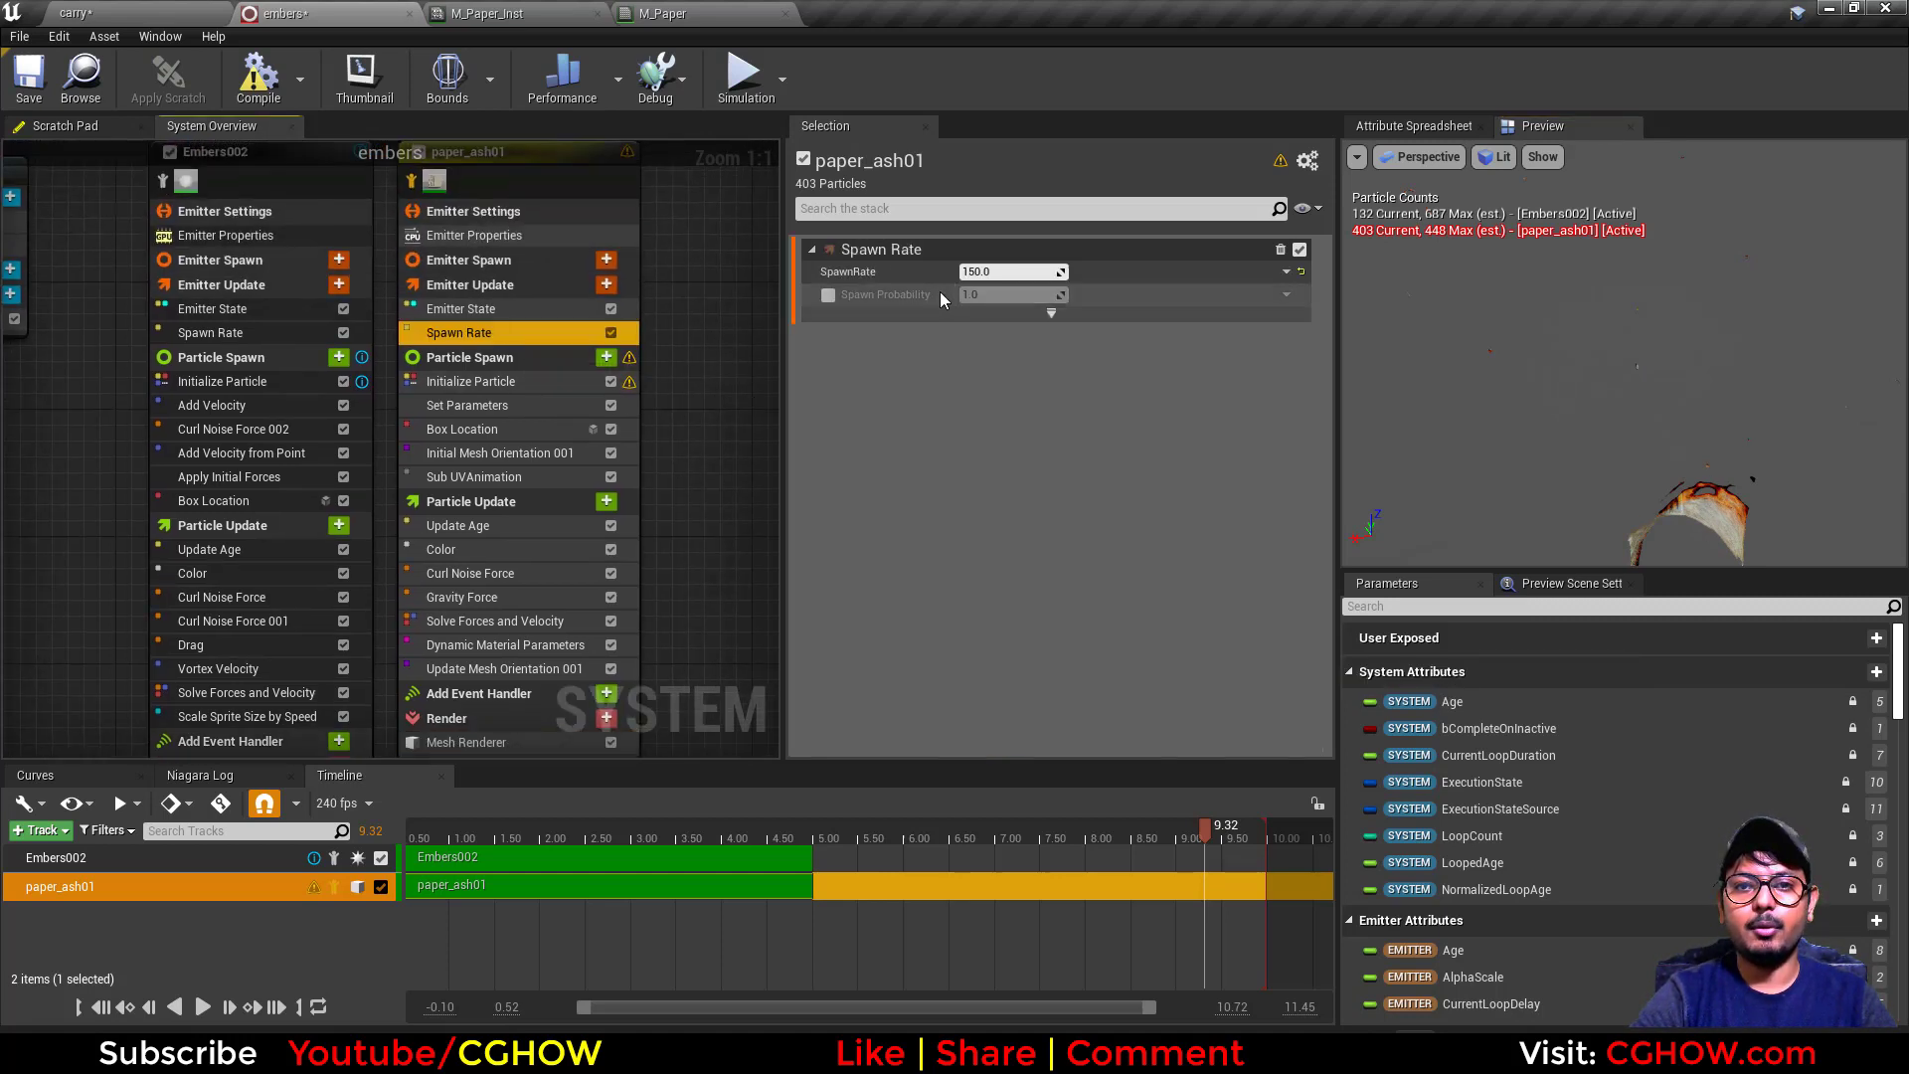
{"action": "left_click", "coordinate": [512, 383]}
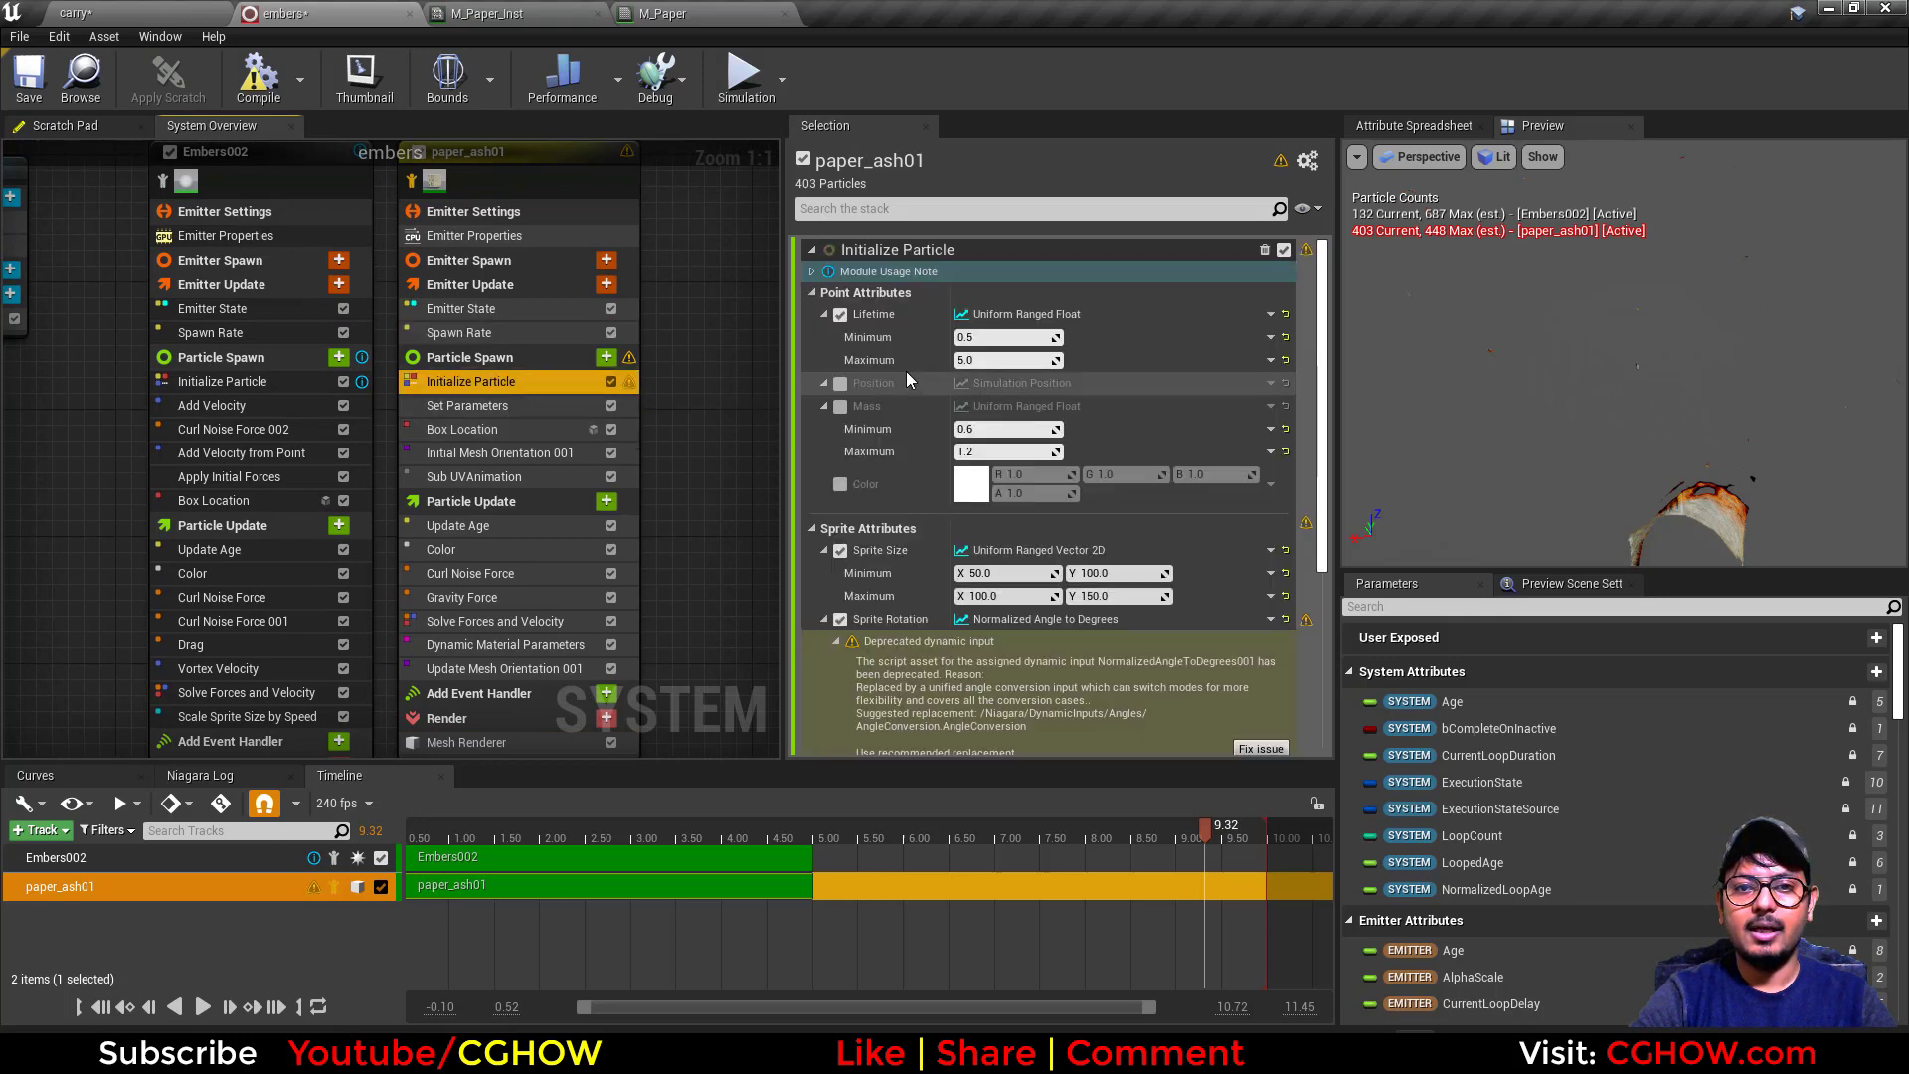
{"action": "scroll", "coordinate": [1074, 494], "scroll_direction": "down", "scroll_amount": 5}
{"action": "scroll", "coordinate": [1089, 553], "scroll_direction": "down", "scroll_amount": 3}
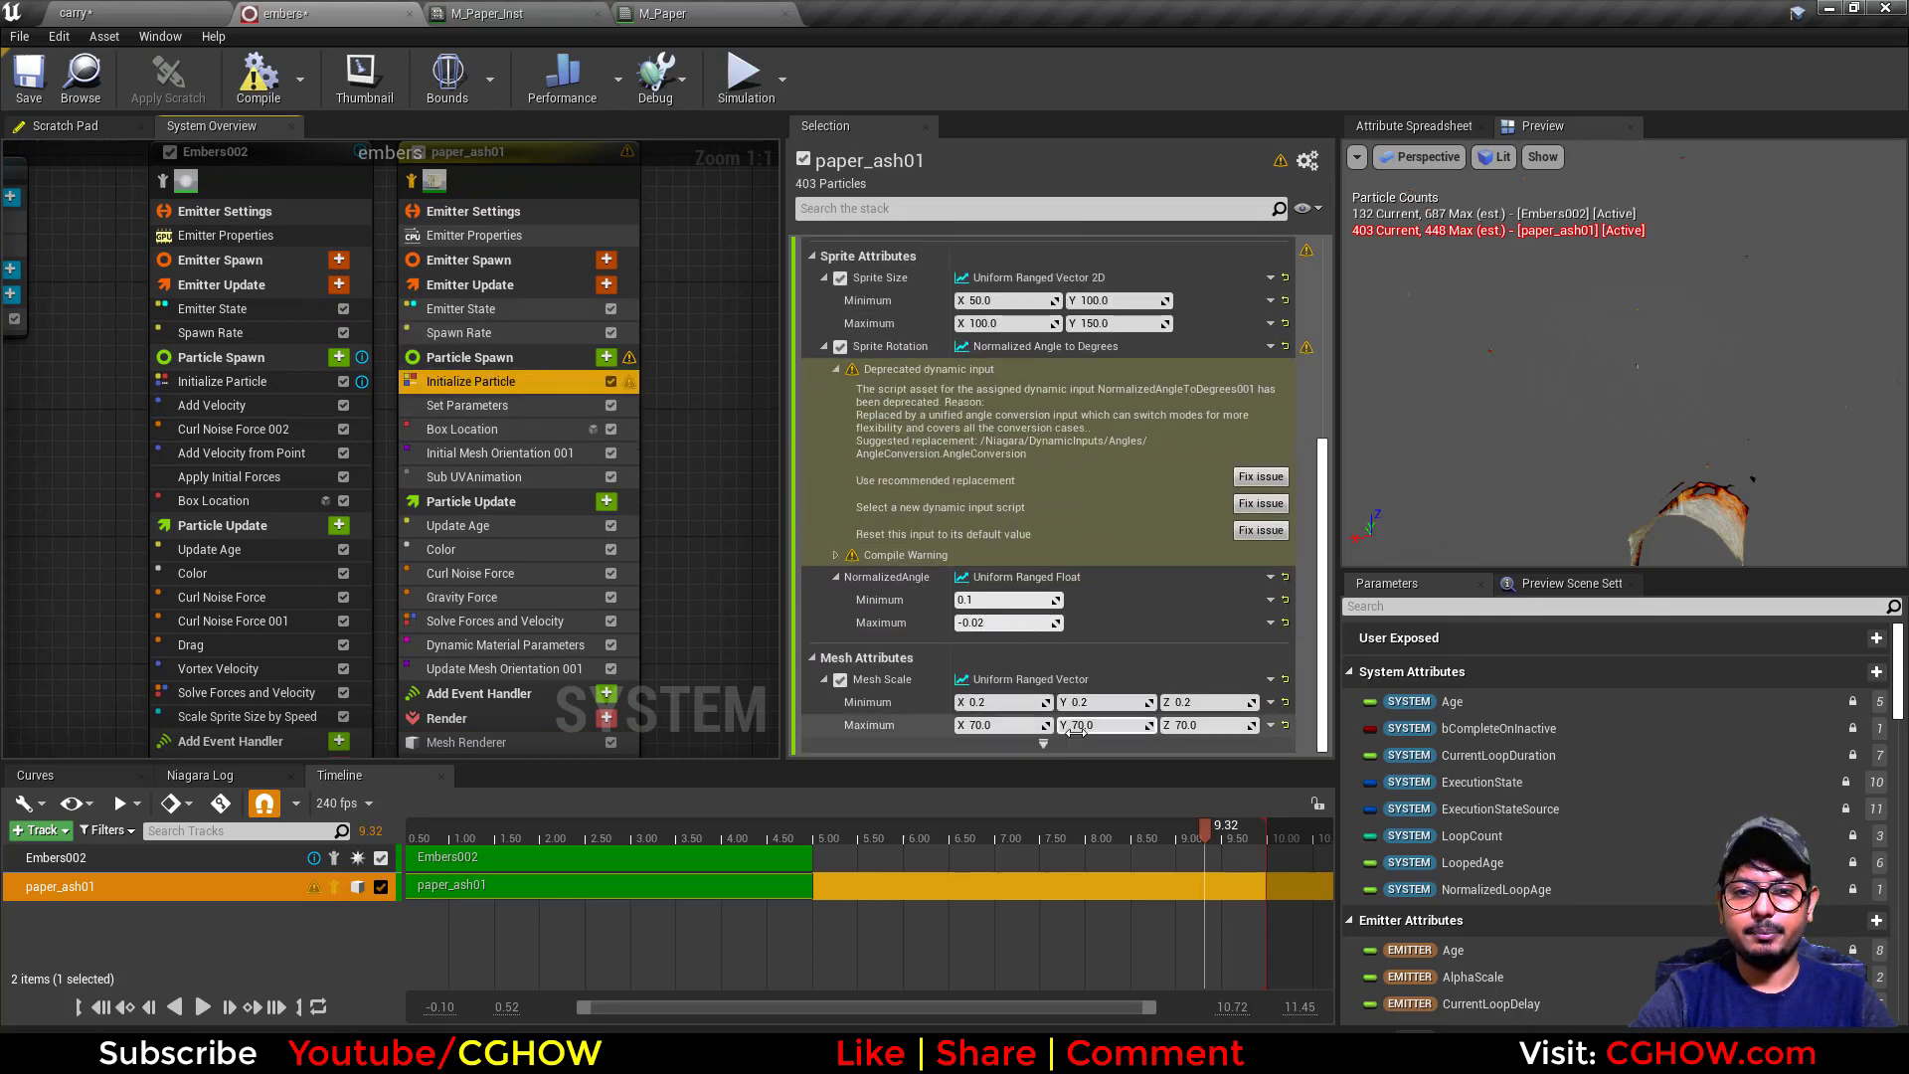
{"action": "scroll", "coordinate": [1034, 557], "scroll_direction": "up", "scroll_amount": 3}
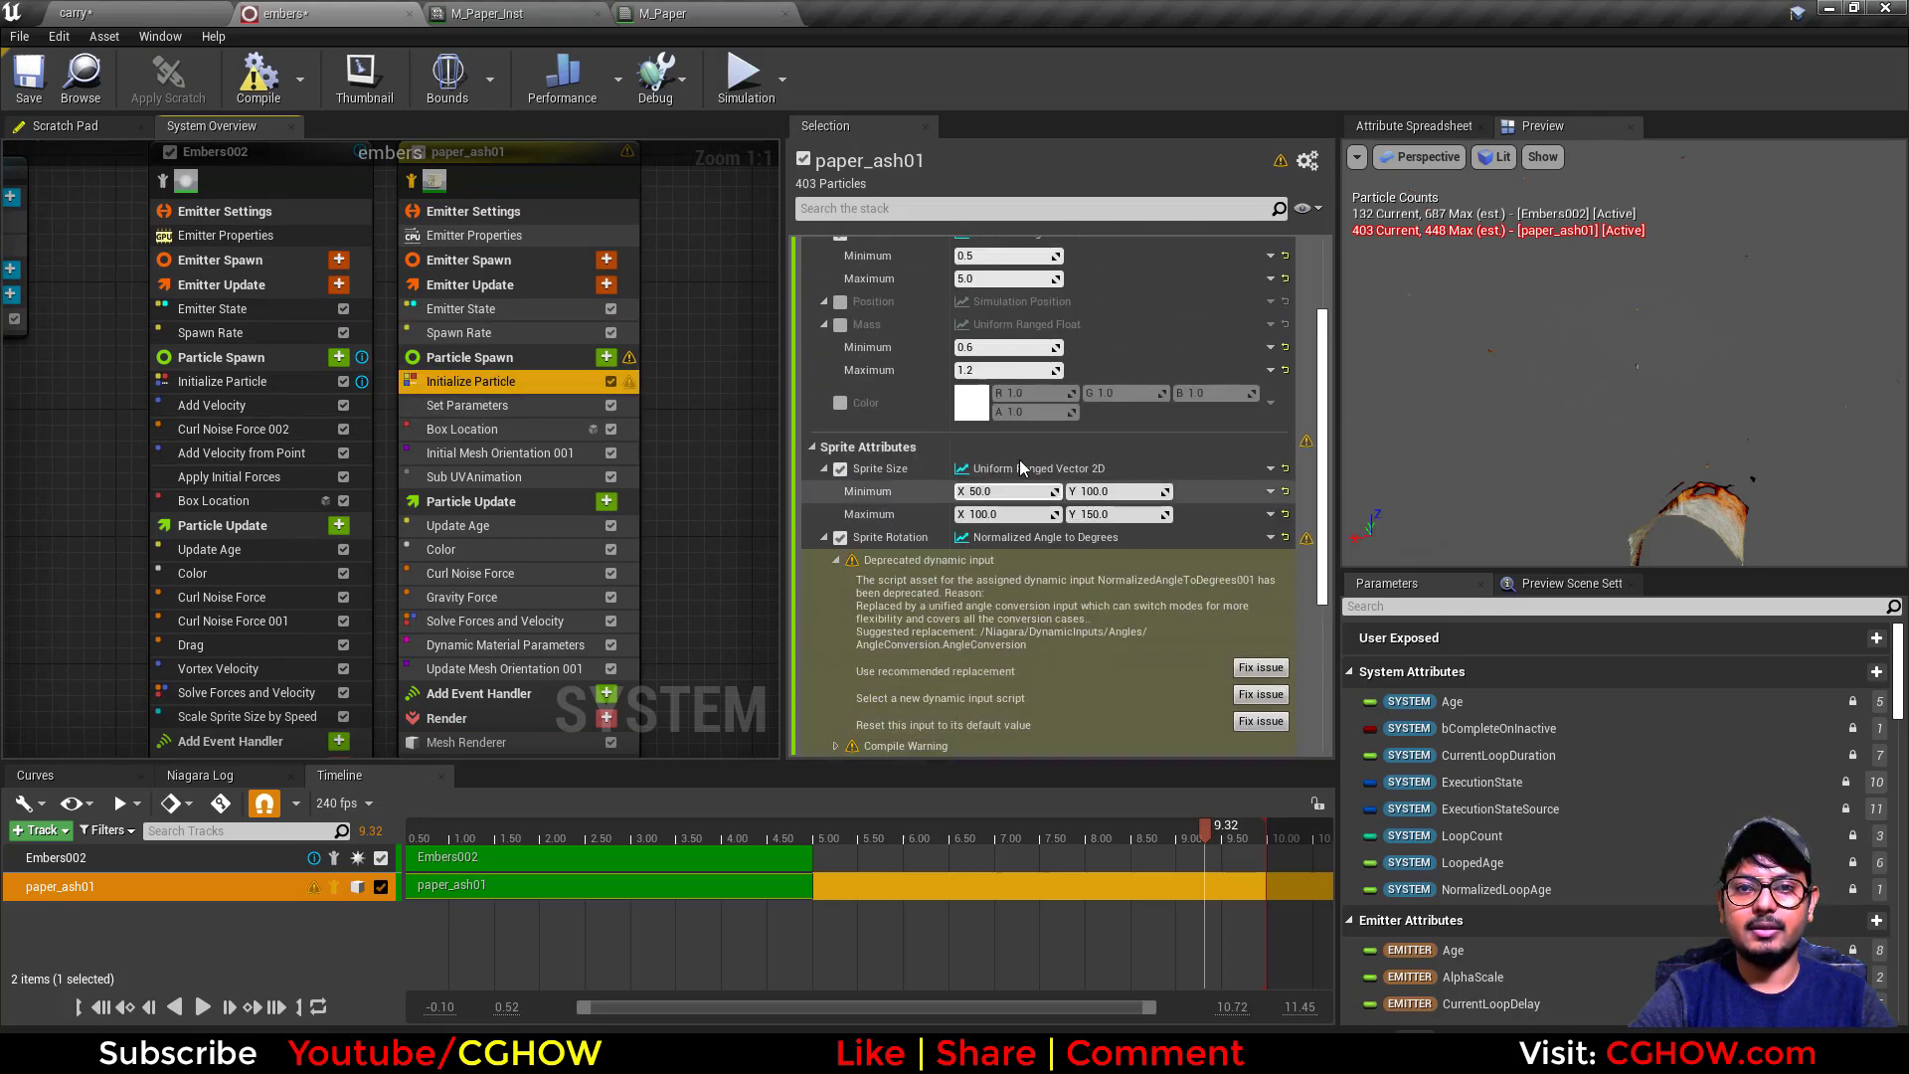
Examine paper_ash01's Box Location, Gravity Force, Curl Noise Force and Color modules, and resume the preview simulation.
{"action": "left_click", "coordinate": [477, 428]}
{"action": "scroll", "coordinate": [540, 513], "scroll_direction": "down", "scroll_amount": 2}
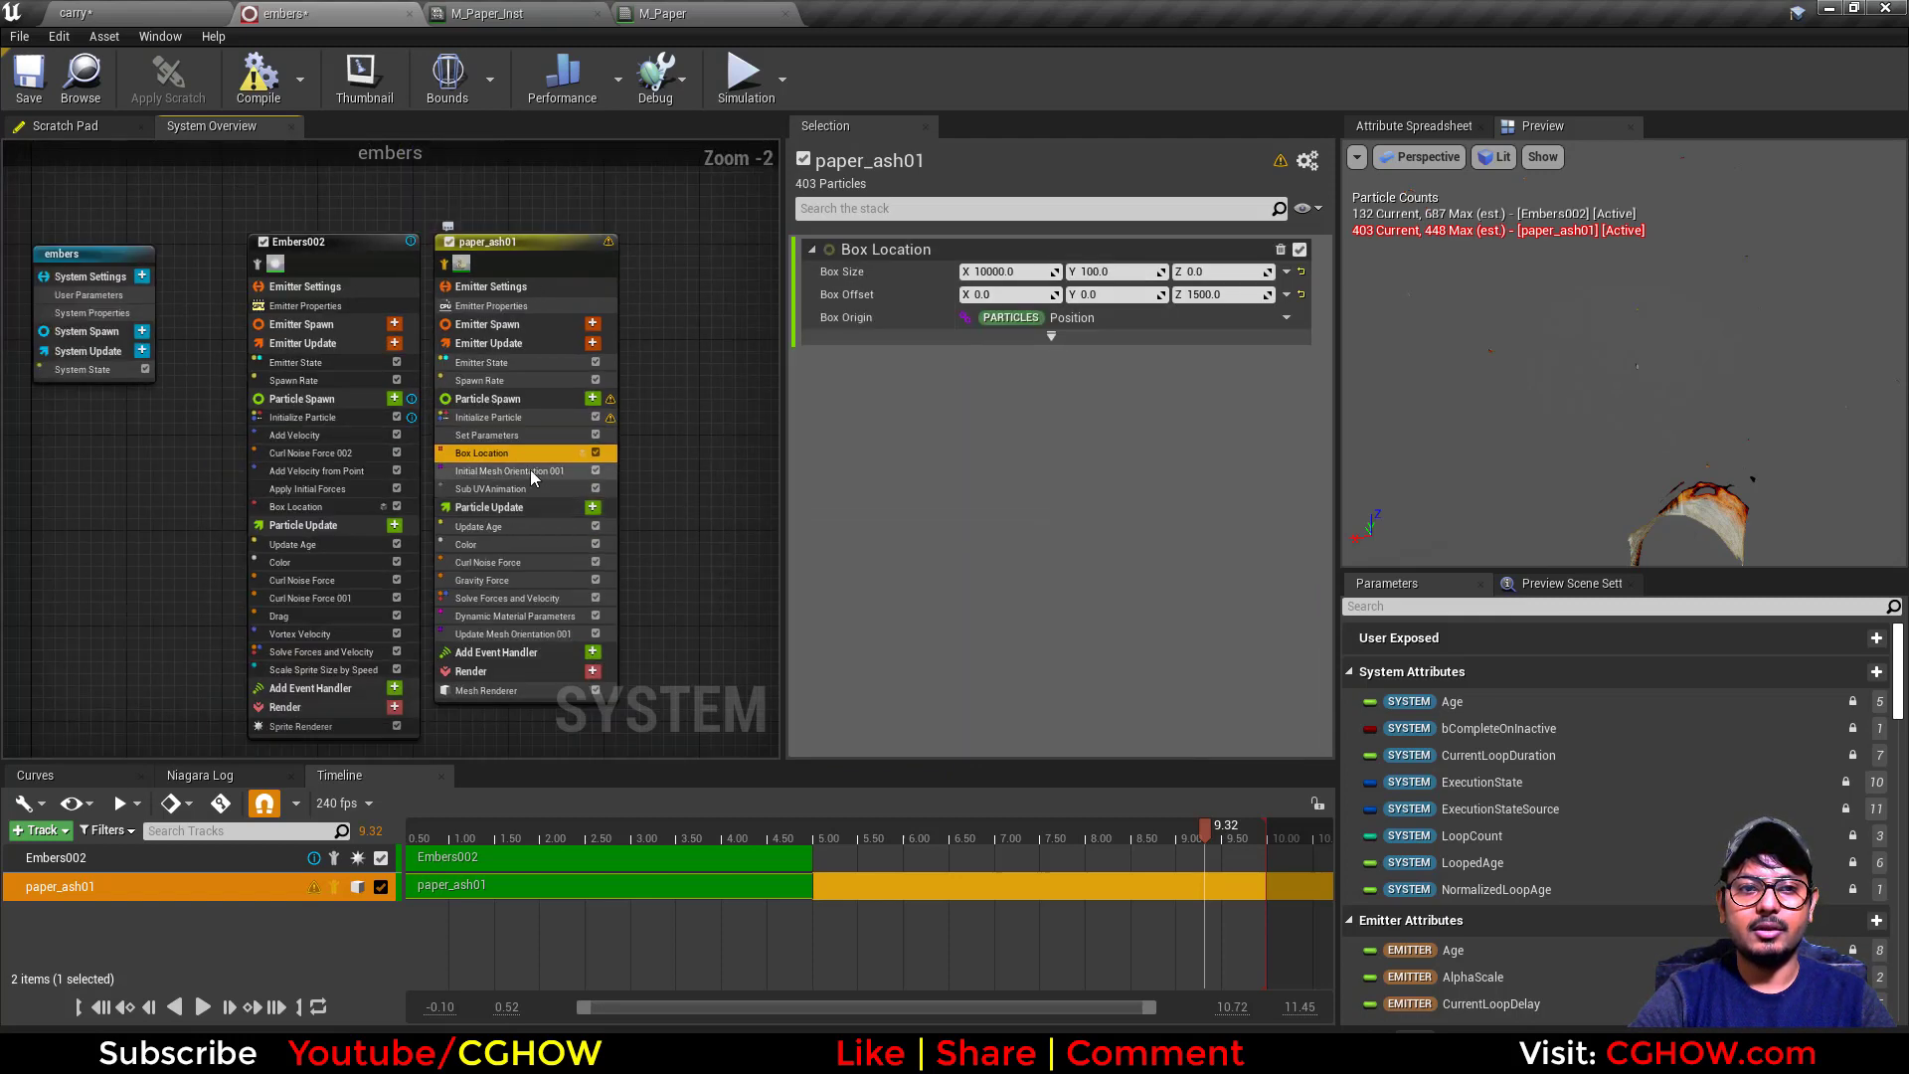
{"action": "scroll", "coordinate": [517, 542], "scroll_direction": "up", "scroll_amount": 2}
{"action": "left_click", "coordinate": [477, 595]}
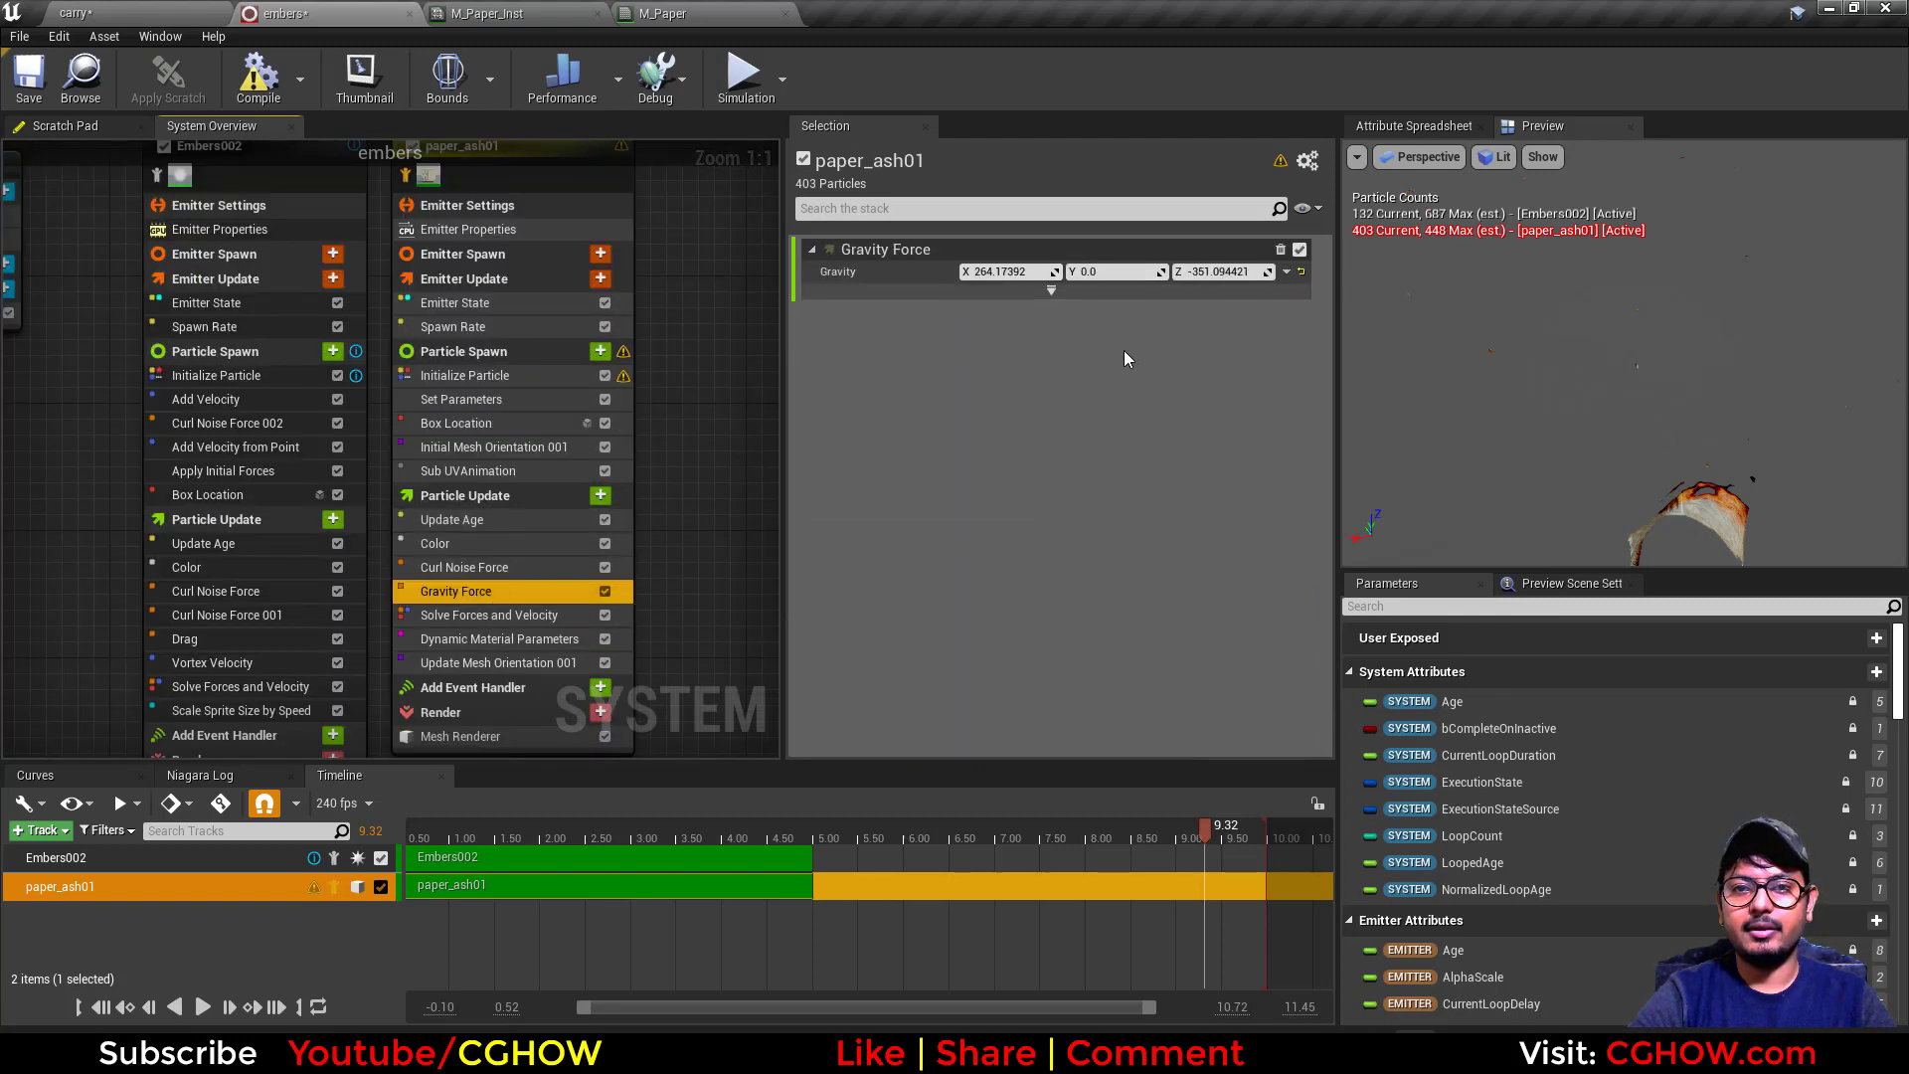
{"action": "right_click_drag", "start_coordinate": [708, 460], "coordinate": [676, 393]}
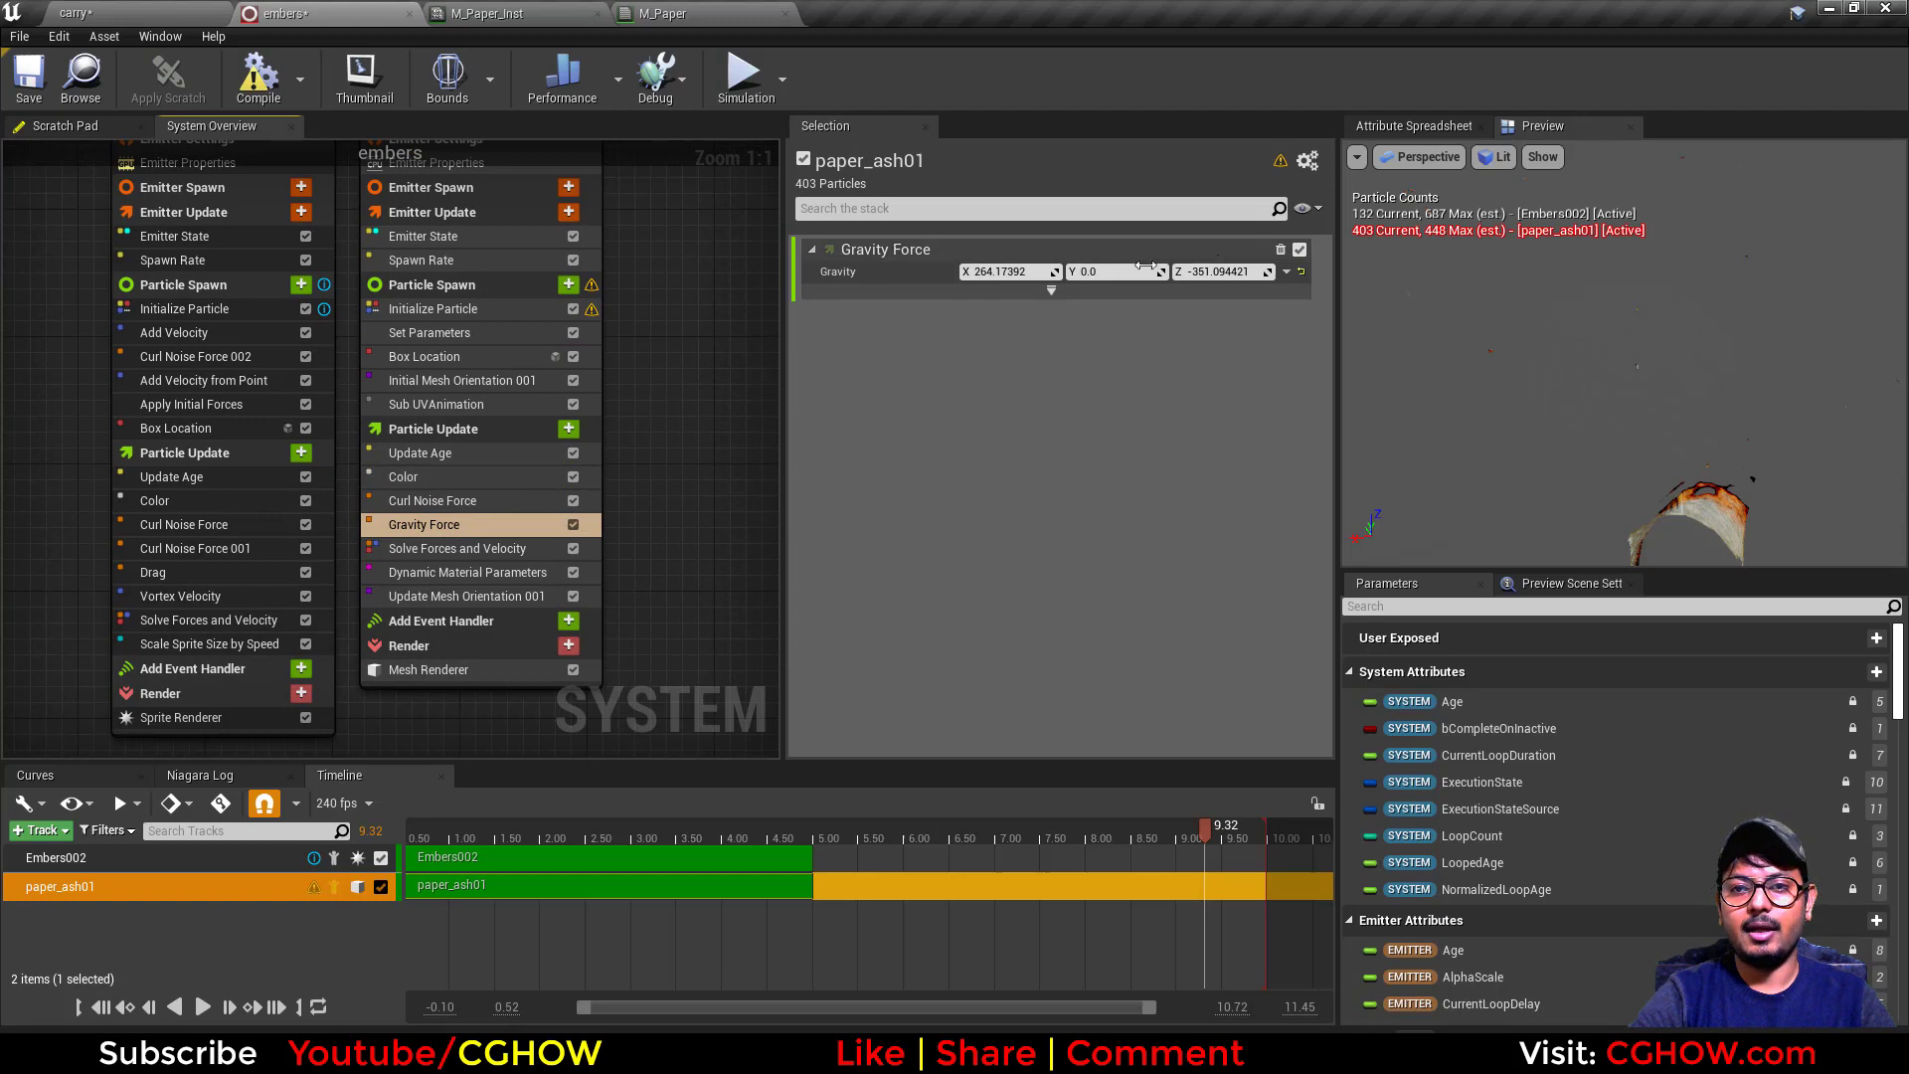
{"action": "left_click", "coordinate": [458, 501]}
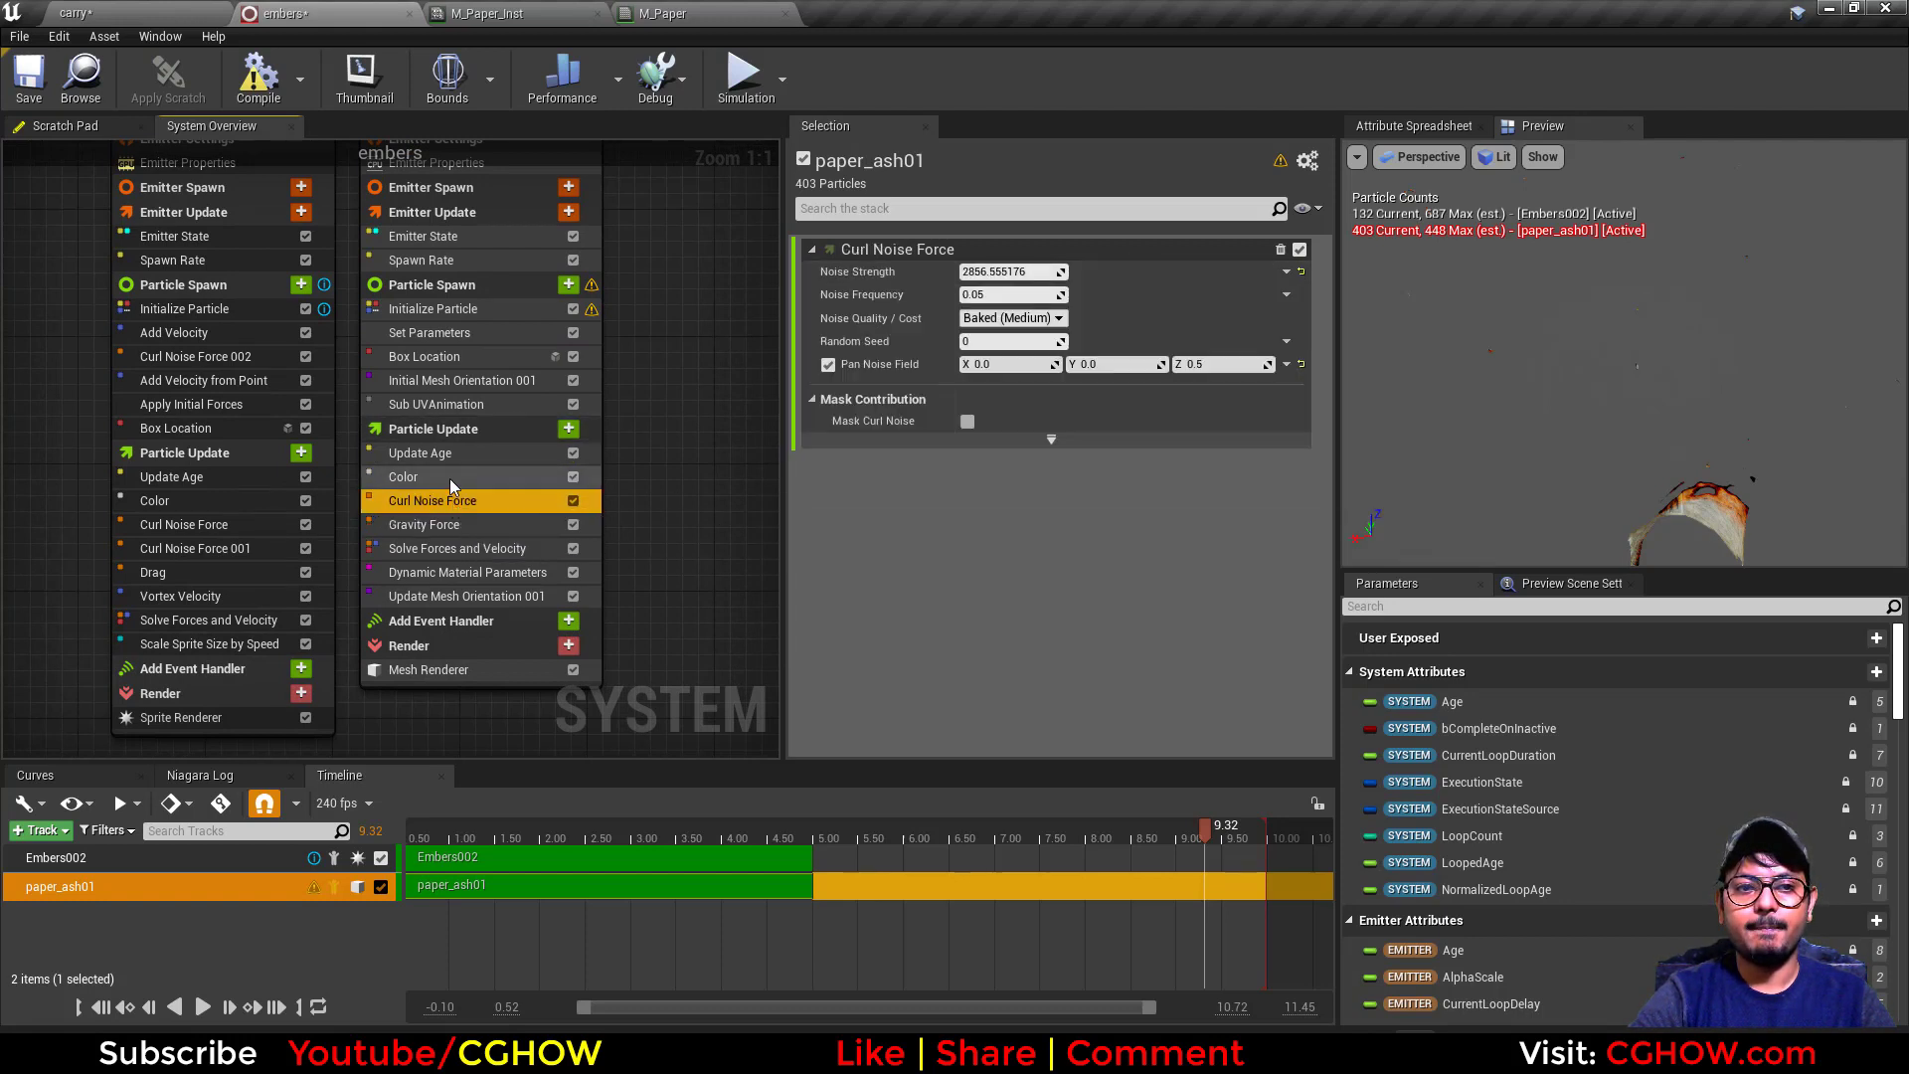
{"action": "left_click", "coordinate": [450, 478]}
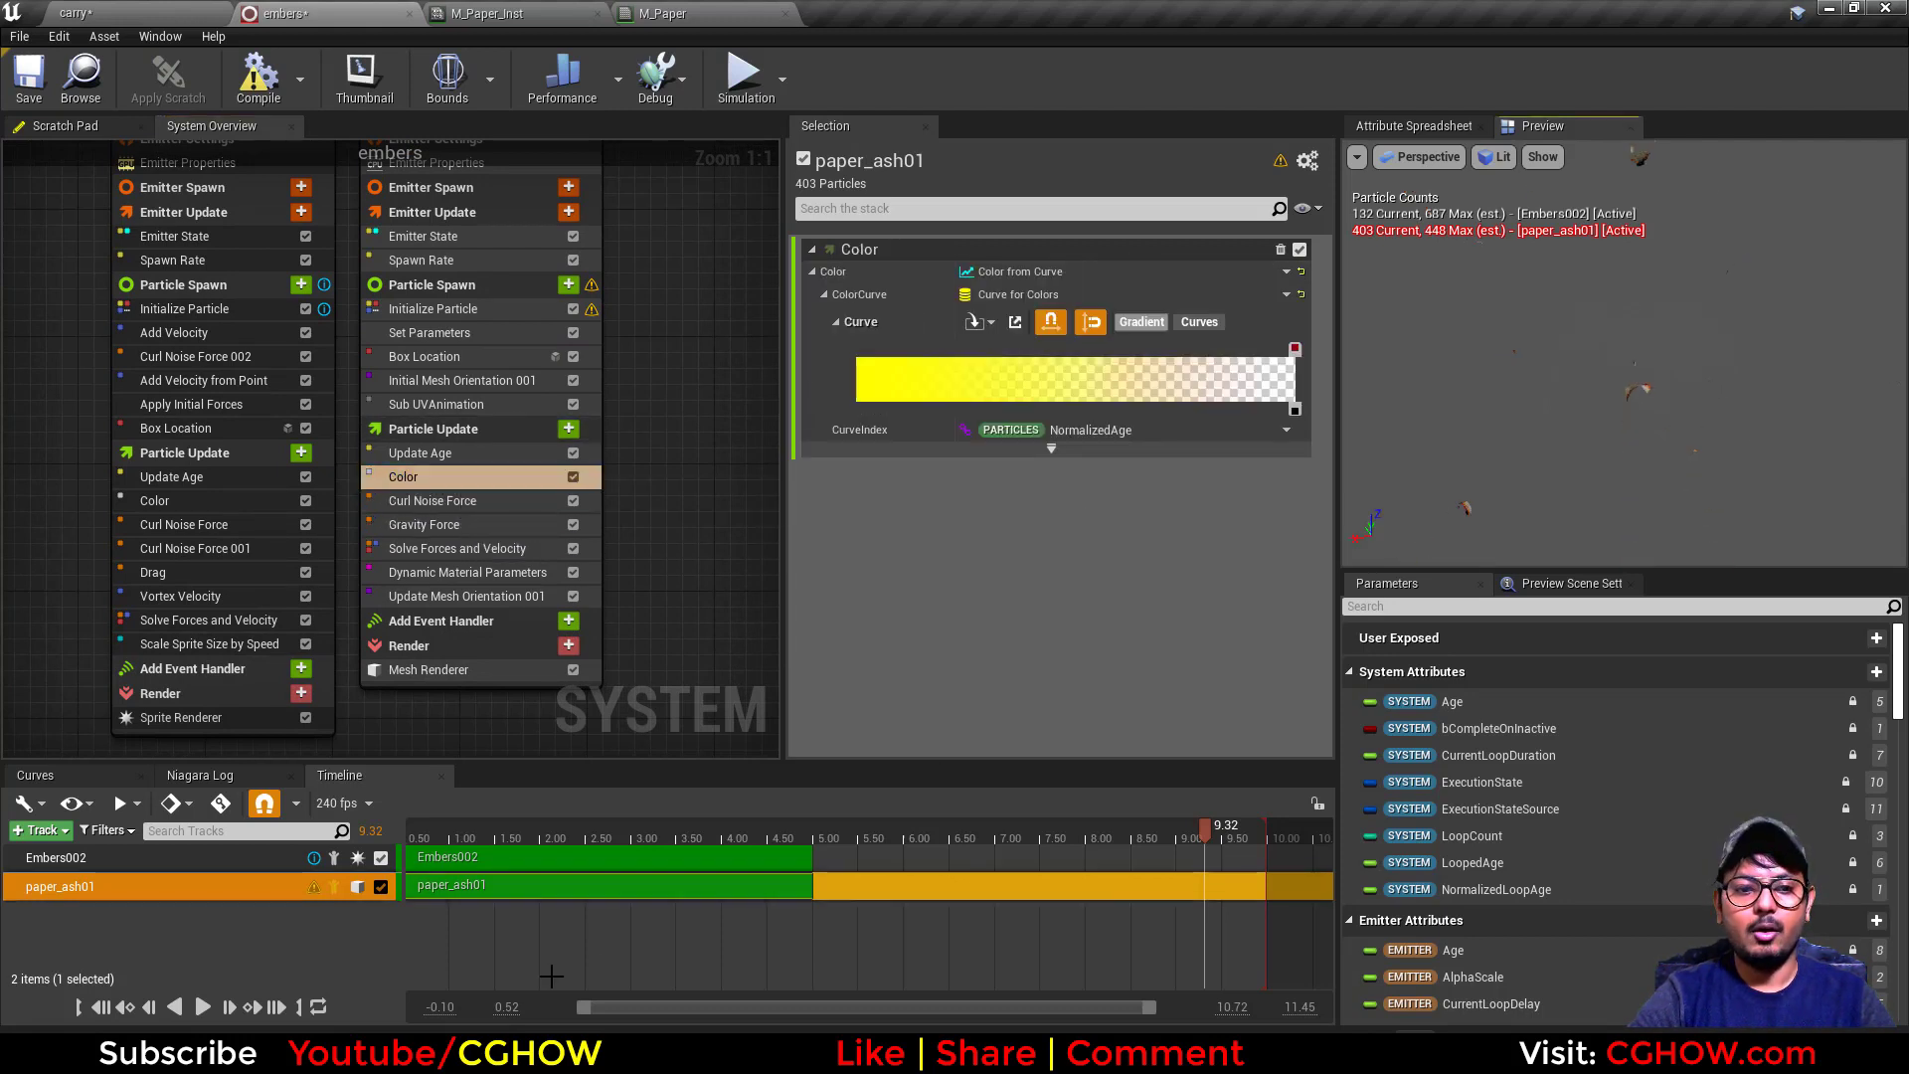
{"action": "left_click", "coordinate": [205, 1007]}
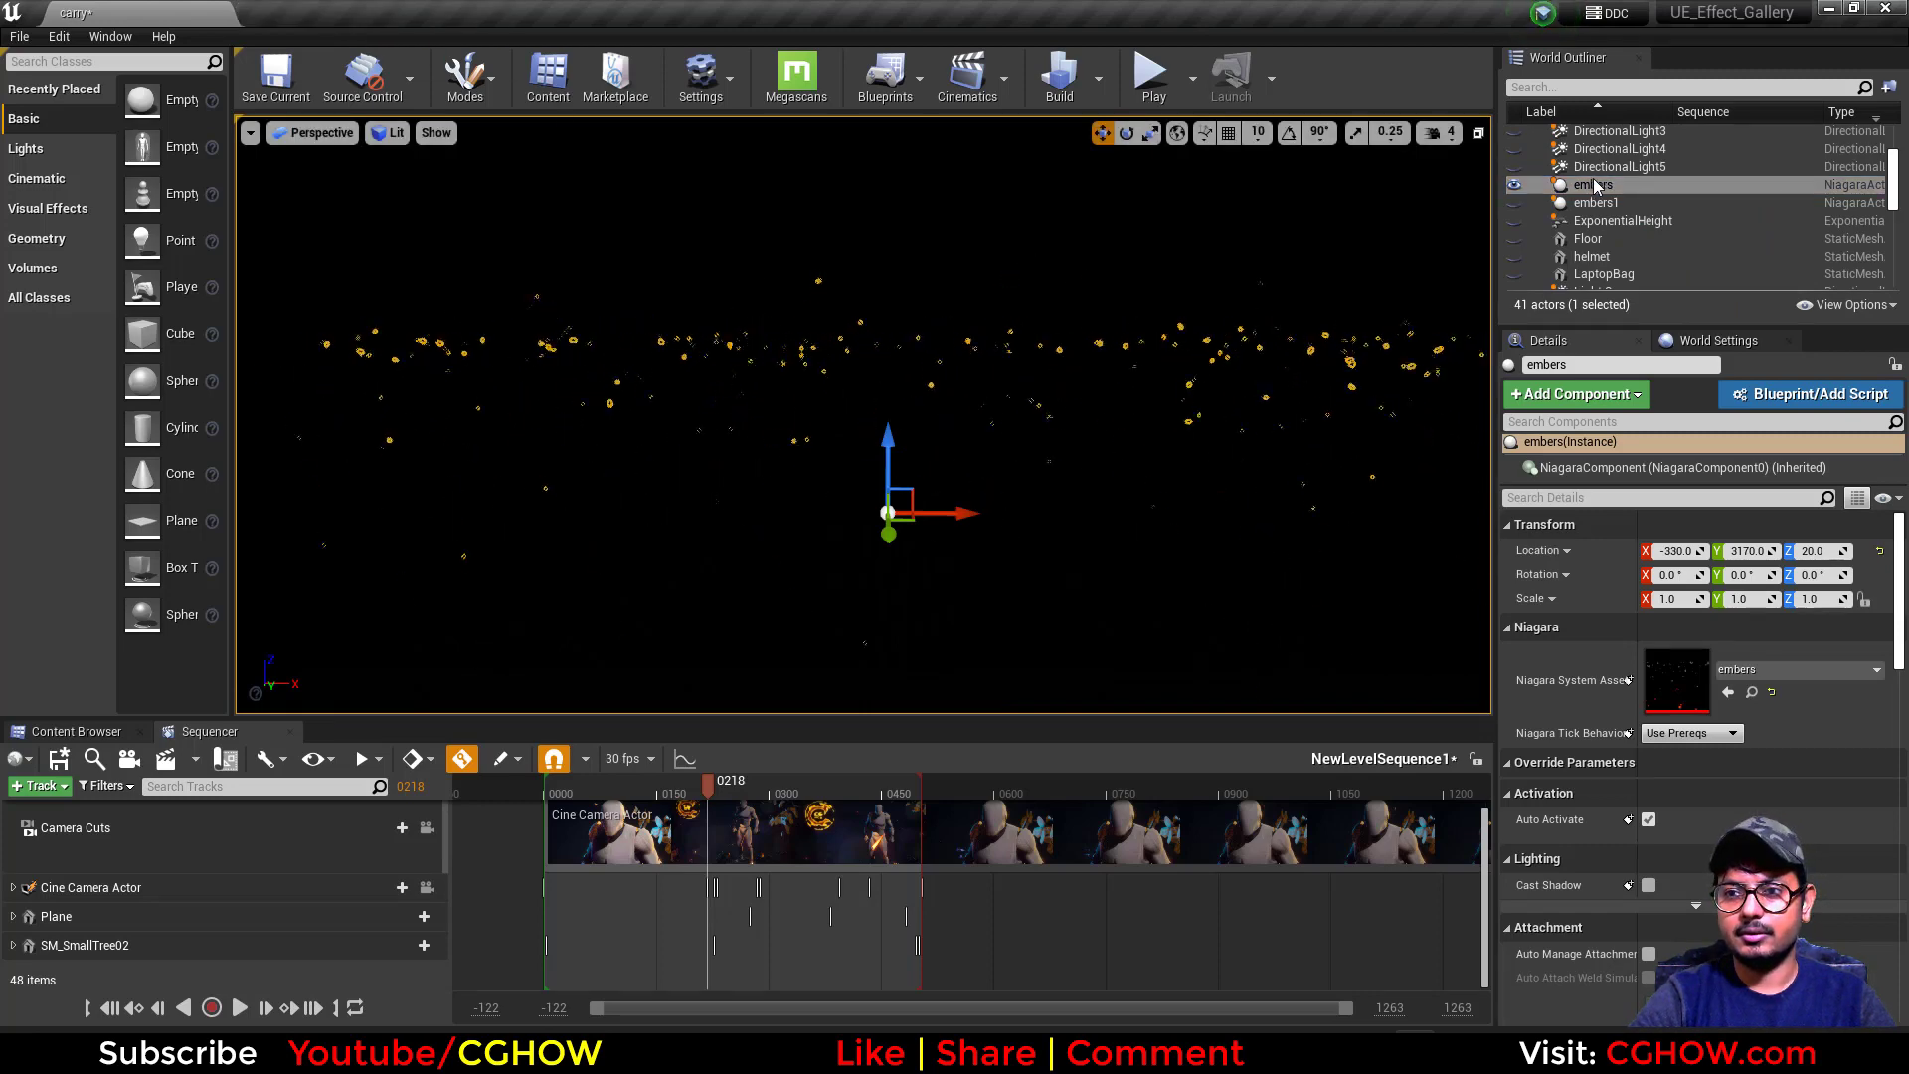
Make all hidden actors in the level visible again.
{"action": "right_click", "coordinate": [1593, 187]}
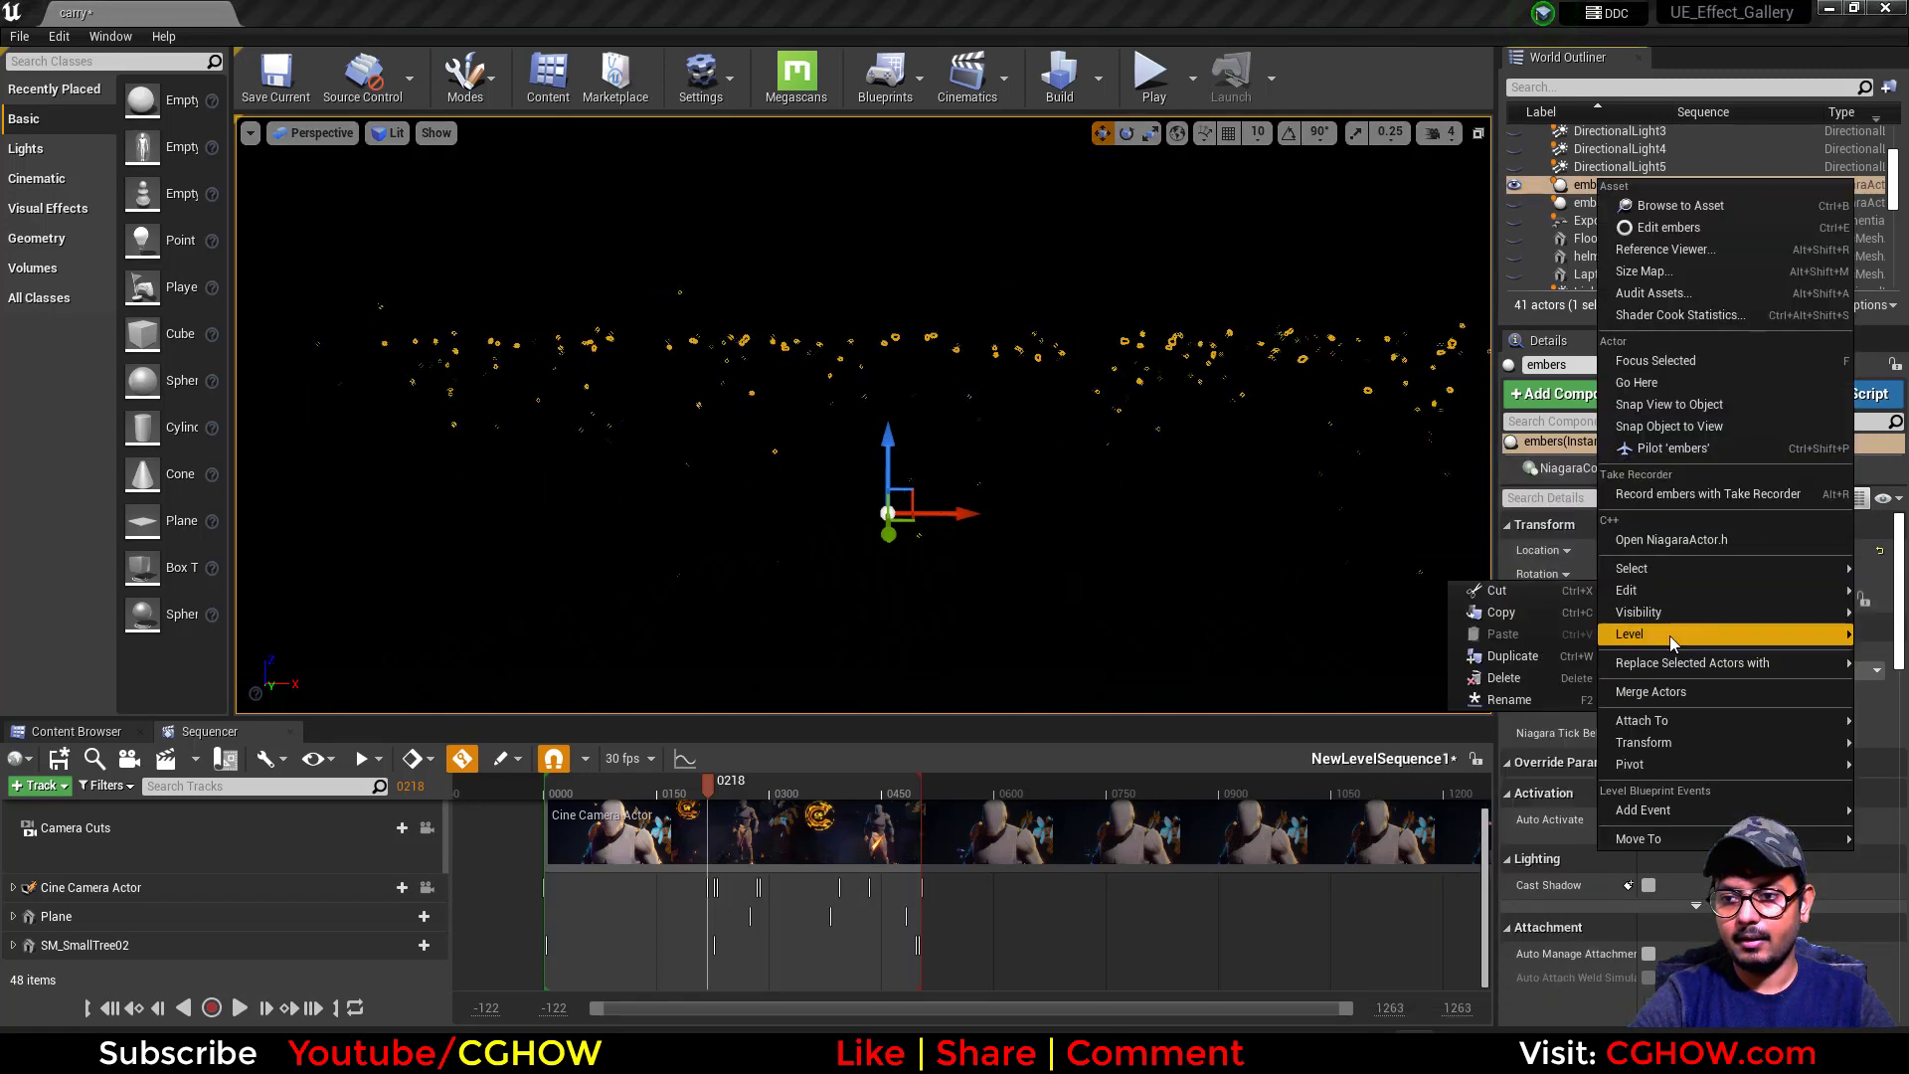
{"action": "mouse_move", "coordinate": [1674, 611]}
{"action": "left_click", "coordinate": [1519, 656]}
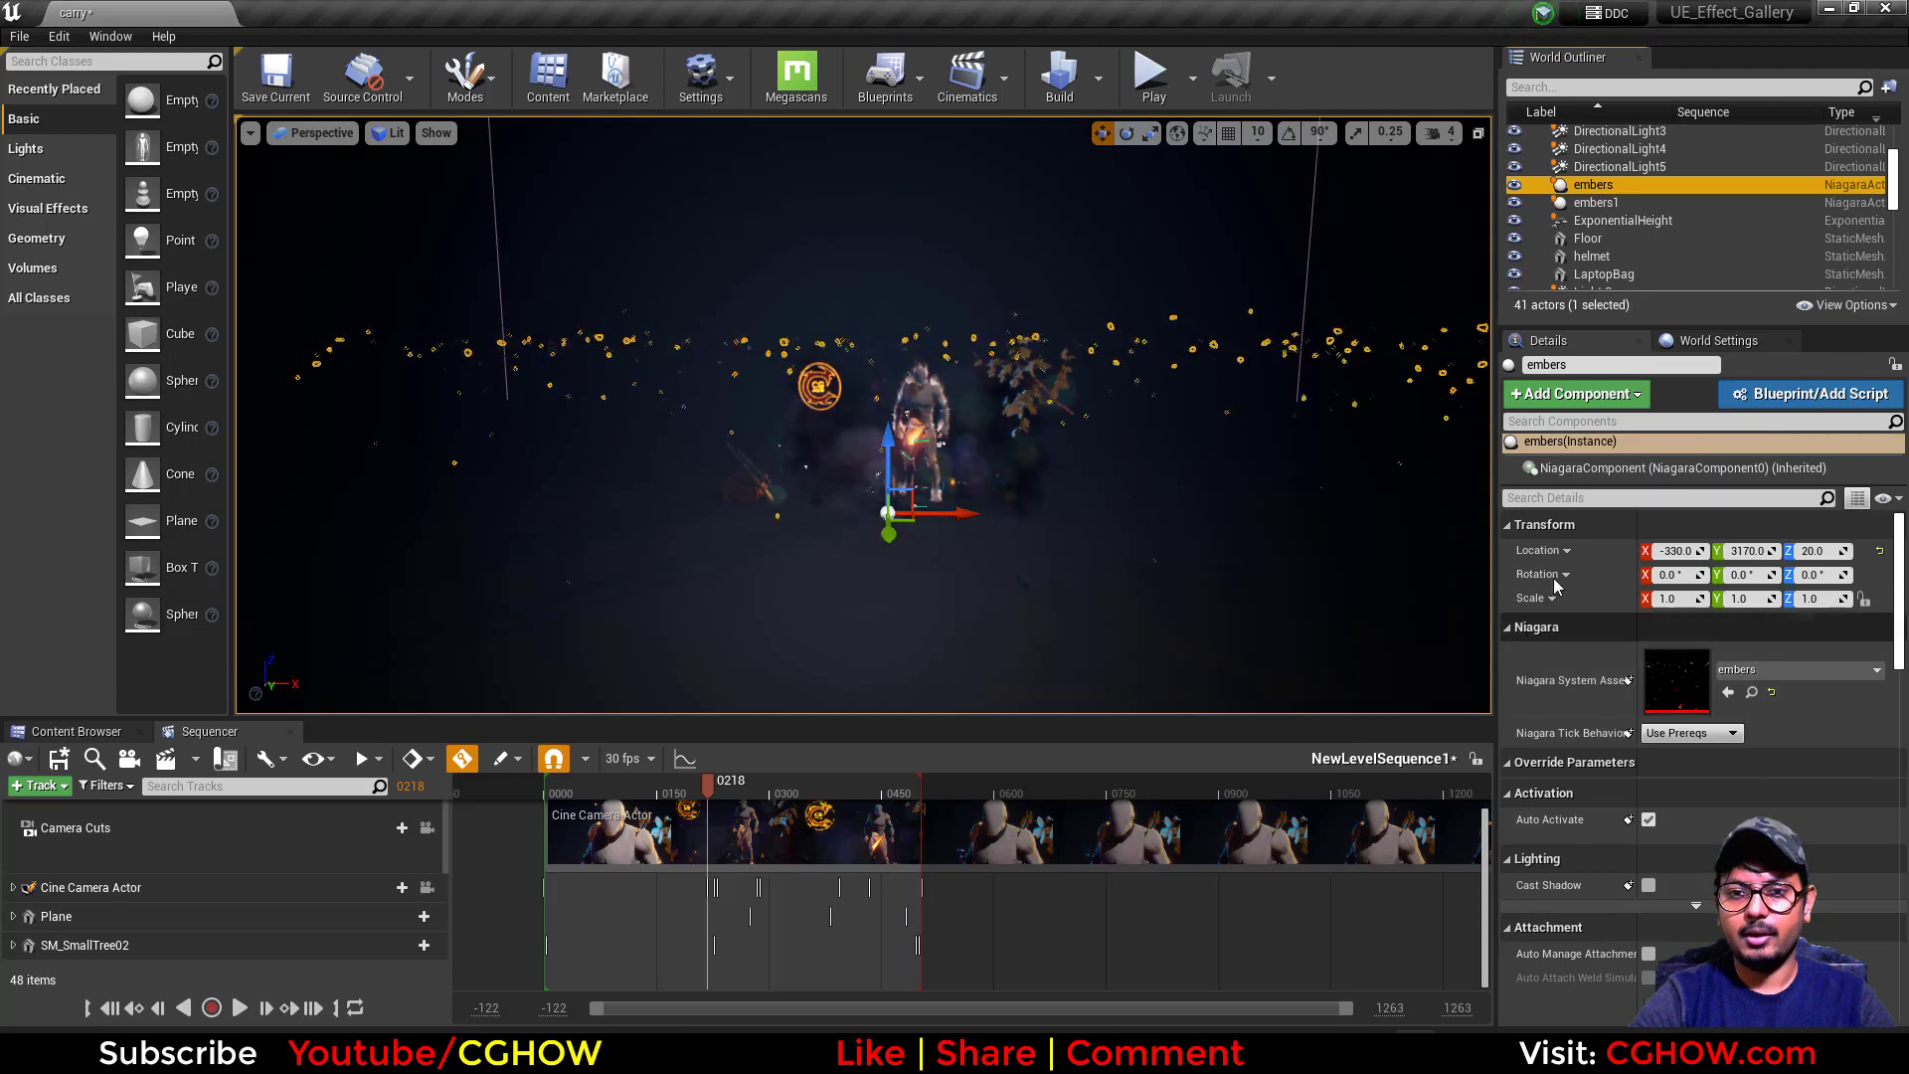
Go through the embers1, level sequence and point light actors in the scene and select the smoke Niagara actor.
{"action": "left_click", "coordinate": [1596, 203]}
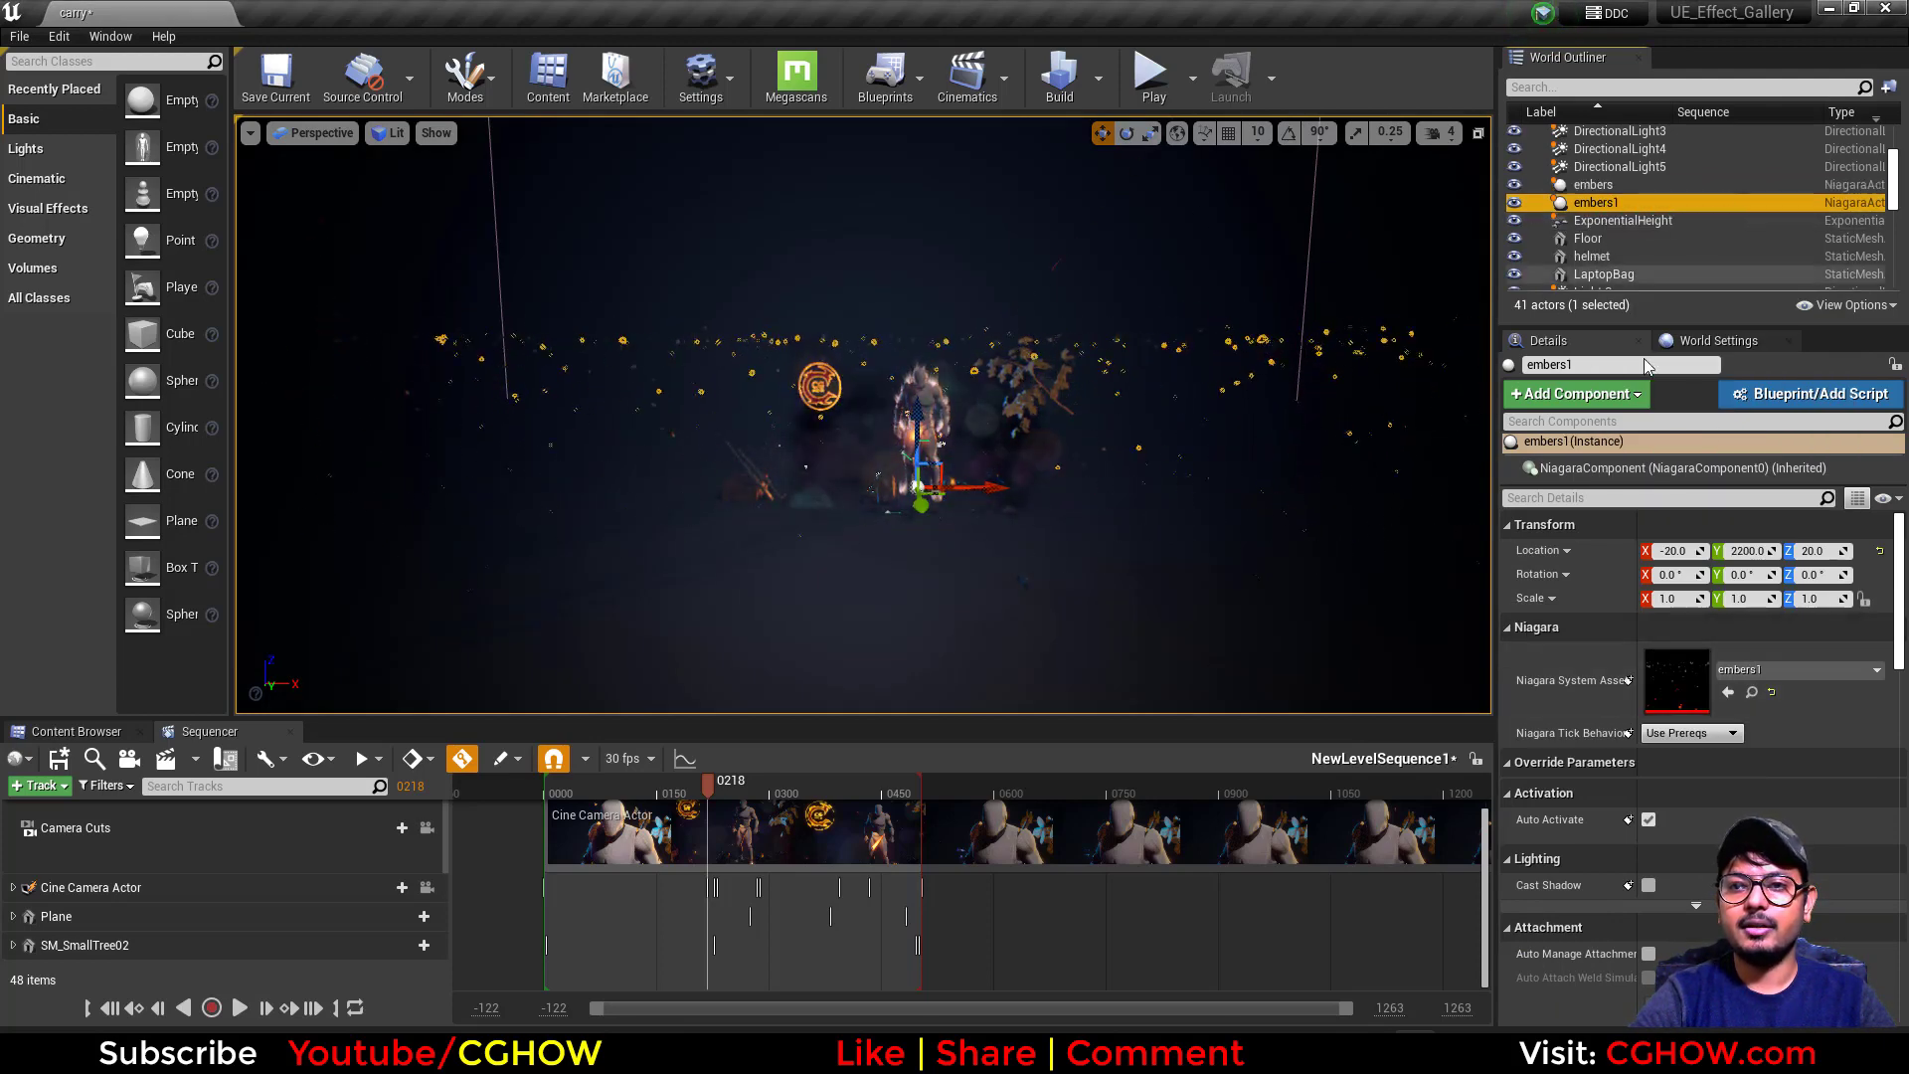
{"action": "scroll", "coordinate": [1603, 207], "scroll_direction": "down", "scroll_amount": 3}
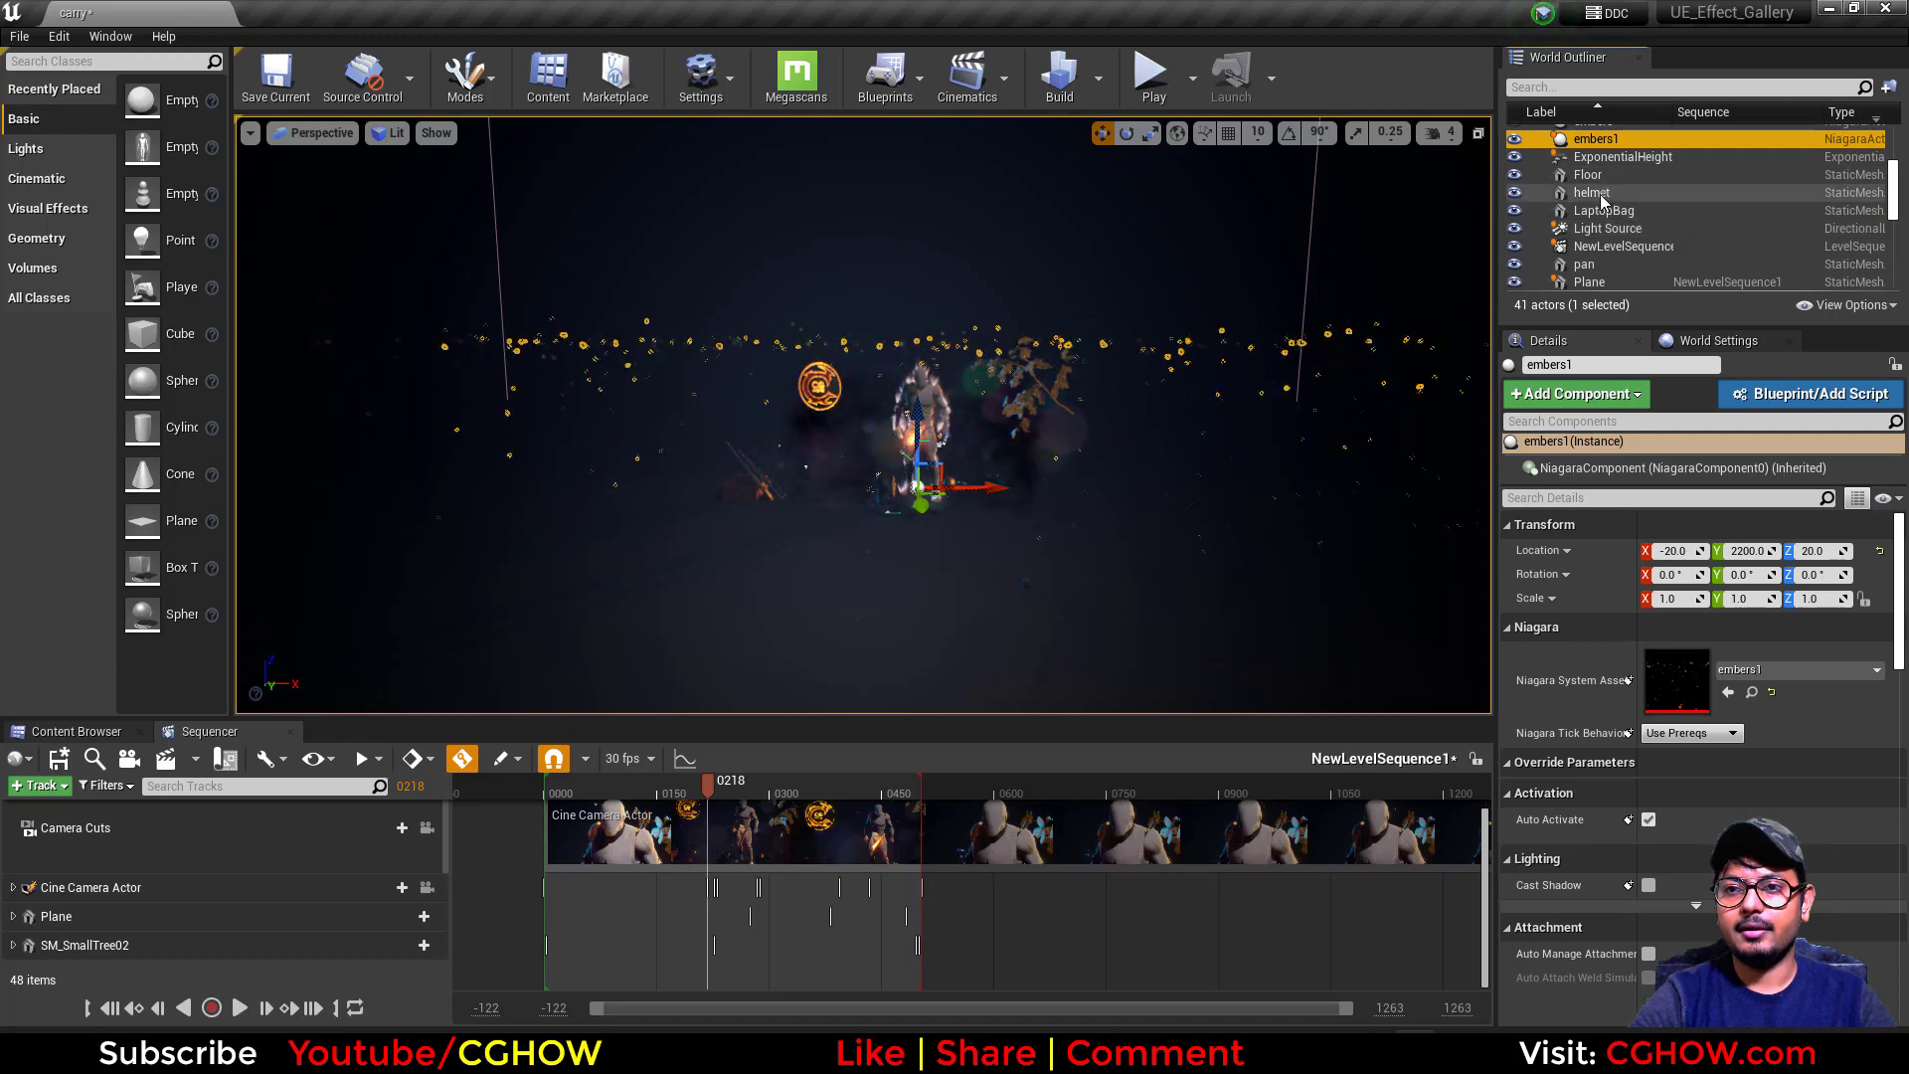
{"action": "left_click", "coordinate": [1623, 247]}
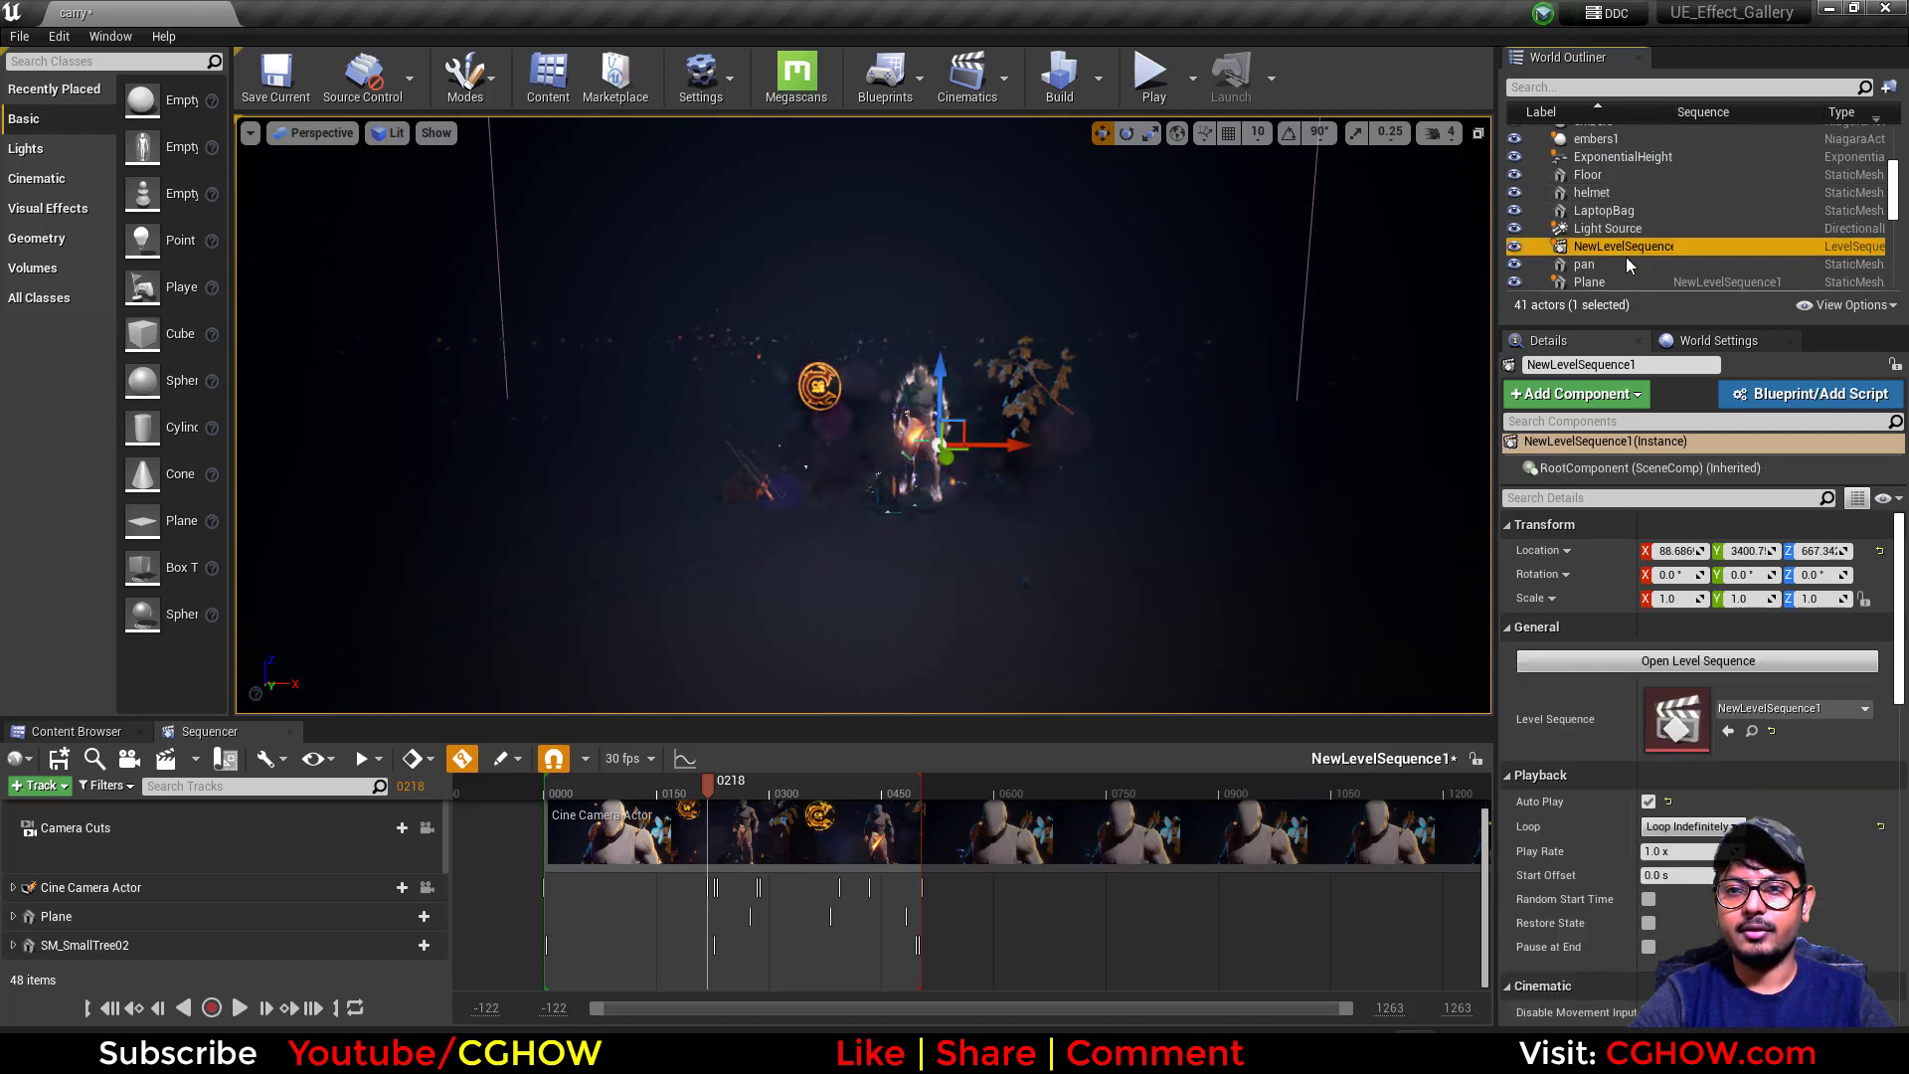
{"action": "scroll", "coordinate": [1630, 249], "scroll_direction": "down", "scroll_amount": 4}
{"action": "left_click", "coordinate": [1635, 224]}
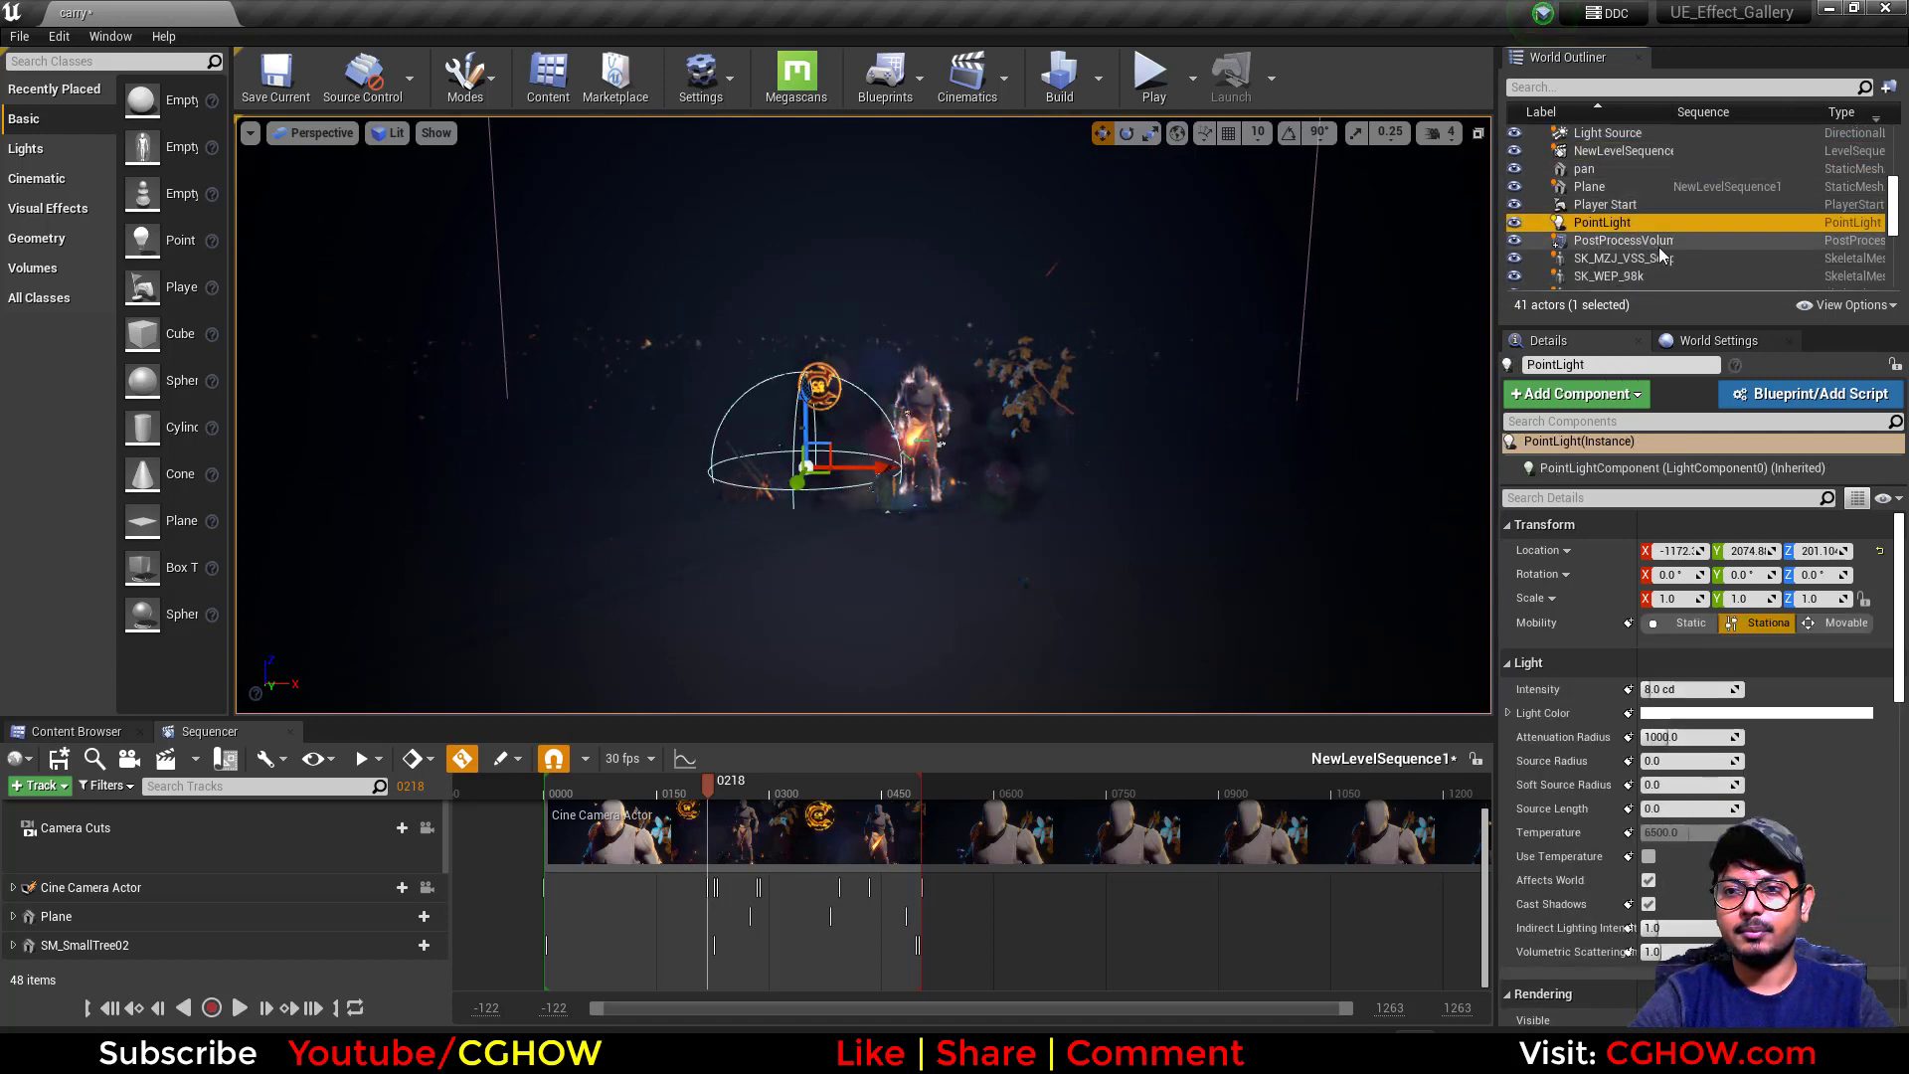
{"action": "scroll", "coordinate": [1651, 247], "scroll_direction": "down", "scroll_amount": 5}
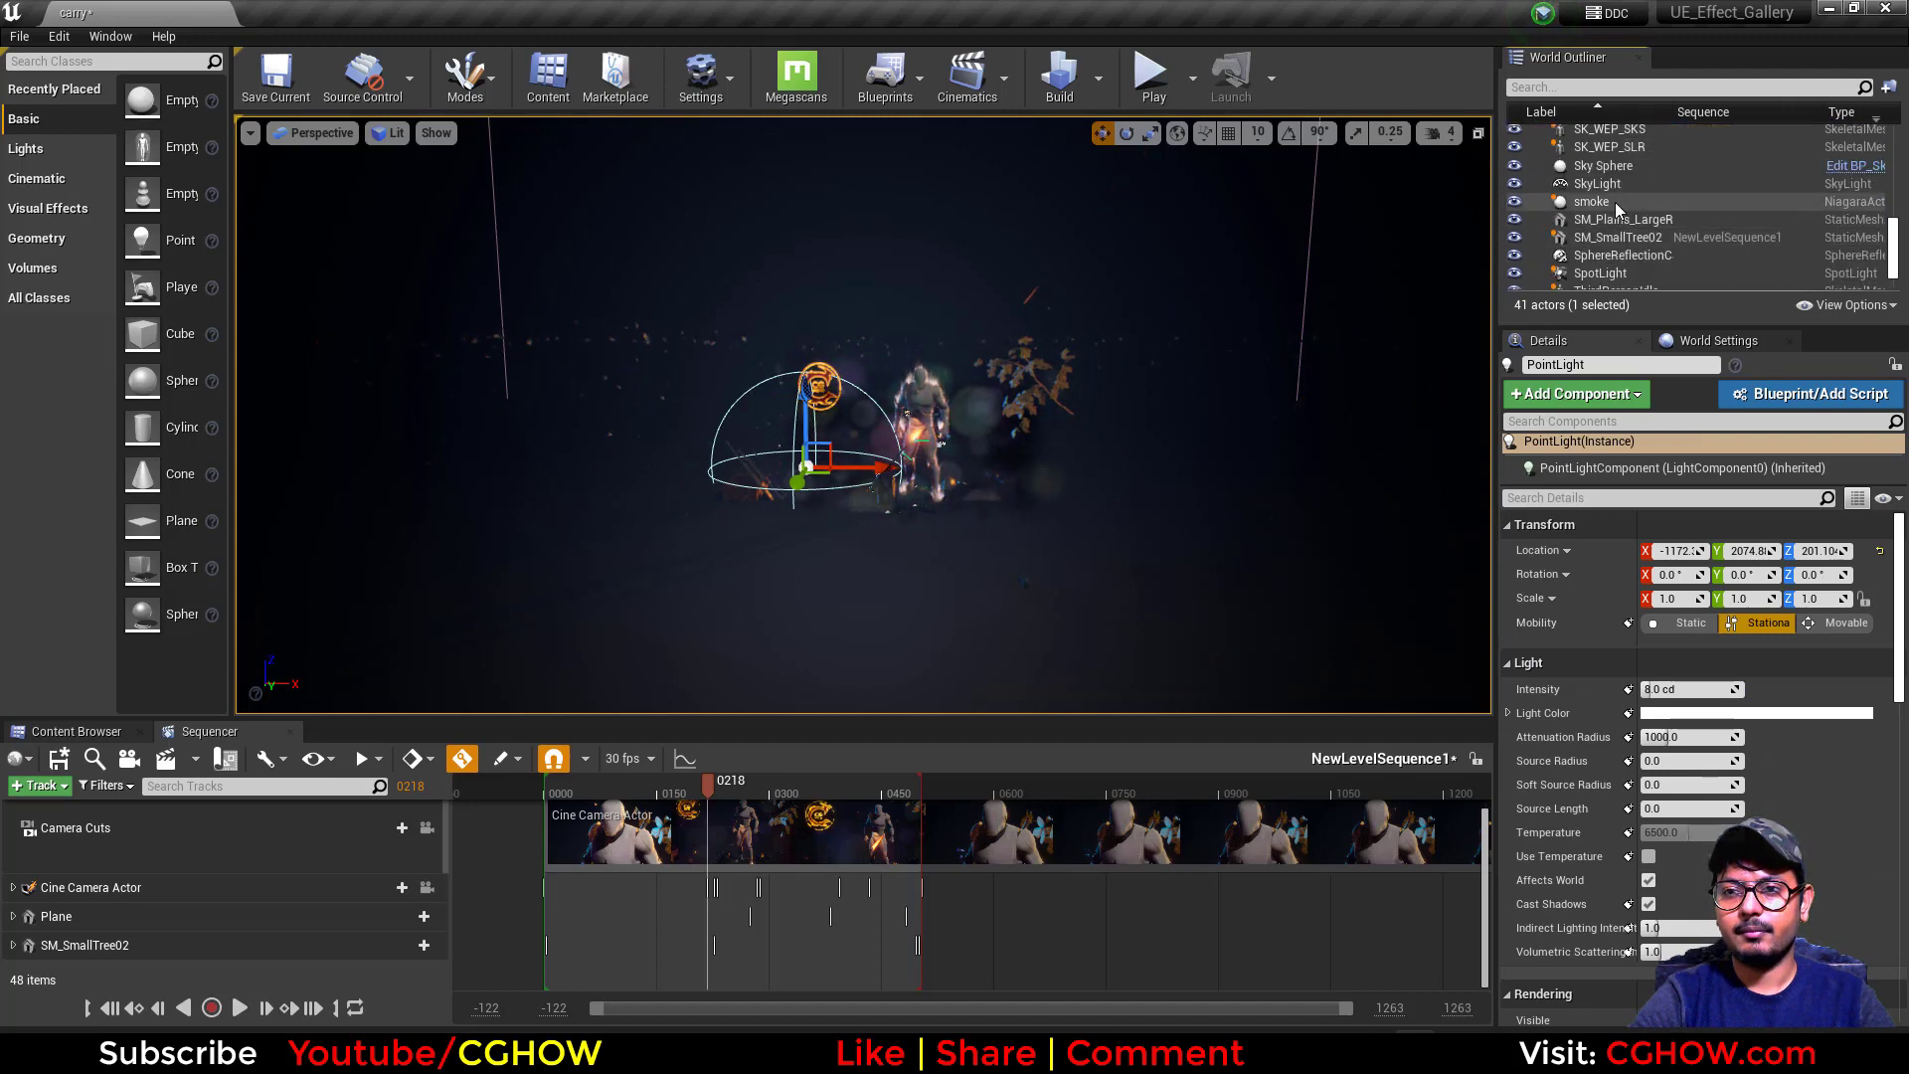
{"action": "left_click", "coordinate": [1596, 202]}
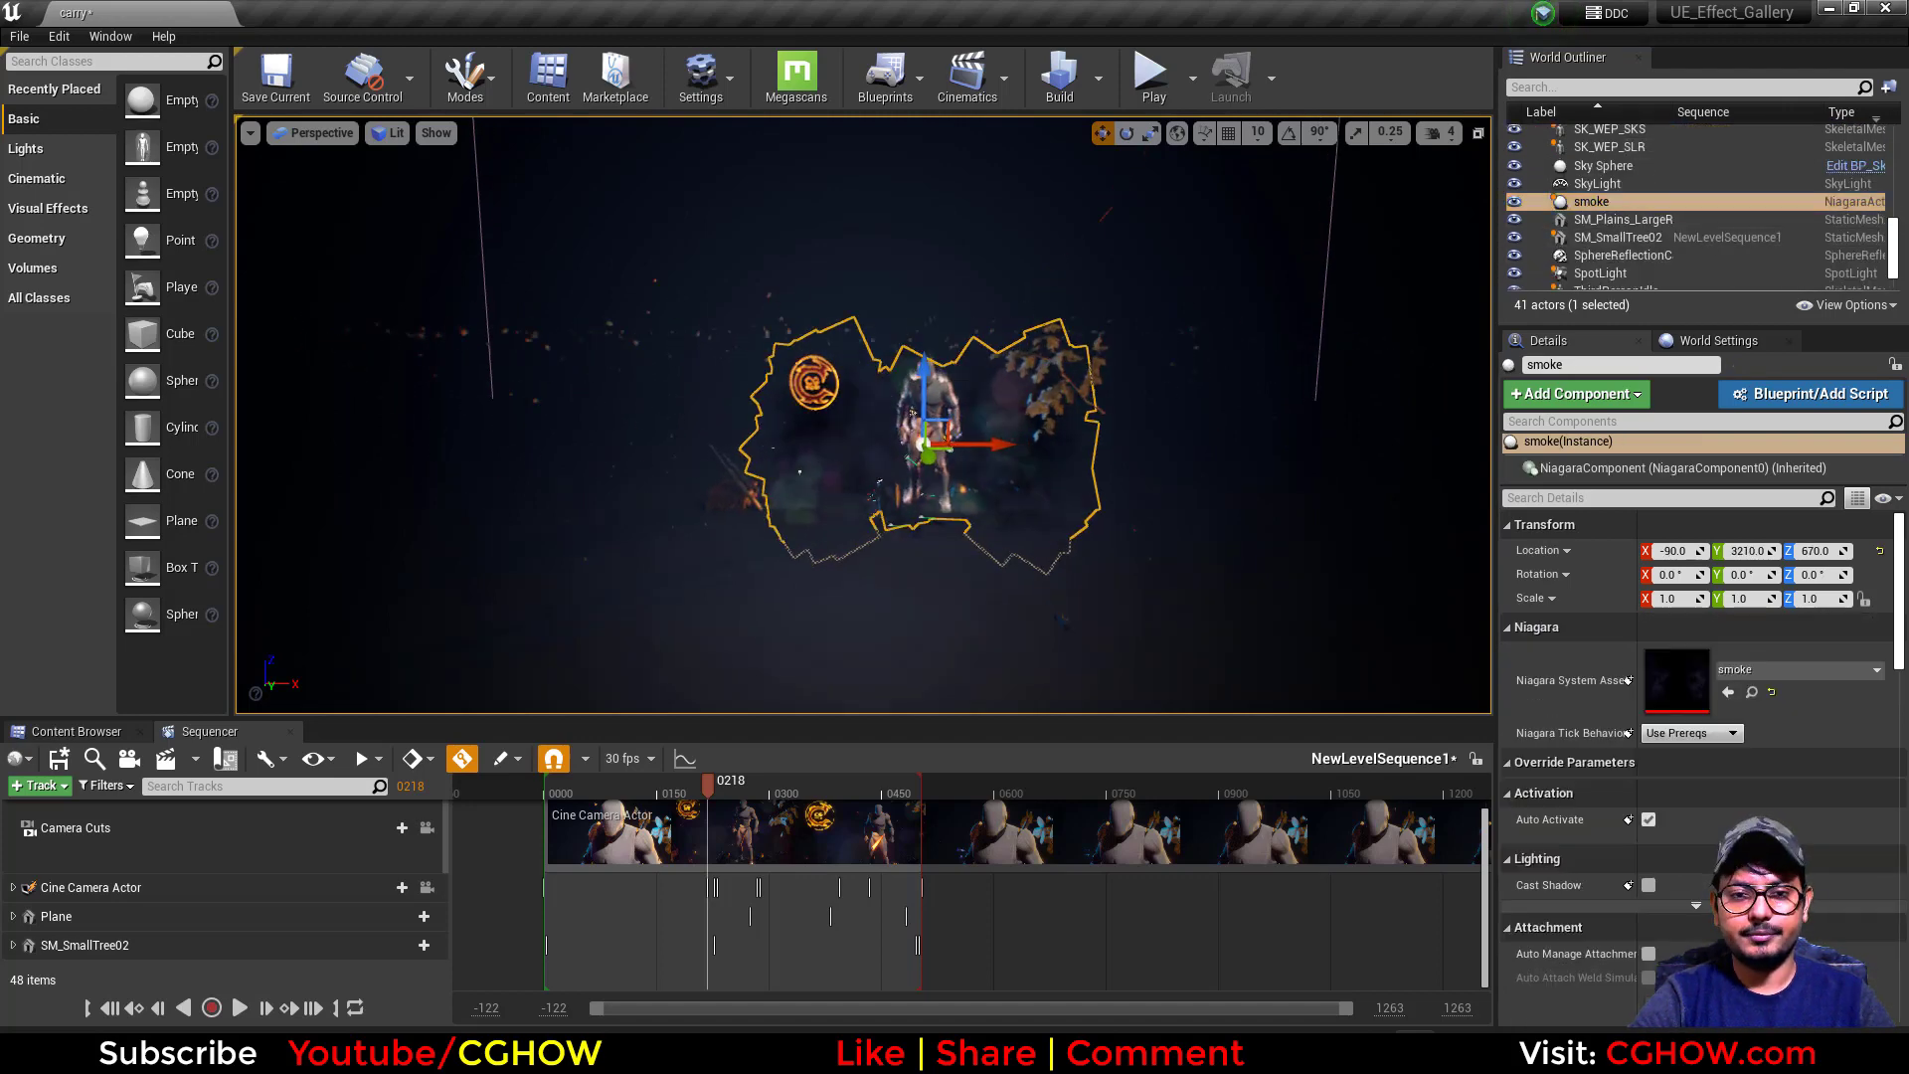
Inspect the smoke around the mannequin up close and open the smoke actor's Niagara system for editing.
{"action": "scroll", "coordinate": [873, 530], "scroll_direction": "up", "scroll_amount": 4}
{"action": "scroll", "coordinate": [840, 622], "scroll_direction": "up", "scroll_amount": 1}
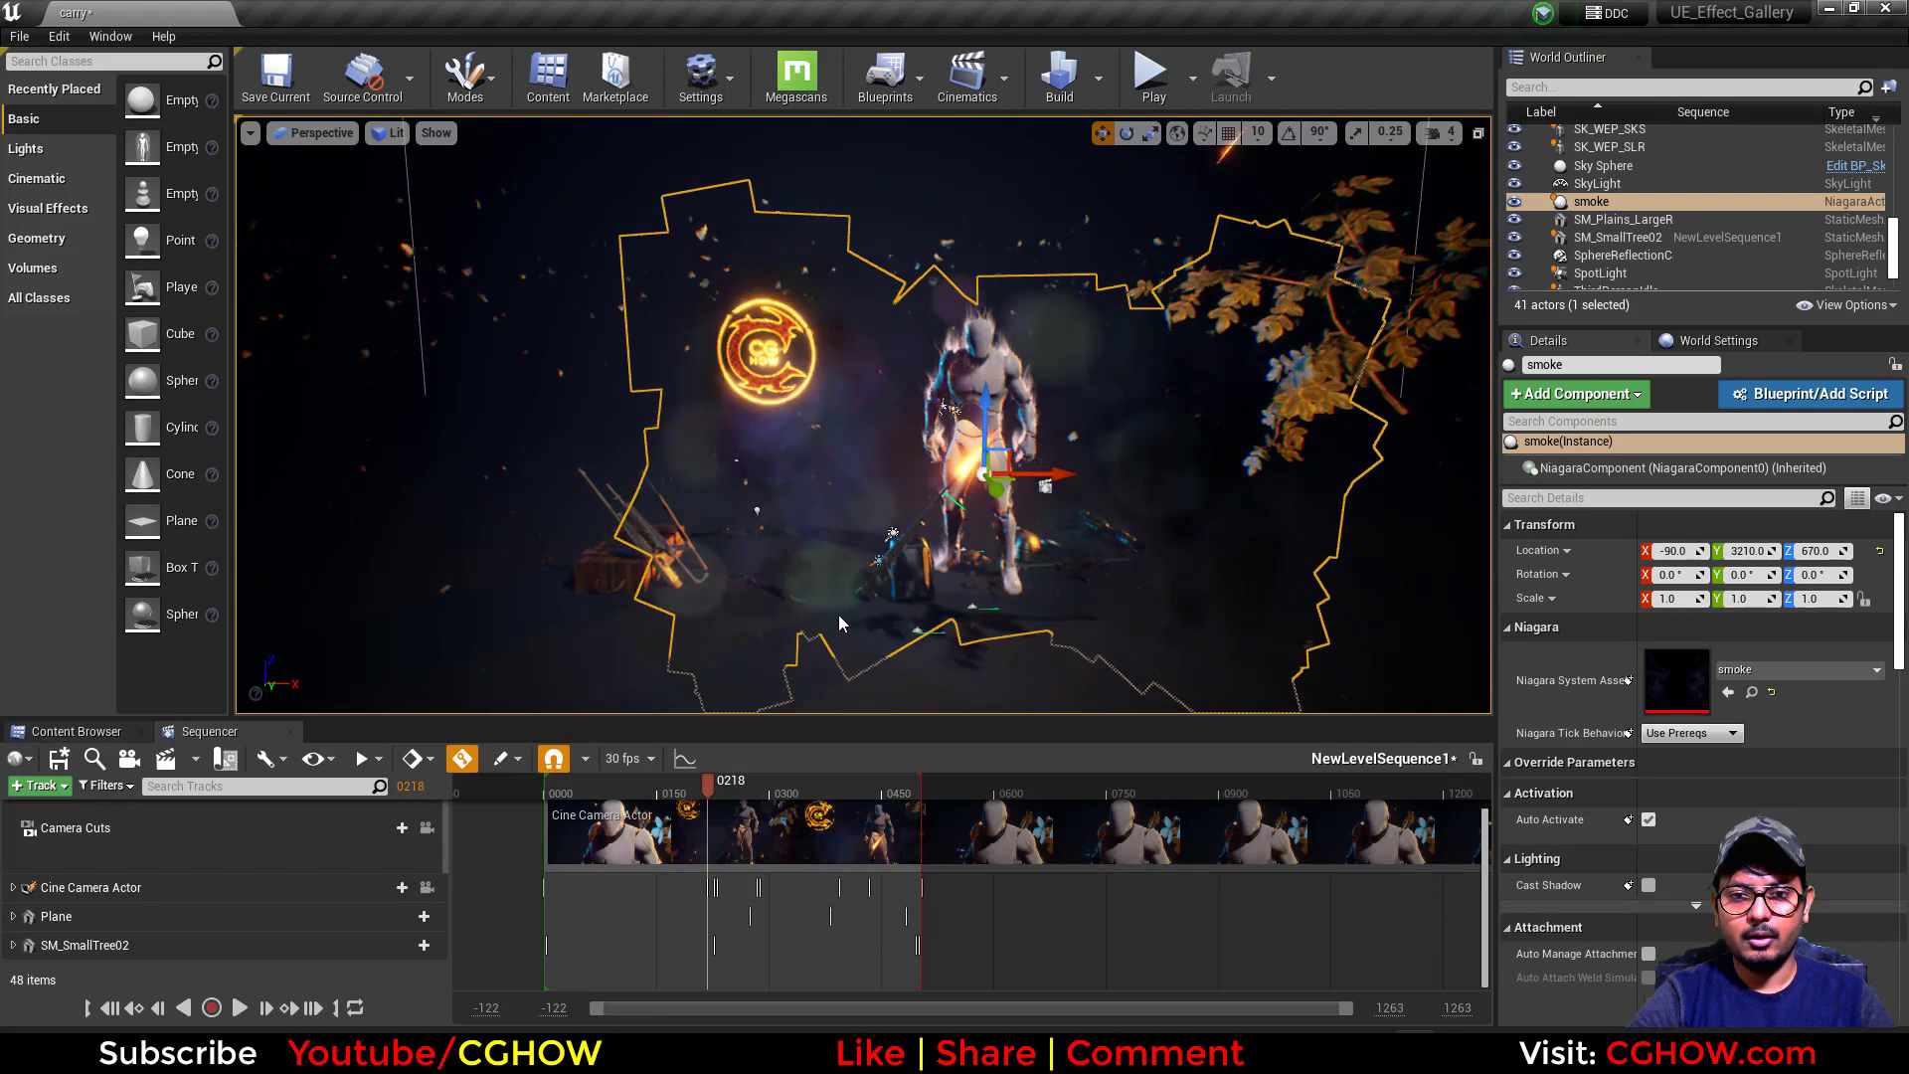
{"action": "middle_click_drag", "start_coordinate": [839, 622], "coordinate": [976, 618]}
{"action": "double_click", "coordinate": [1661, 703]}
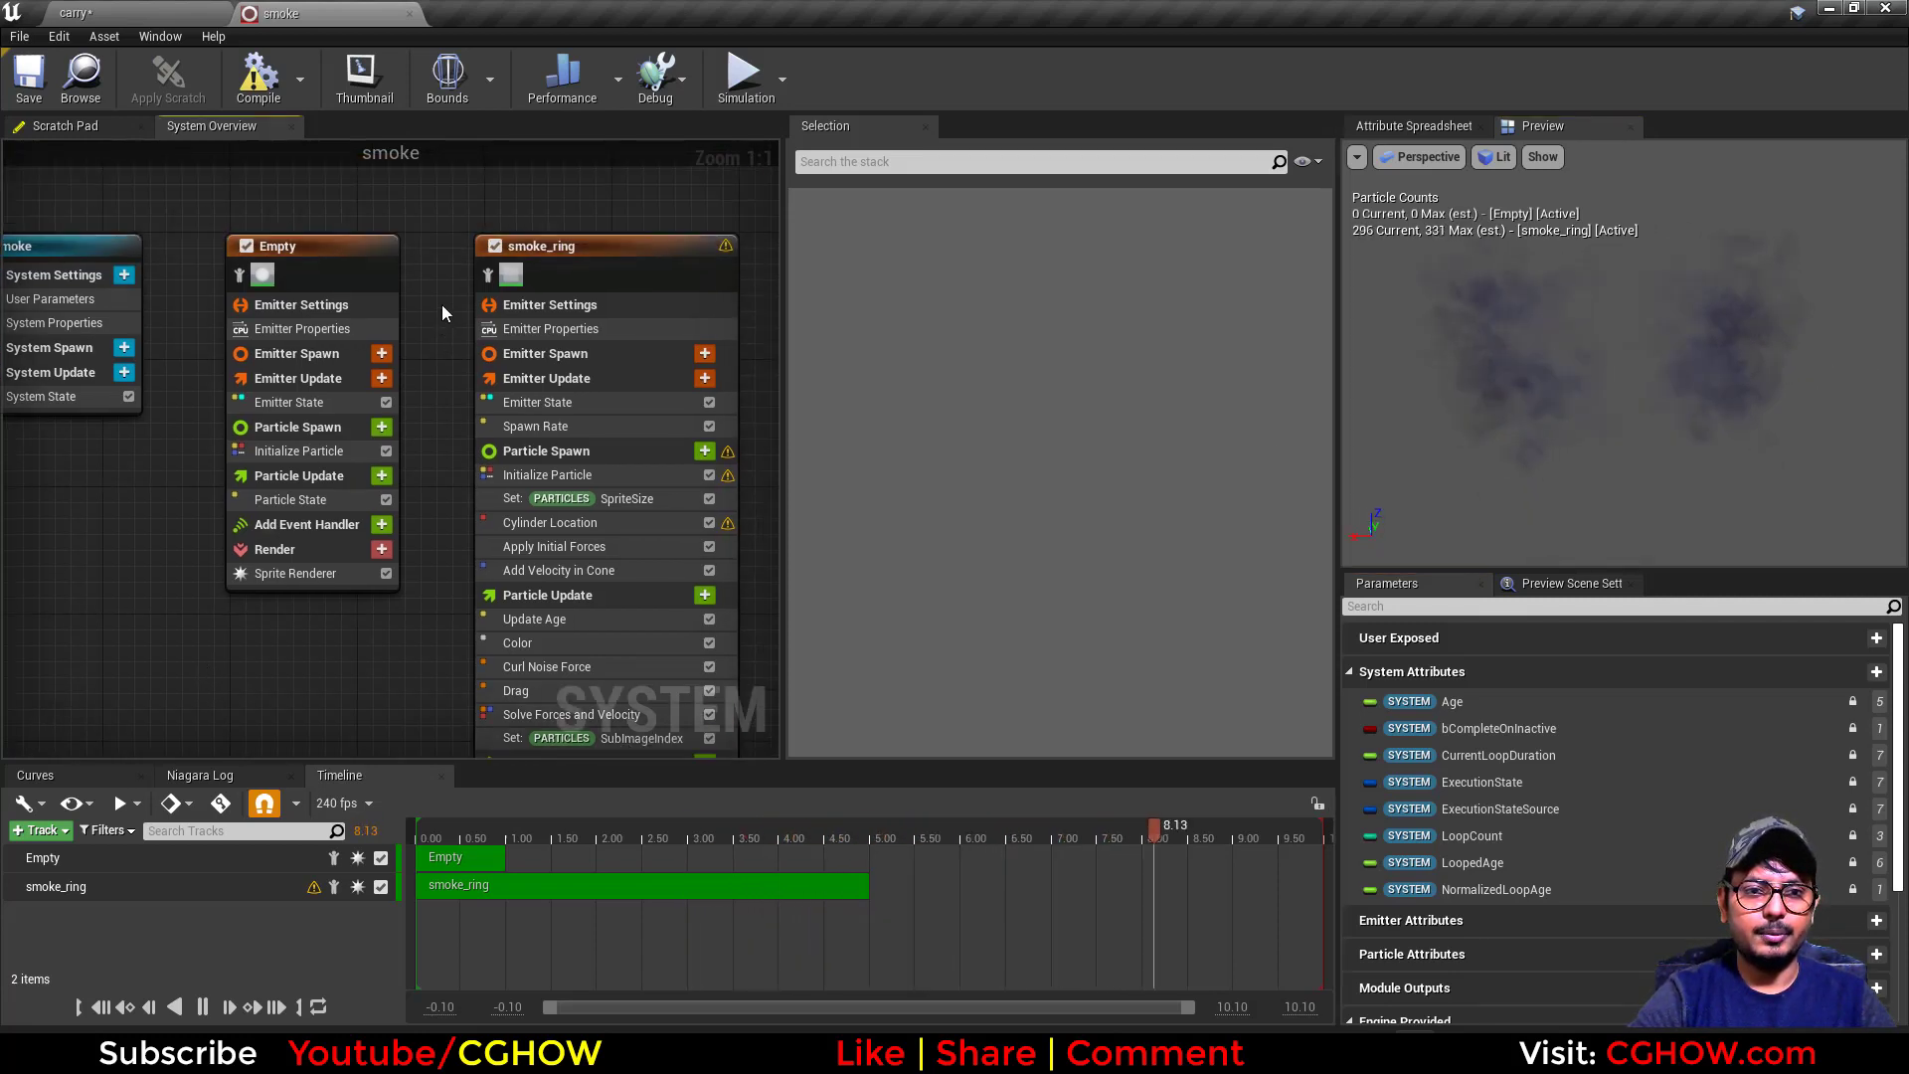
Isolate the smoke_ring emitter in the smoke system so that it simulates alone.
{"action": "right_click_drag", "start_coordinate": [362, 233], "coordinate": [235, 276]}
{"action": "left_click", "coordinate": [374, 237]}
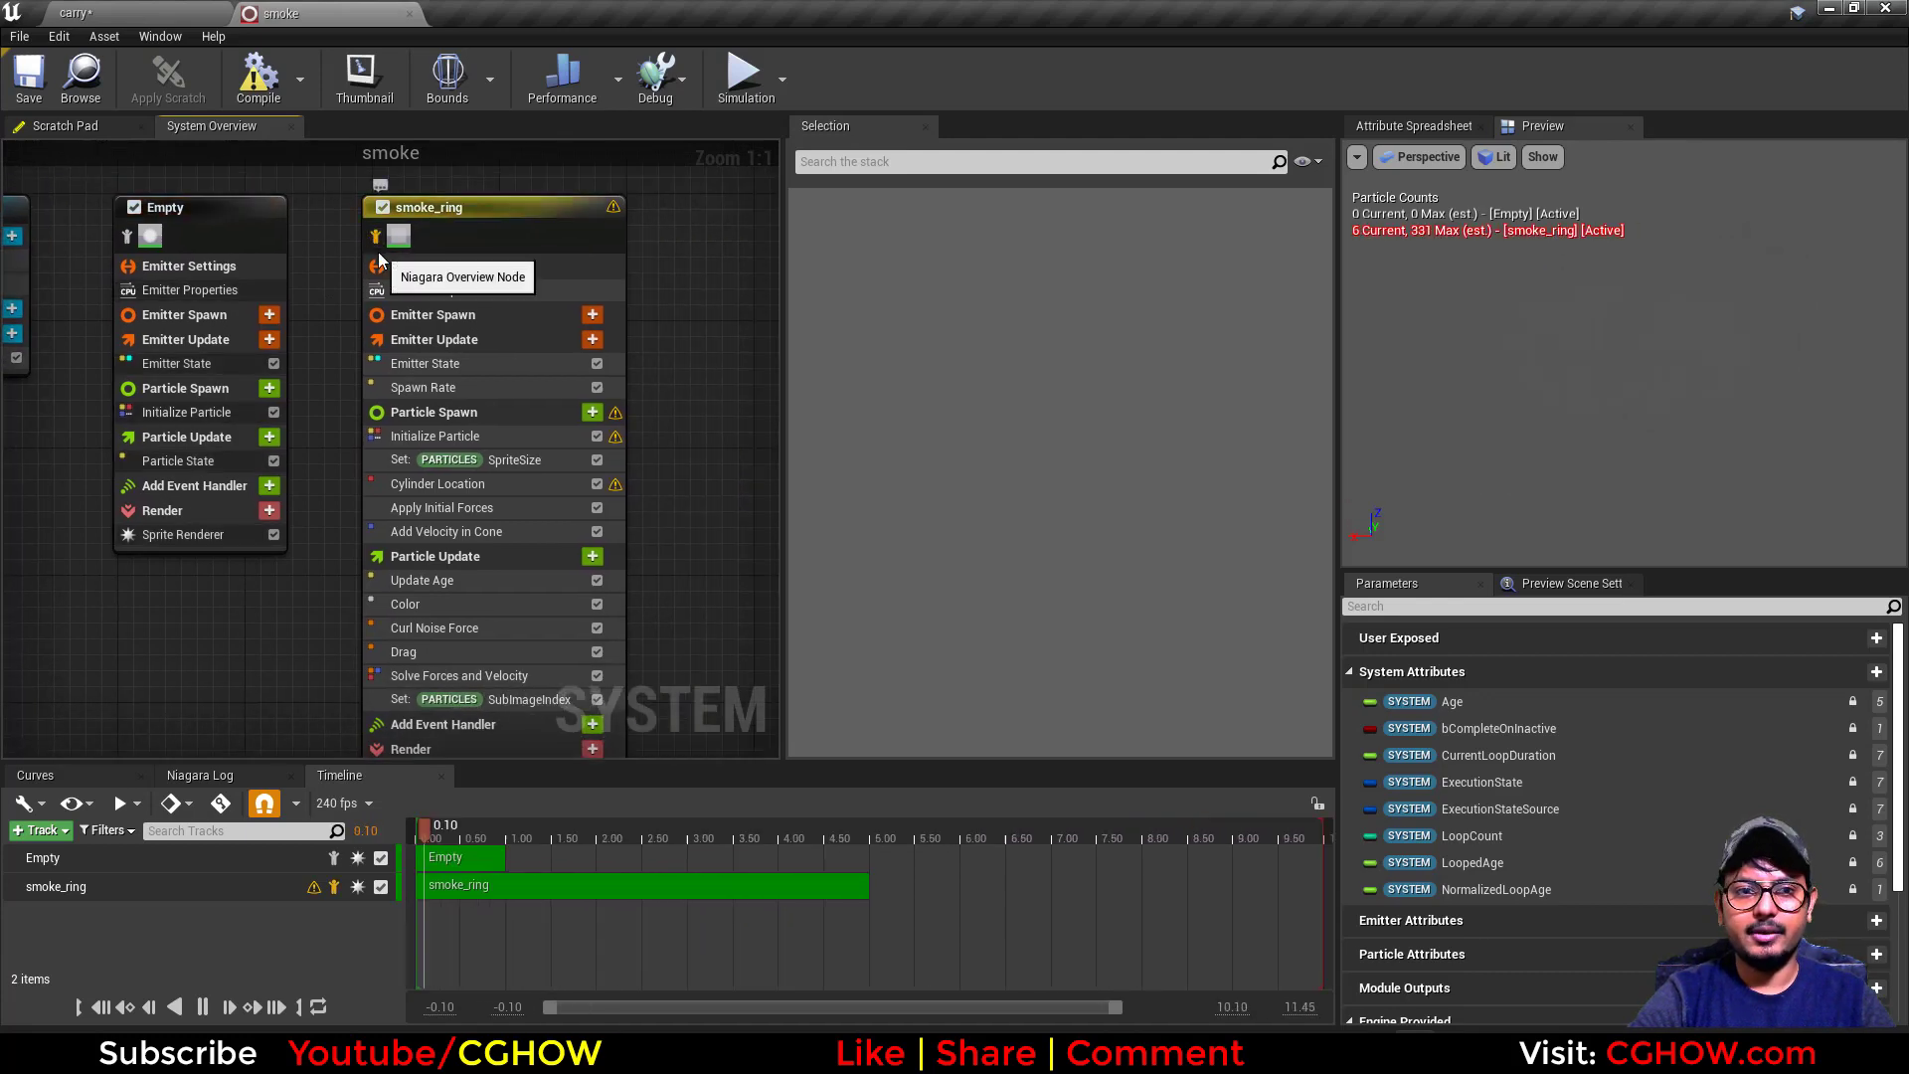
{"action": "right_click_drag", "start_coordinate": [332, 593], "coordinate": [297, 546]}
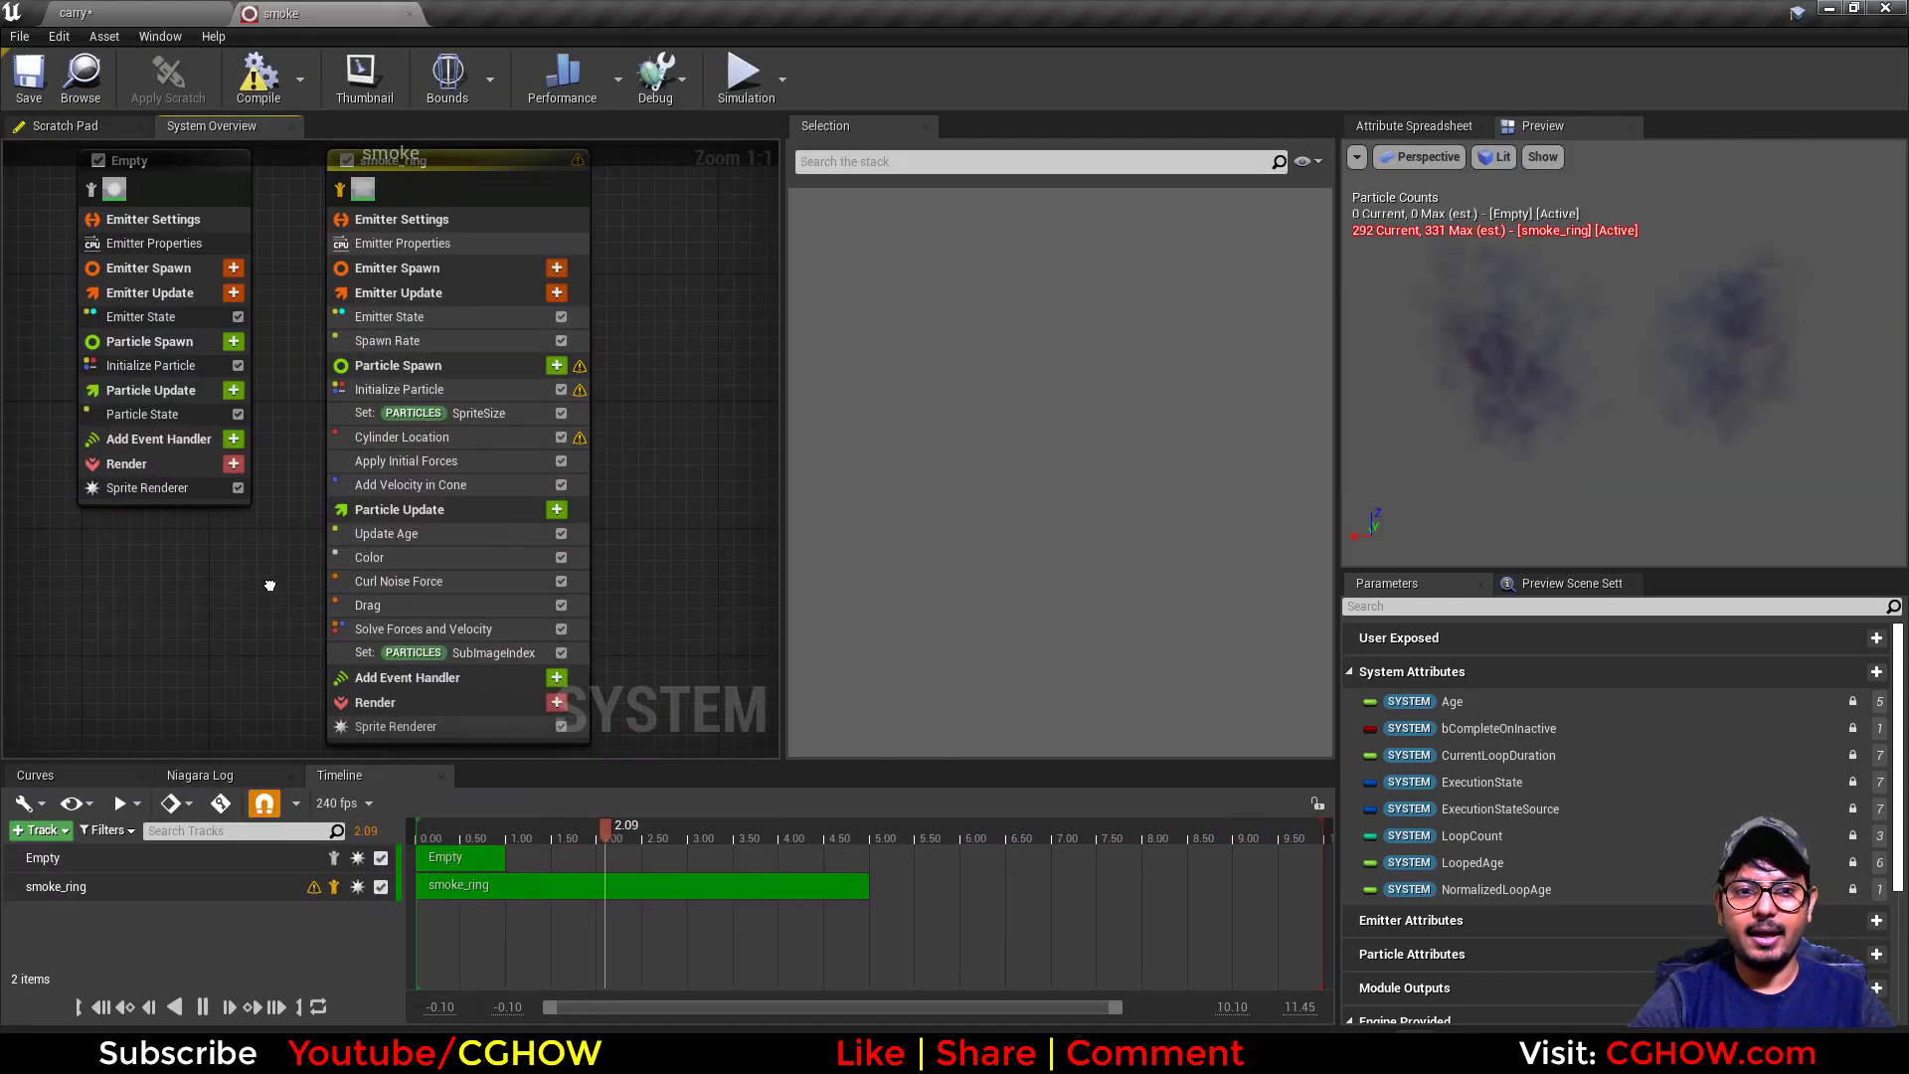
Upgrade smoke_ring's deprecated Cylinder Location module to its newest version.
{"action": "left_click", "coordinate": [441, 443]}
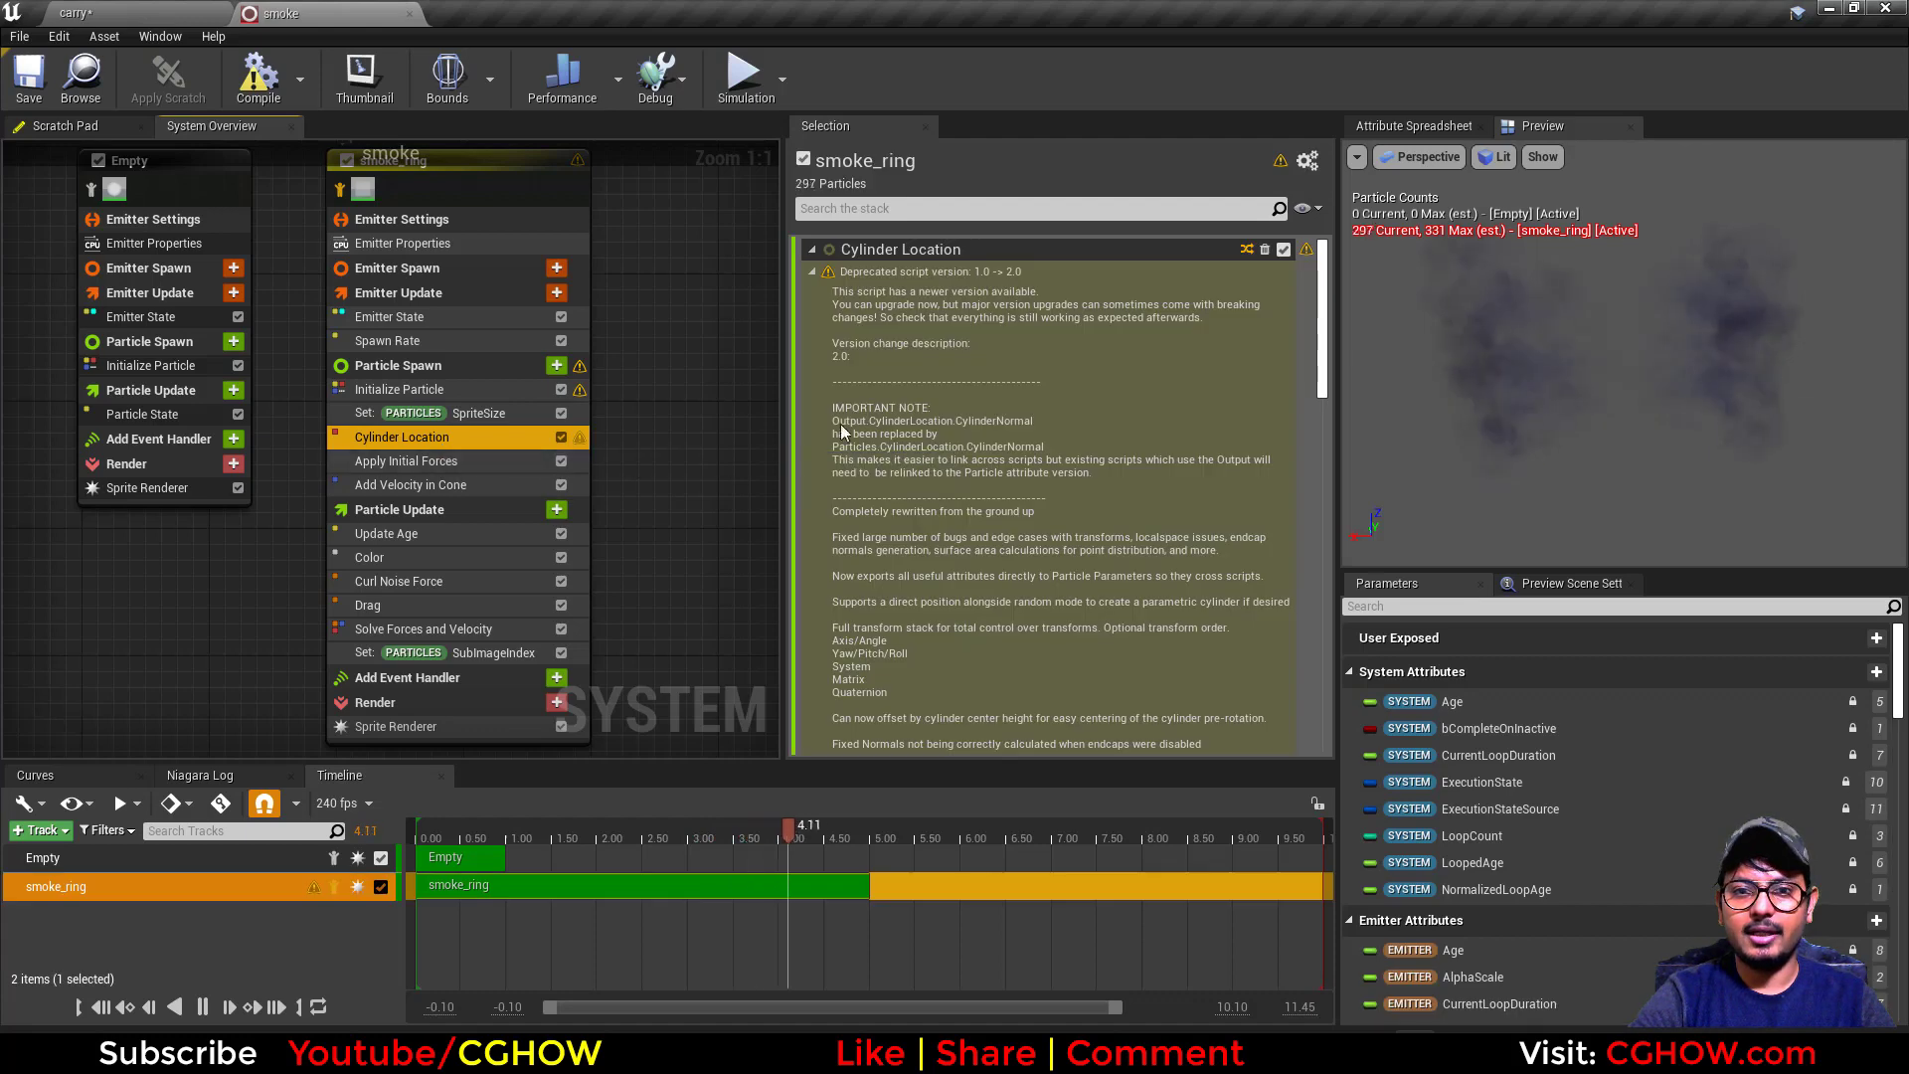
{"action": "scroll", "coordinate": [1103, 418], "scroll_direction": "down", "scroll_amount": 3}
{"action": "scroll", "coordinate": [1124, 485], "scroll_direction": "down", "scroll_amount": 1}
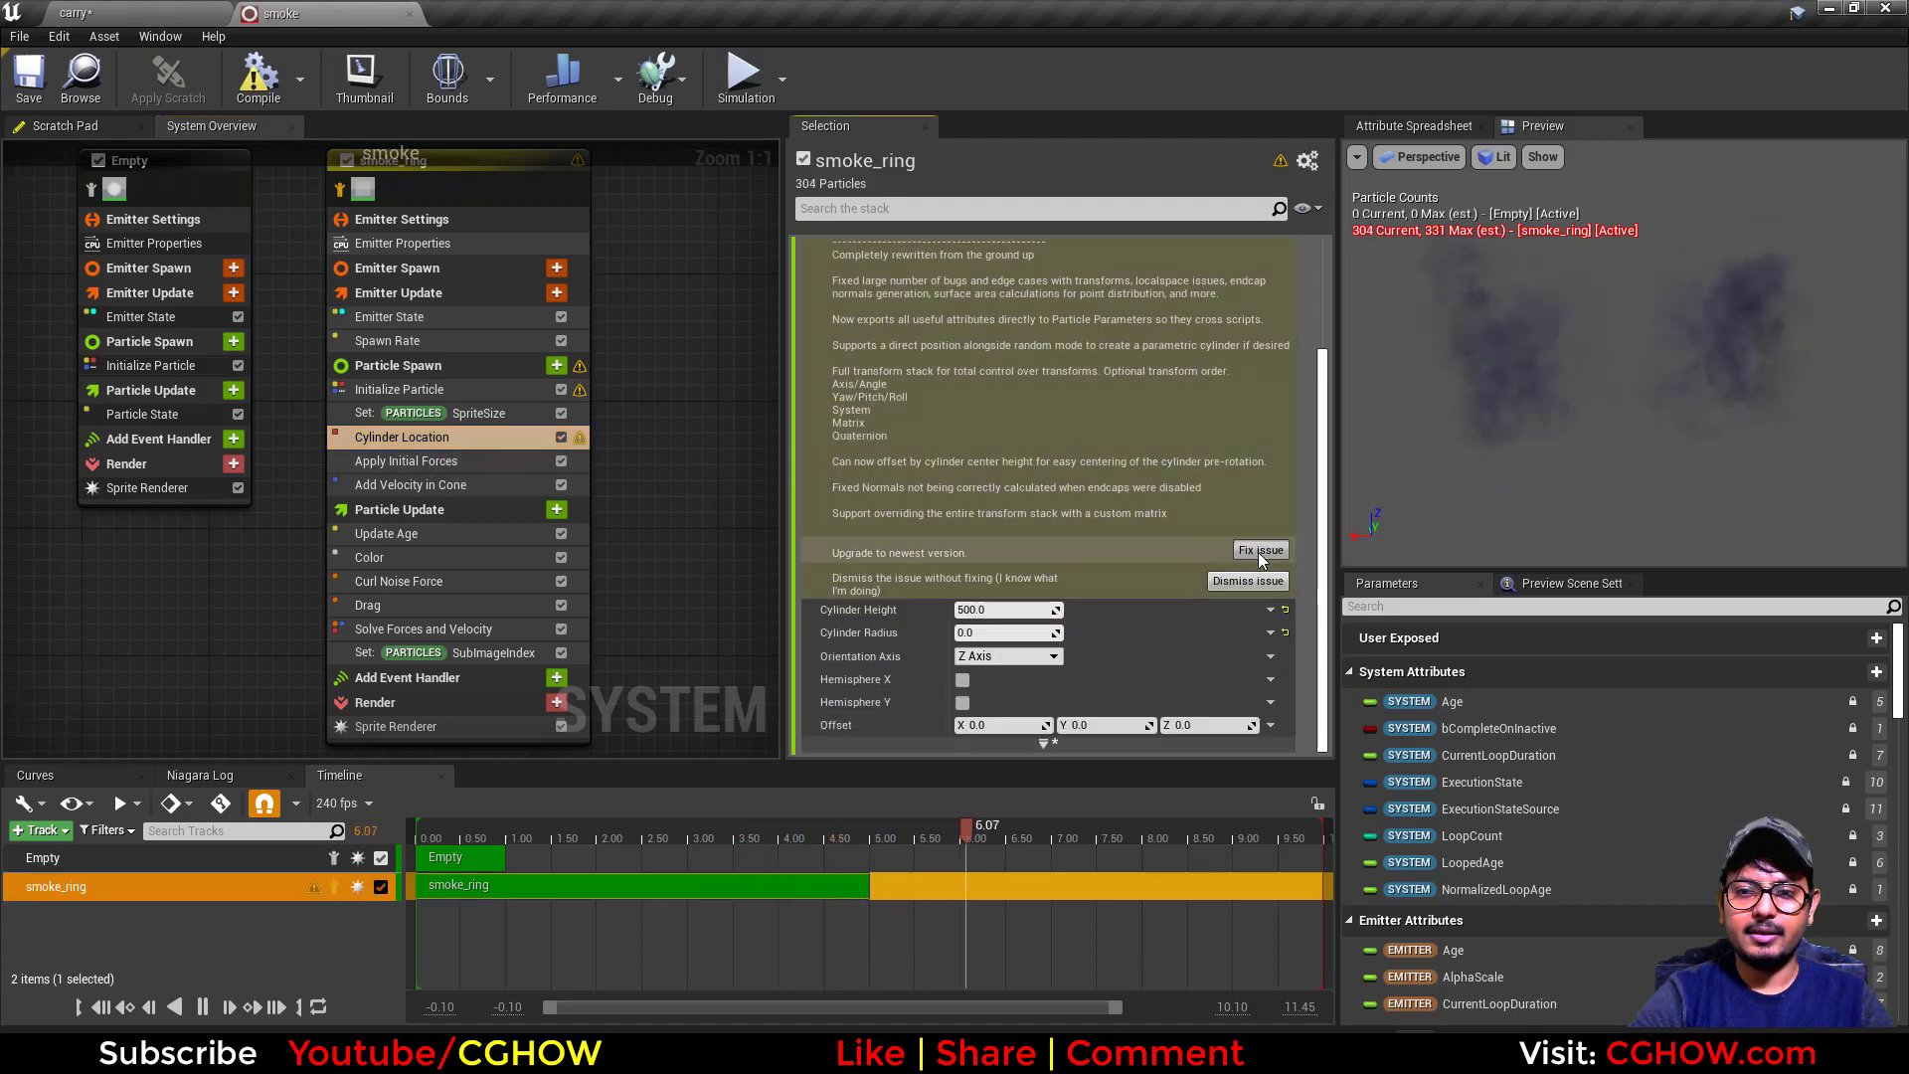
{"action": "left_click", "coordinate": [1260, 546]}
{"action": "left_click", "coordinate": [1263, 519]}
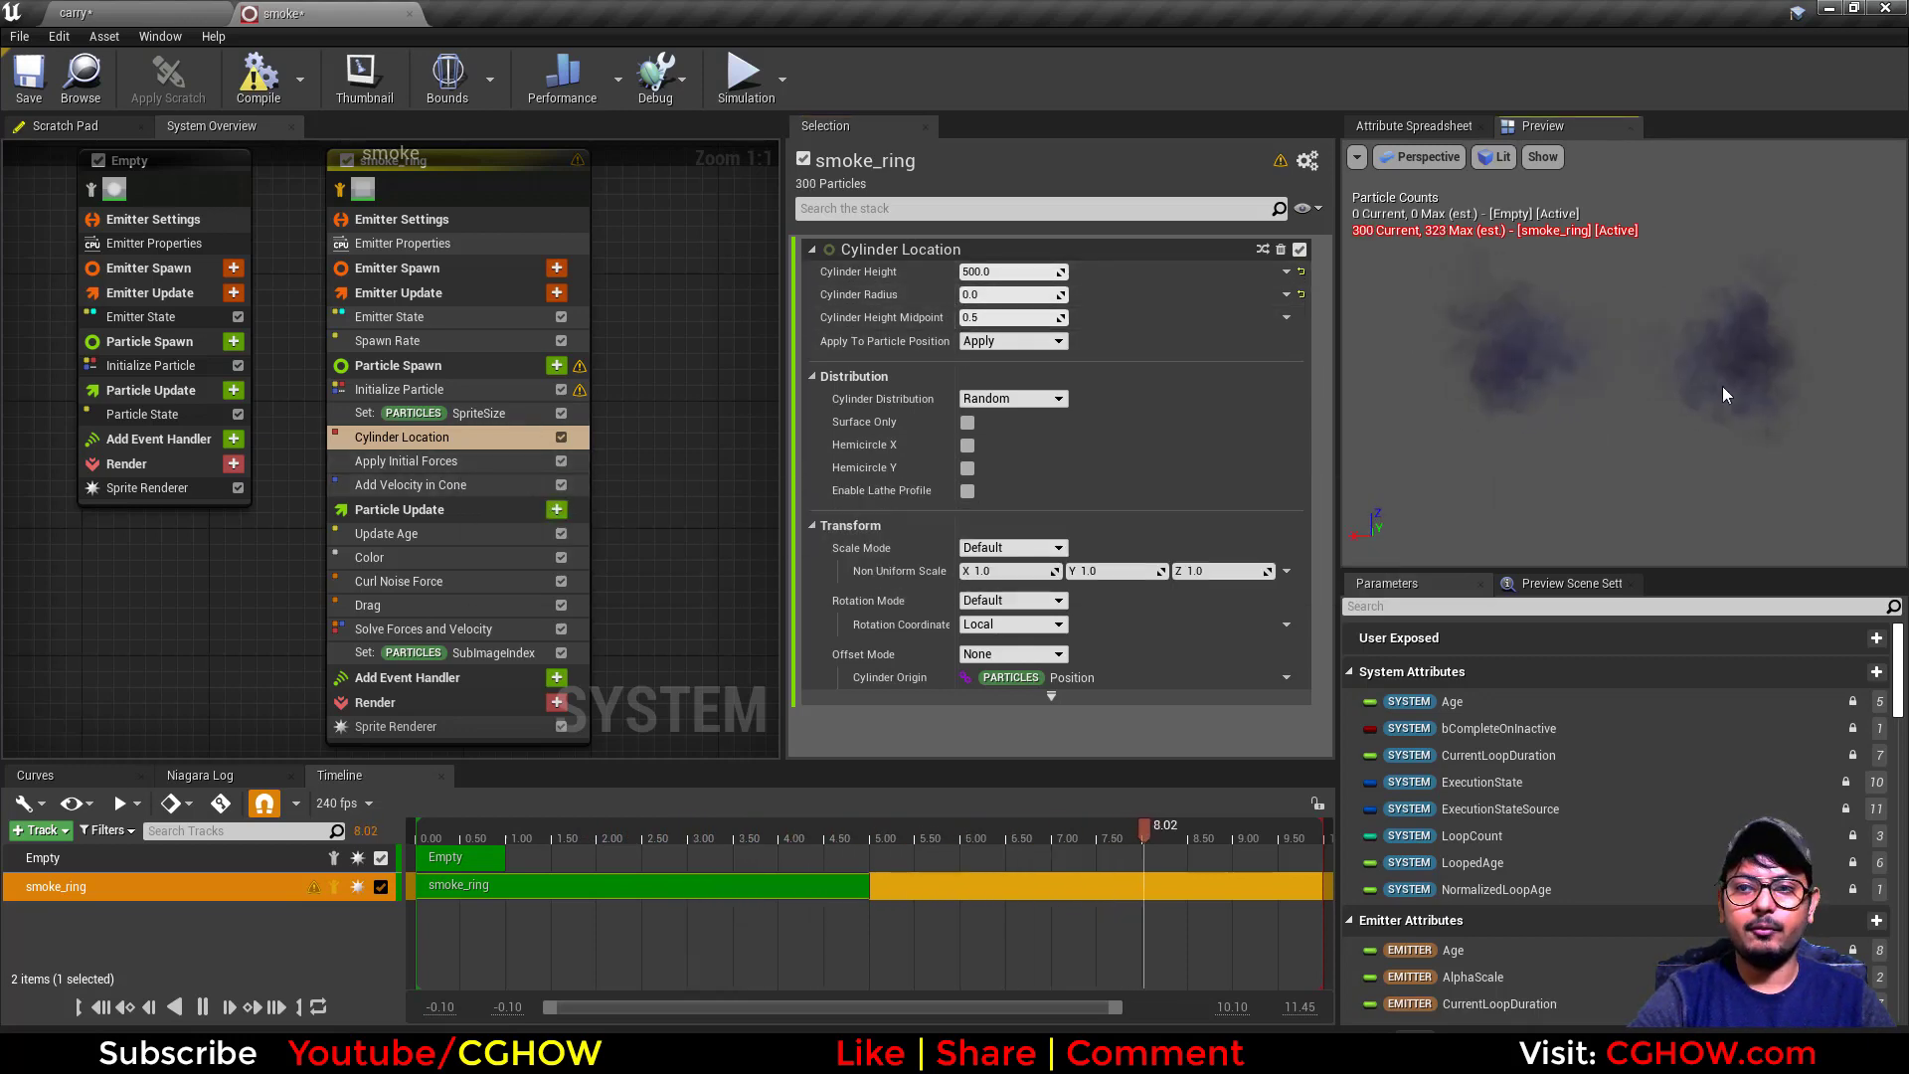
Disable smoke_ring's Add Velocity in Cone module and add an Add Velocity module to Particle Spawn.
{"action": "left_click", "coordinate": [423, 485]}
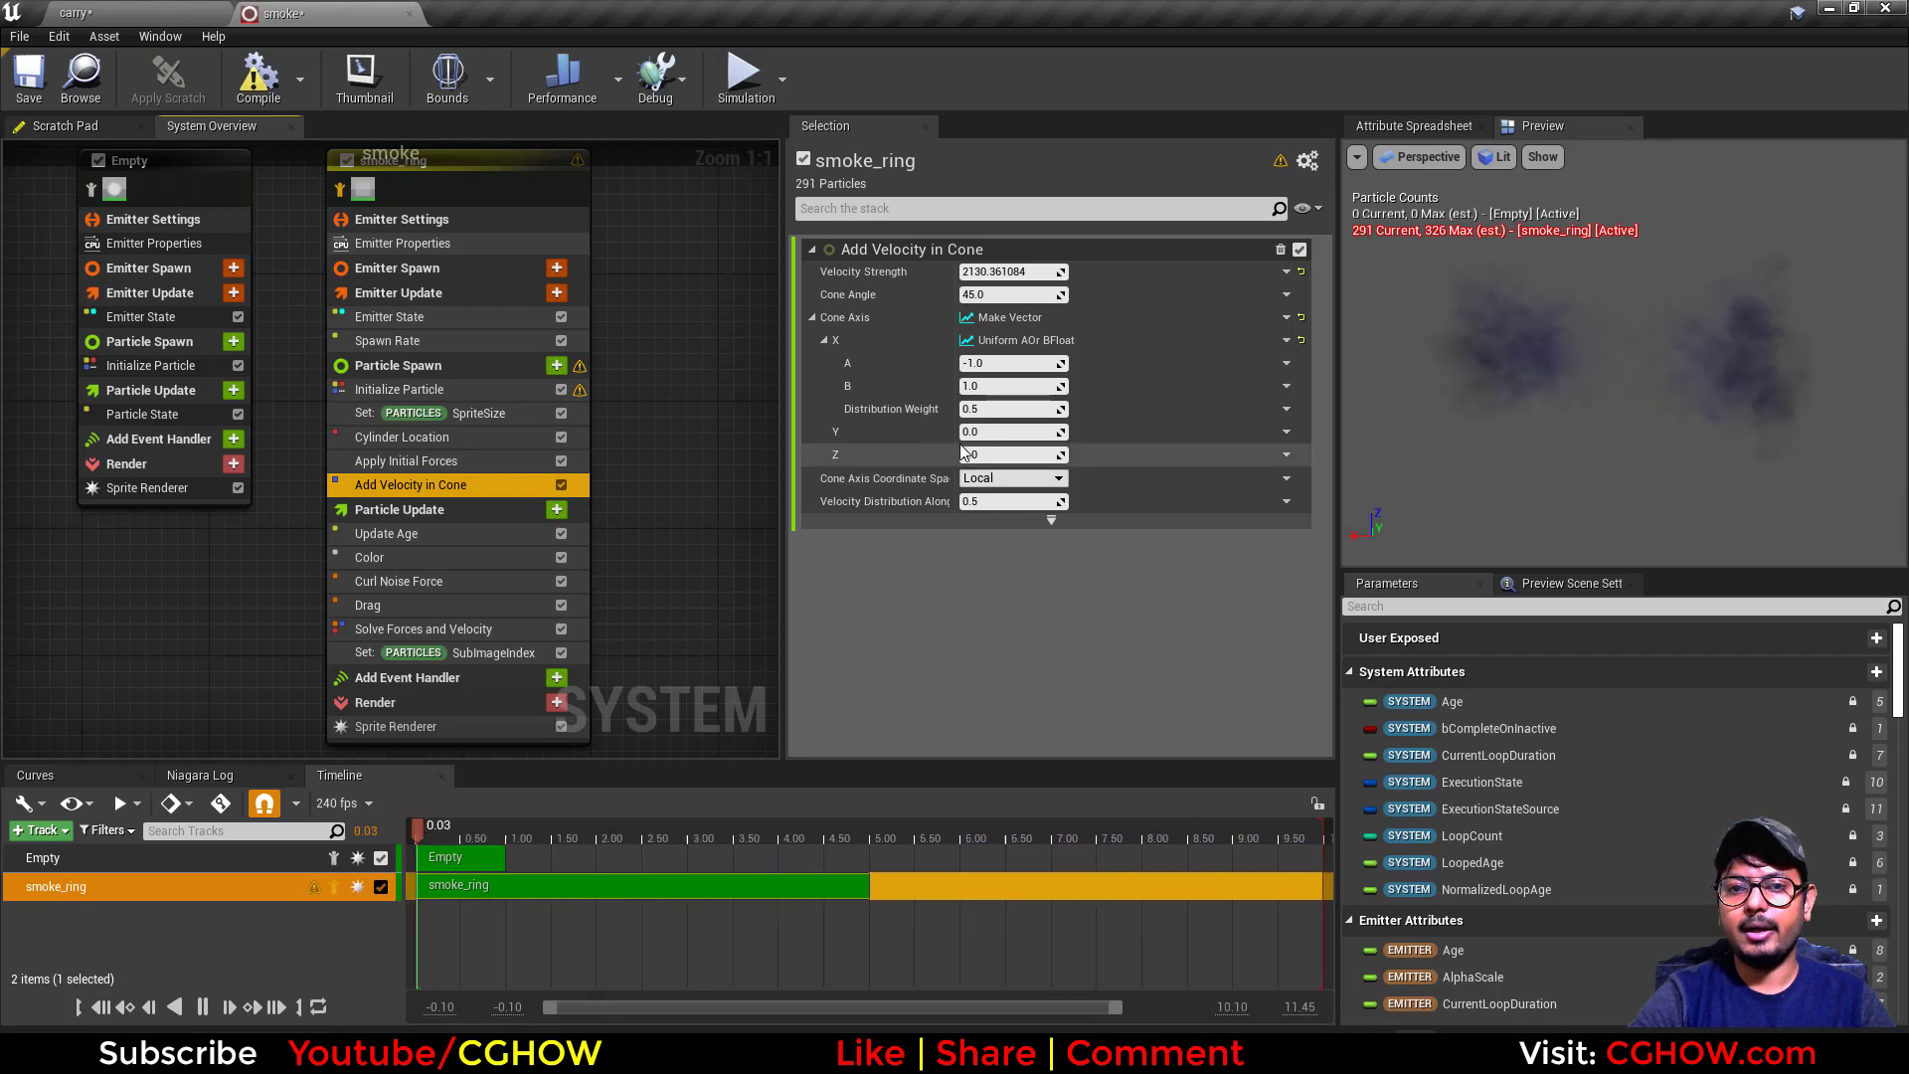
{"action": "left_click", "coordinate": [561, 484]}
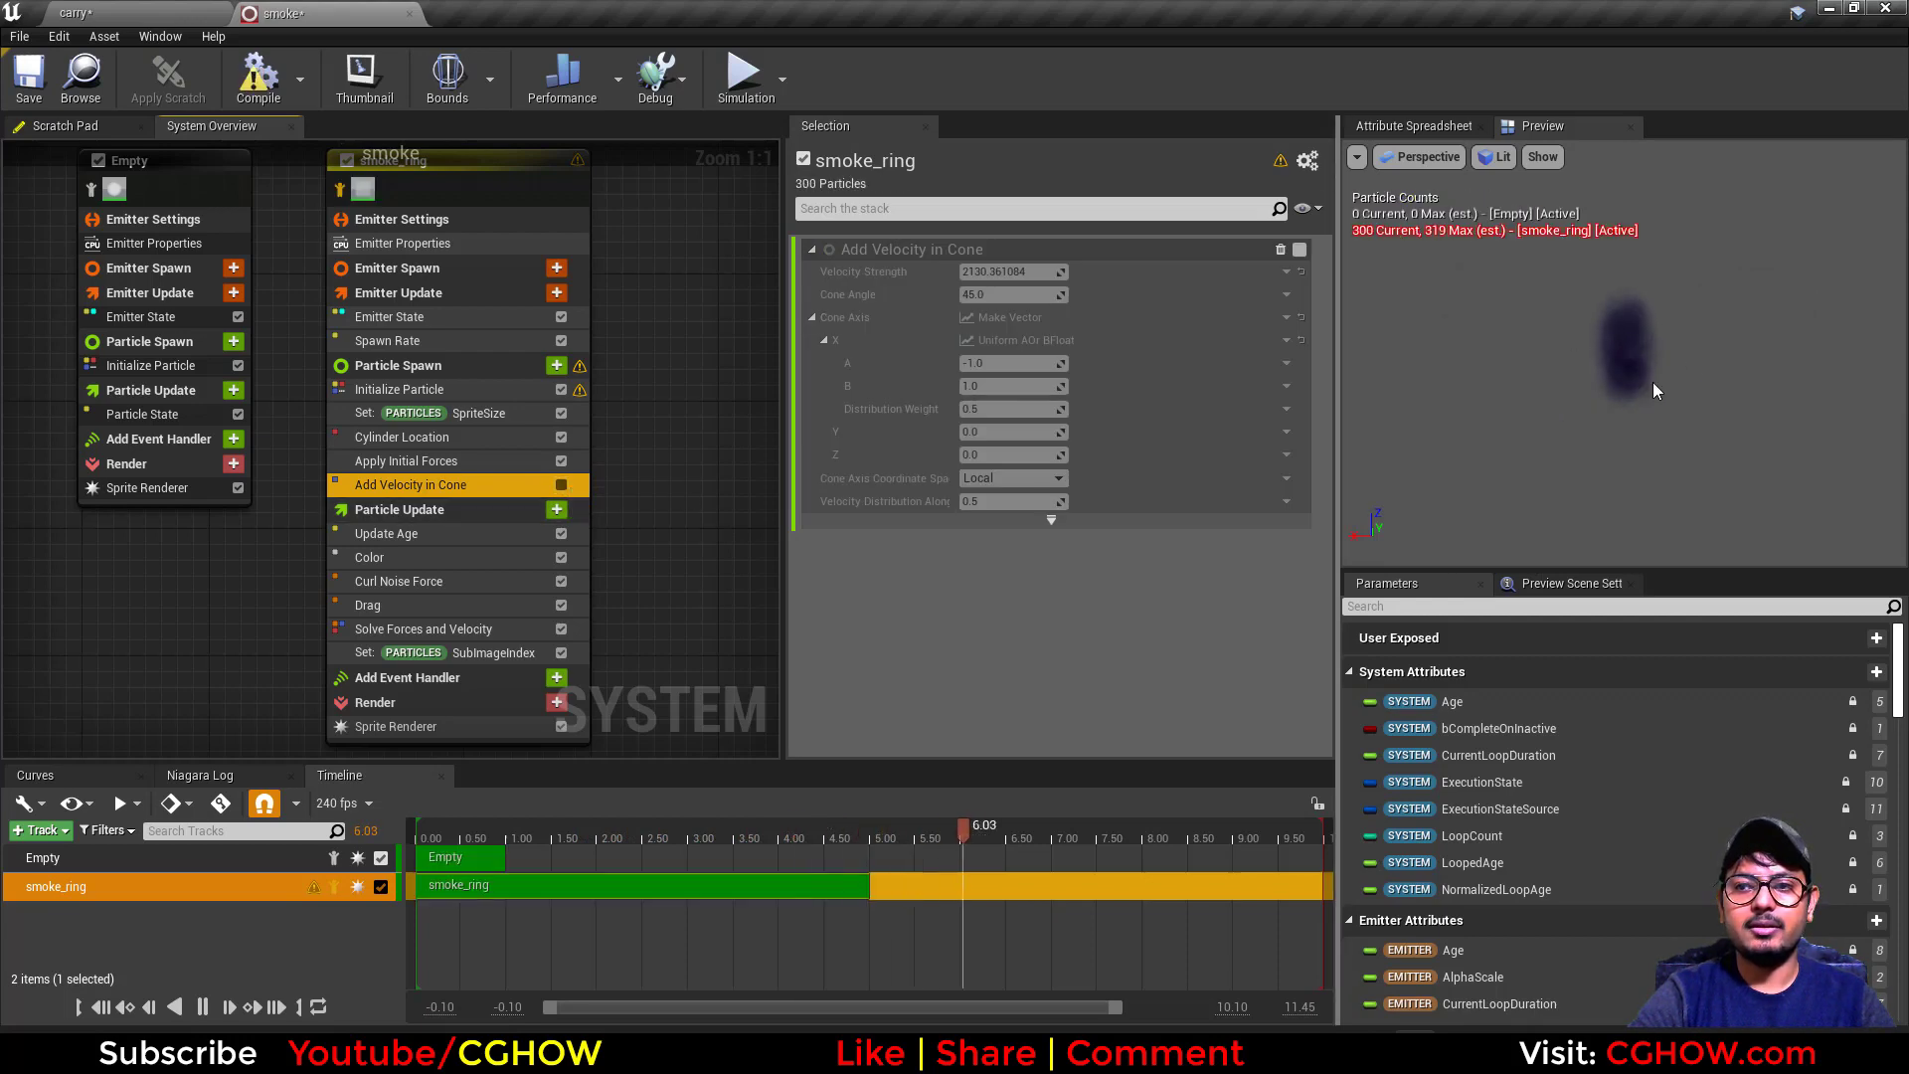
{"action": "left_click", "coordinate": [556, 365]}
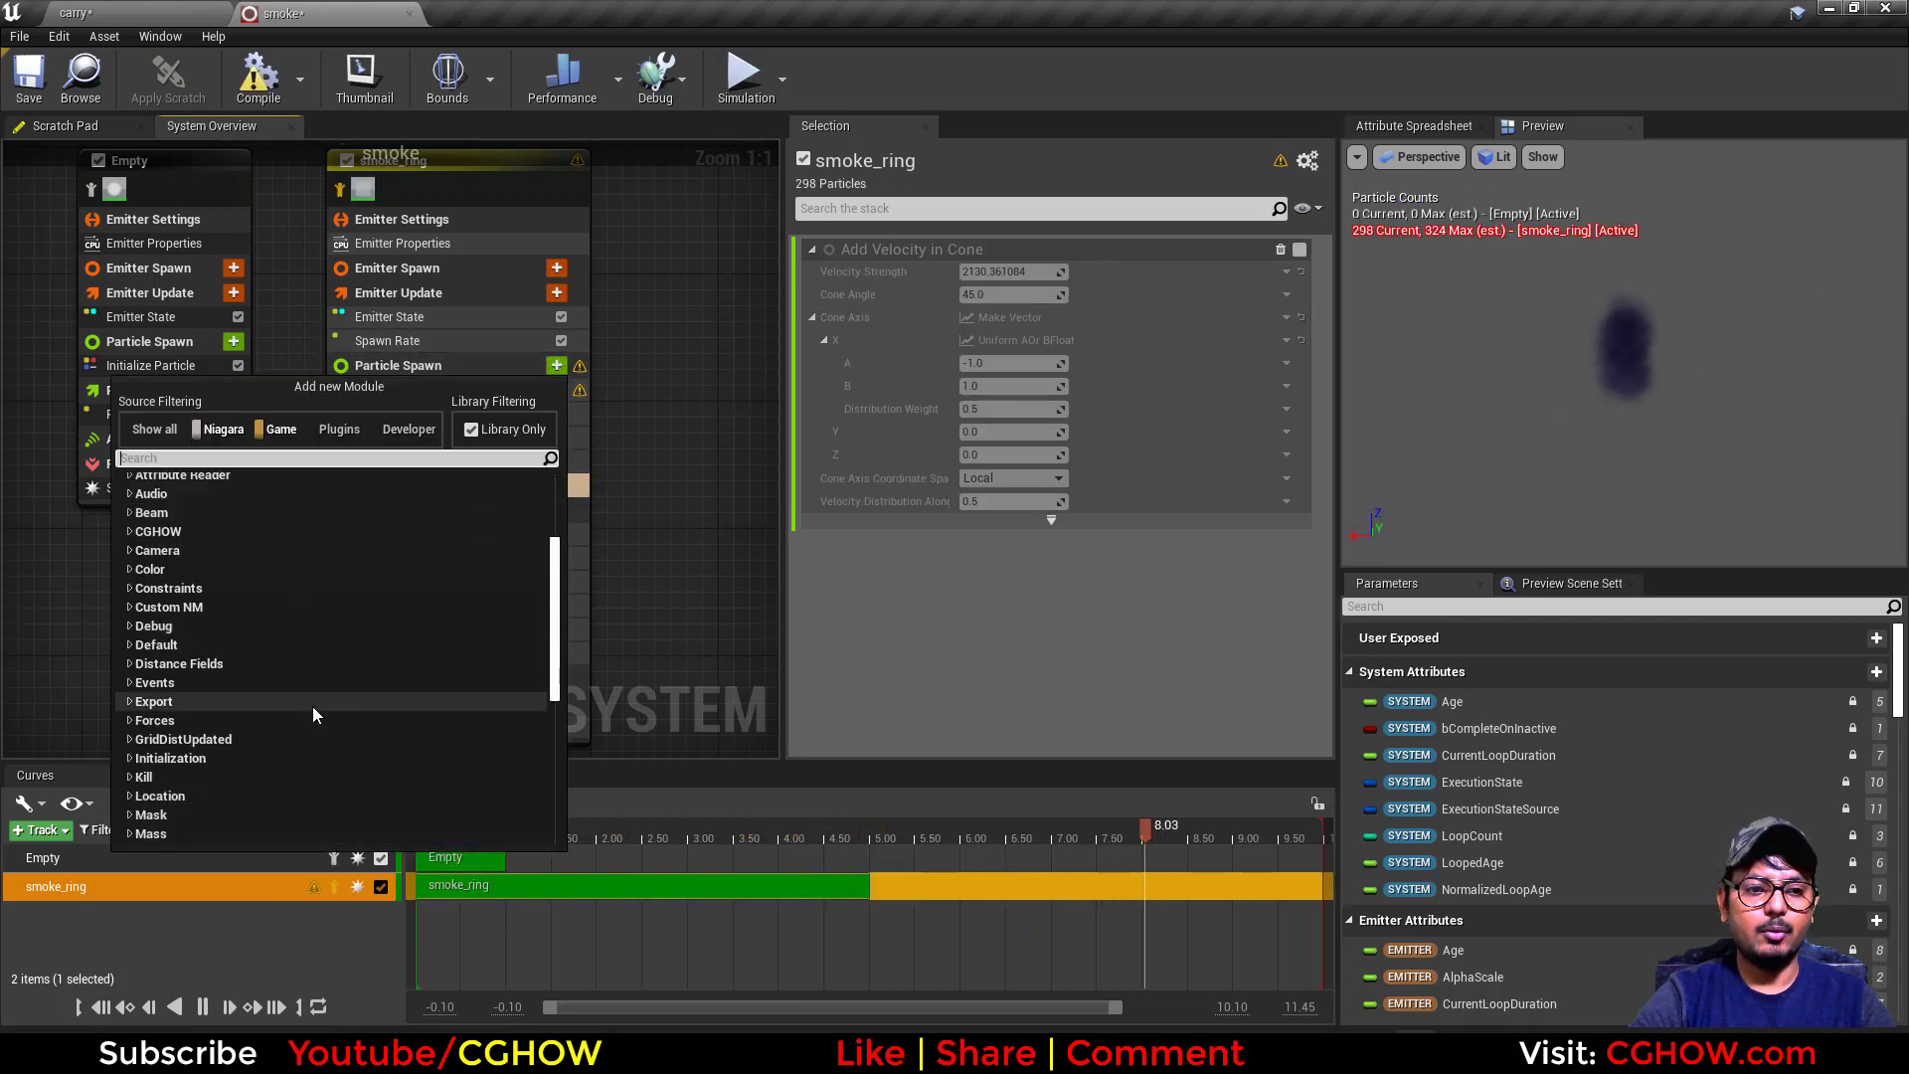
{"action": "type", "text": "co"}
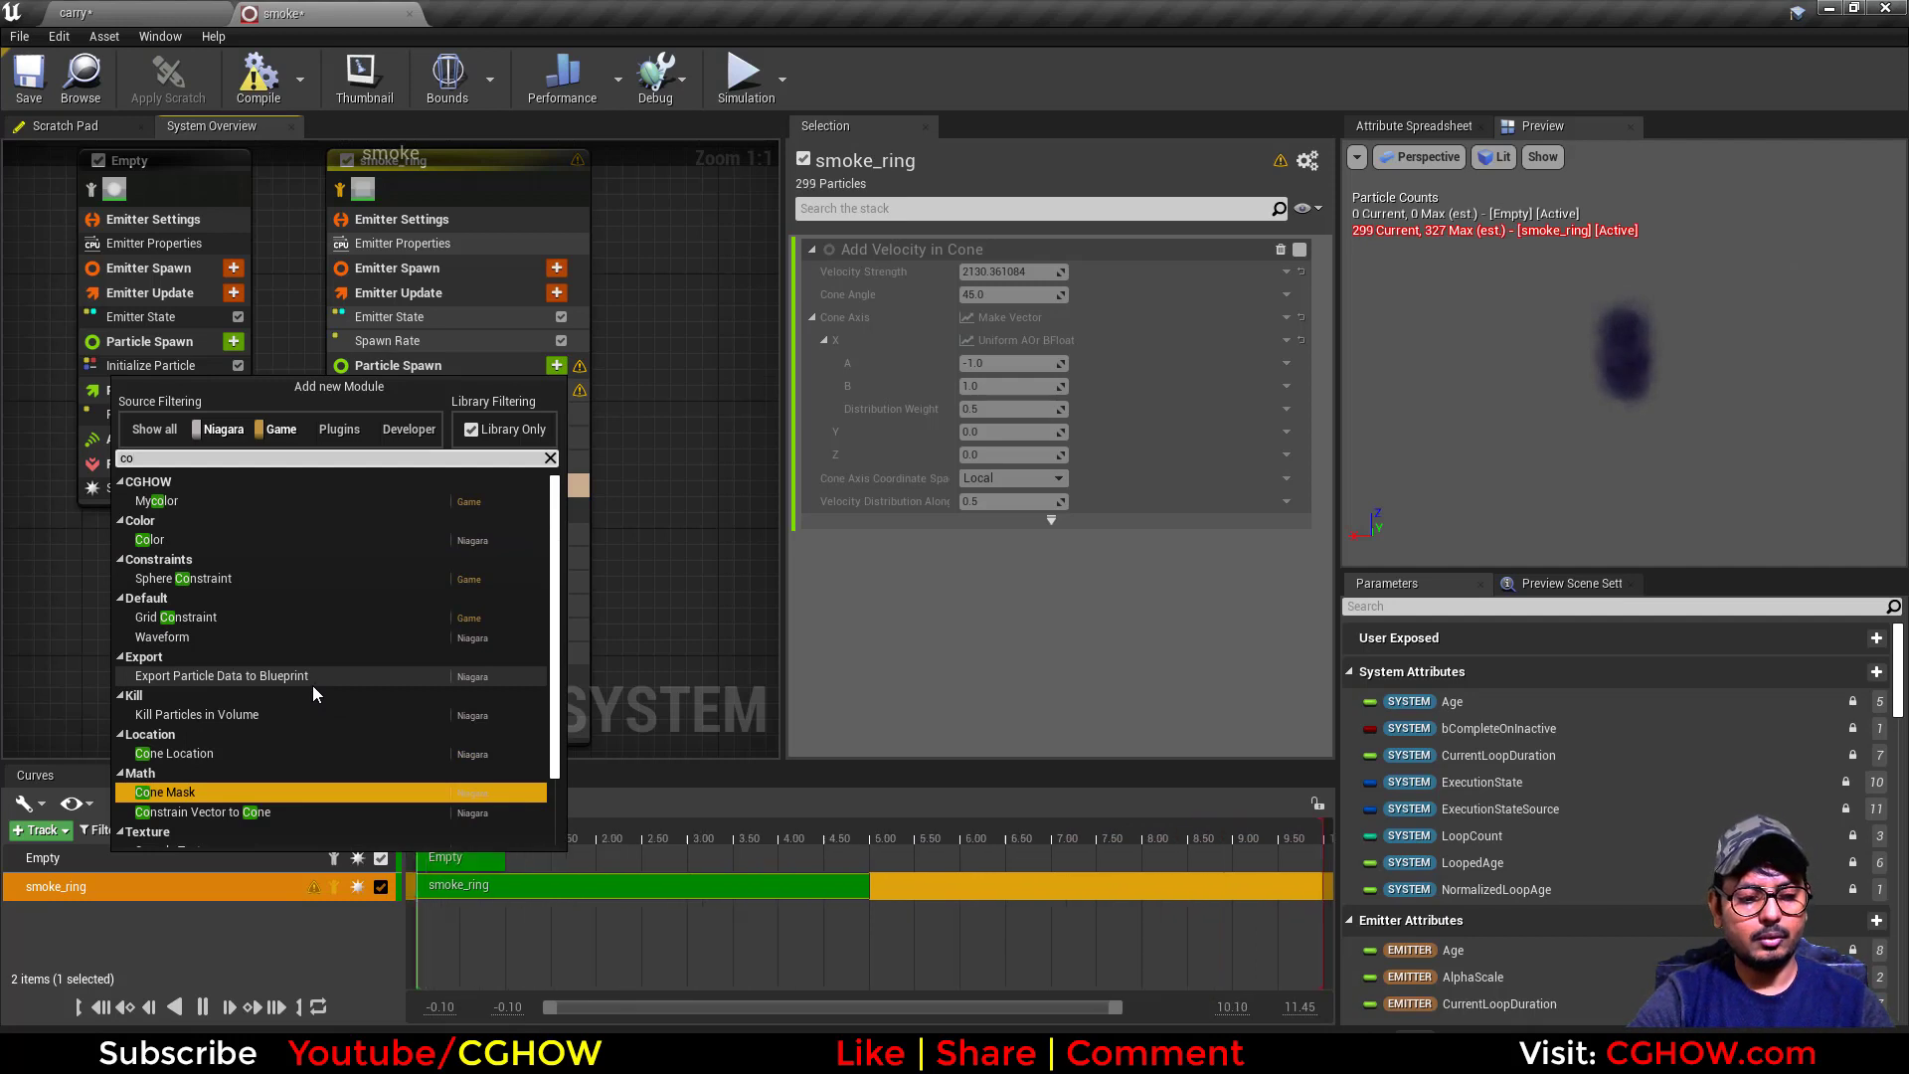
{"action": "type", "text": "n"}
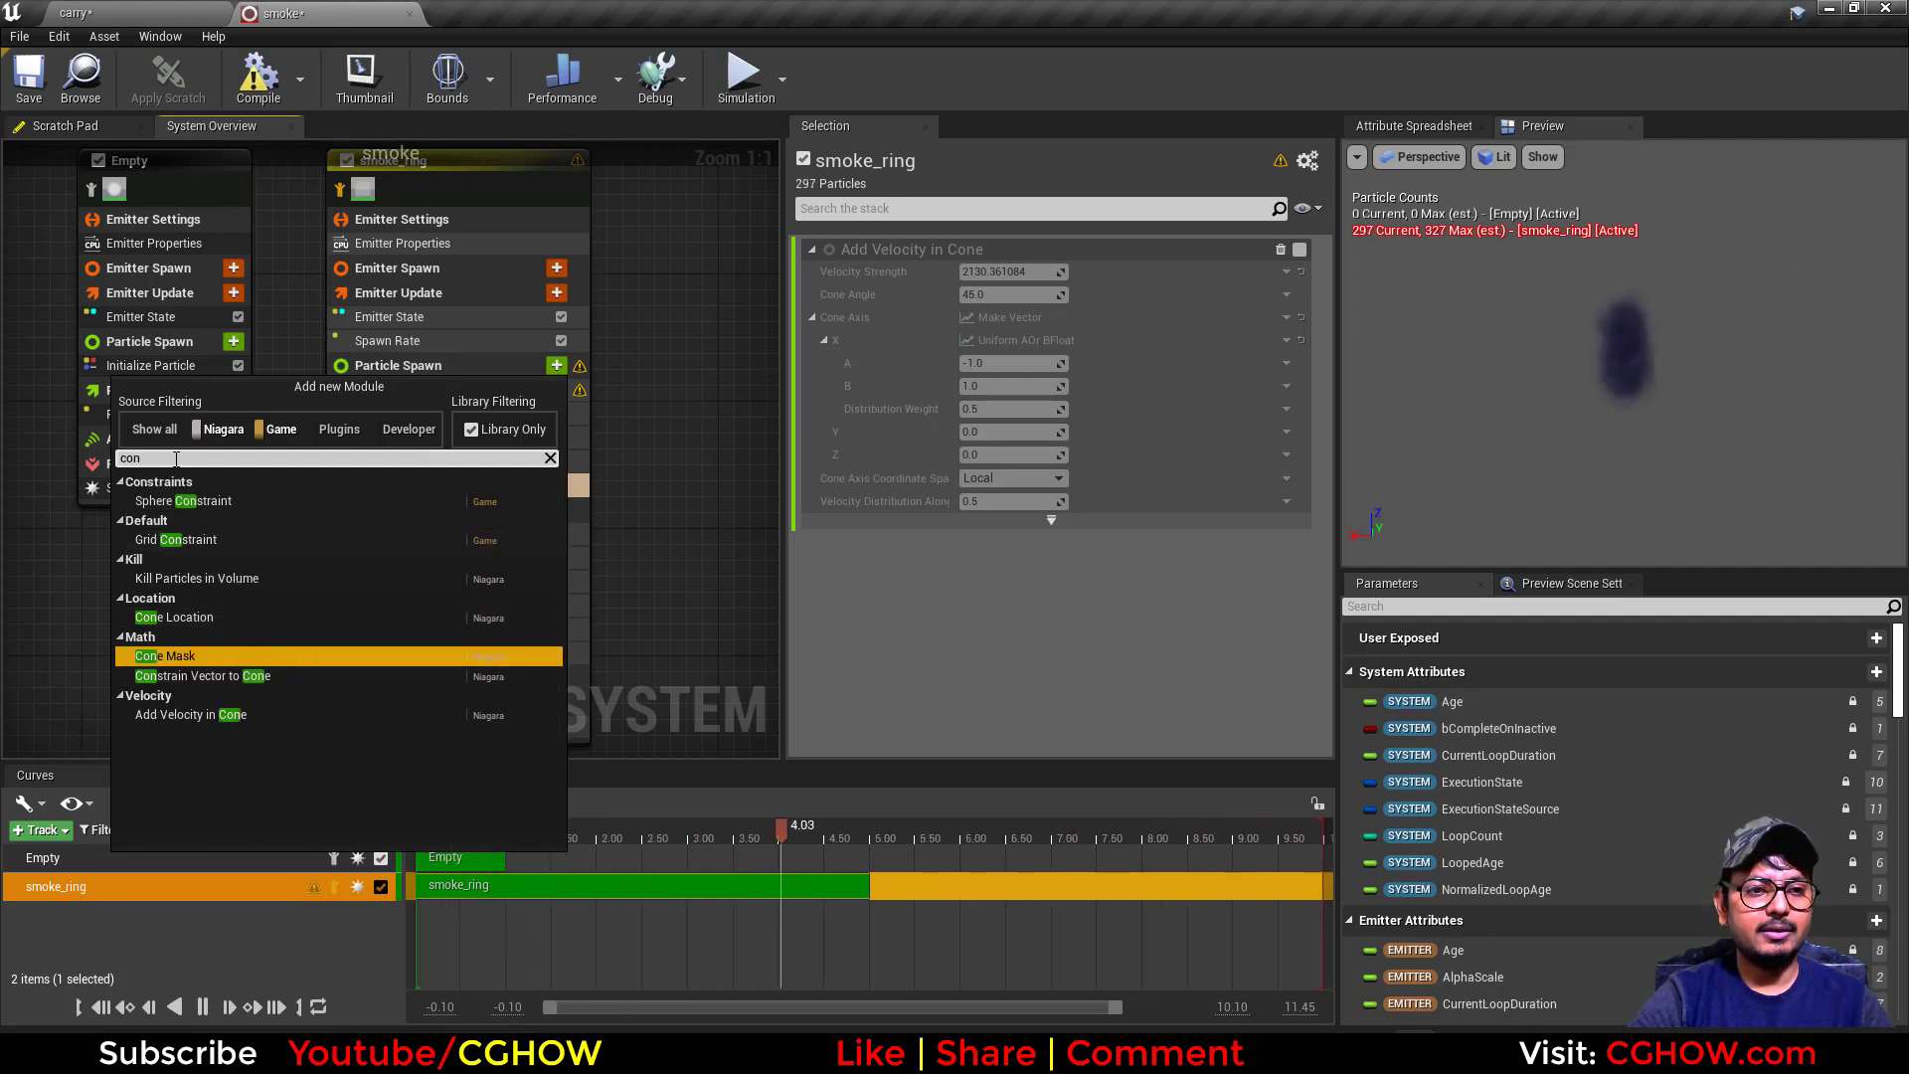
{"action": "key", "text": "BackSpace"}
{"action": "key", "text": "BackSpace"}
{"action": "key", "text": "BackSpace"}
{"action": "type", "text": "velo"}
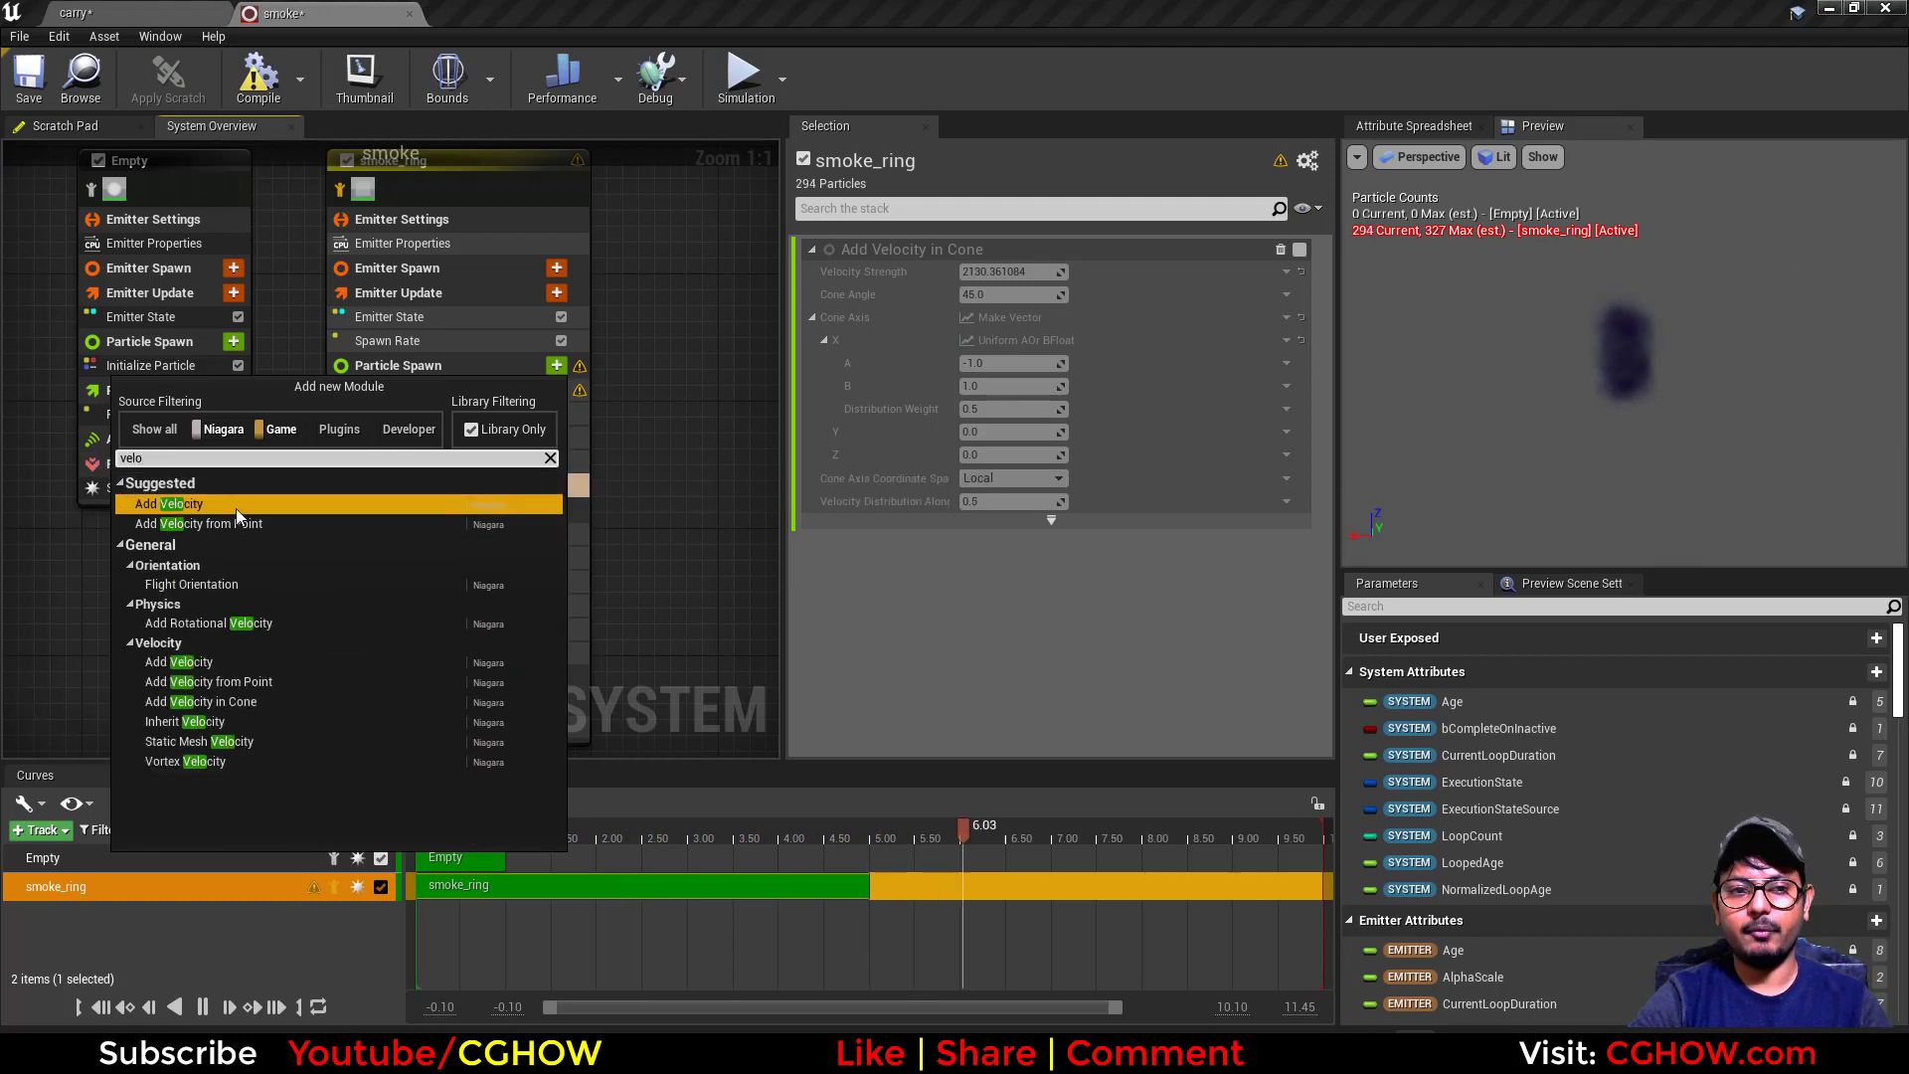
{"action": "left_click", "coordinate": [185, 504]}
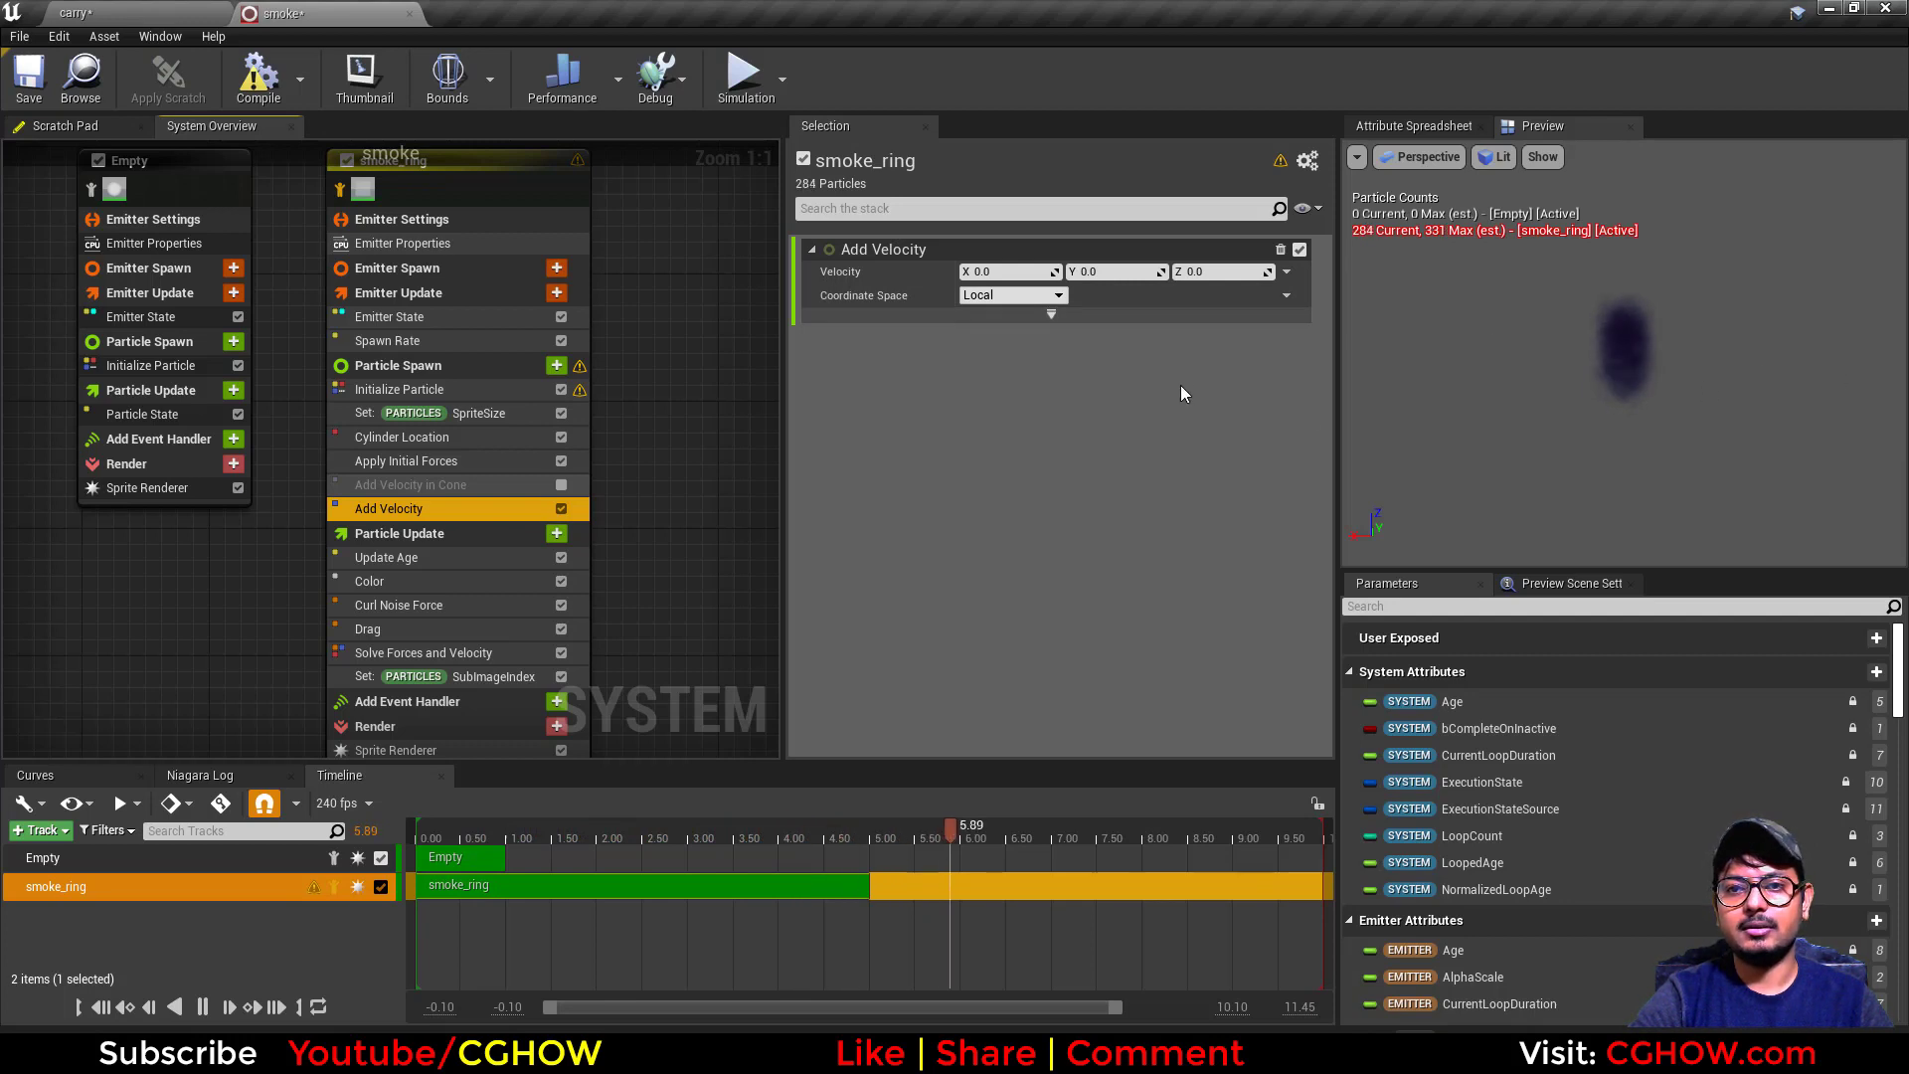
Drive Add Velocity's velocity with a Random Range Vector, setting minimum X to 500 and maximum X to -500.
{"action": "left_click", "coordinate": [1283, 273]}
{"action": "type", "text": "uni"}
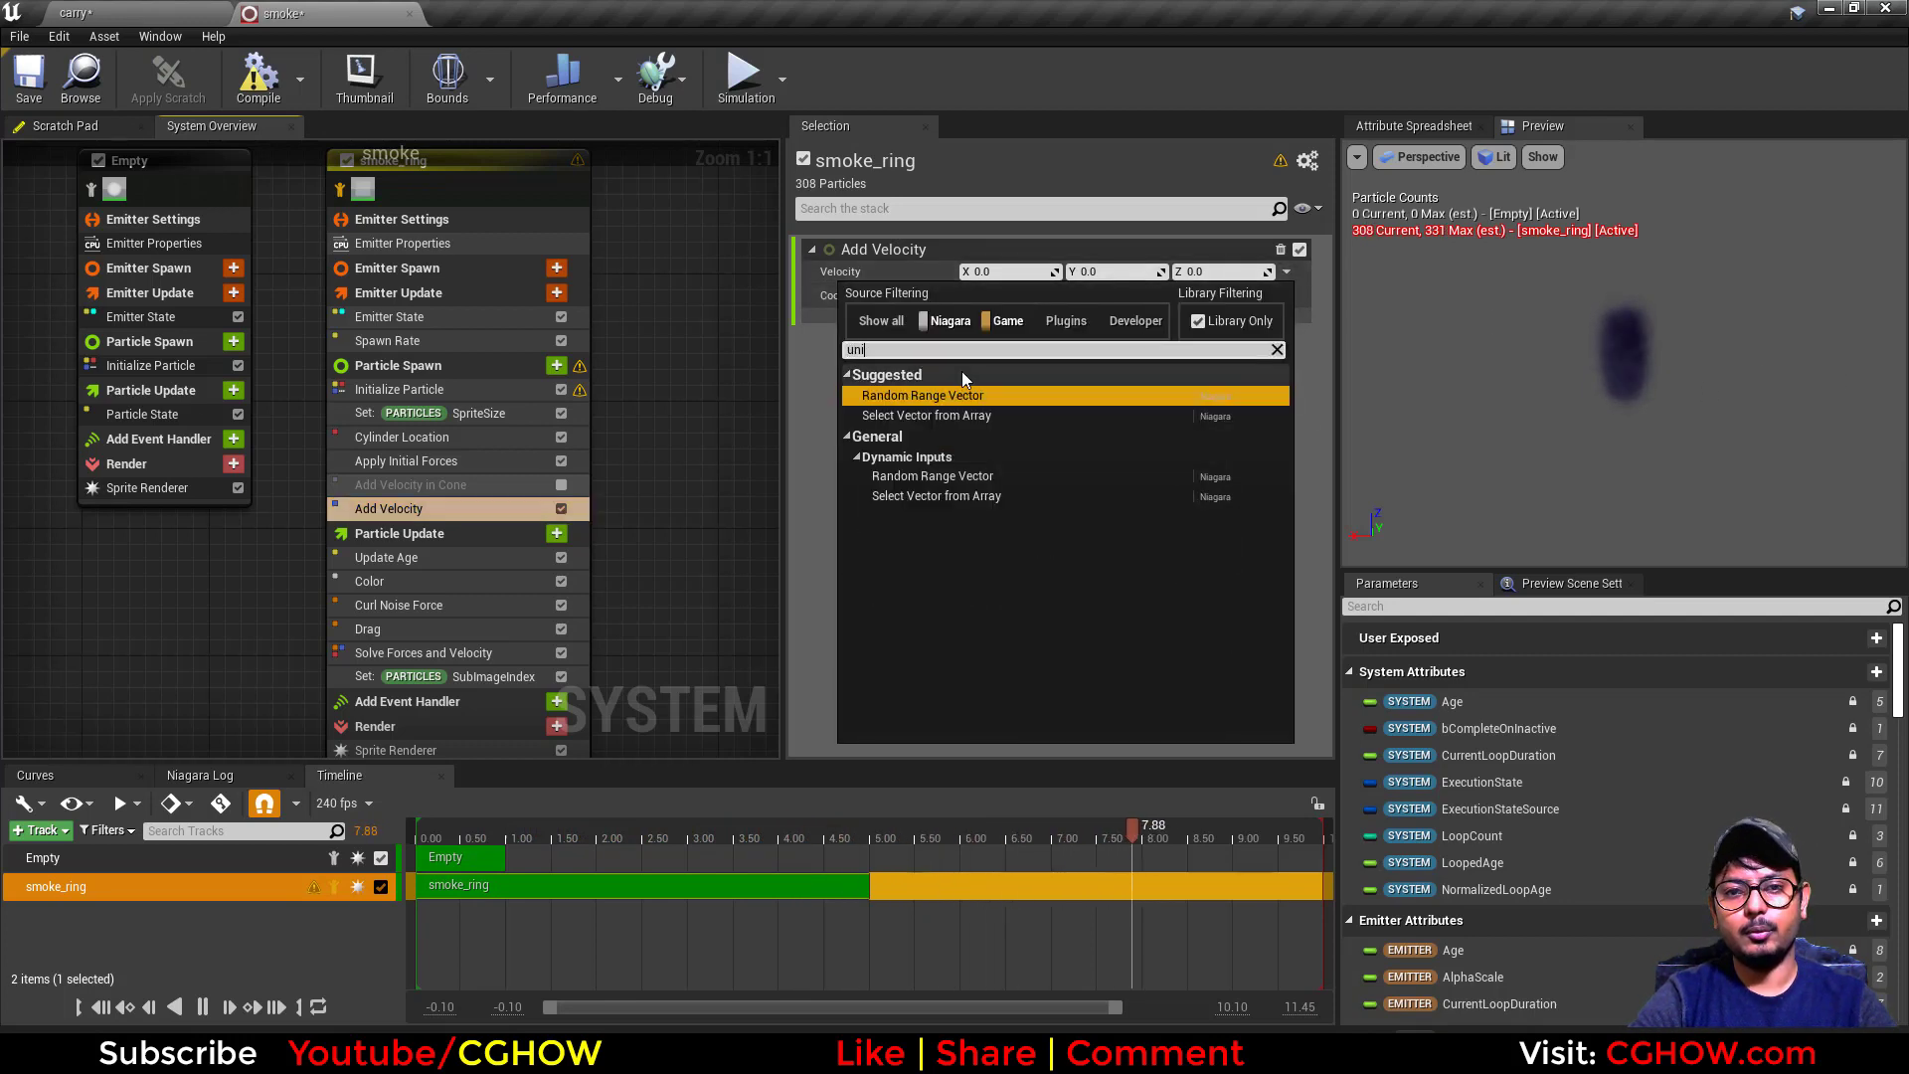
{"action": "left_click", "coordinate": [939, 396]}
{"action": "left_click", "coordinate": [1000, 294]}
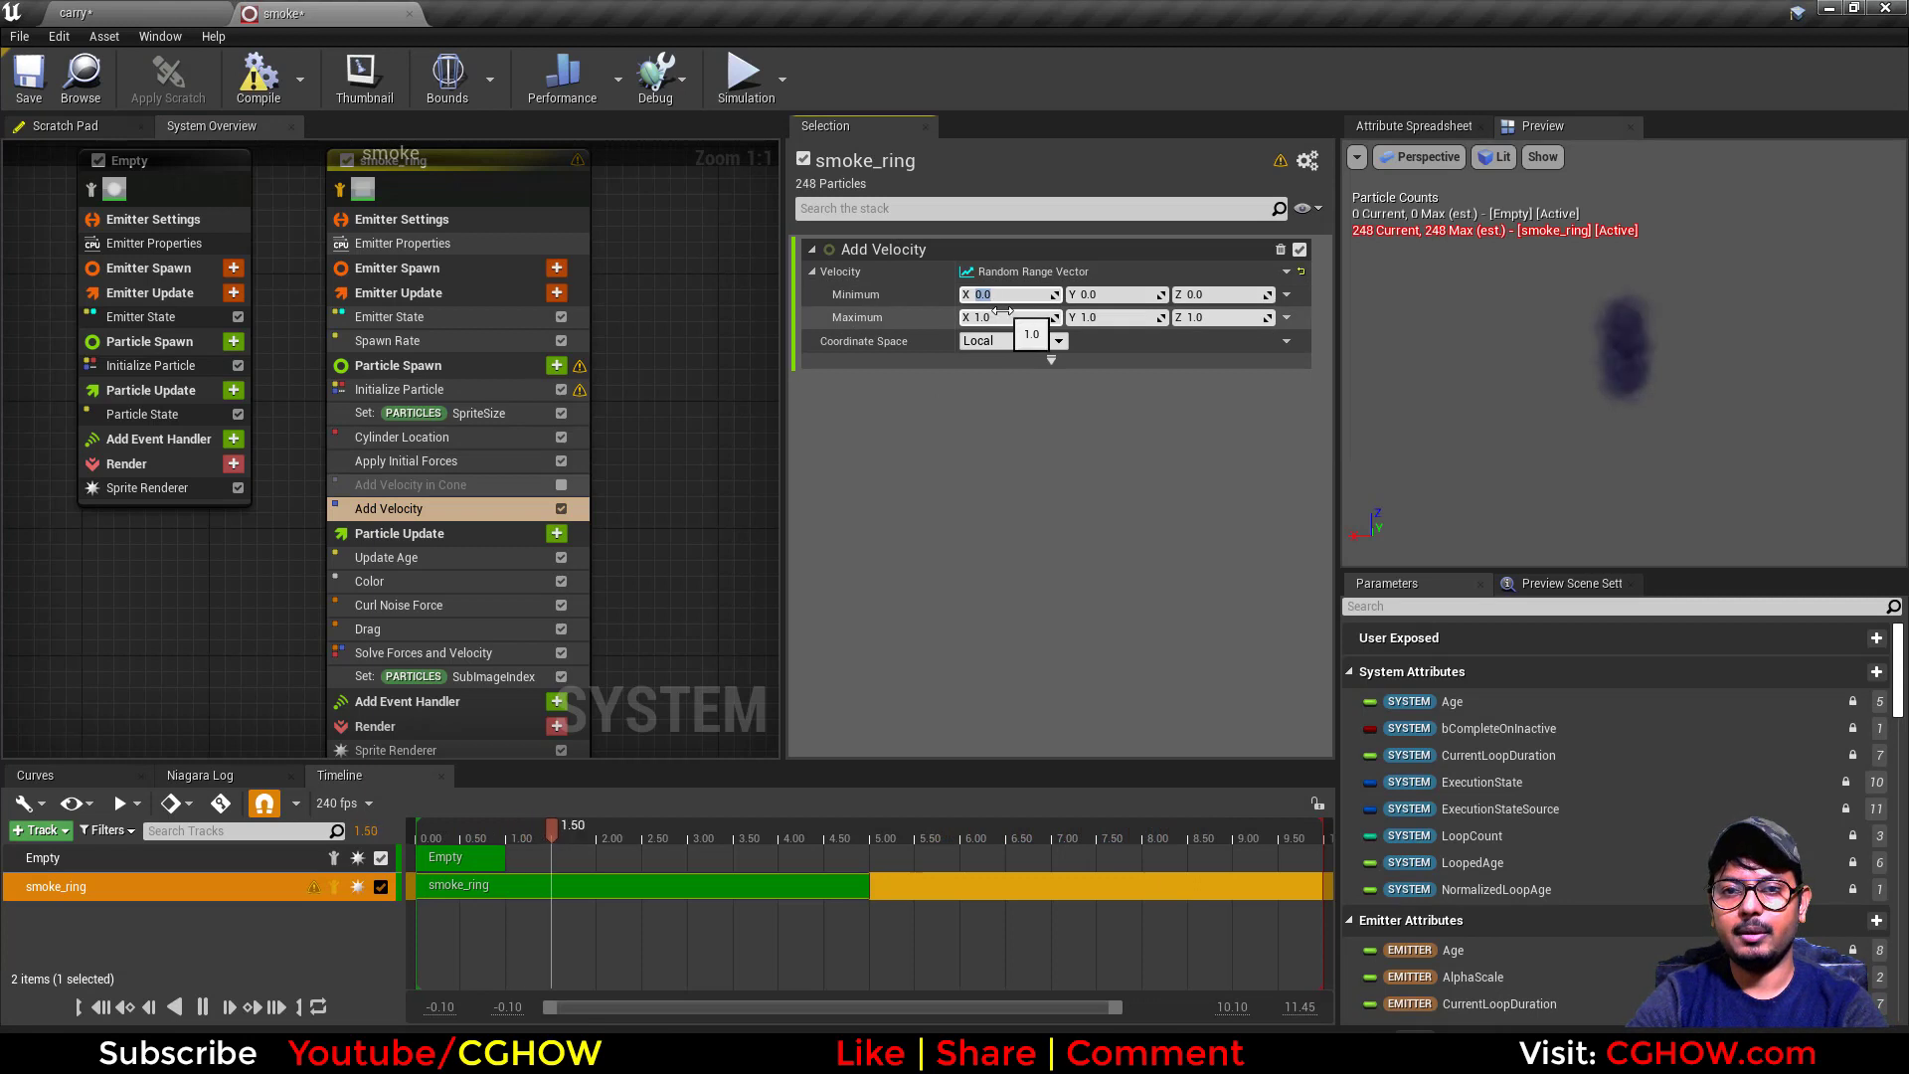
{"action": "type", "text": "500"}
{"action": "left_click", "coordinate": [1004, 317]}
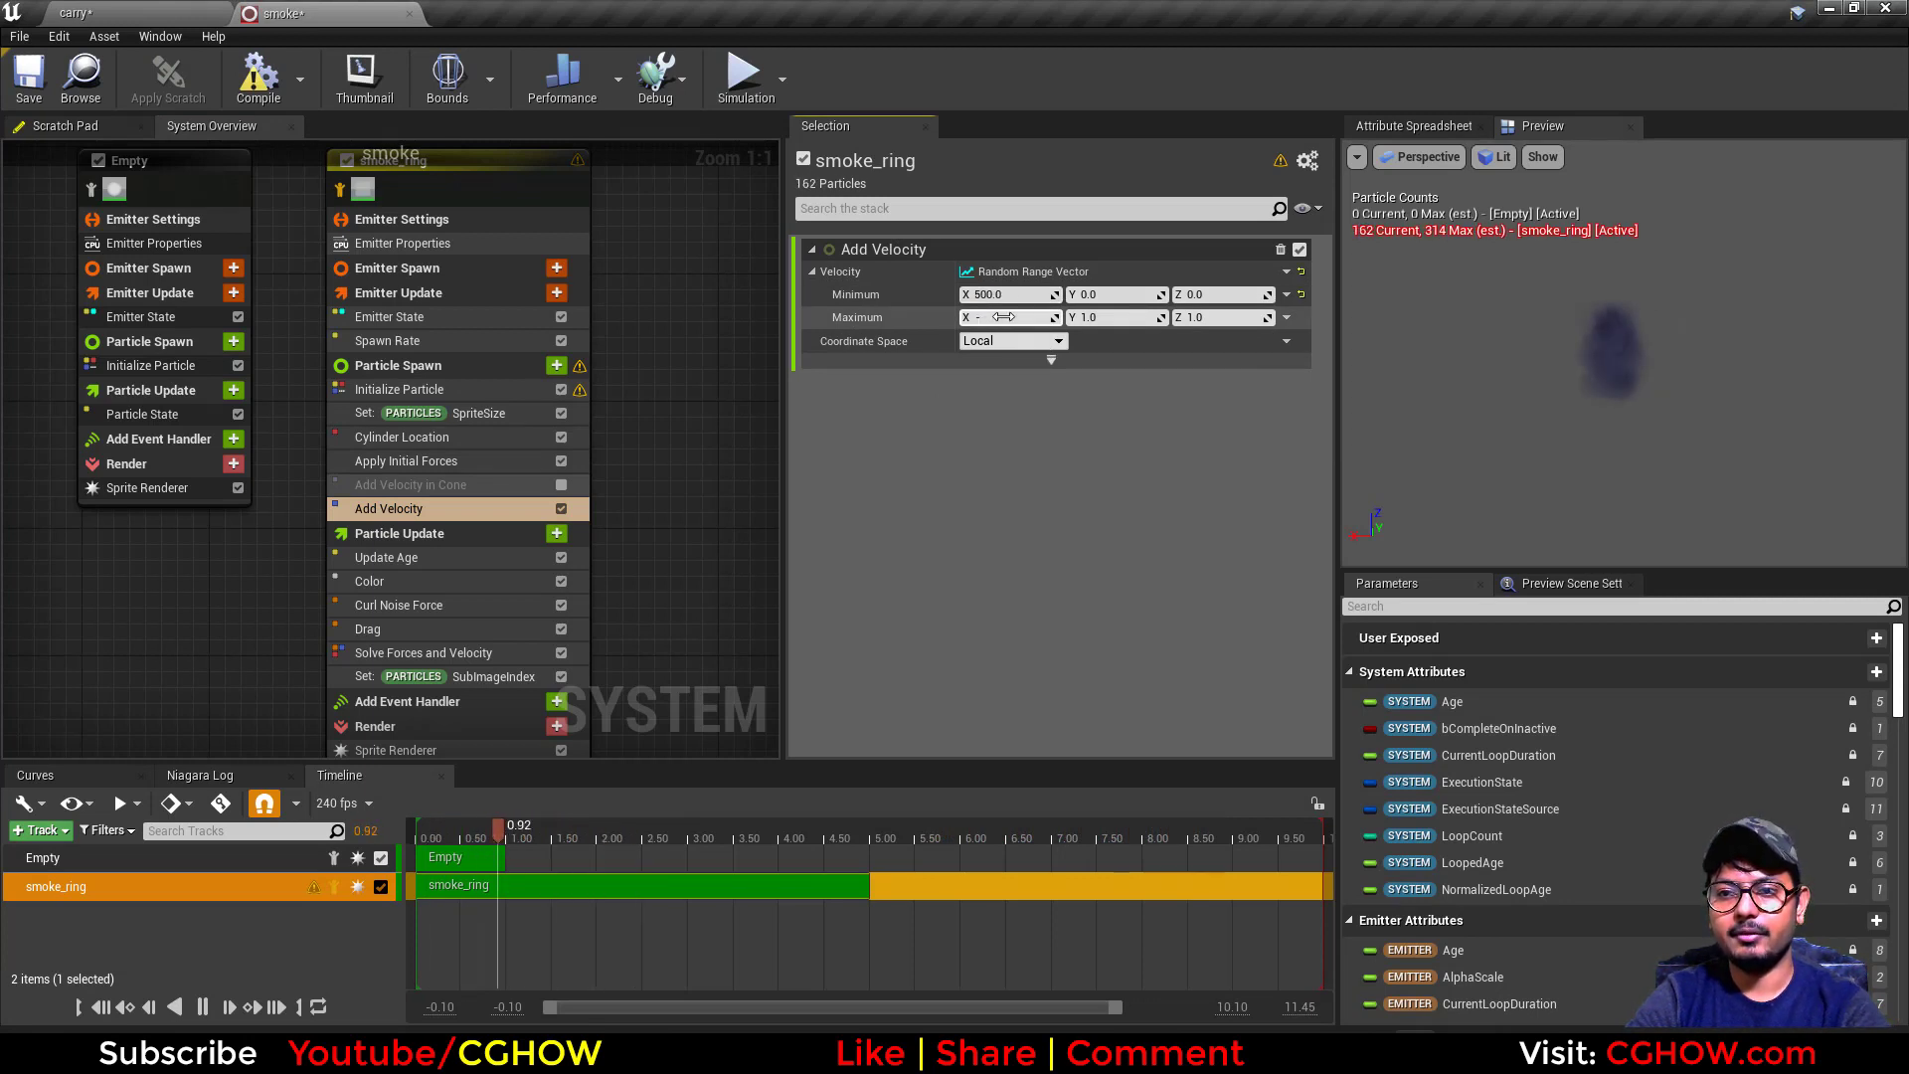
{"action": "type", "text": "-500"}
Widen the random velocity range to minimum X 2000 and maximum X -2000.
{"action": "left_click", "coordinate": [989, 295]}
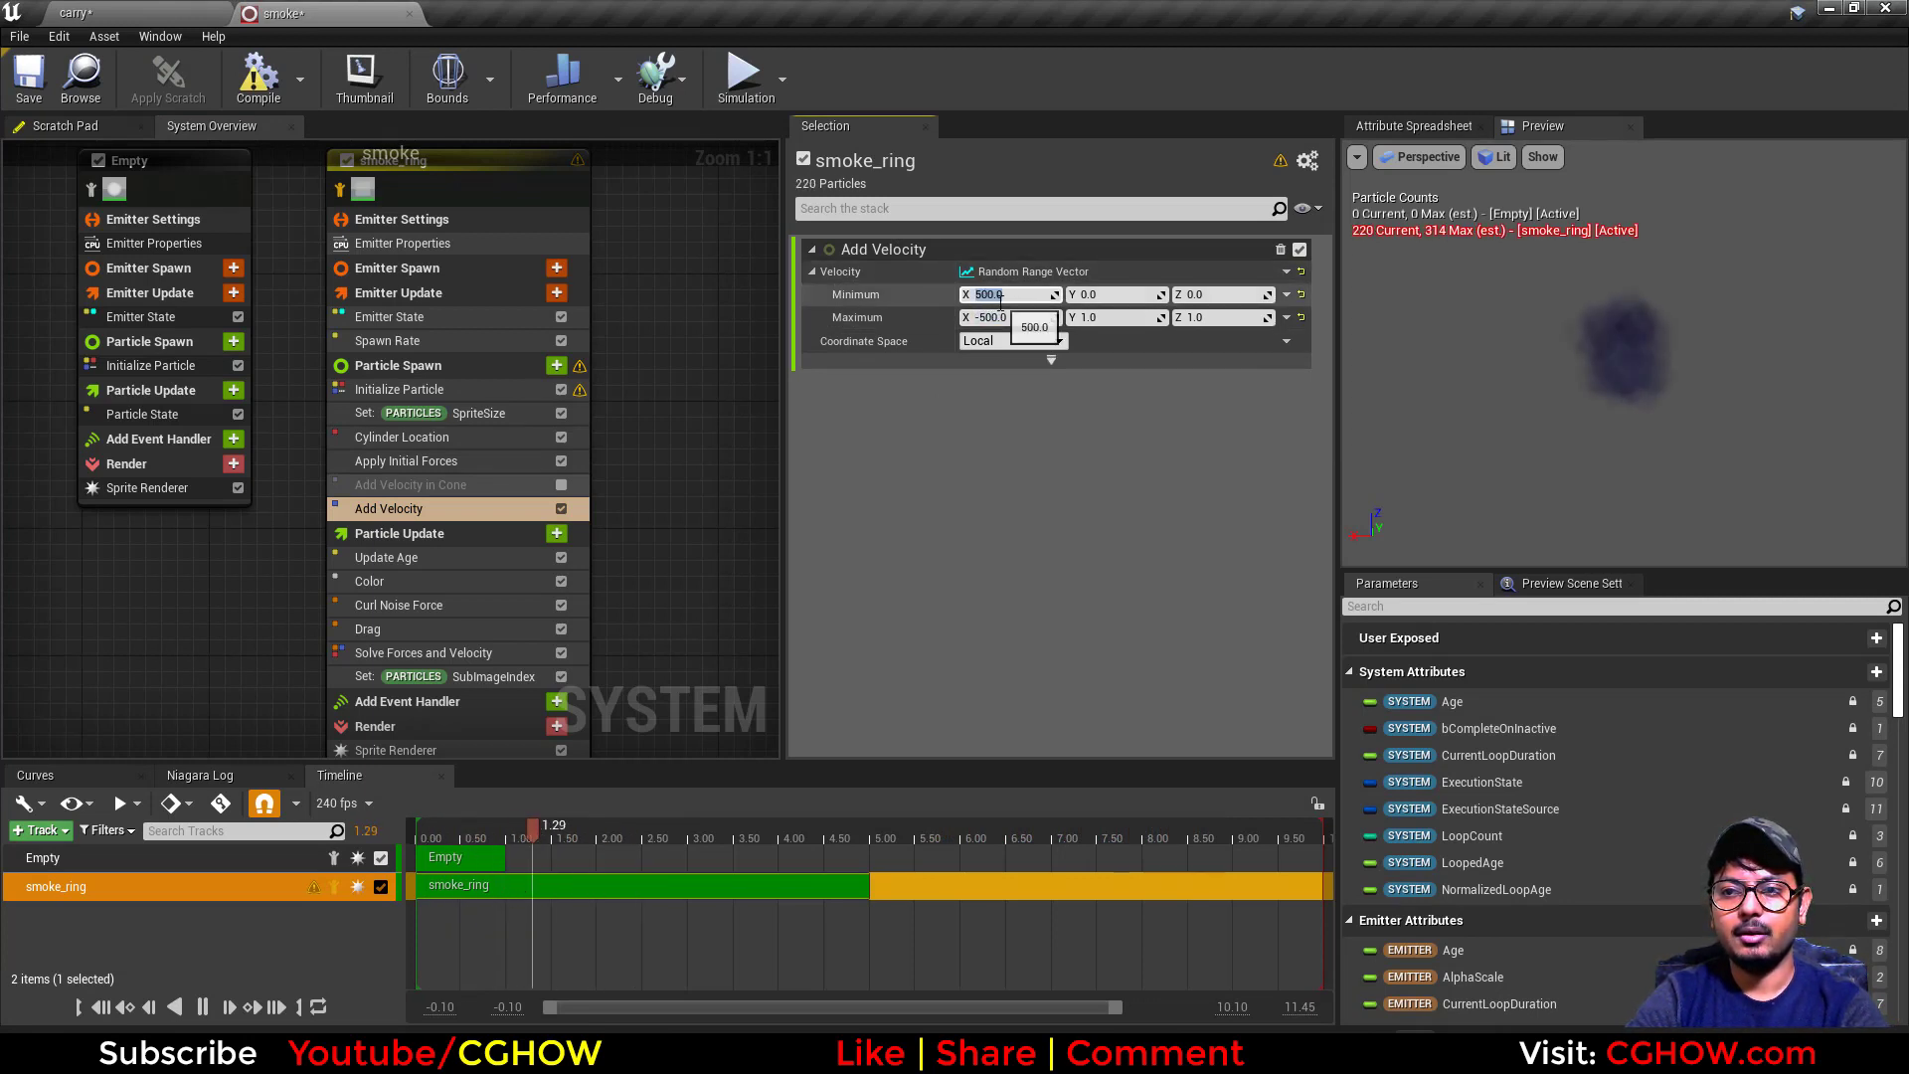
{"action": "type", "text": "2000"}
{"action": "left_click", "coordinate": [999, 316]}
{"action": "type", "text": "-"}
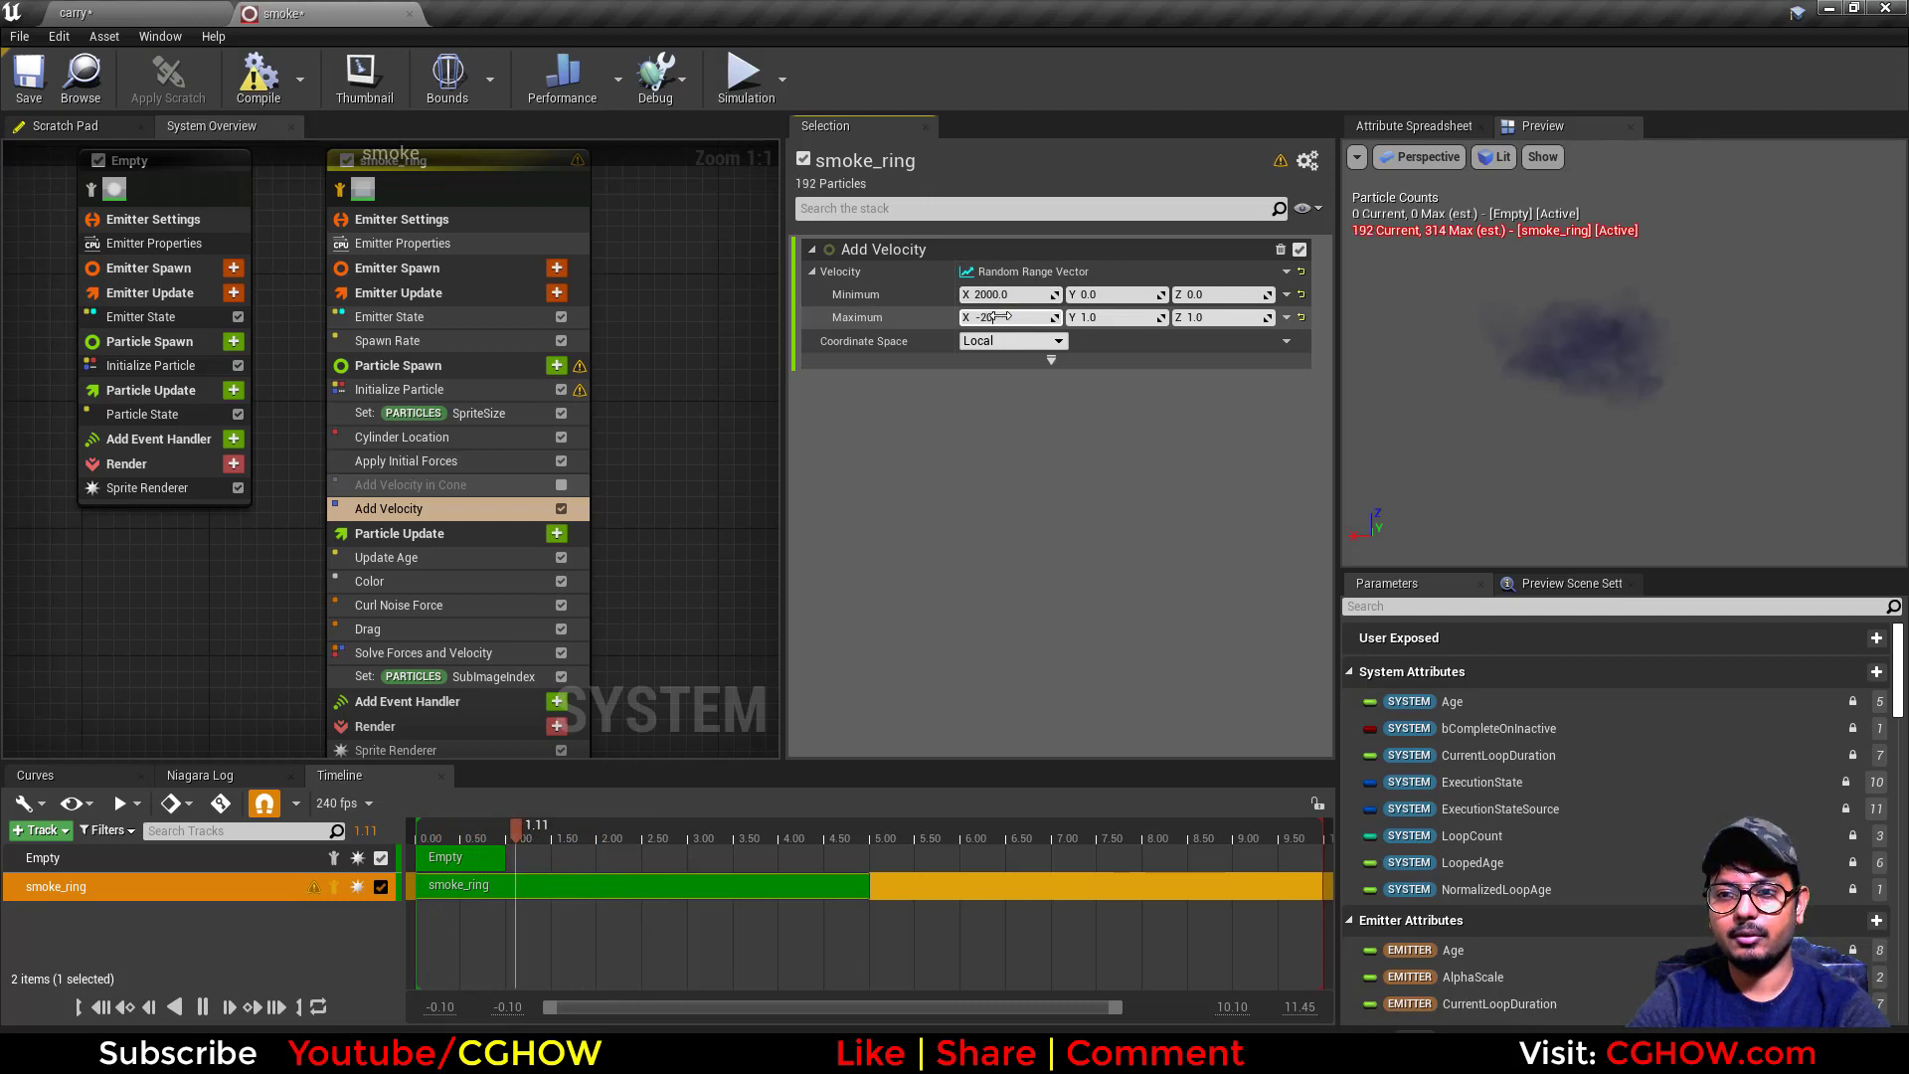
{"action": "type", "text": "2000"}
{"action": "key", "text": "Return"}
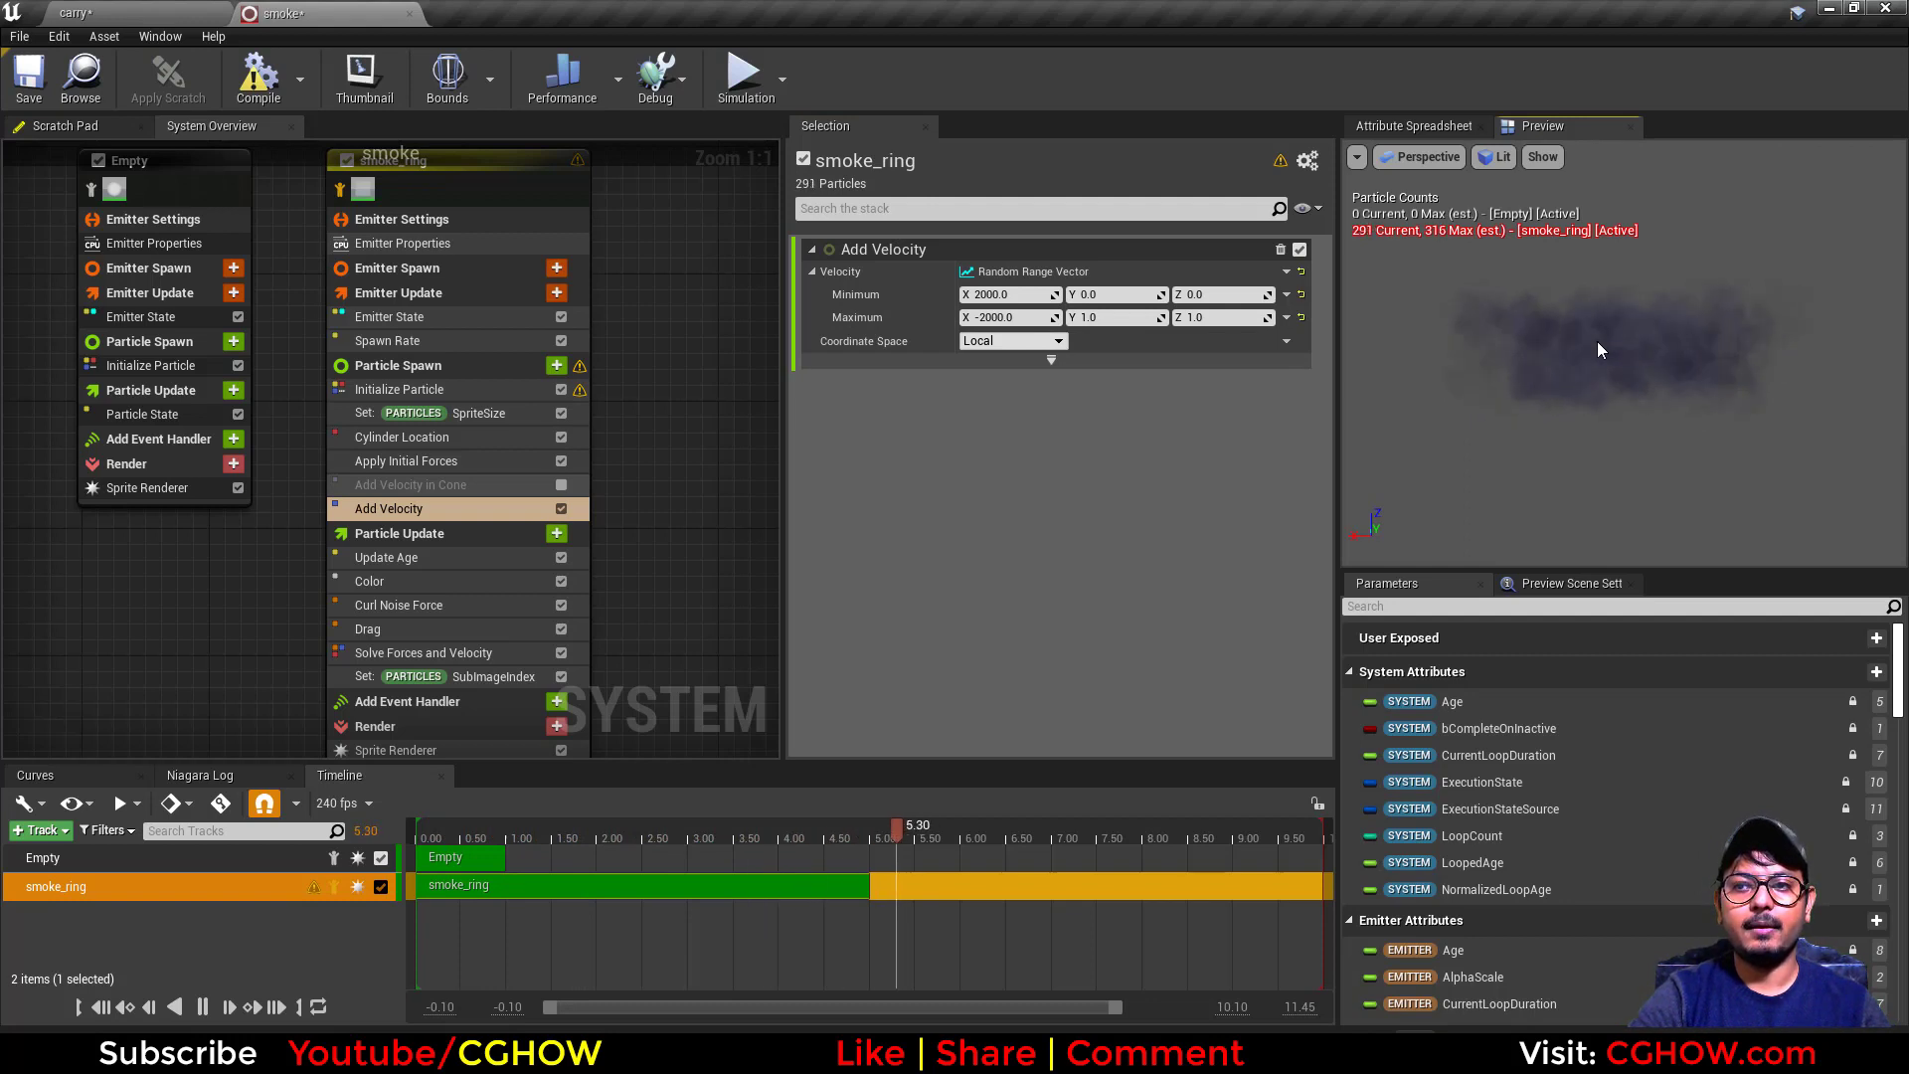
Replace the random range with a Make Vector velocity and assign Uniform AOr BFloat to its X component.
{"action": "left_click", "coordinate": [1286, 276]}
{"action": "type", "text": "brea"}
{"action": "left_click", "coordinate": [939, 391]}
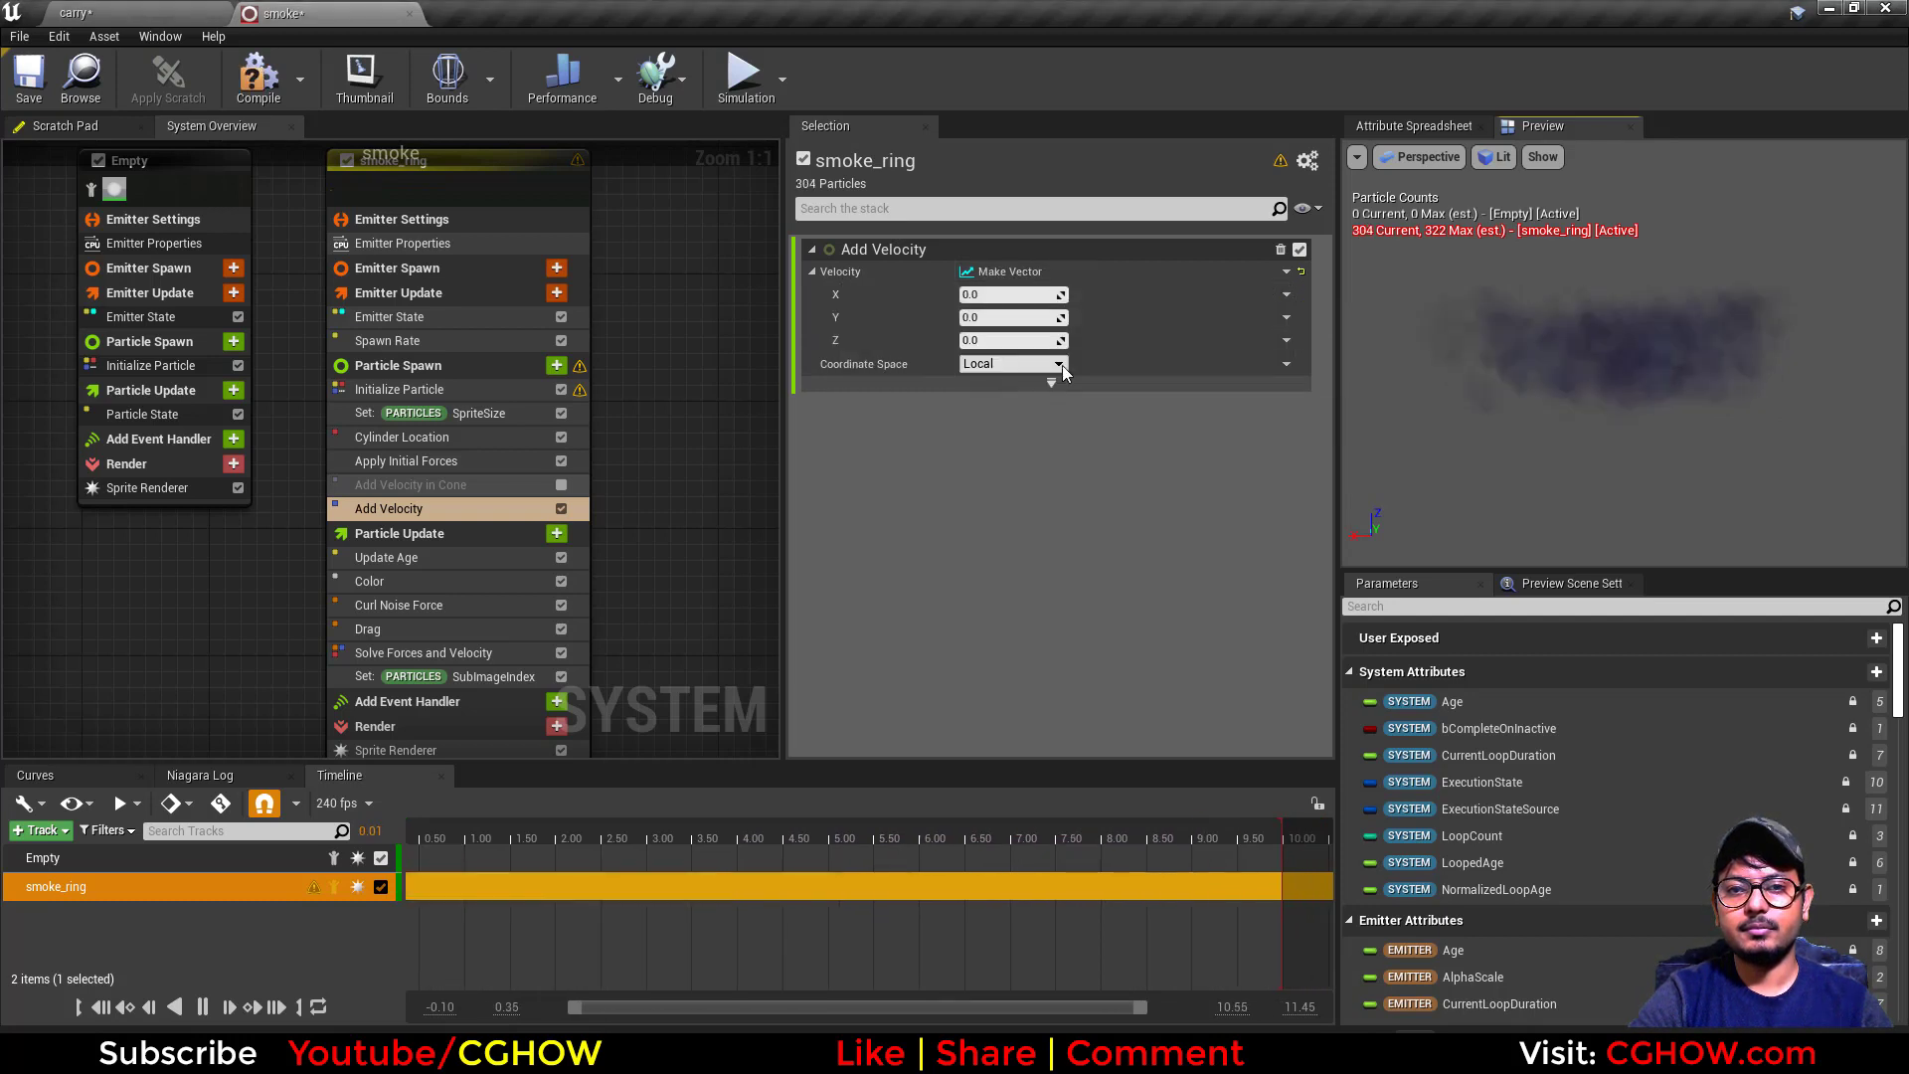
{"action": "left_click", "coordinate": [1286, 296]}
{"action": "type", "text": "uni"}
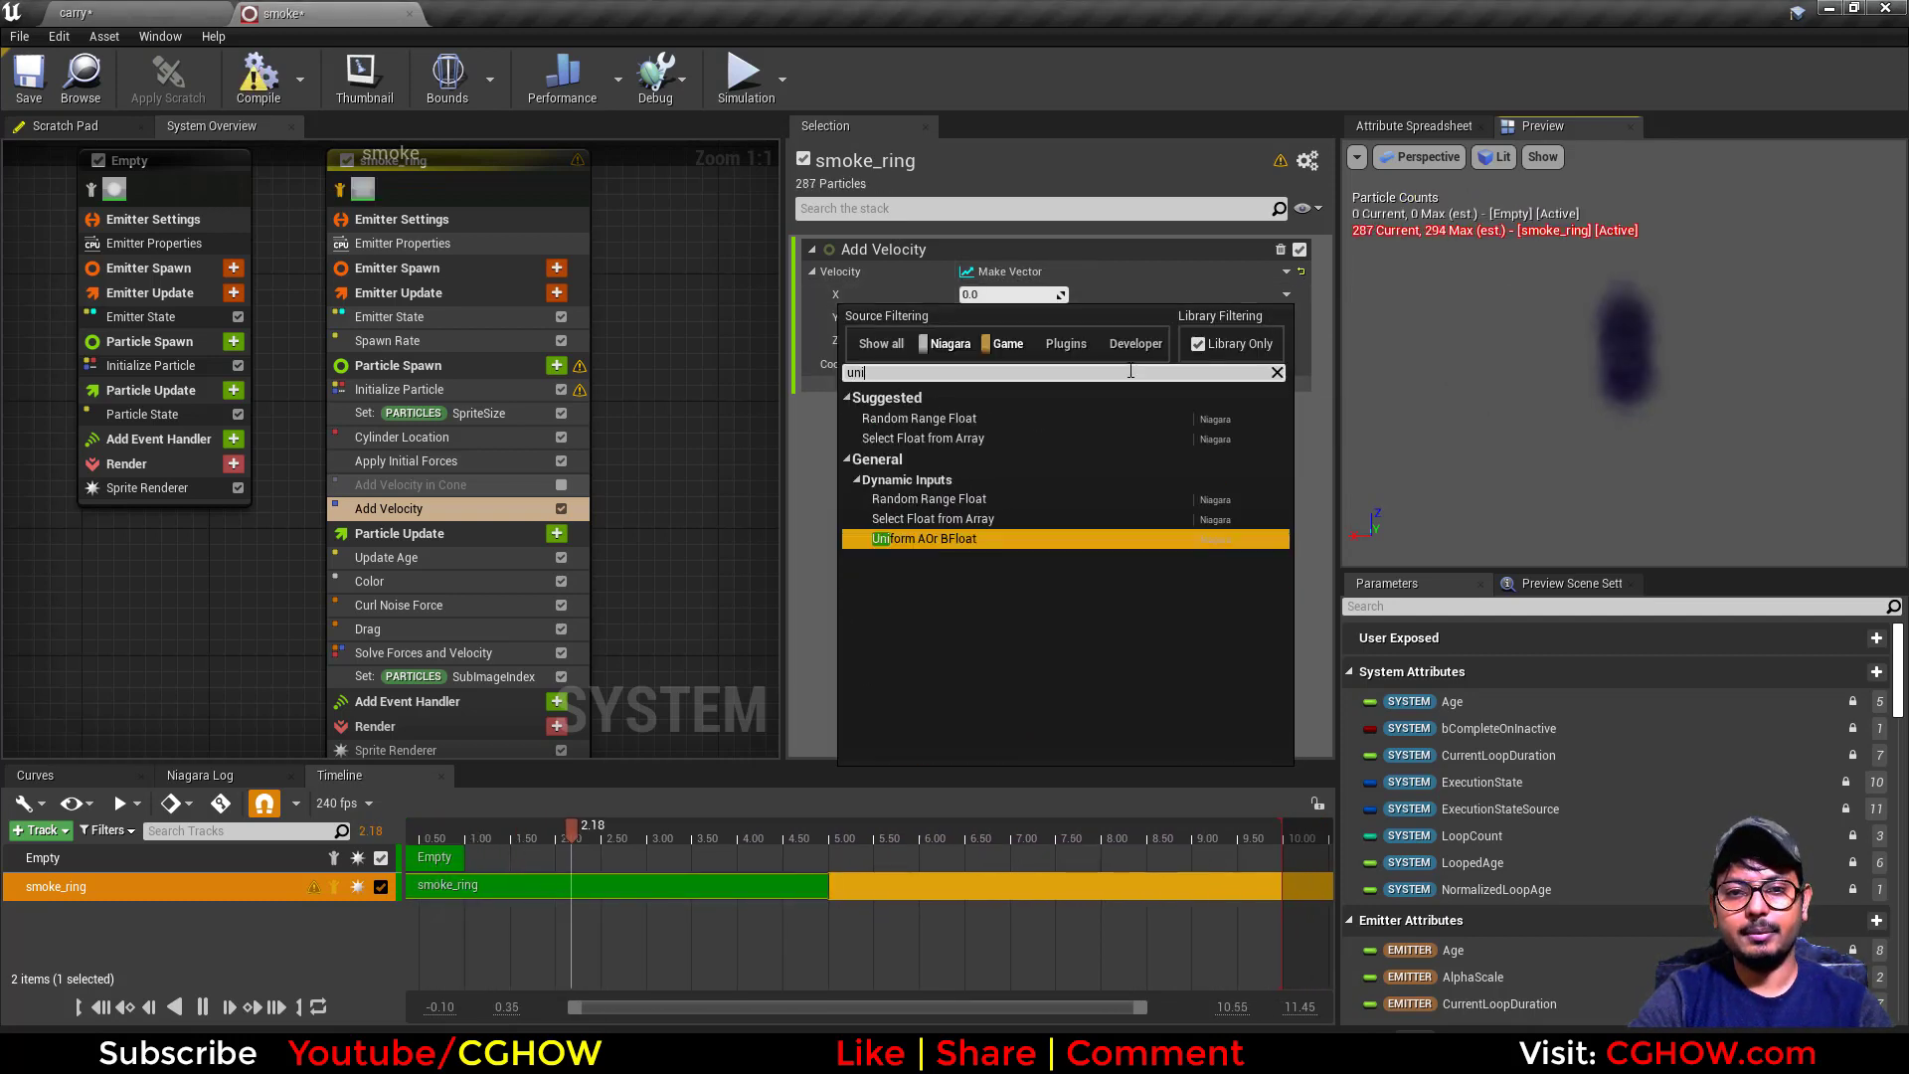
{"action": "left_click", "coordinate": [949, 539]}
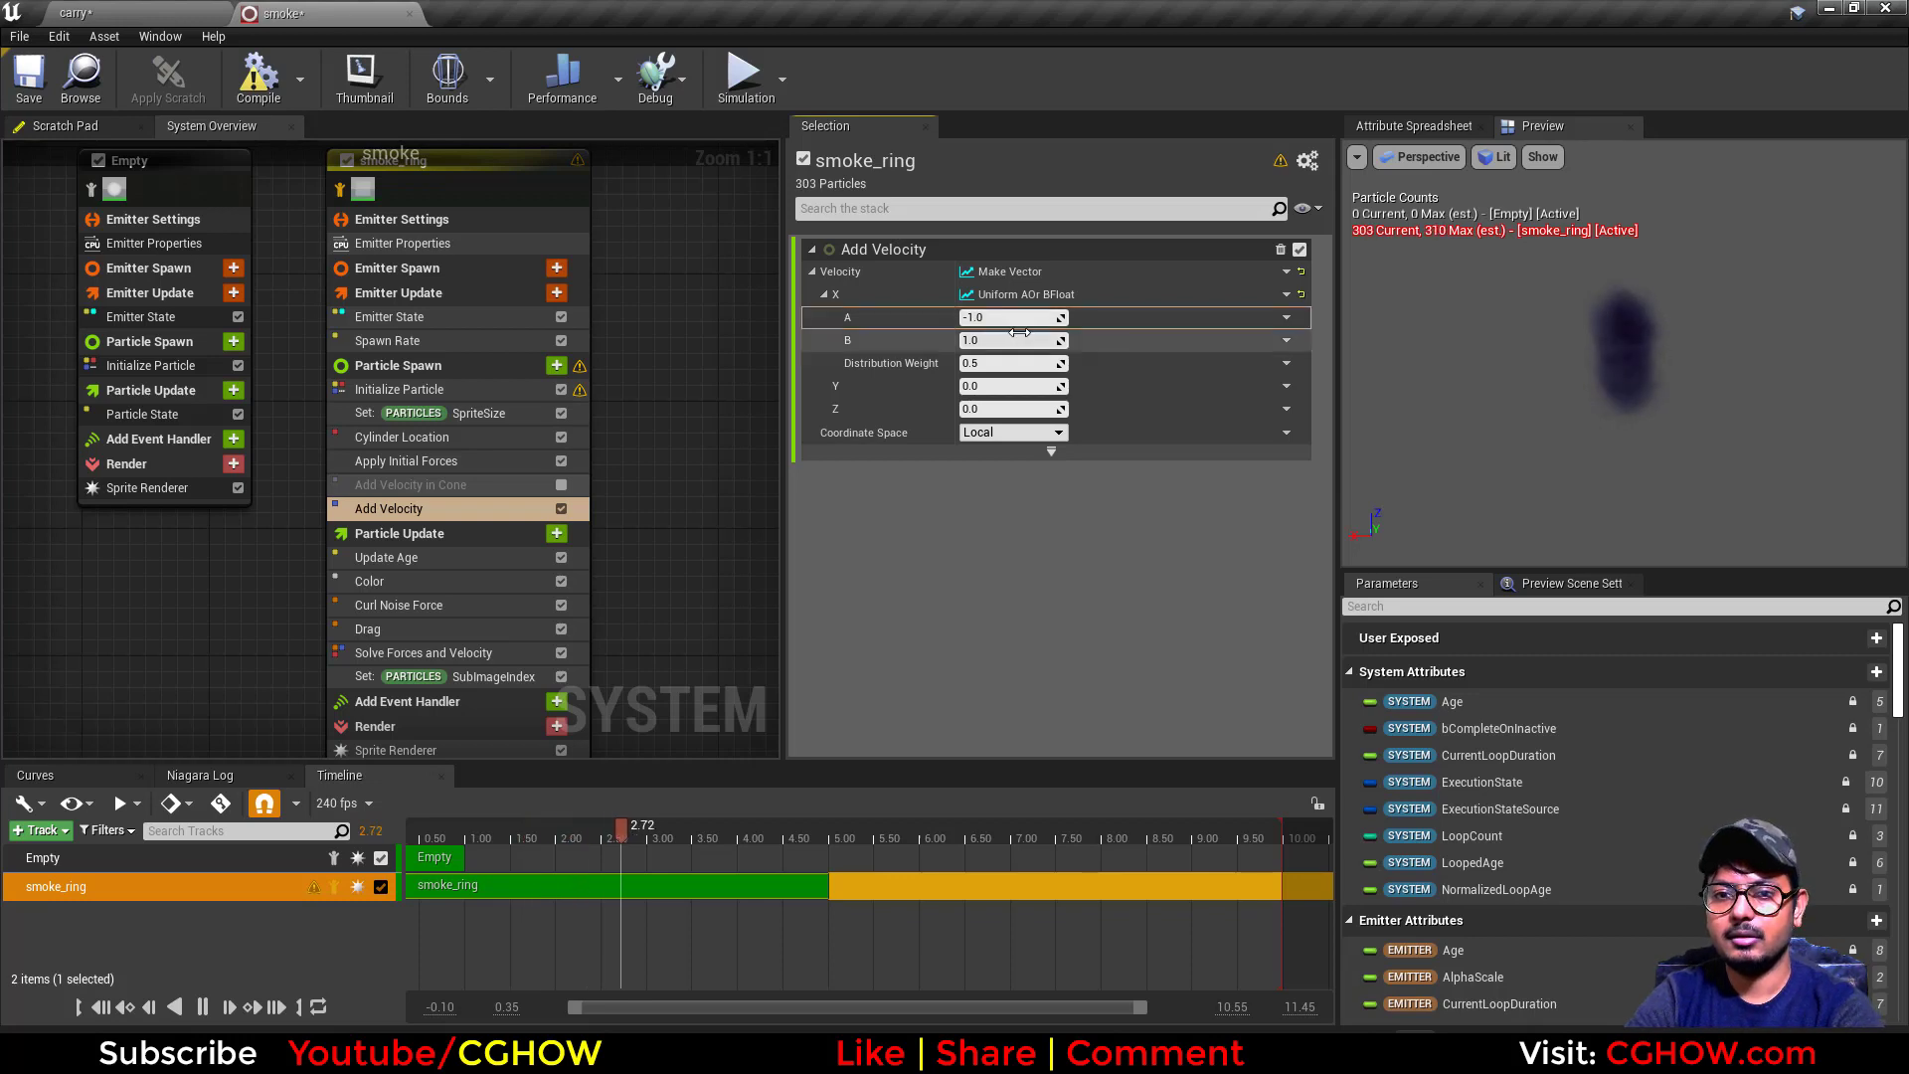
Reset the X component's distribution and the whole Add Velocity vector to their defaults.
{"action": "left_click", "coordinate": [983, 319]}
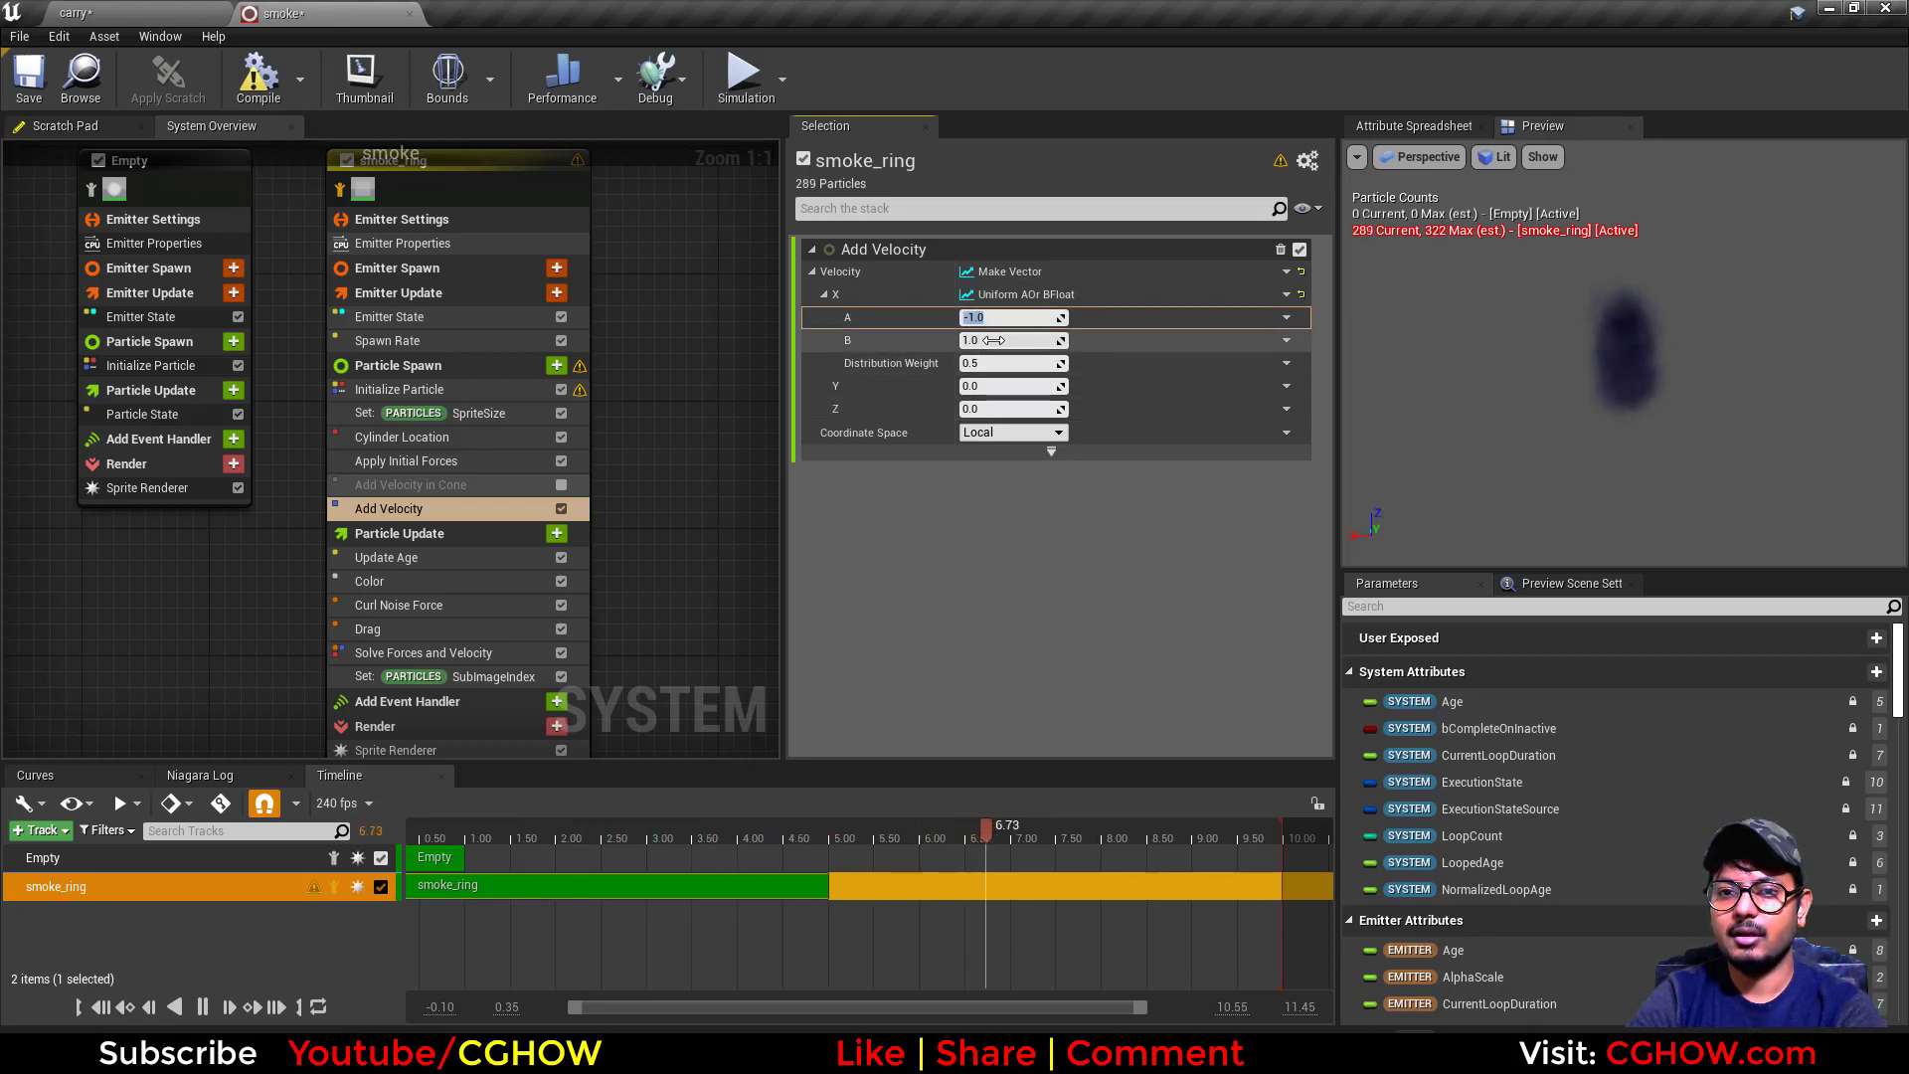
{"action": "left_click", "coordinate": [1303, 294]}
{"action": "left_click", "coordinate": [1301, 273]}
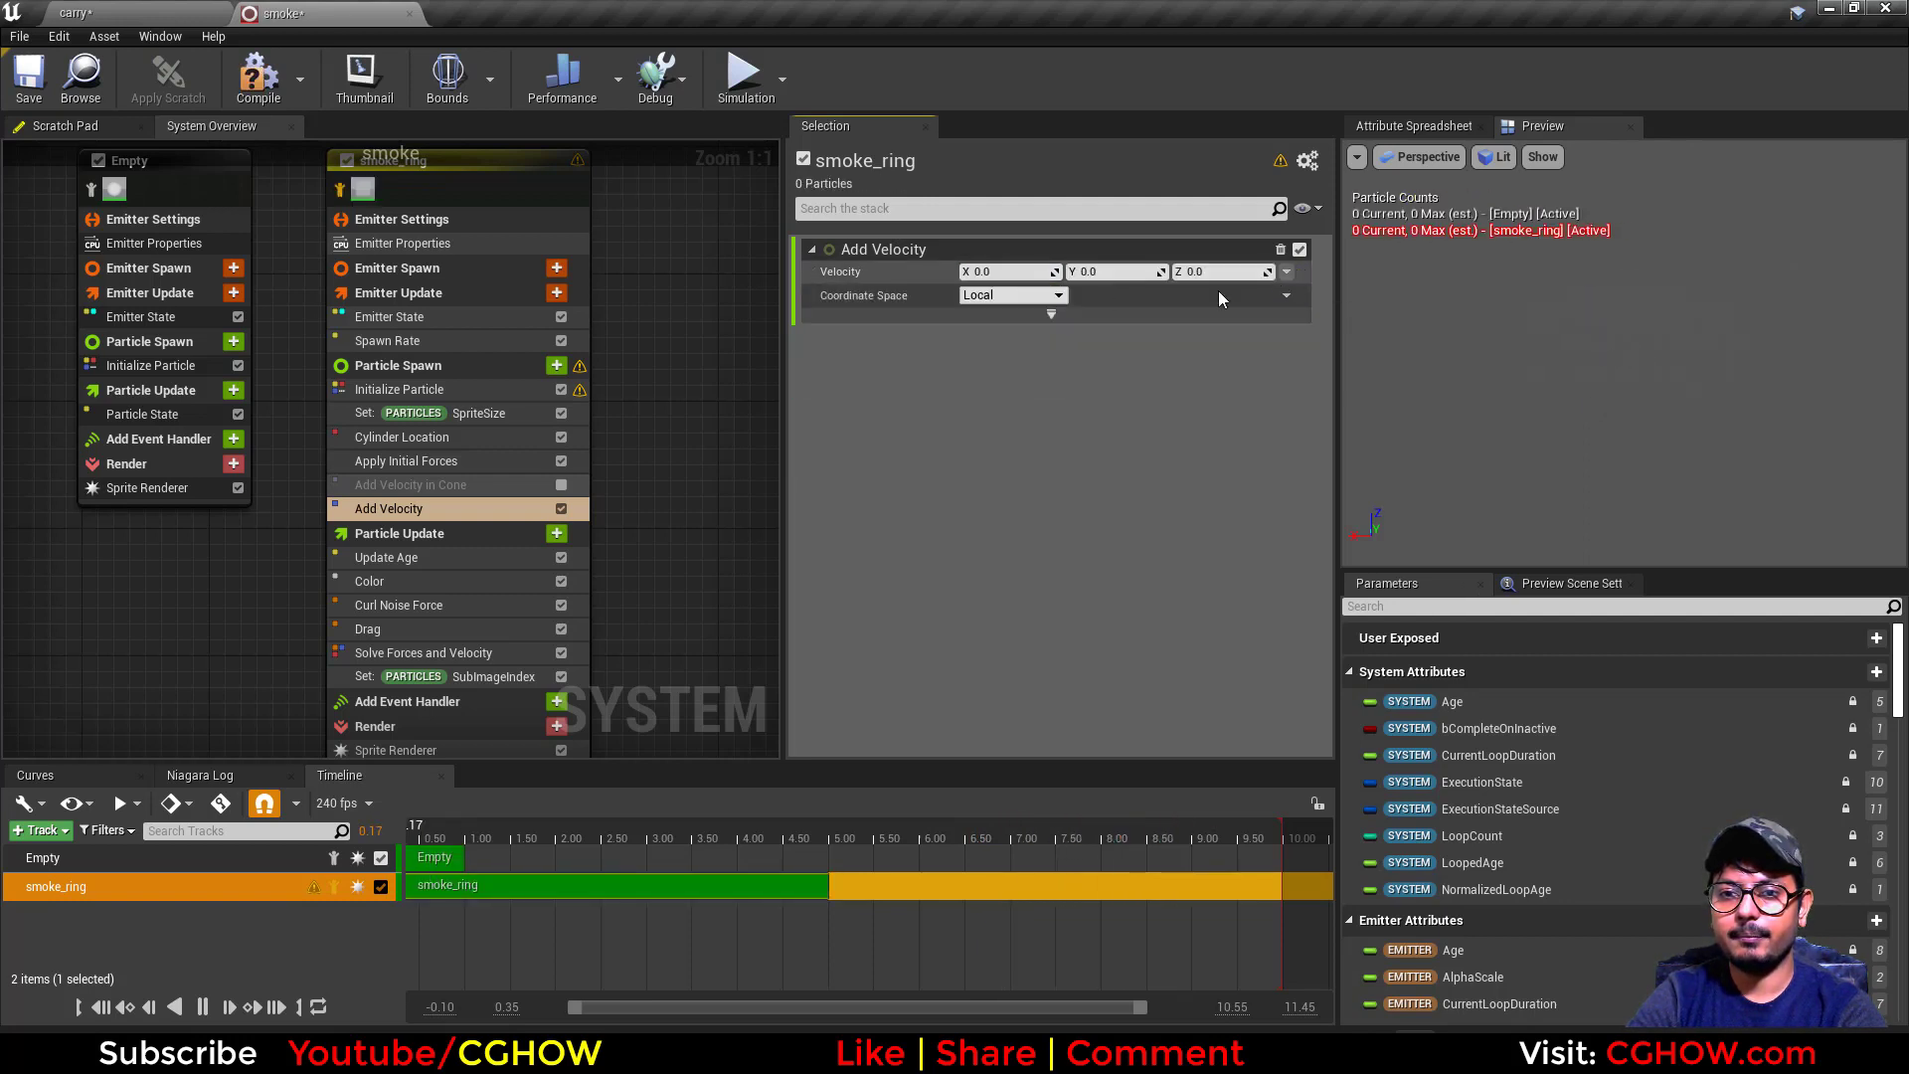
Check the dynamic inputs available for Add Velocity's Coordinate Space and reveal the module's advanced settings.
{"action": "left_click", "coordinate": [1288, 296]}
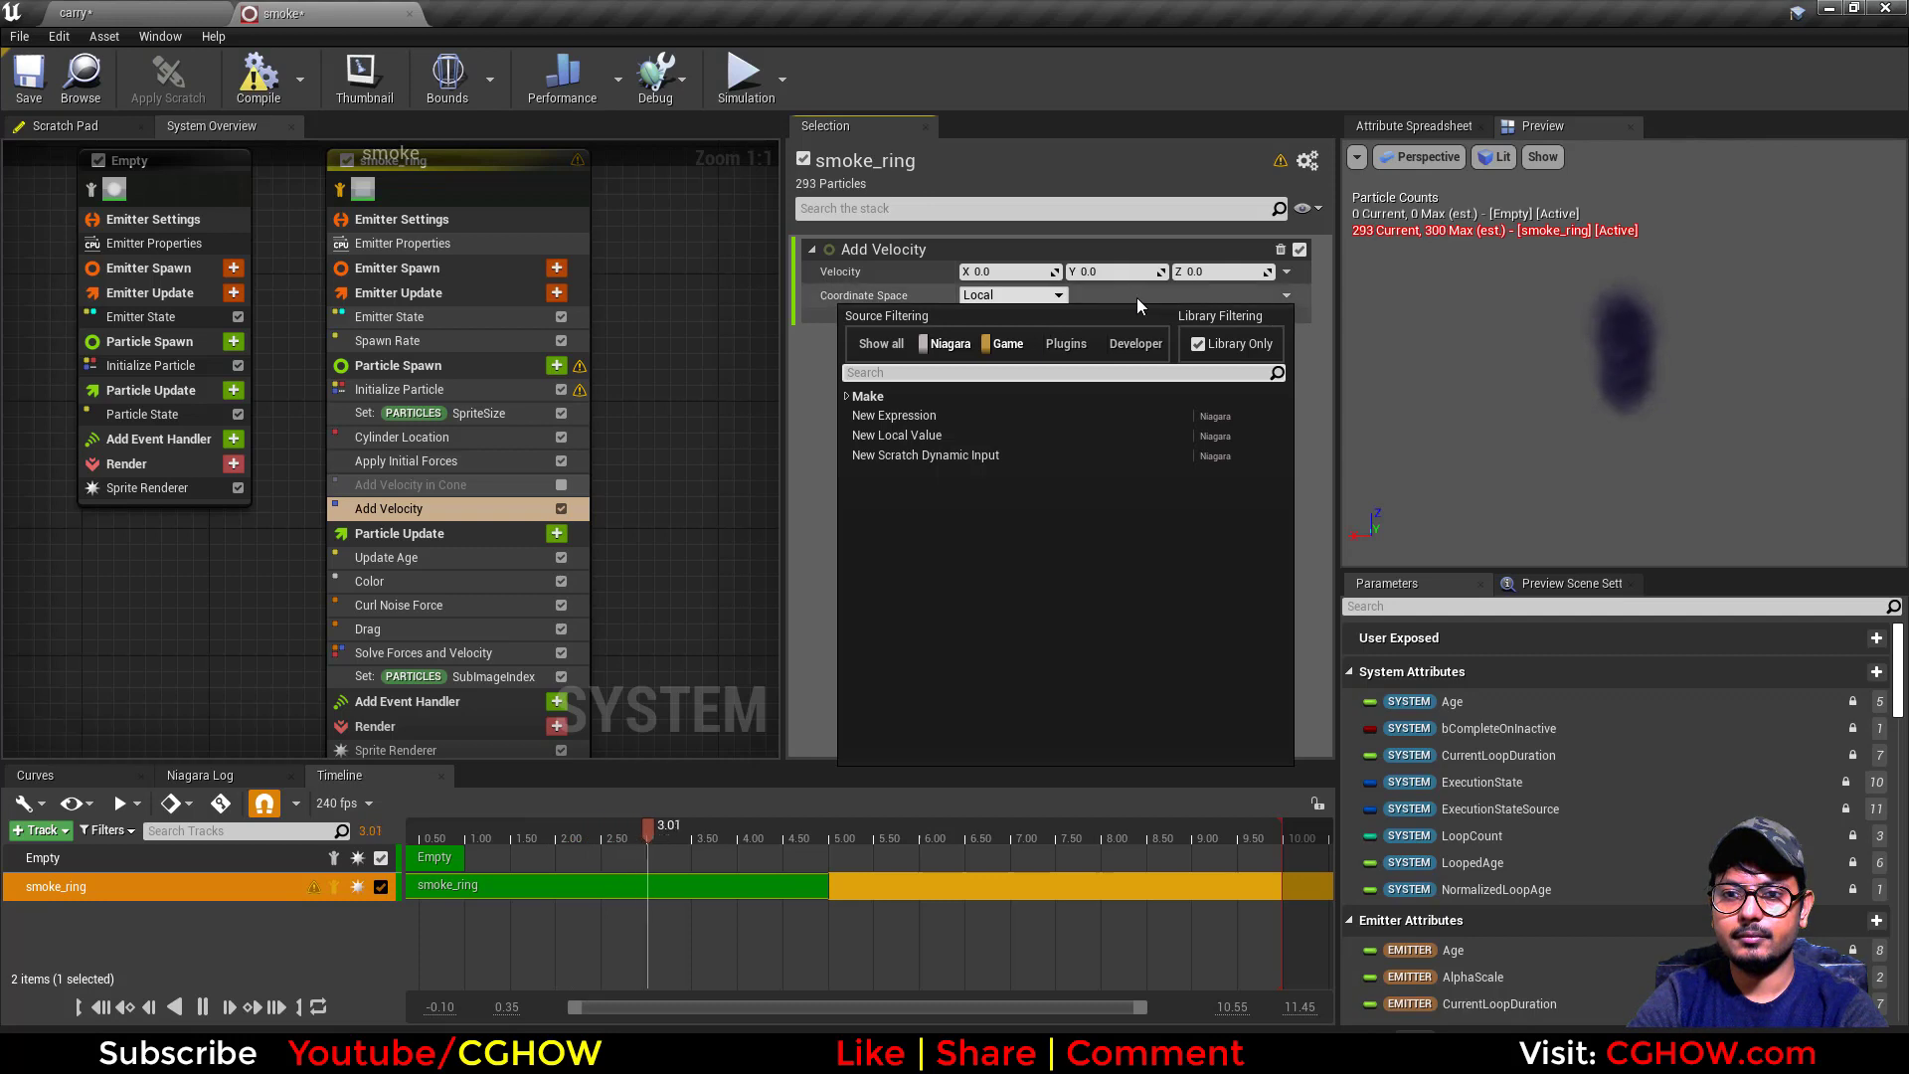
{"action": "left_click", "coordinate": [1275, 297]}
{"action": "left_click", "coordinate": [1052, 317]}
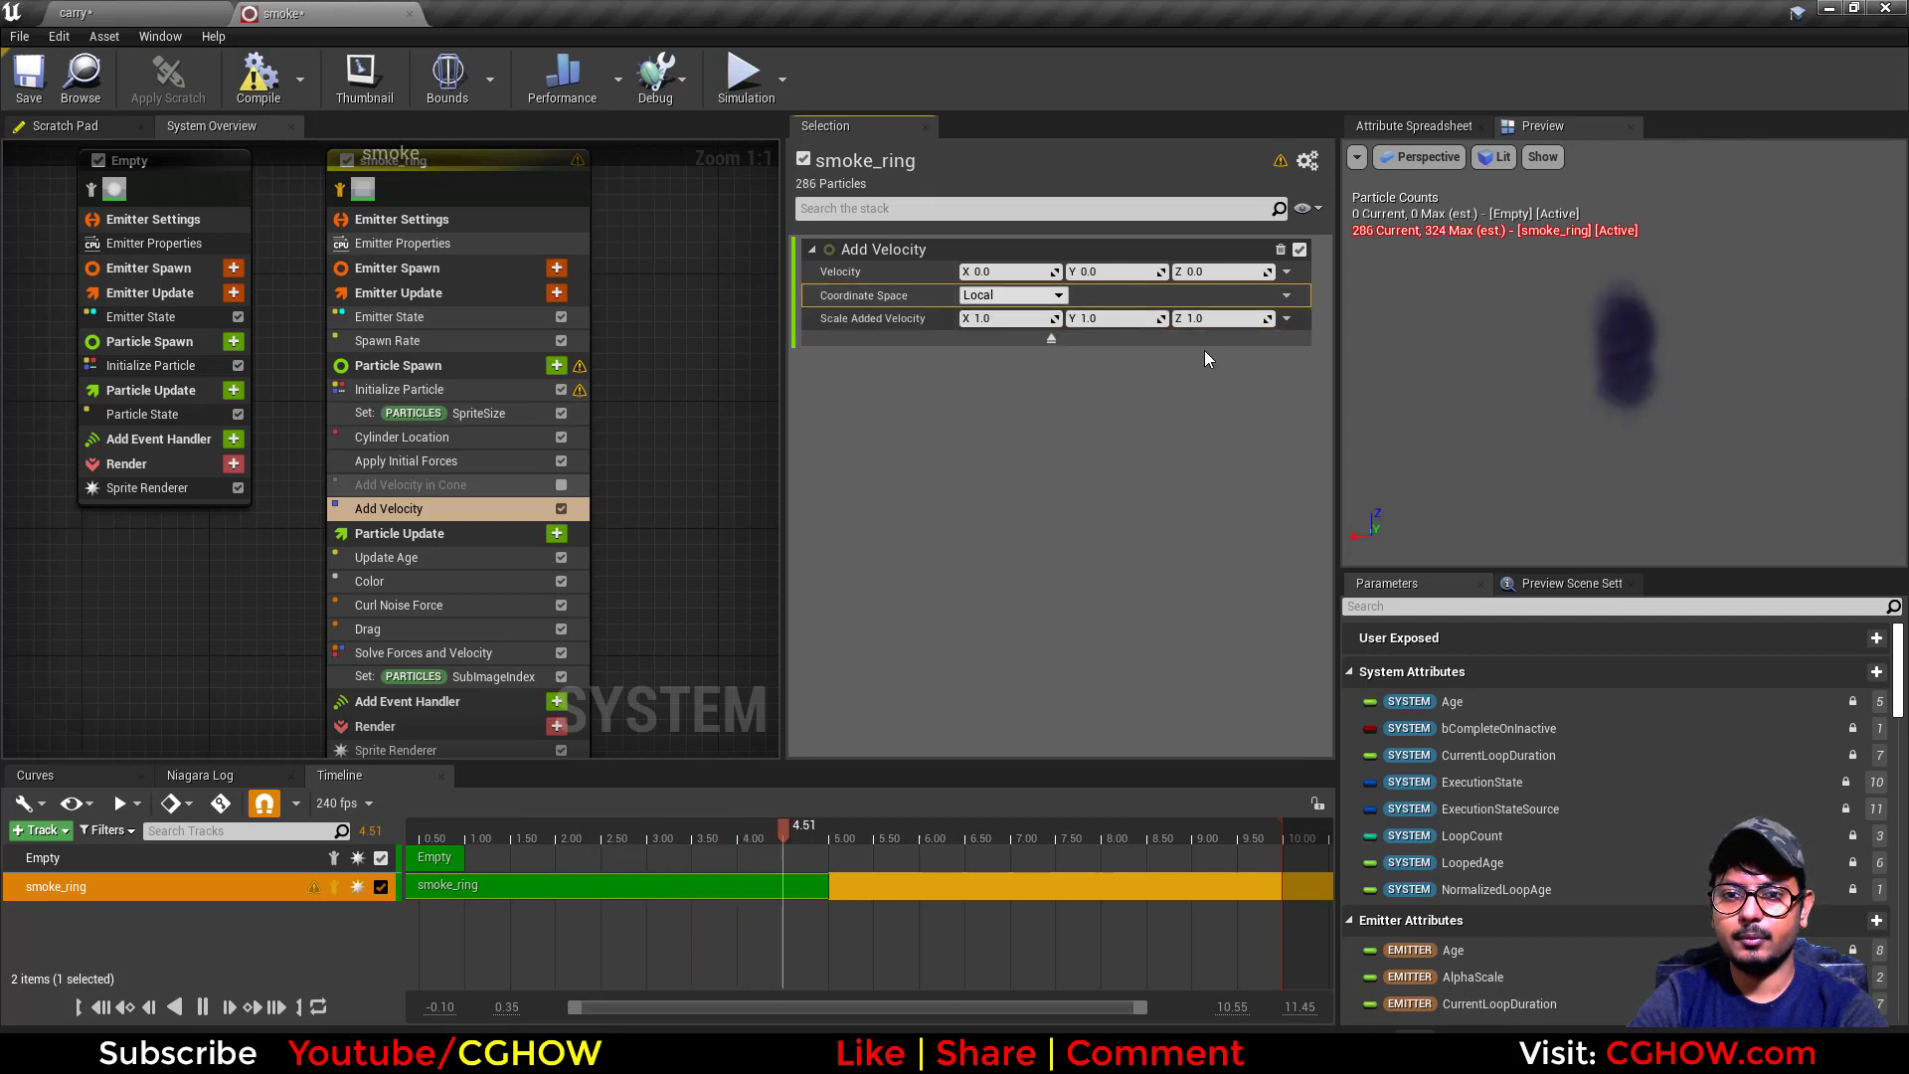
Try driving Add Velocity's Scale Added Velocity with a Make Vector dynamic input.
{"action": "left_click", "coordinate": [1287, 319]}
{"action": "type", "text": "make"}
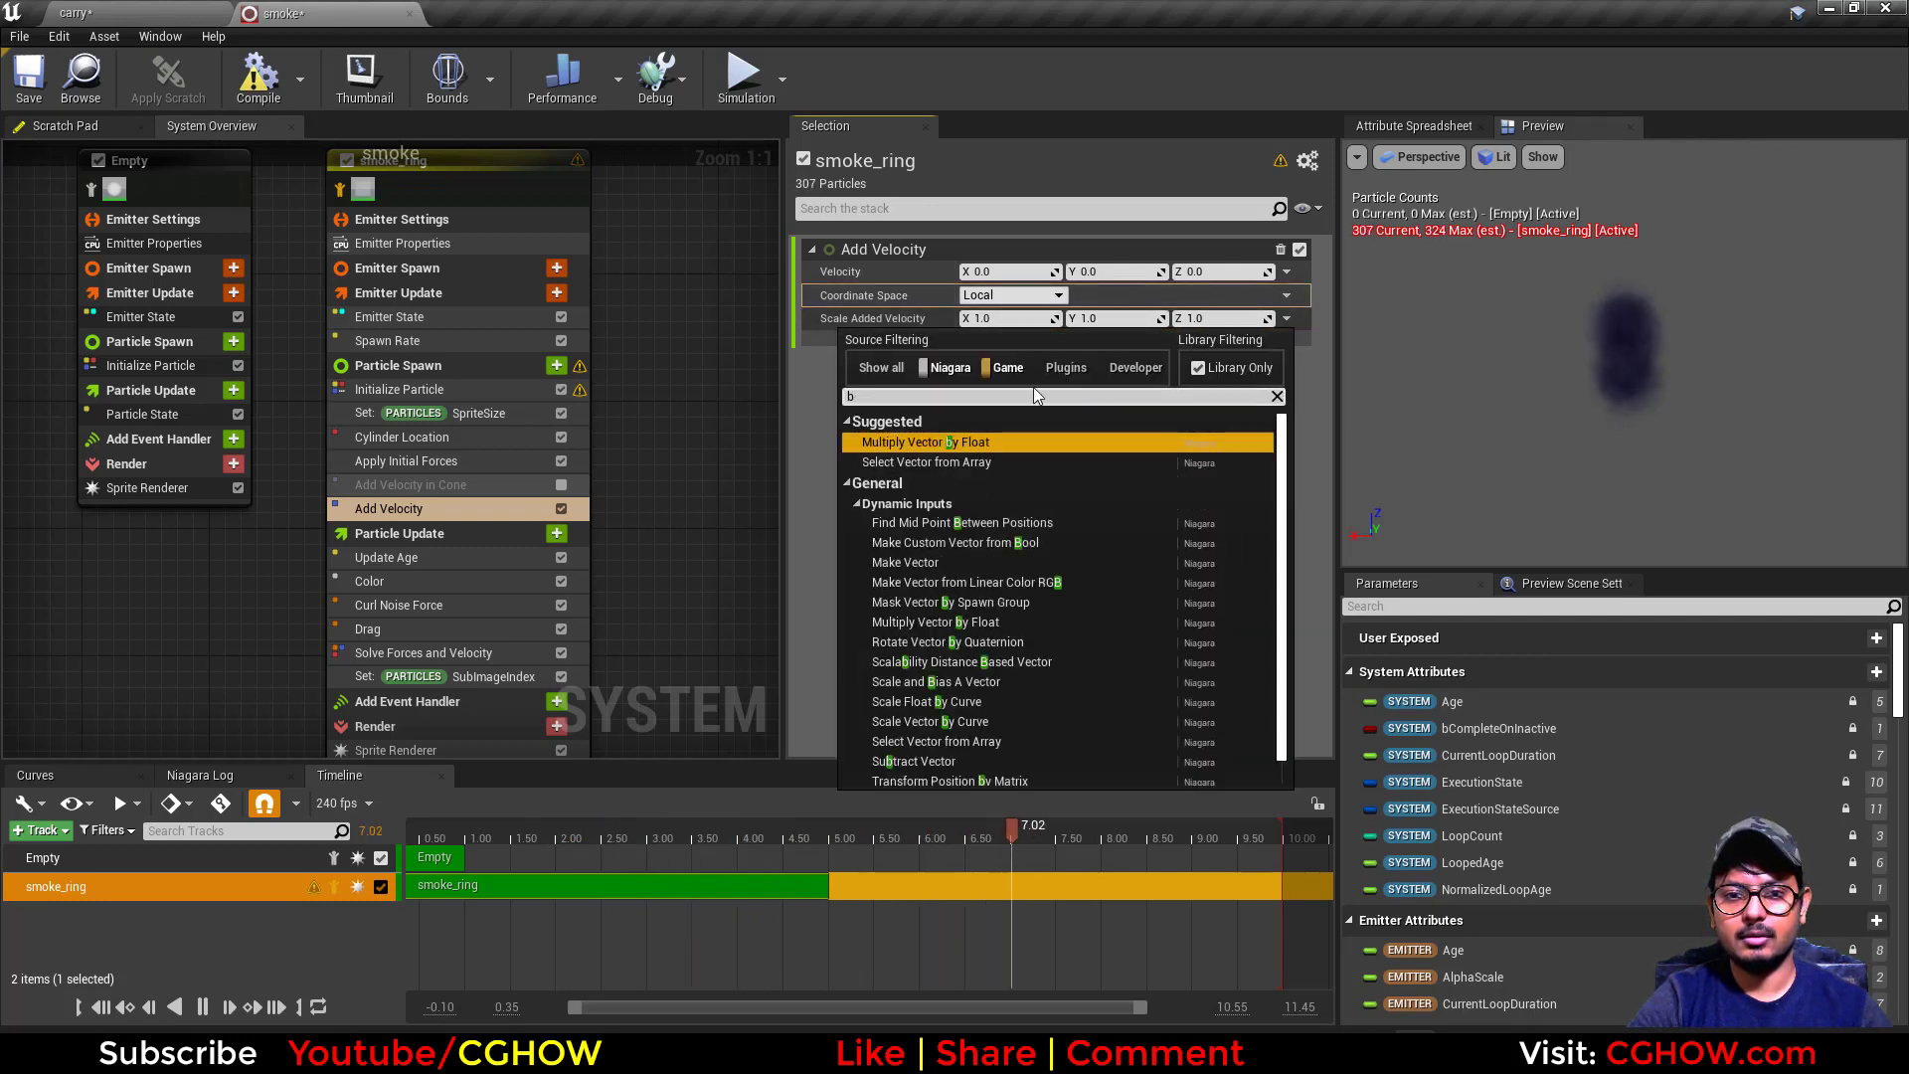
{"action": "left_click", "coordinate": [883, 435]}
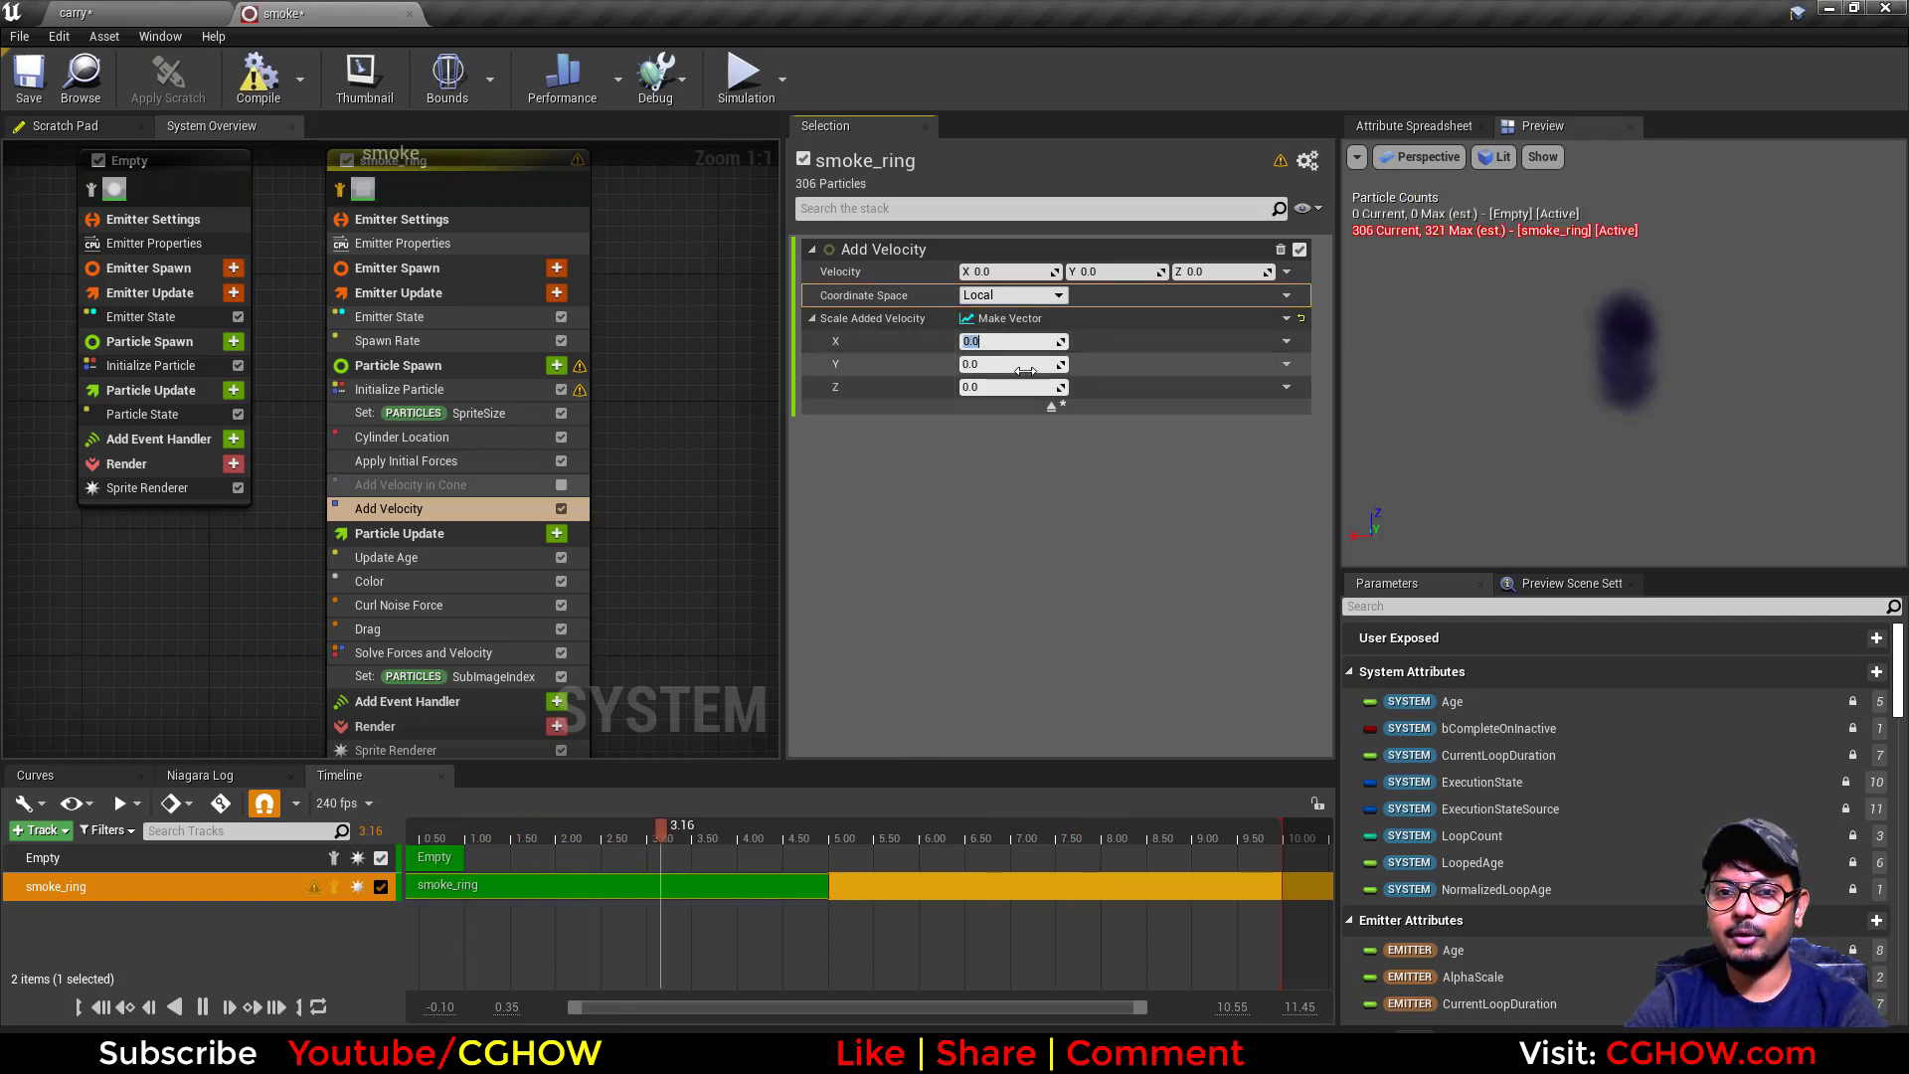
Delete the Add Velocity module from smoke_ring and re-enable Add Velocity in Cone.
{"action": "left_click", "coordinate": [485, 509]}
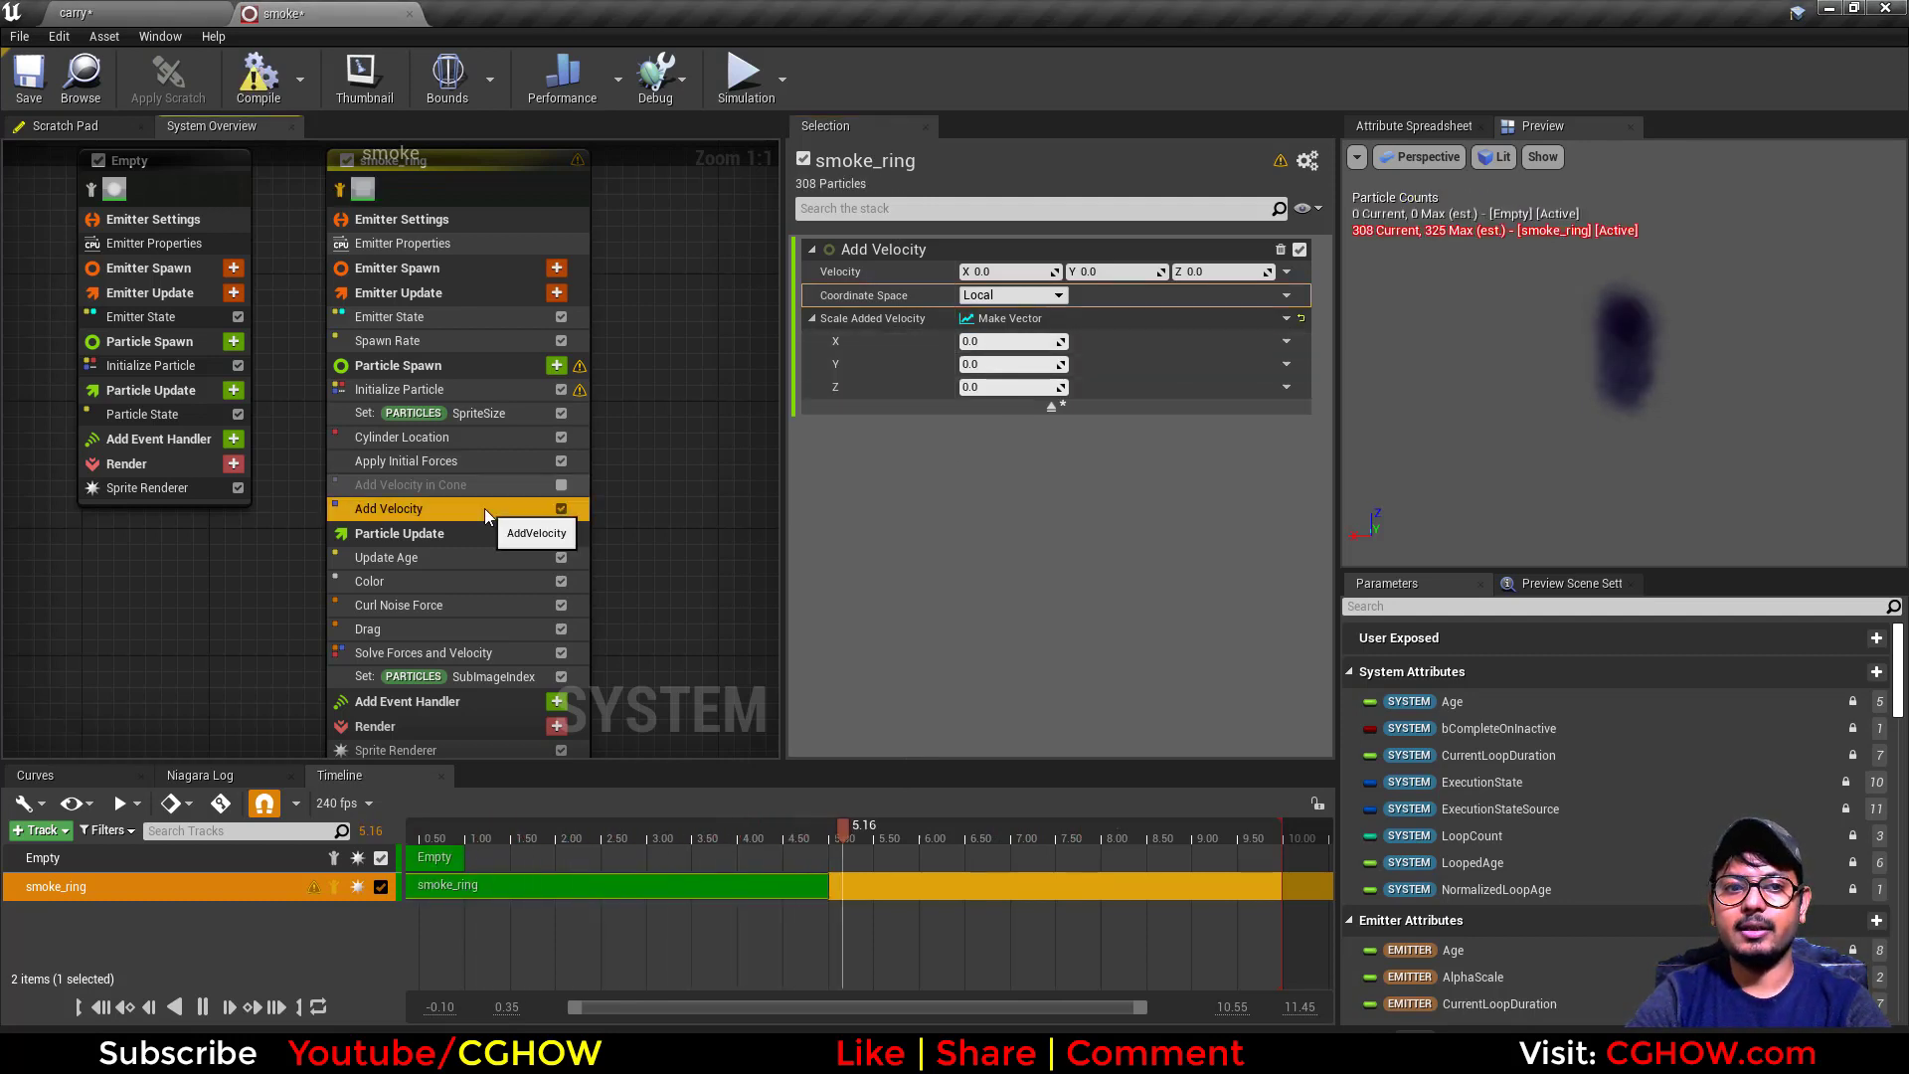
{"action": "key", "text": "Delete"}
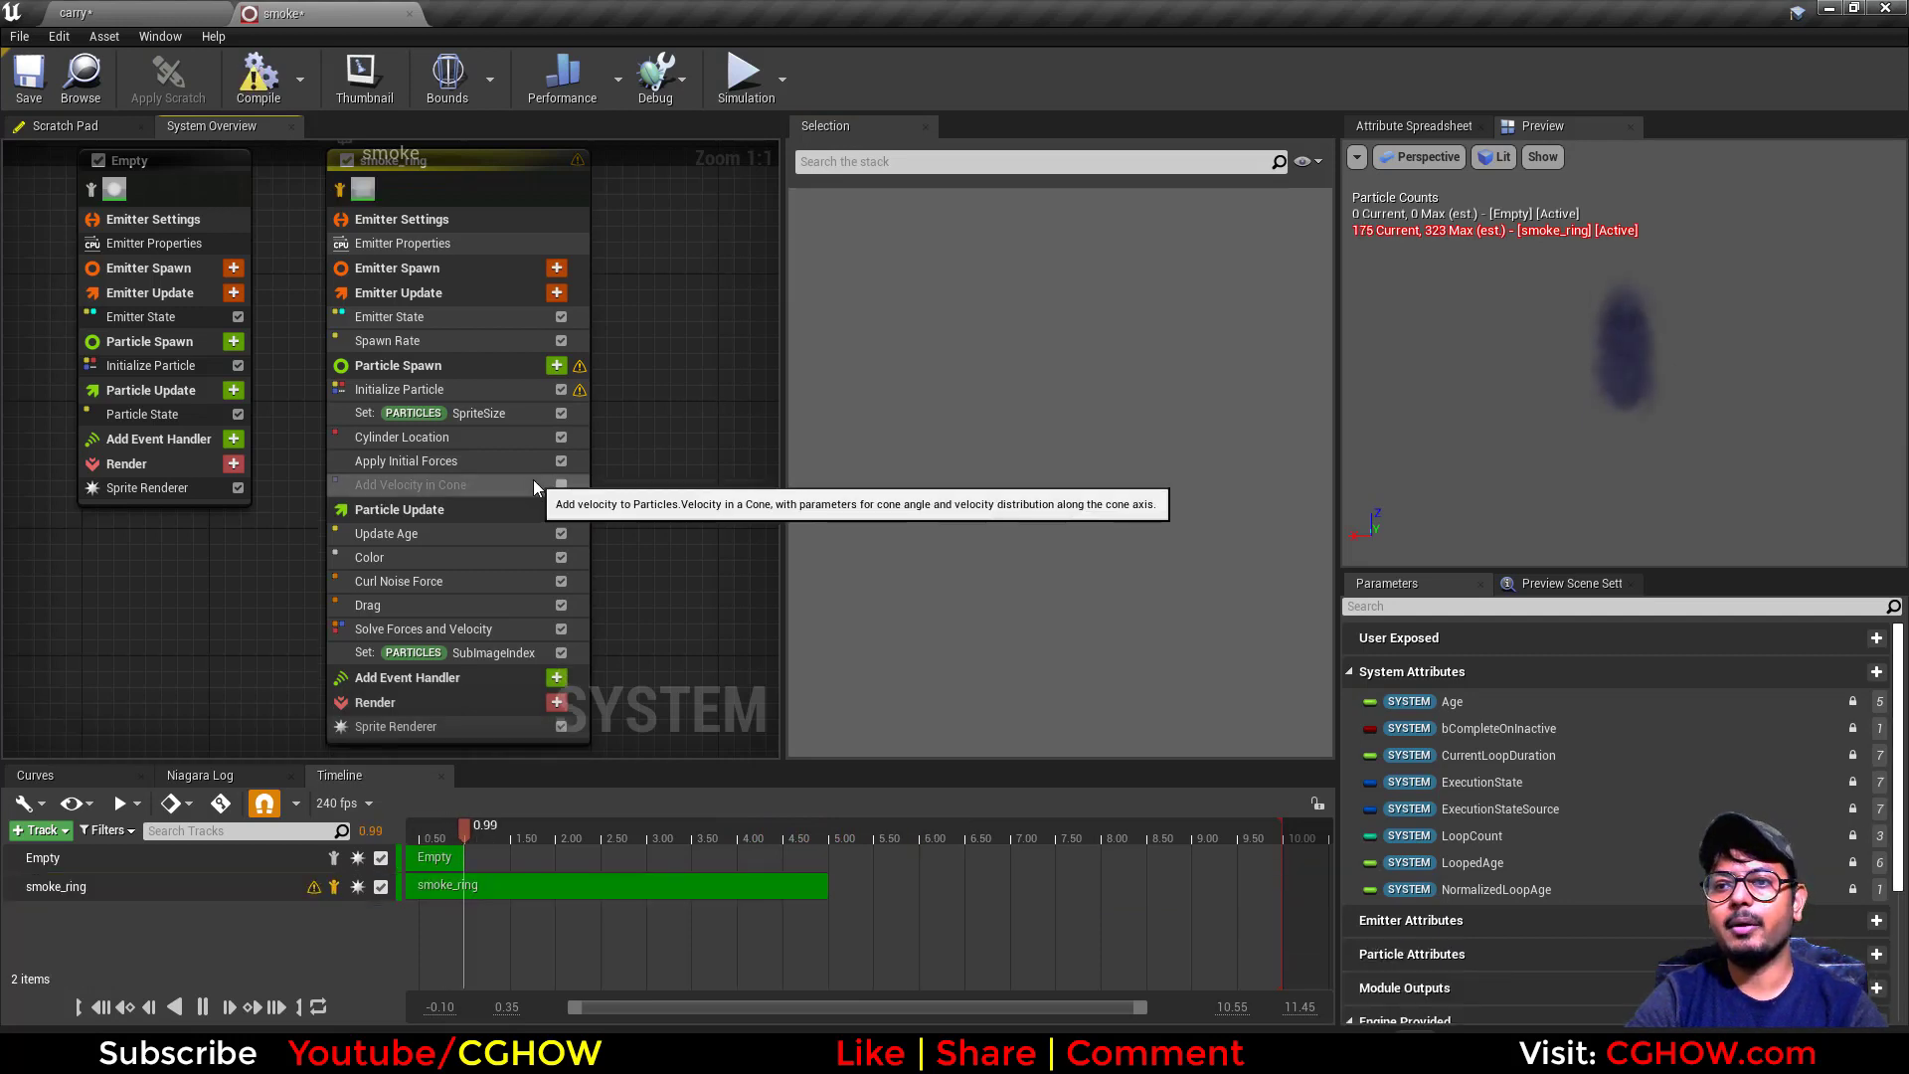
{"action": "left_click", "coordinate": [494, 483]}
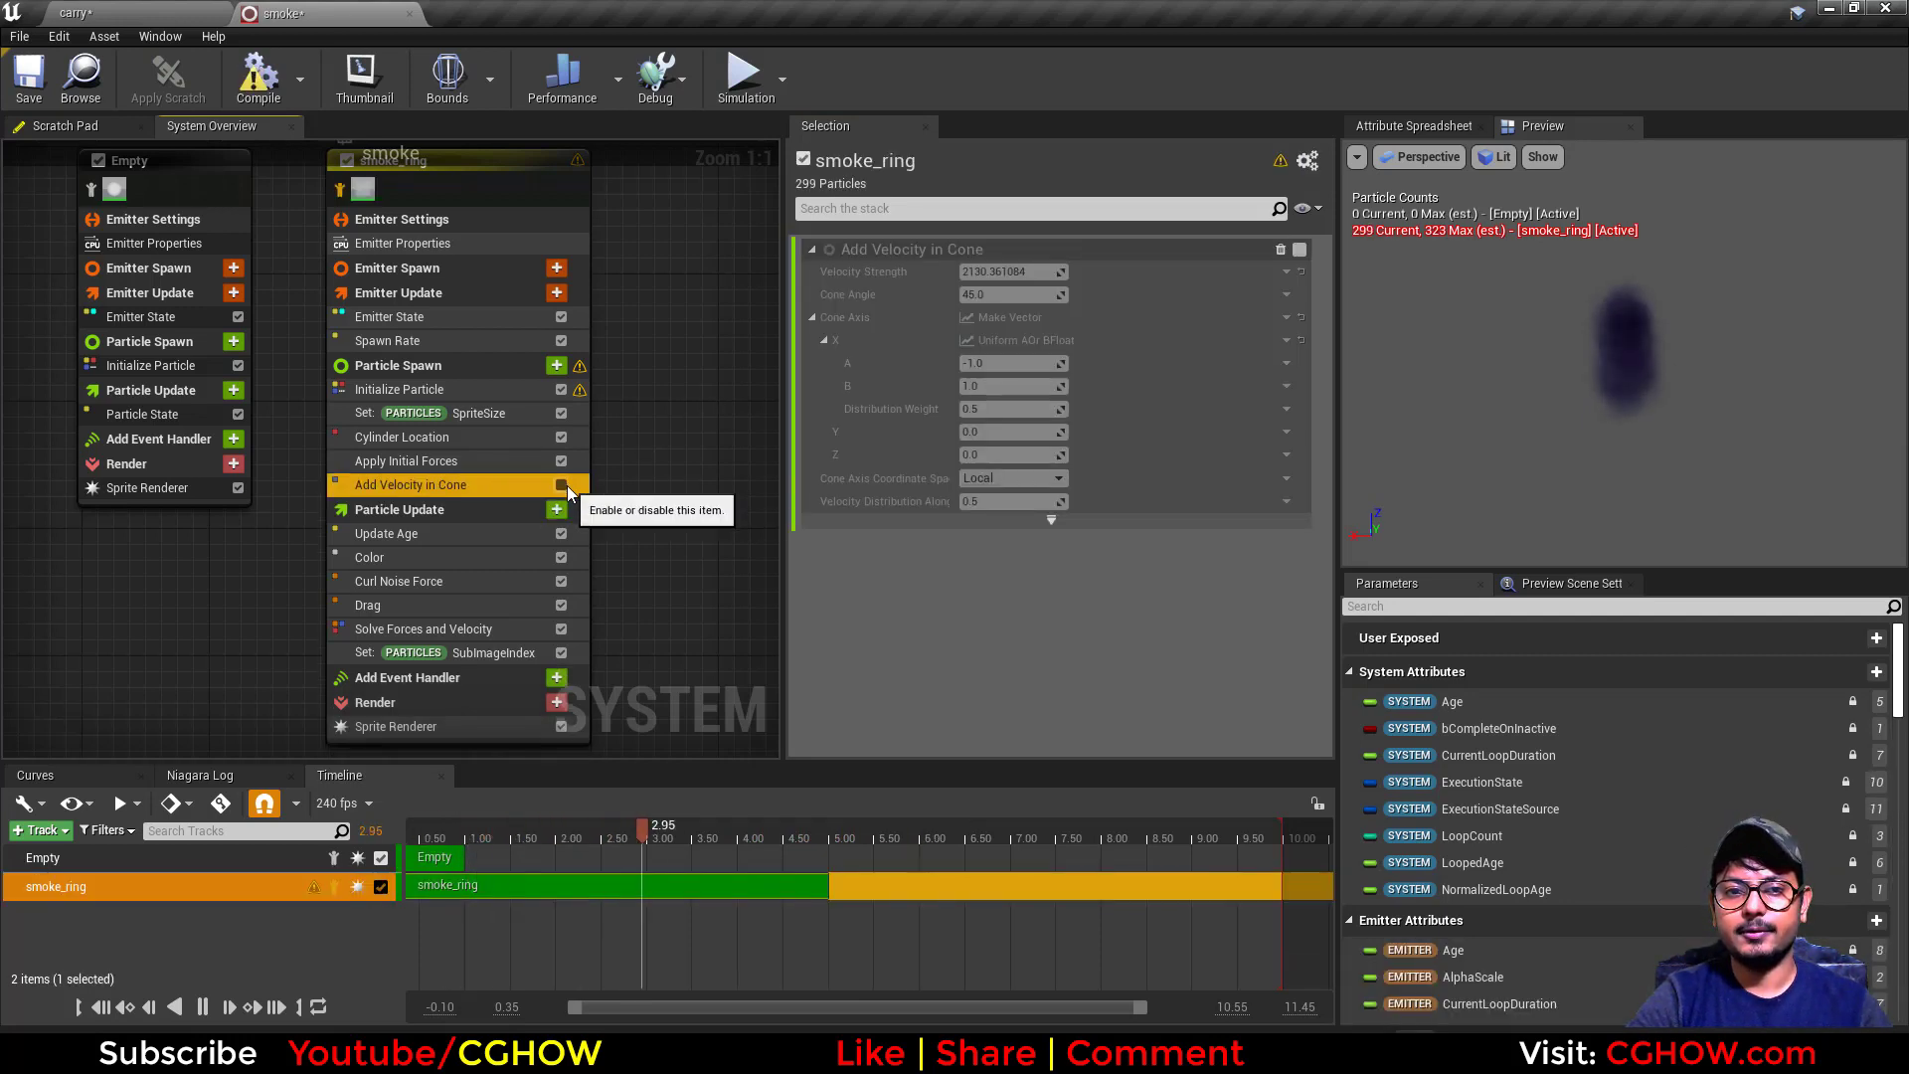
{"action": "left_click", "coordinate": [562, 485]}
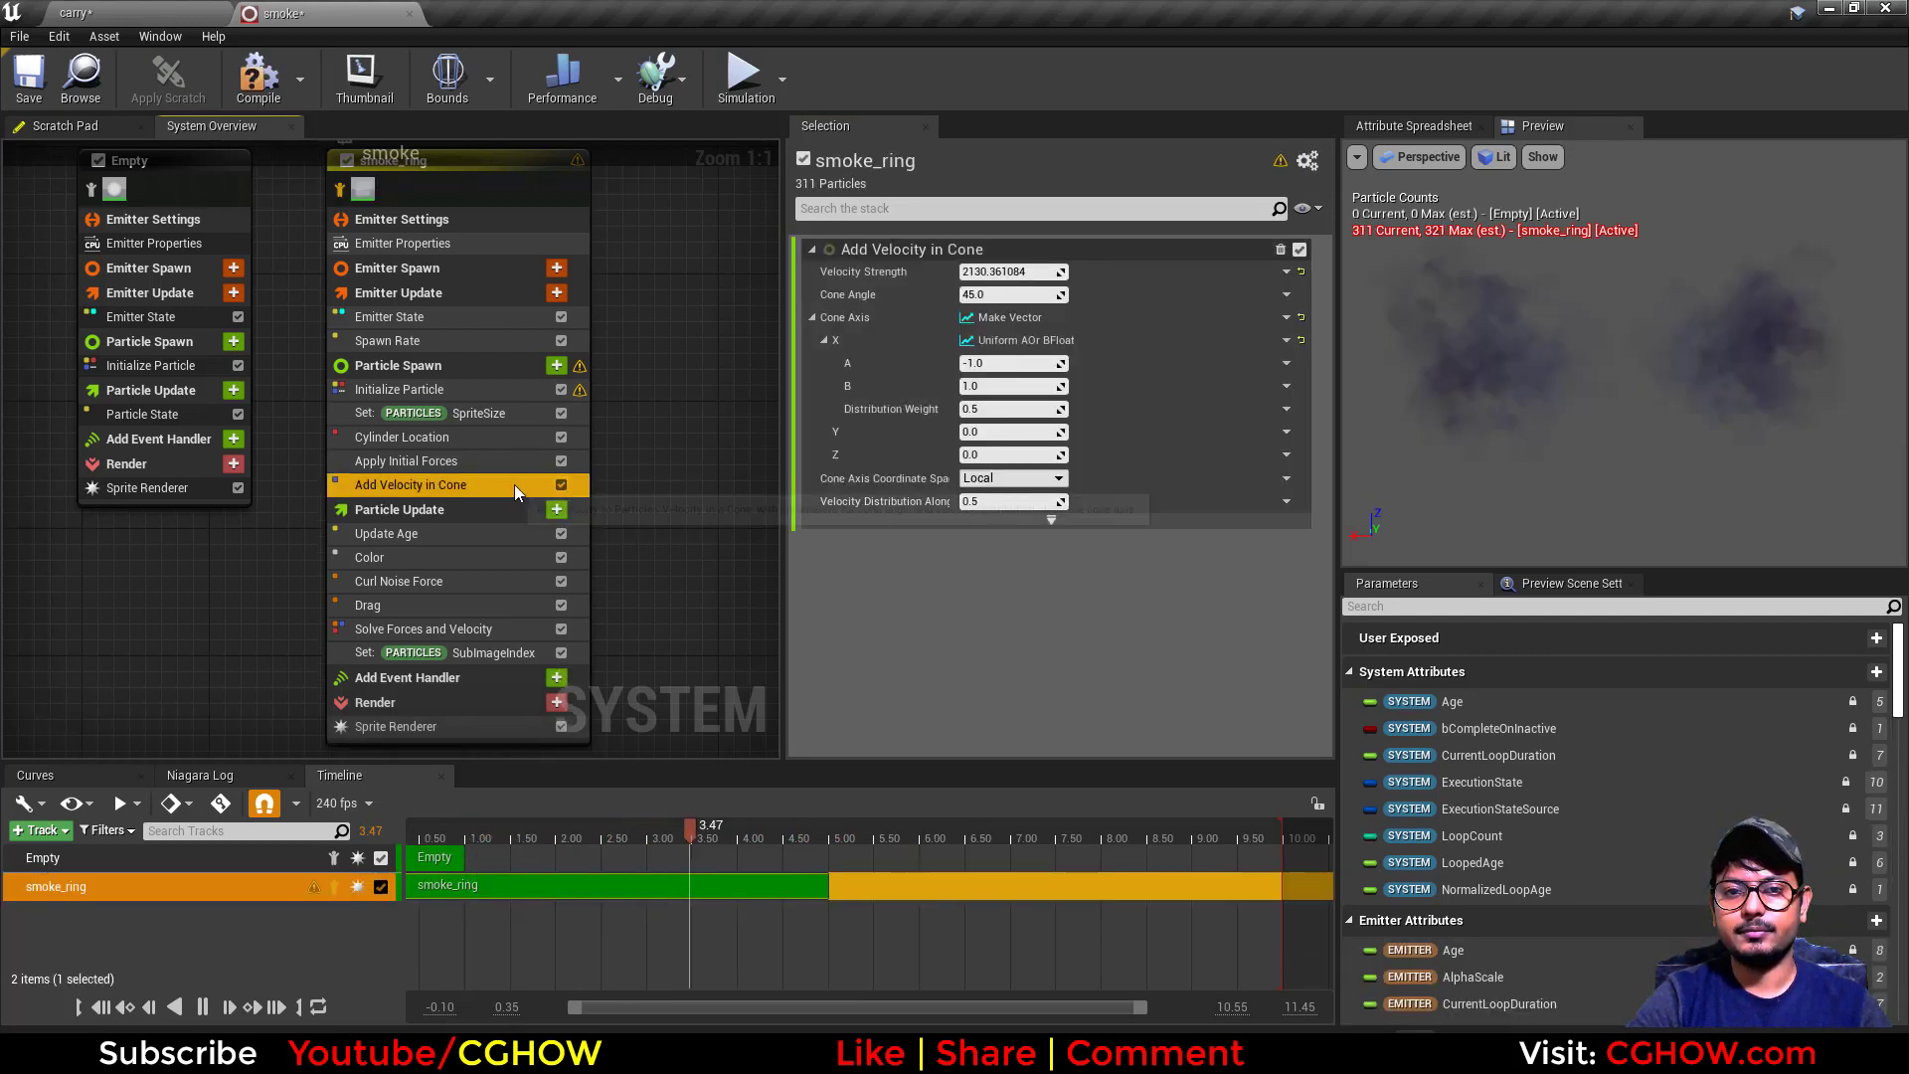
Test the cone axis X Distribution Weight at 0 and 1, and return it to 0.5.
{"action": "left_click", "coordinate": [999, 406]}
{"action": "type", "text": "0"}
{"action": "key", "text": "Return"}
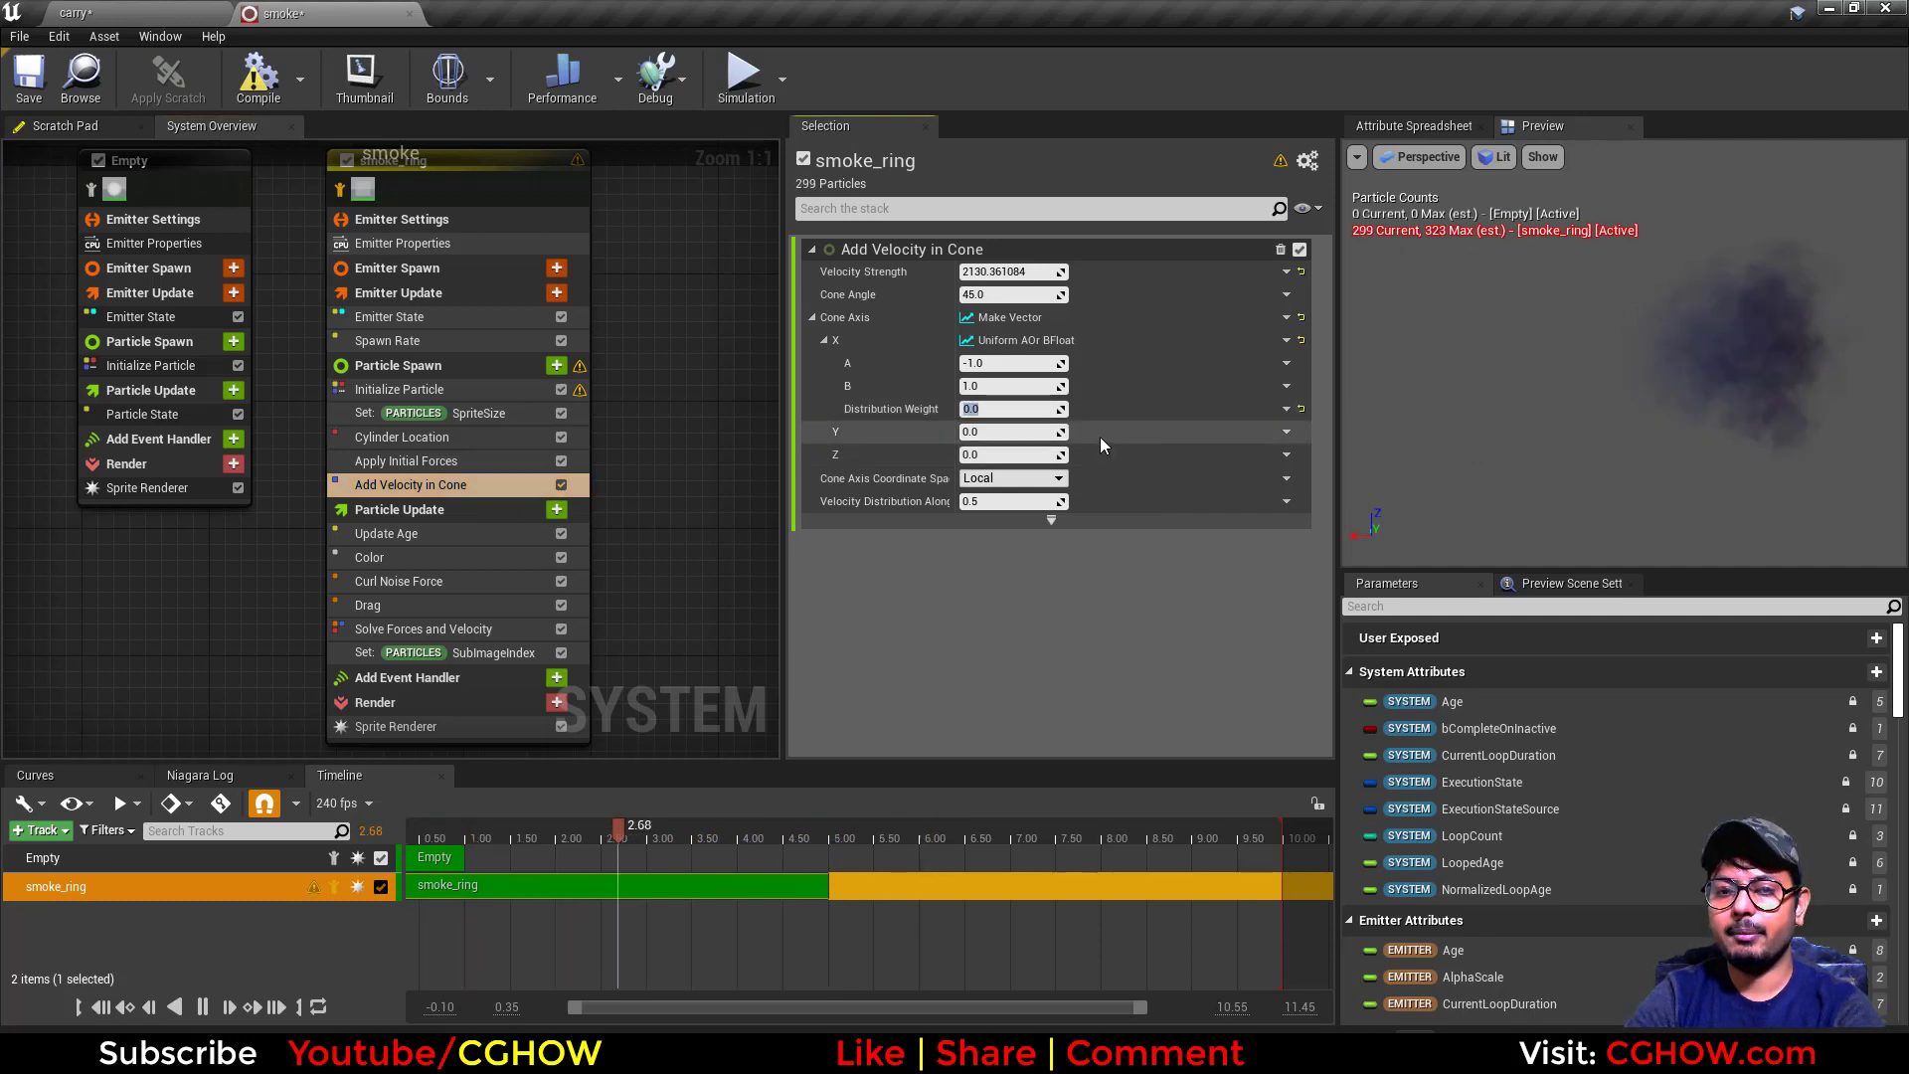
{"action": "type", "text": "1"}
{"action": "key", "text": "Return"}
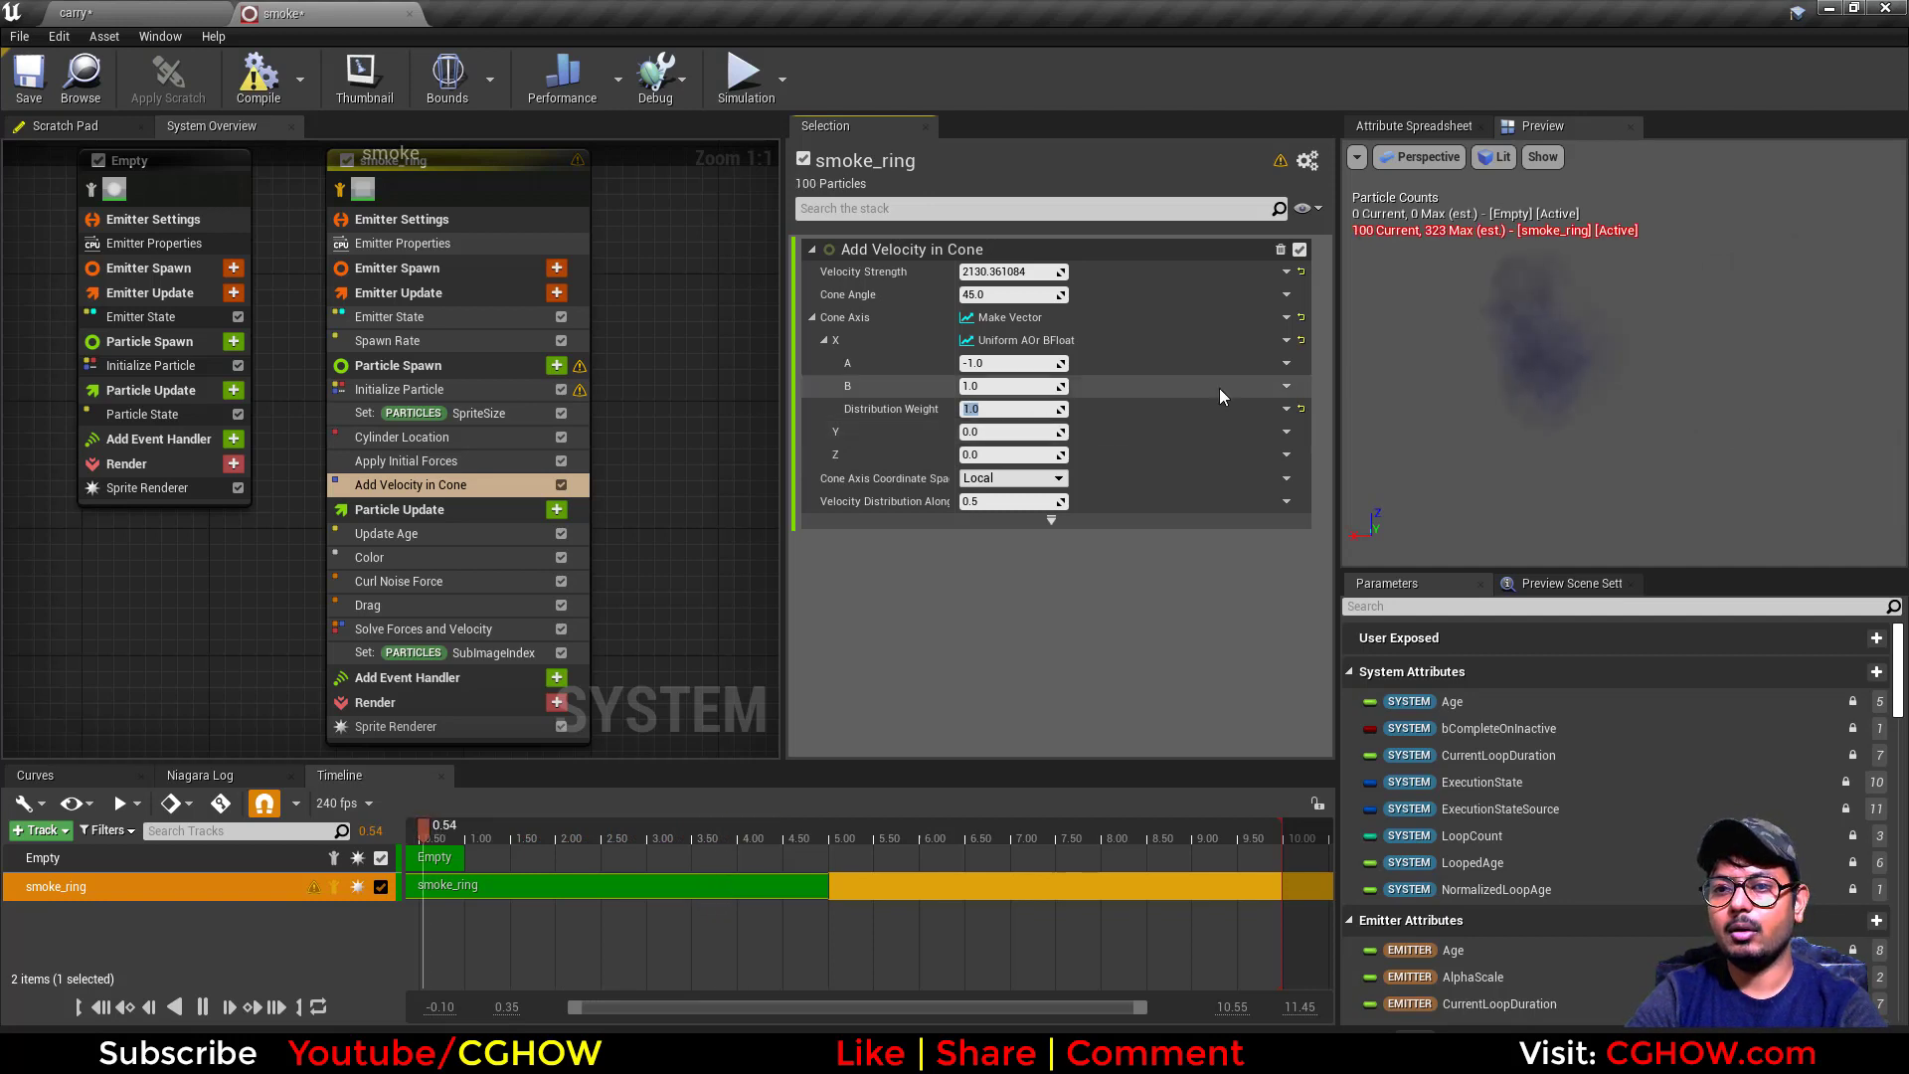
{"action": "left_click", "coordinate": [987, 364]}
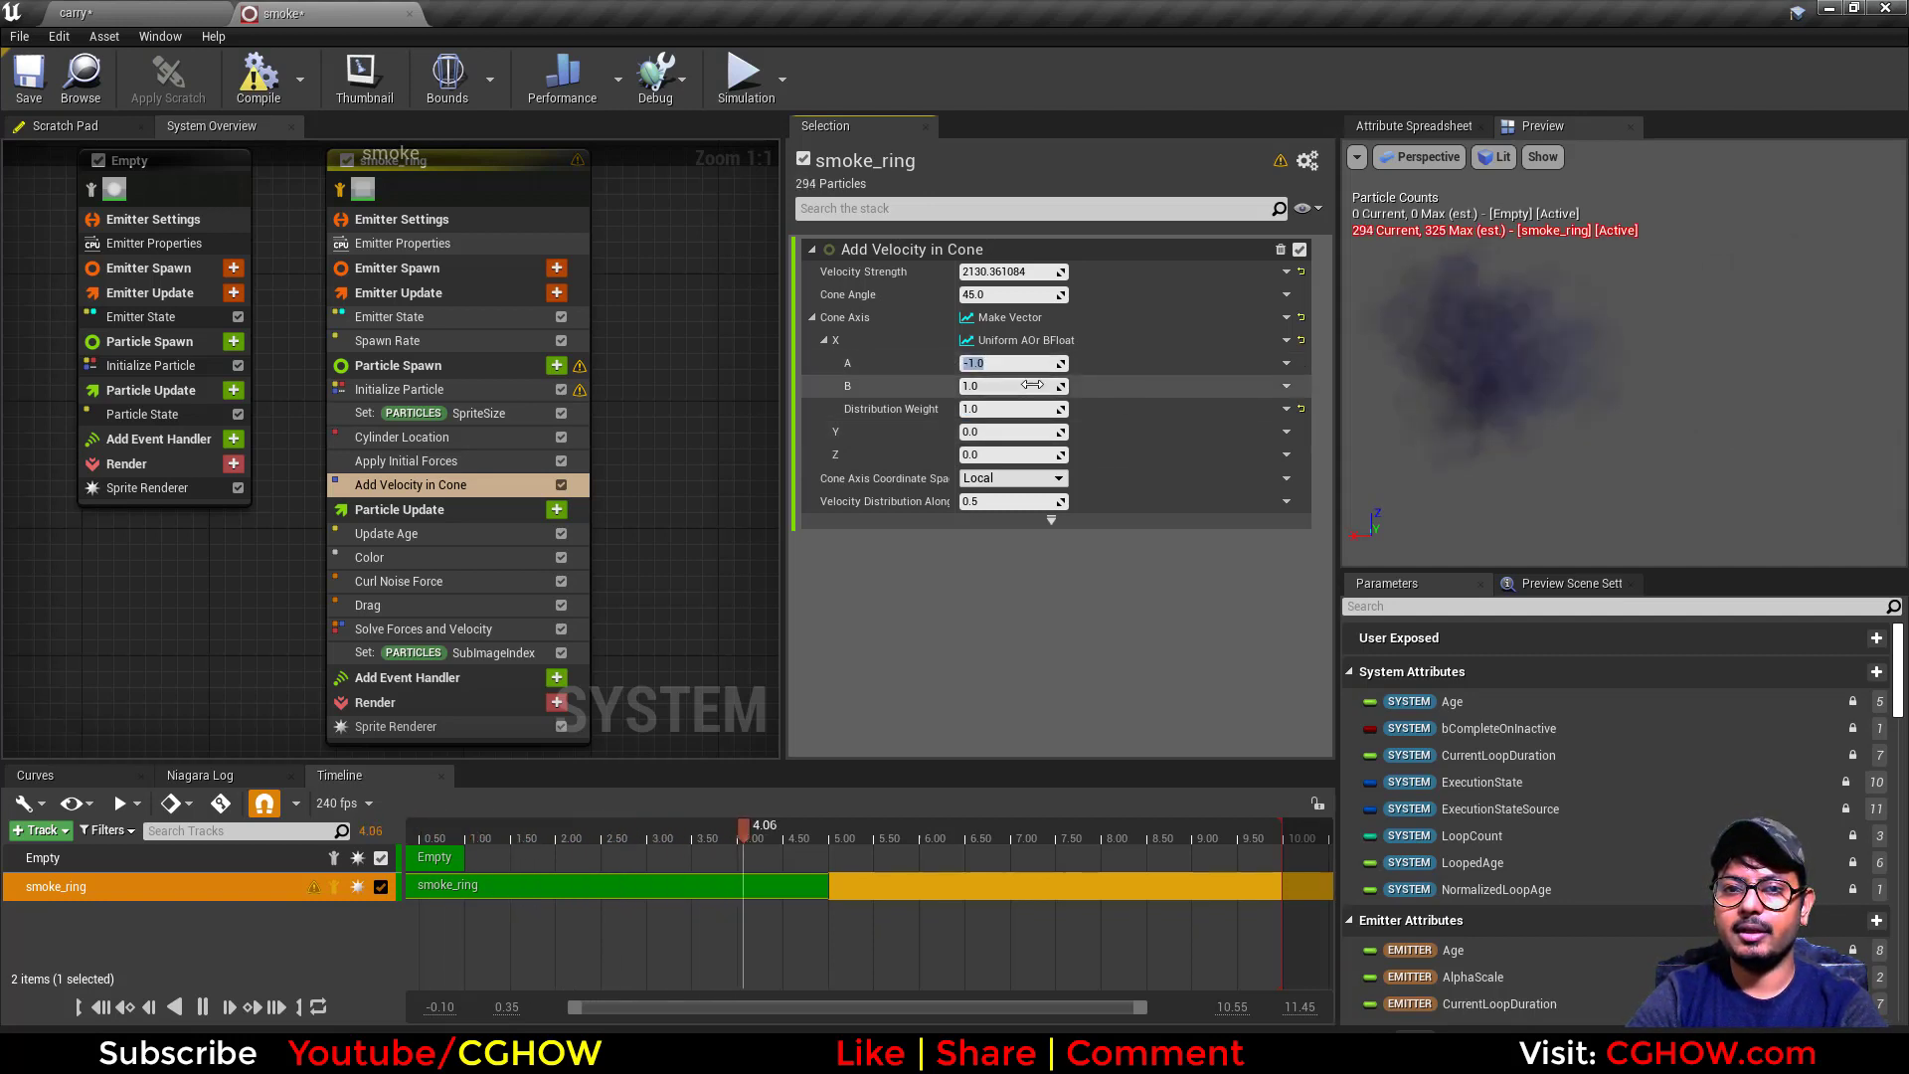
{"action": "left_click", "coordinate": [985, 386]}
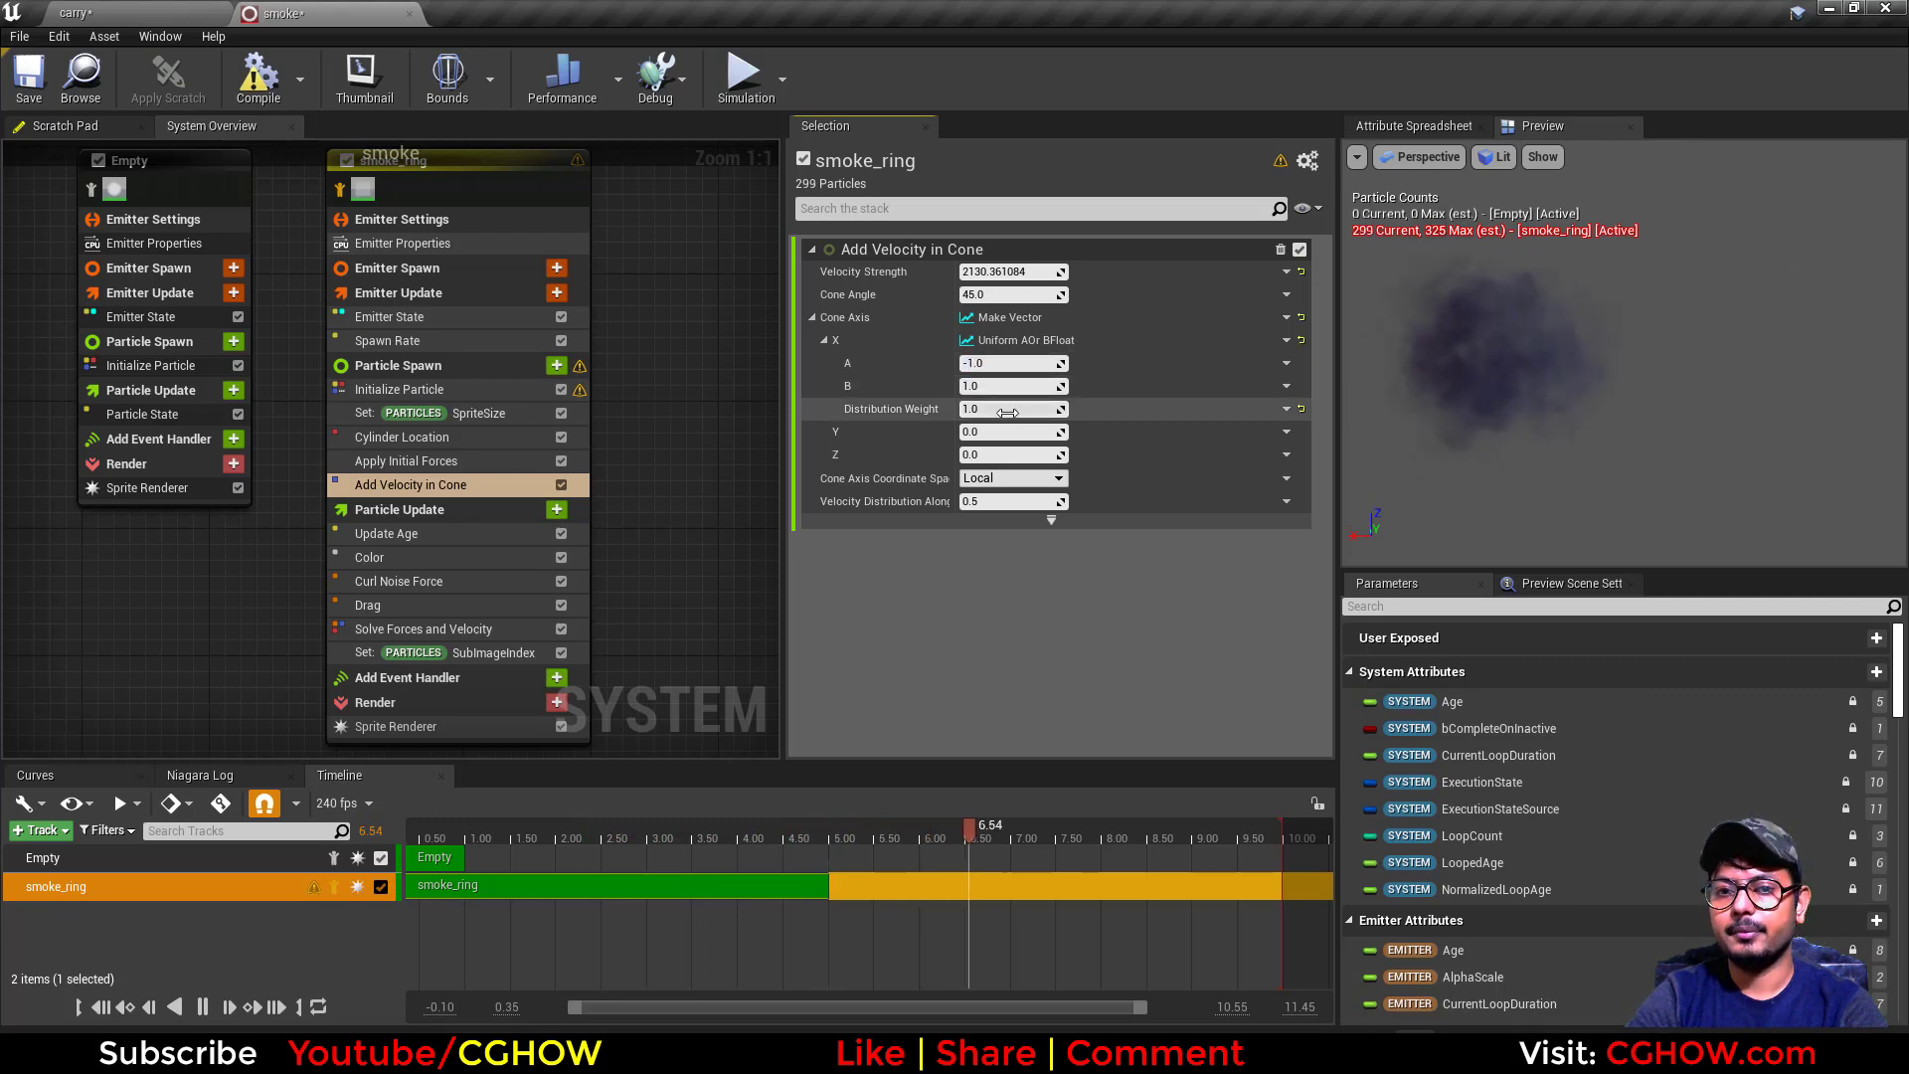
{"action": "key", "text": "Return"}
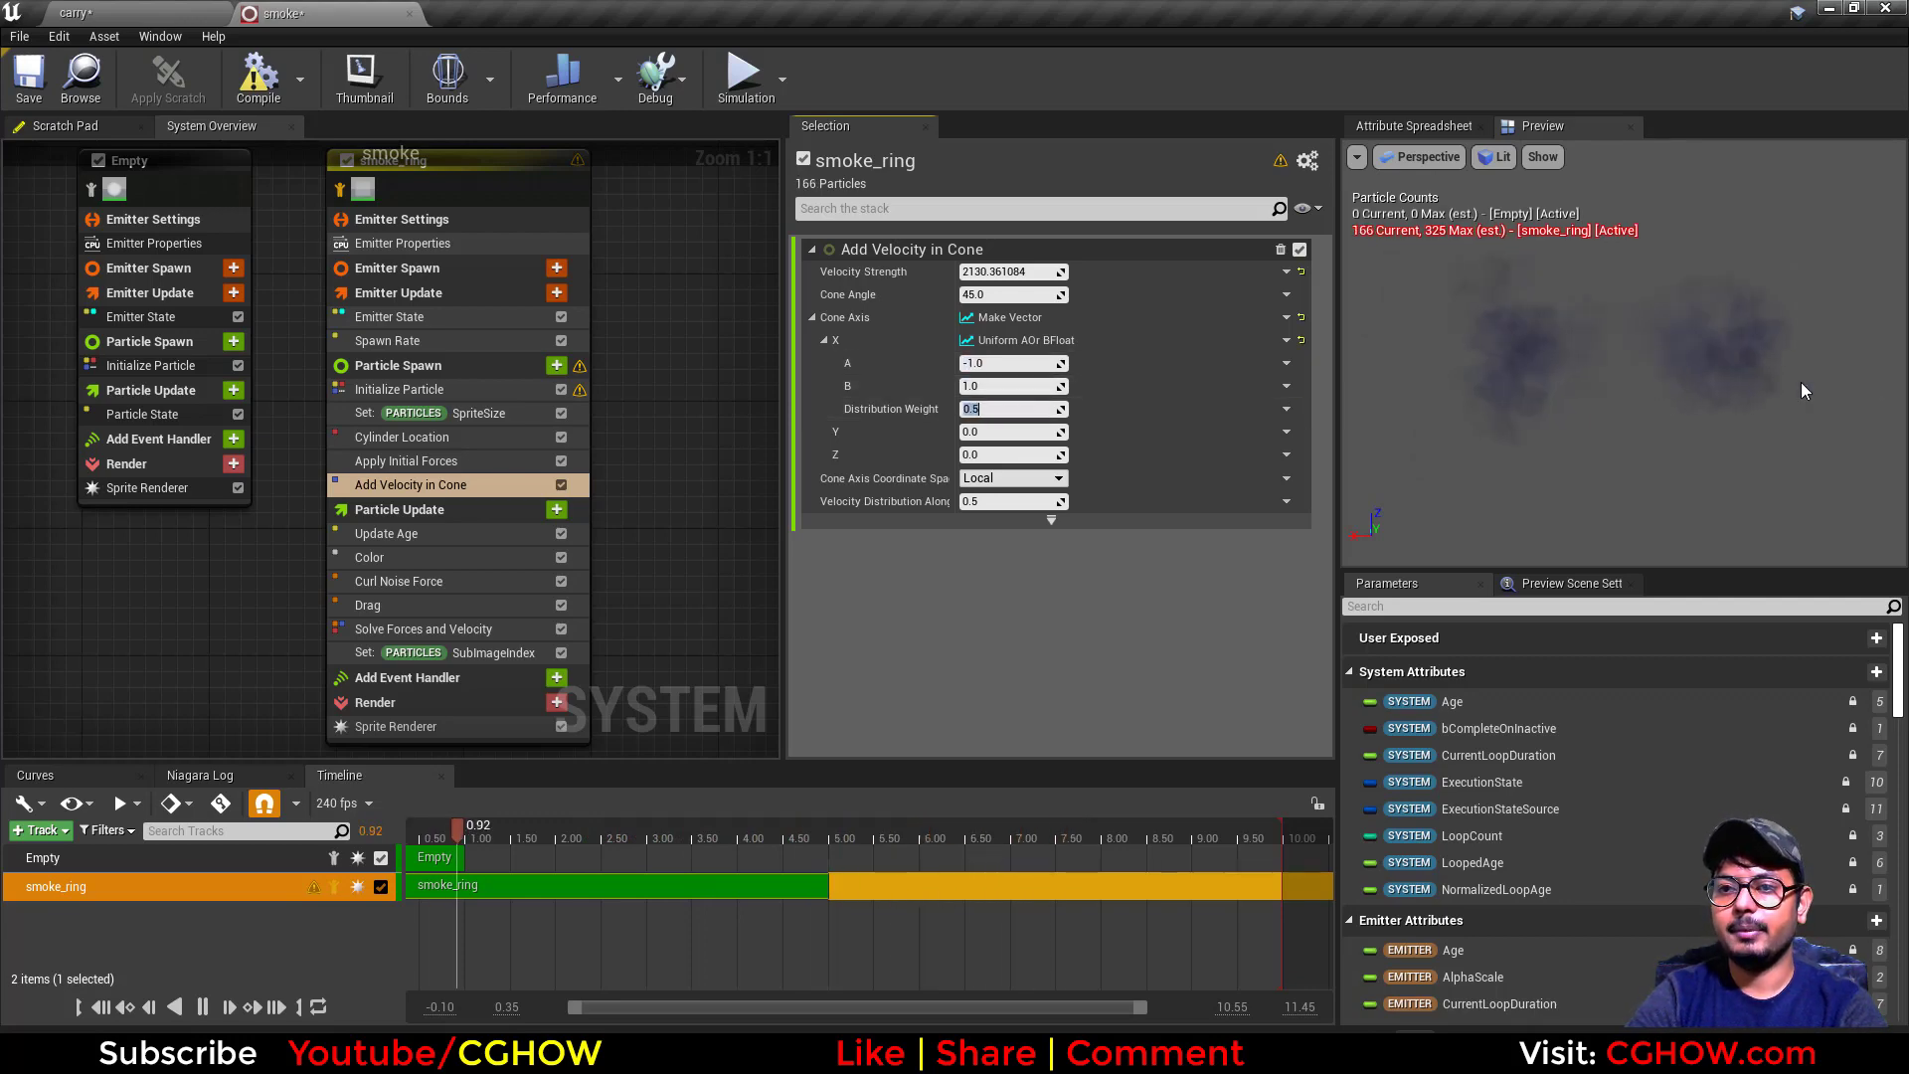
Review the settings of smoke_ring's Color, Drag and Curl Noise Force modules.
{"action": "right_click_drag", "start_coordinate": [616, 494], "coordinate": [628, 405]}
{"action": "right_click_drag", "start_coordinate": [370, 509], "coordinate": [262, 488]}
{"action": "left_click", "coordinate": [304, 451]}
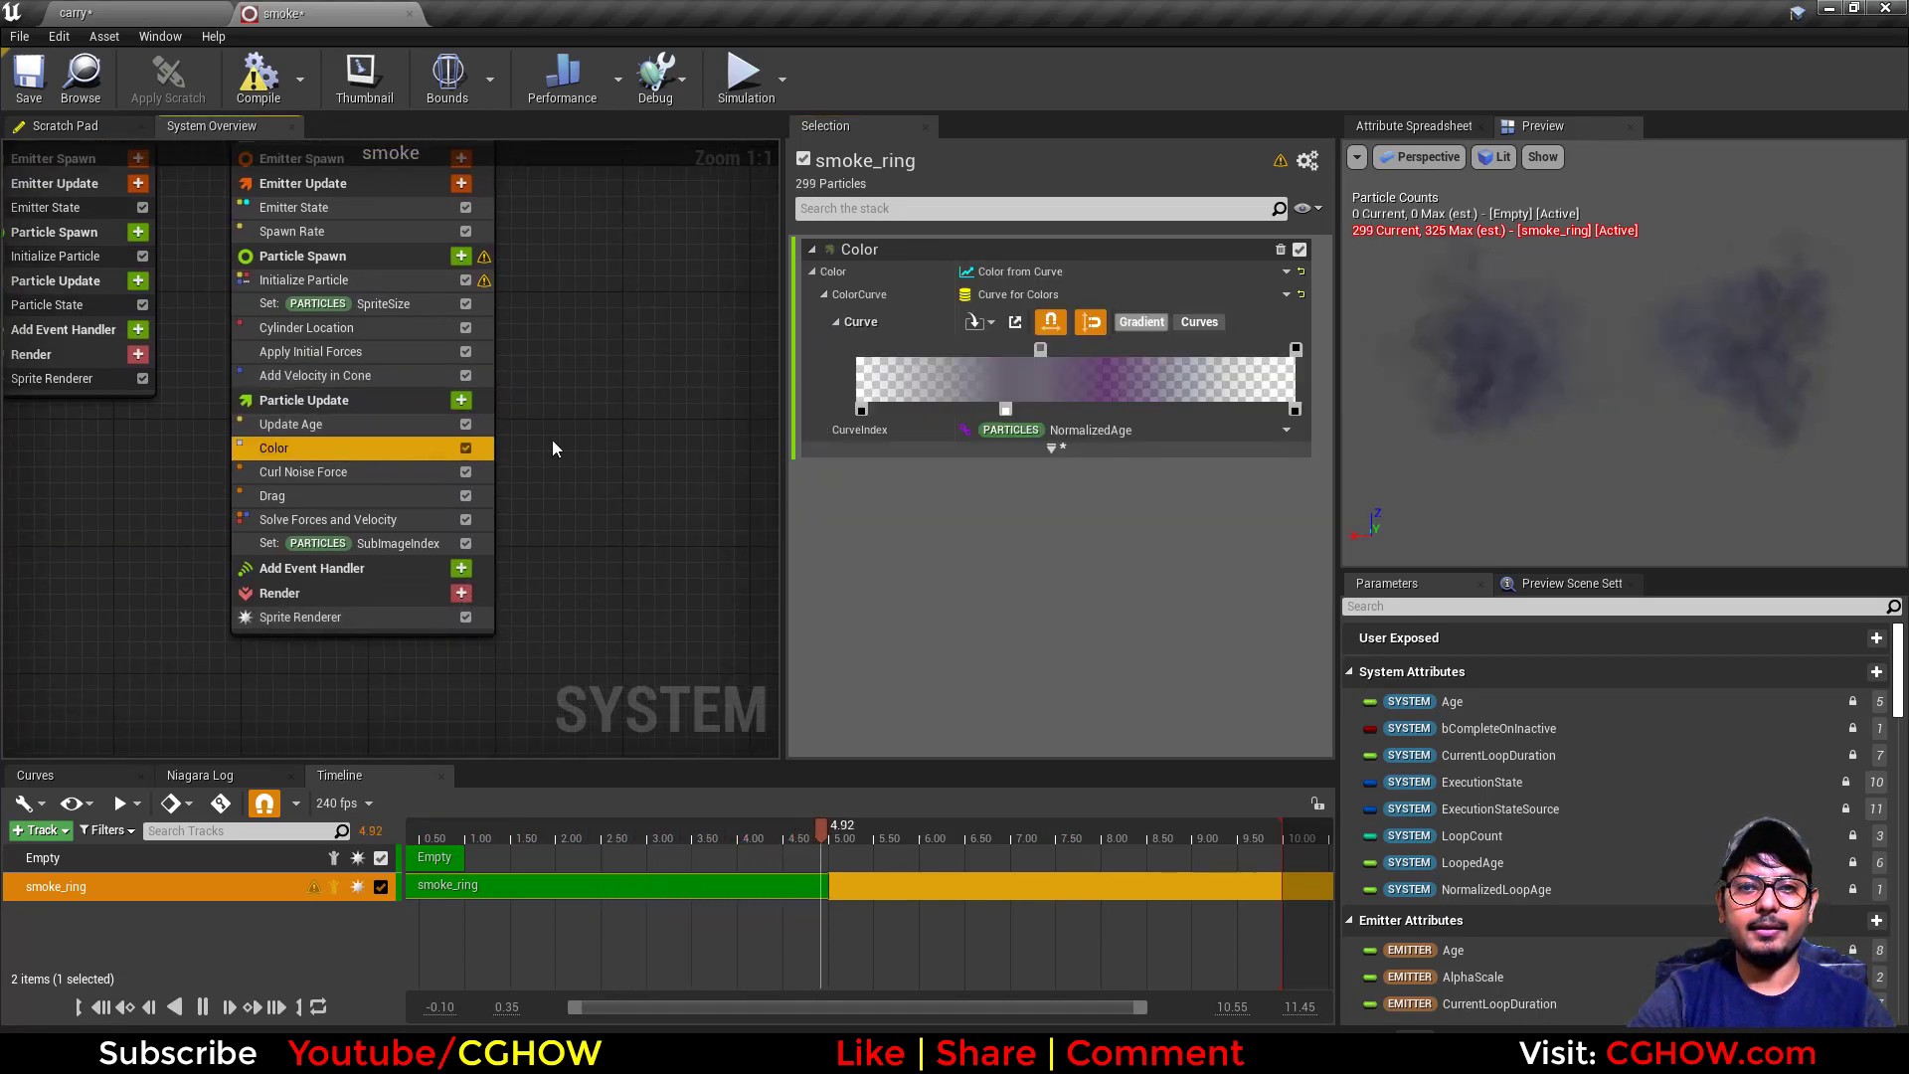
{"action": "left_click", "coordinate": [283, 495]}
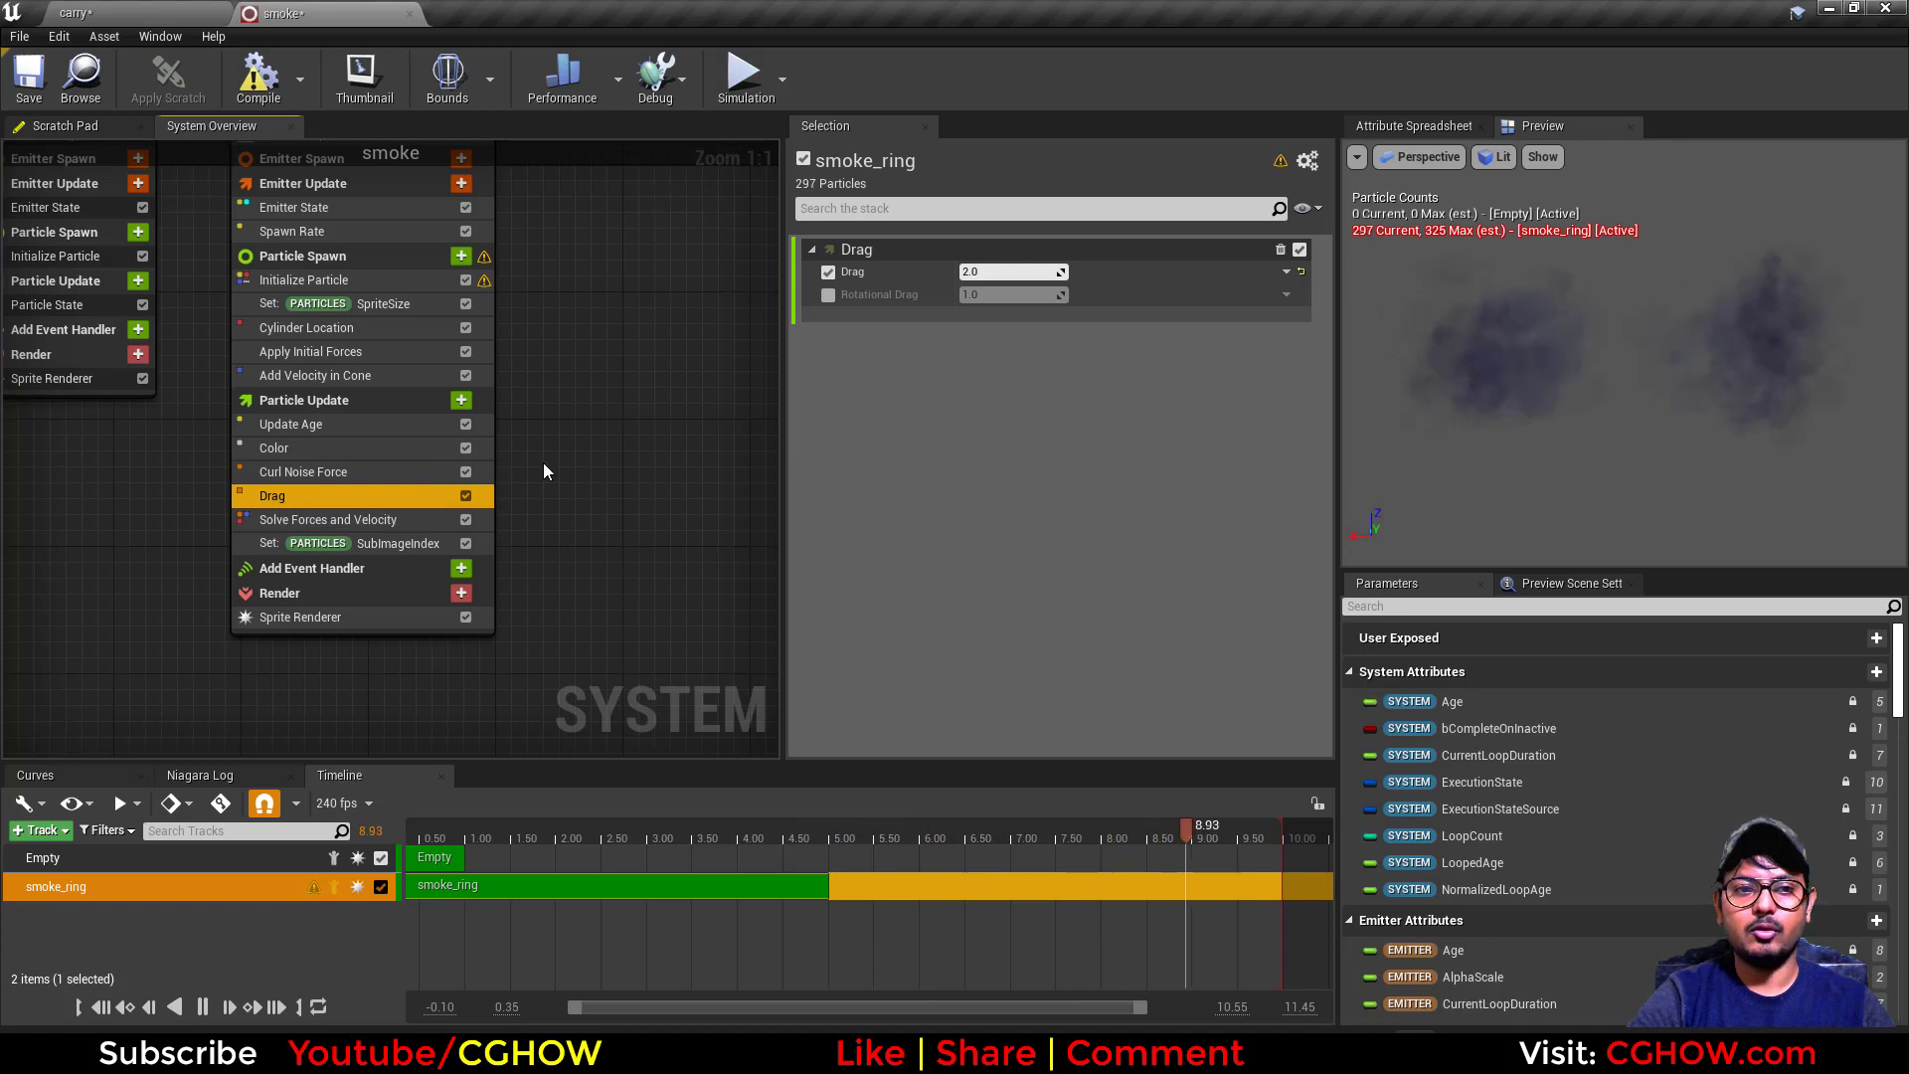
{"action": "left_click", "coordinate": [354, 465]}
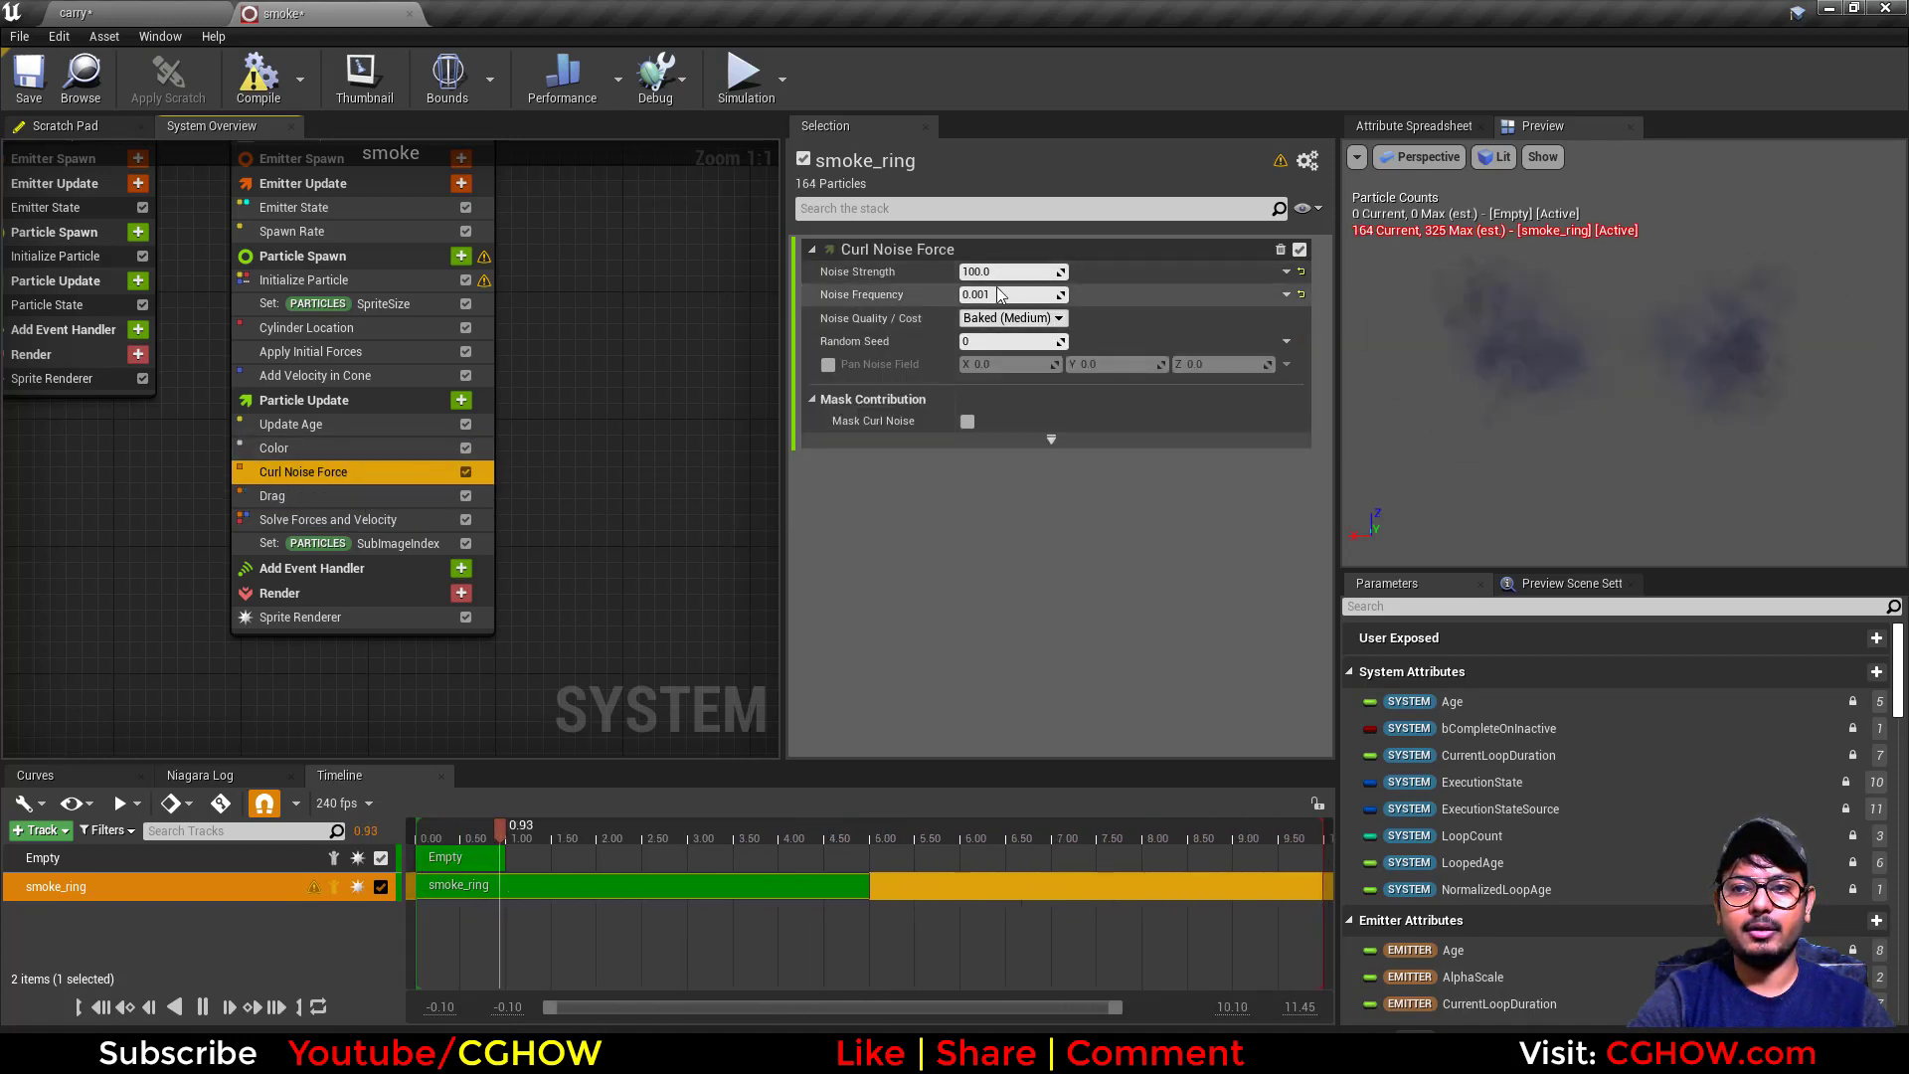
Inspect the Sprite Renderer's M_smoke_subUV1 material graph with its preview on a plane, and close the material.
{"action": "left_click", "coordinate": [433, 596]}
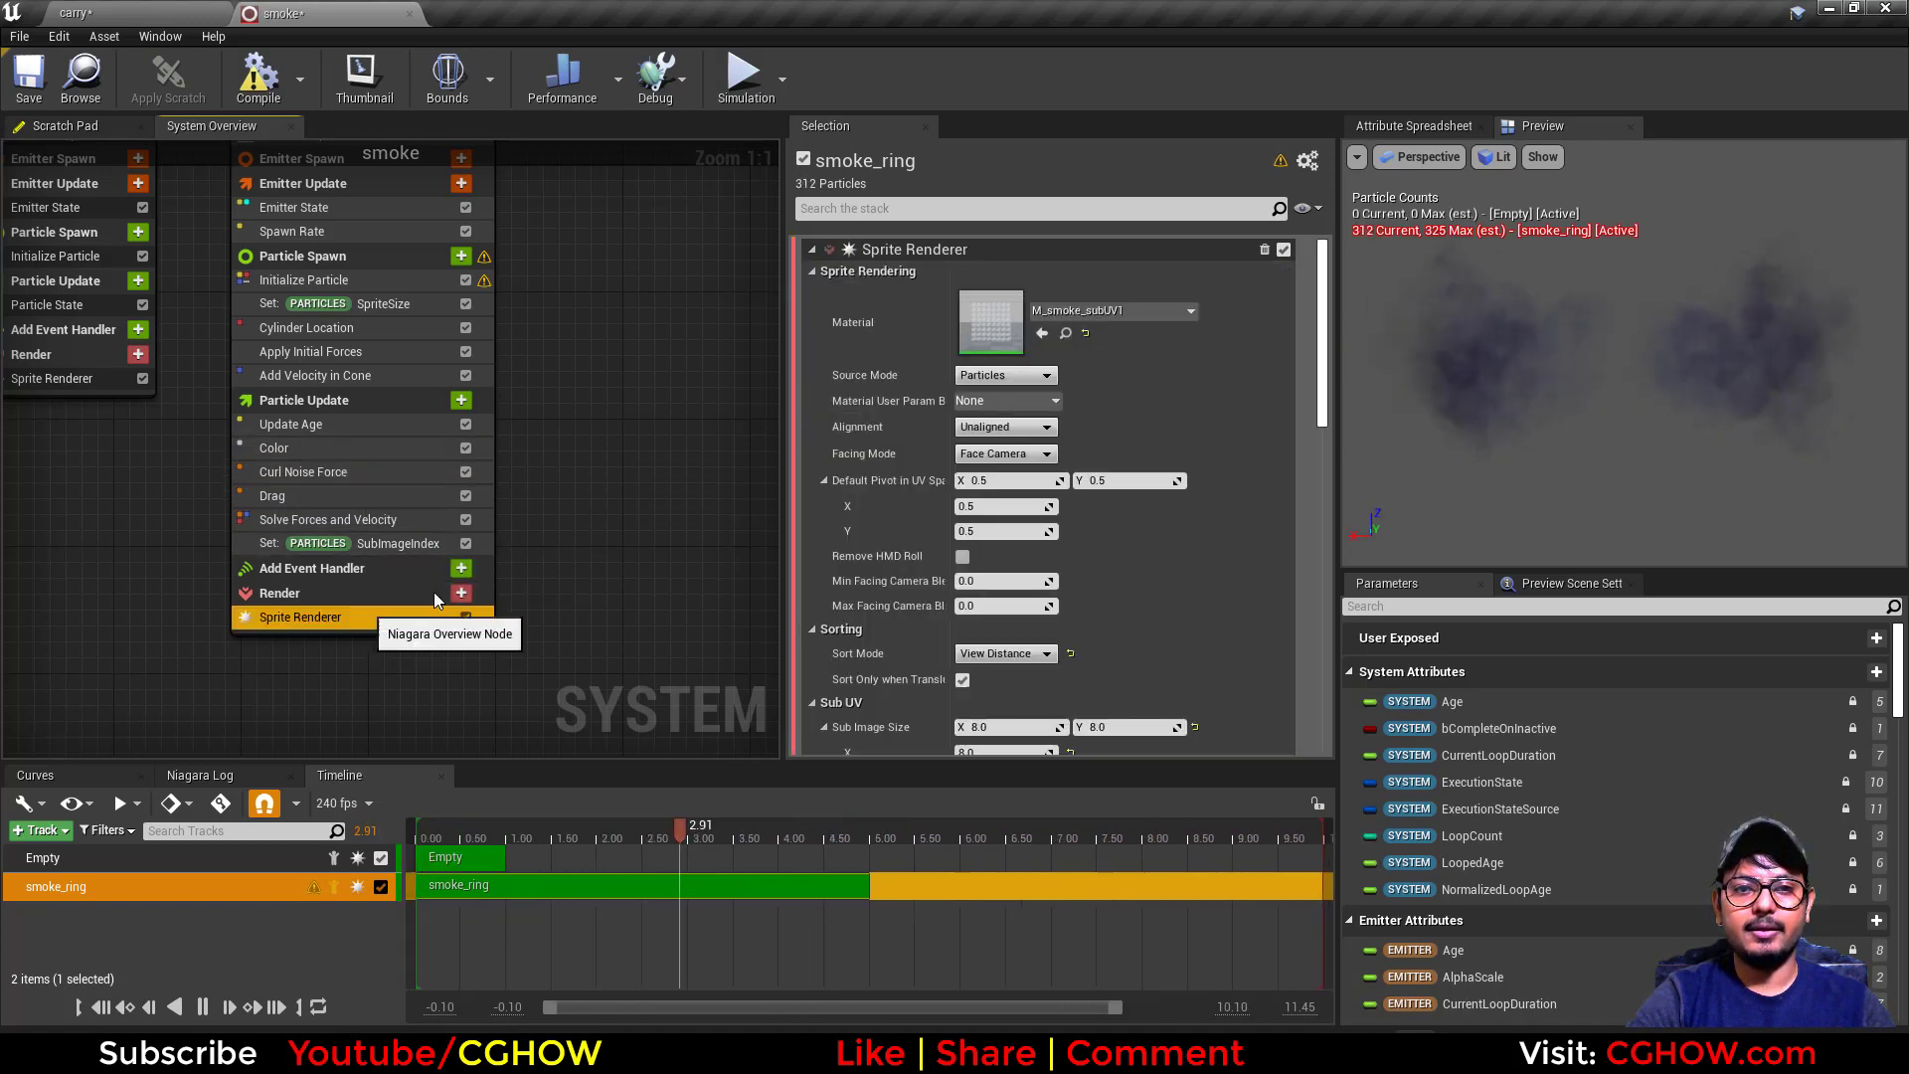
{"action": "double_click", "coordinate": [991, 326]}
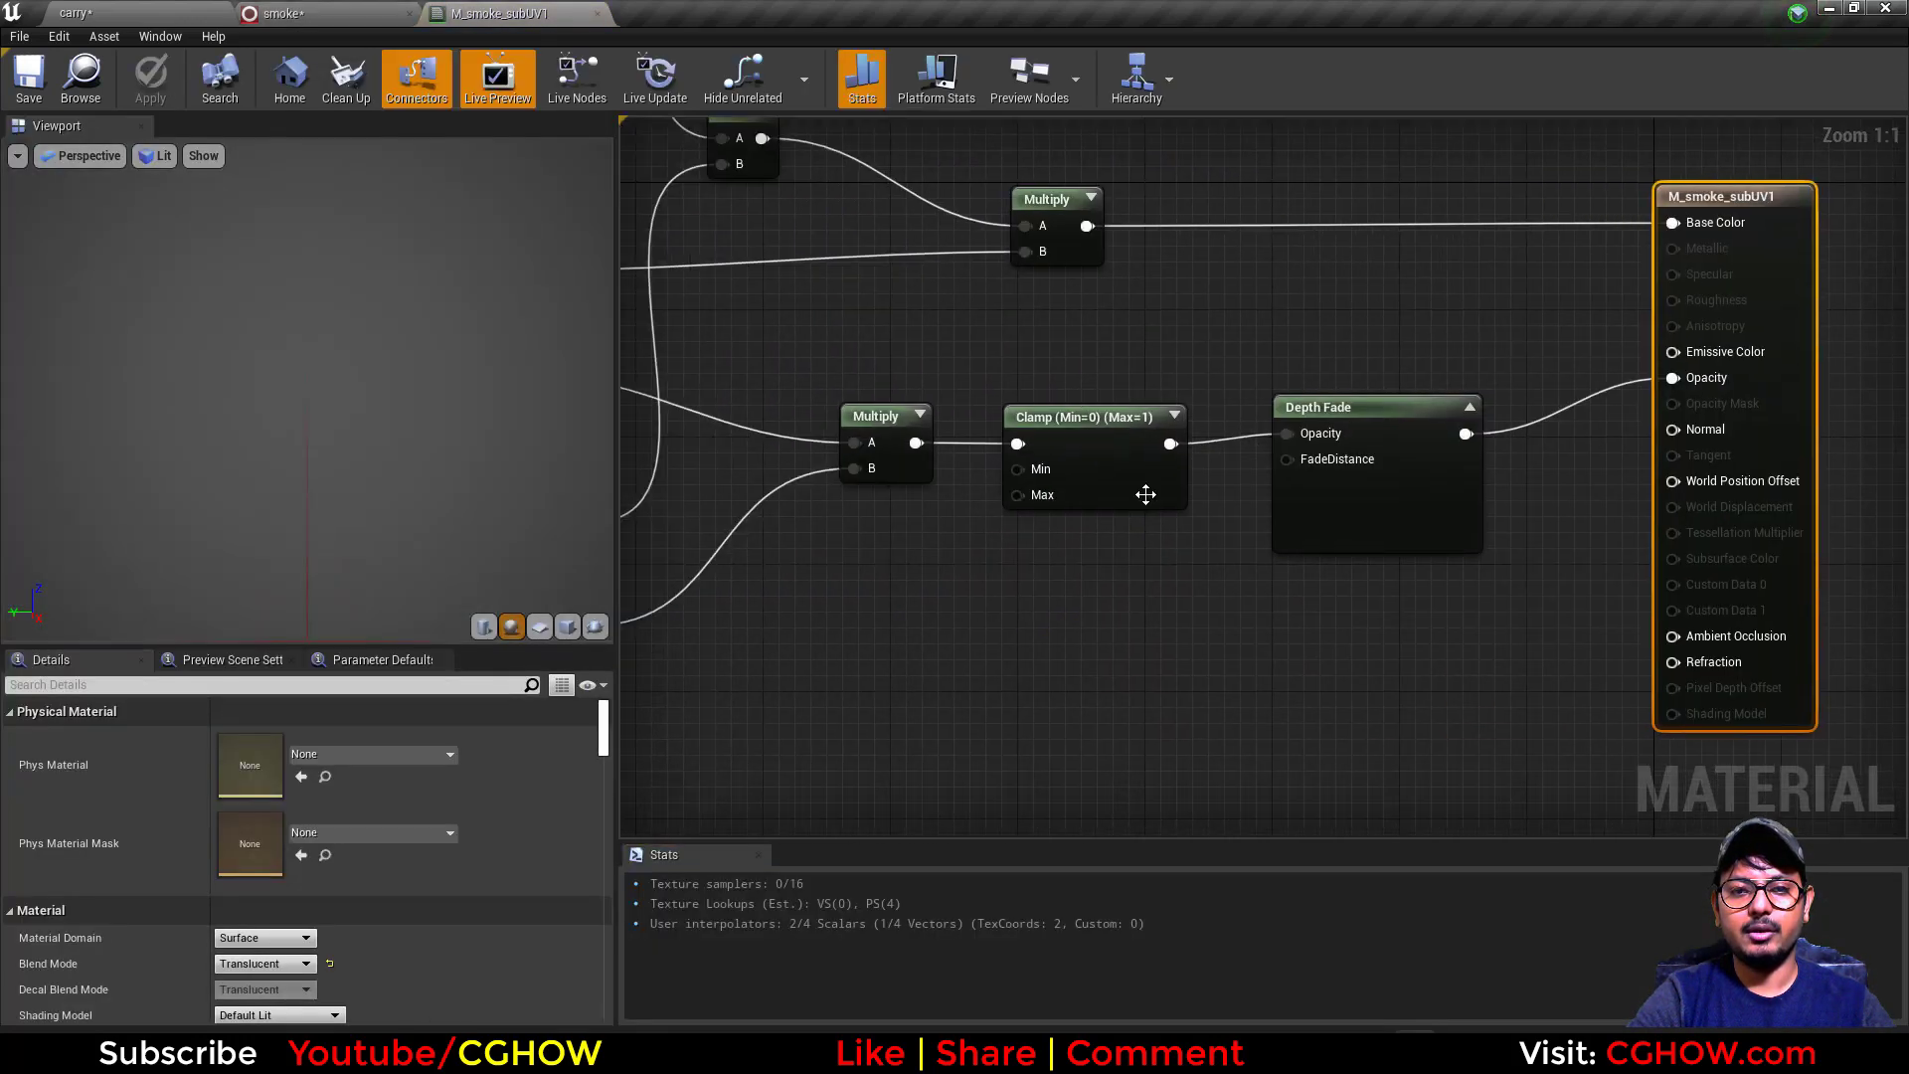
{"action": "left_click", "coordinate": [1008, 261]}
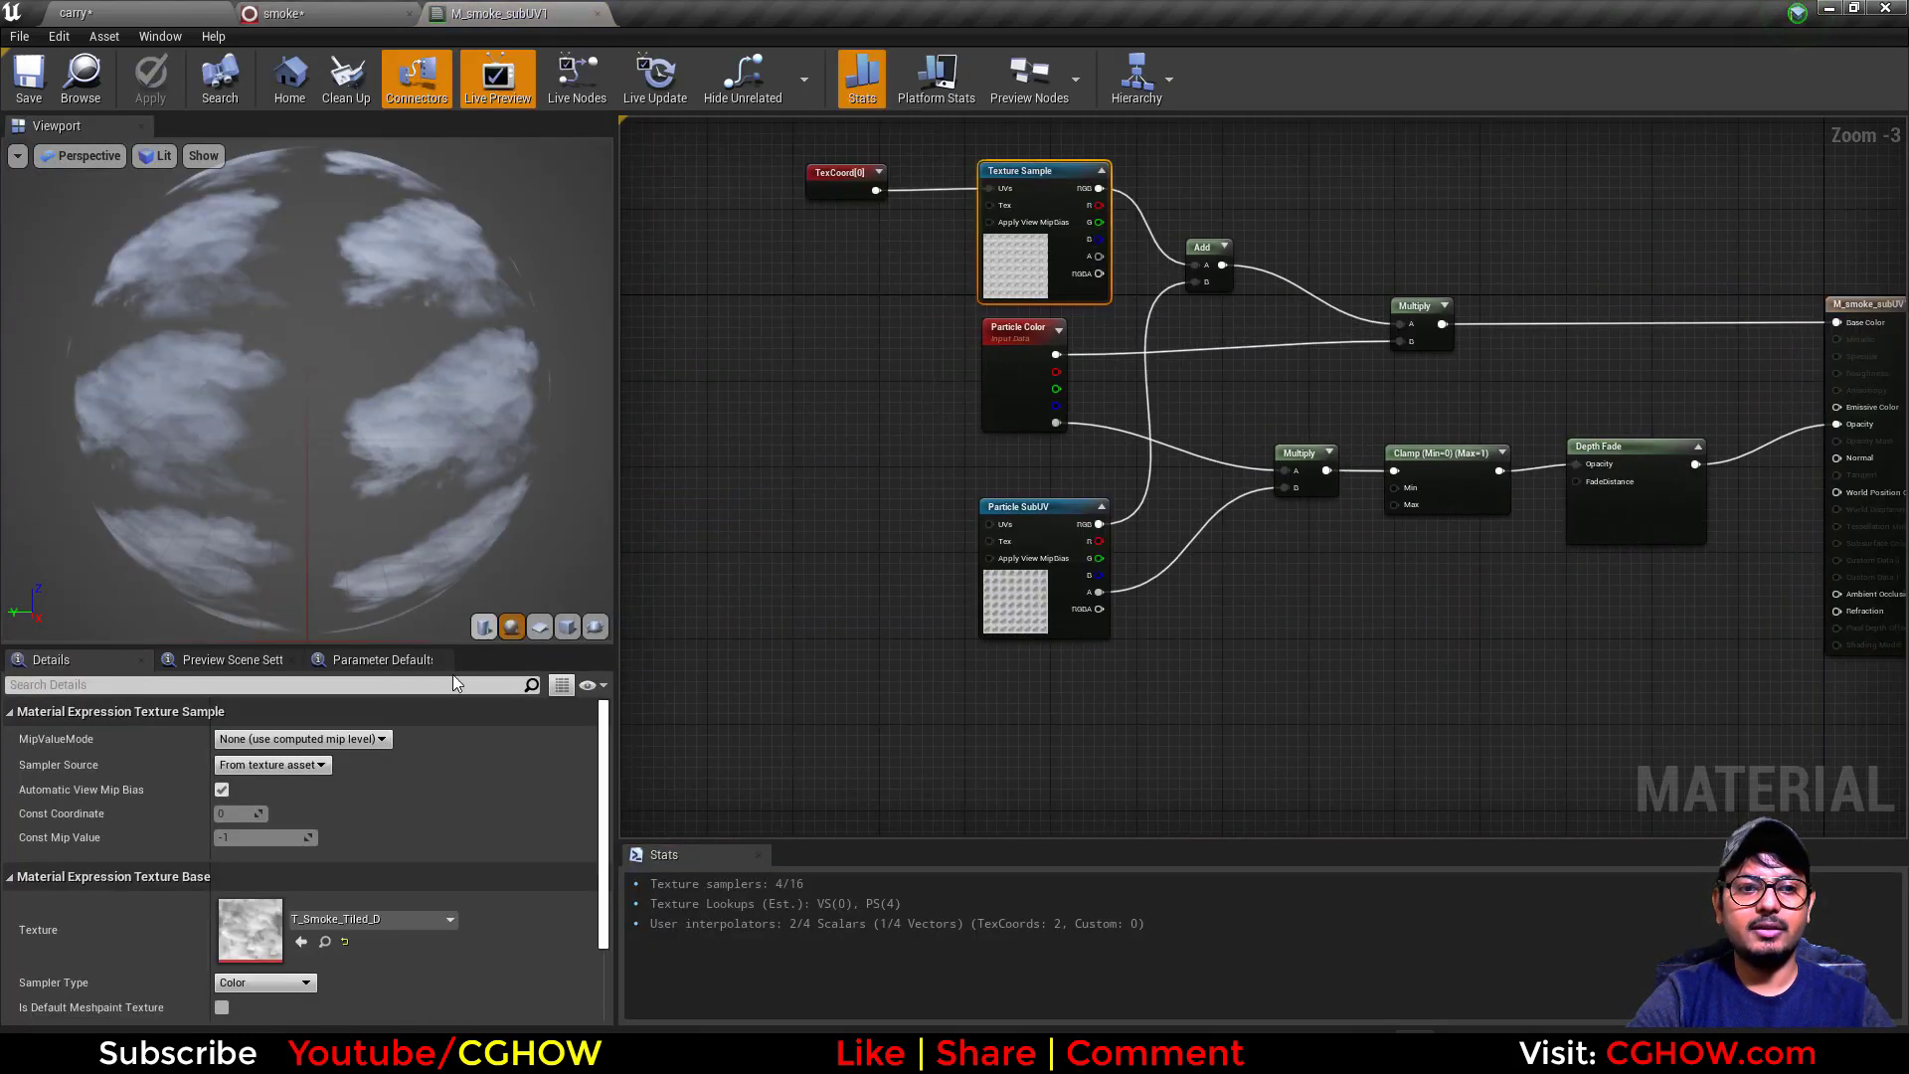
{"action": "left_click", "coordinate": [539, 627]}
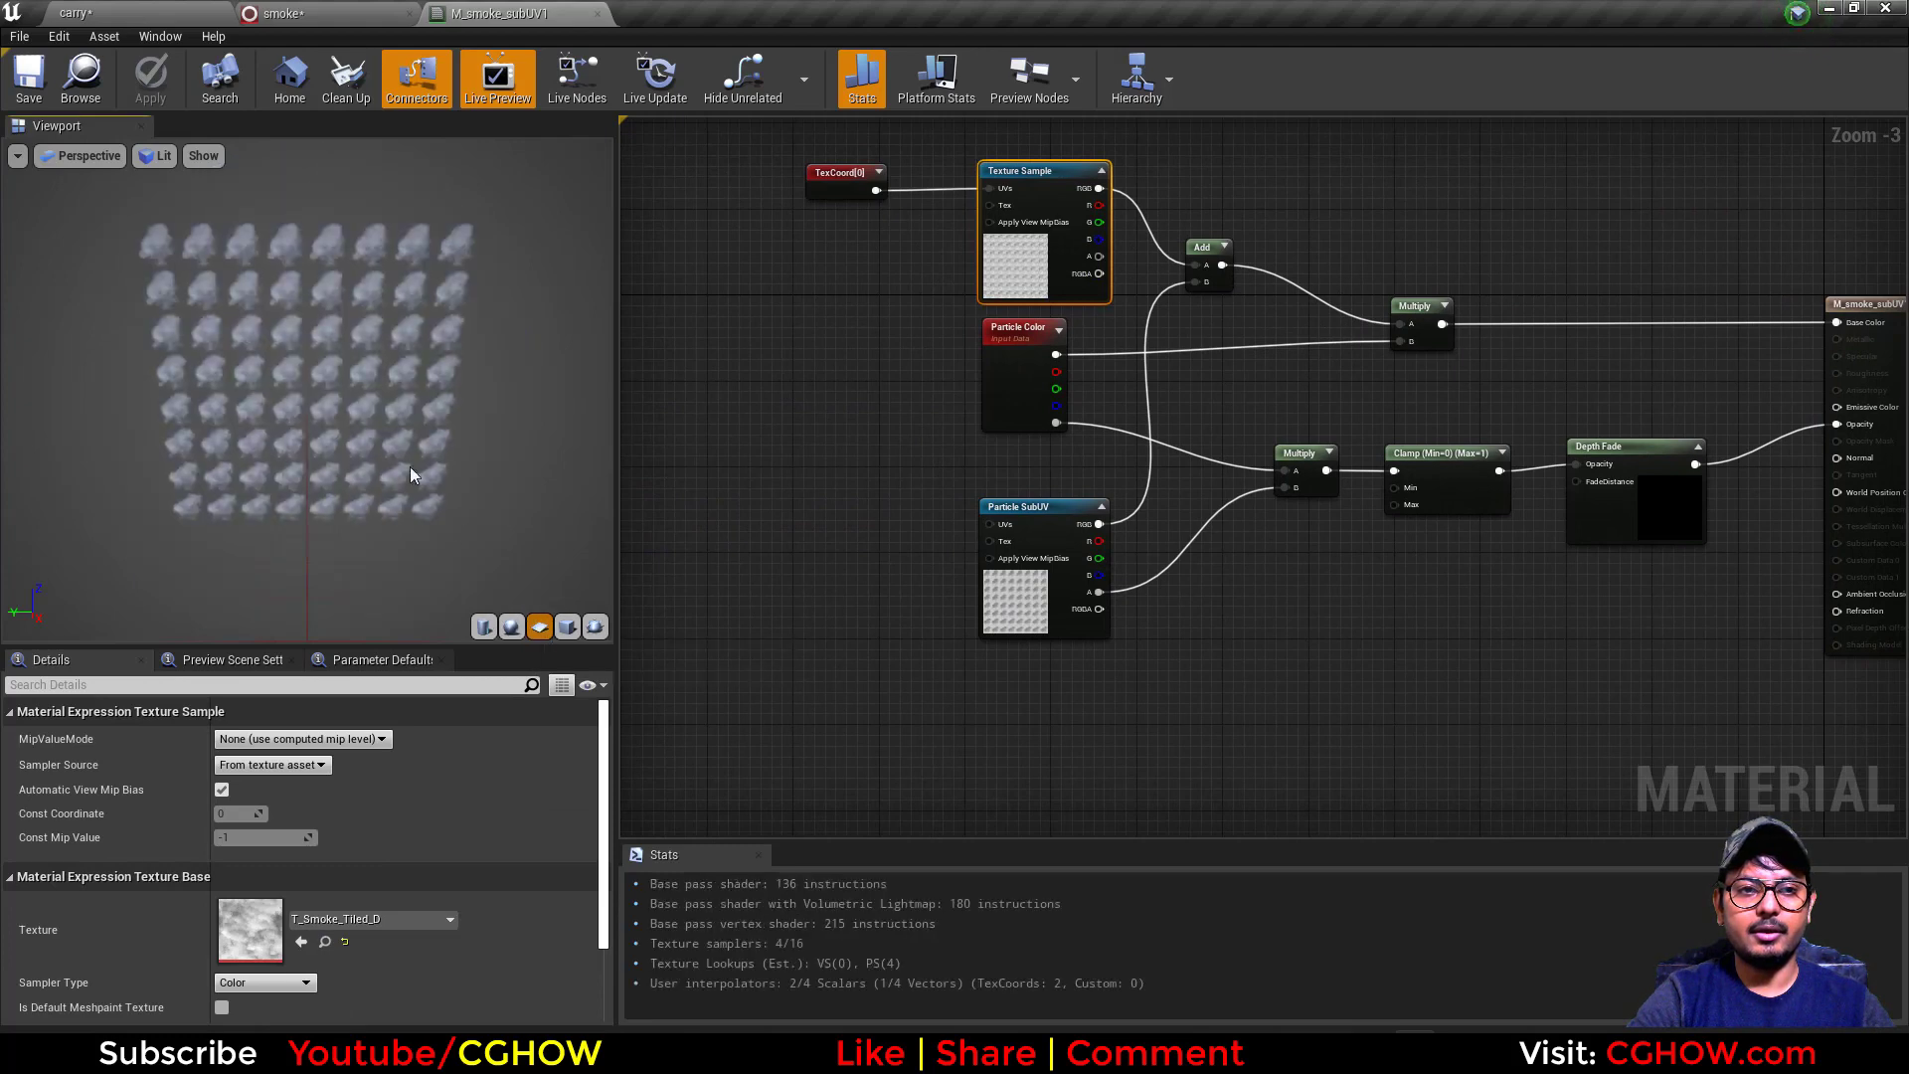
{"action": "left_click", "coordinate": [597, 13]}
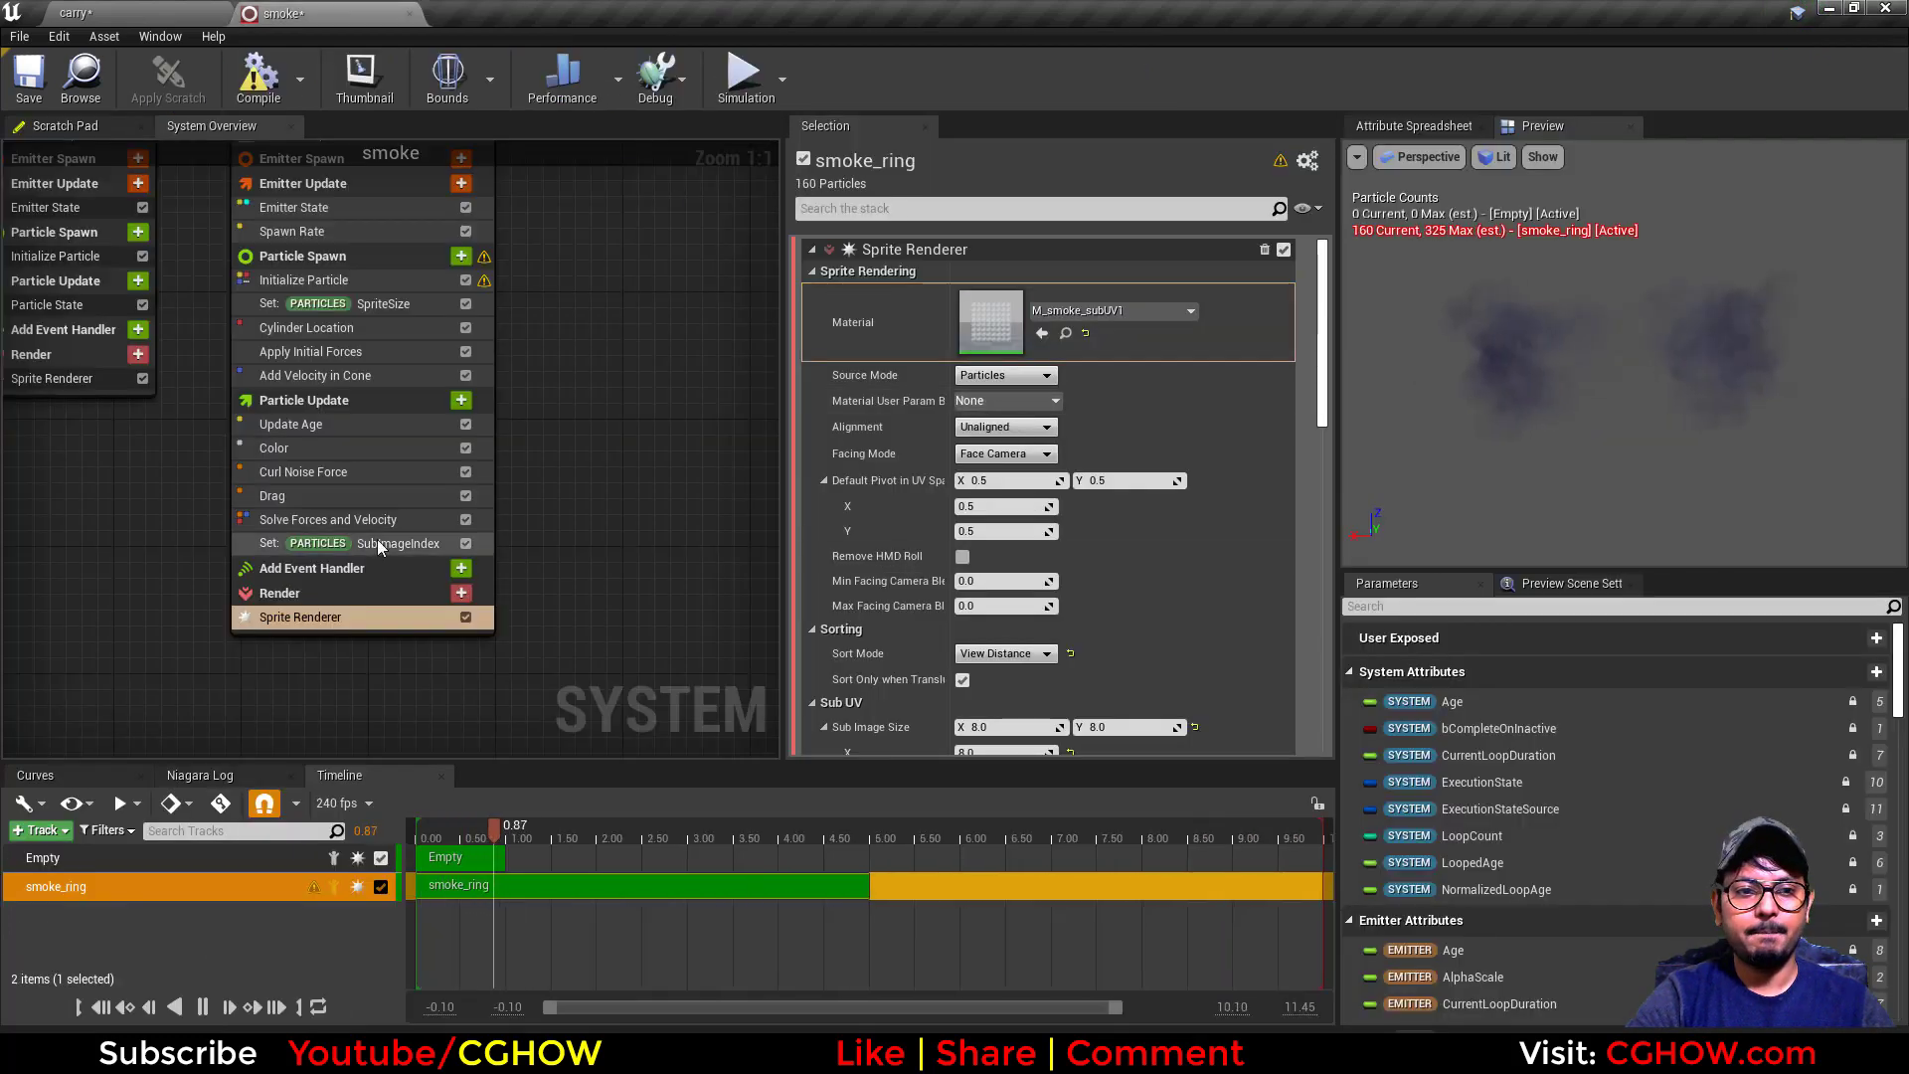
Check the Sprite Renderer's Sub UV settings and the start and end keys of the SubImageIndex curve.
{"action": "scroll", "coordinate": [1048, 677], "scroll_direction": "down", "scroll_amount": 2}
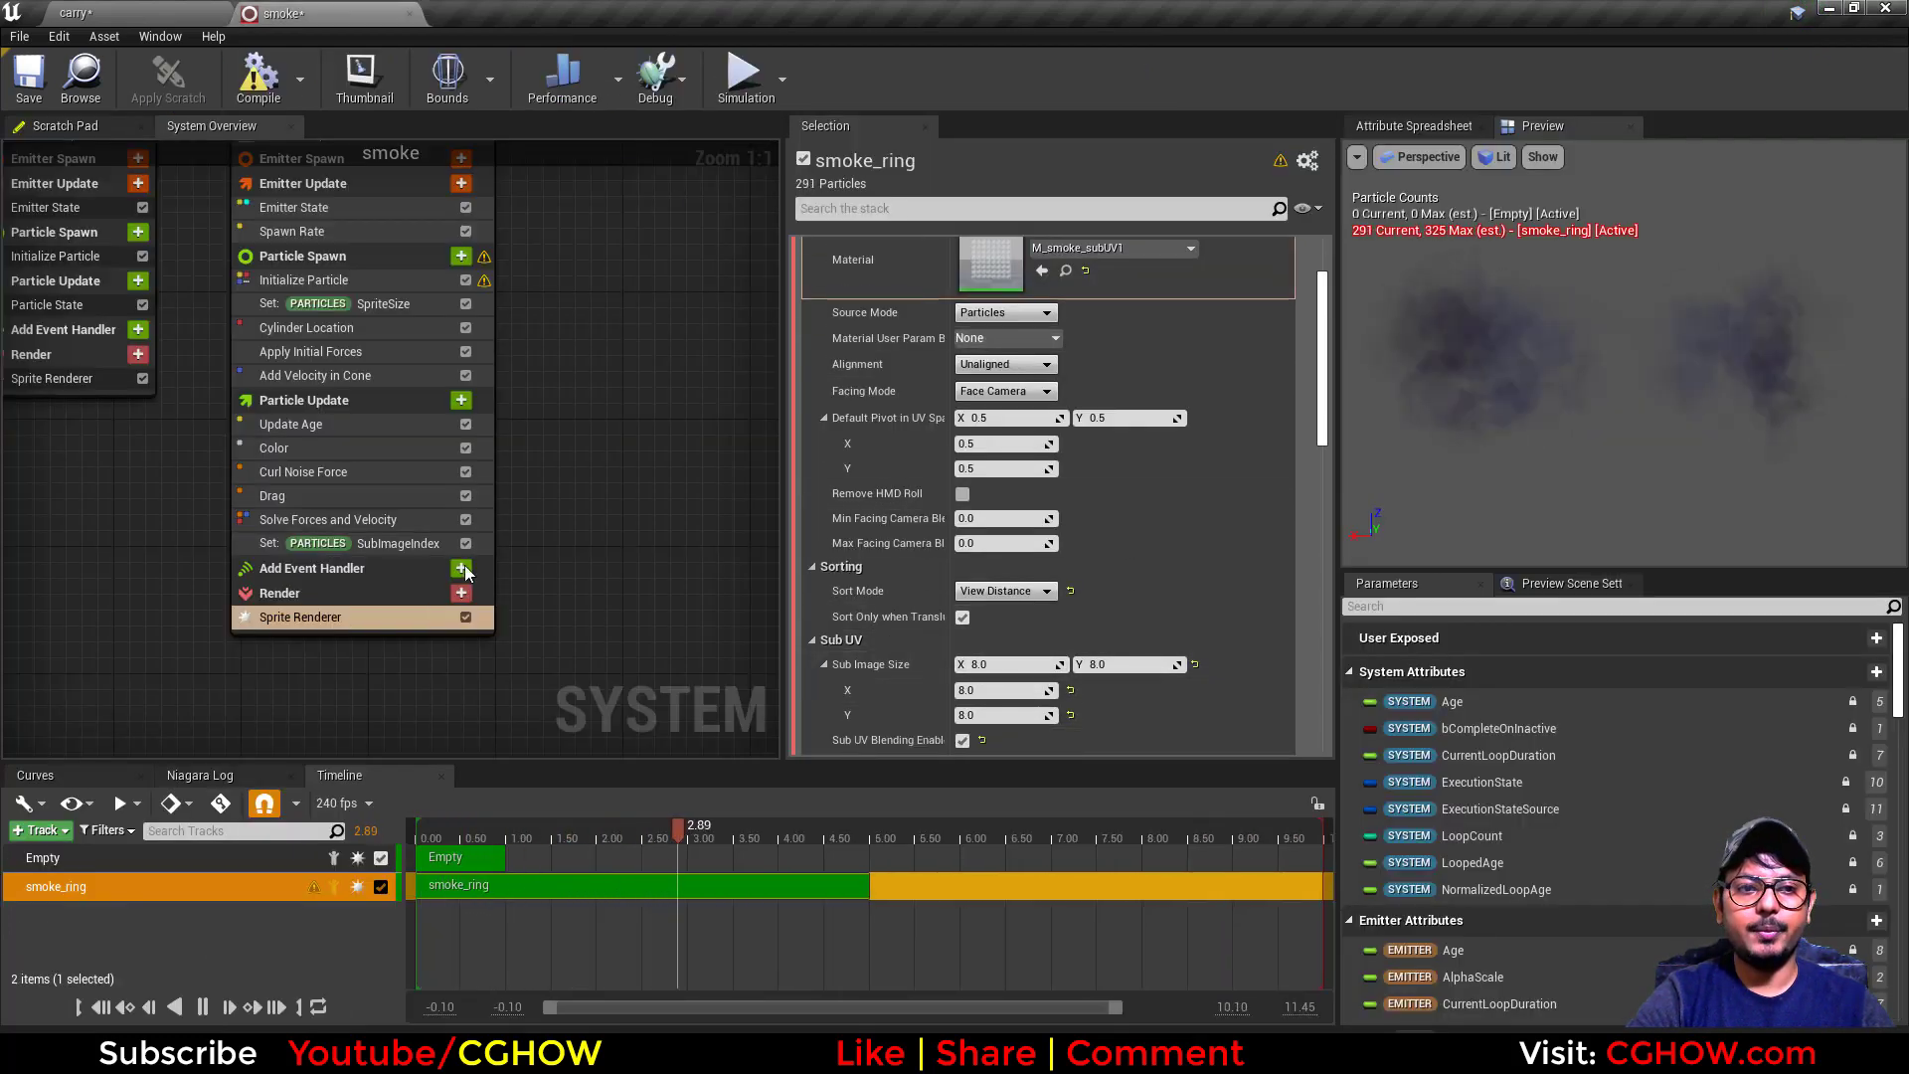
{"action": "left_click", "coordinate": [370, 545]}
{"action": "left_click_drag", "start_coordinate": [918, 390], "coordinate": [753, 491]}
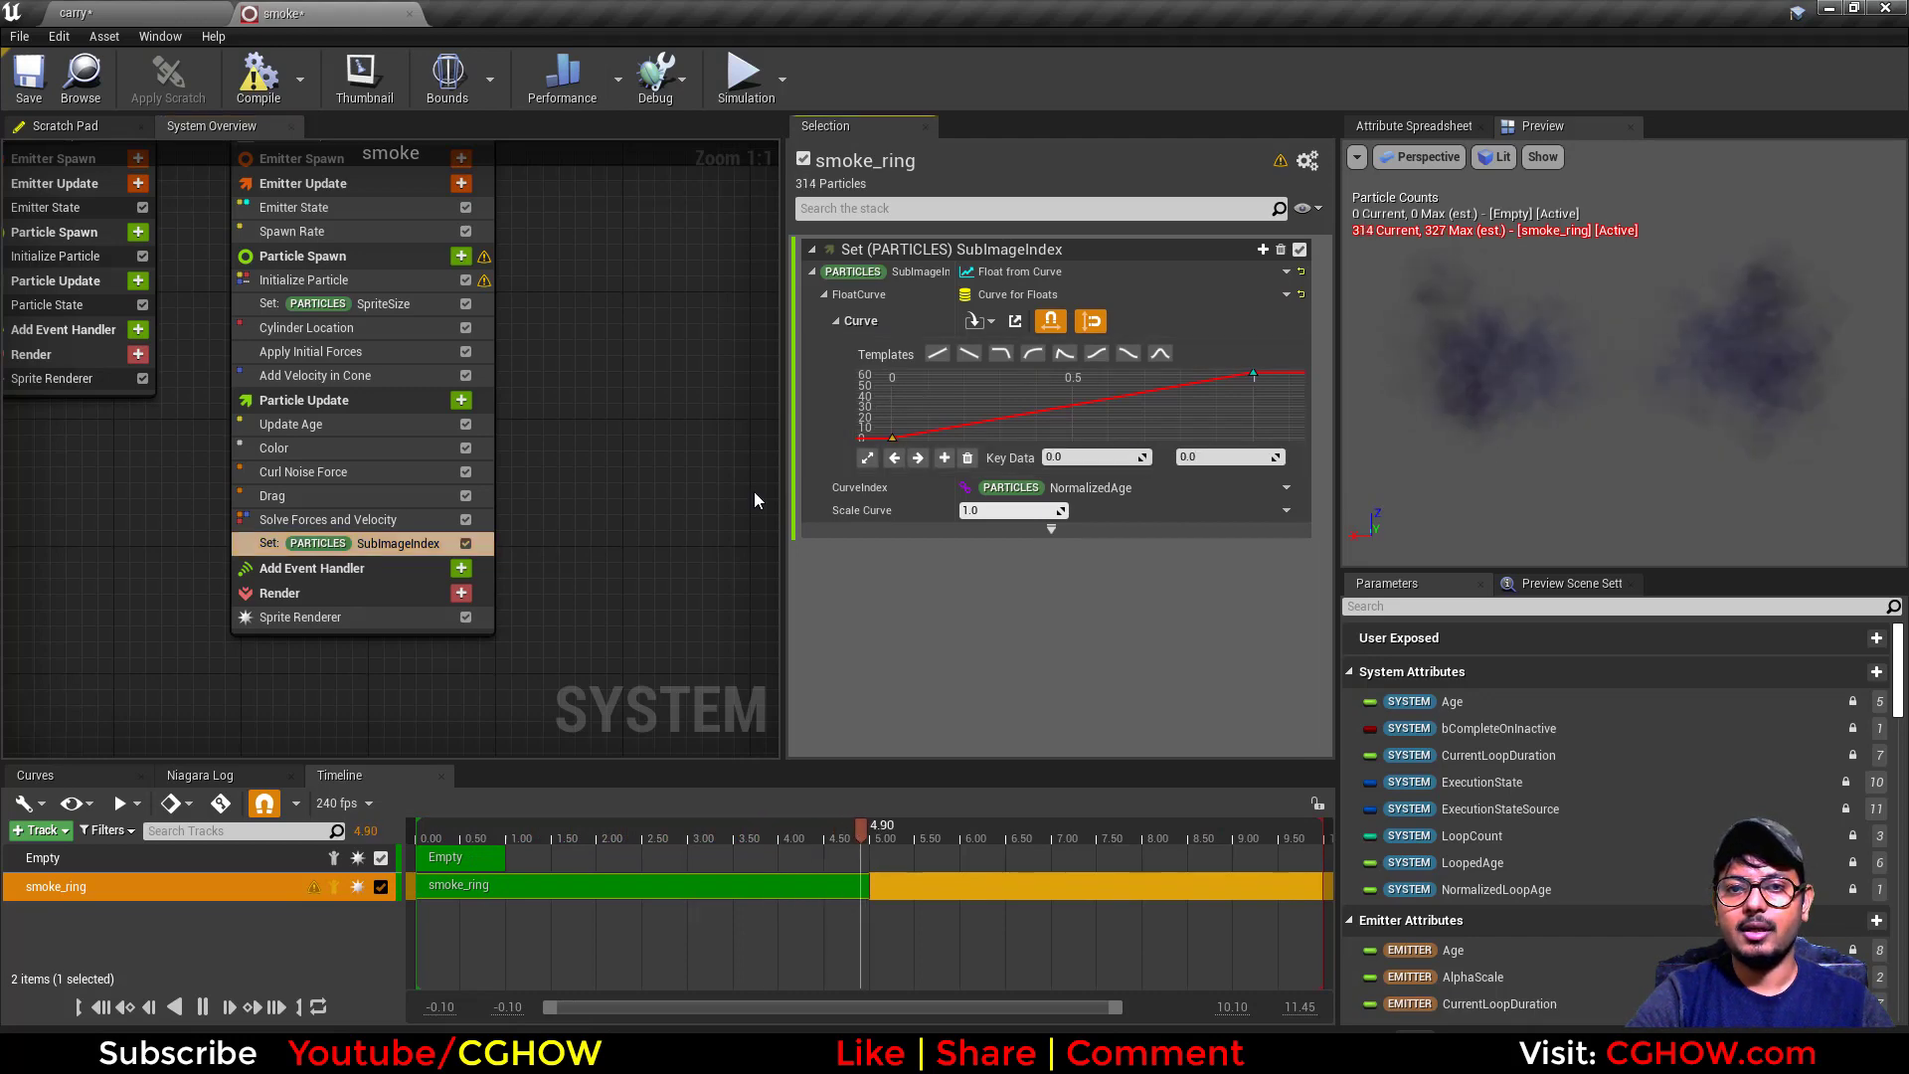
{"action": "left_click_drag", "start_coordinate": [1081, 413], "coordinate": [1620, 297]}
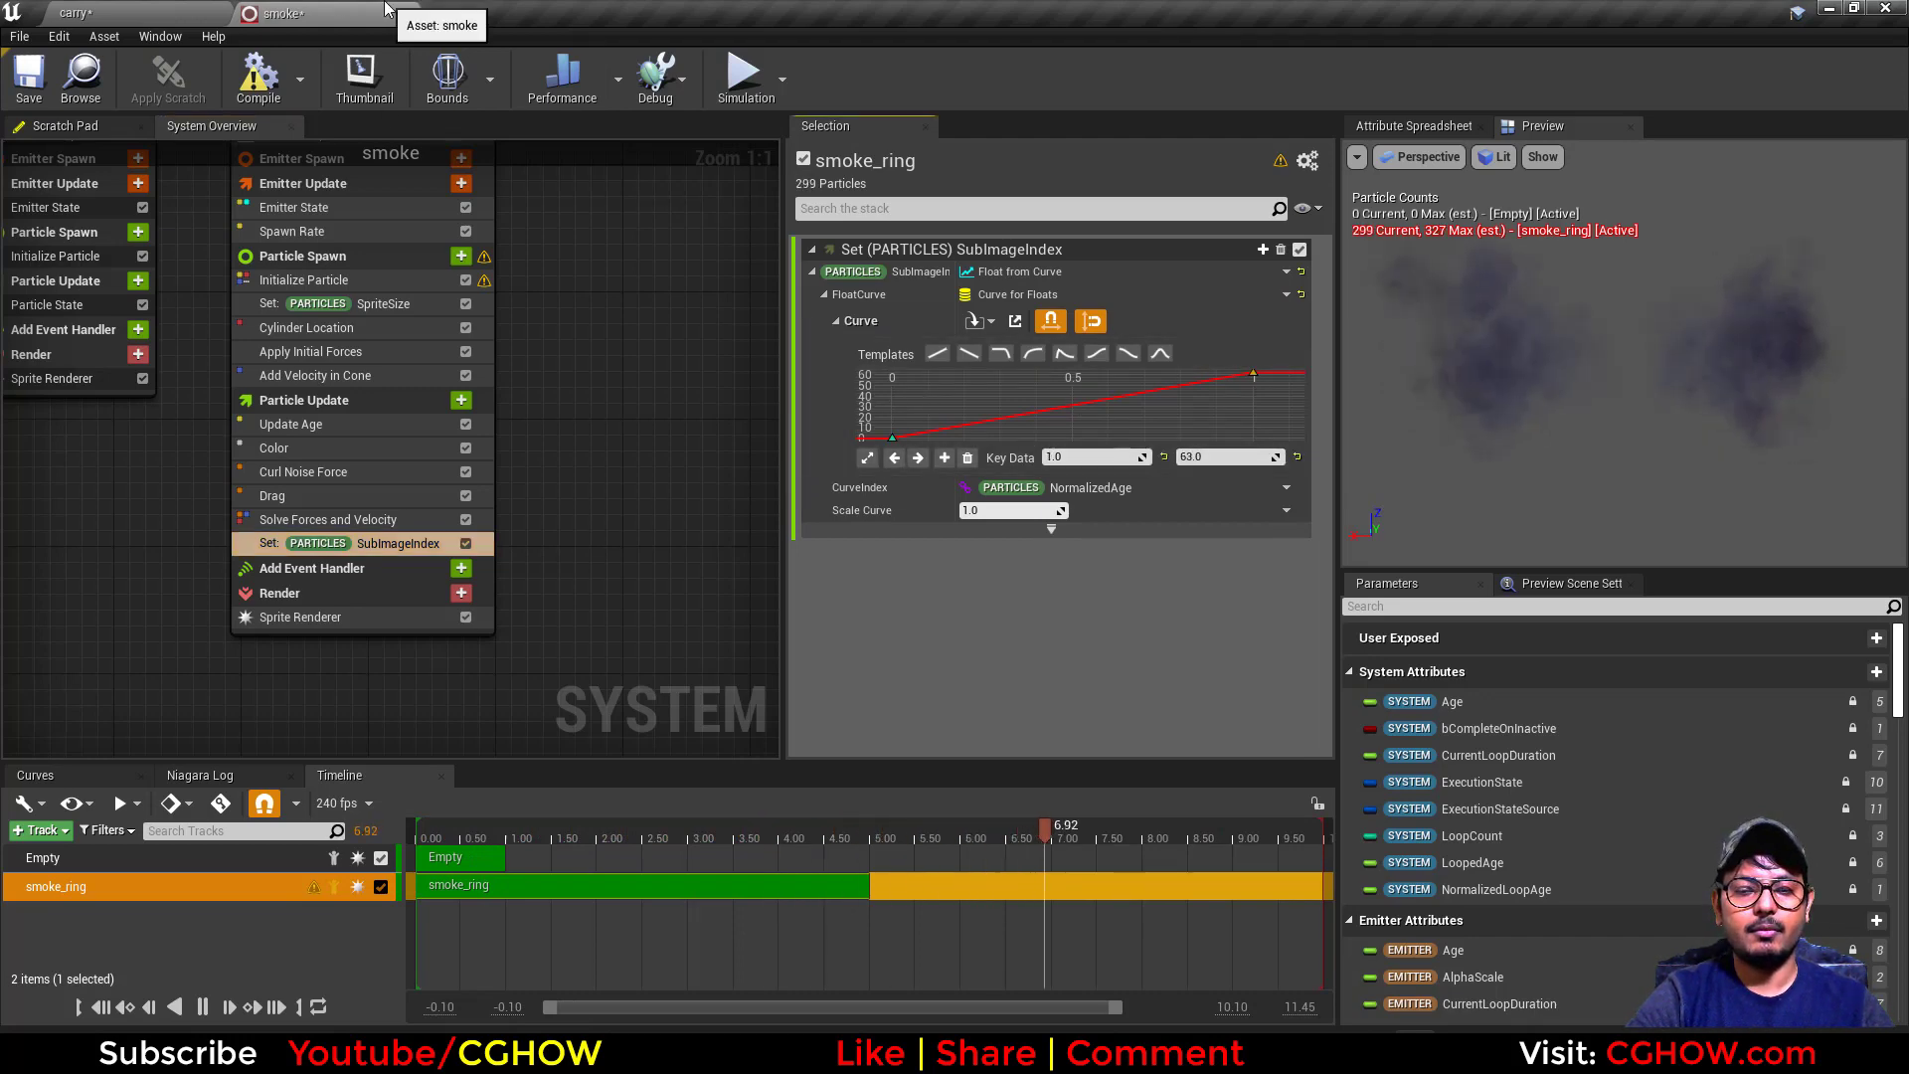
Close the smoke system and select the Toon_Muzzle_fx actor in the level to view it.
{"action": "left_click", "coordinate": [385, 10]}
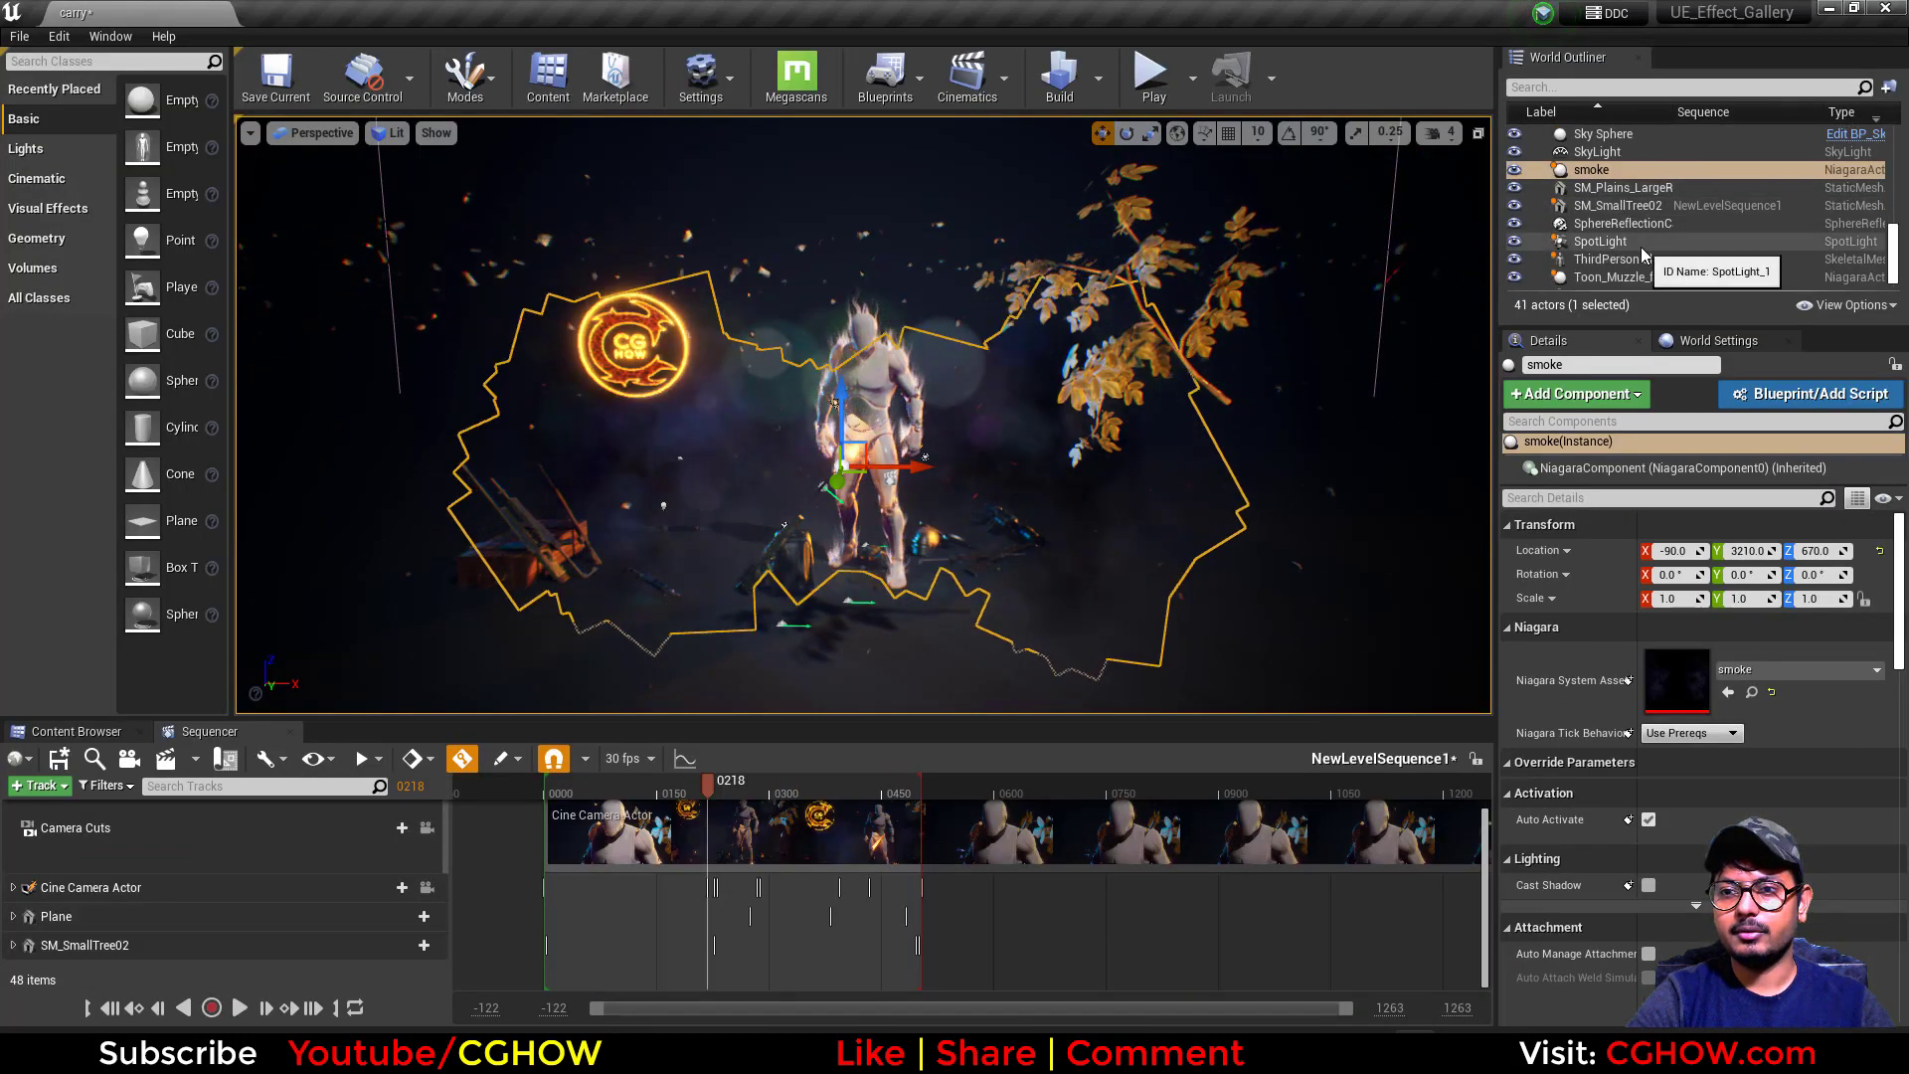
{"action": "left_click", "coordinate": [1611, 277]}
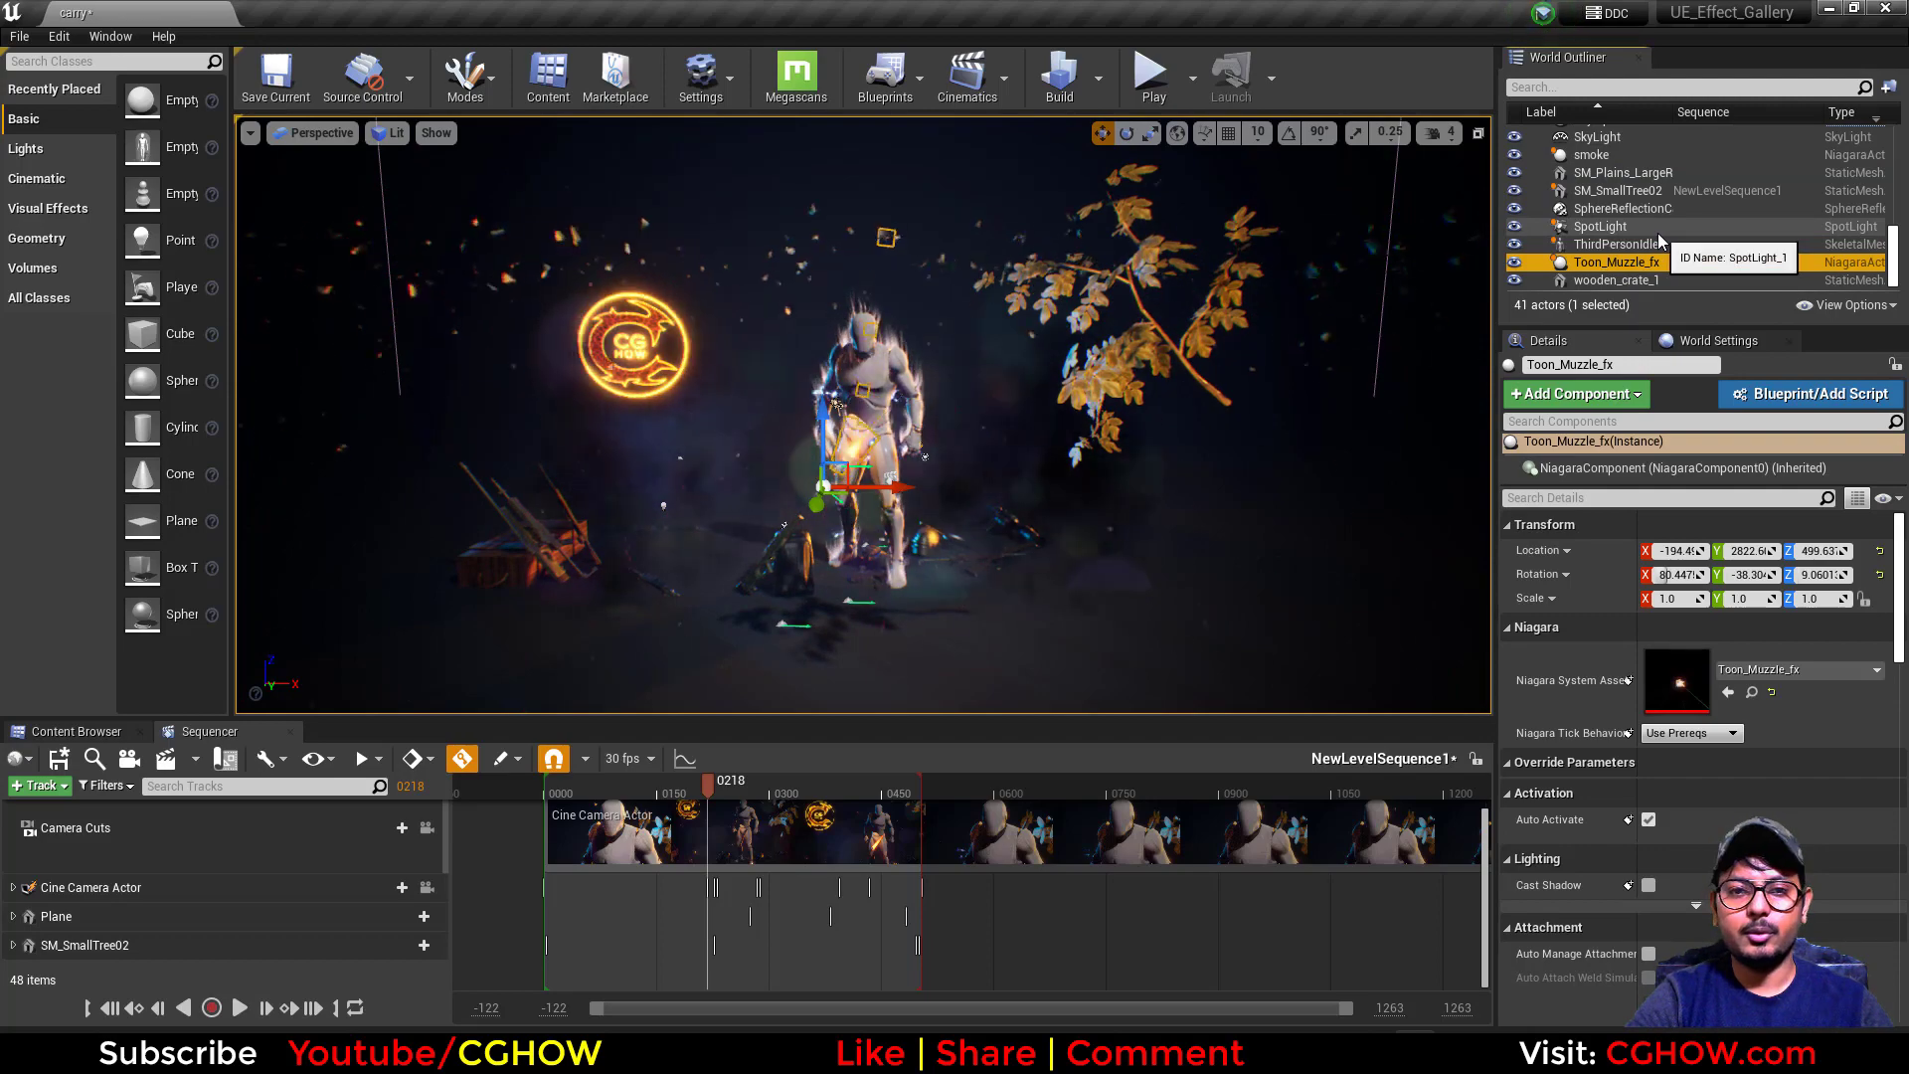
{"action": "scroll", "coordinate": [898, 328], "scroll_direction": "up", "scroll_amount": 5}
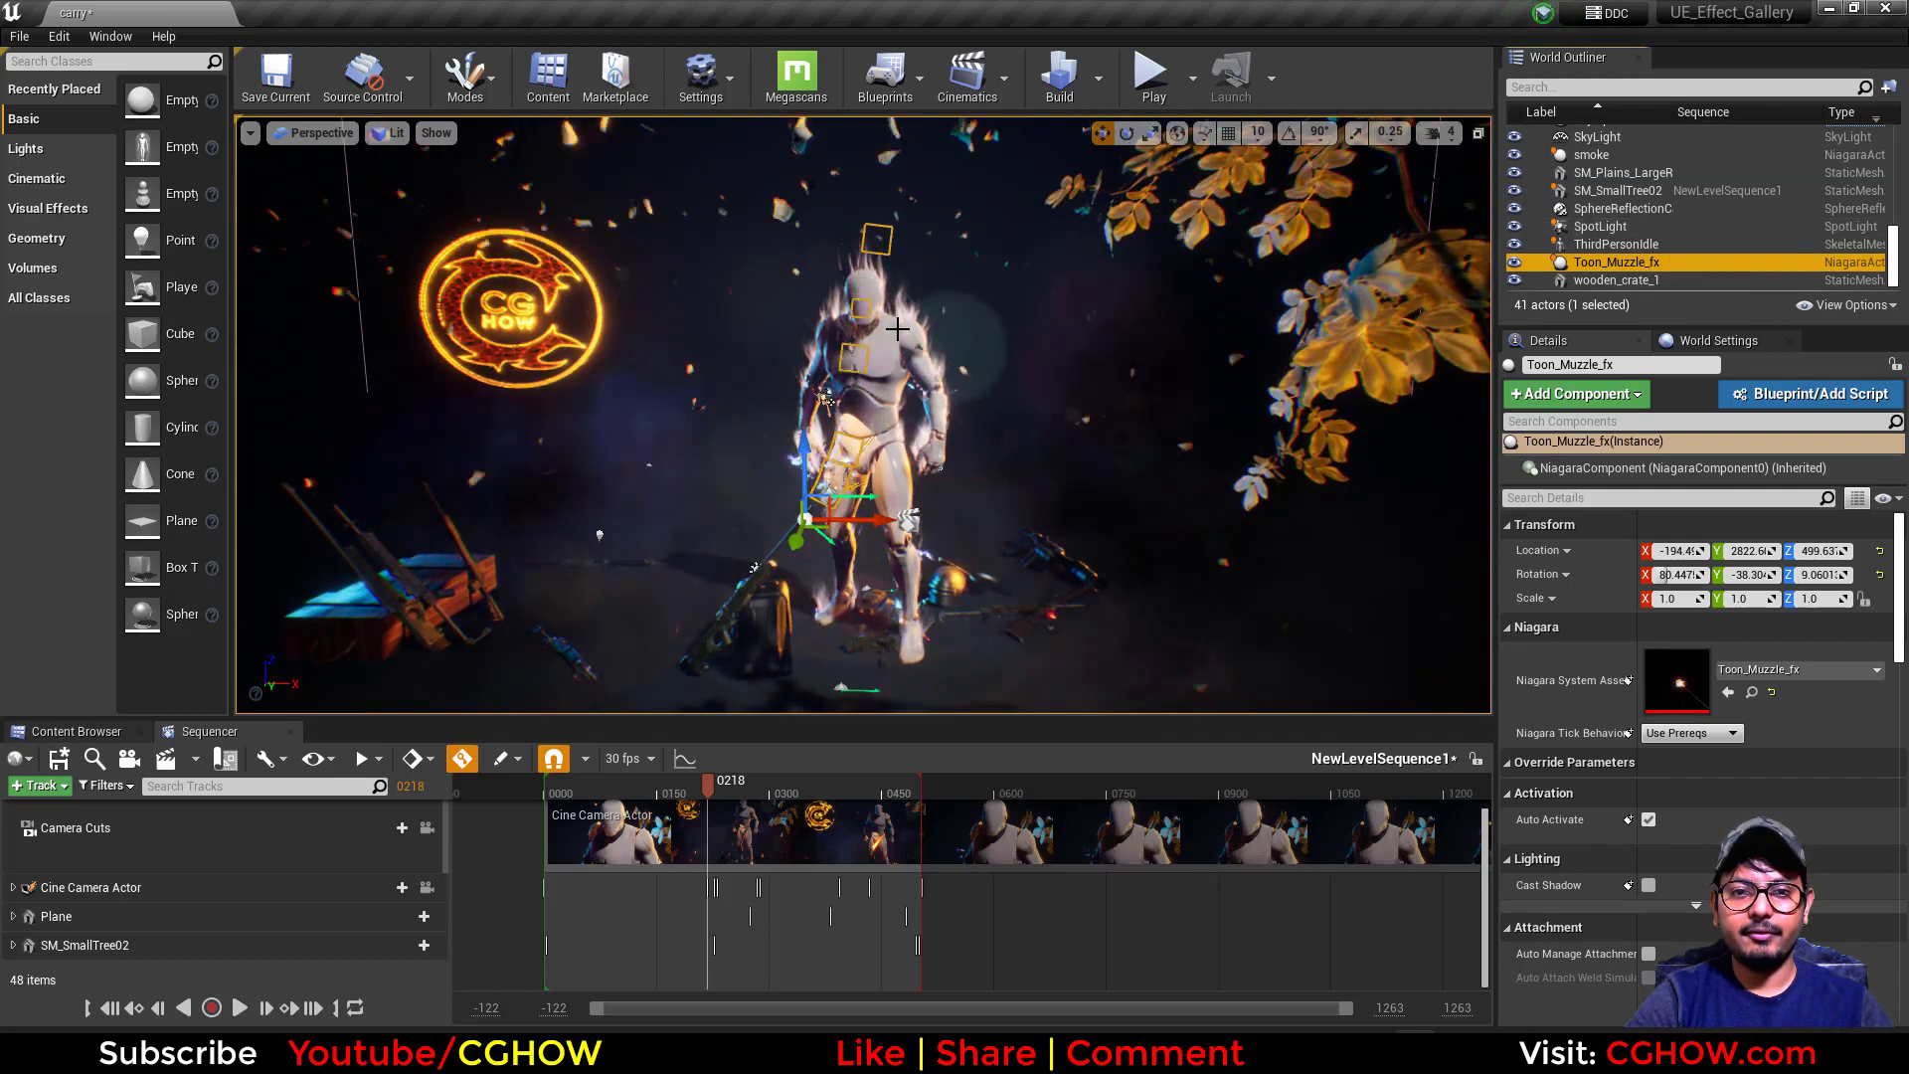
Select the ThirdPersonIdle mannequin and open the Niagara system of its Carry_Fx component.
{"action": "left_click", "coordinate": [898, 328]}
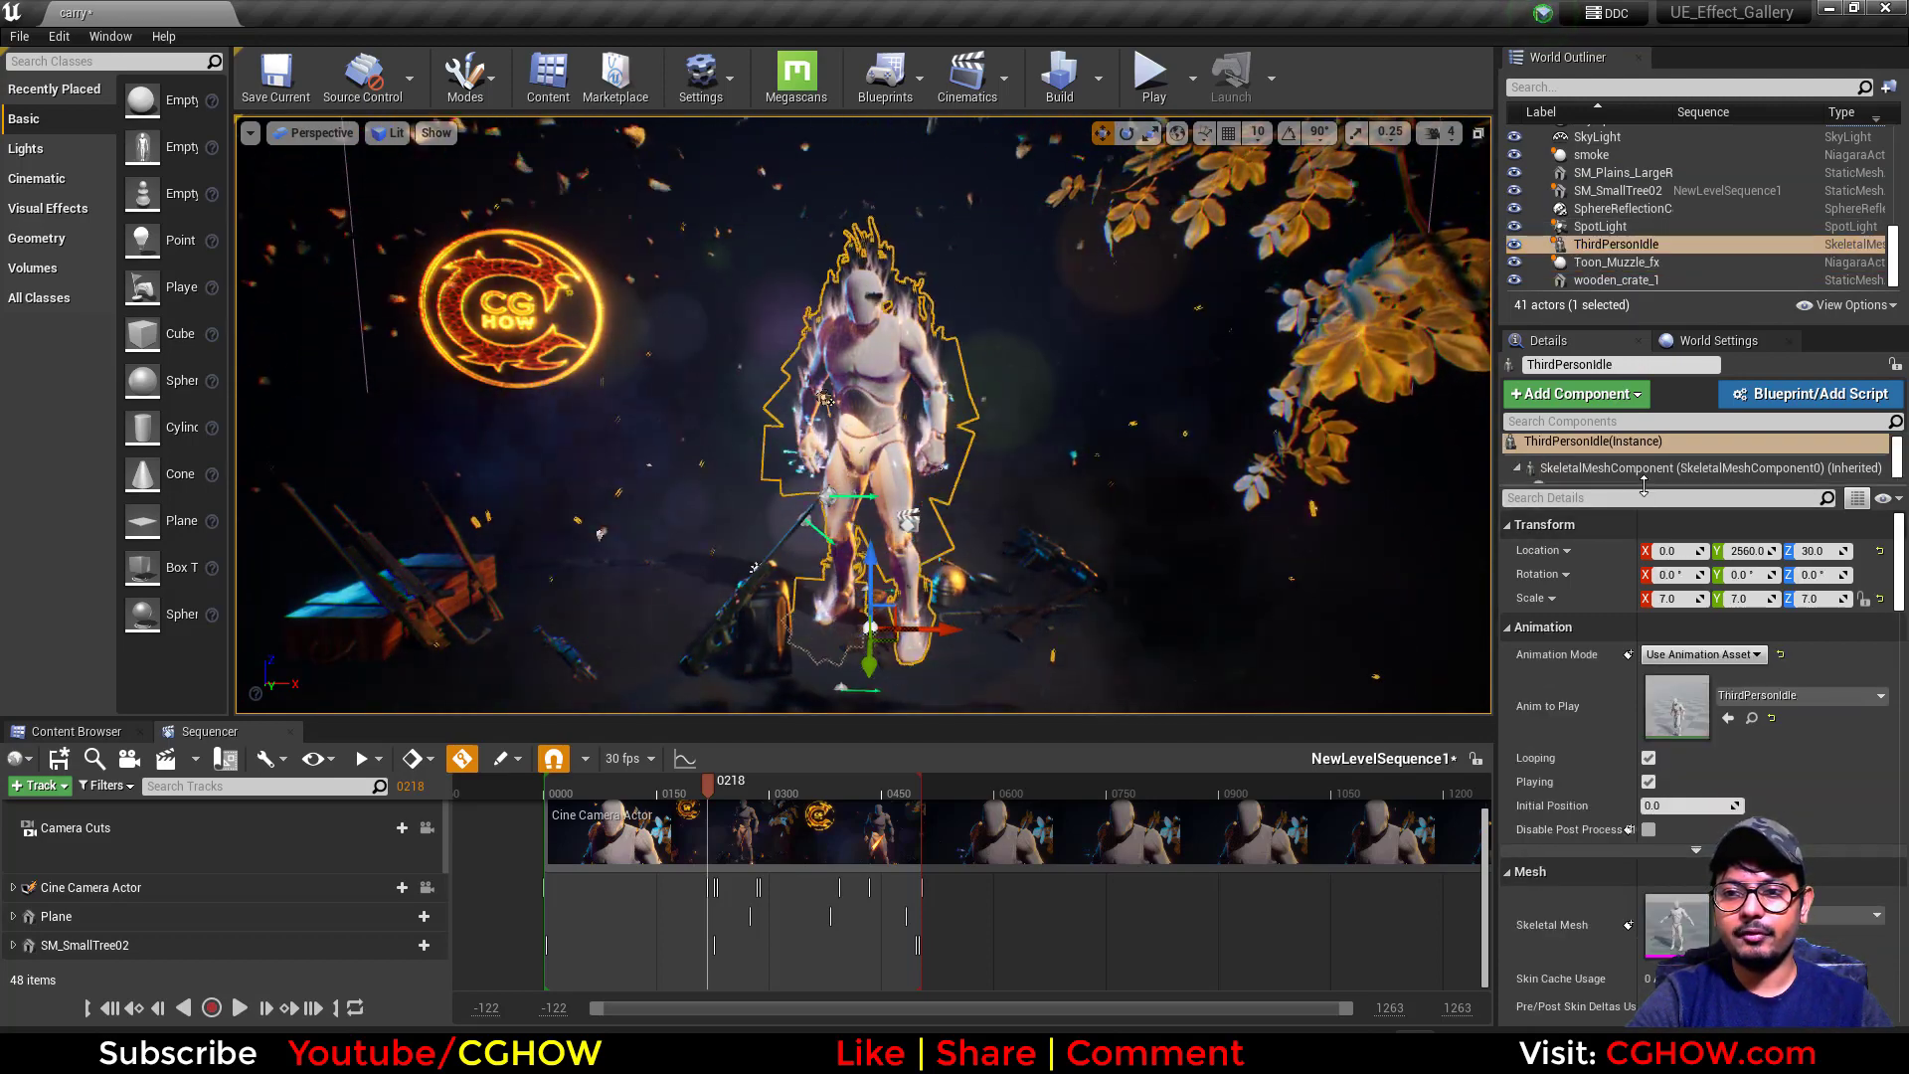
{"action": "left_click_drag", "start_coordinate": [1644, 484], "coordinate": [1641, 609]}
{"action": "left_click", "coordinate": [1572, 488]}
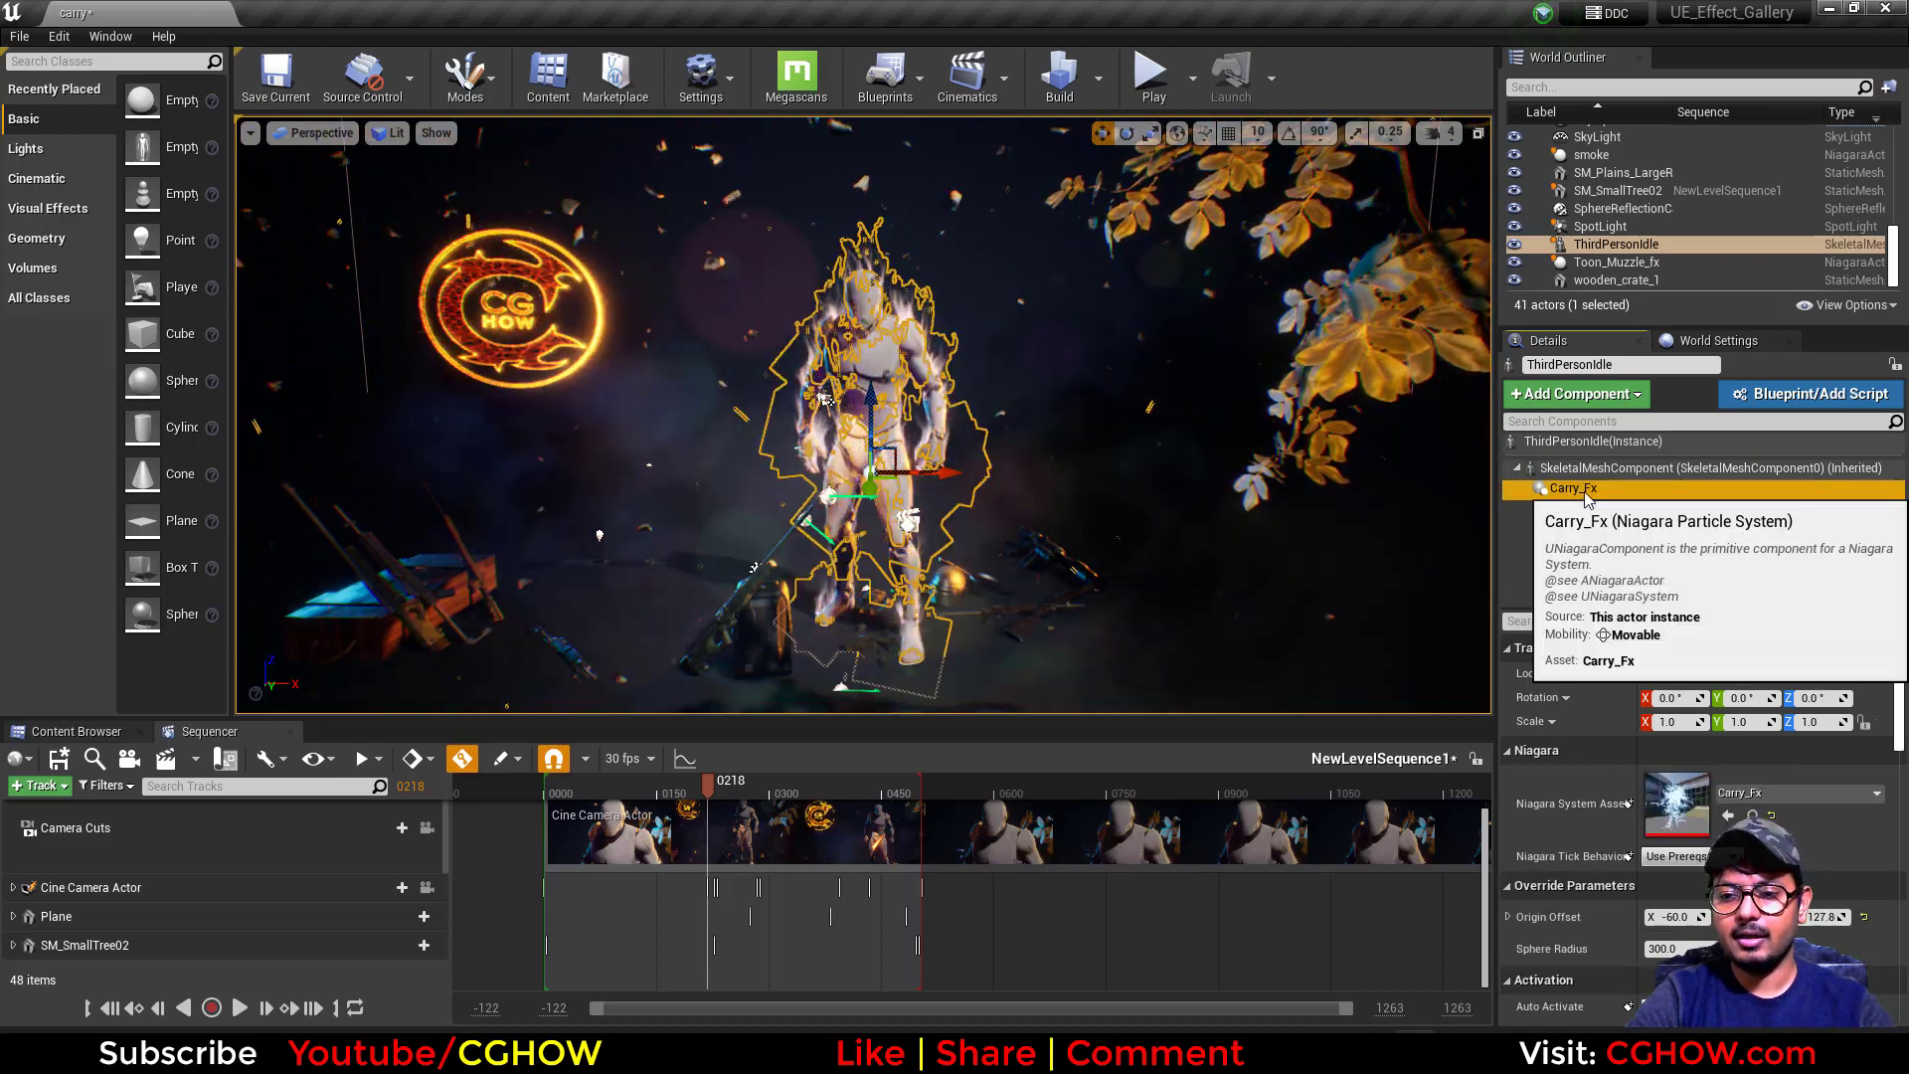
{"action": "double_click", "coordinate": [1673, 802]}
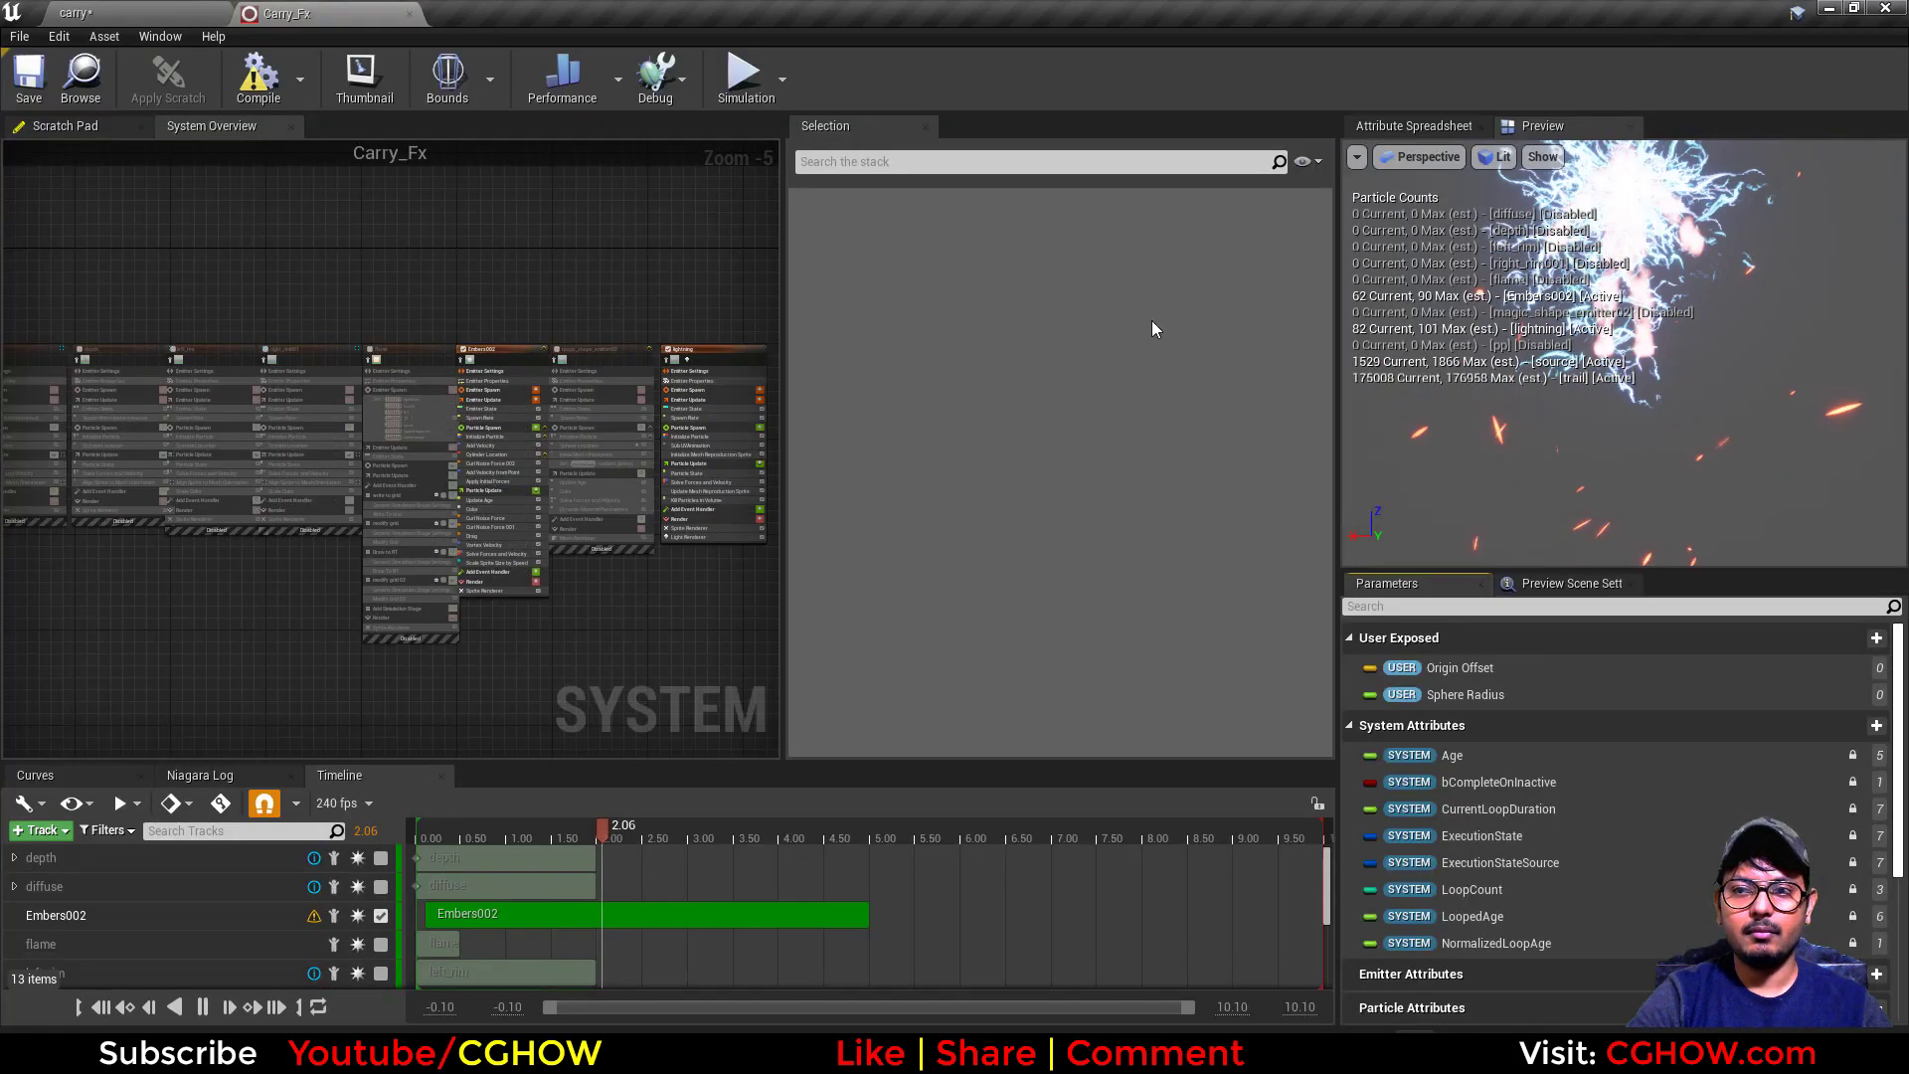
Examine the emitters of Carry_Fx, focusing on source and trail.
{"action": "scroll", "coordinate": [539, 462], "scroll_direction": "down", "scroll_amount": 4}
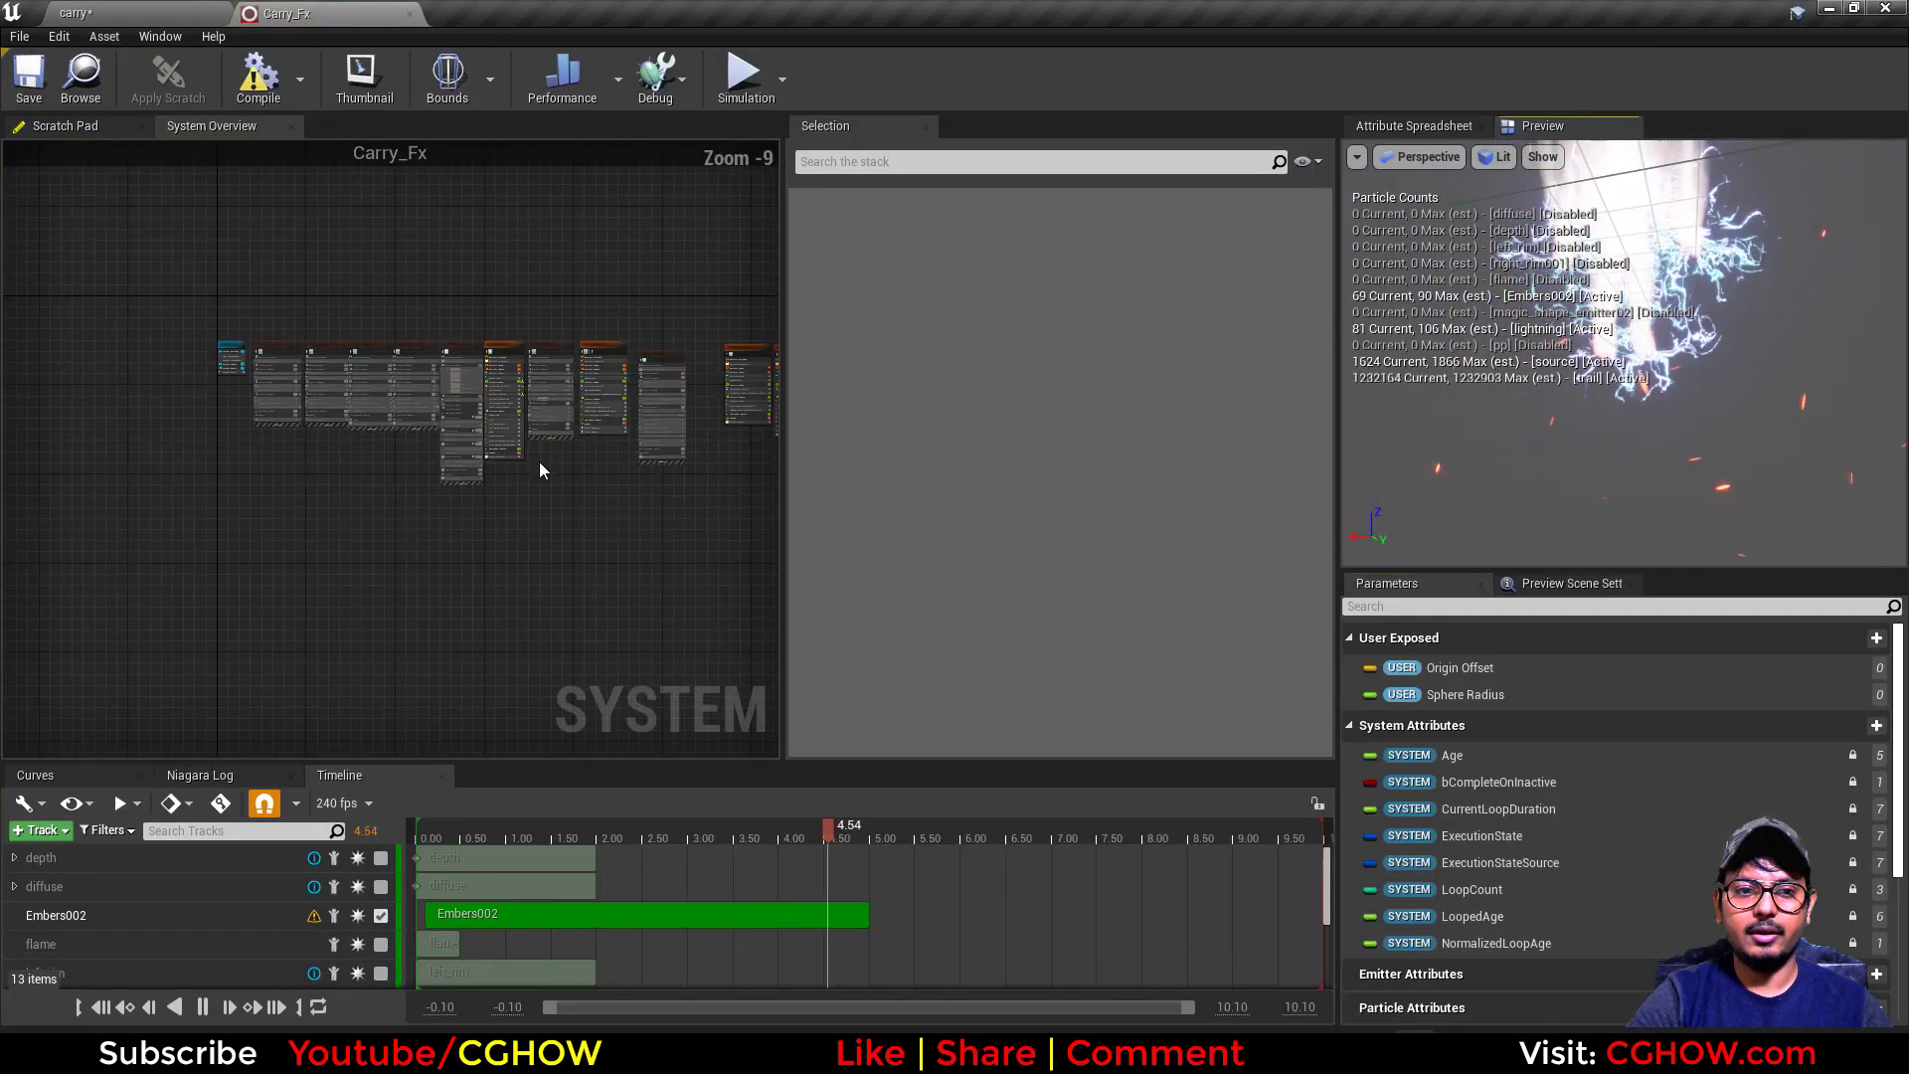
{"action": "scroll", "coordinate": [624, 479], "scroll_direction": "up", "scroll_amount": 5}
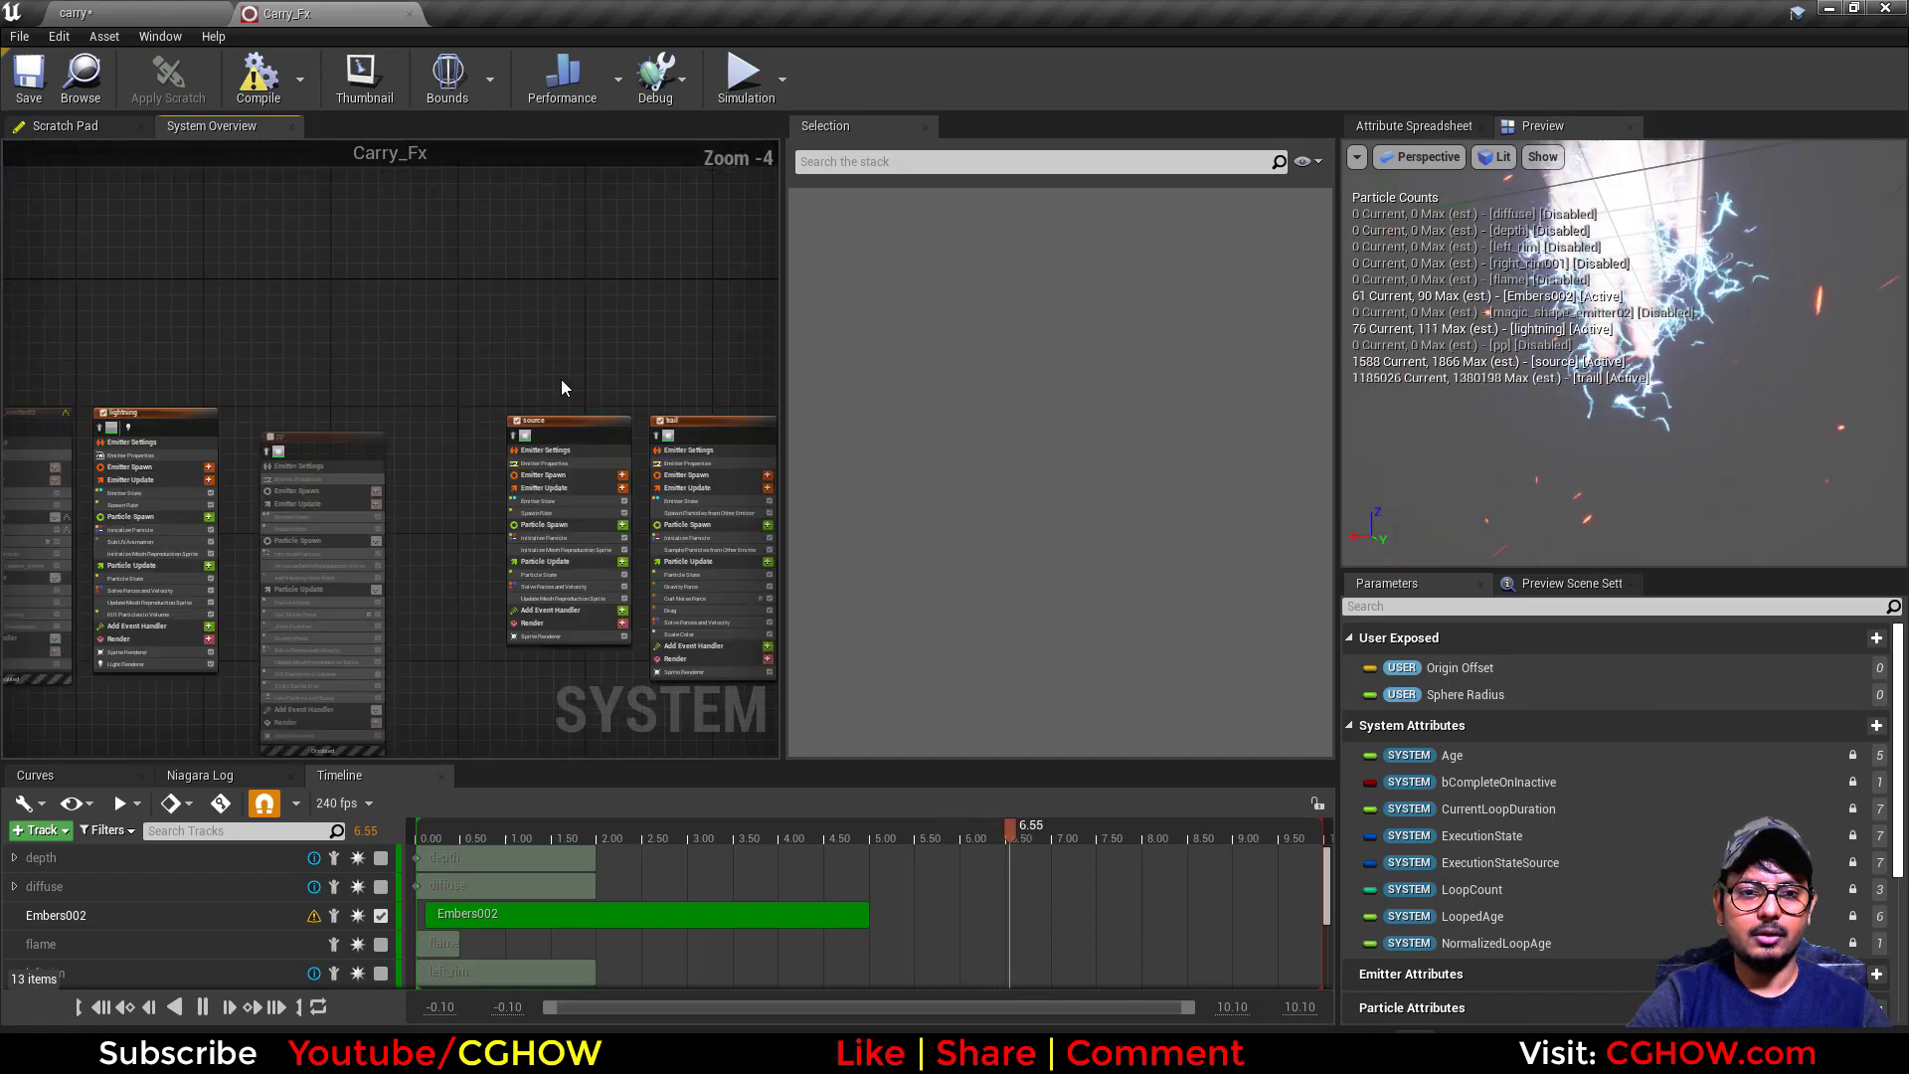
{"action": "scroll", "coordinate": [446, 304], "scroll_direction": "up", "scroll_amount": 5}
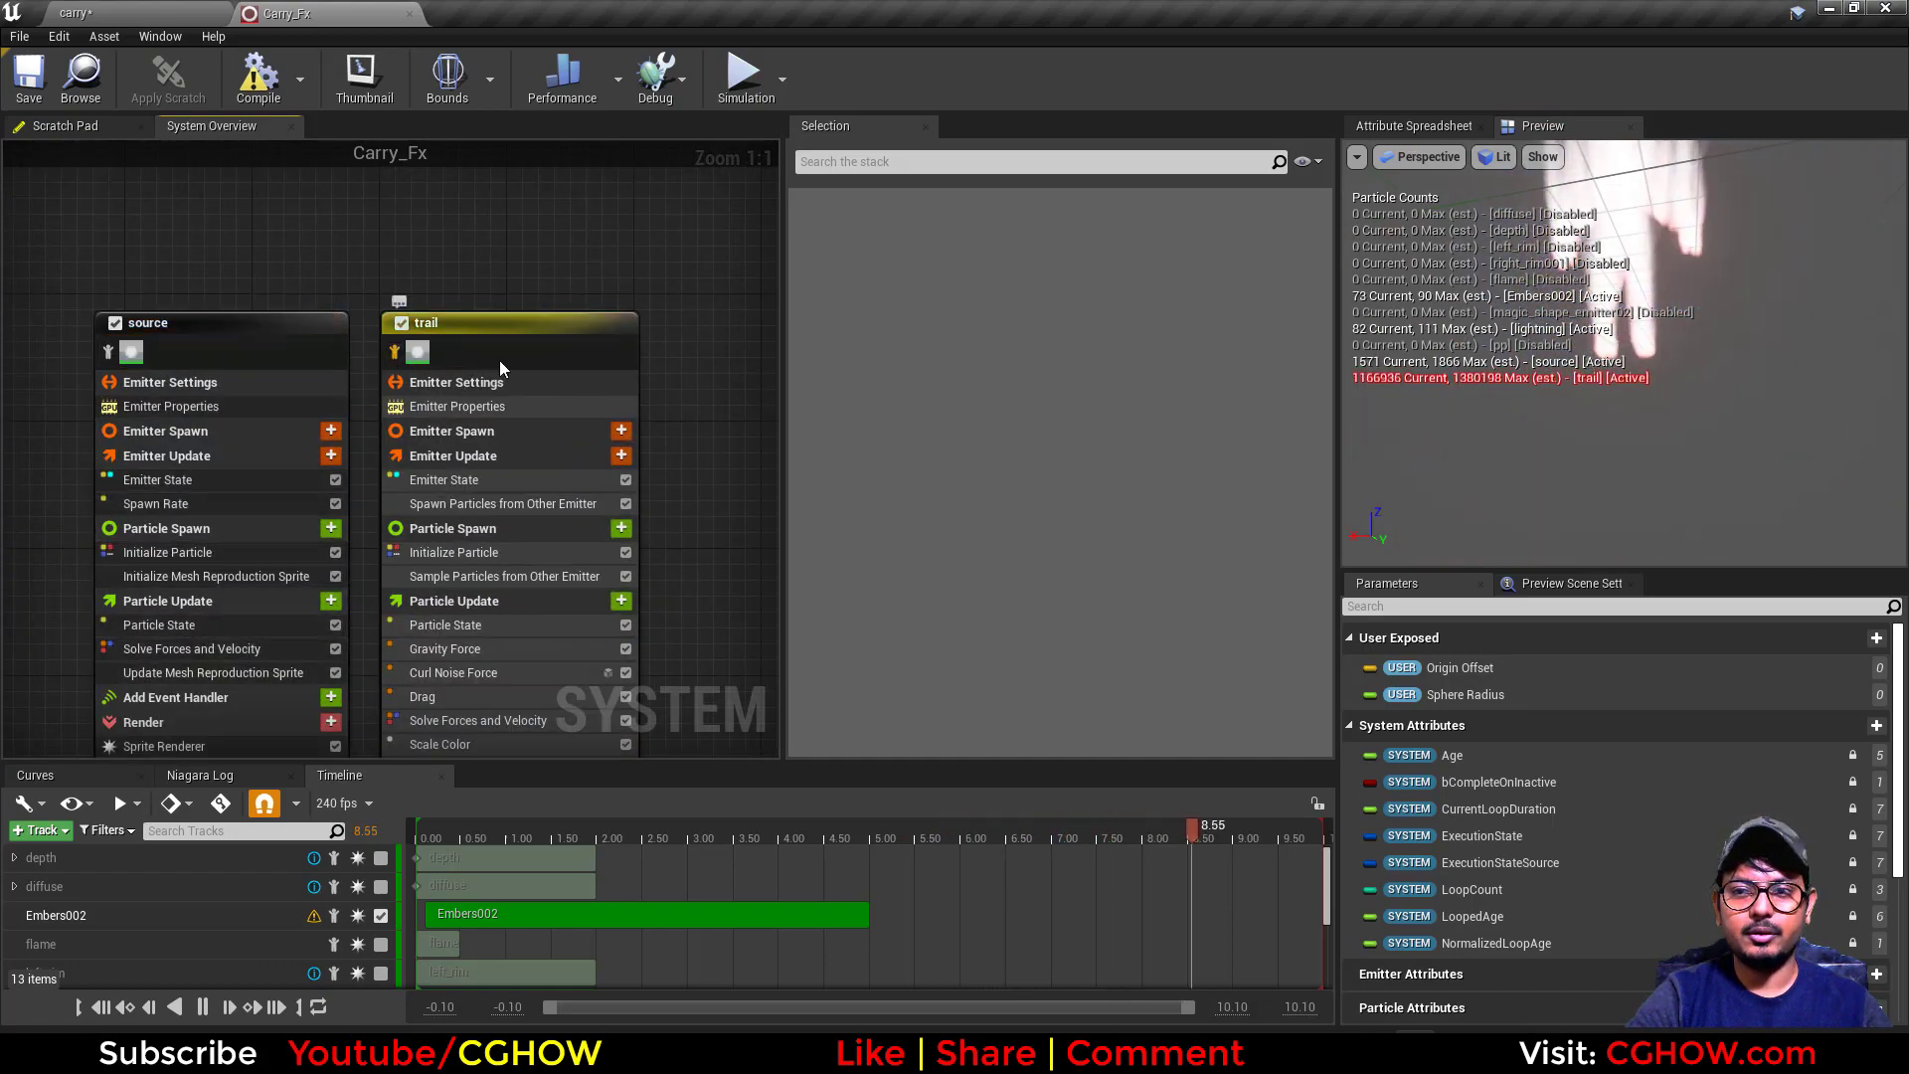
Return to the carry level and inspect the trail effect around the mannequin up close, without its selection outline.
{"action": "left_click", "coordinate": [189, 10]}
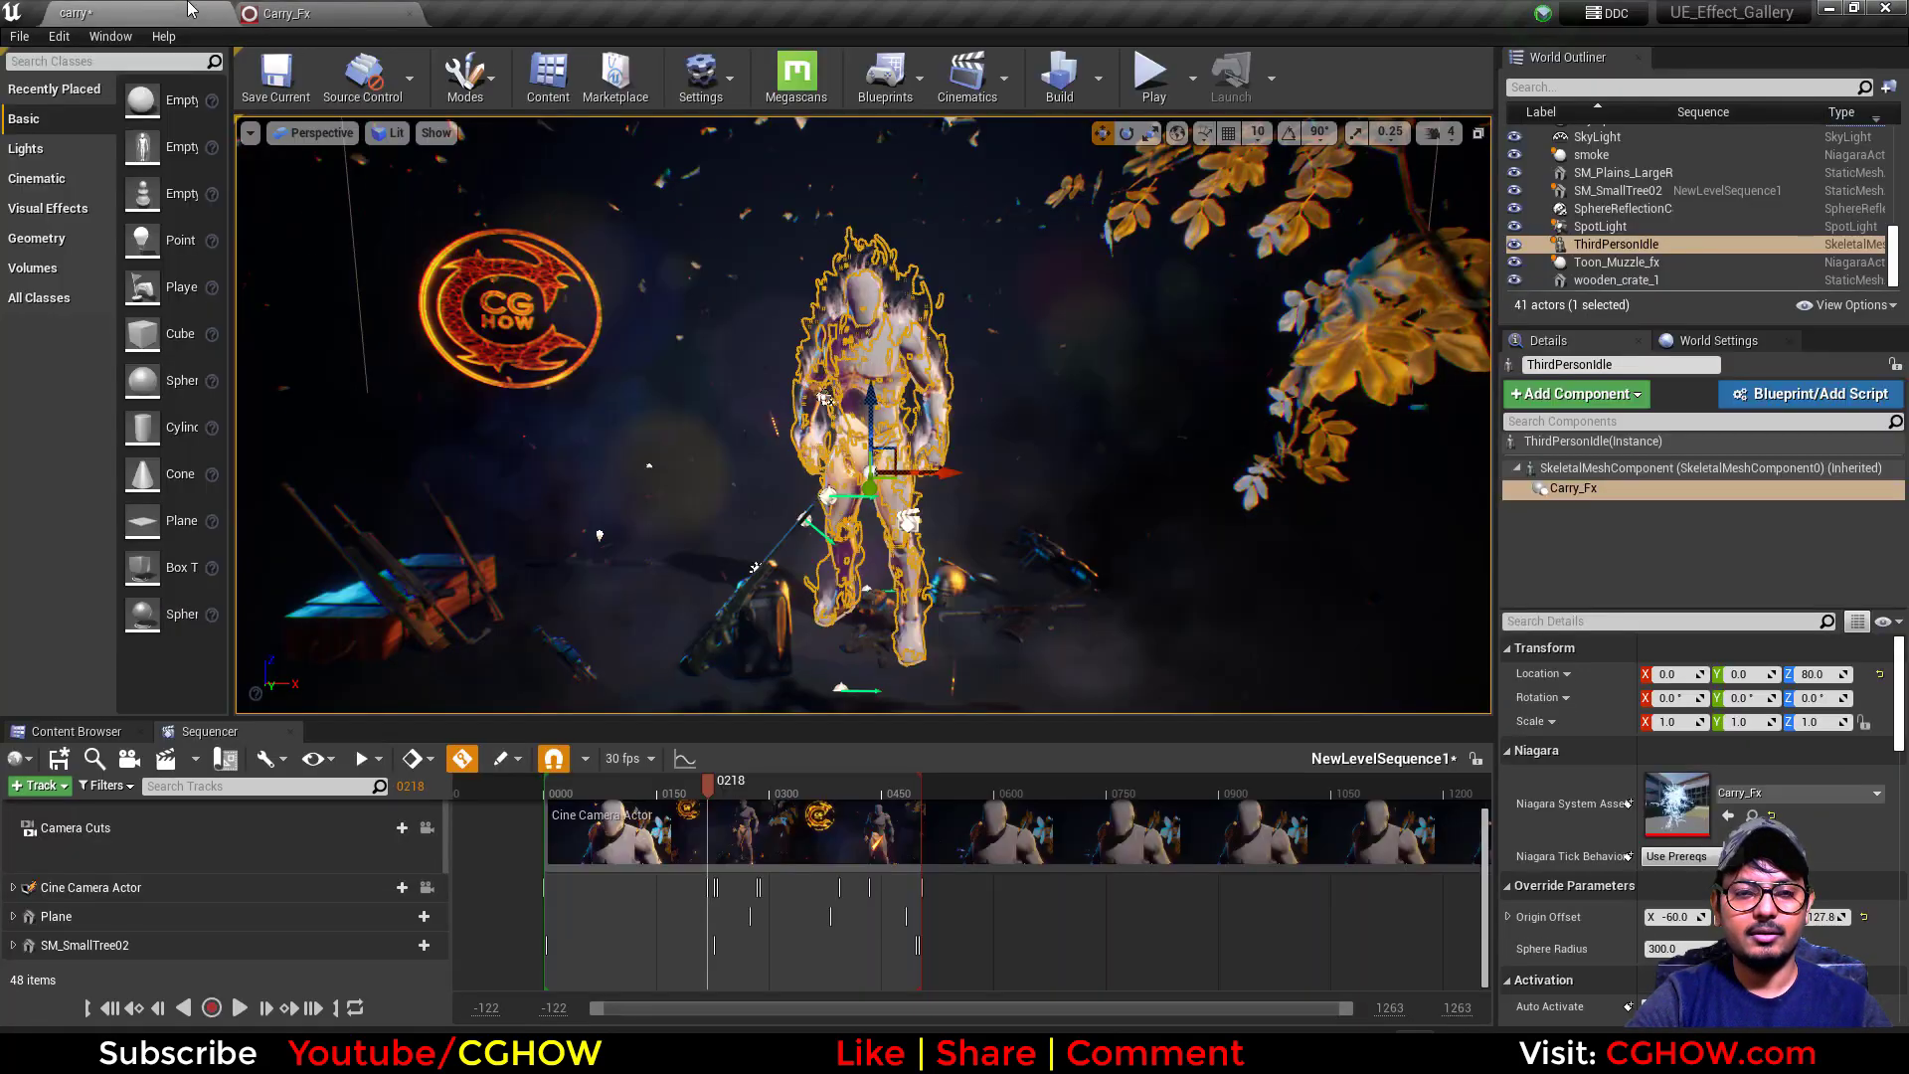
{"action": "scroll", "coordinate": [982, 398], "scroll_direction": "up", "scroll_amount": 5}
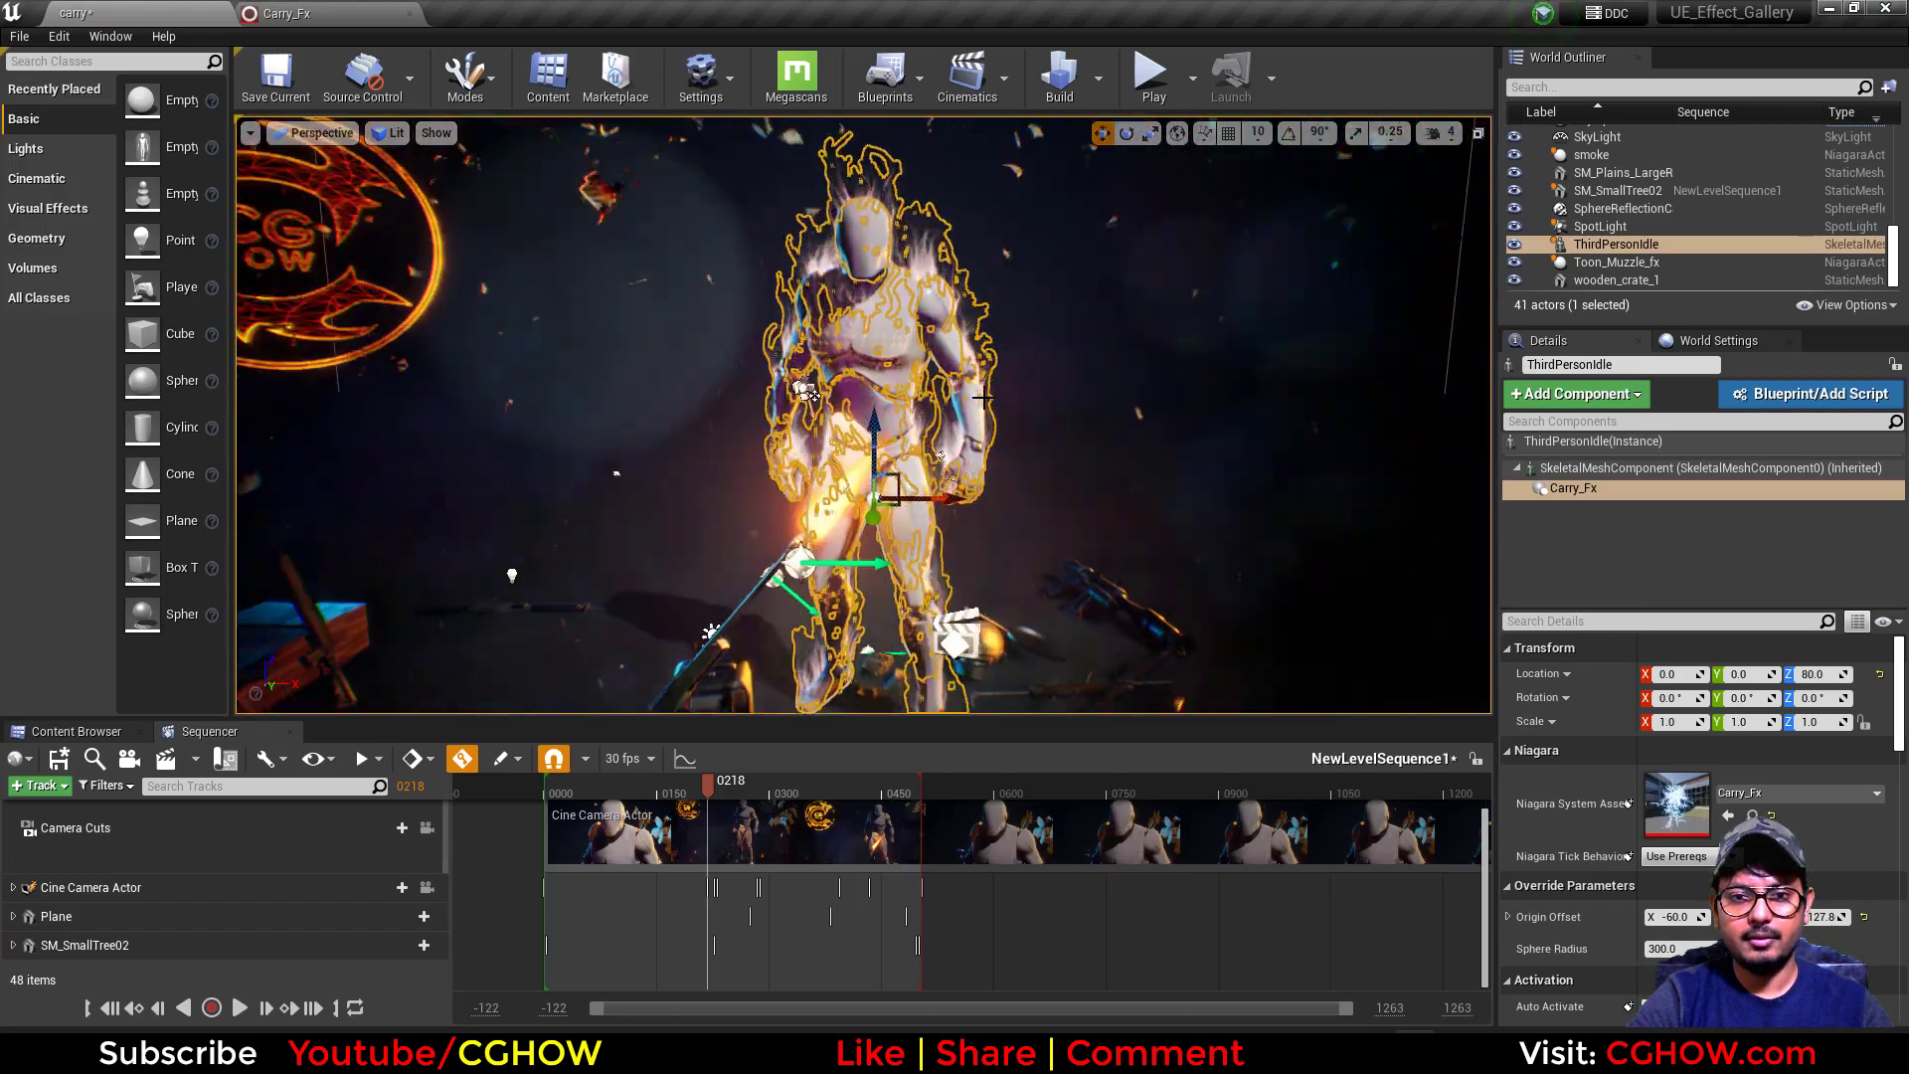
{"action": "scroll", "coordinate": [982, 398], "scroll_direction": "up", "scroll_amount": 2}
{"action": "left_click", "coordinate": [1042, 447]}
{"action": "scroll", "coordinate": [1042, 447], "scroll_direction": "up", "scroll_amount": 4}
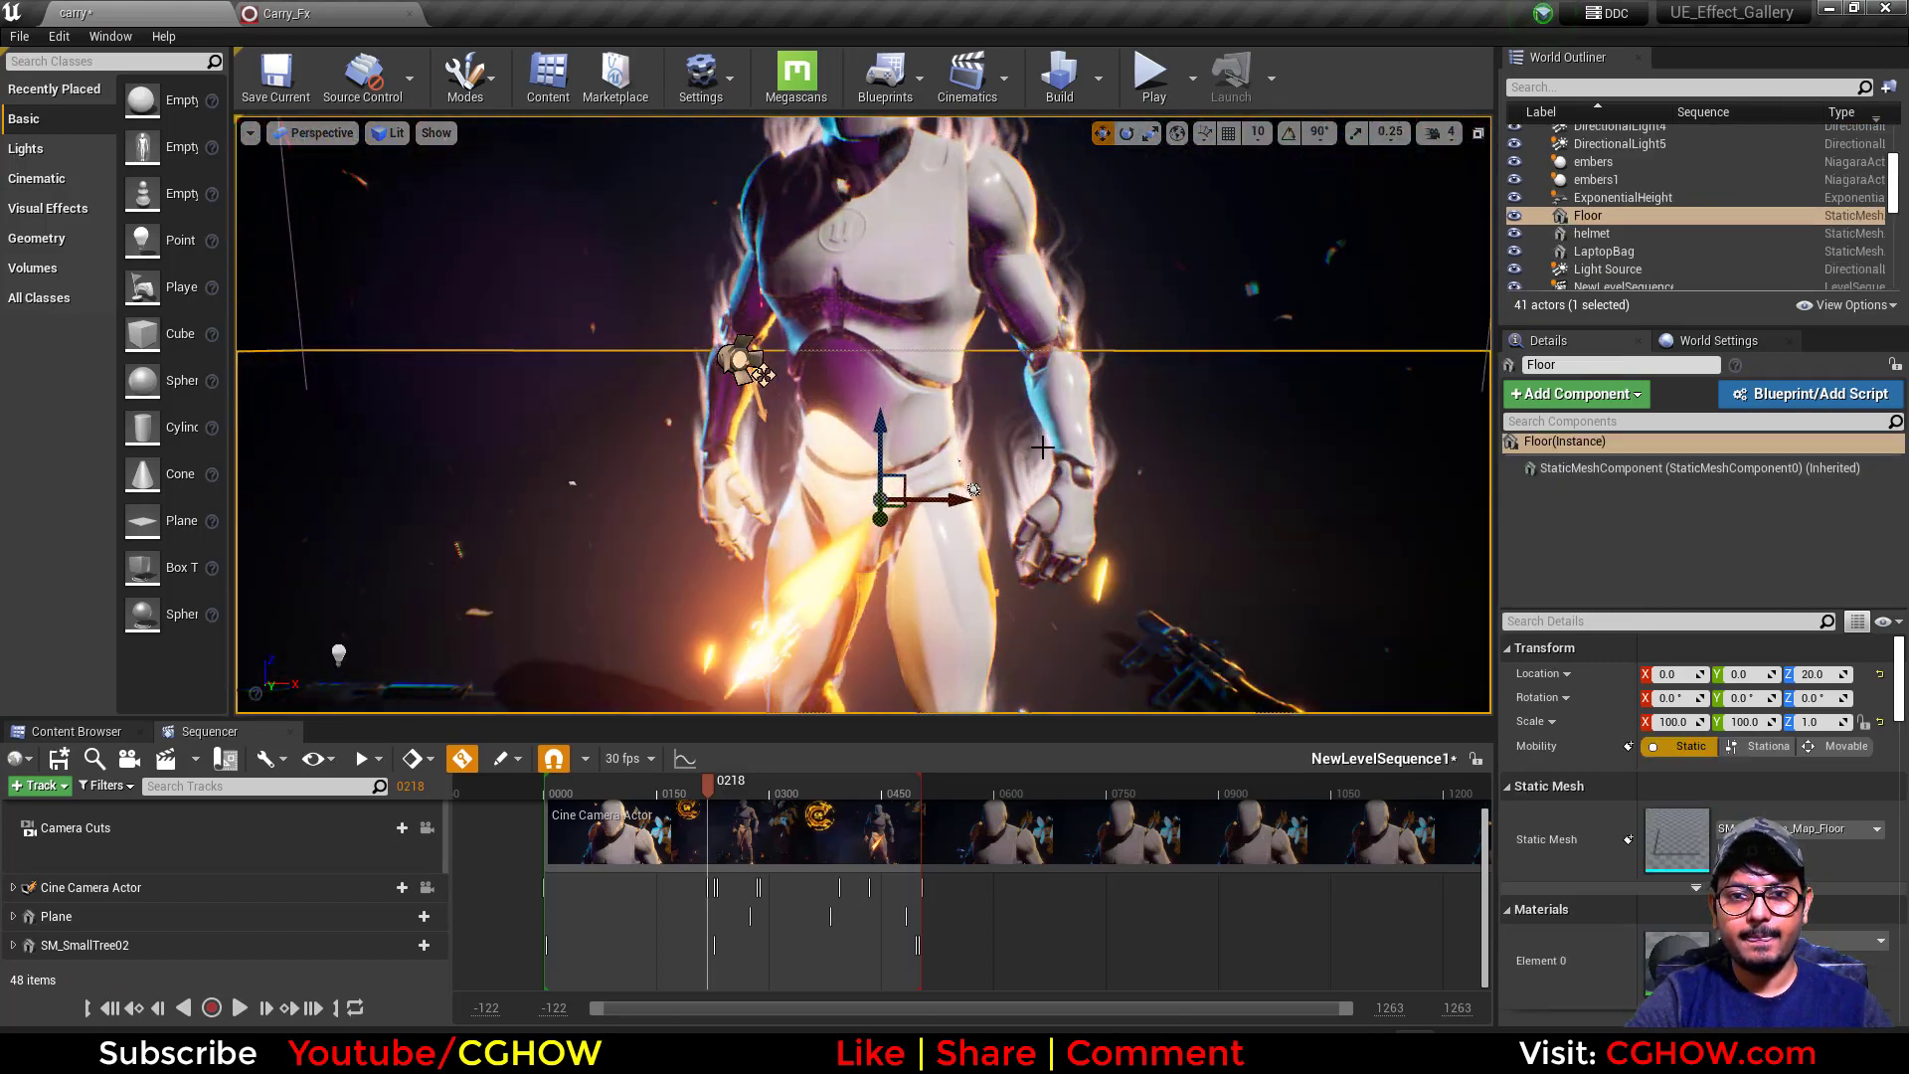
{"action": "middle_click_drag", "start_coordinate": [1042, 447], "coordinate": [1026, 497]}
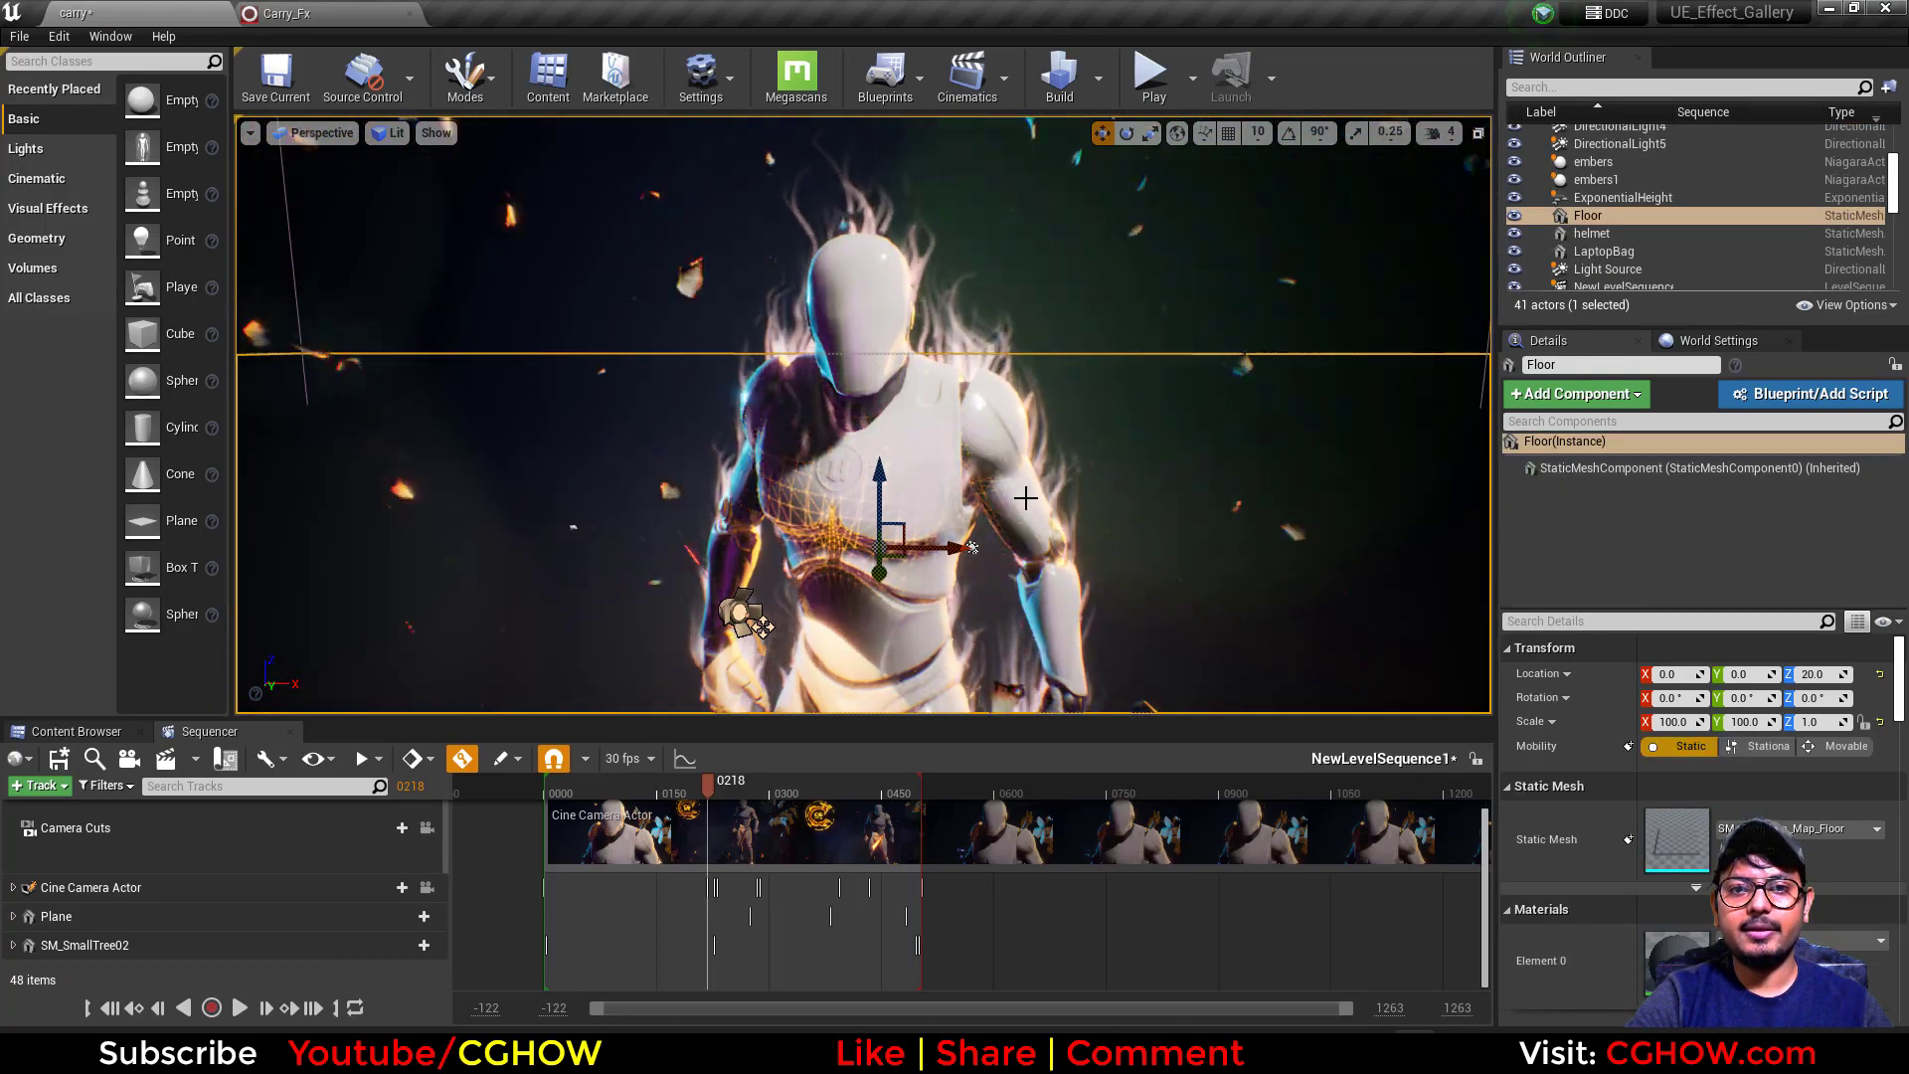
Select the ThirdPersonIdle mannequin in the level and locate its SK_Mannequin skeletal mesh asset in the project content.
{"action": "scroll", "coordinate": [1026, 498], "scroll_direction": "down", "scroll_amount": 4}
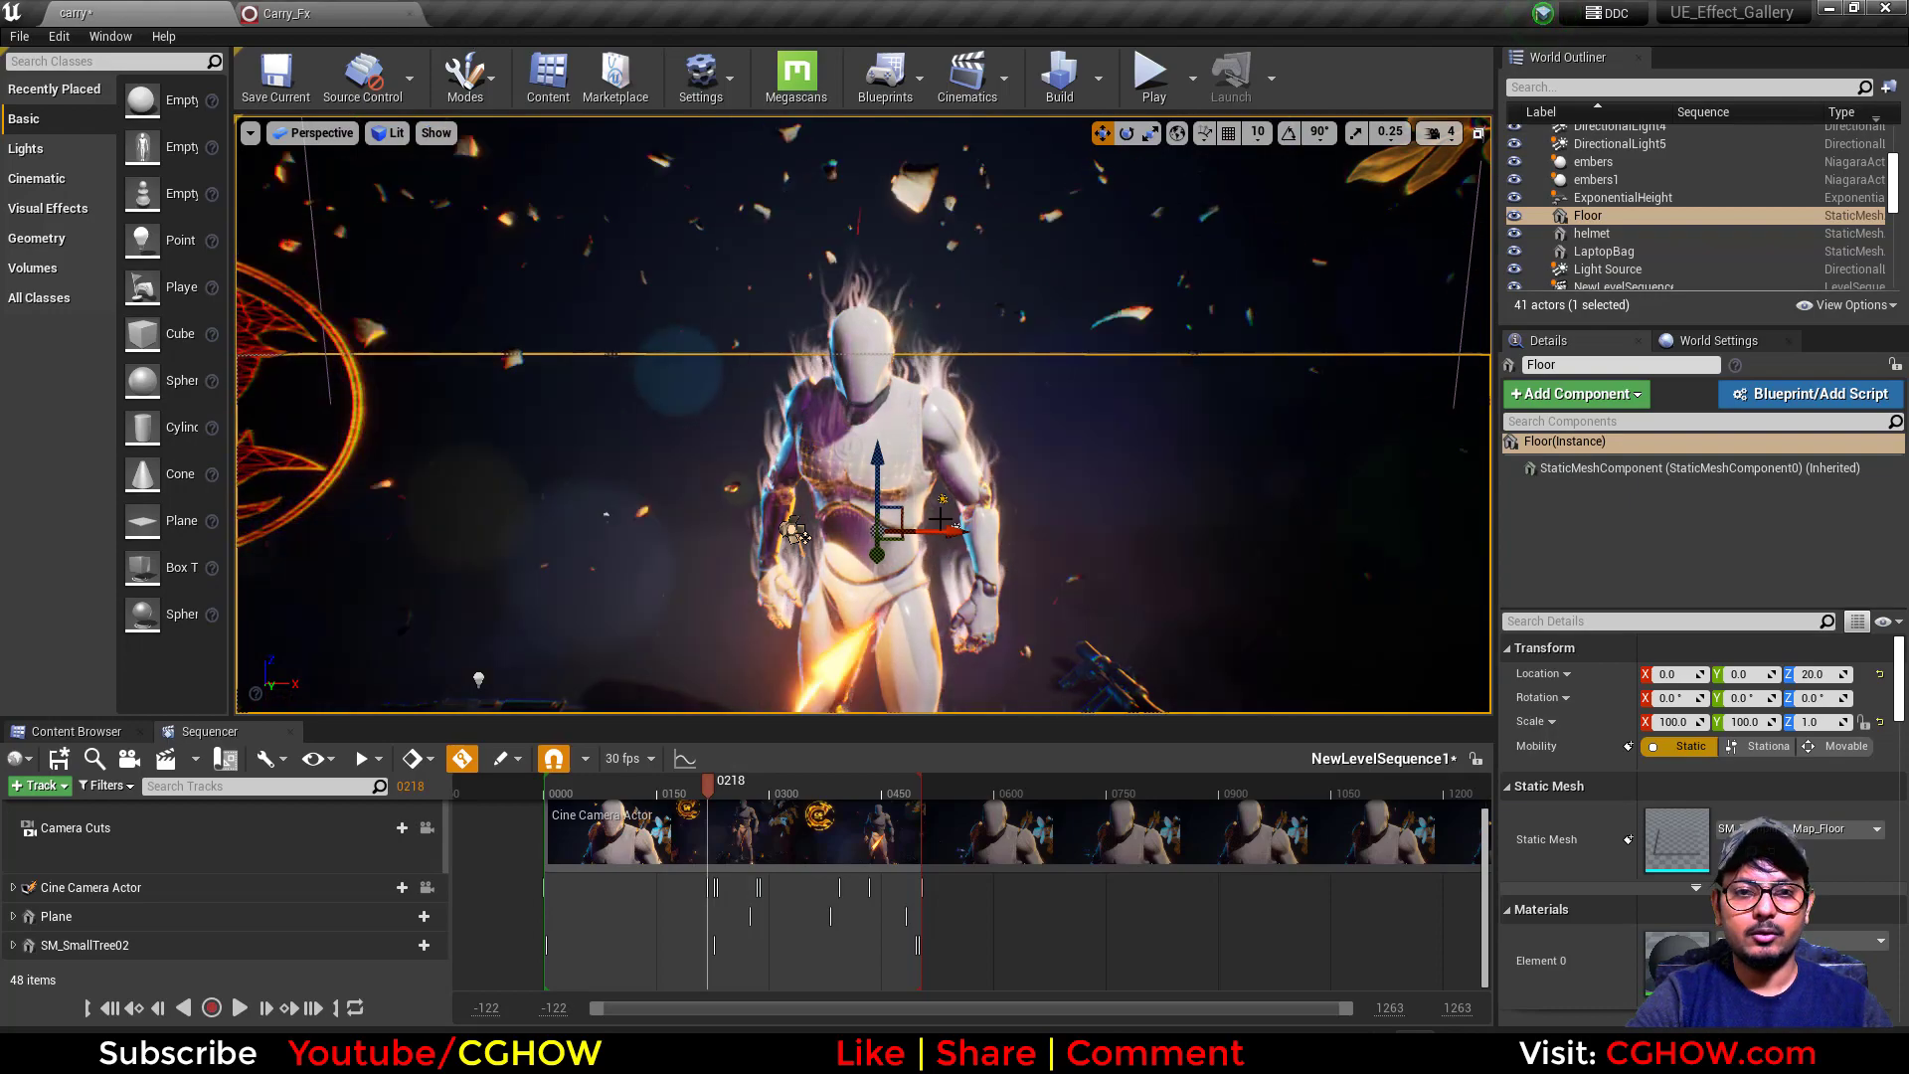
{"action": "left_click", "coordinate": [890, 402]}
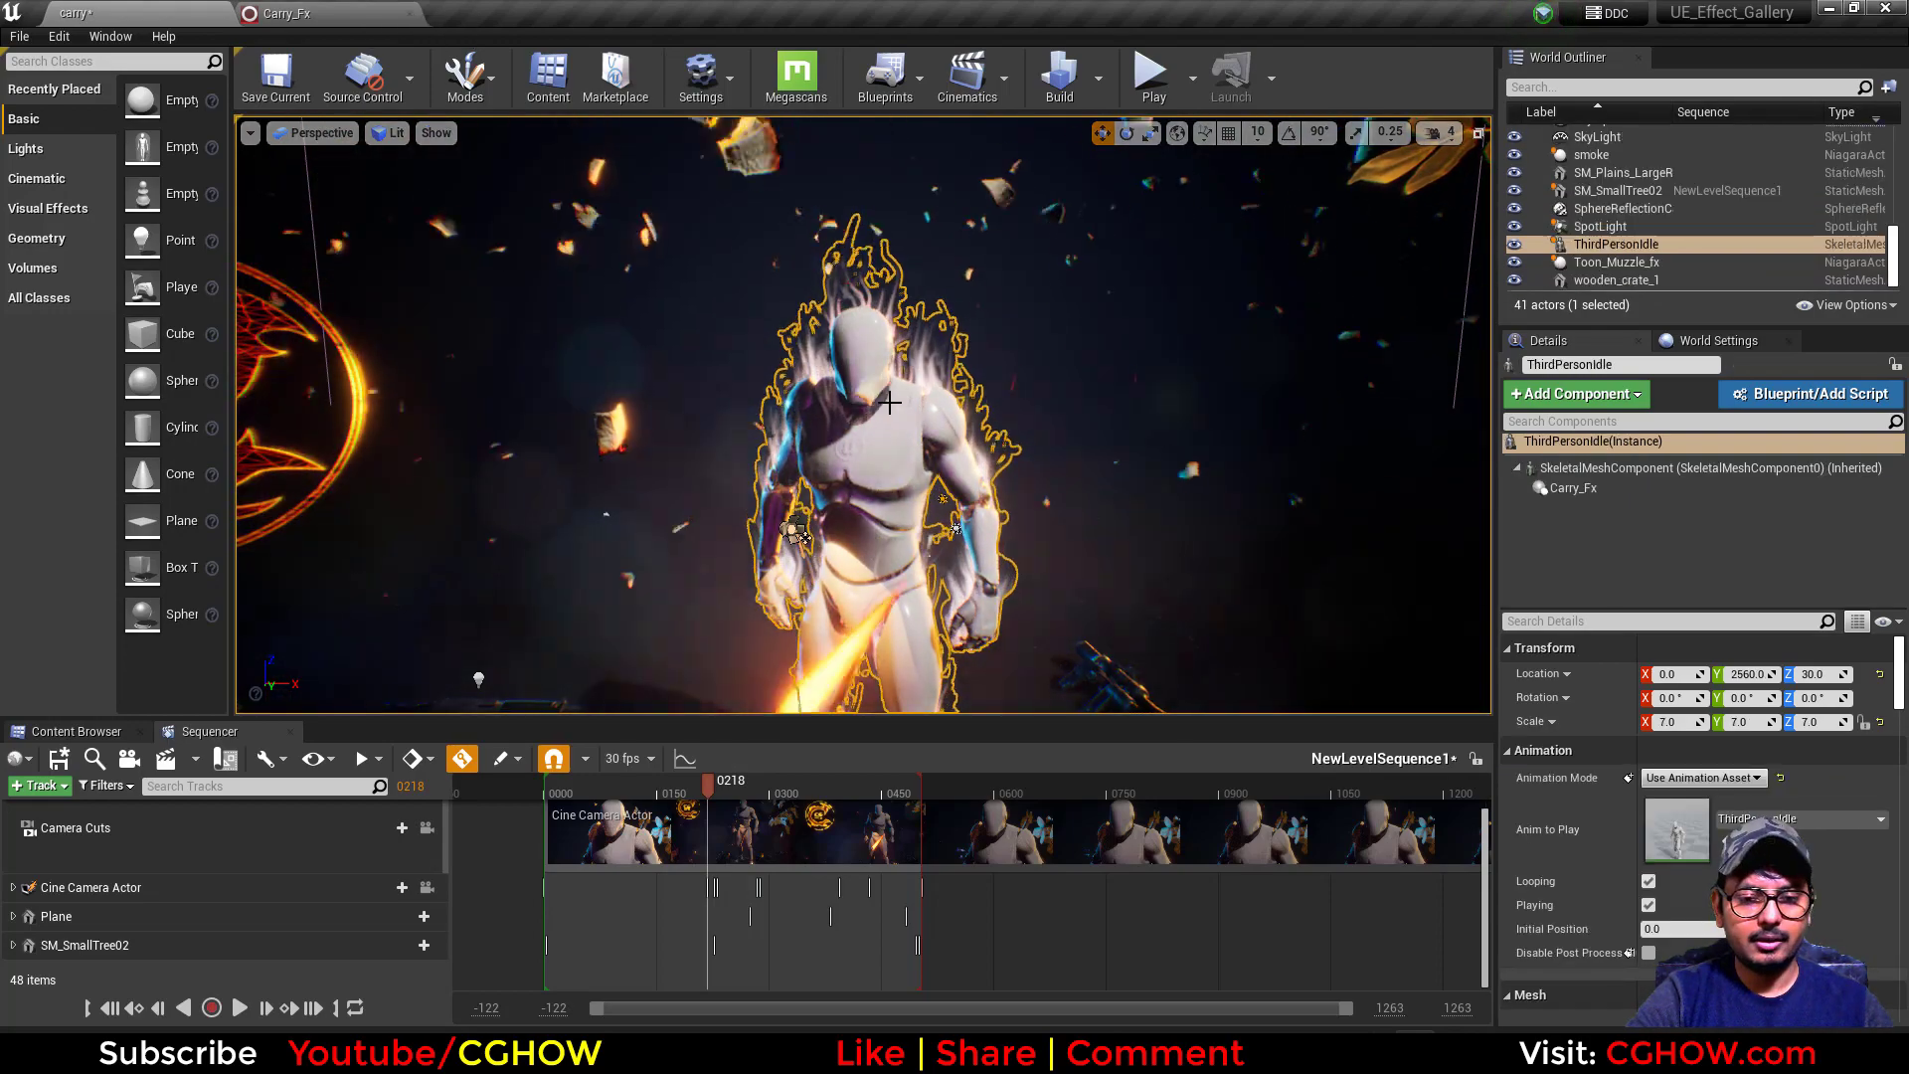
{"action": "key", "text": "ctrl+b"}
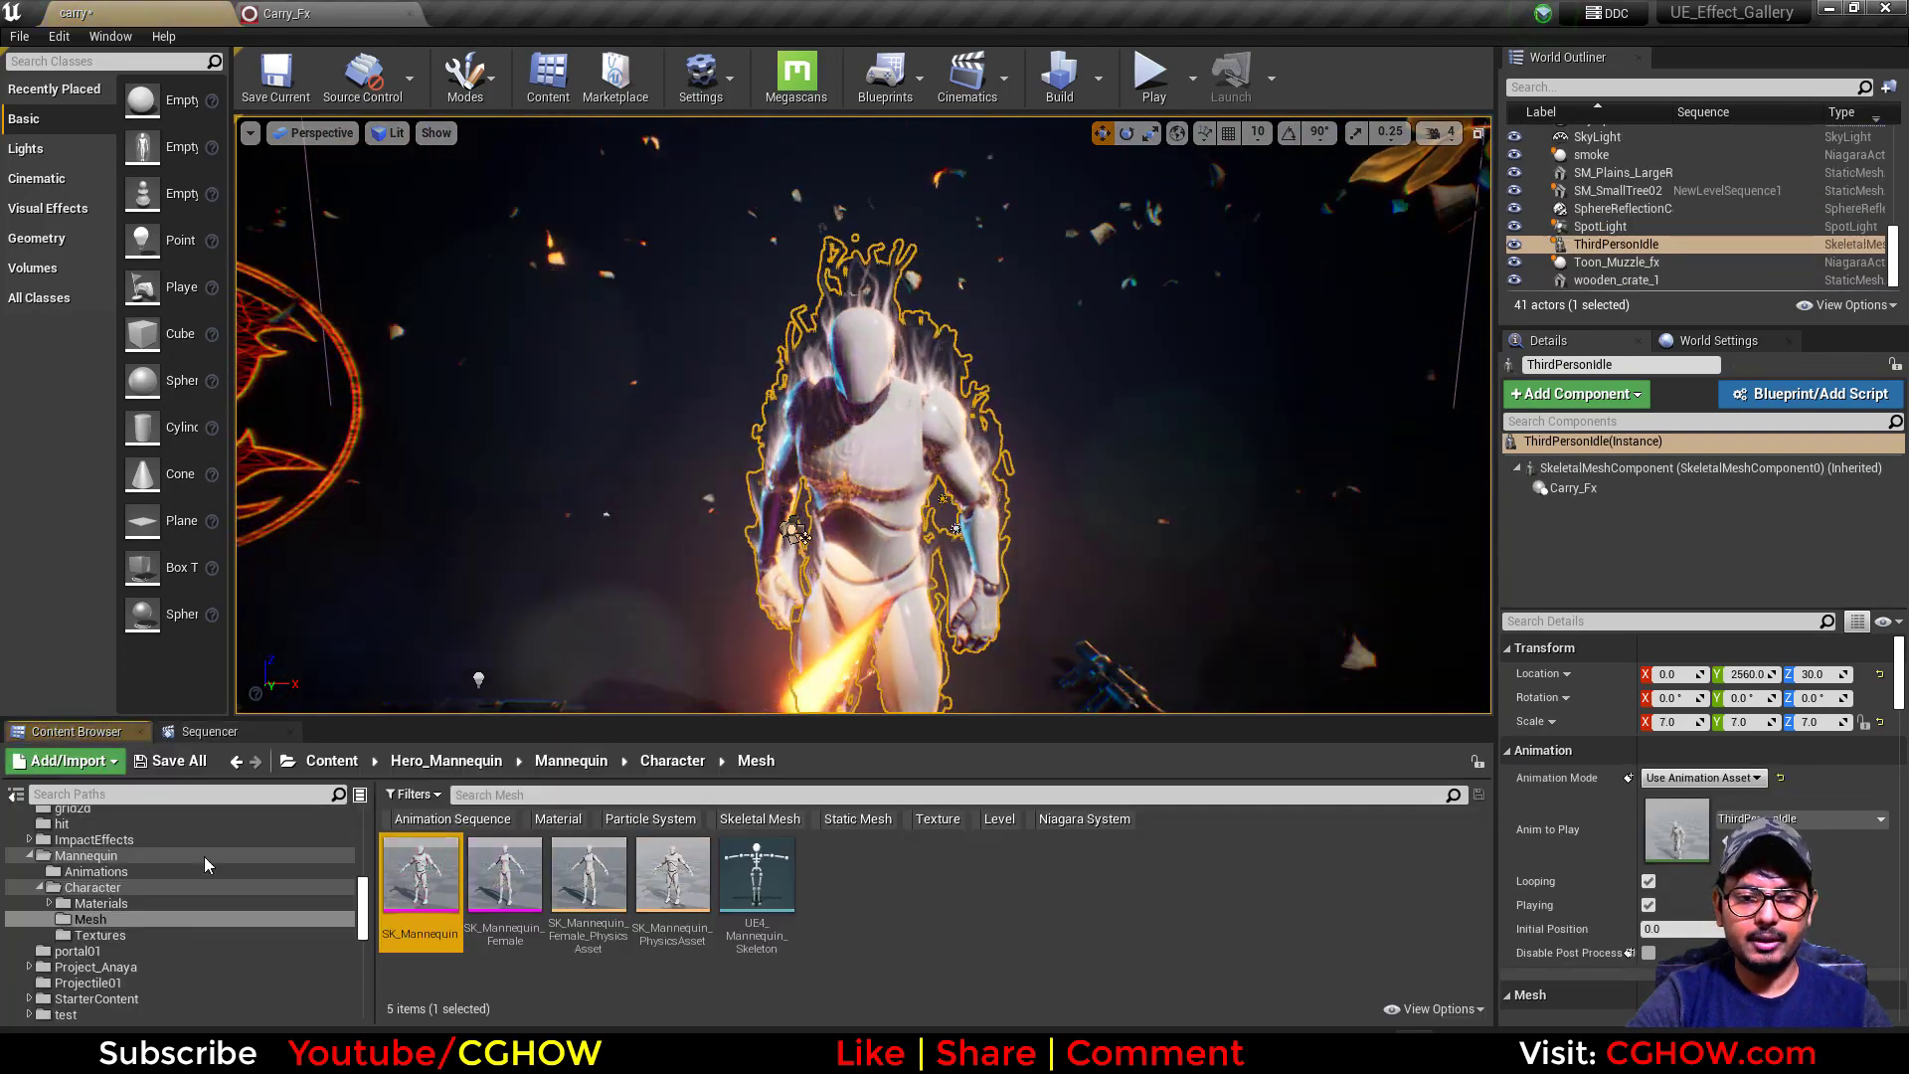
Create a new empty level without saving the changes to the carry level.
{"action": "left_click", "coordinate": [19, 36]}
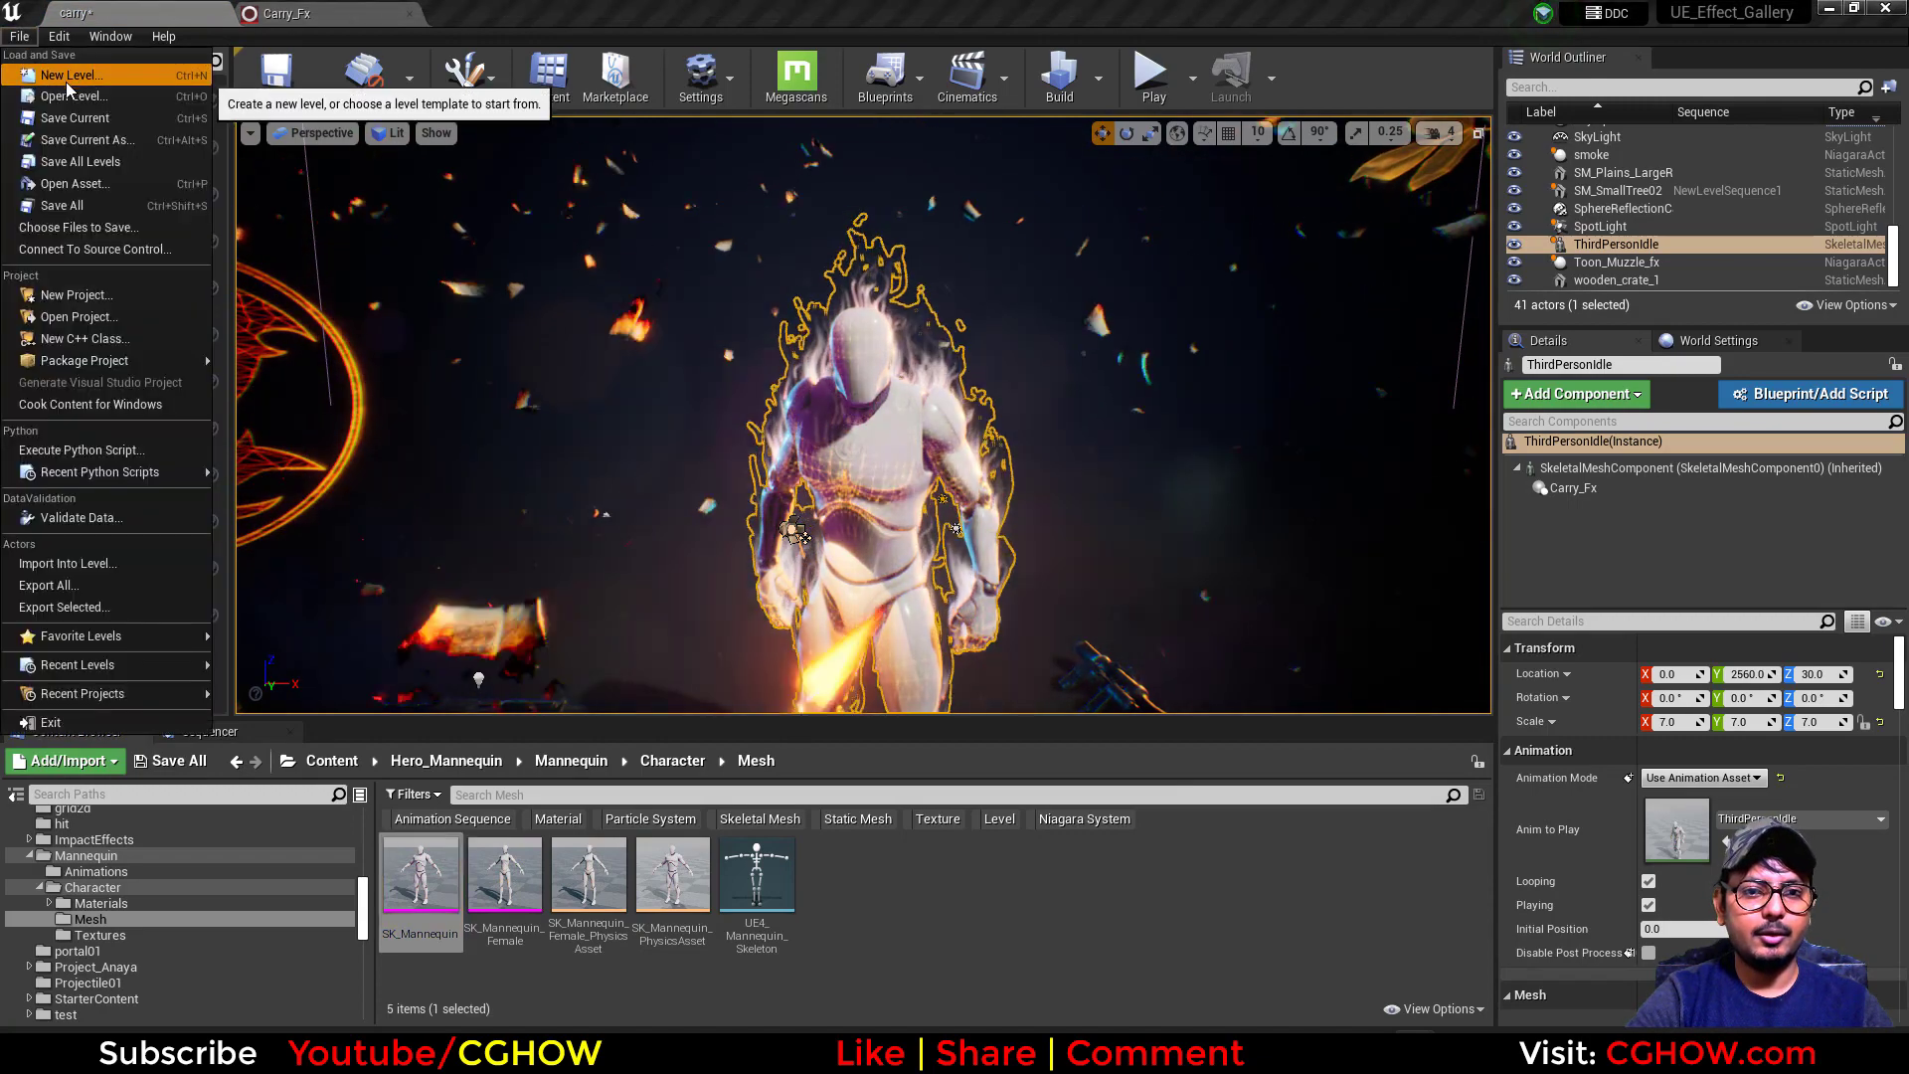
{"action": "left_click", "coordinate": [68, 75]}
{"action": "left_click", "coordinate": [806, 571]}
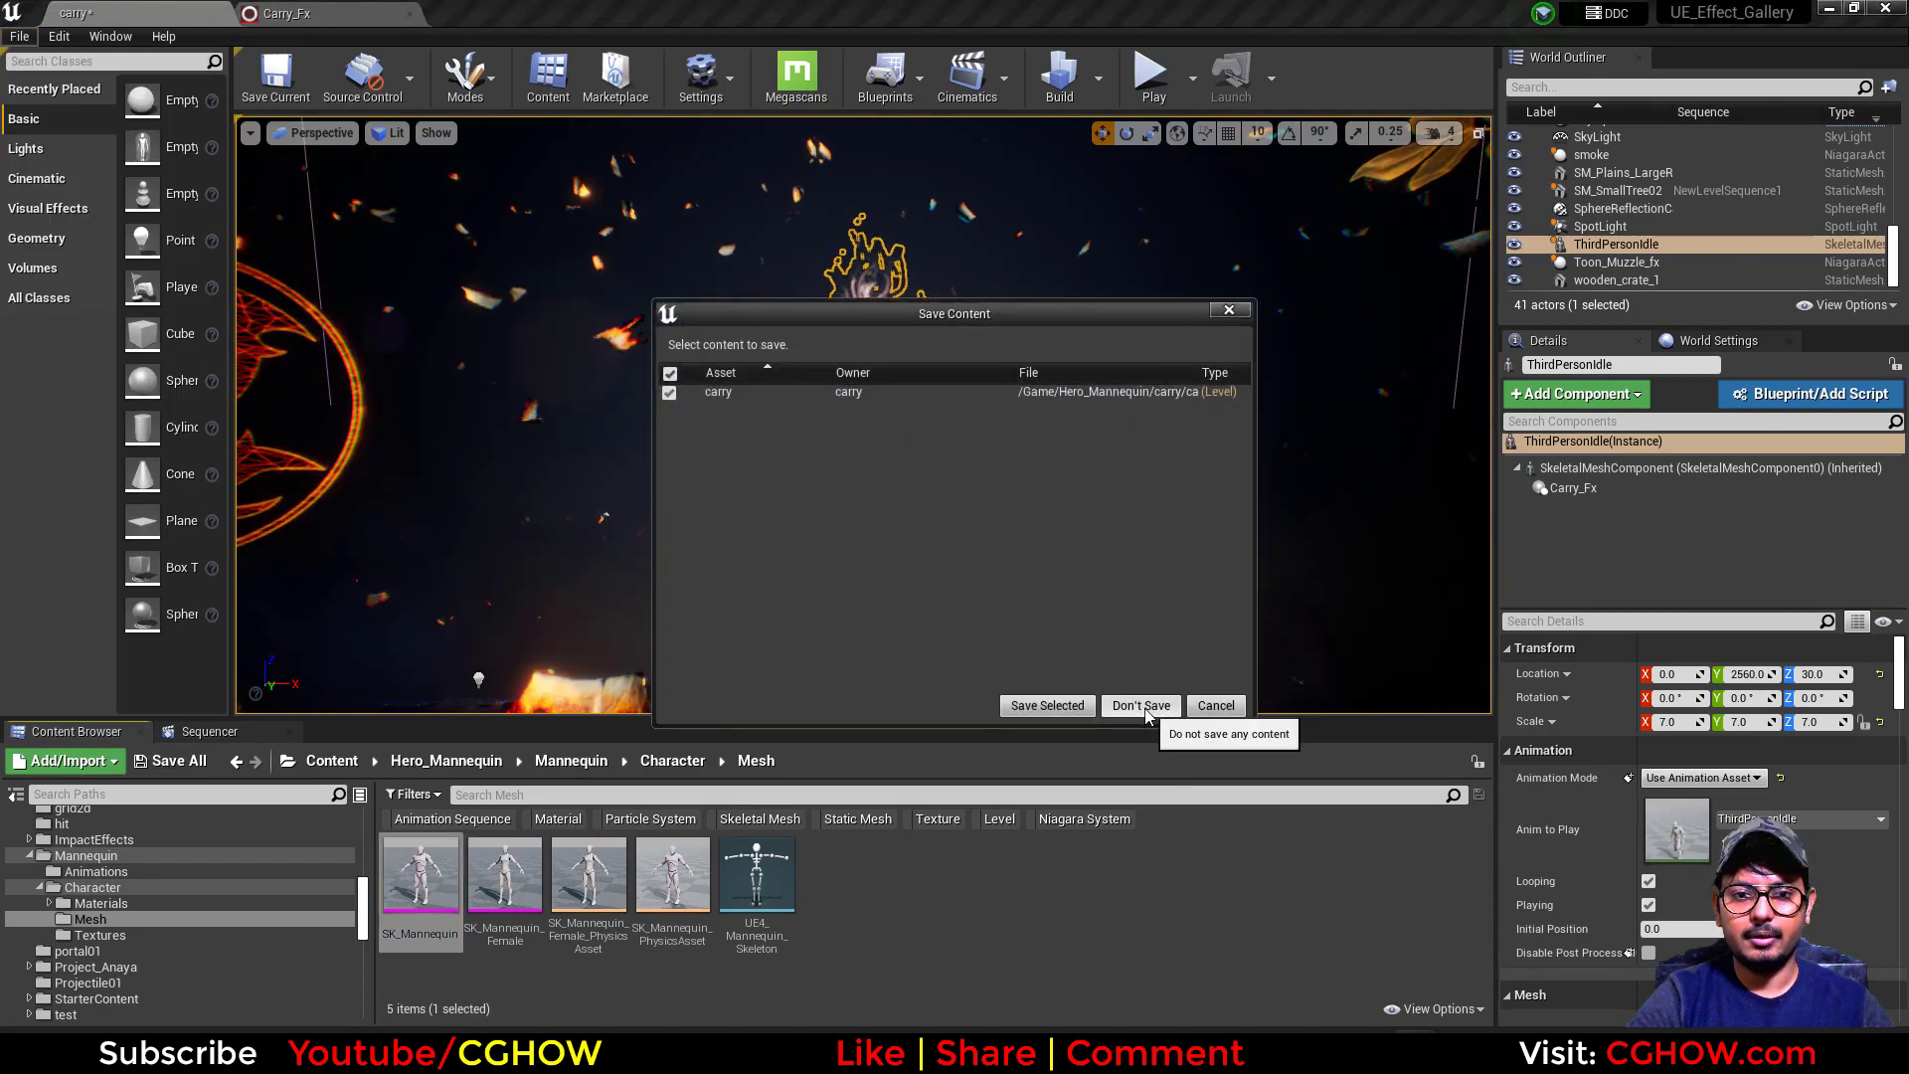
{"action": "left_click", "coordinate": [1141, 706]}
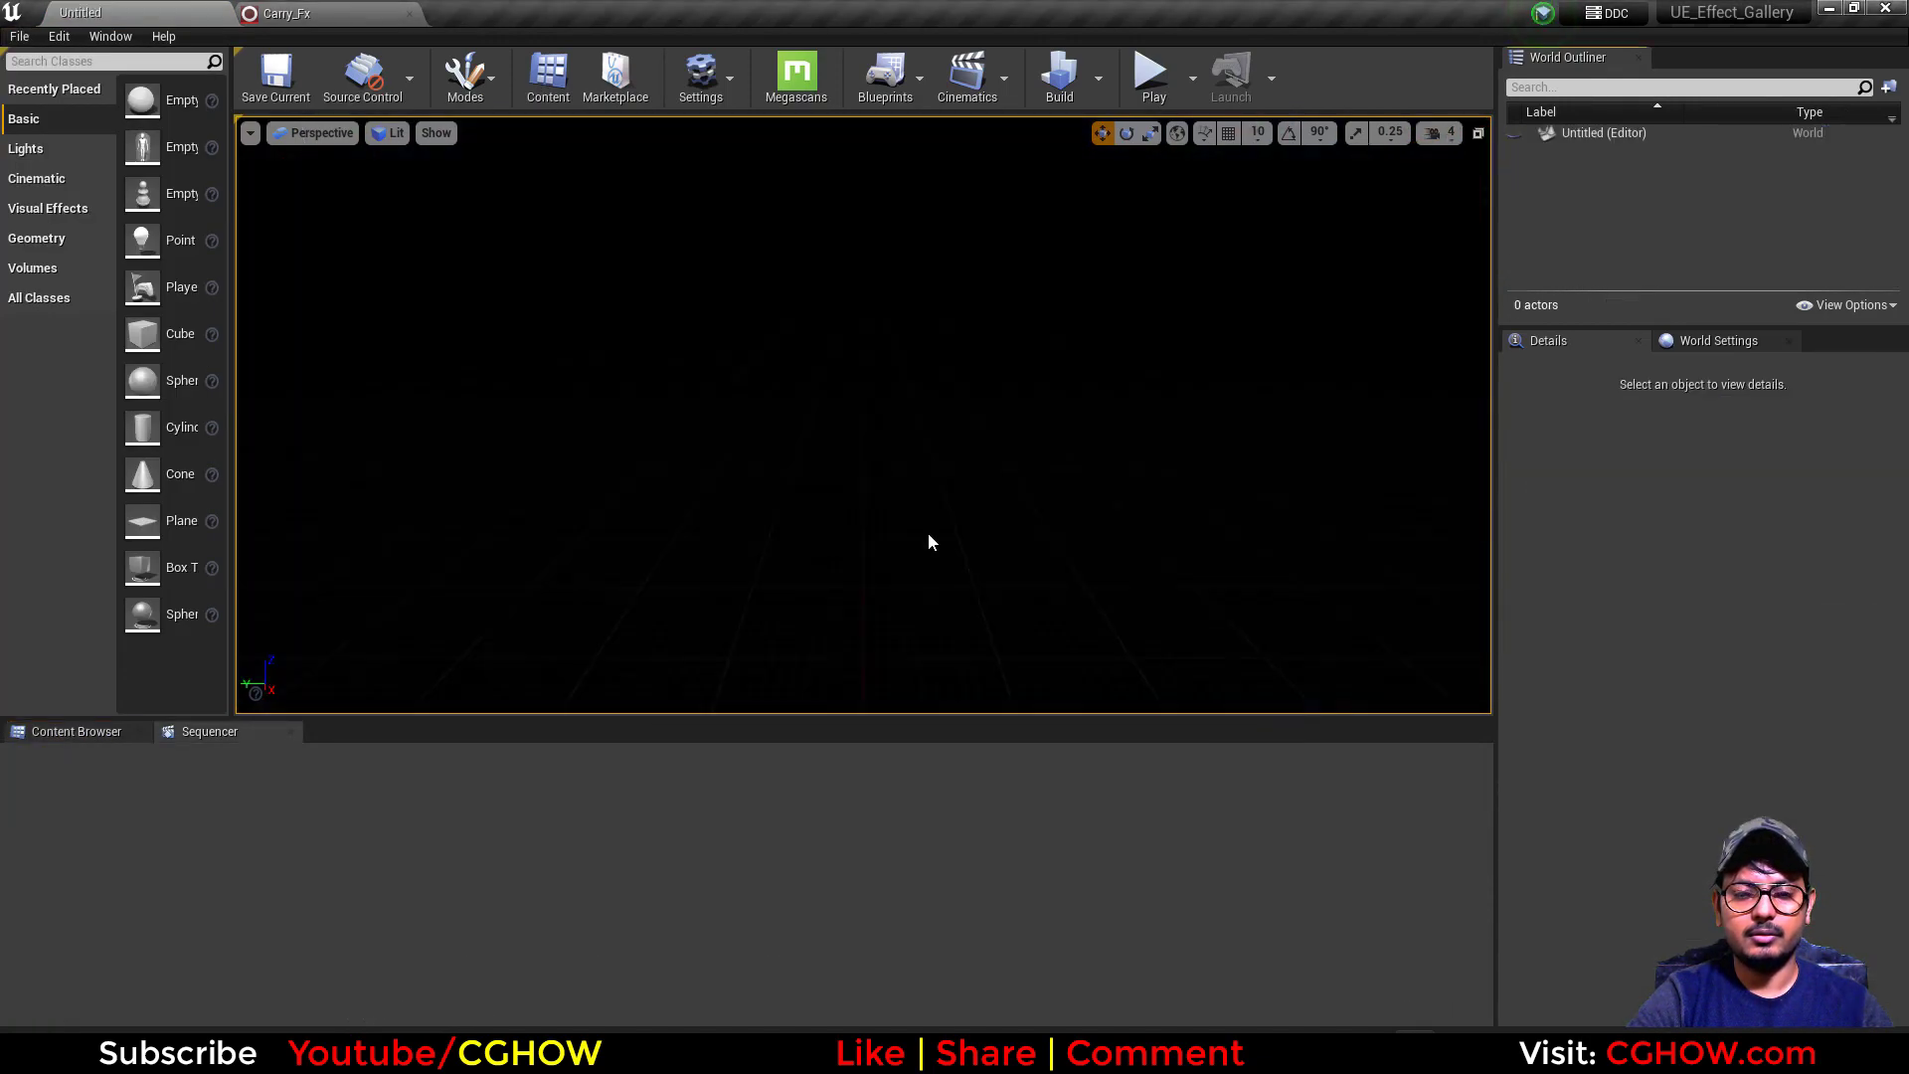
Place SK_Mannequin in the empty level, reset its location to 0, 0, 0 and frame it from the front.
{"action": "left_click", "coordinate": [98, 734]}
{"action": "left_click_drag", "start_coordinate": [420, 875], "coordinate": [845, 542]}
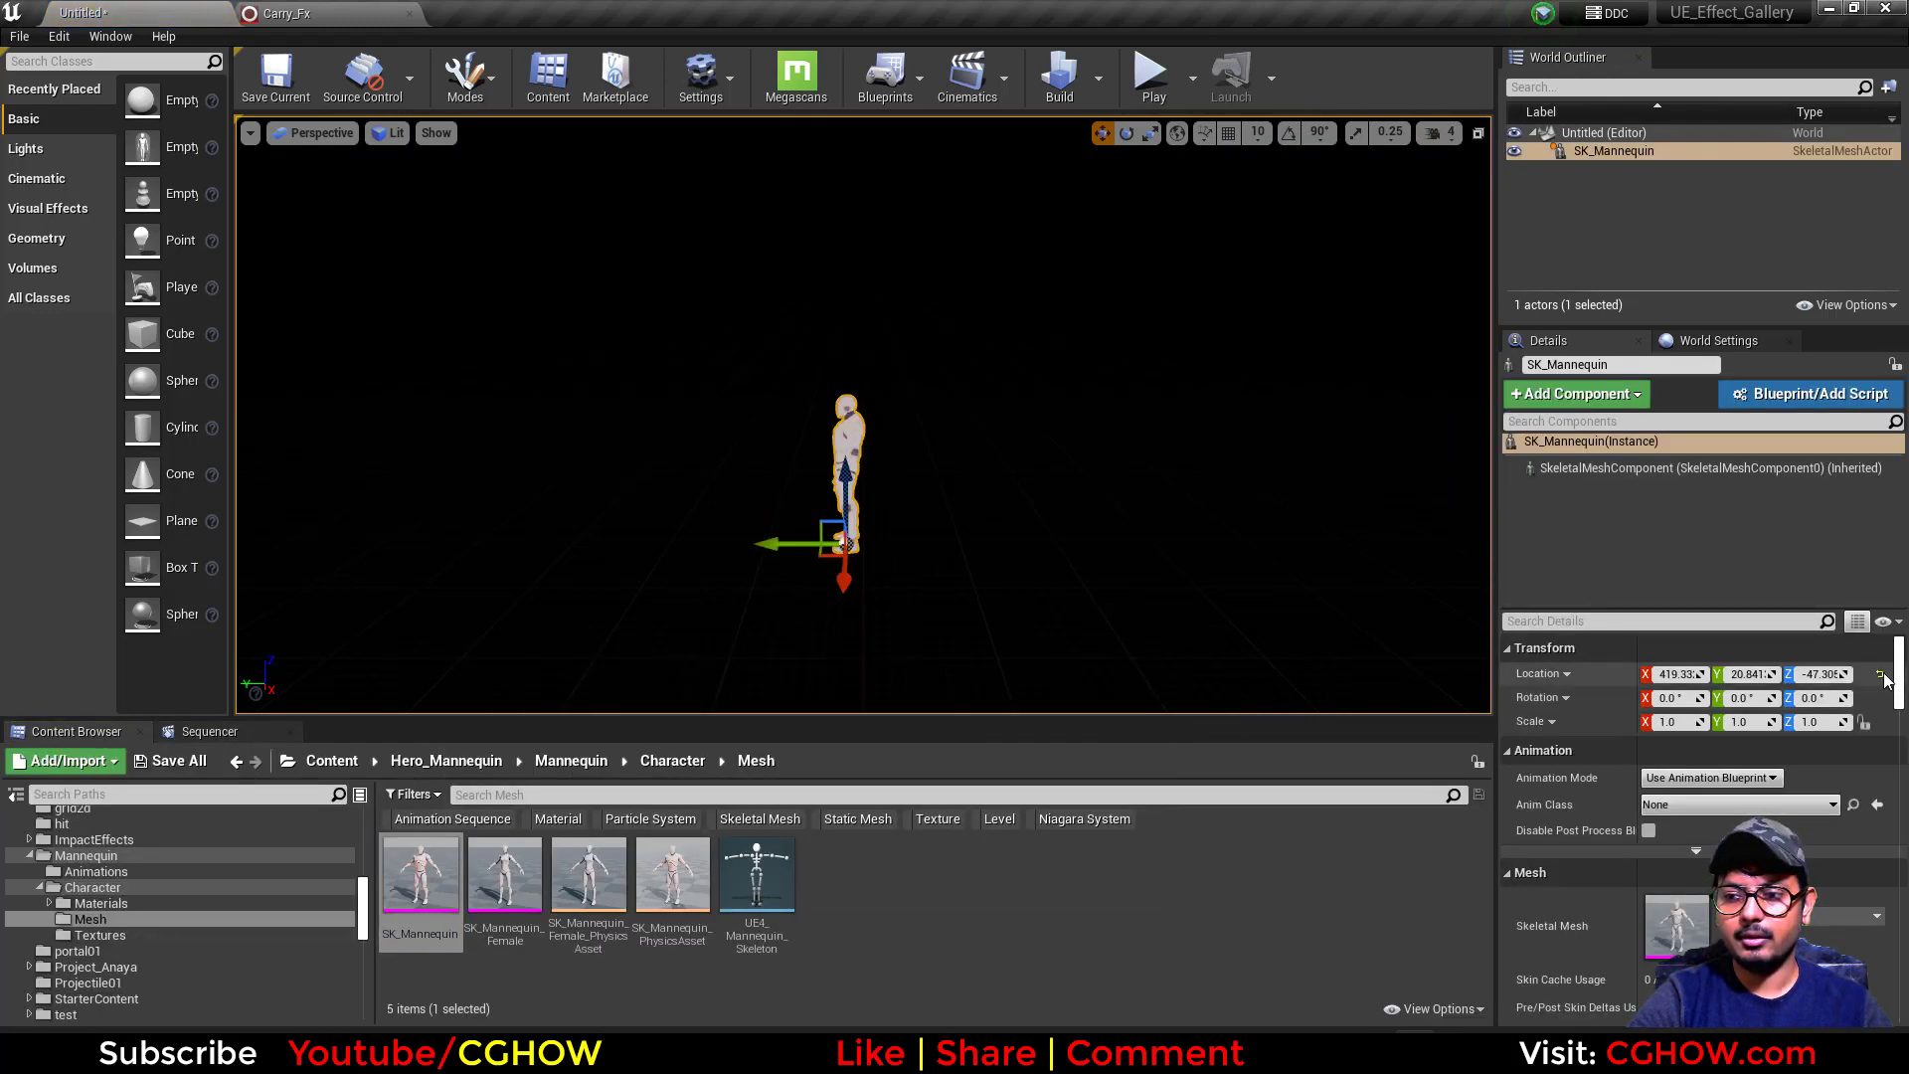
{"action": "key", "text": "f"}
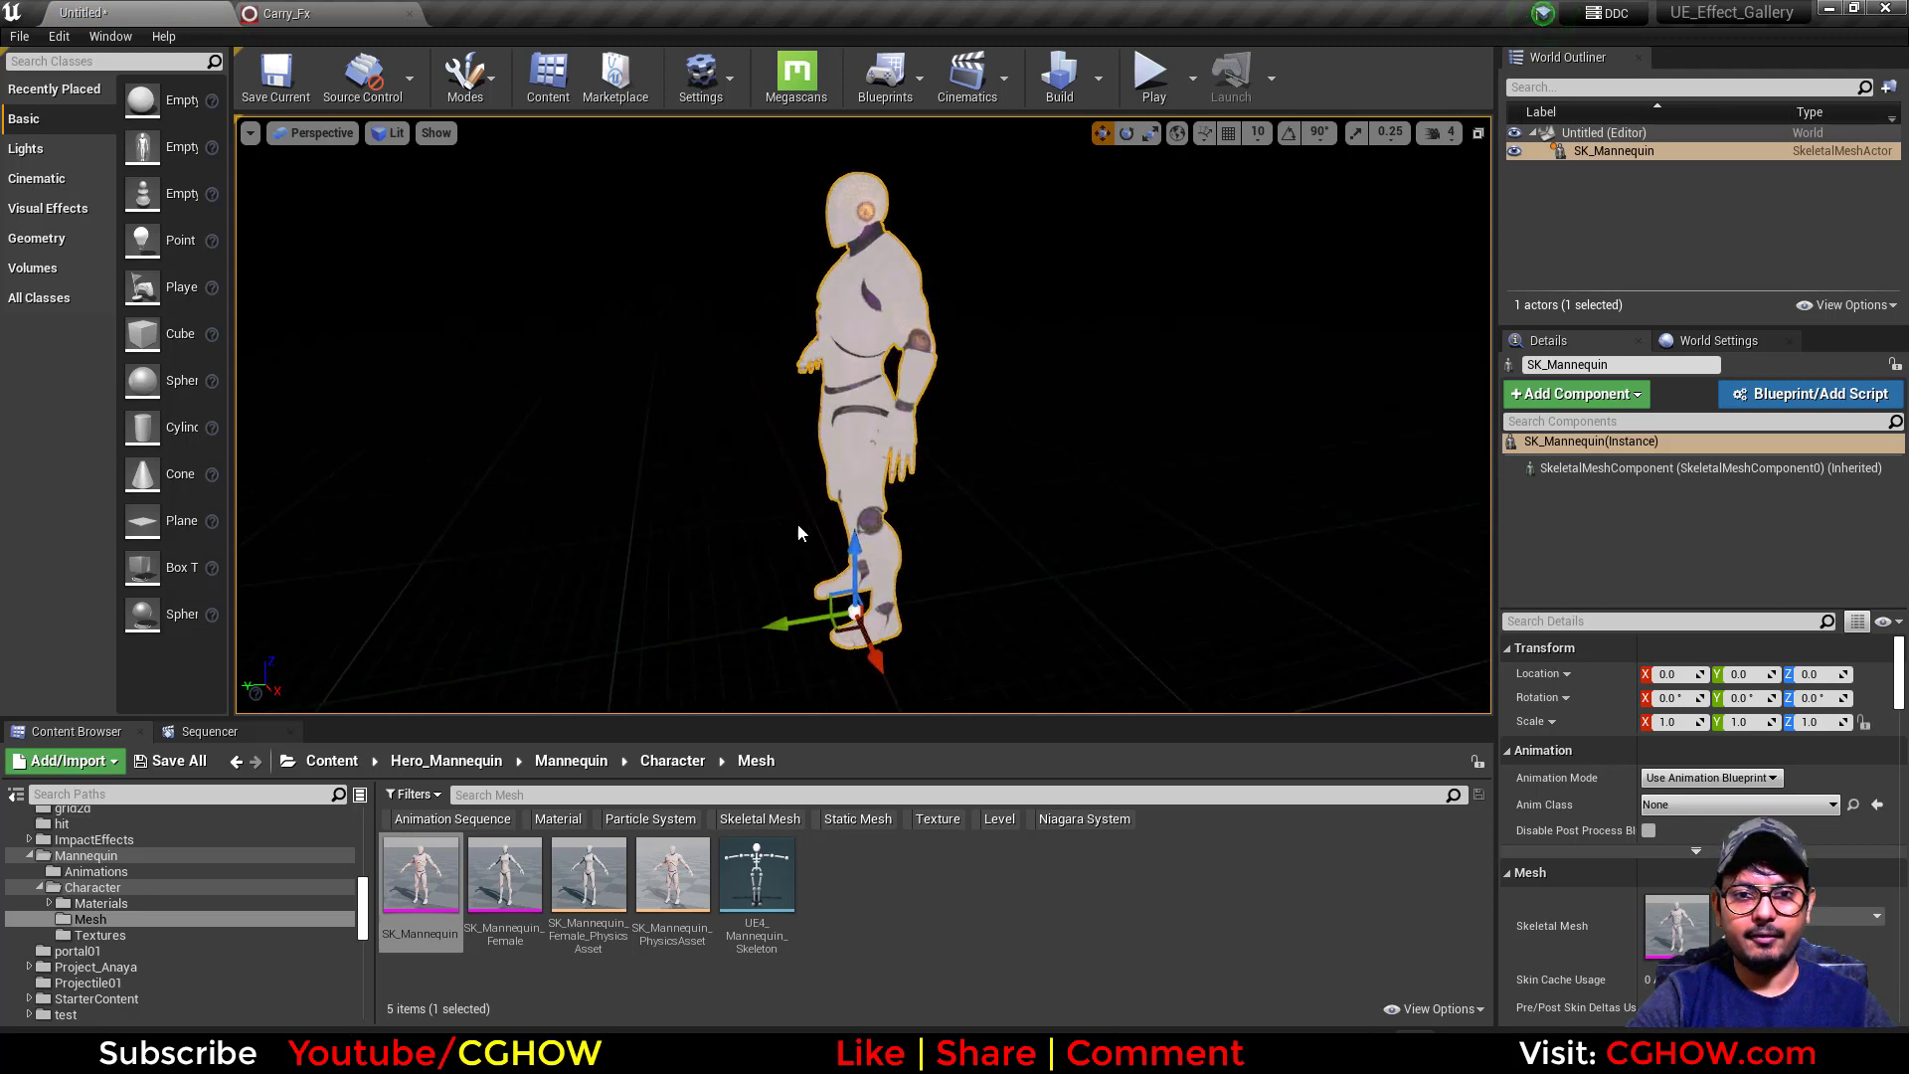
{"action": "left_click_drag", "start_coordinate": [796, 524], "coordinate": [1005, 533], "text": "alt"}
{"action": "middle_click_drag", "start_coordinate": [788, 571], "coordinate": [787, 477]}
{"action": "middle_click_drag", "start_coordinate": [721, 545], "coordinate": [724, 601]}
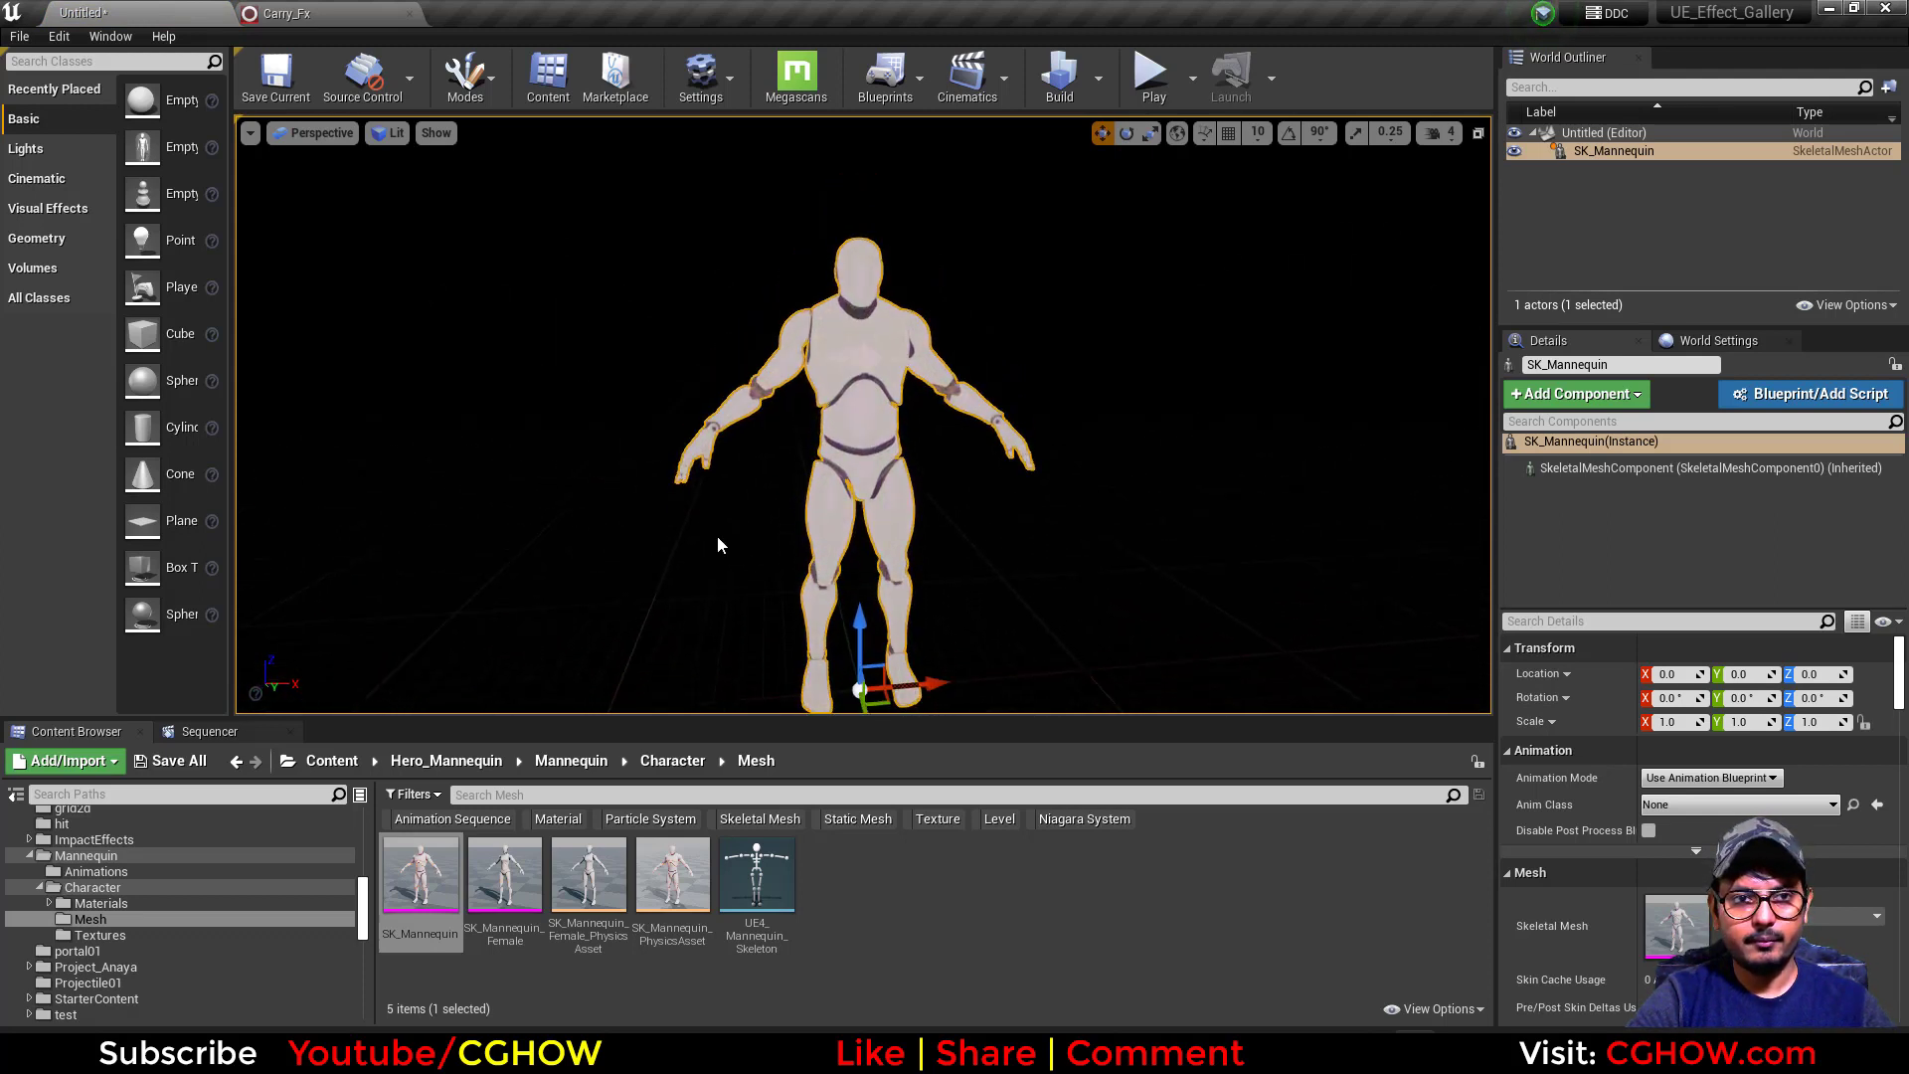
Create a Niagara system from the Fountain emitter template in the Mesh folder and name it fx.
{"action": "right_click", "coordinate": [958, 901]}
{"action": "mouse_move", "coordinate": [1093, 716]}
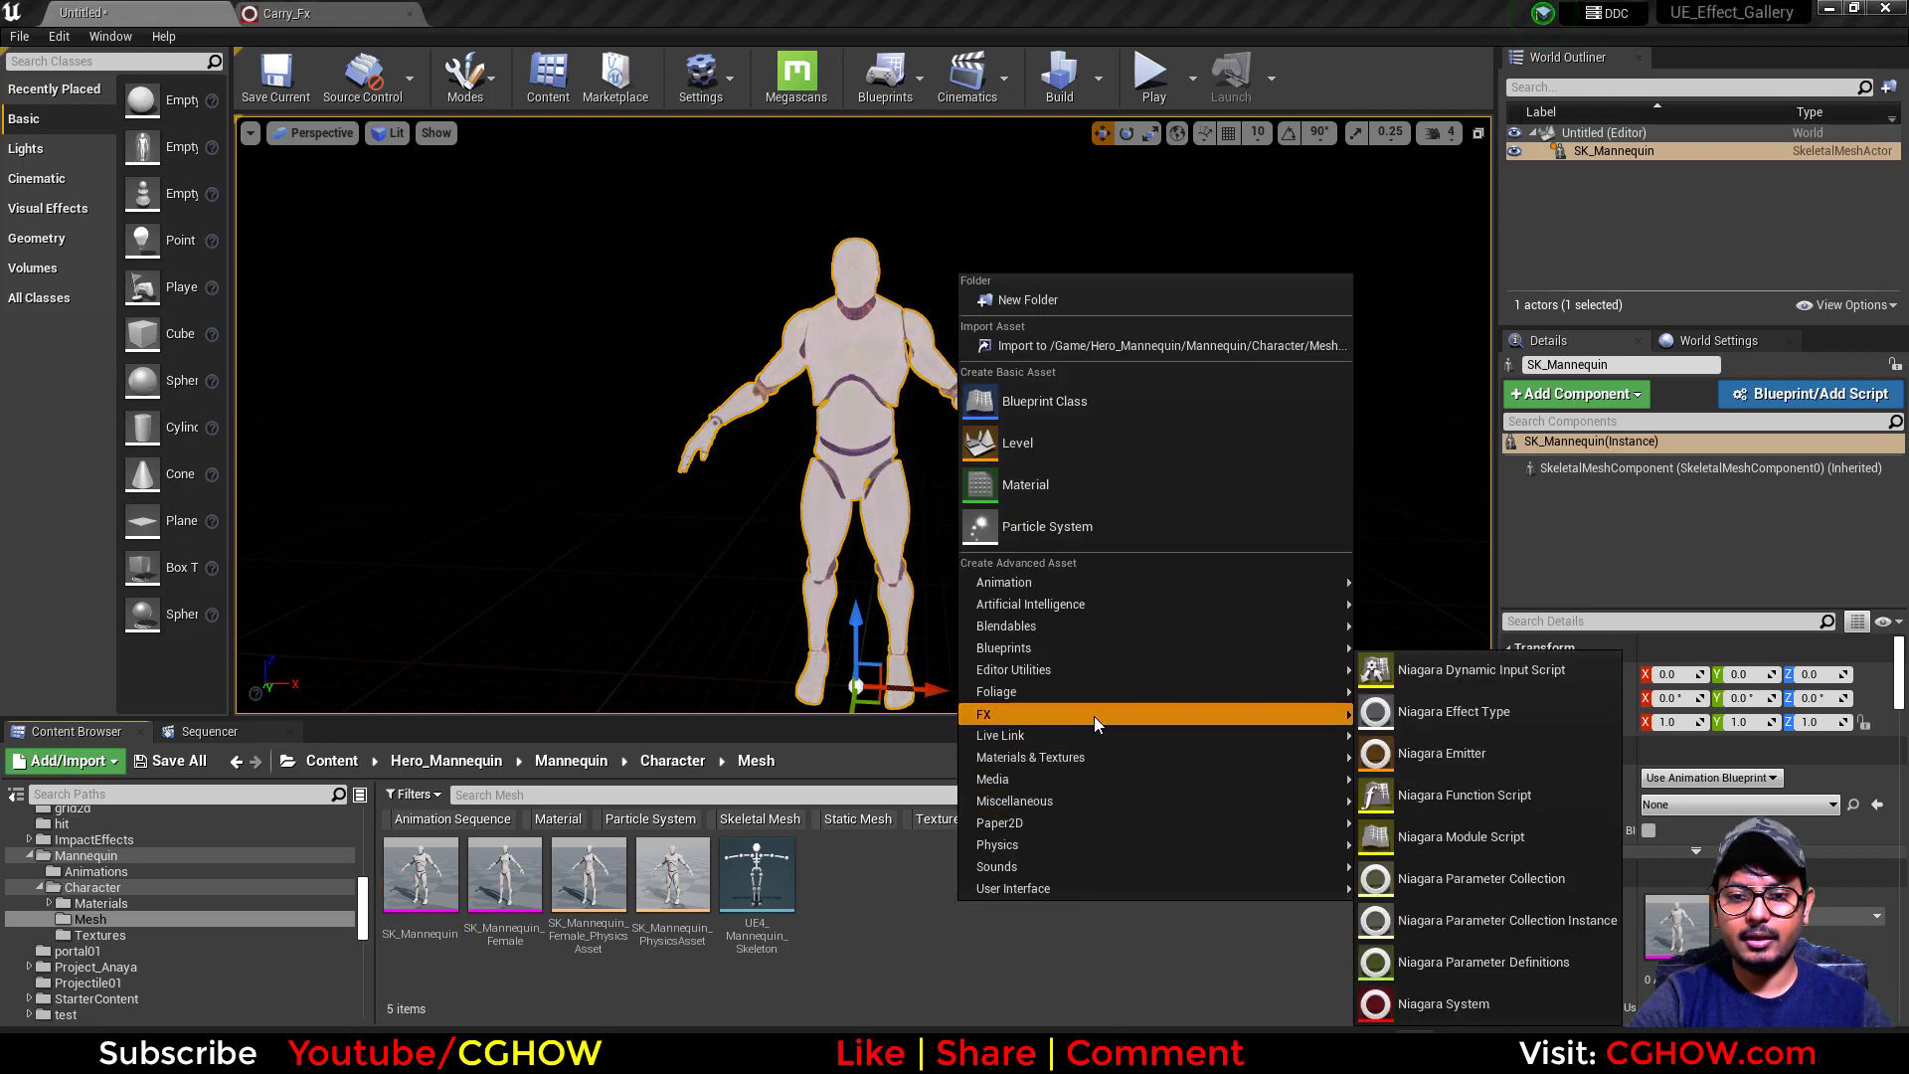
{"action": "left_click", "coordinate": [1455, 1005]}
{"action": "left_click", "coordinate": [978, 803]}
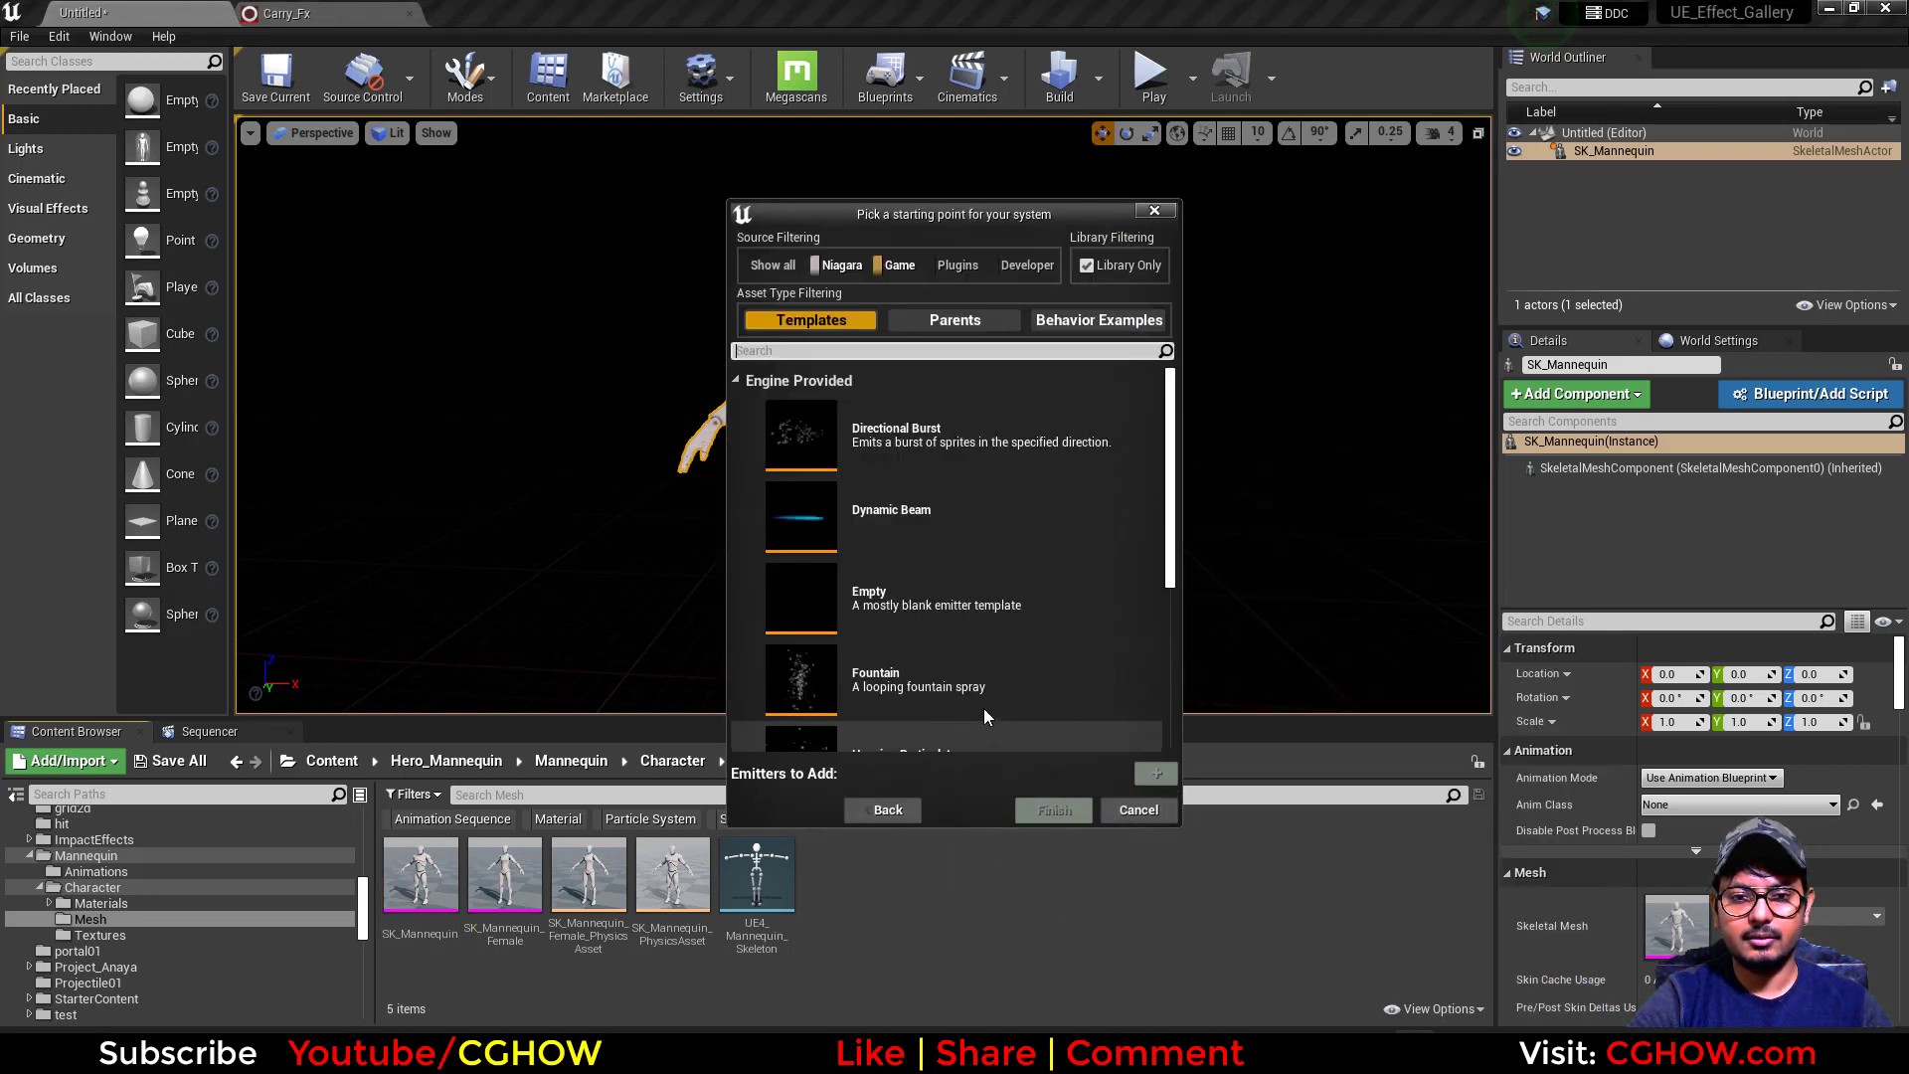
{"action": "left_click", "coordinate": [885, 676]}
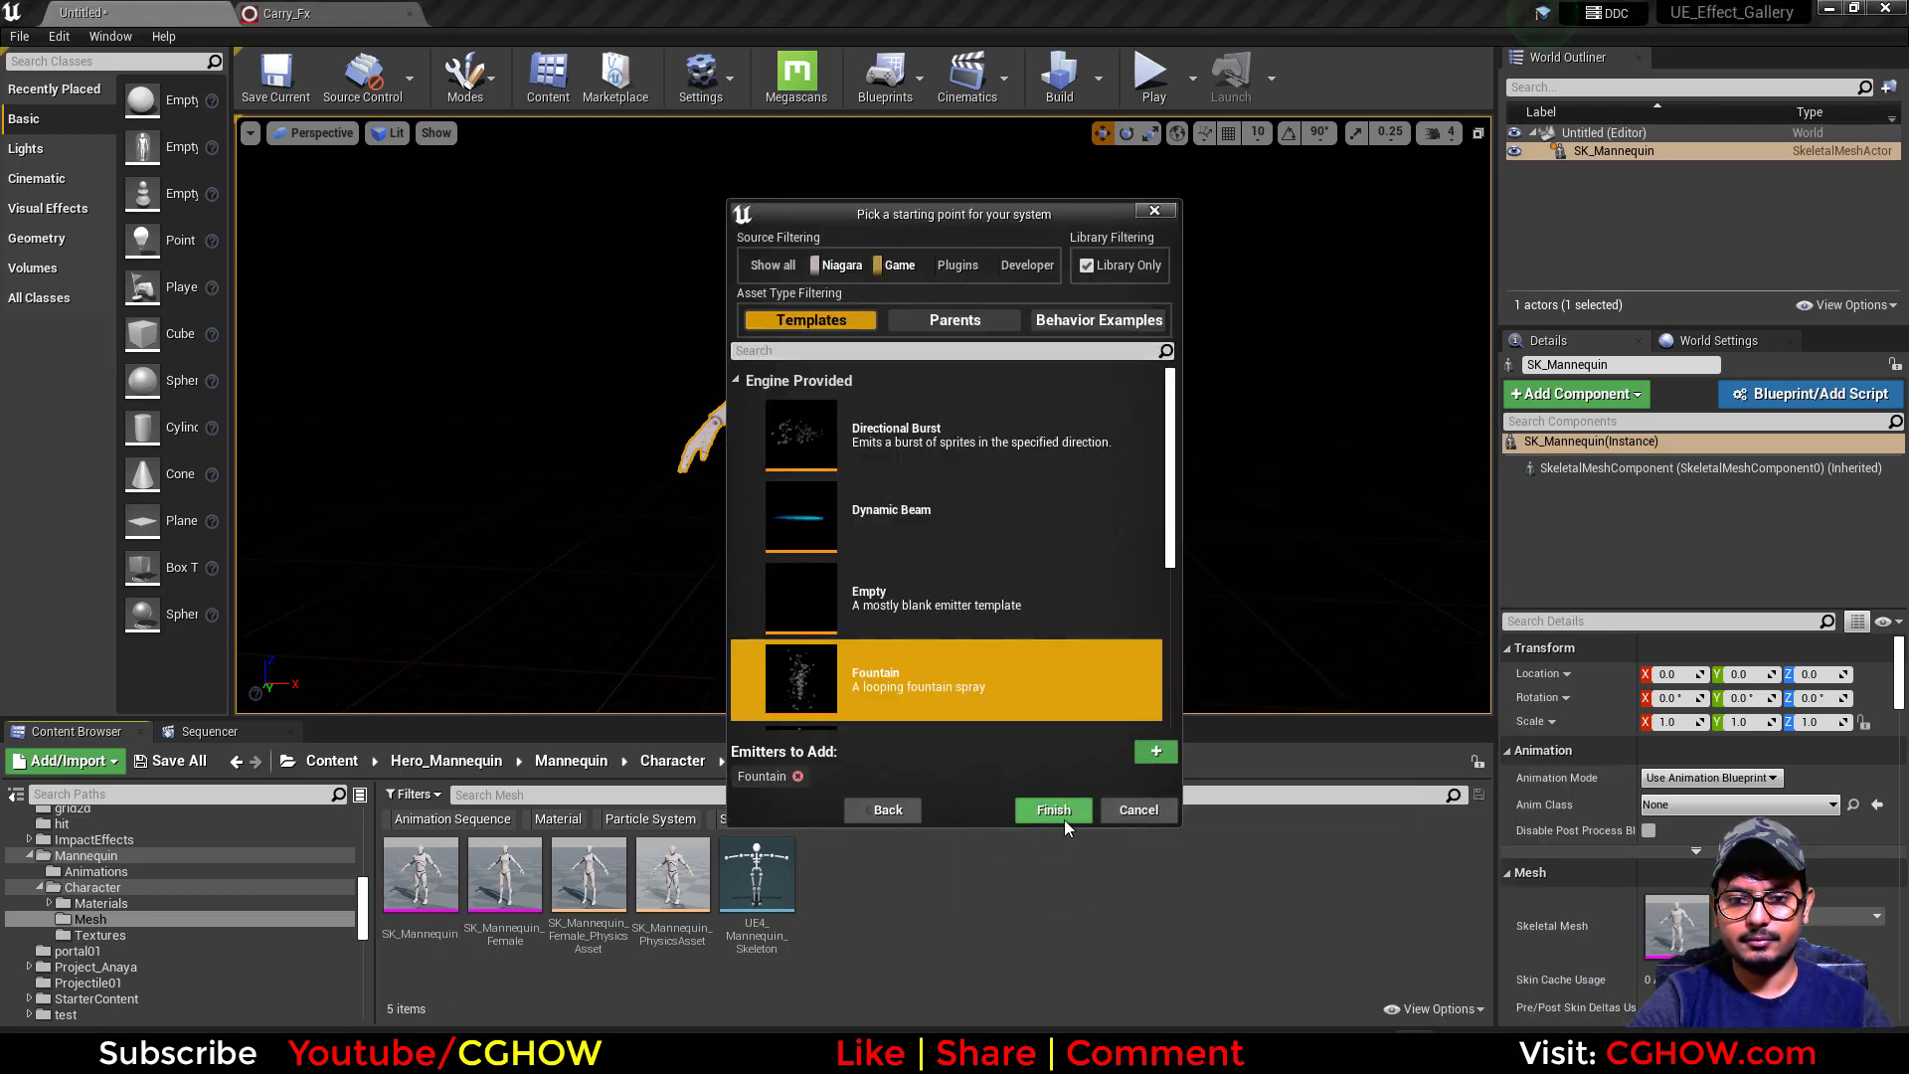
{"action": "left_click", "coordinate": [1070, 814]}
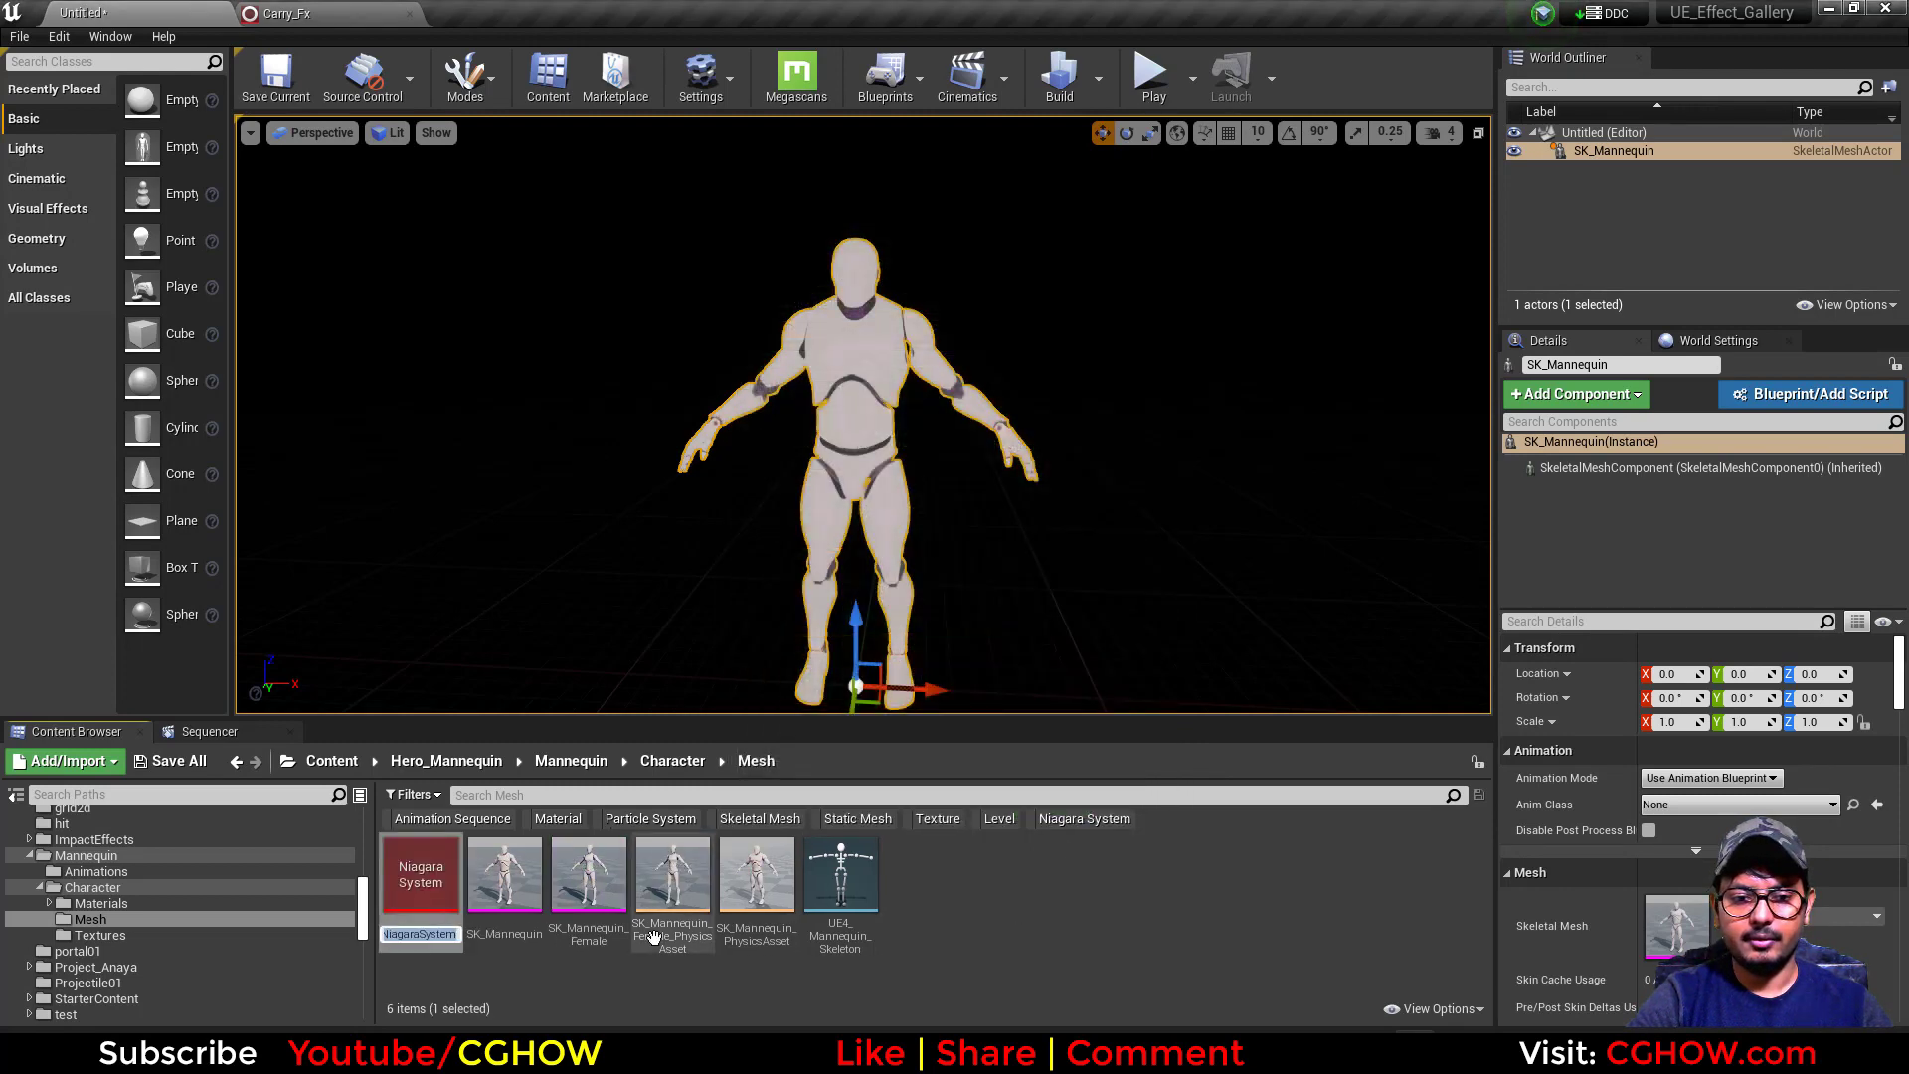
{"action": "type", "text": "fx"}
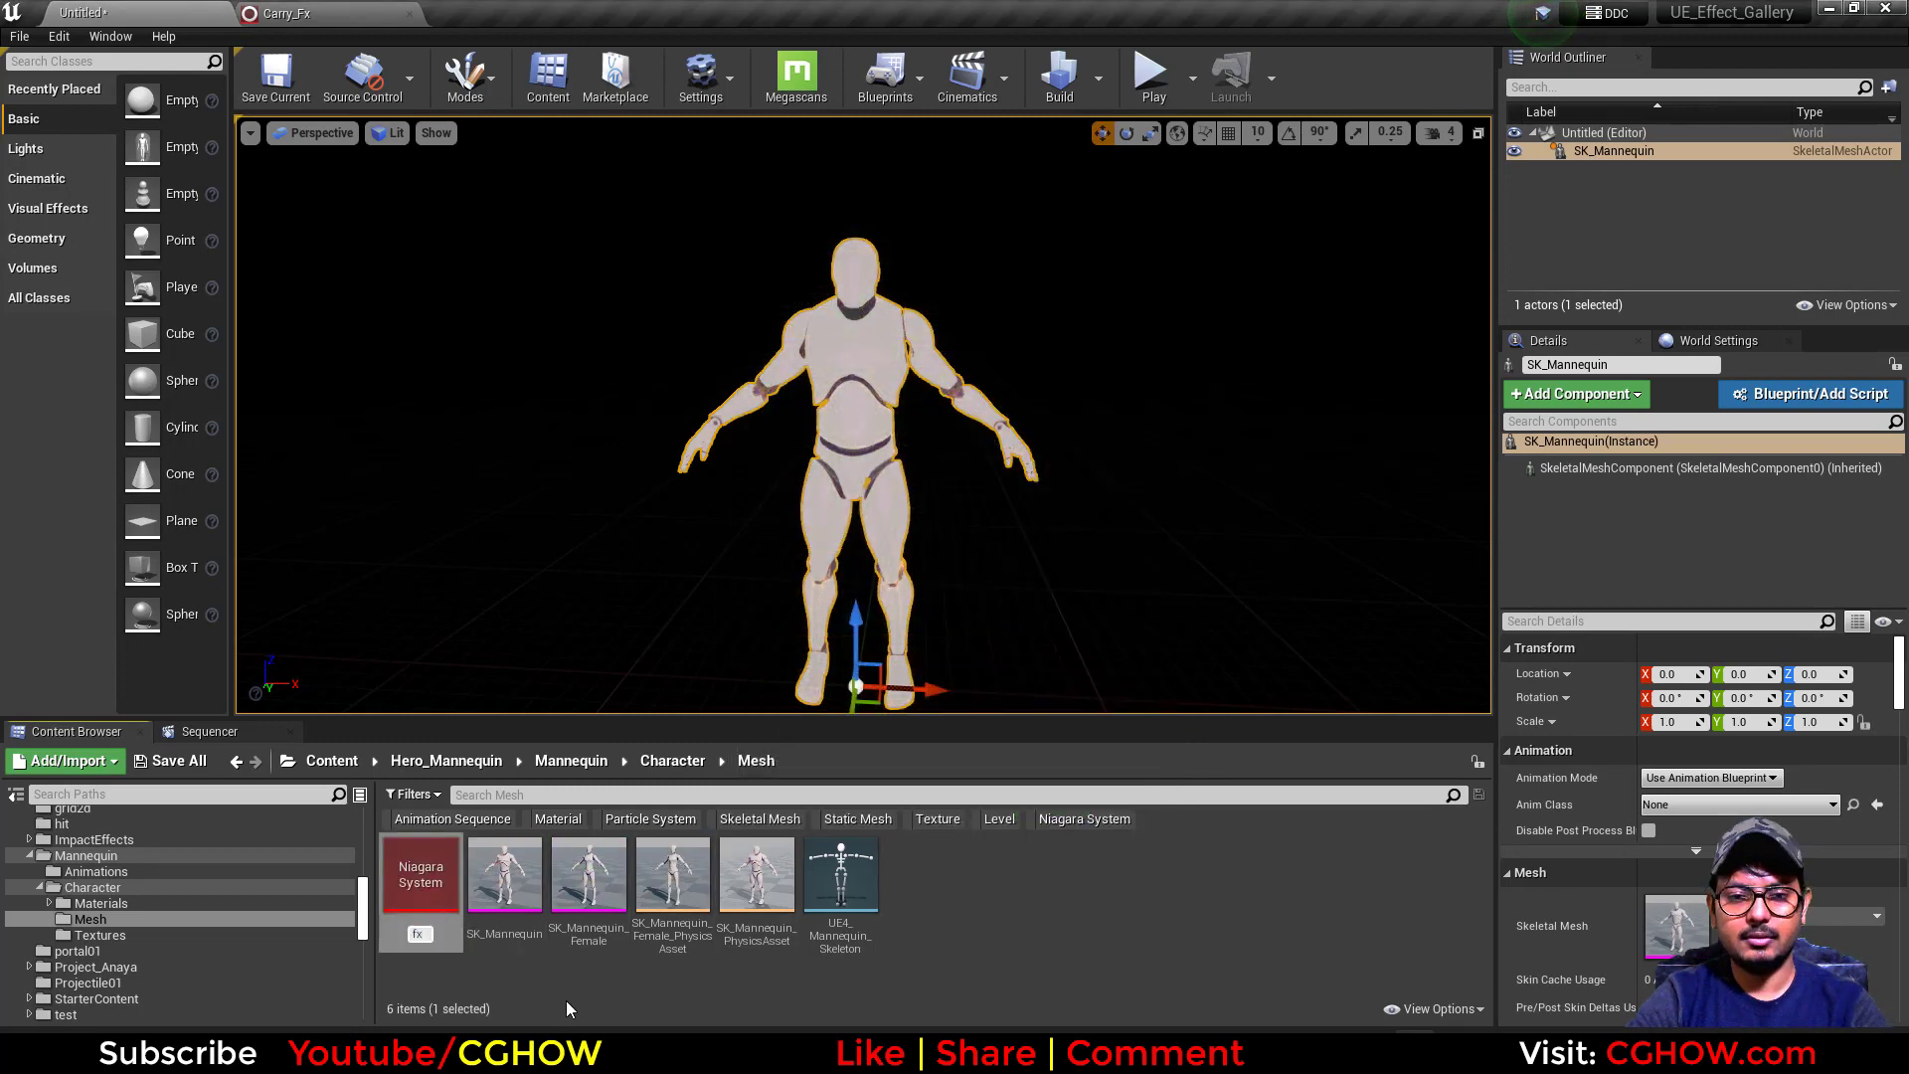
{"action": "key", "text": "Return"}
Open the fx system and add an Initialize Mesh Reproduction Sprite module to the Fountain emitter's Particle Spawn group.
{"action": "double_click", "coordinate": [421, 865]}
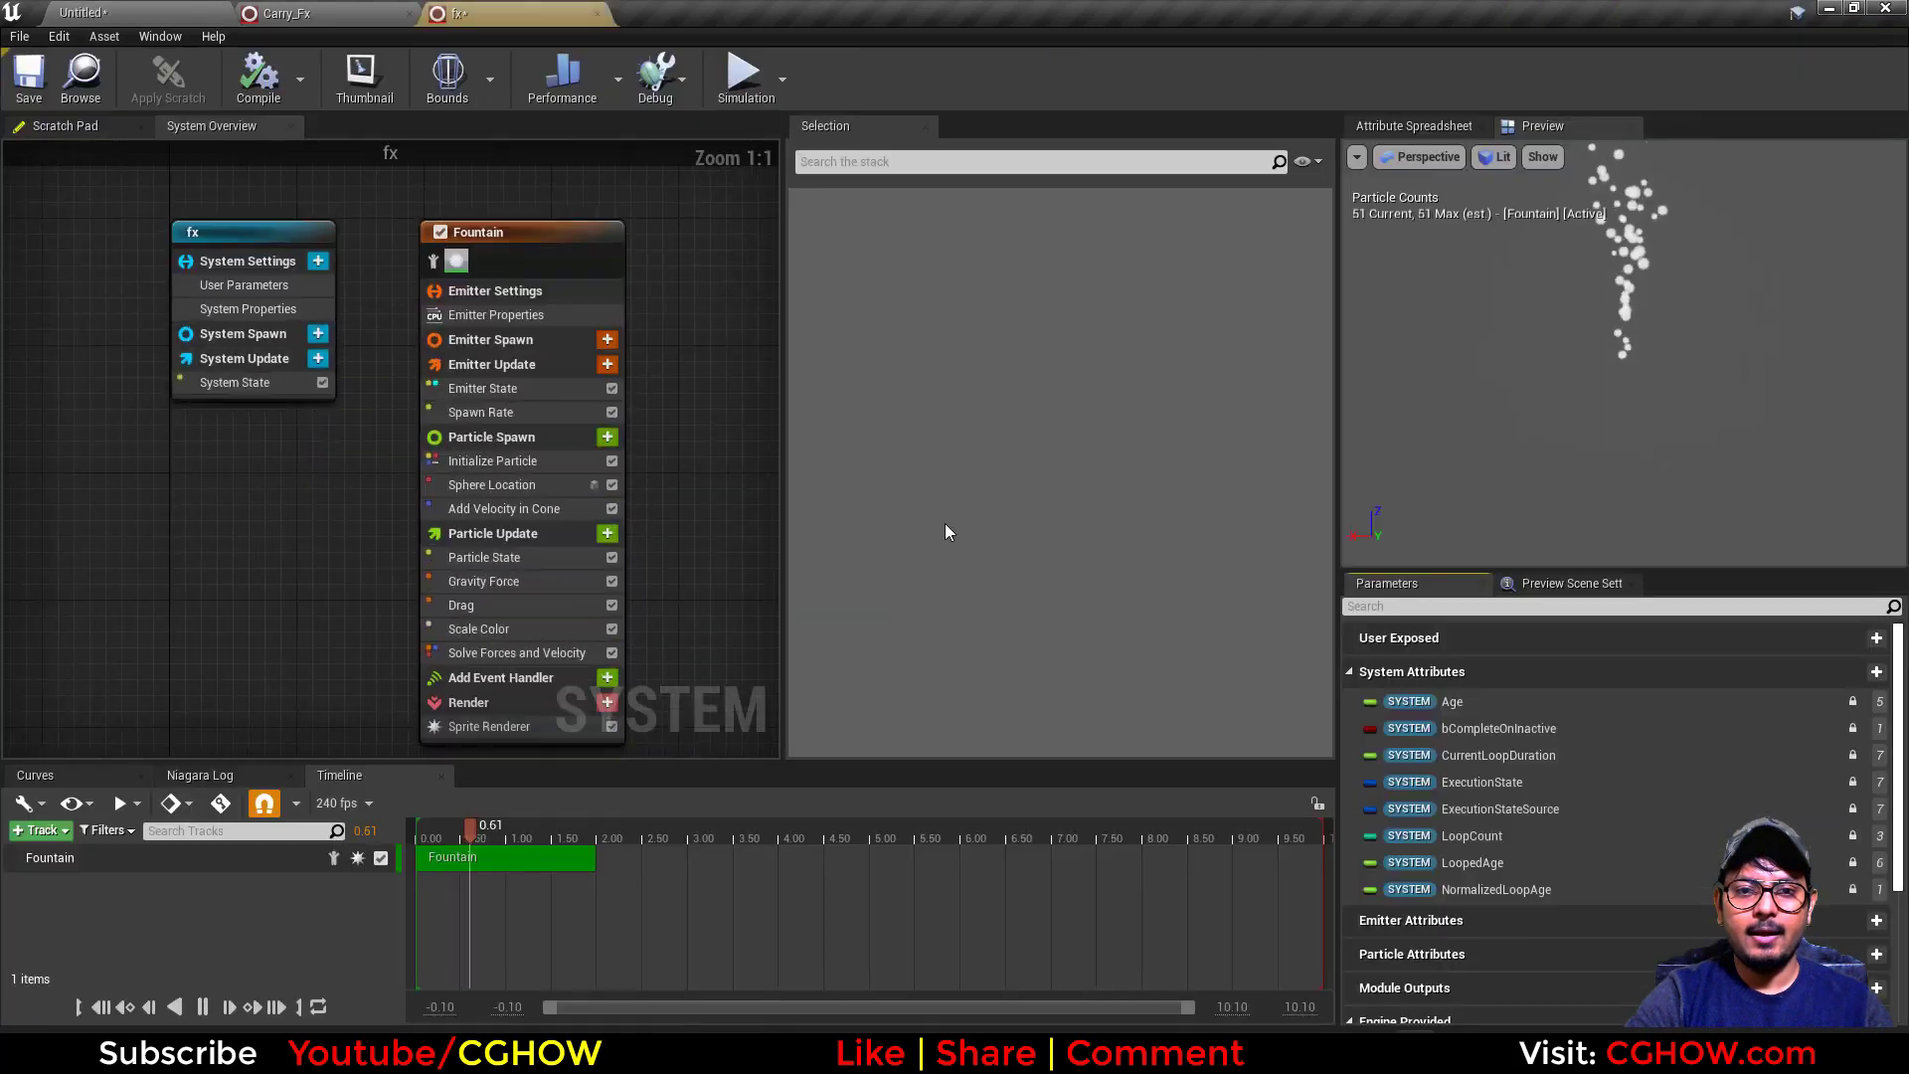
{"action": "left_click", "coordinate": [505, 395]}
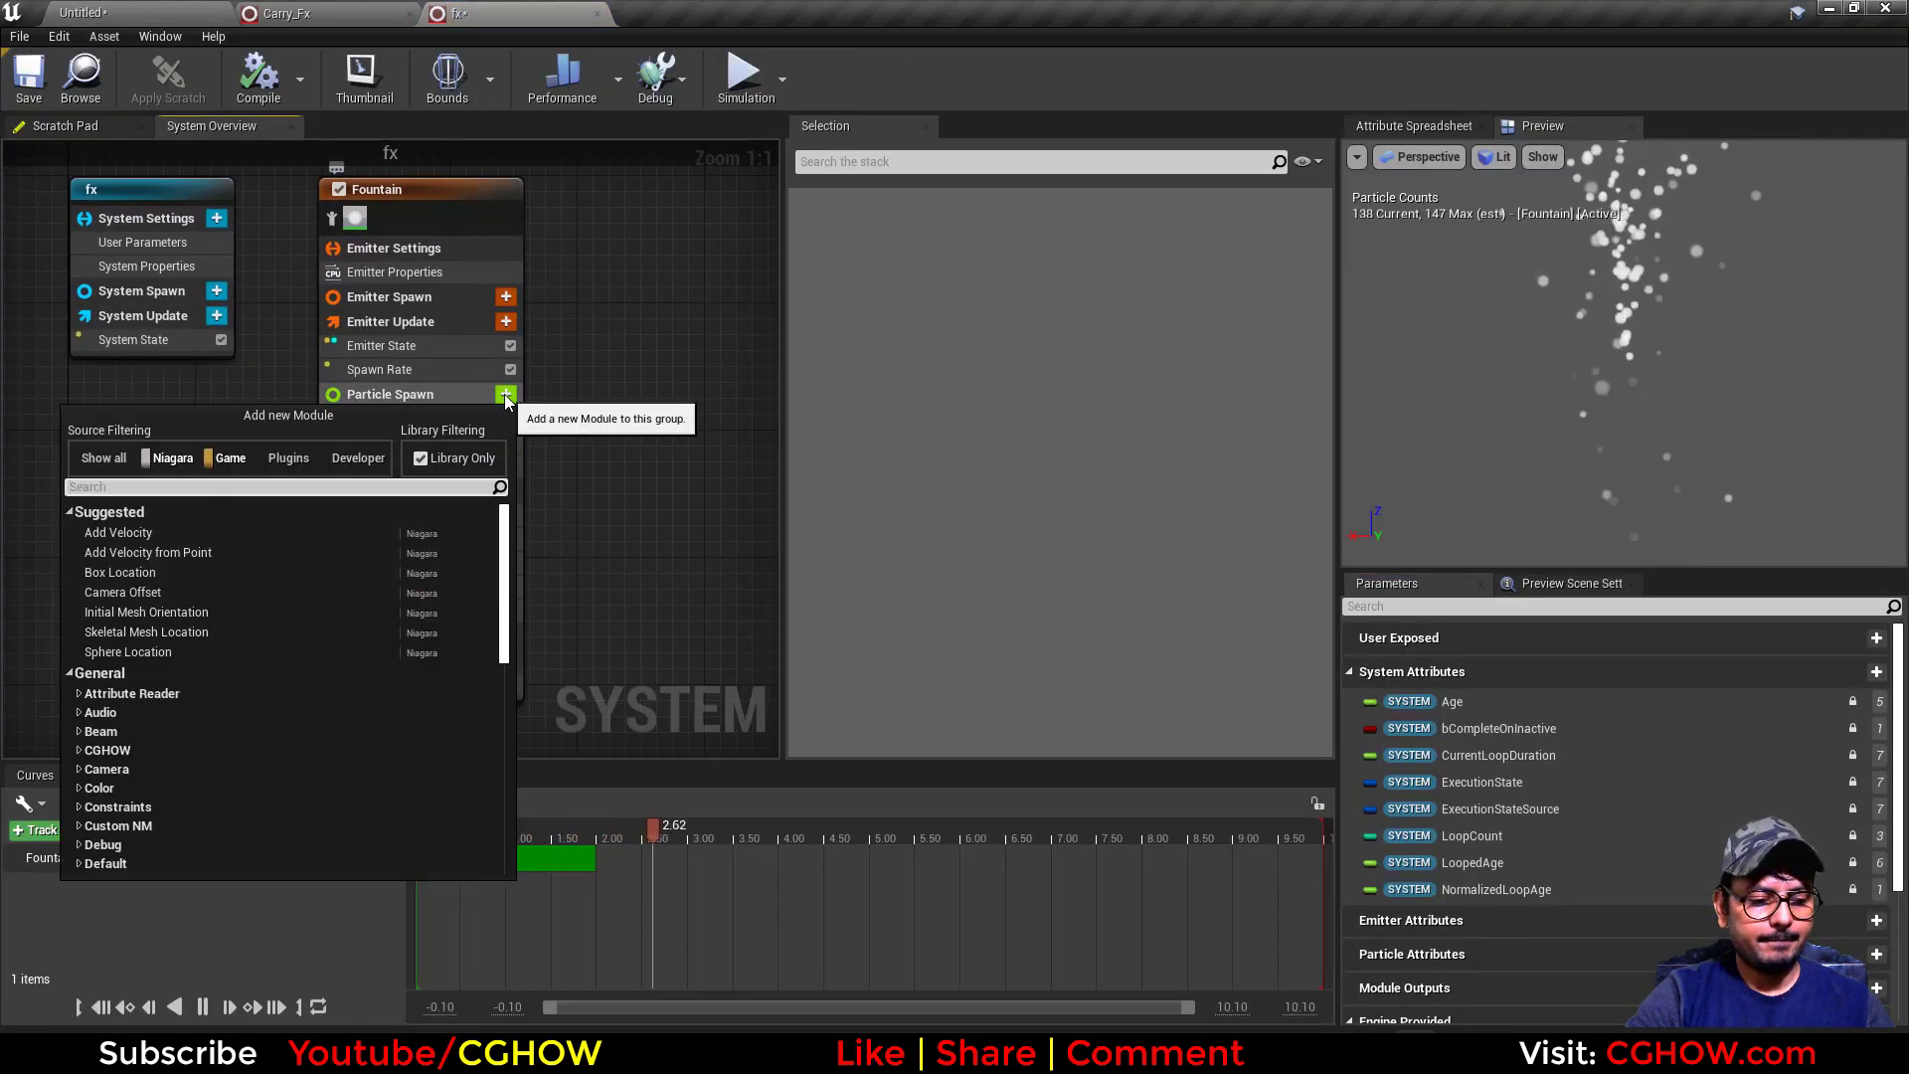
{"action": "type", "text": "rep"}
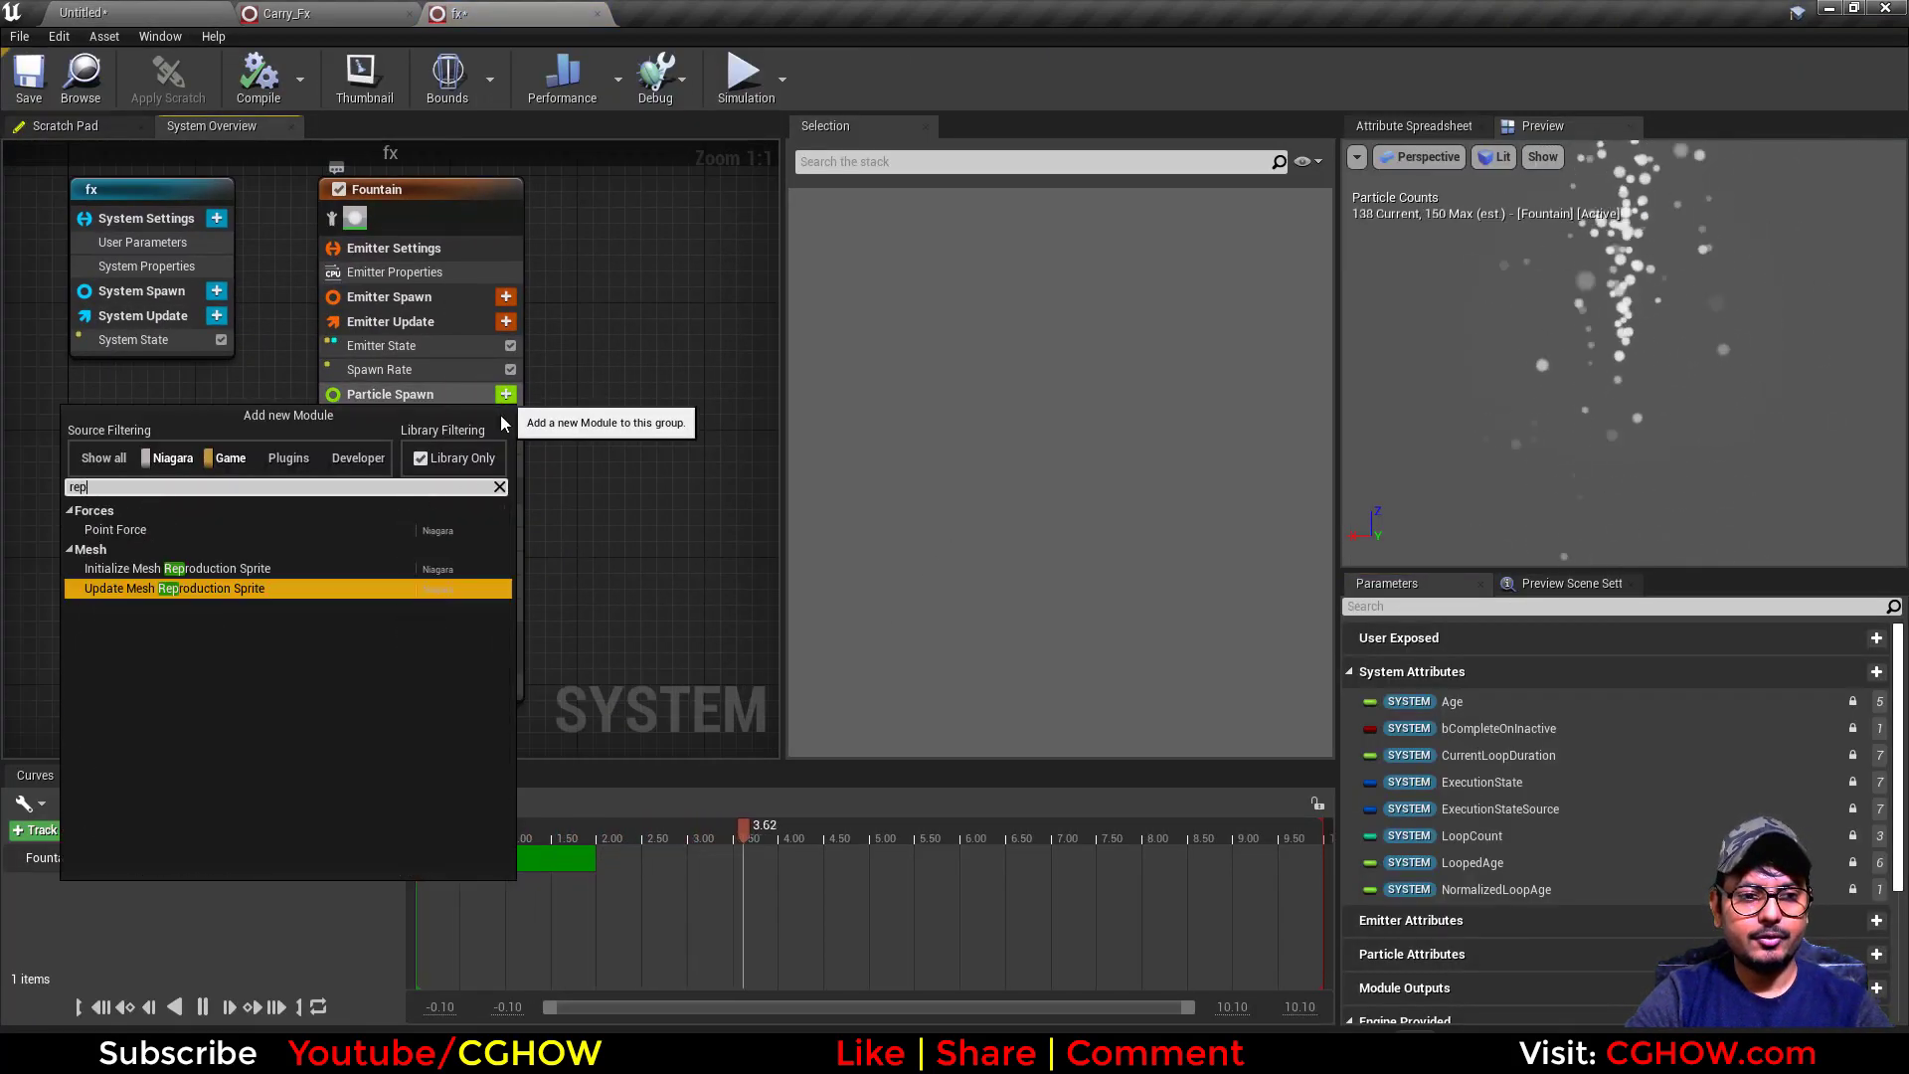
{"action": "left_click", "coordinate": [159, 567]}
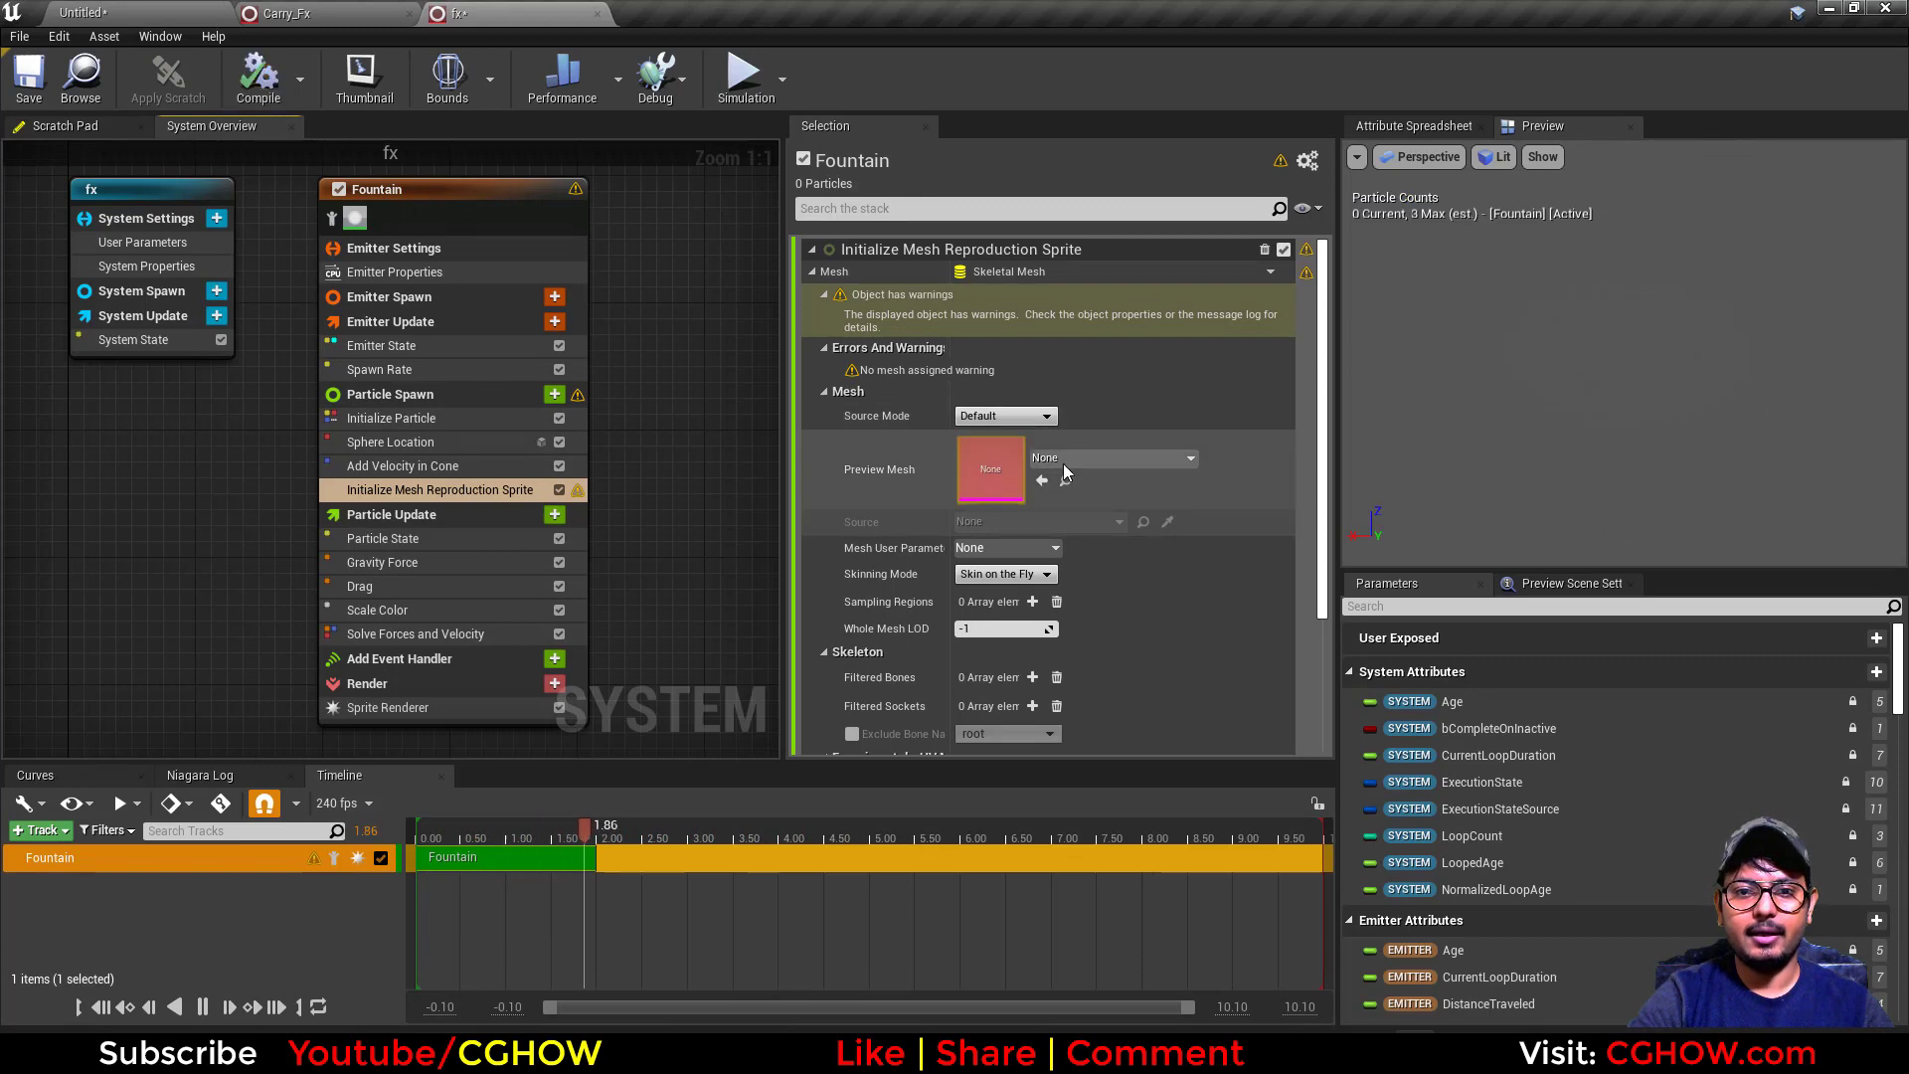
Assign SK_Mannequin as the preview mesh of Initialize Mesh Reproduction Sprite and close the Carry_Fx editor.
{"action": "left_click", "coordinate": [1096, 457]}
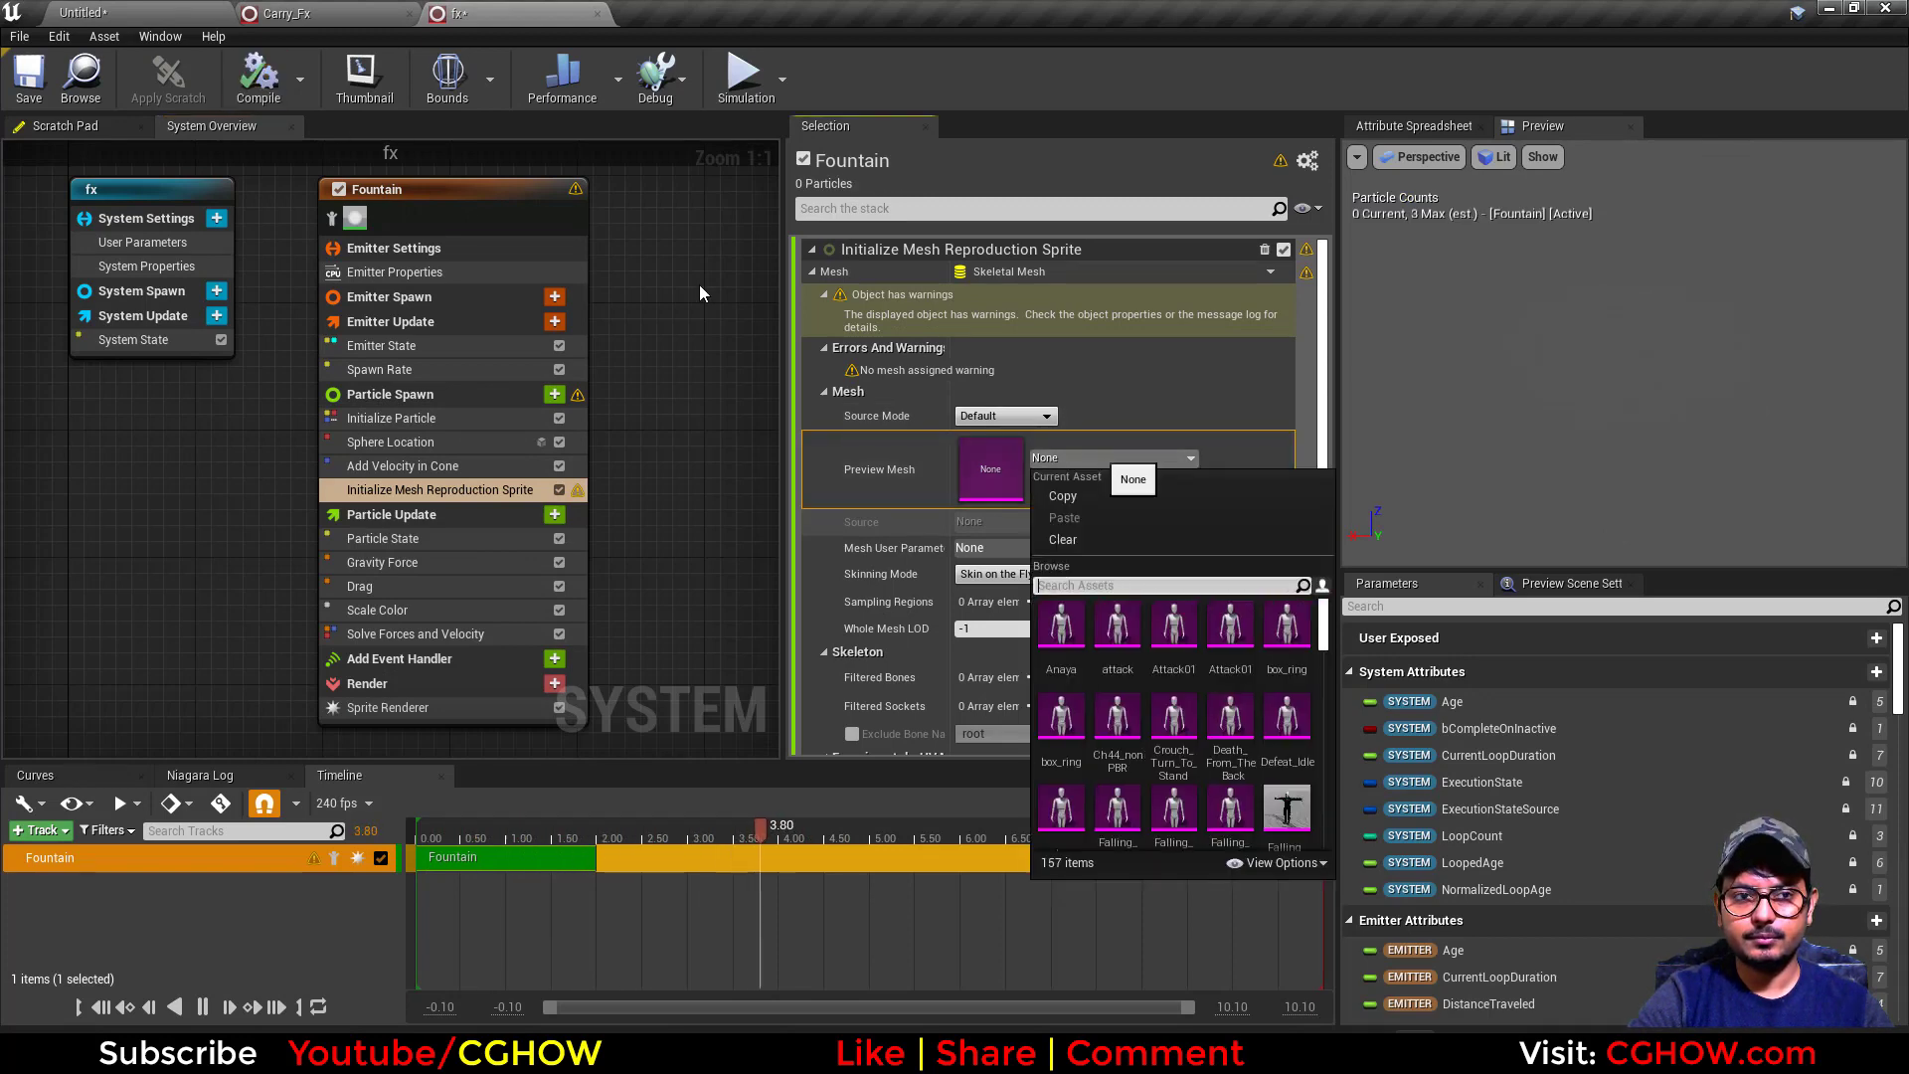
{"action": "left_click", "coordinate": [131, 13]}
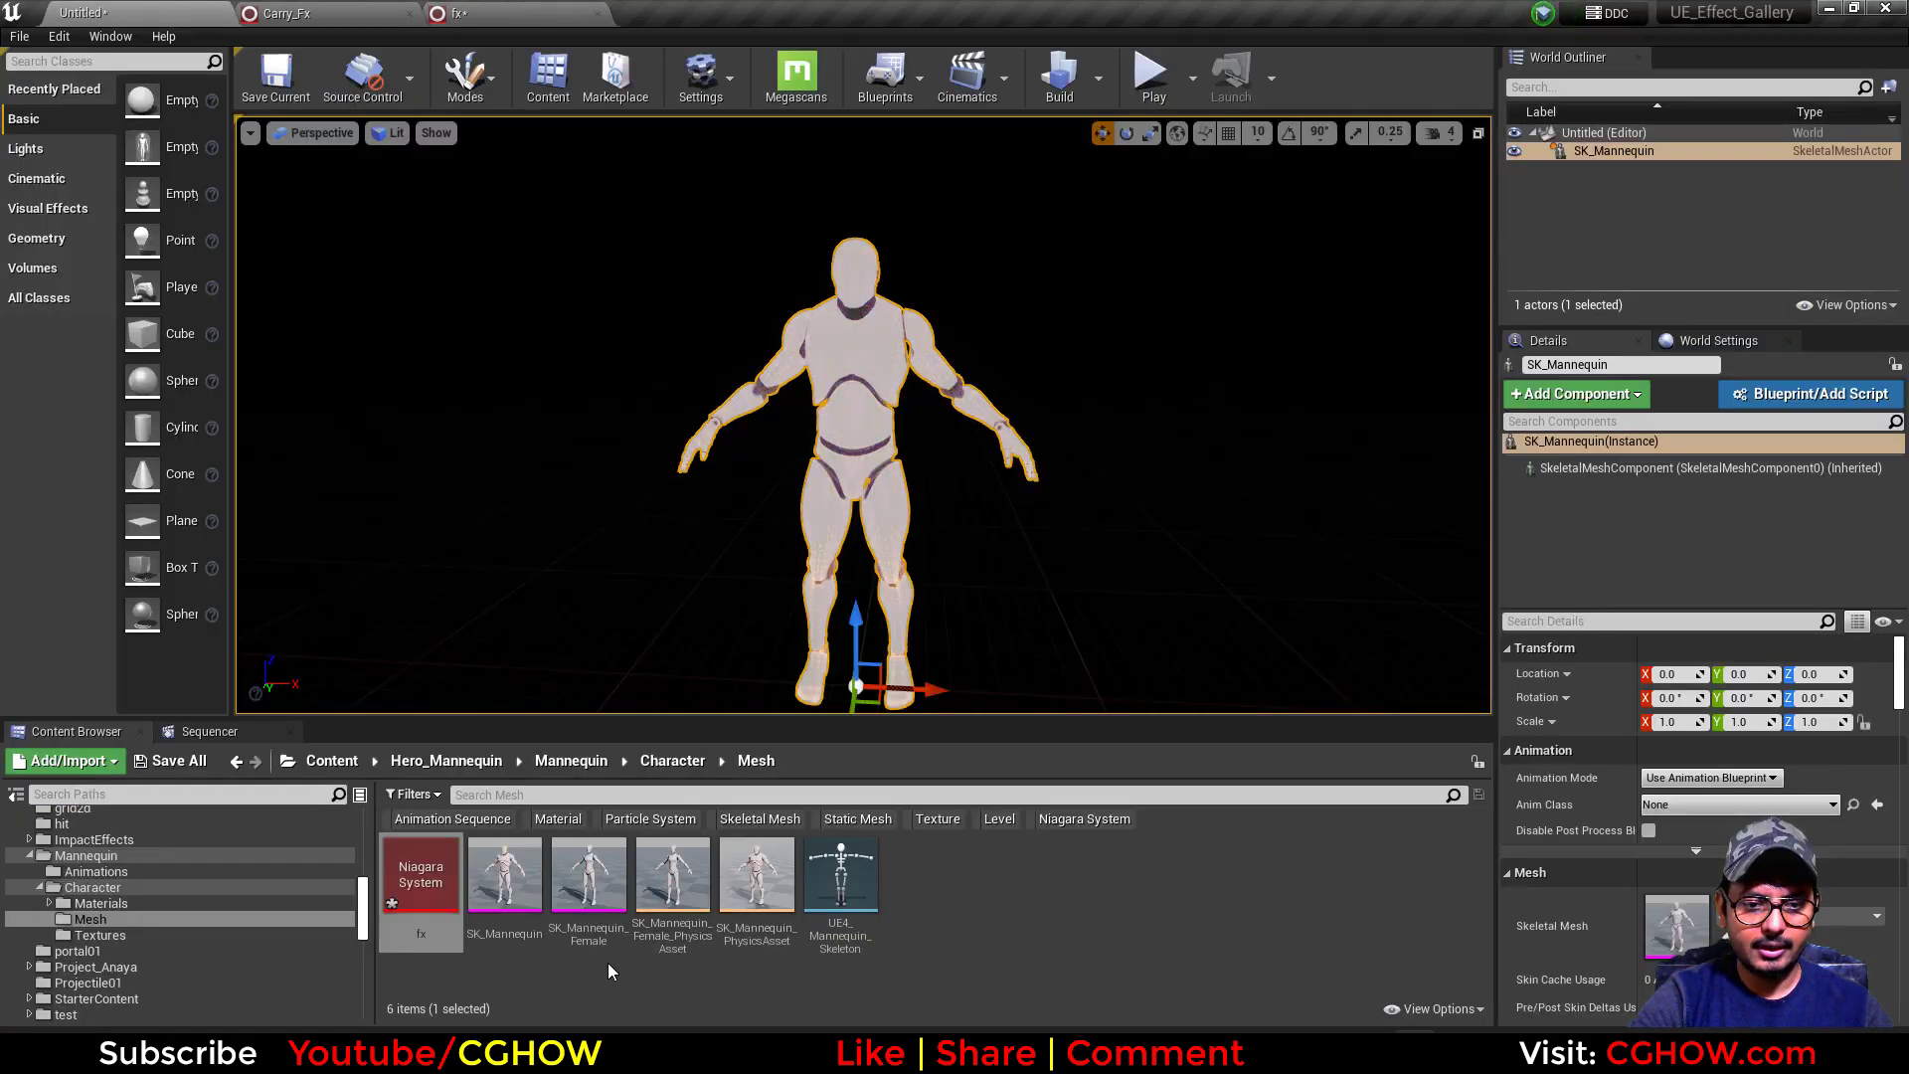
{"action": "left_click", "coordinate": [504, 875]}
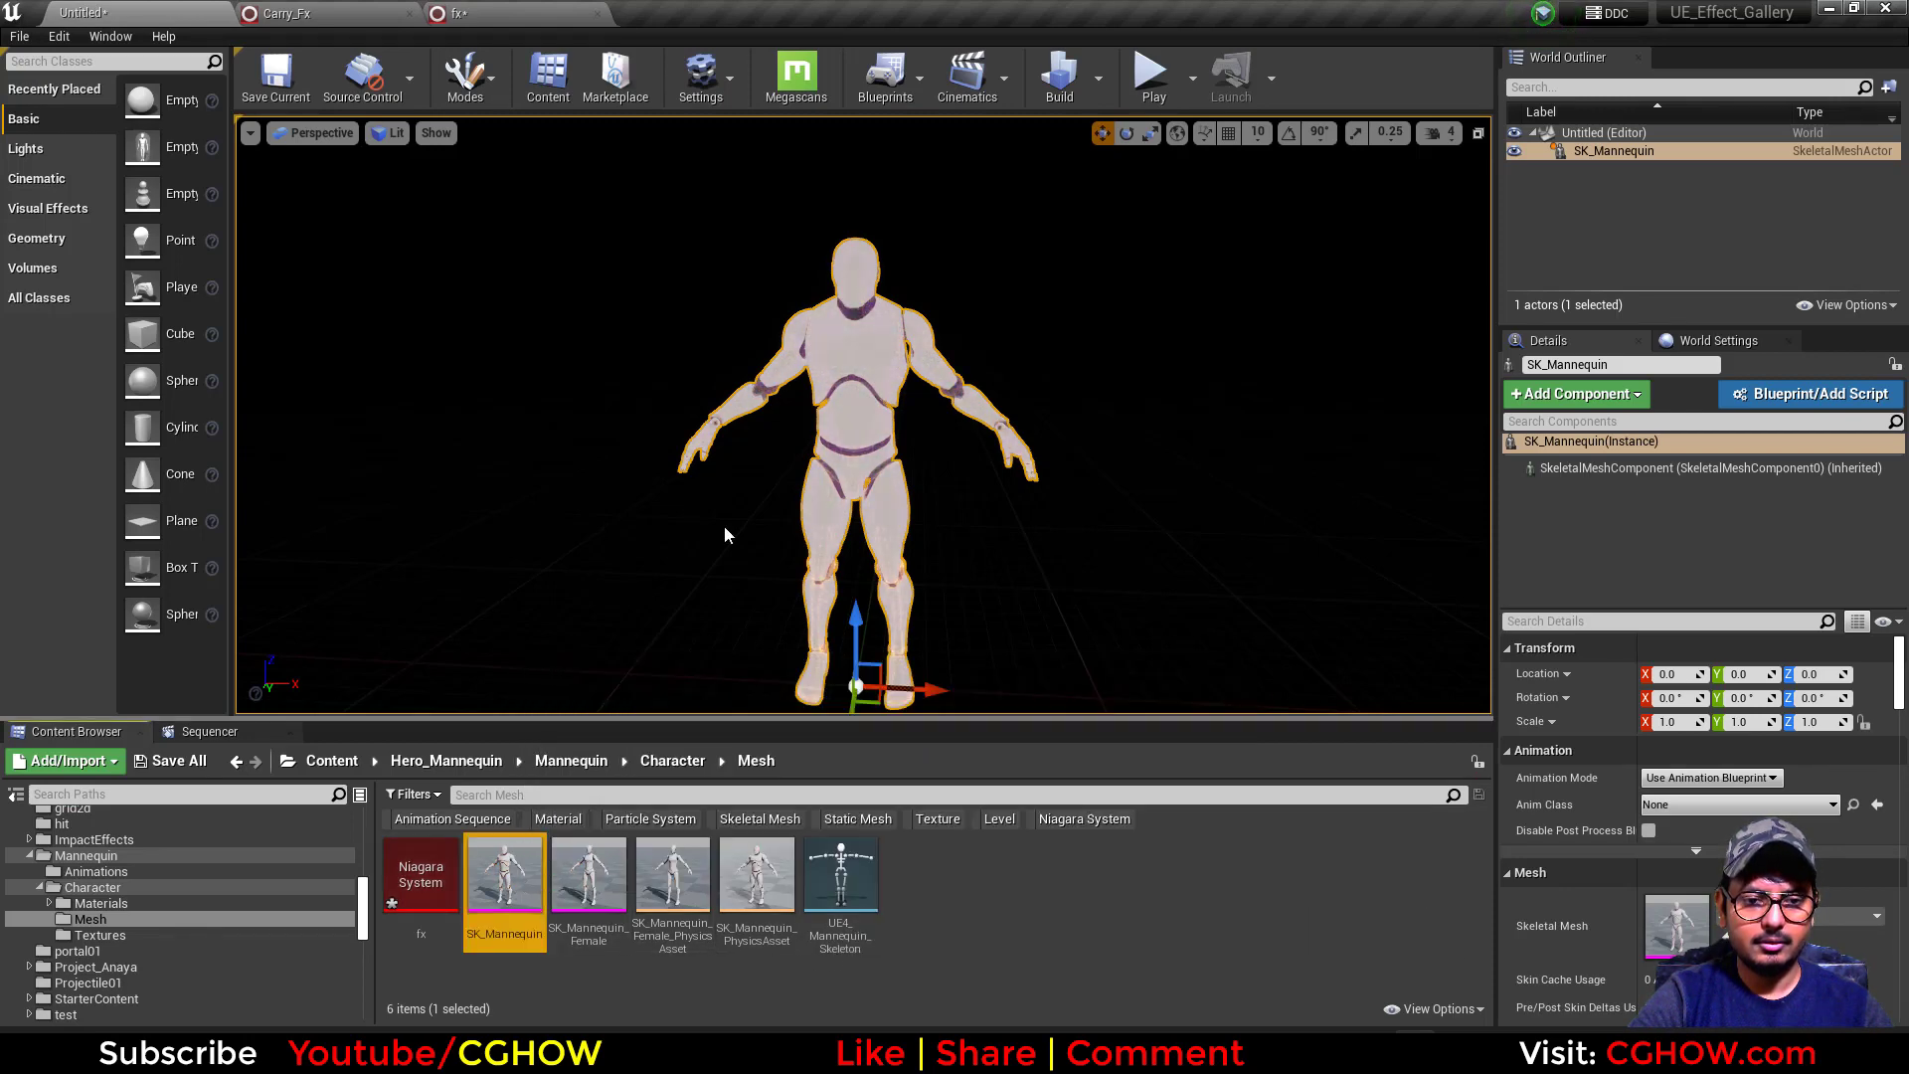
{"action": "left_click", "coordinate": [564, 16]}
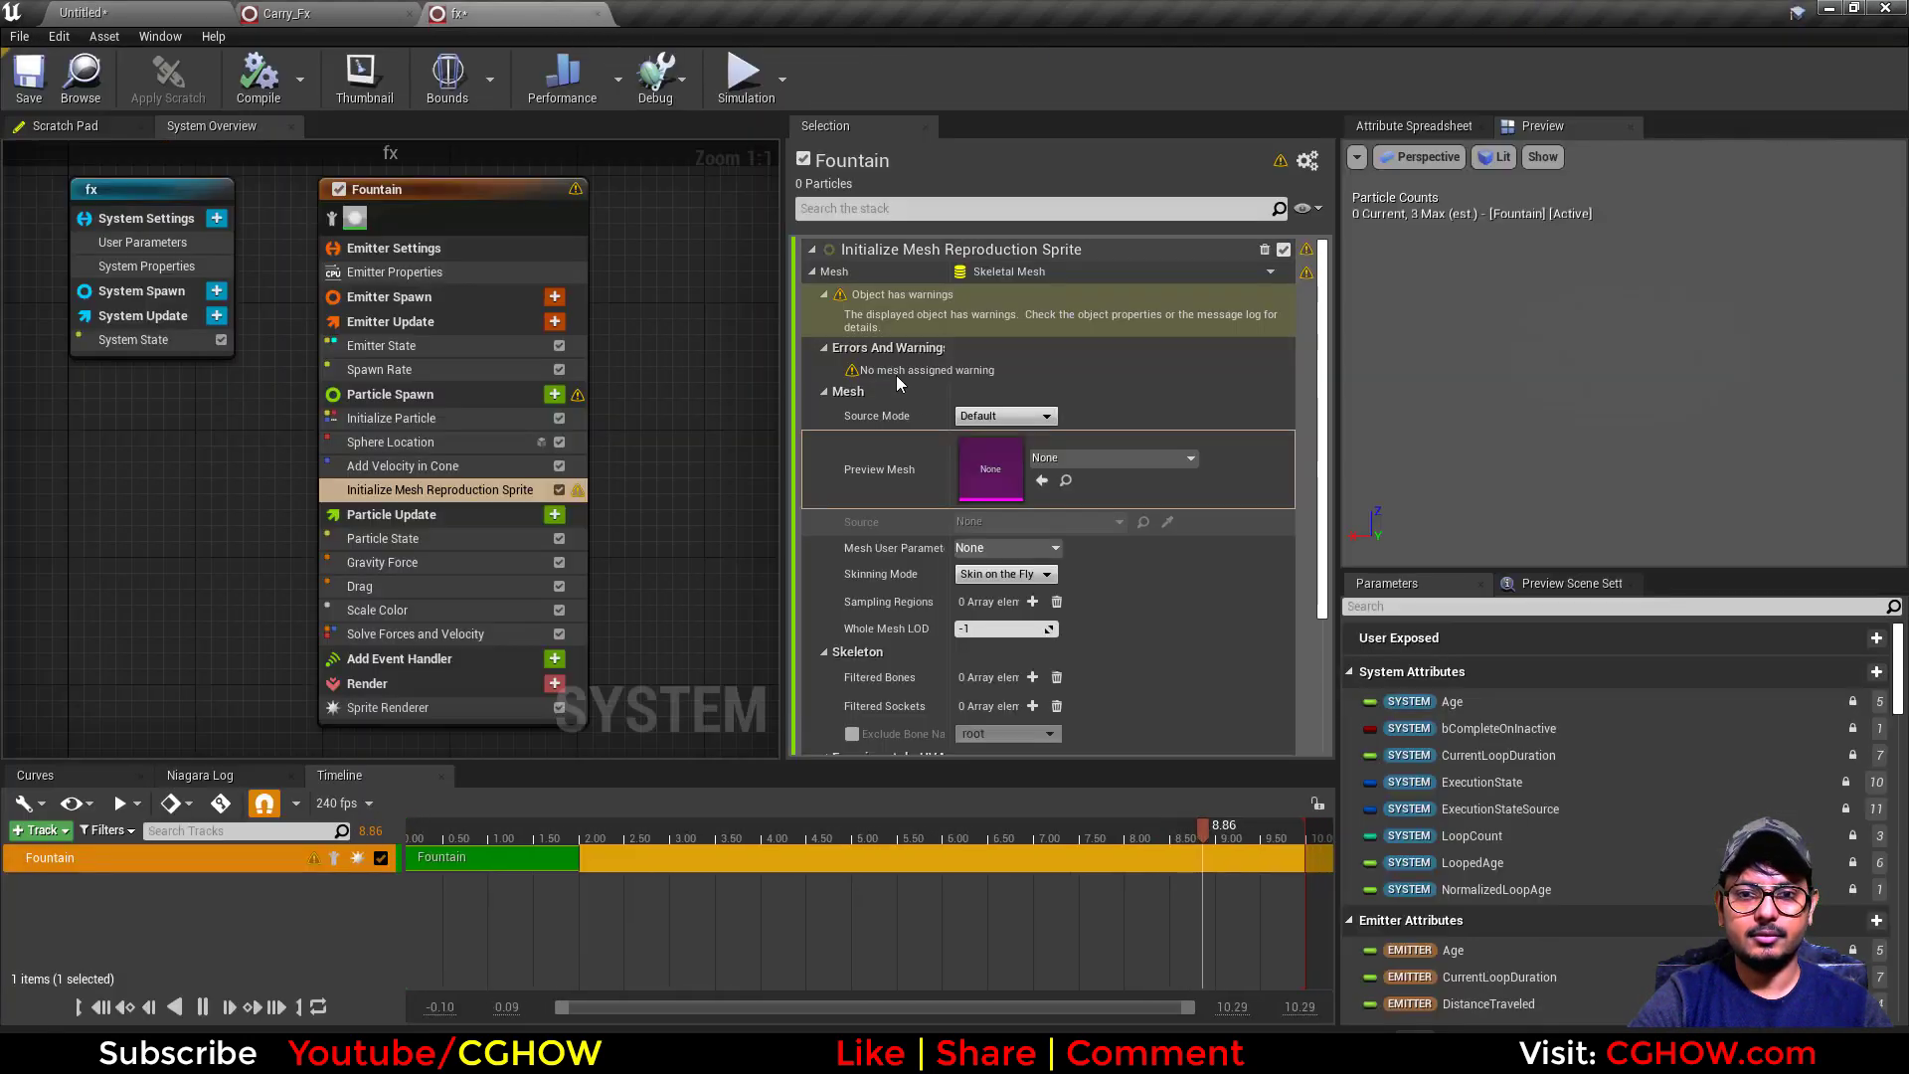
{"action": "left_click", "coordinate": [1048, 481]}
{"action": "middle_click", "coordinate": [366, 24]}
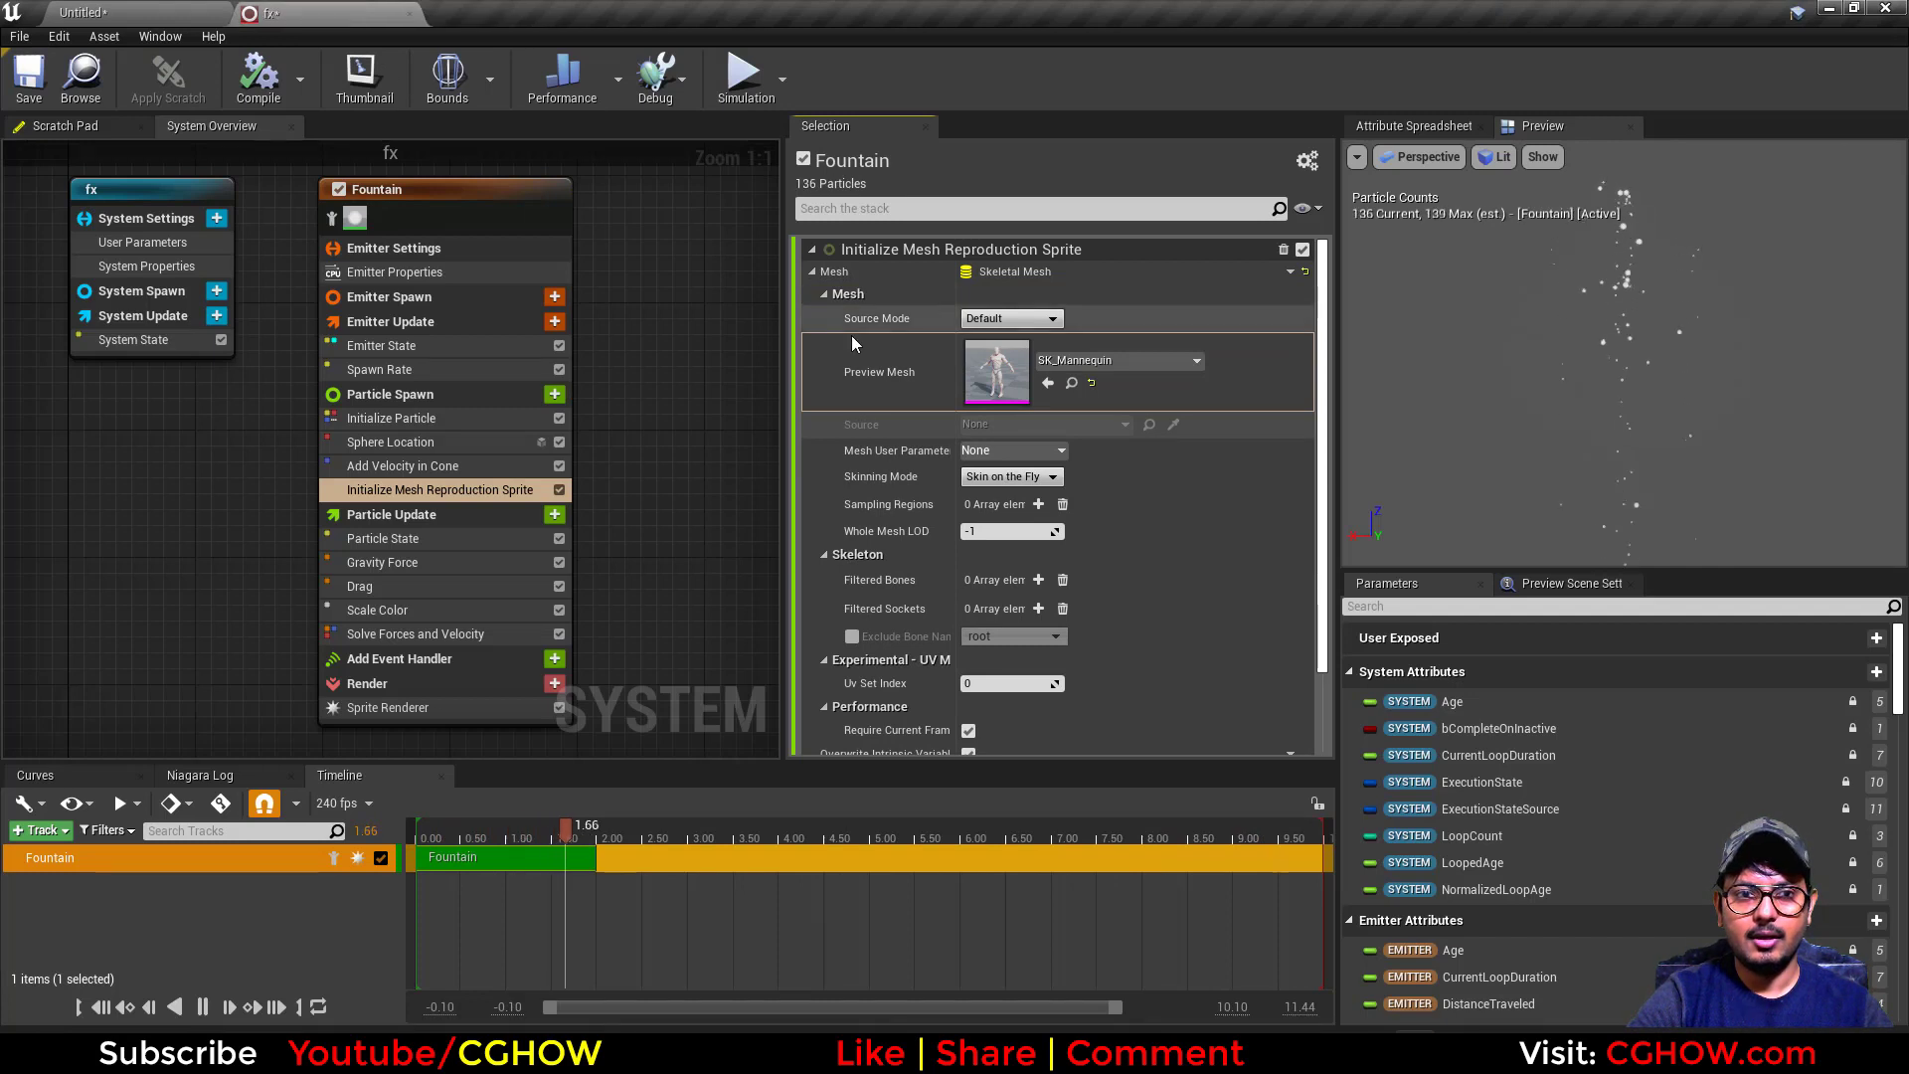
Add an Update Mesh Reproduction Sprite module to the Fountain emitter's Particle Update group.
{"action": "right_click_drag", "start_coordinate": [684, 387], "coordinate": [623, 418]}
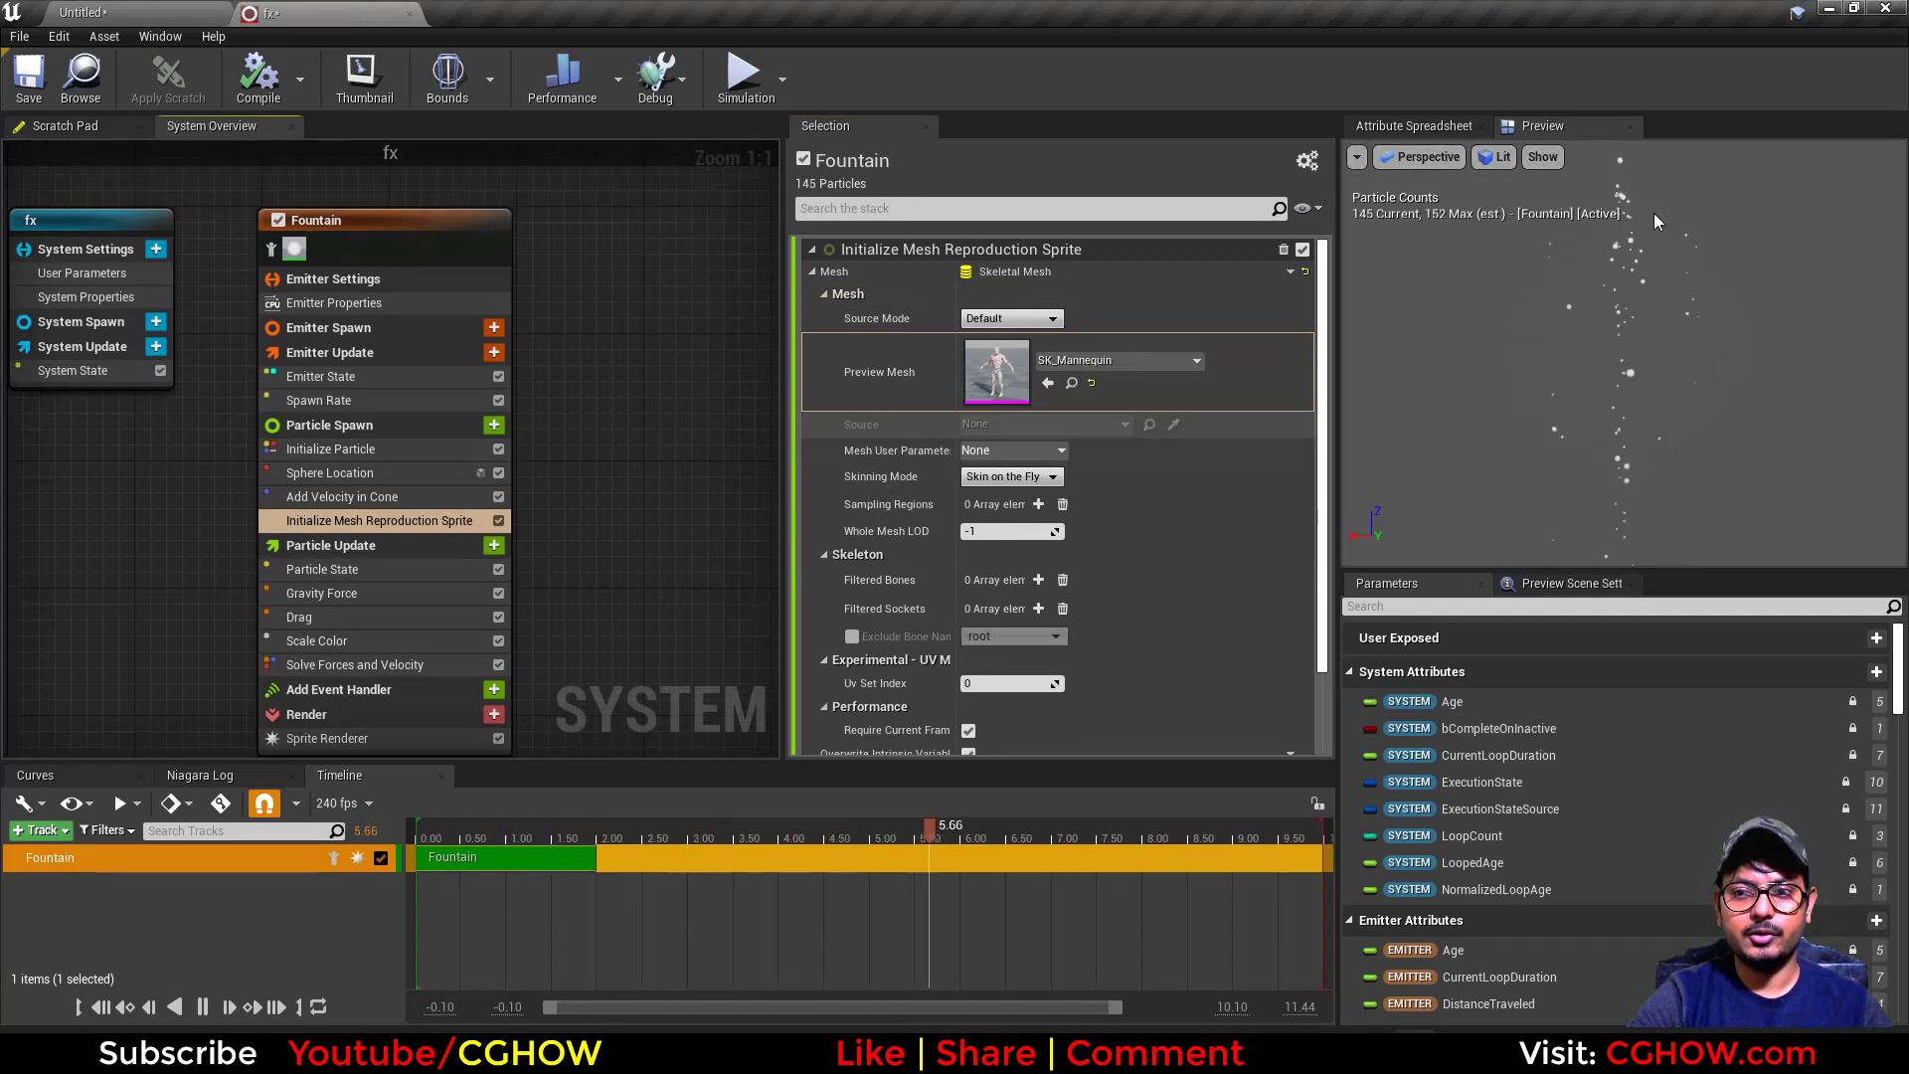
{"action": "left_click", "coordinate": [494, 546]}
{"action": "type", "text": "update"}
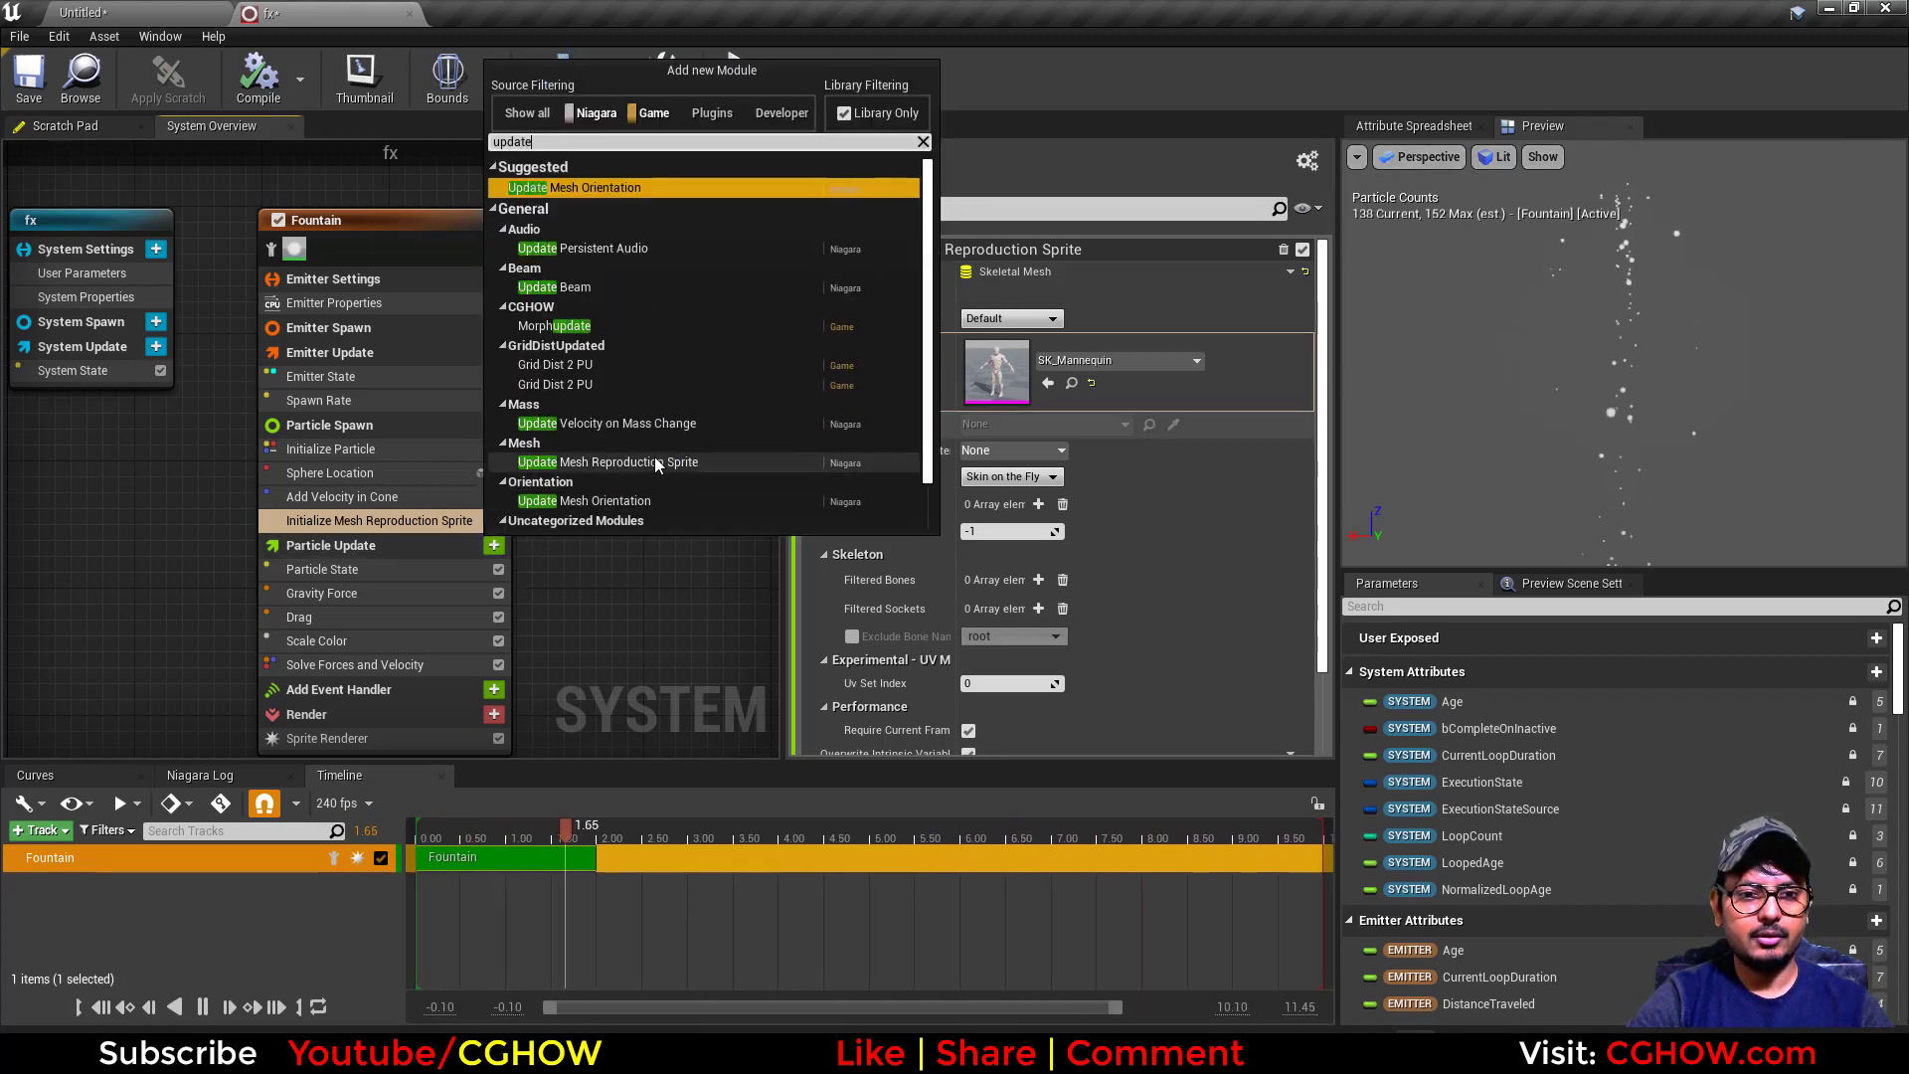
{"action": "left_click", "coordinate": [607, 461]}
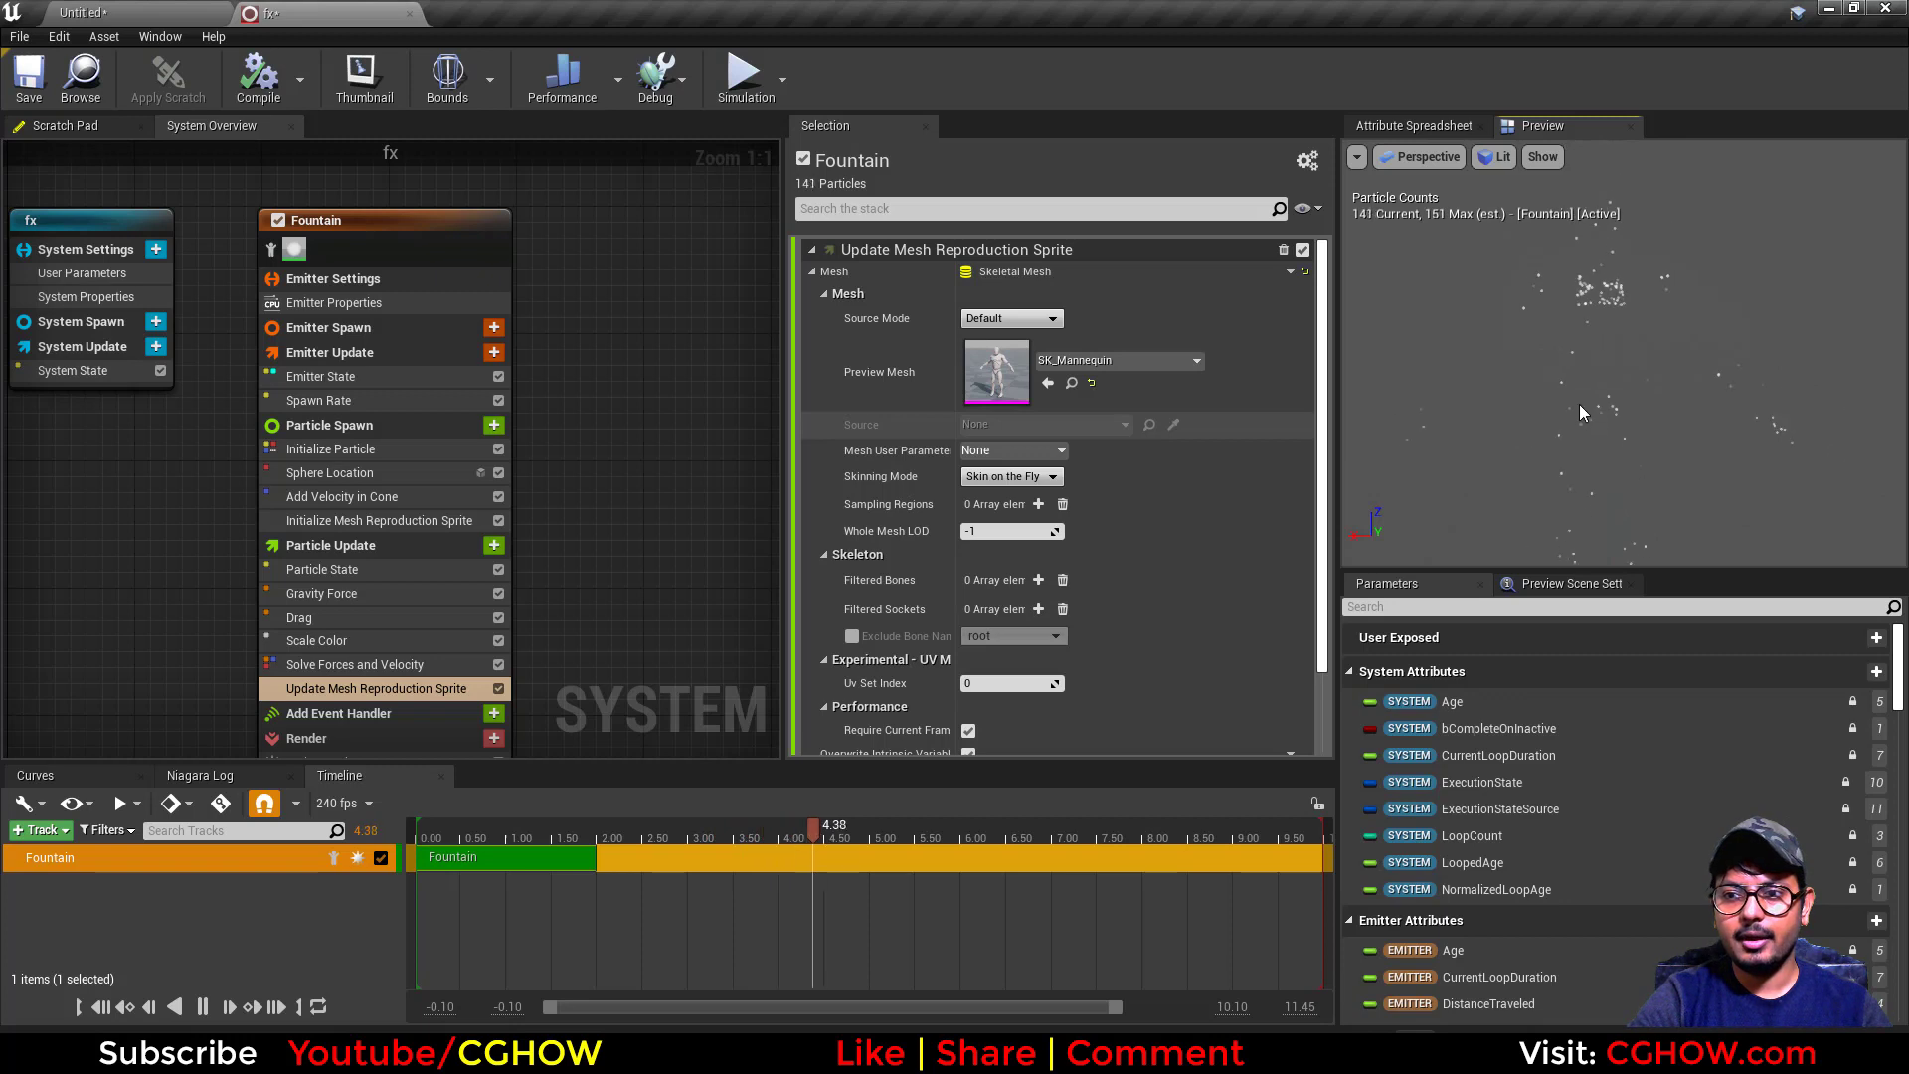
Set the Fountain emitter's Sim Target to GPUCompute Sim and enable Fixed Bounds in its Emitter Properties.
{"action": "left_click", "coordinate": [417, 401]}
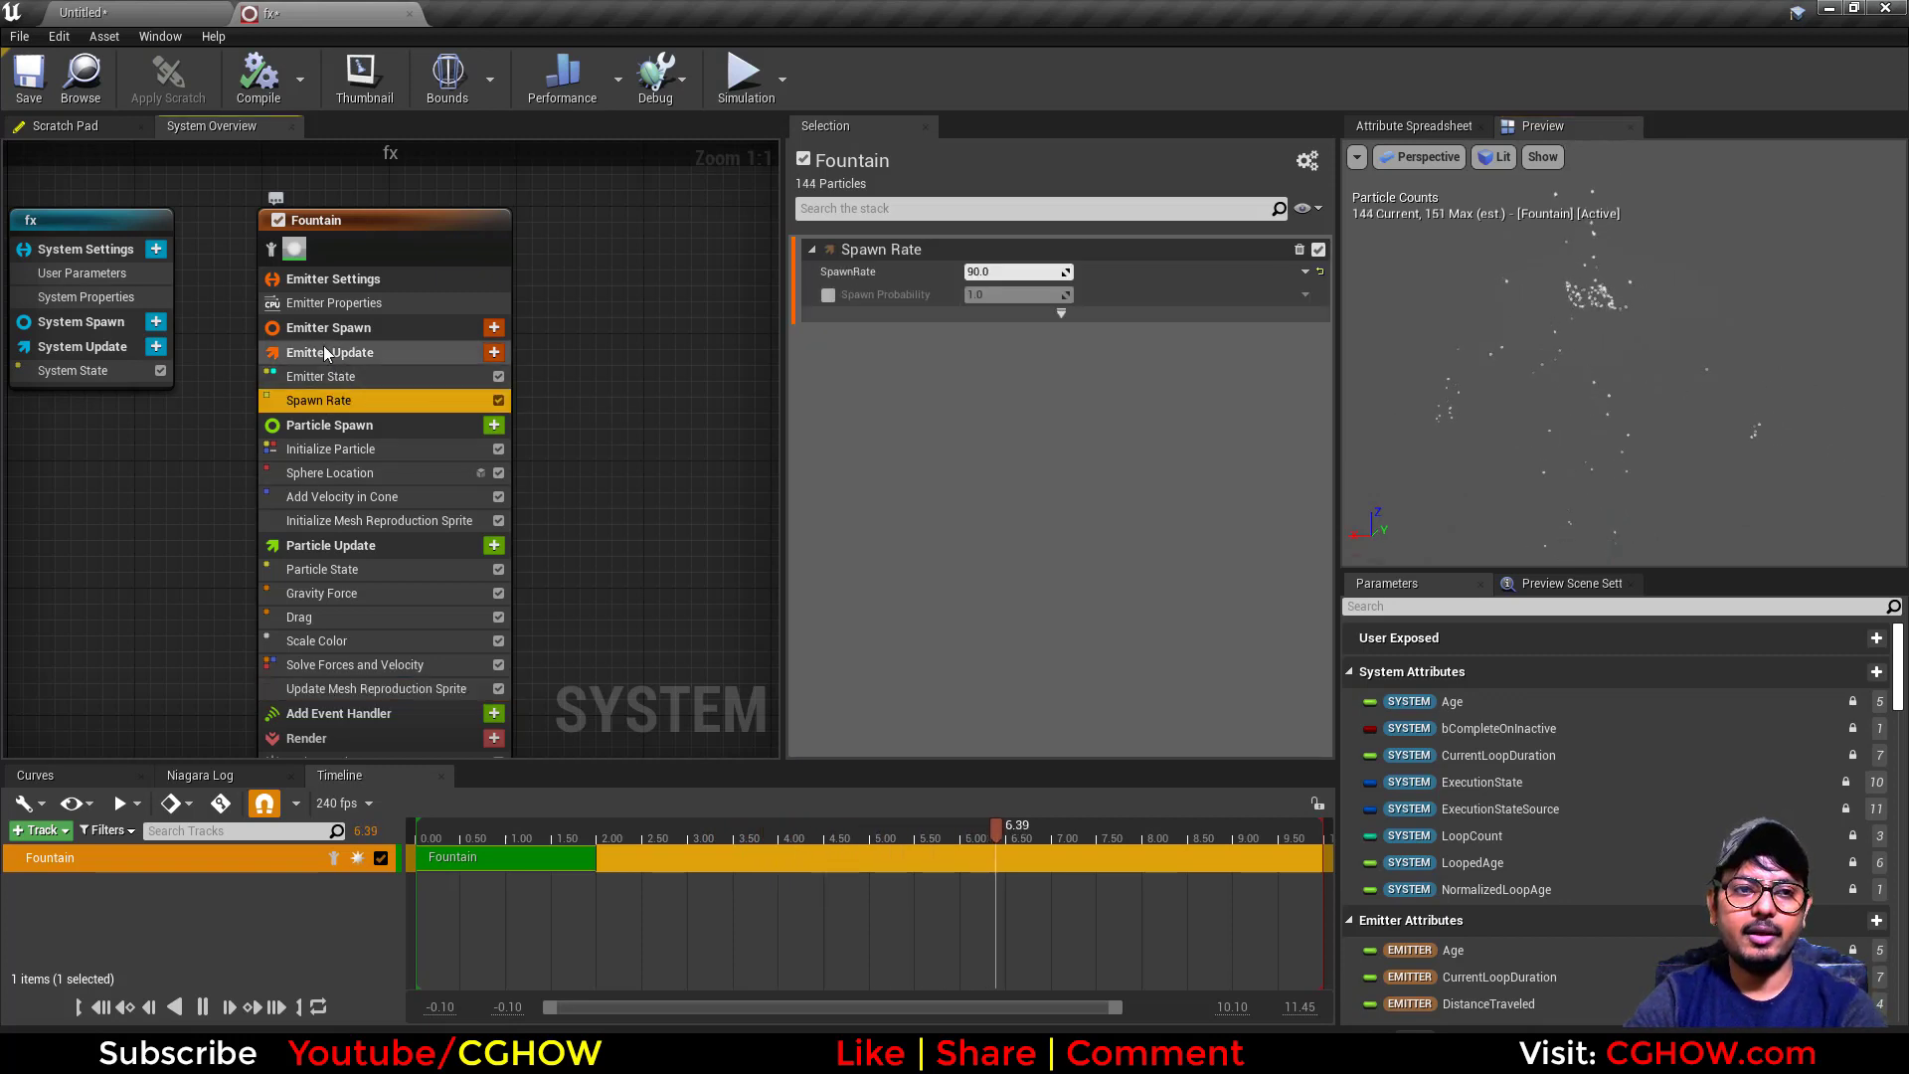
{"action": "left_click", "coordinate": [334, 304]}
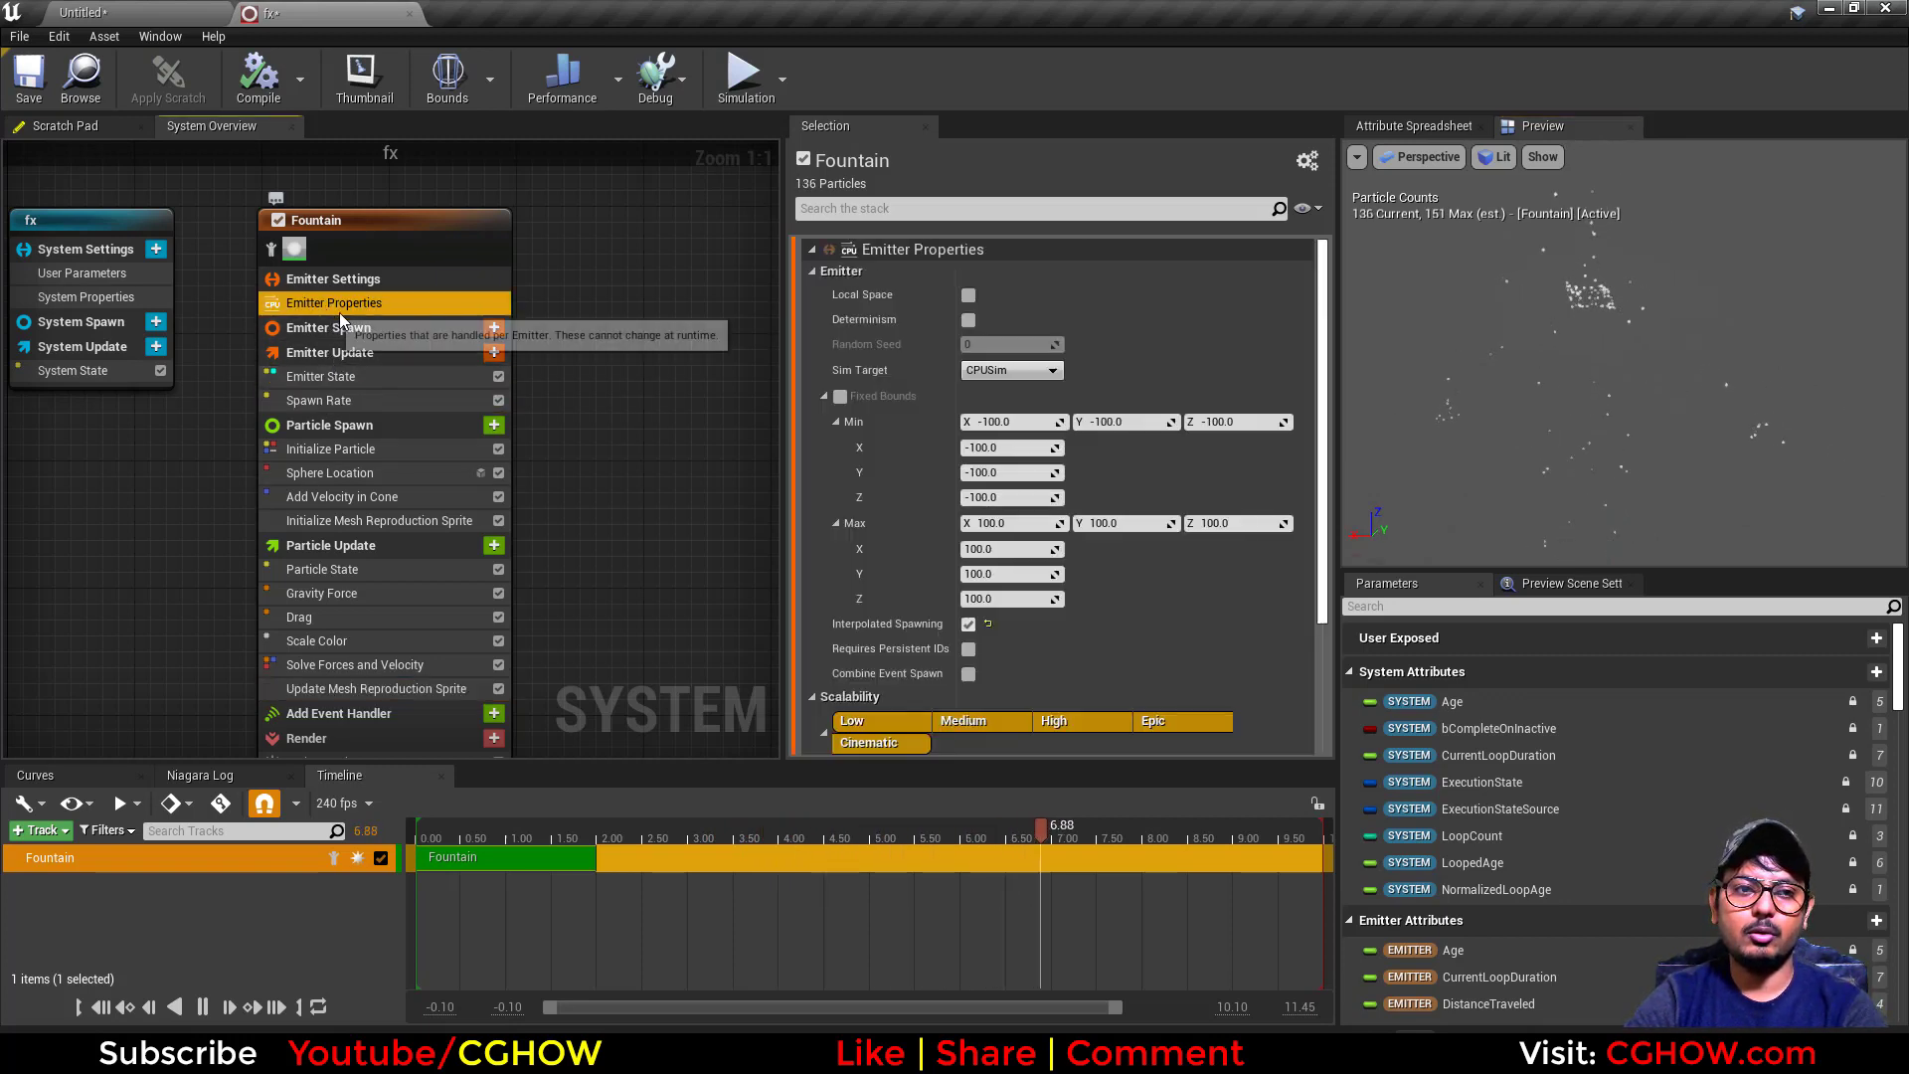
{"action": "left_click", "coordinate": [994, 371]}
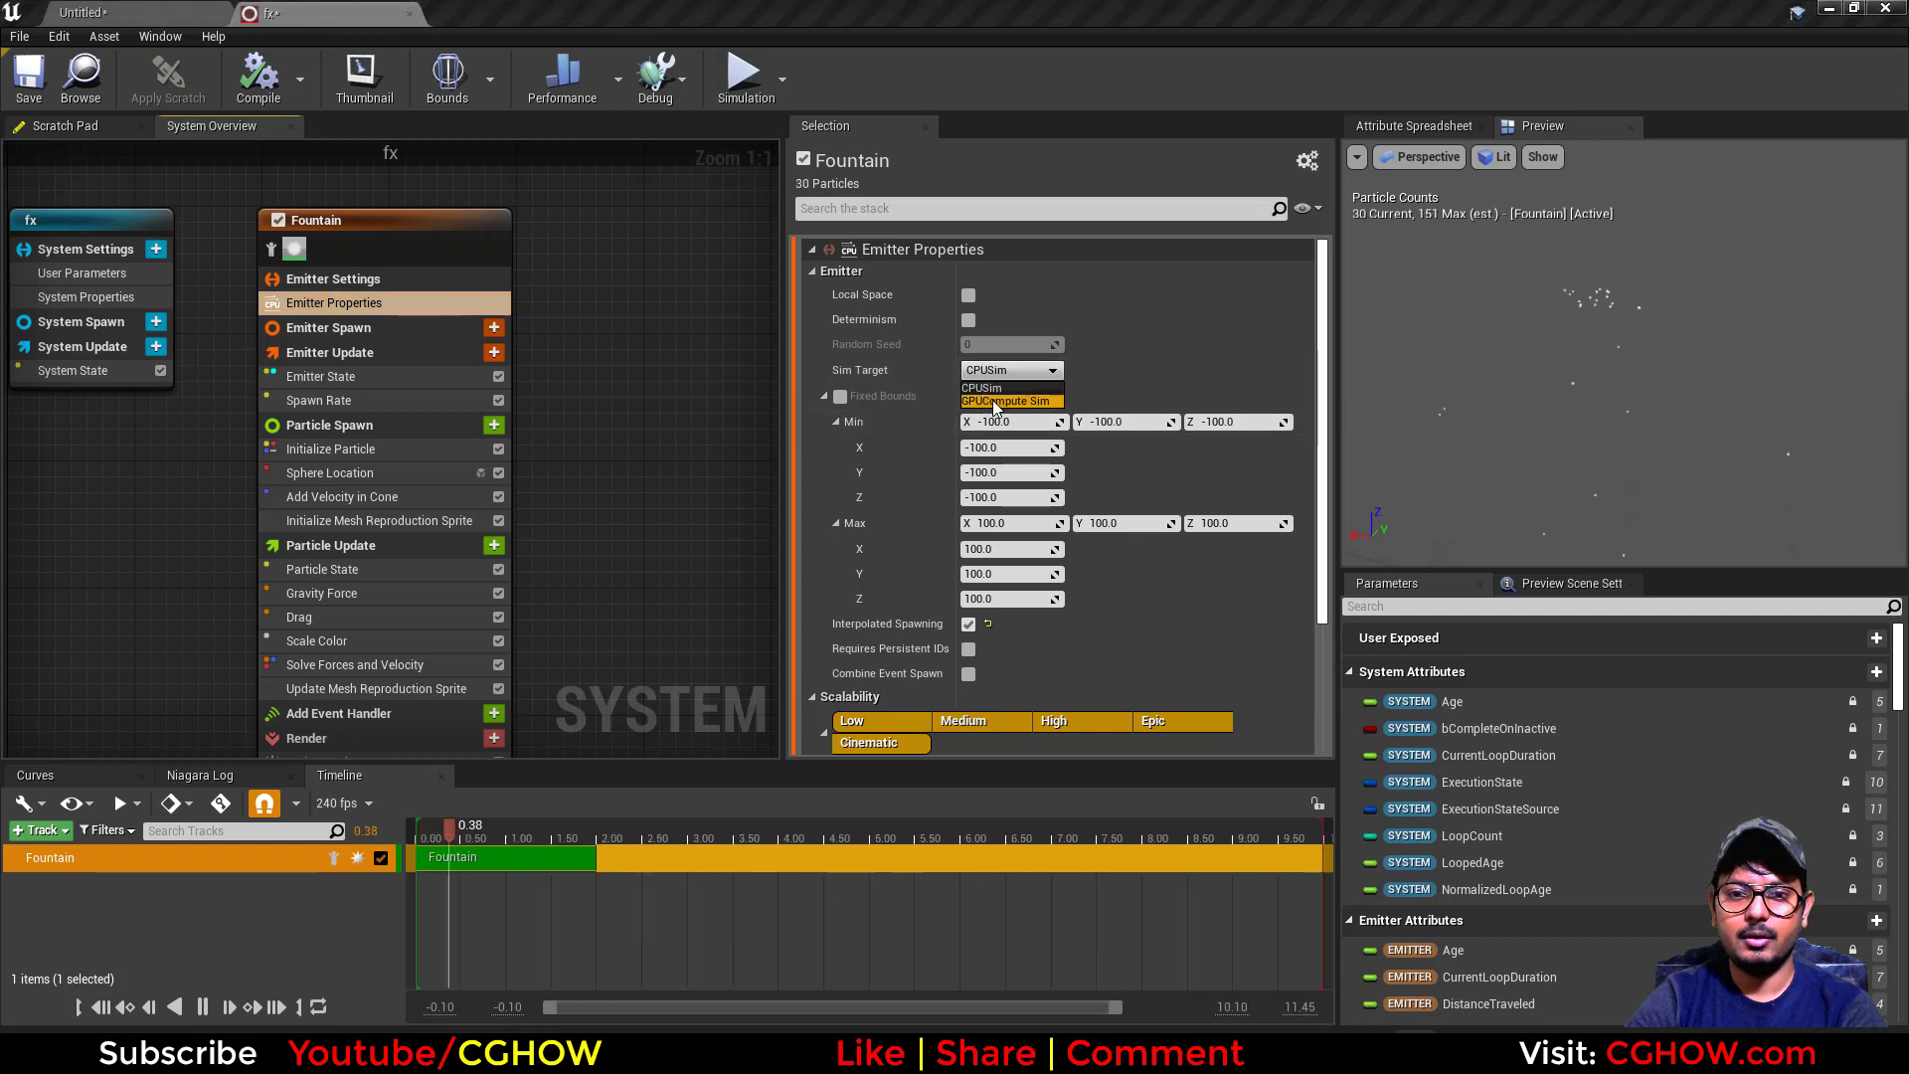
{"action": "left_click", "coordinate": [994, 401]}
{"action": "left_click", "coordinate": [840, 397]}
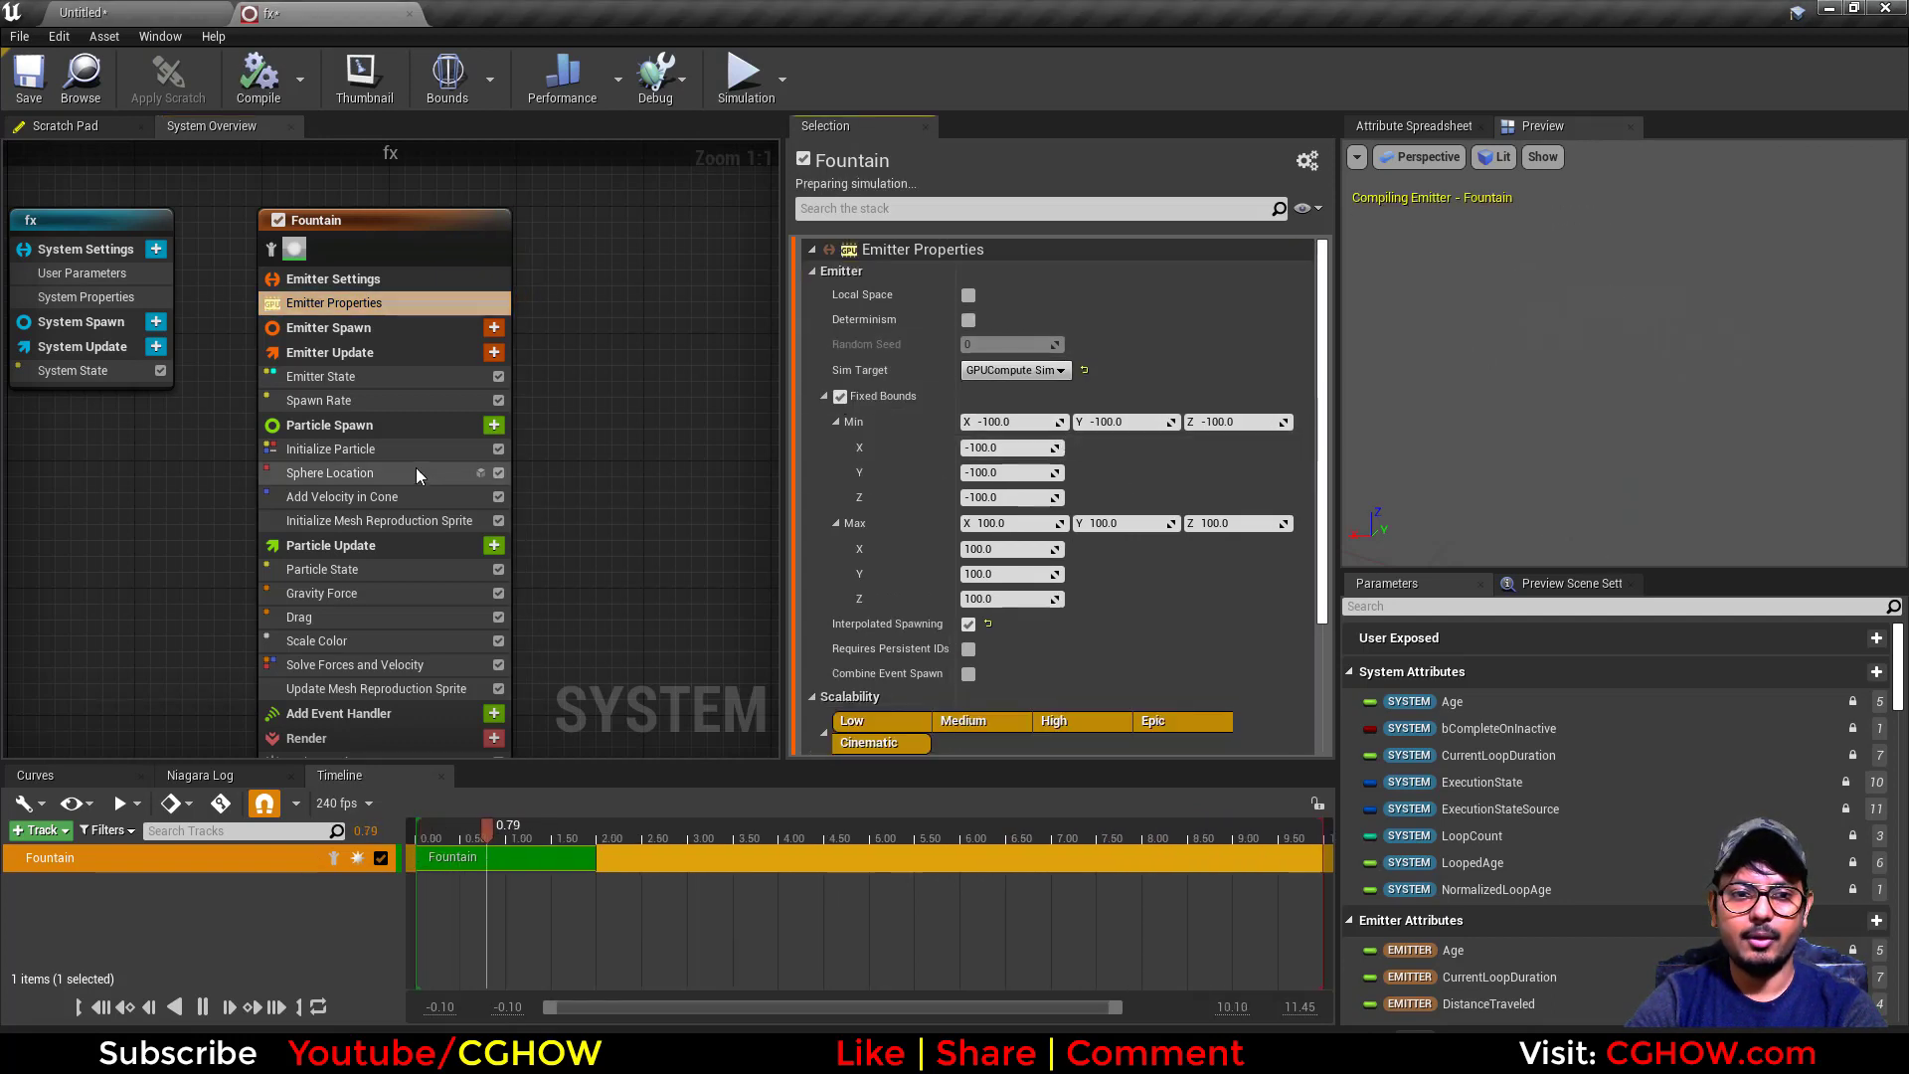
Set the Fountain emitter's SpawnRate to 500.
{"action": "left_click", "coordinate": [338, 402]}
{"action": "left_click", "coordinate": [1017, 275]}
{"action": "type", "text": "500.0"}
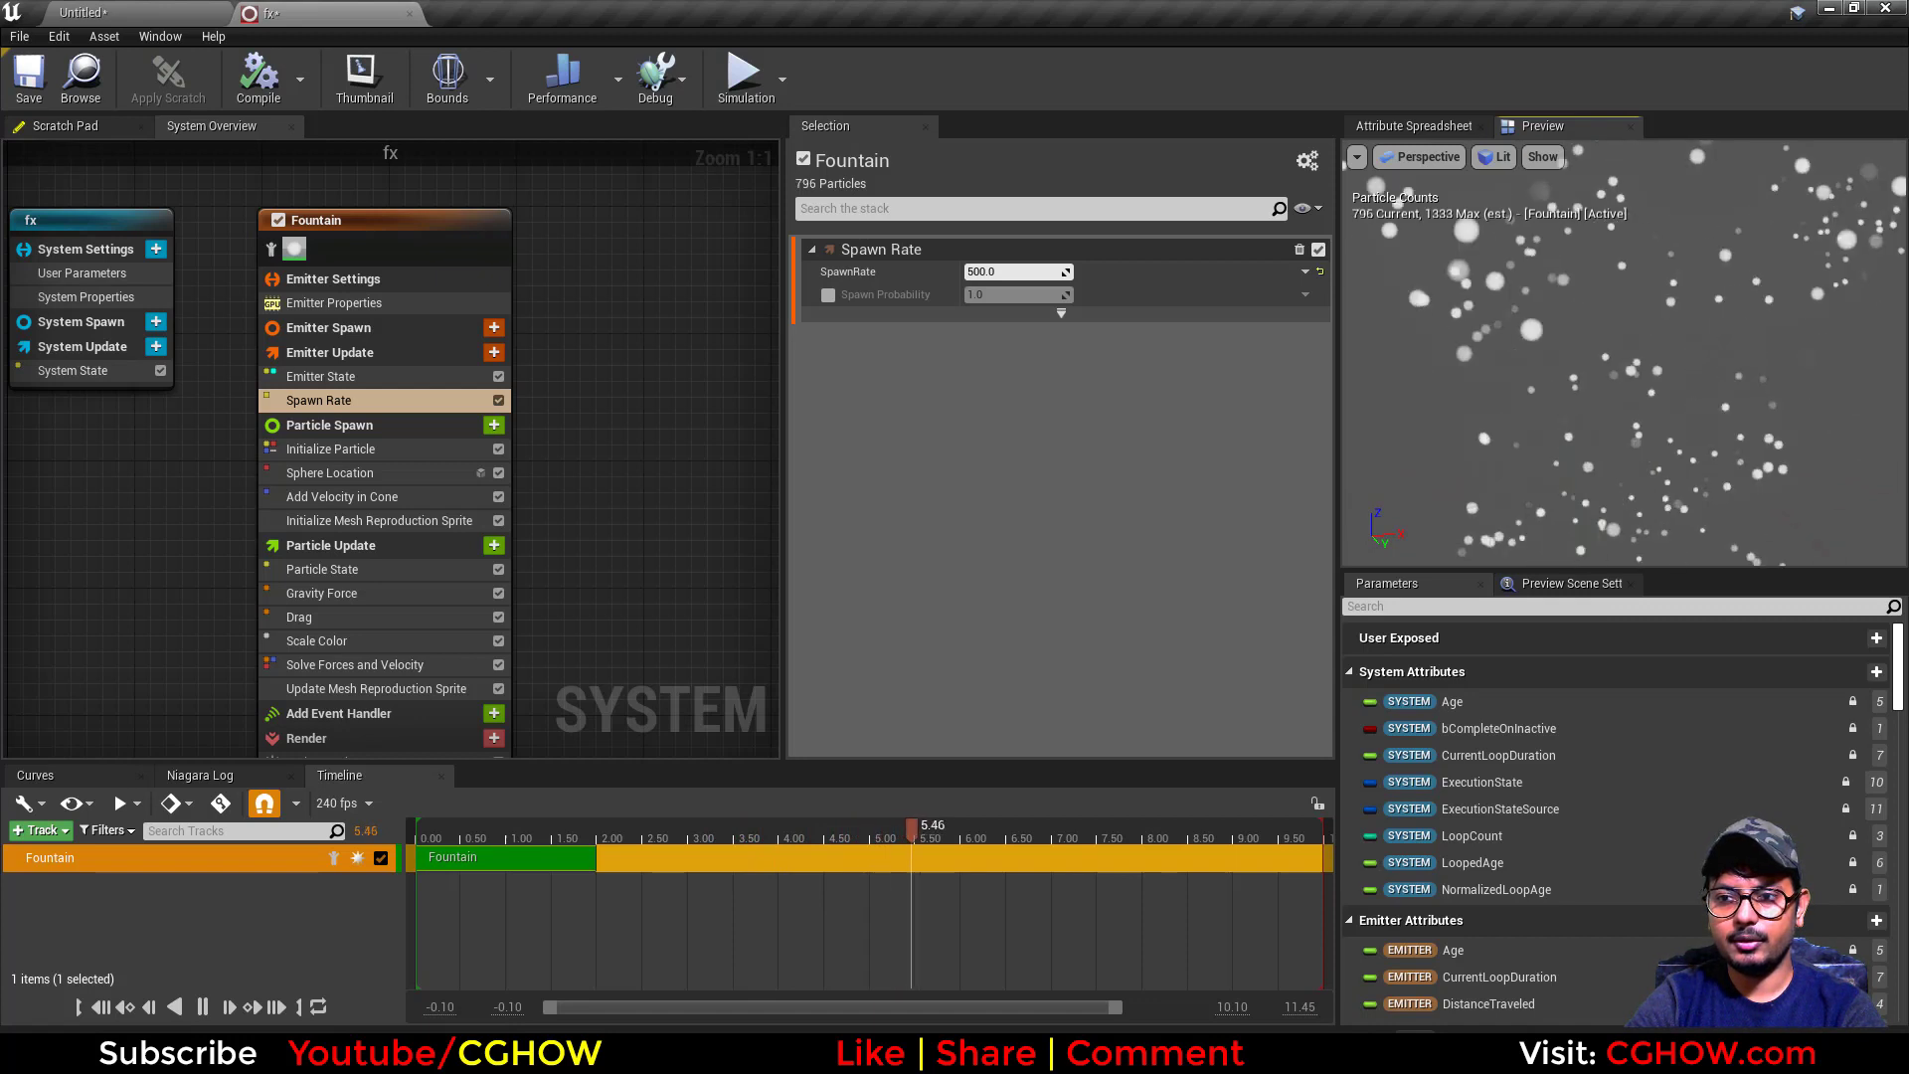
Set the Initialize Particle color to R 100, G 1, B 0, check the preview and return to the level.
{"action": "left_click", "coordinate": [378, 454]}
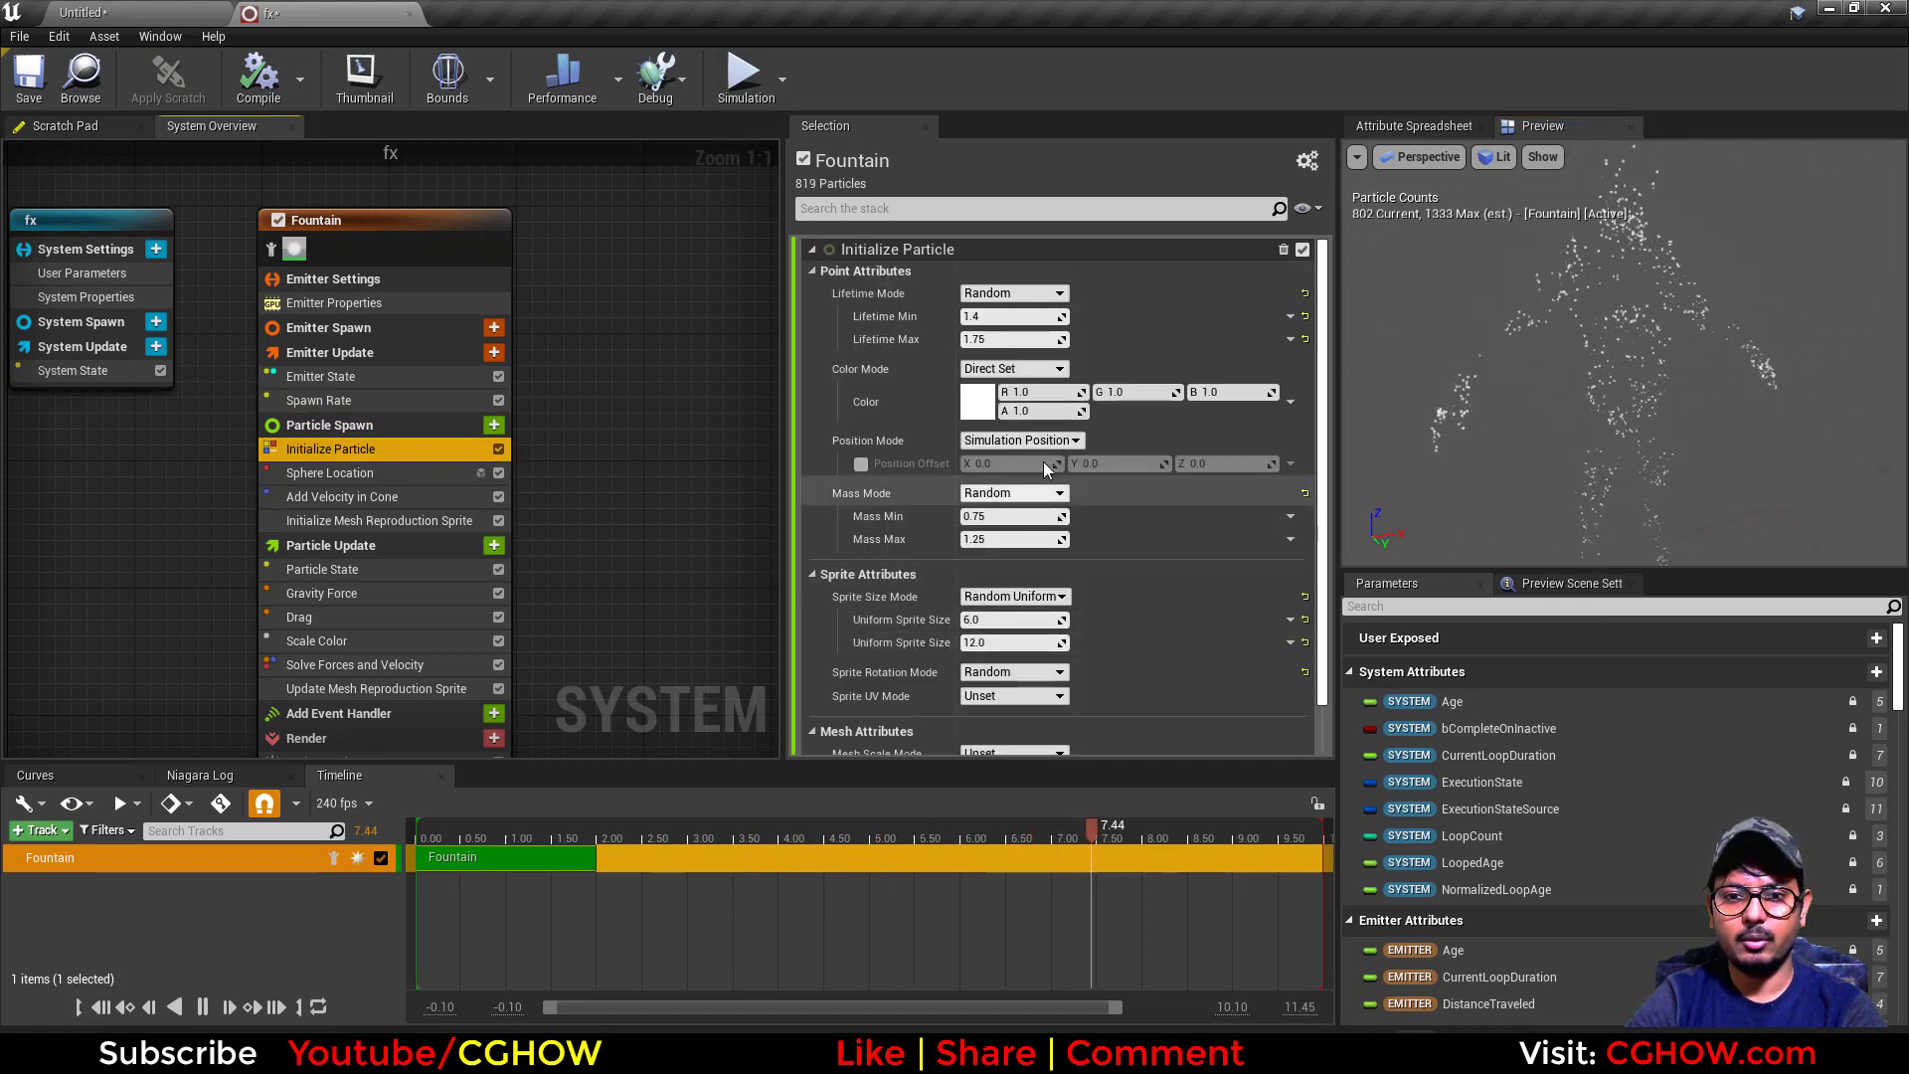
{"action": "left_click", "coordinate": [1232, 393]}
{"action": "type", "text": "00"}
{"action": "key", "text": "Return"}
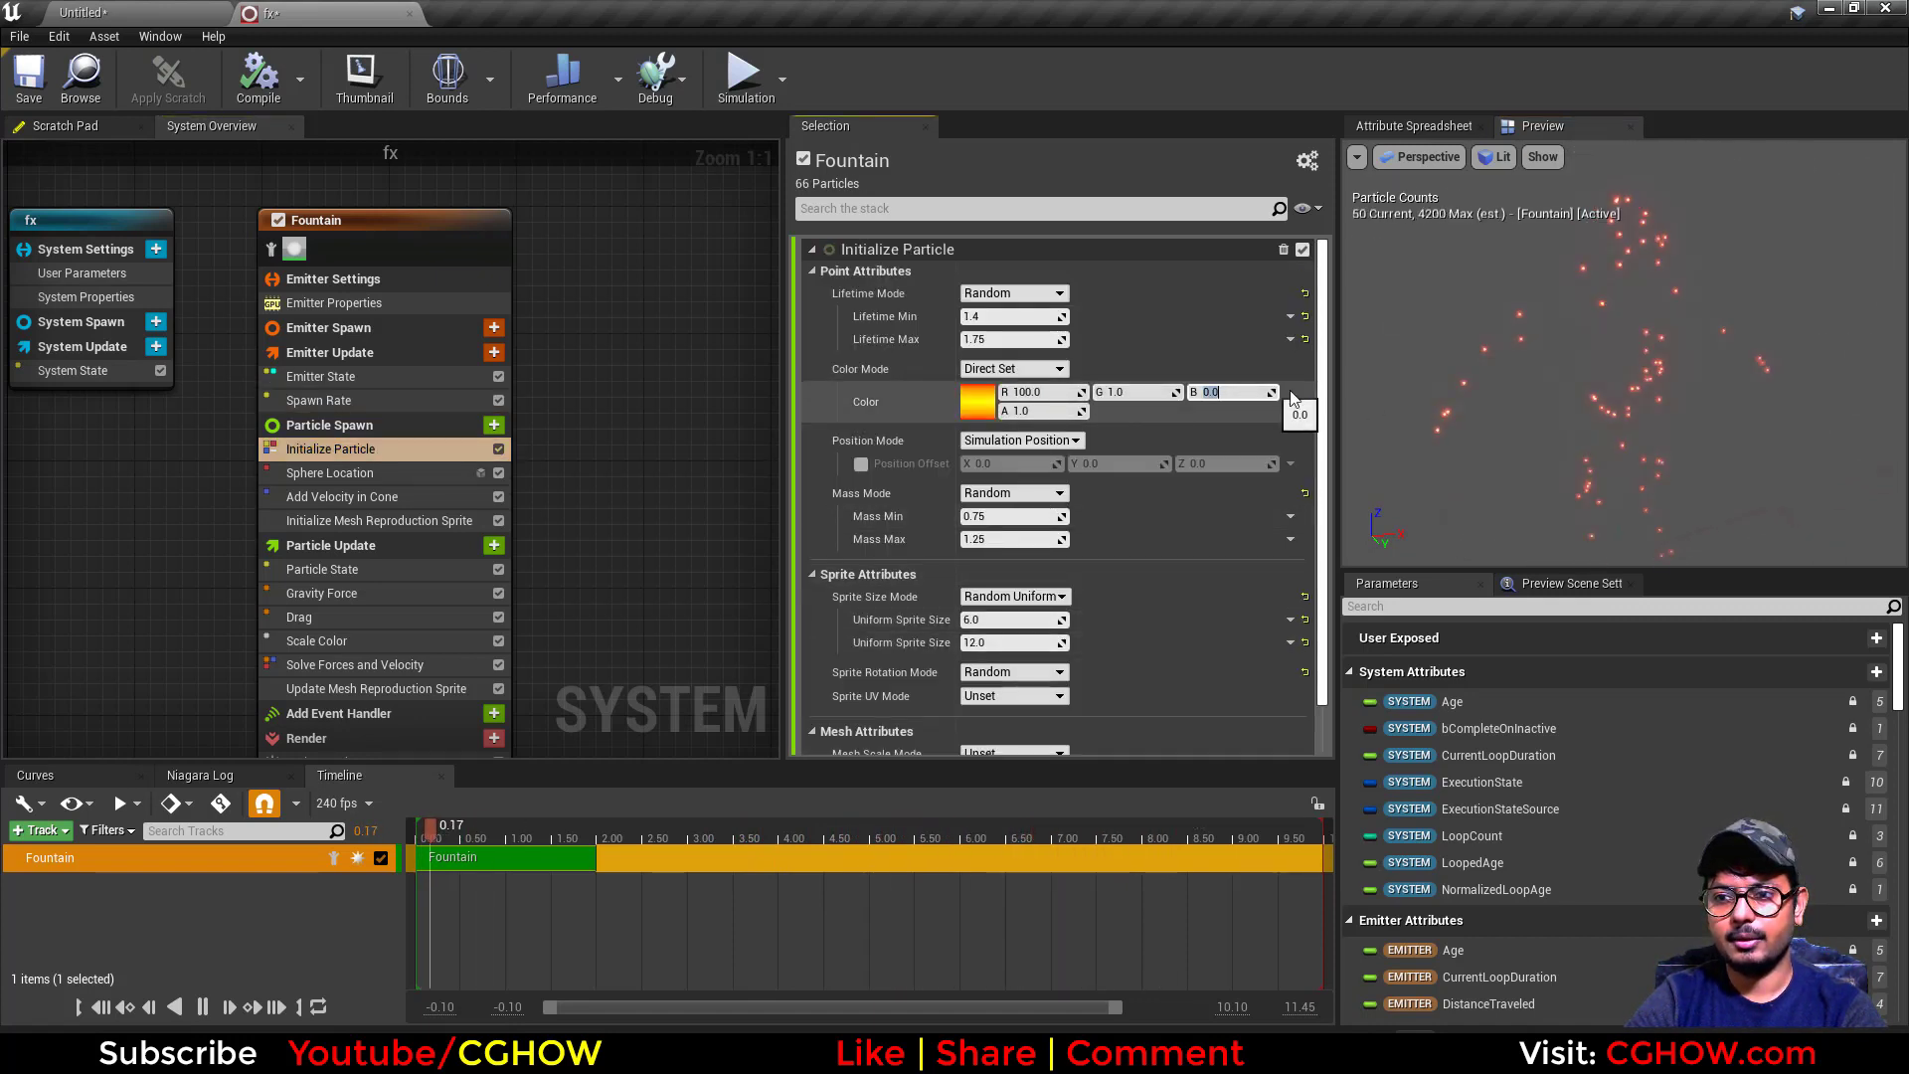
{"action": "left_click_drag", "start_coordinate": [1531, 388], "coordinate": [1561, 388]}
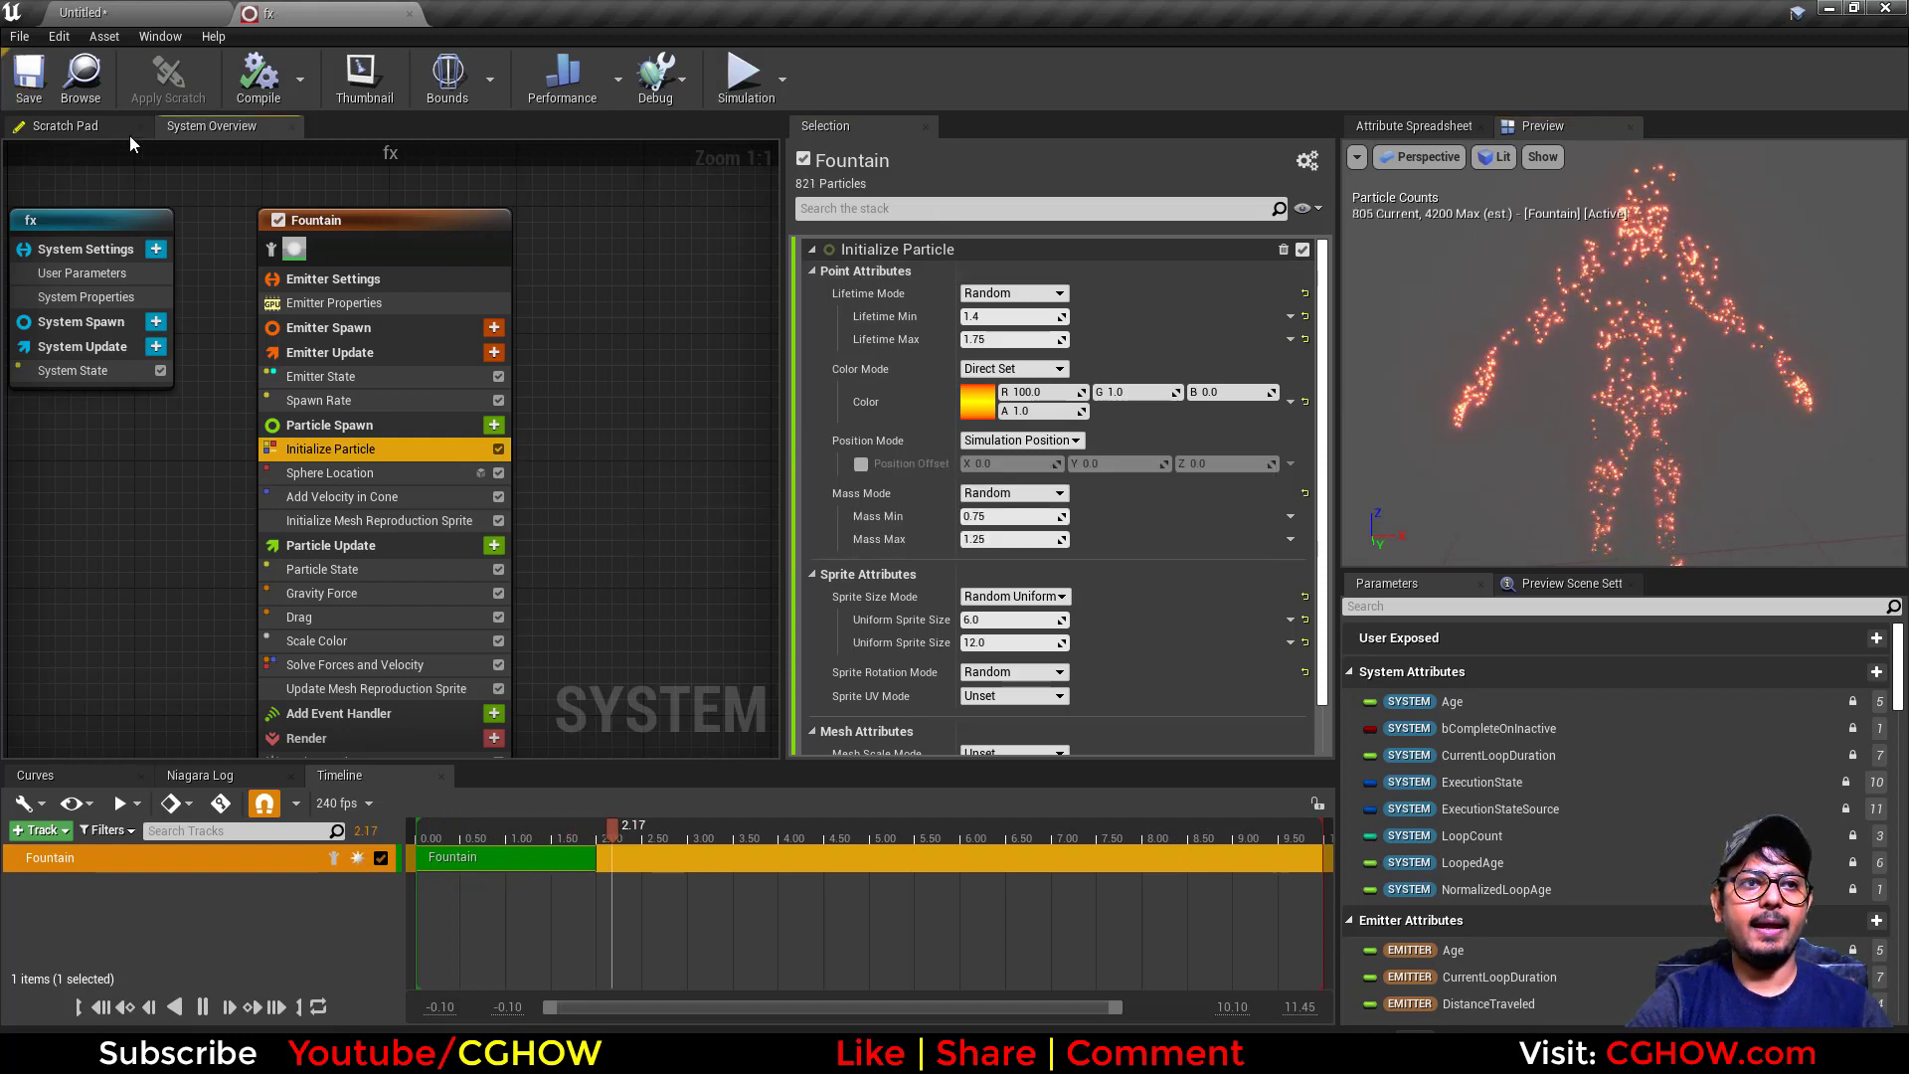
{"action": "left_click", "coordinate": [87, 14]}
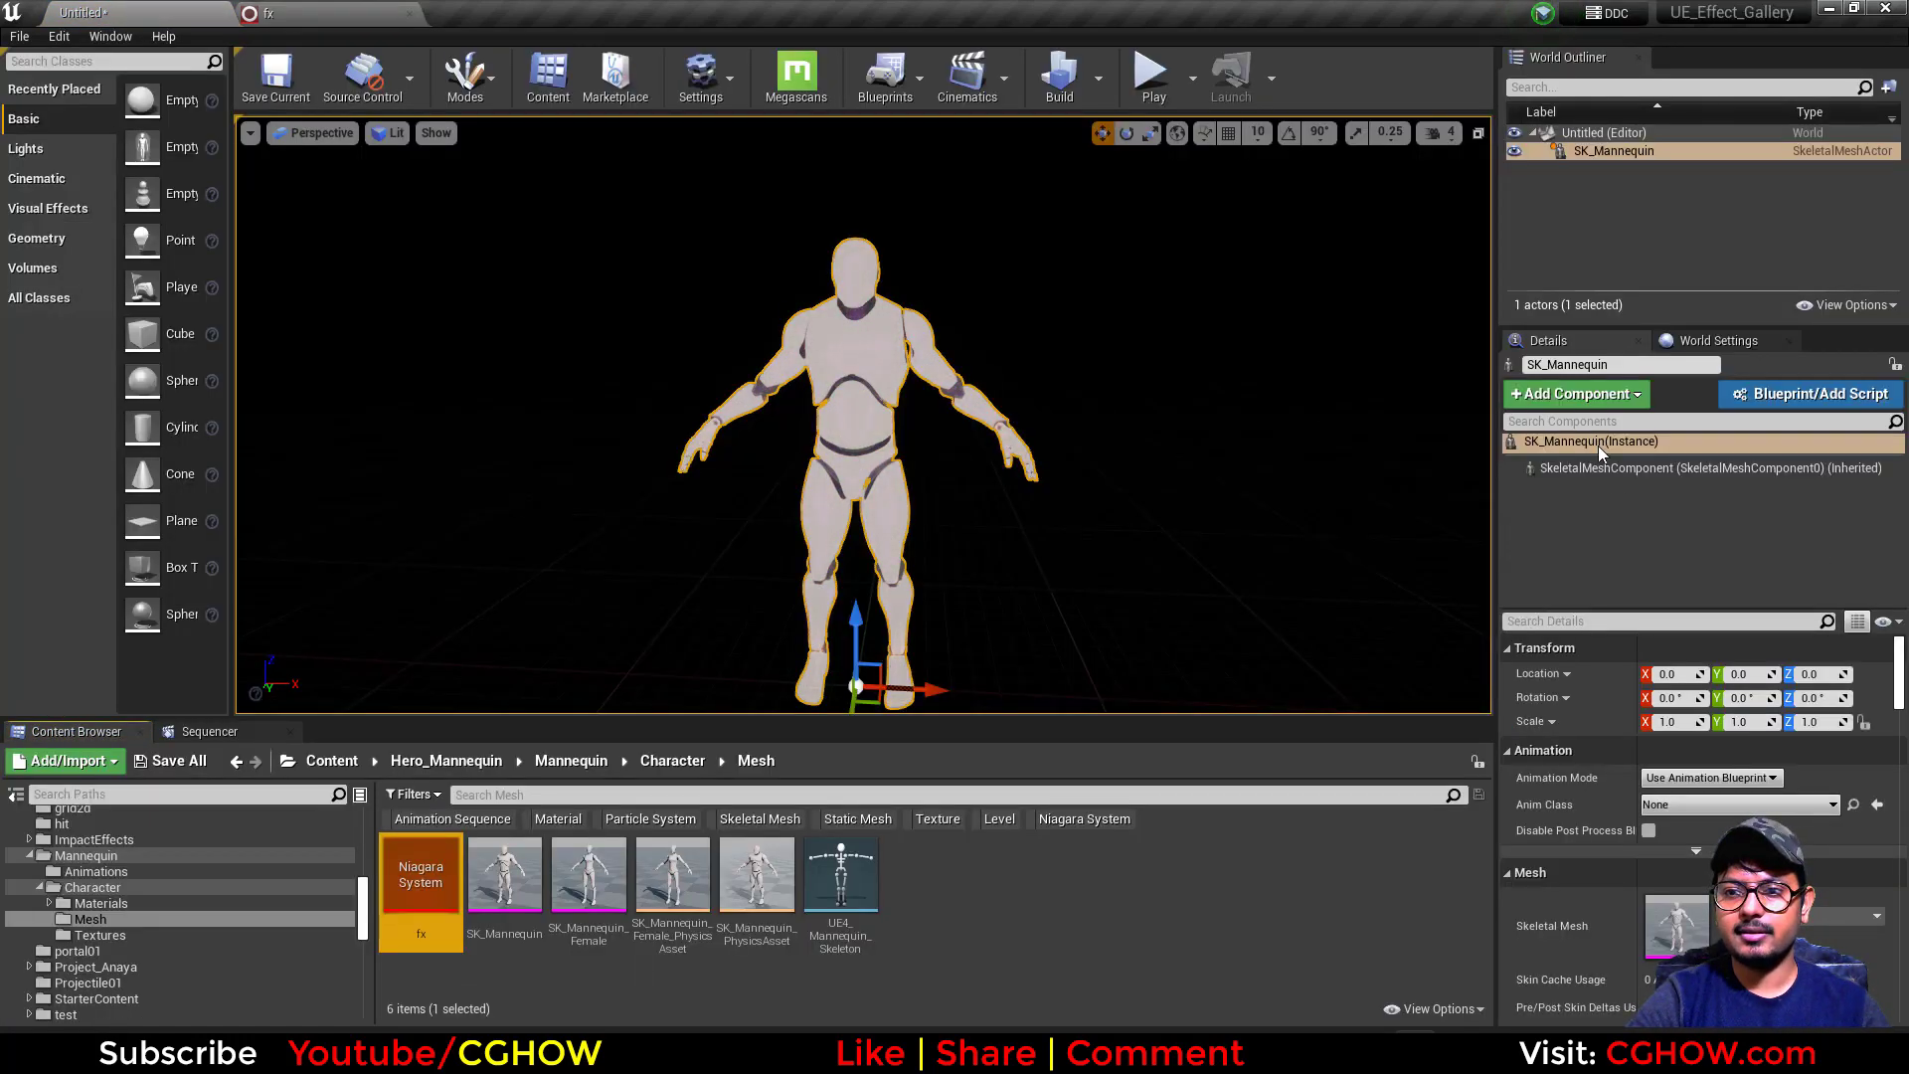
Attach the fx Niagara system to the SK_Mannequin actor as a component and deselect the actor to see the effect.
{"action": "left_click_drag", "start_coordinate": [425, 873], "coordinate": [1641, 477]}
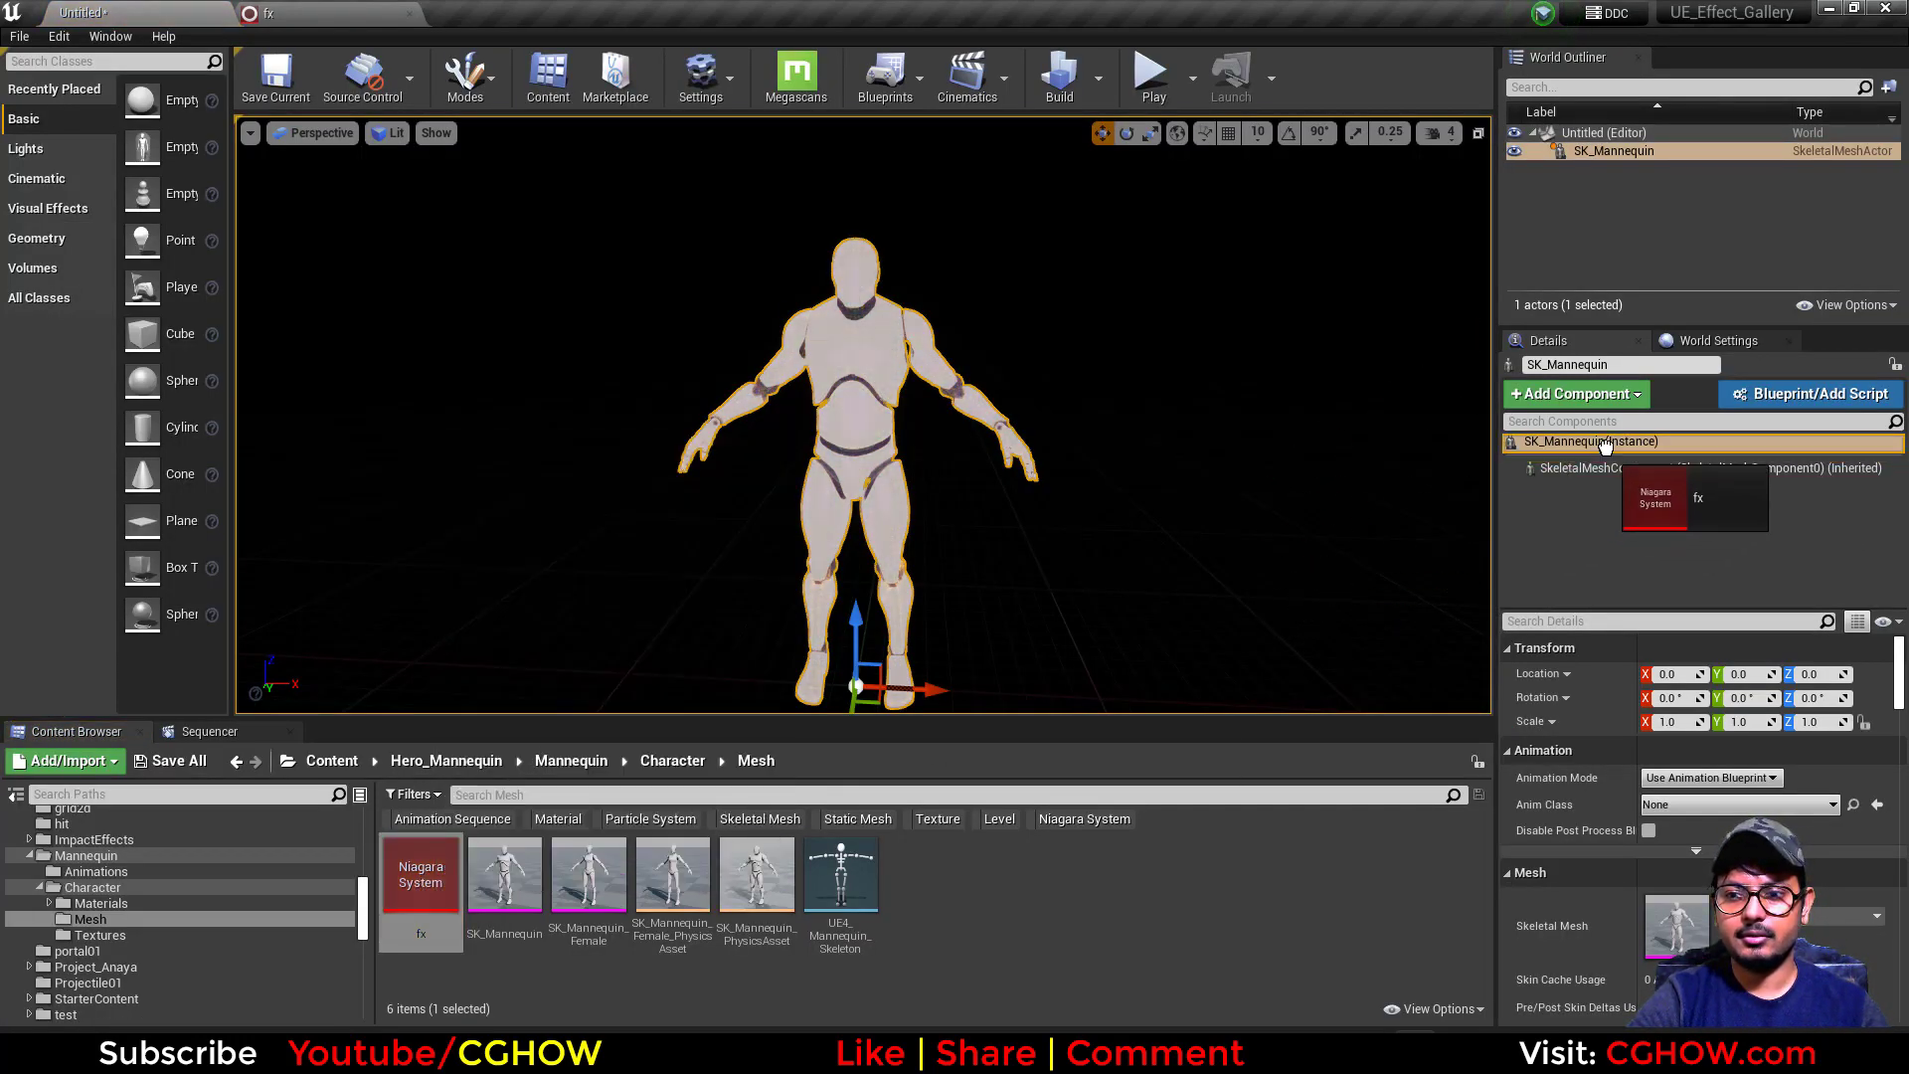
{"action": "key", "text": "Return"}
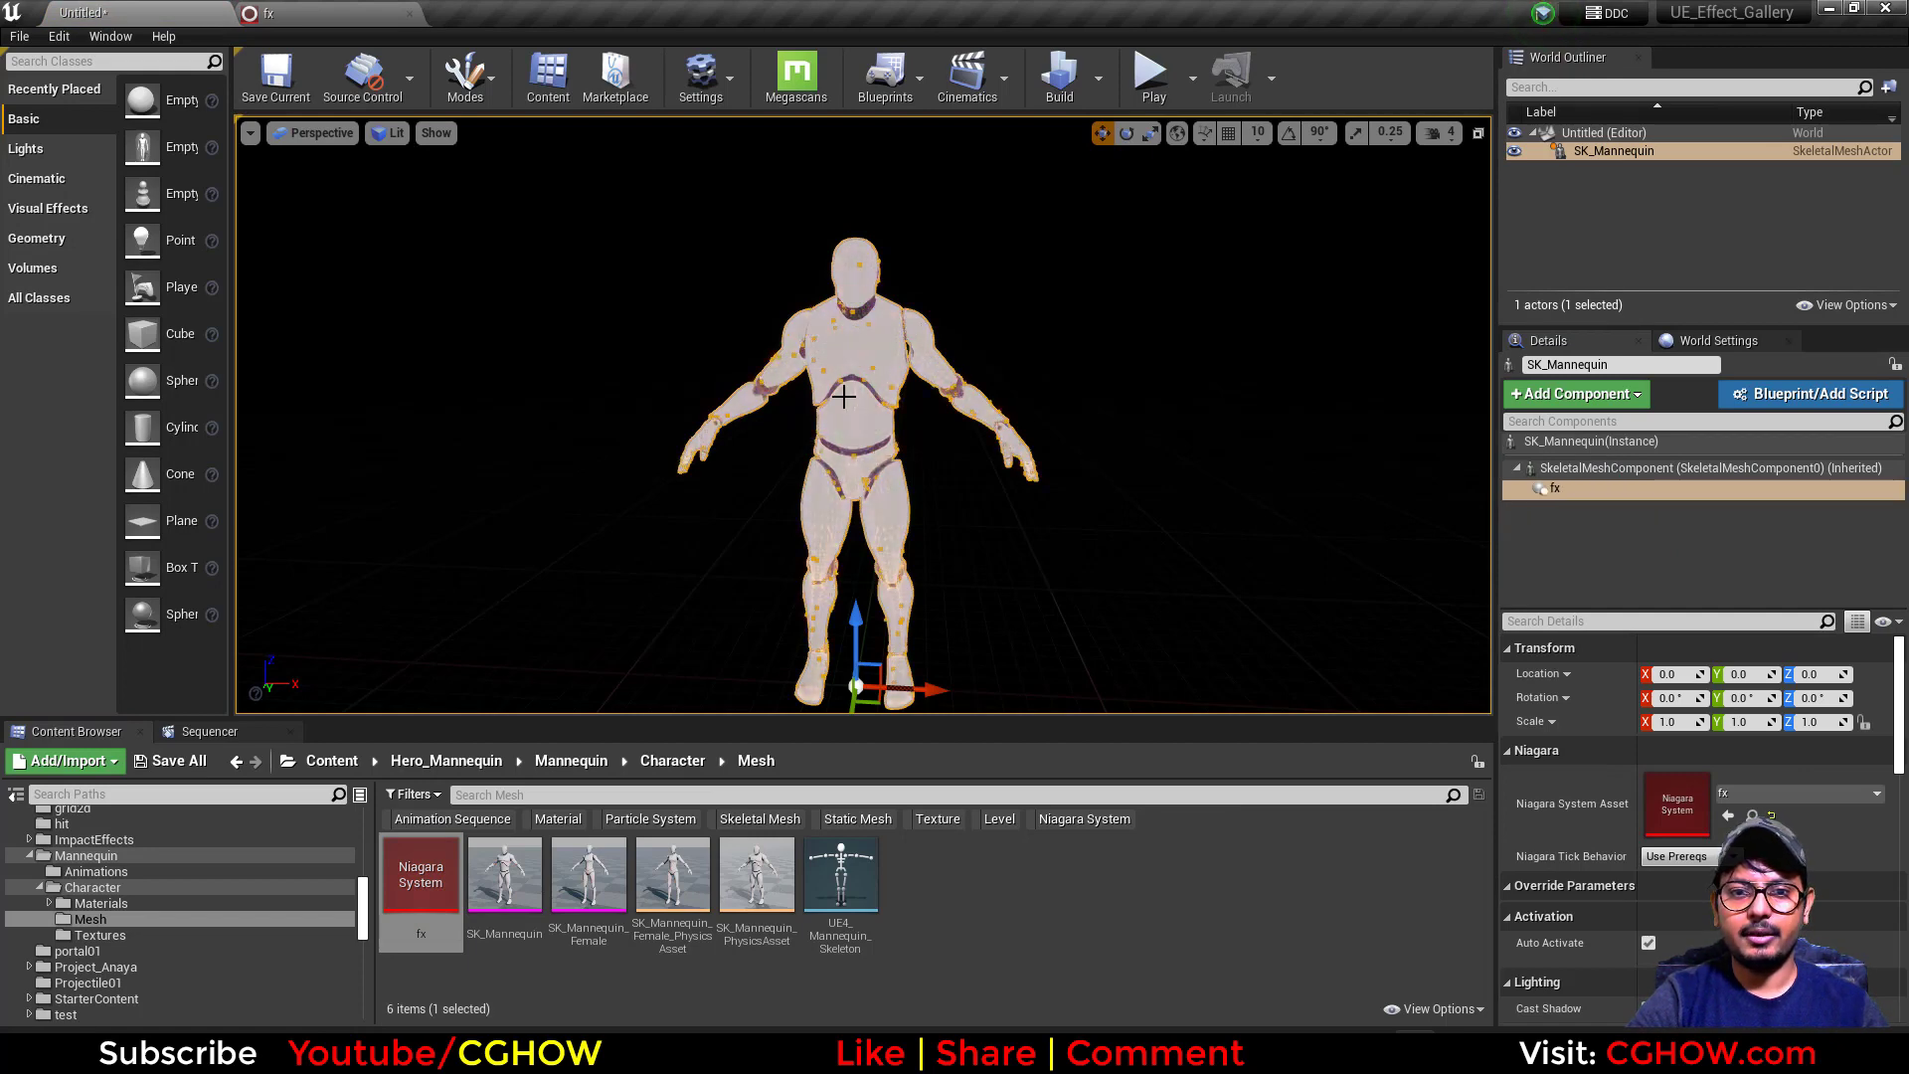
{"action": "left_click", "coordinate": [657, 335]}
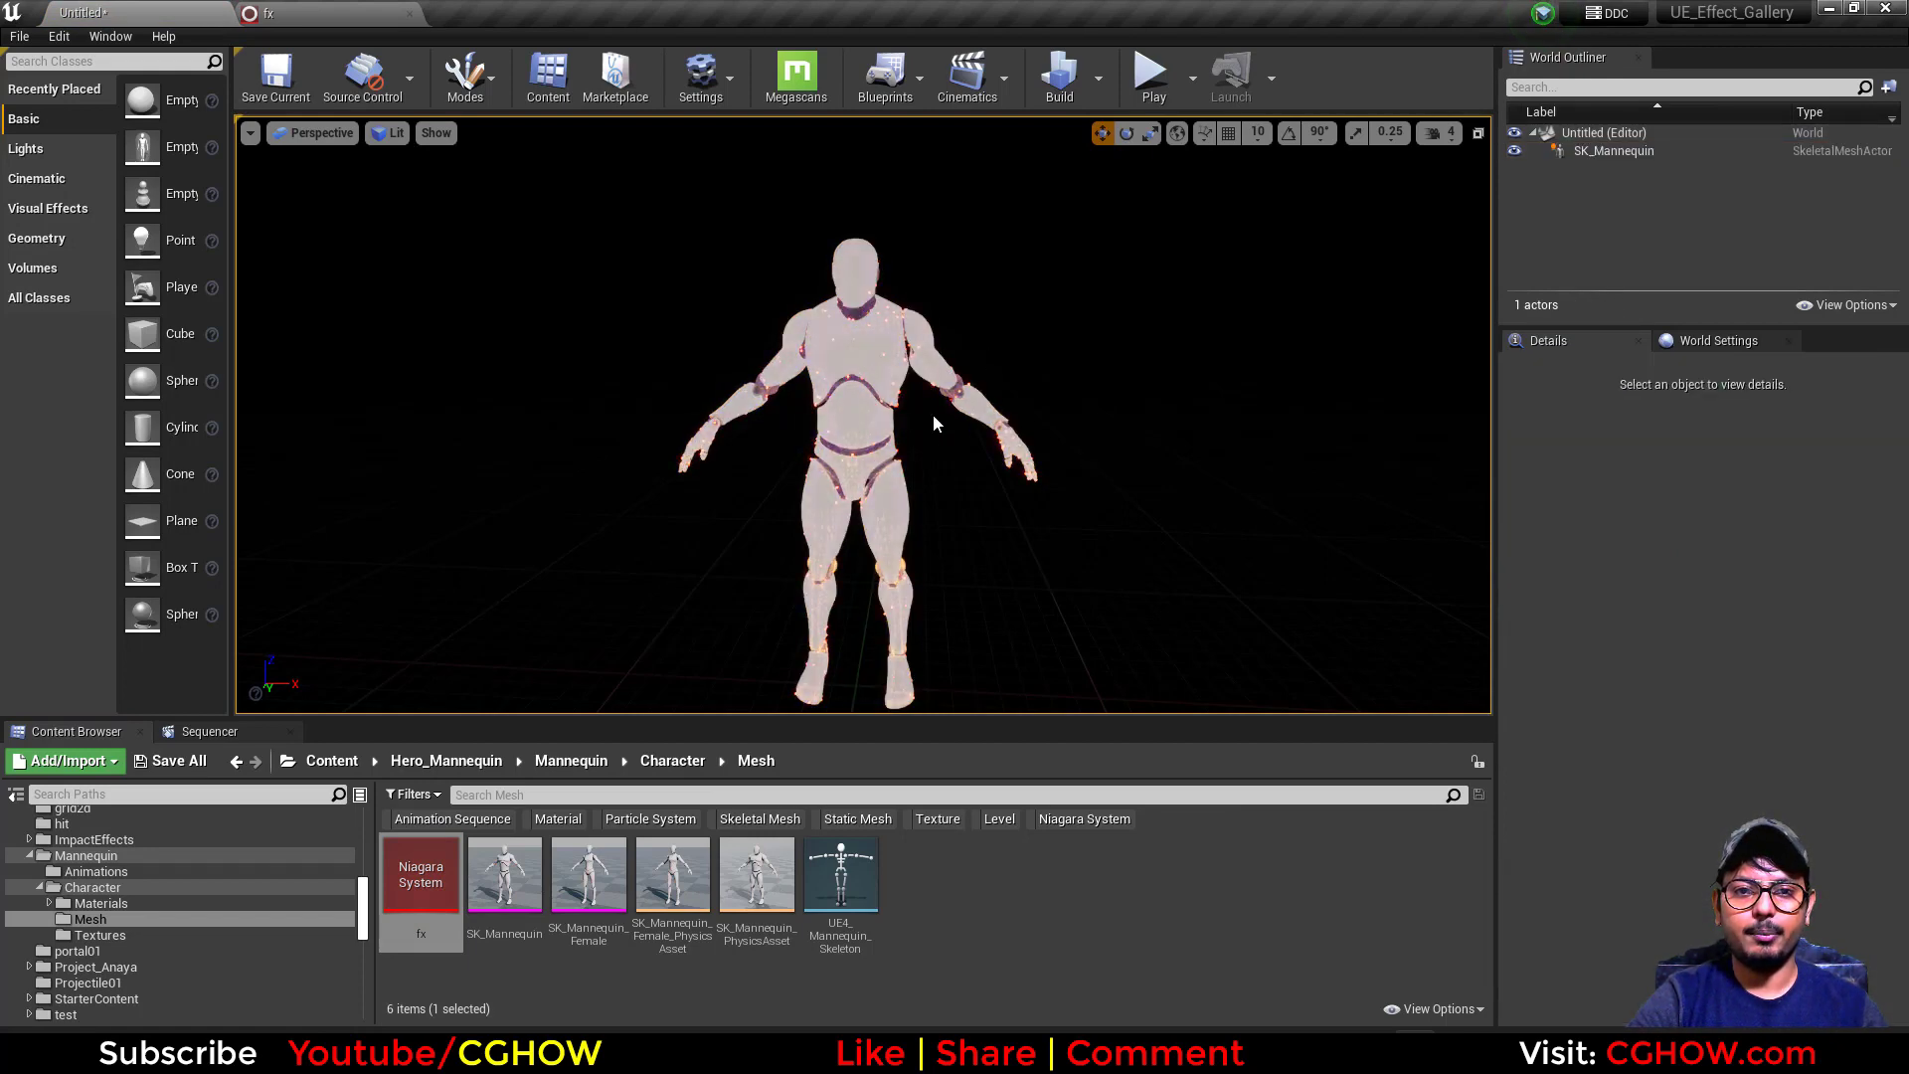
Go back to the fx Niagara system and duplicate the Fountain emitter.
{"action": "left_click", "coordinate": [403, 17]}
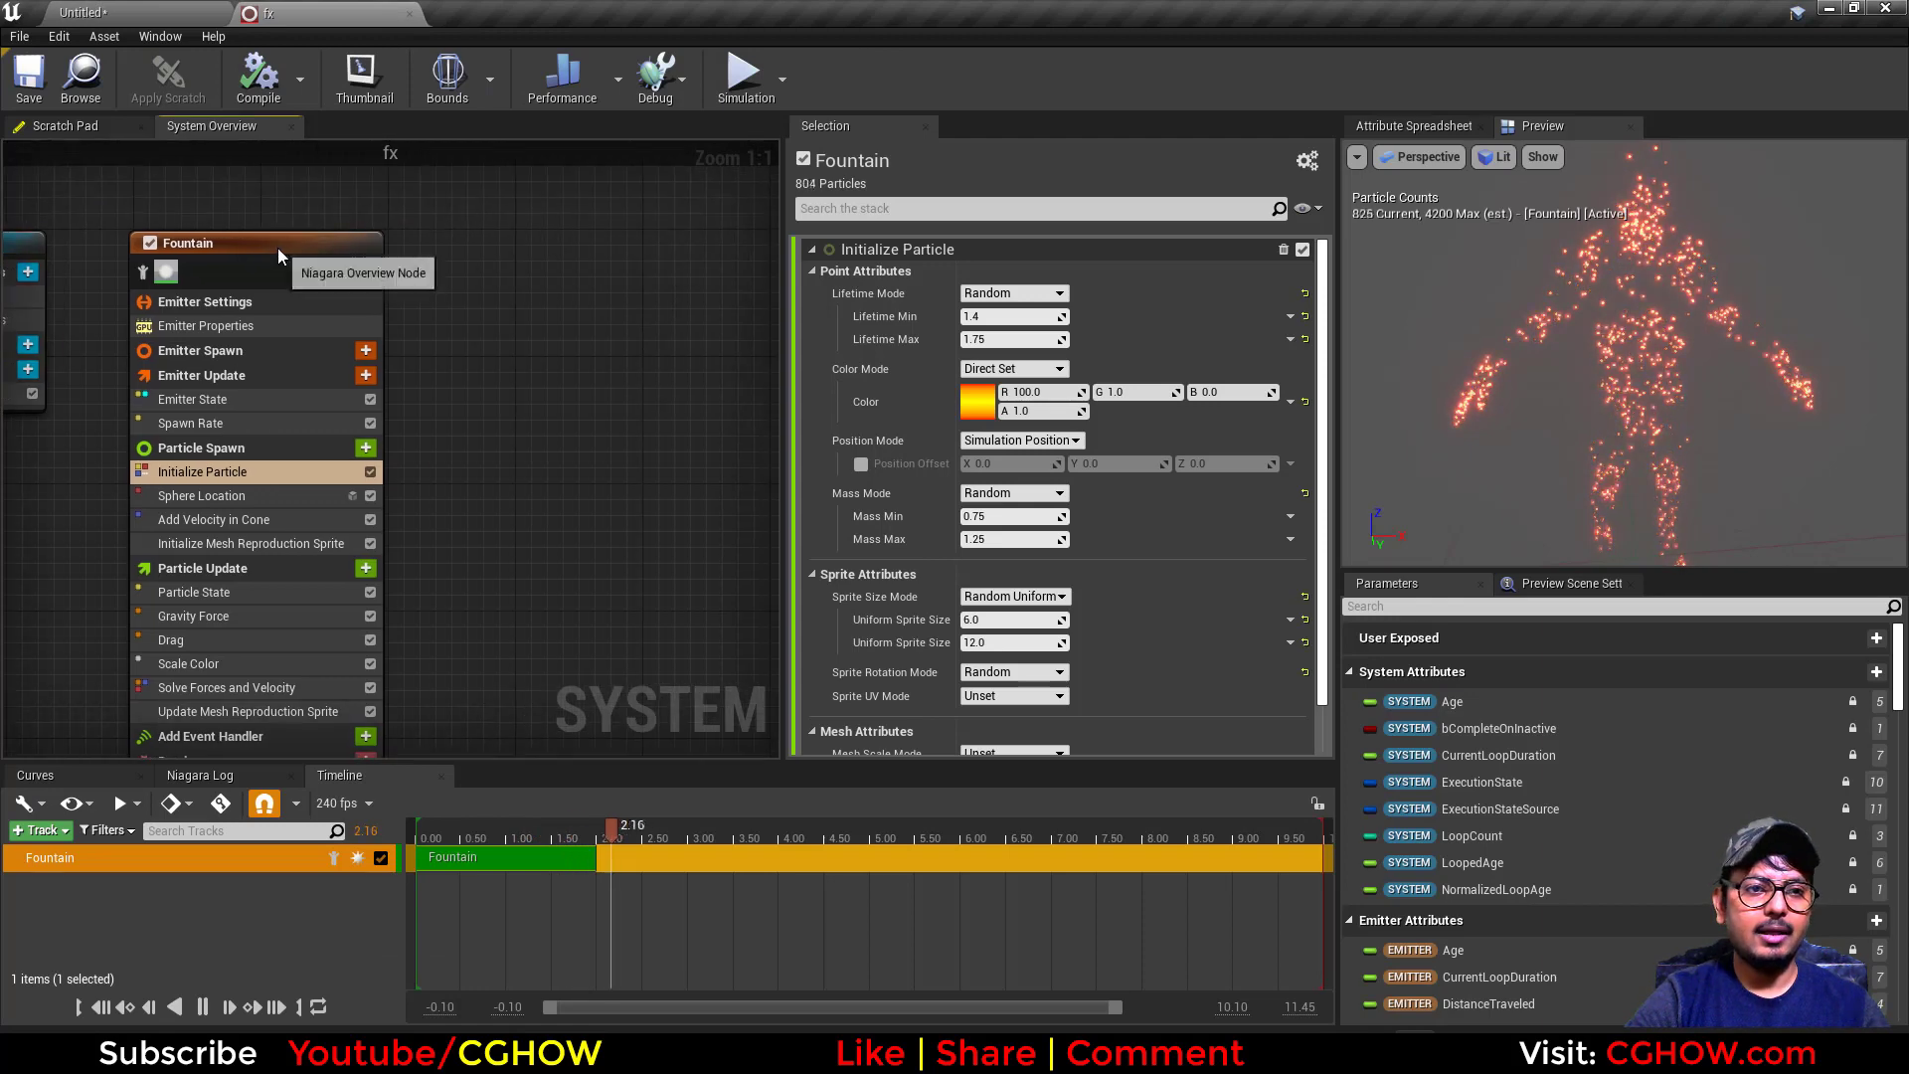
{"action": "left_click", "coordinate": [277, 247]}
{"action": "key", "text": "ctrl+d"}
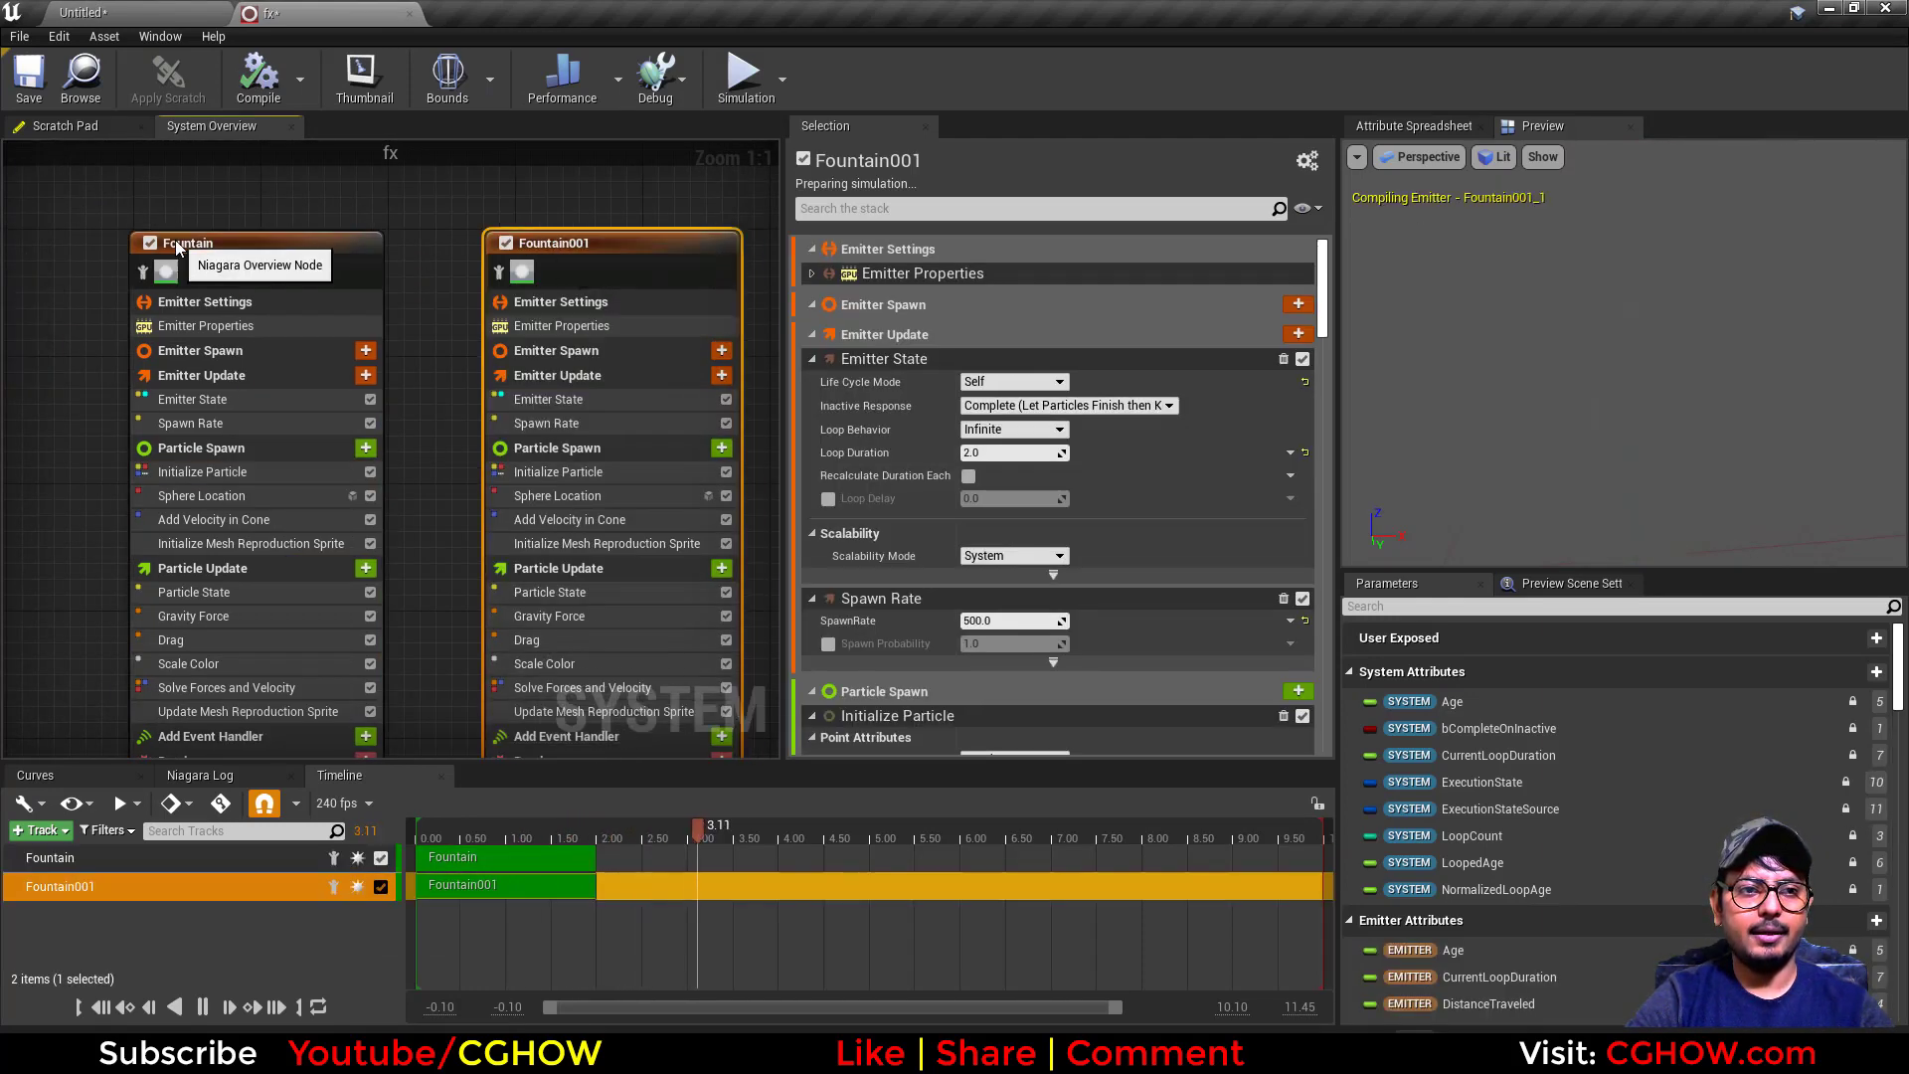
Rename the original Fountain emitter as source and its duplicate as lead.
{"action": "double_click", "coordinate": [177, 248]}
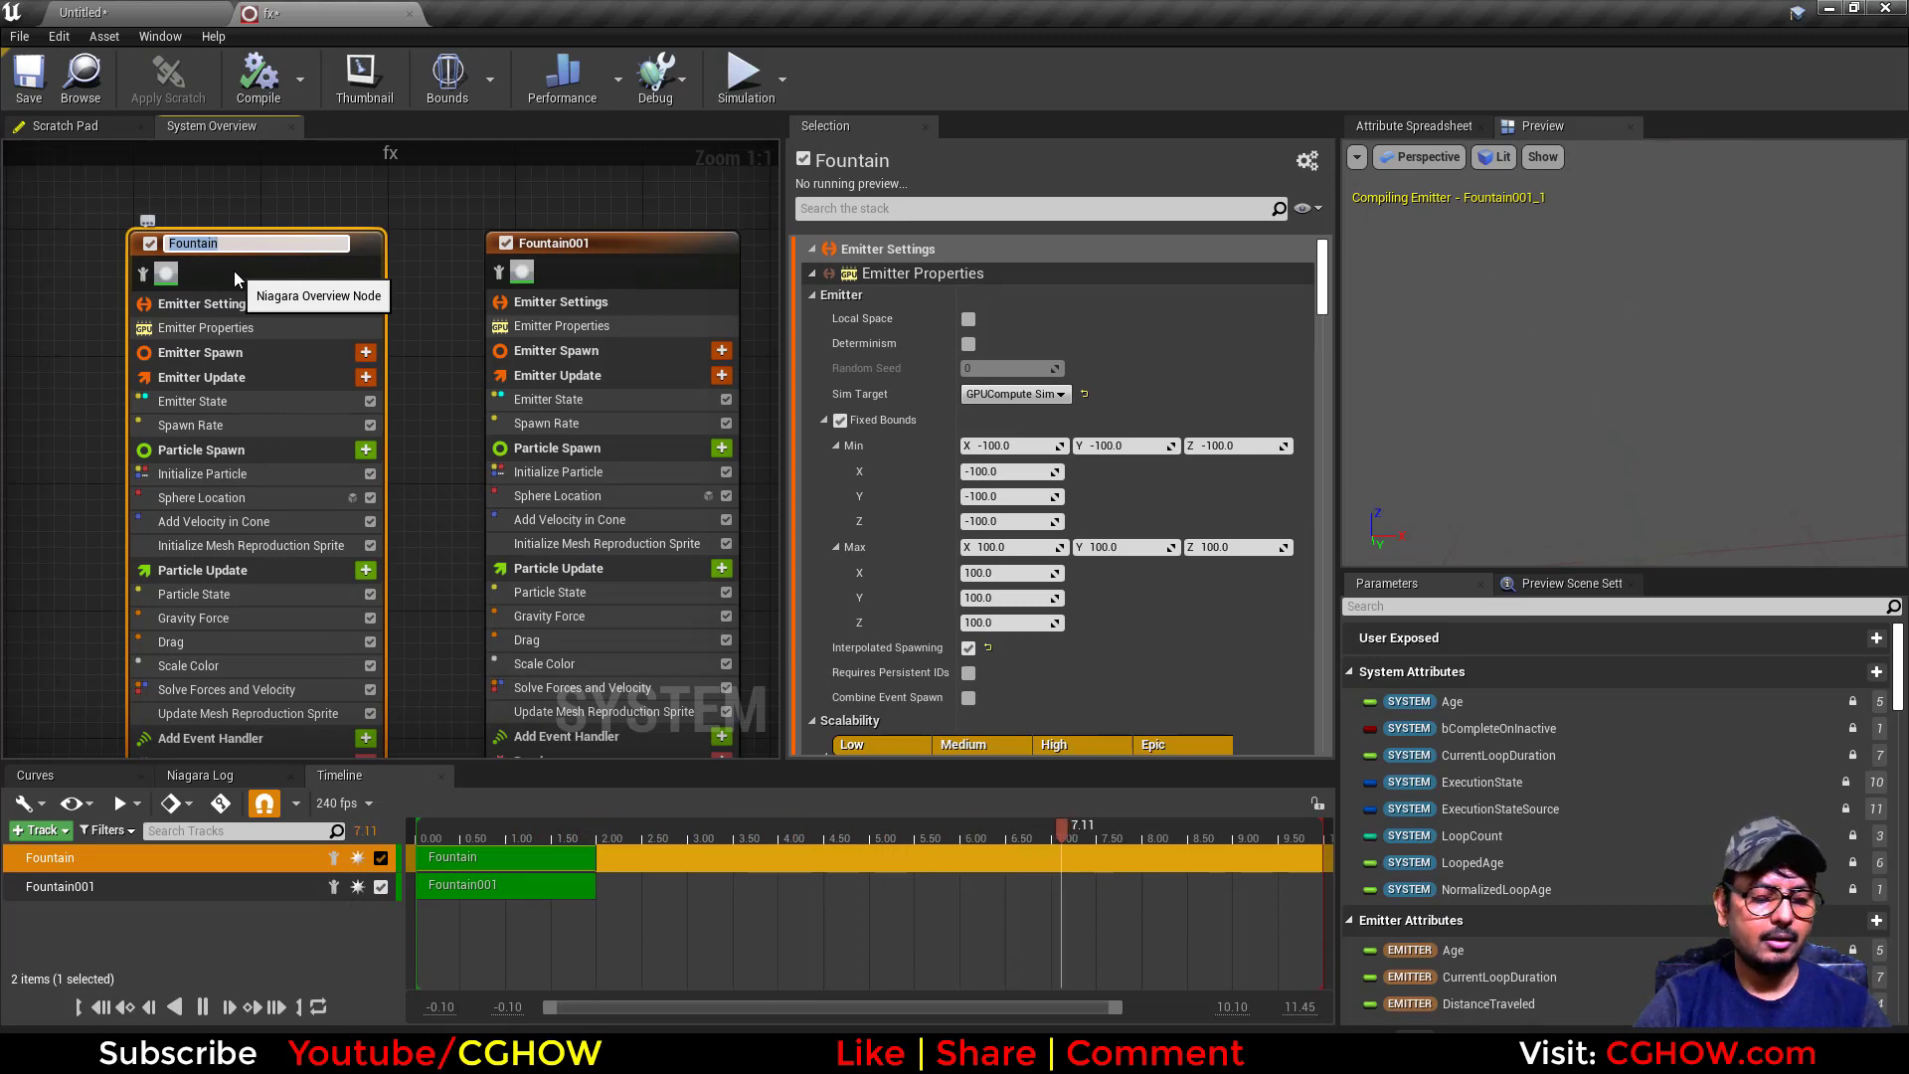
{"action": "type", "text": "sour"}
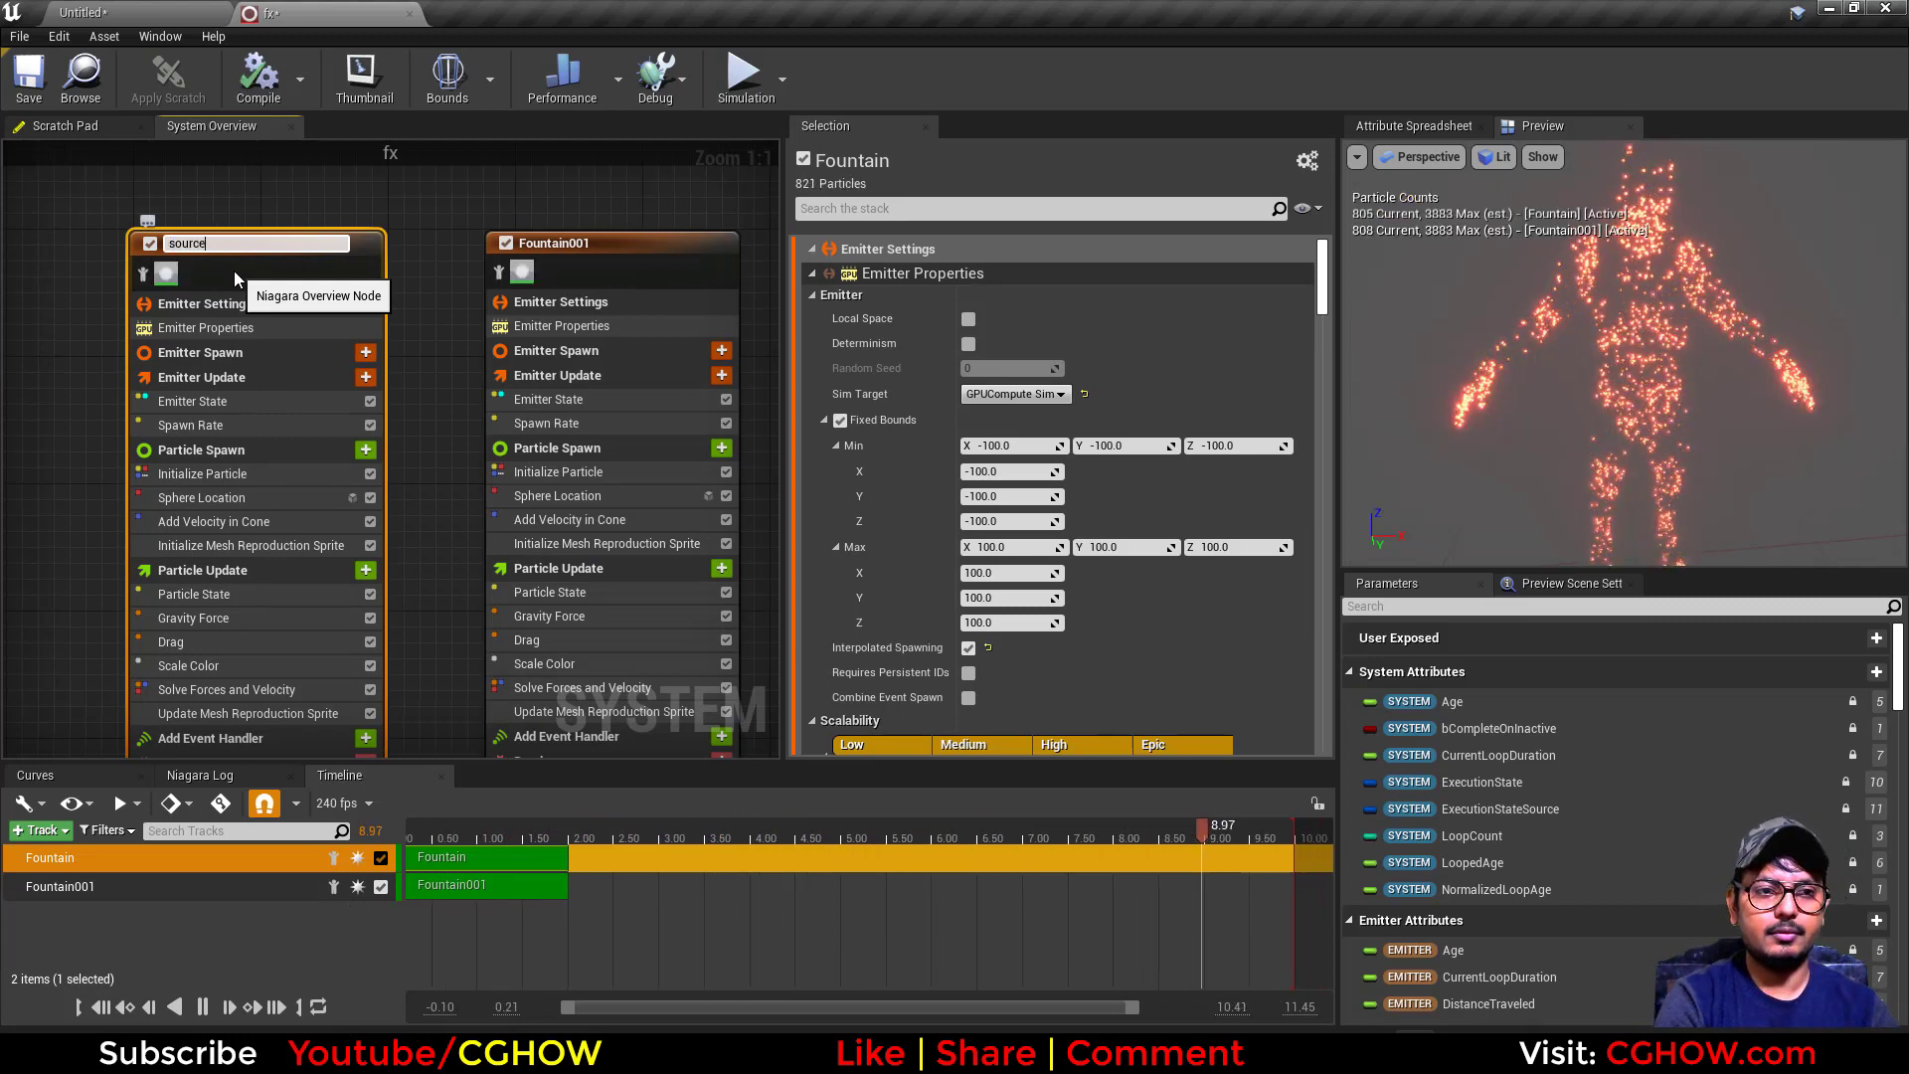
{"action": "type", "text": "ce"}
{"action": "key", "text": "Return"}
{"action": "double_click", "coordinate": [563, 248]}
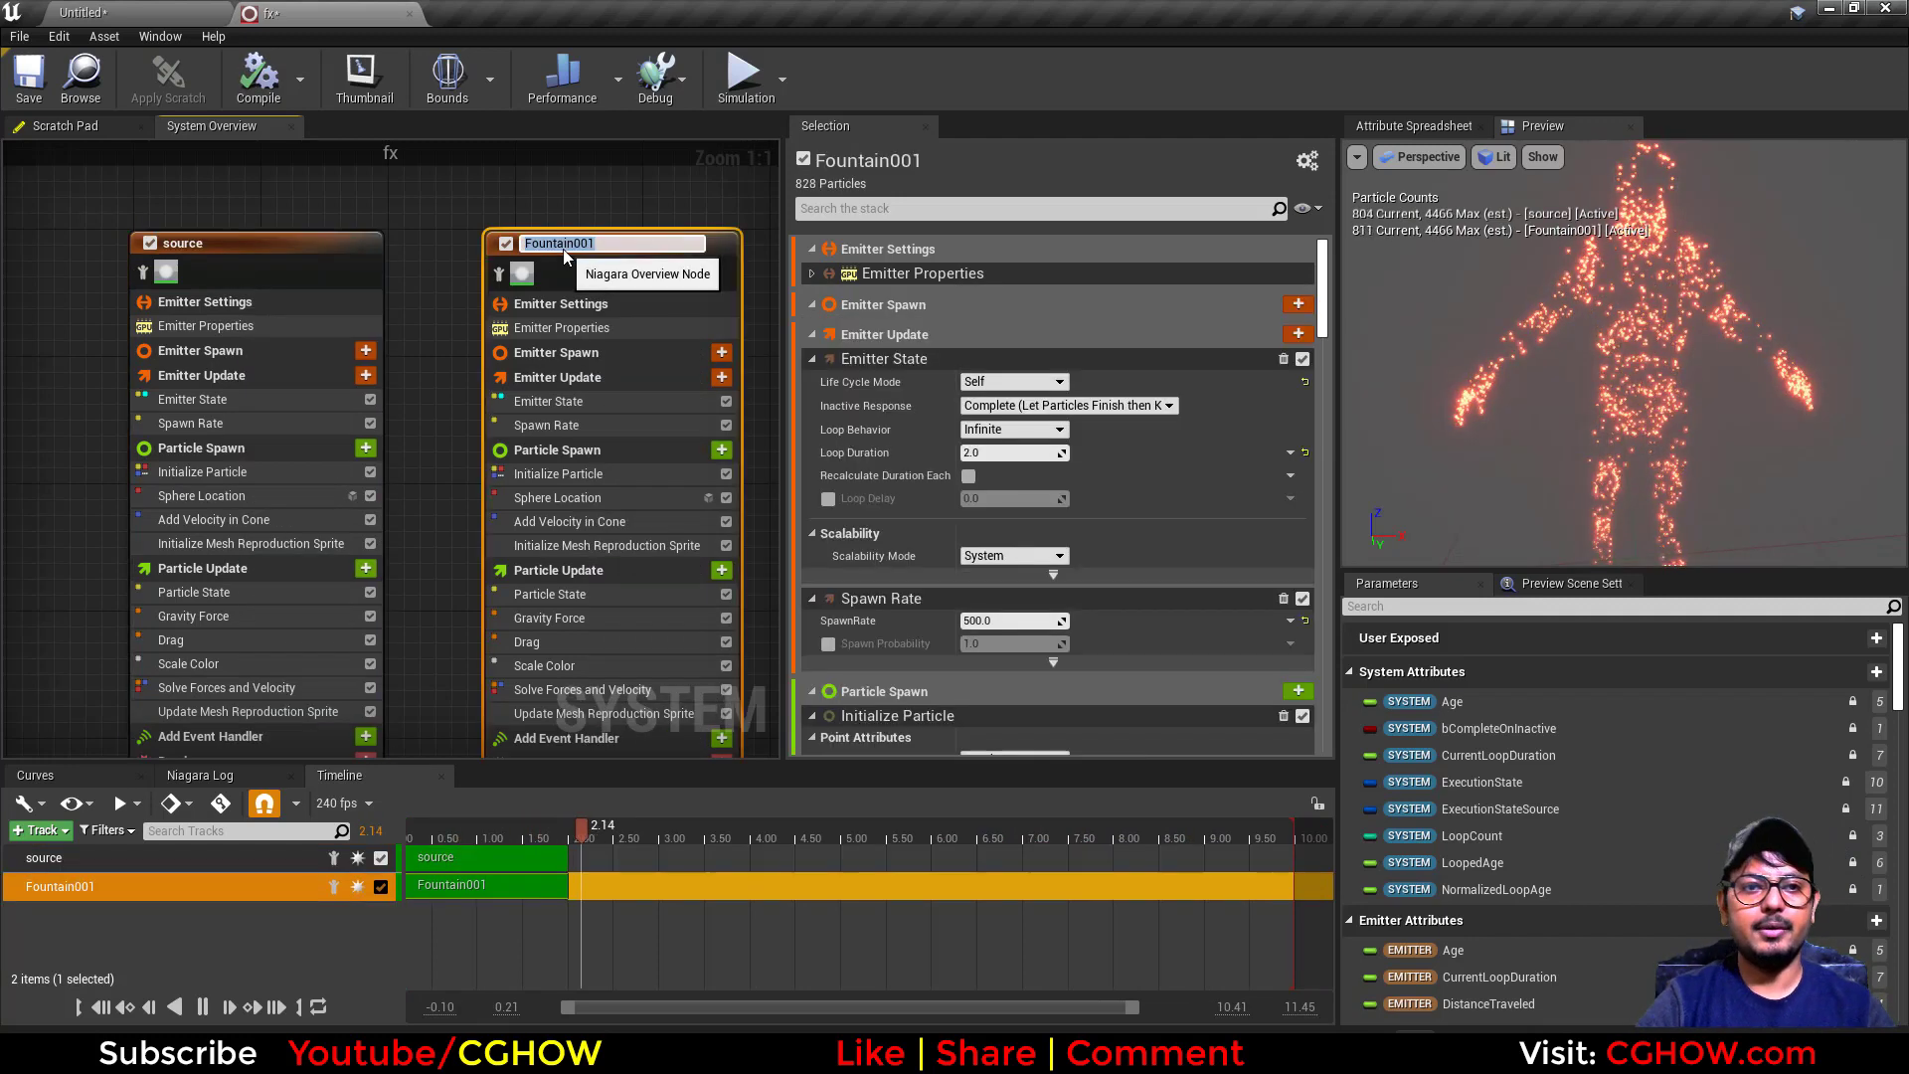
{"action": "type", "text": "lead"}
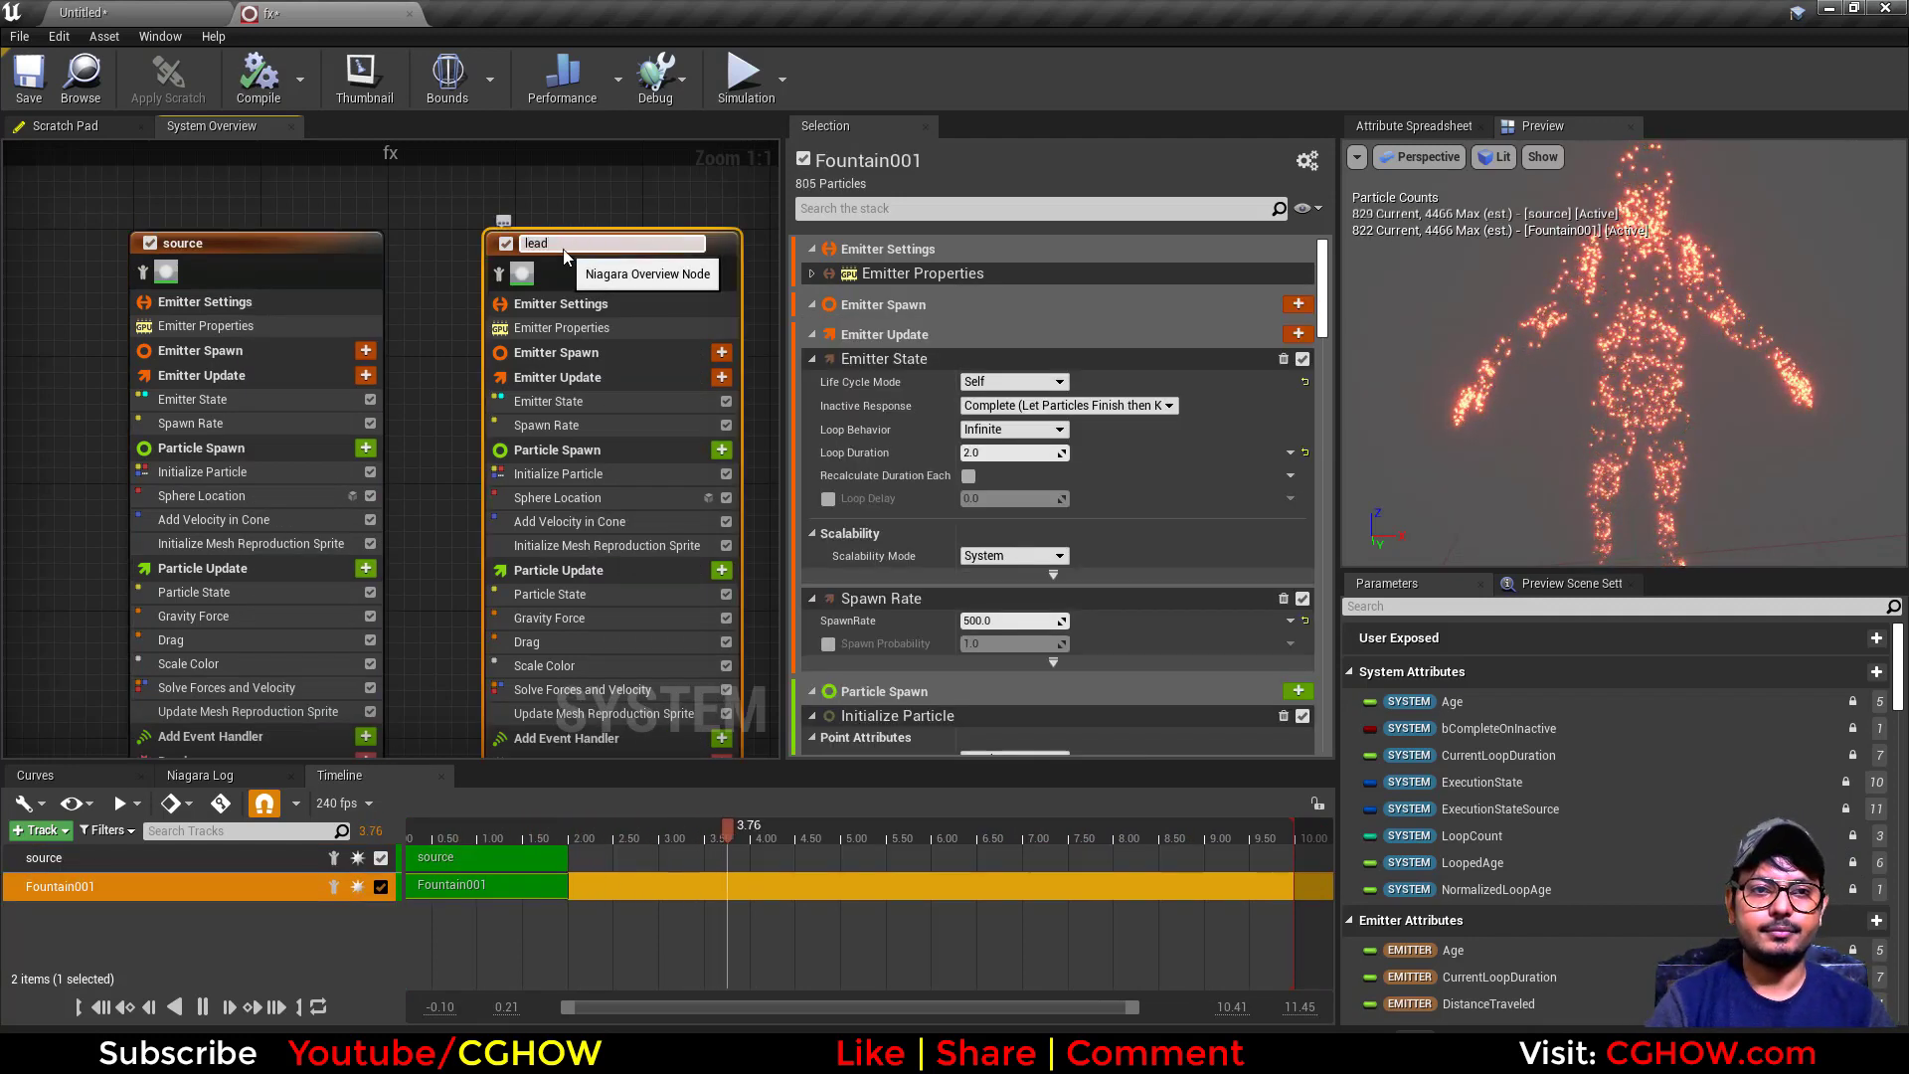
{"action": "key", "text": "Return"}
Delete the Initialize and Update Mesh Reproduction Sprite modules from the lead emitter.
{"action": "right_click_drag", "start_coordinate": [493, 402], "coordinate": [366, 299]}
{"action": "left_click", "coordinate": [511, 463]}
{"action": "key", "text": "Delete"}
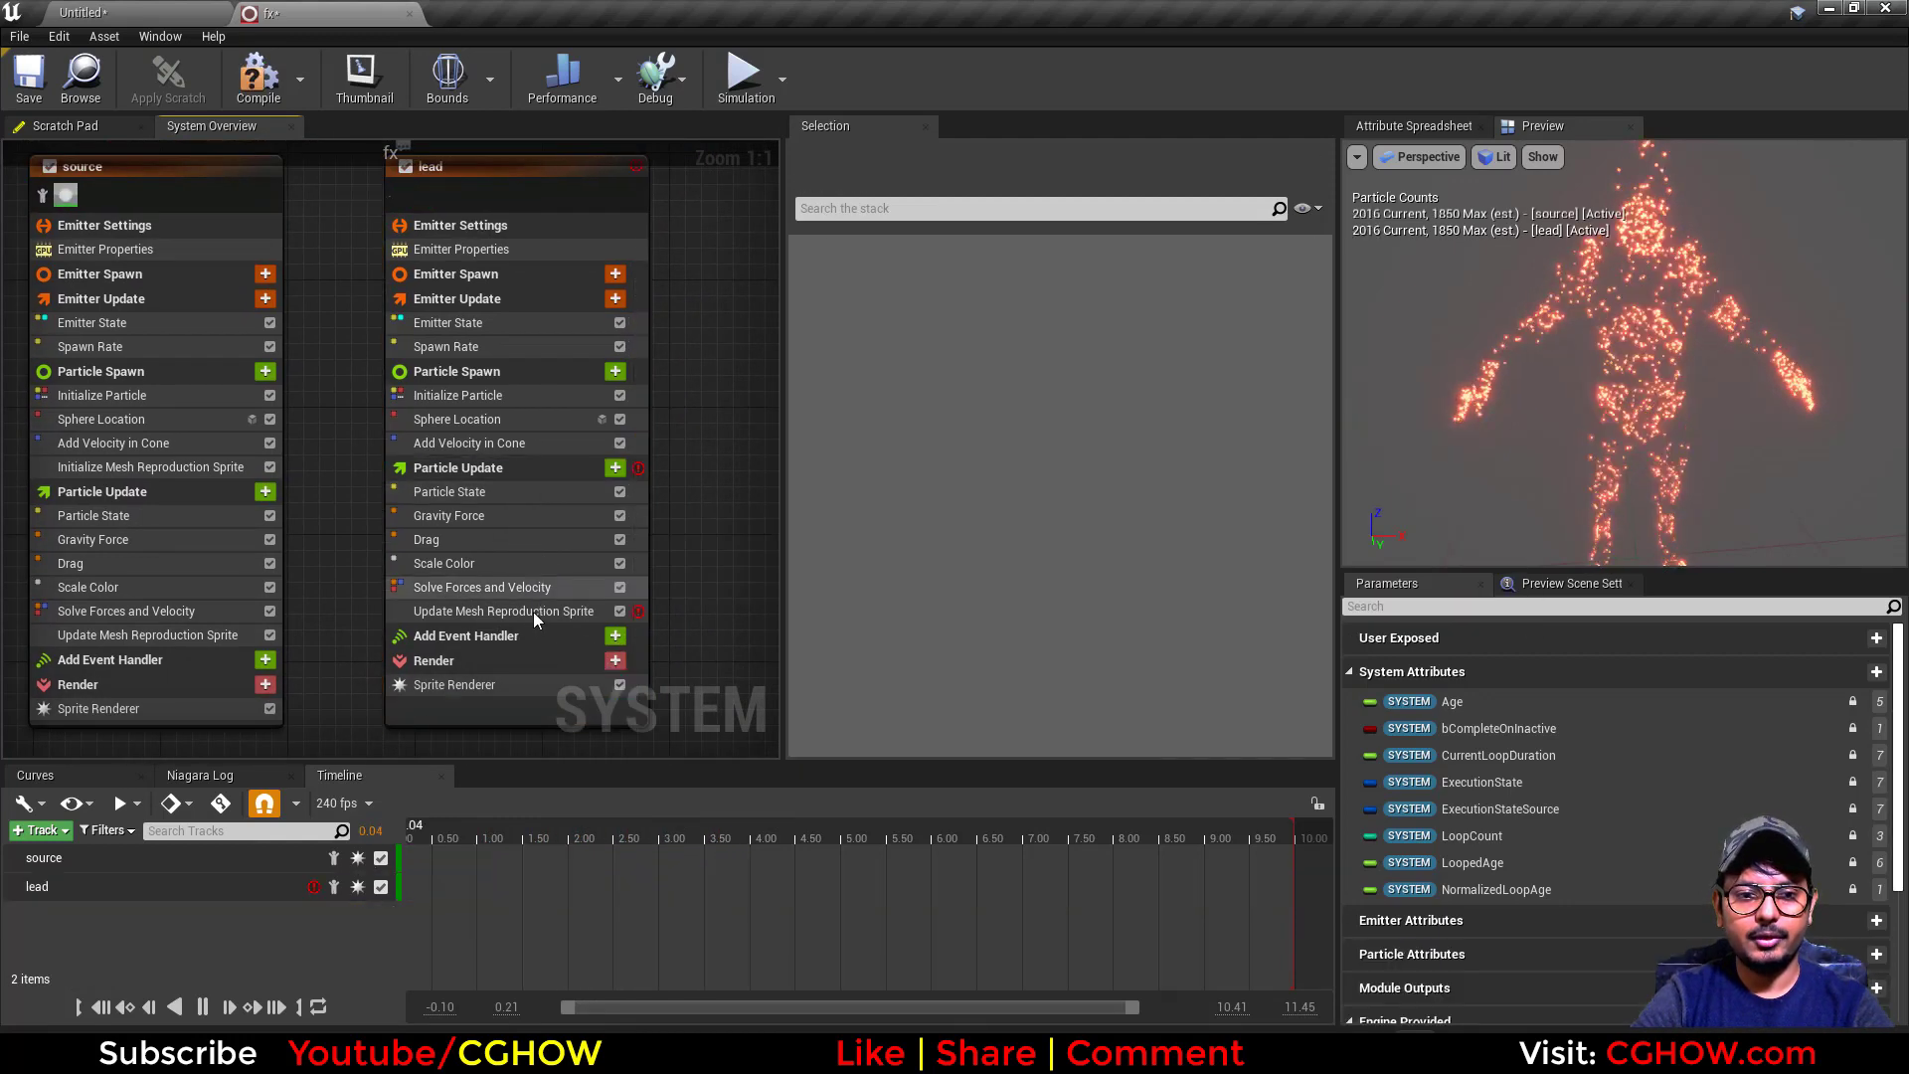
{"action": "left_click", "coordinate": [499, 607]}
{"action": "key", "text": "Delete"}
Delete the Add Velocity in Cone, Sphere Location, Gravity Force and Spawn Rate modules from the lead emitter.
{"action": "left_click", "coordinate": [487, 443]}
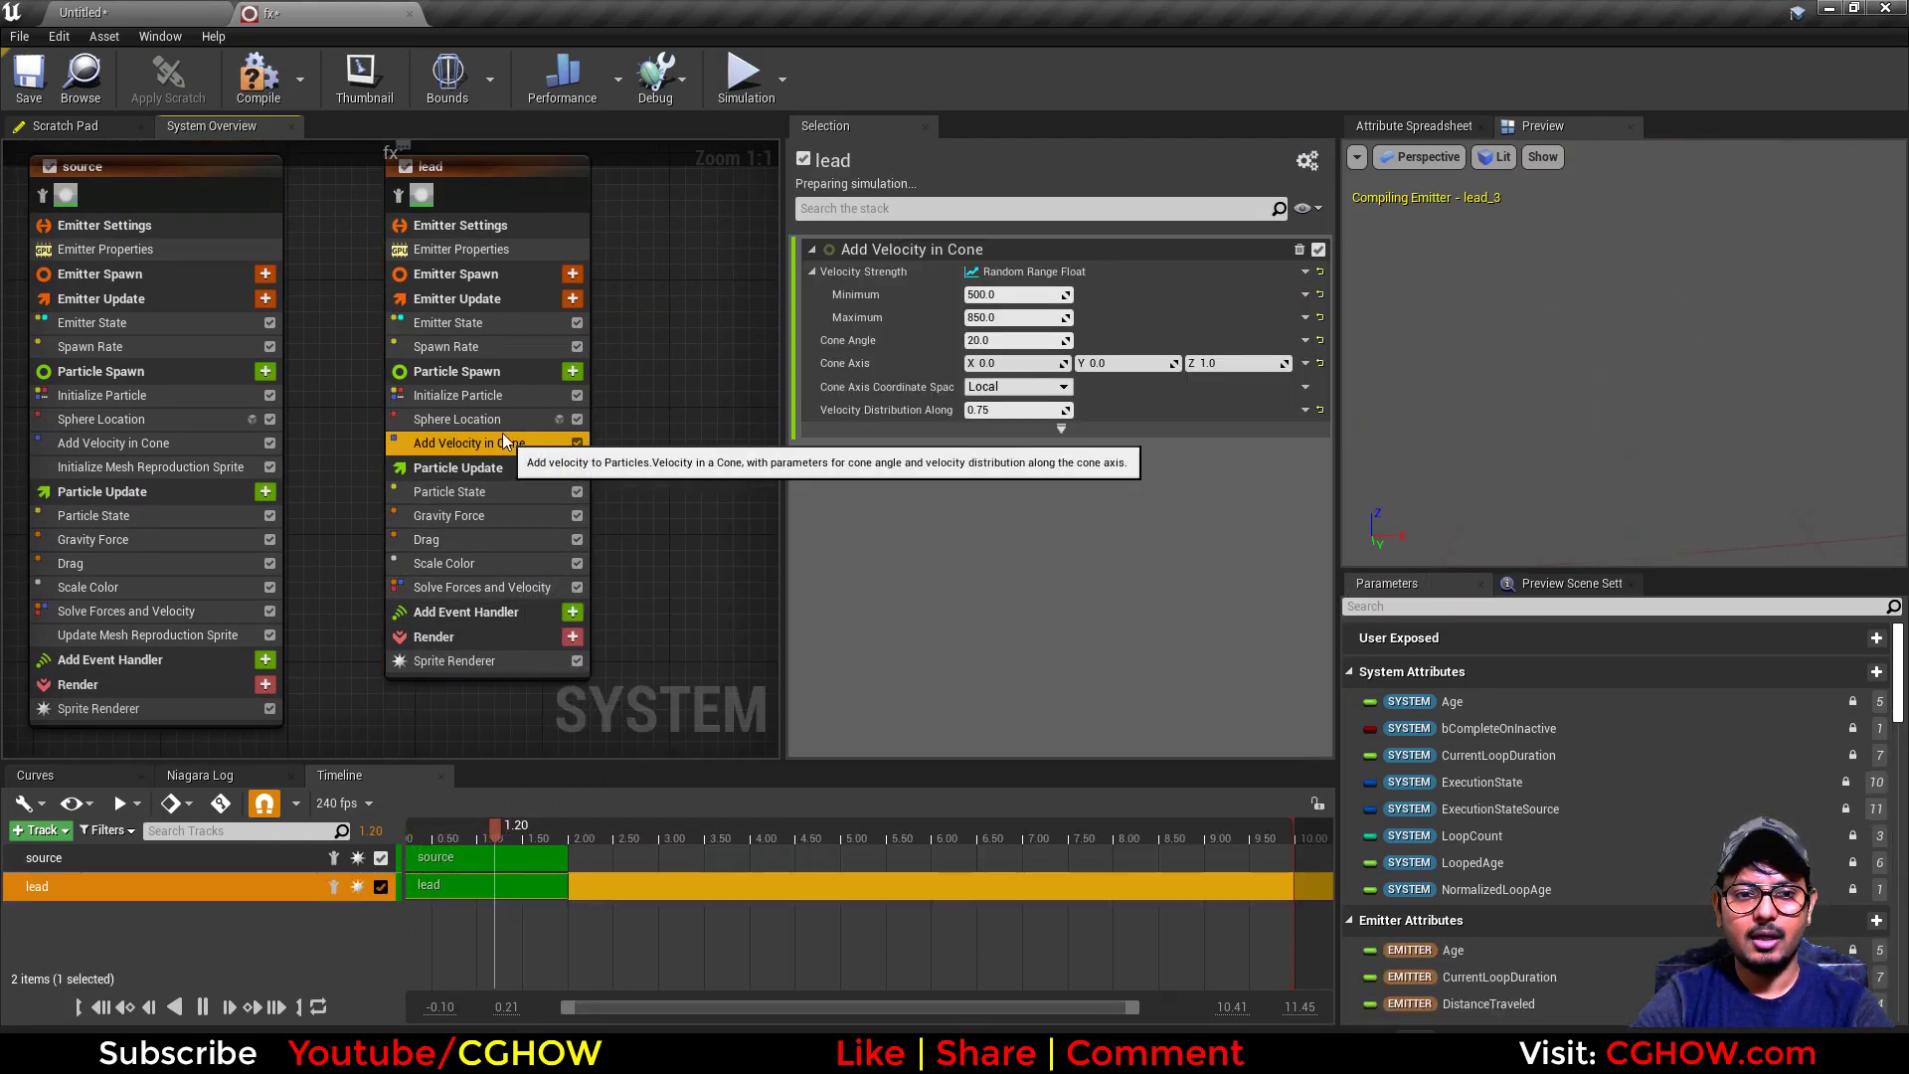
{"action": "key", "text": "Delete"}
{"action": "key", "text": "Delete"}
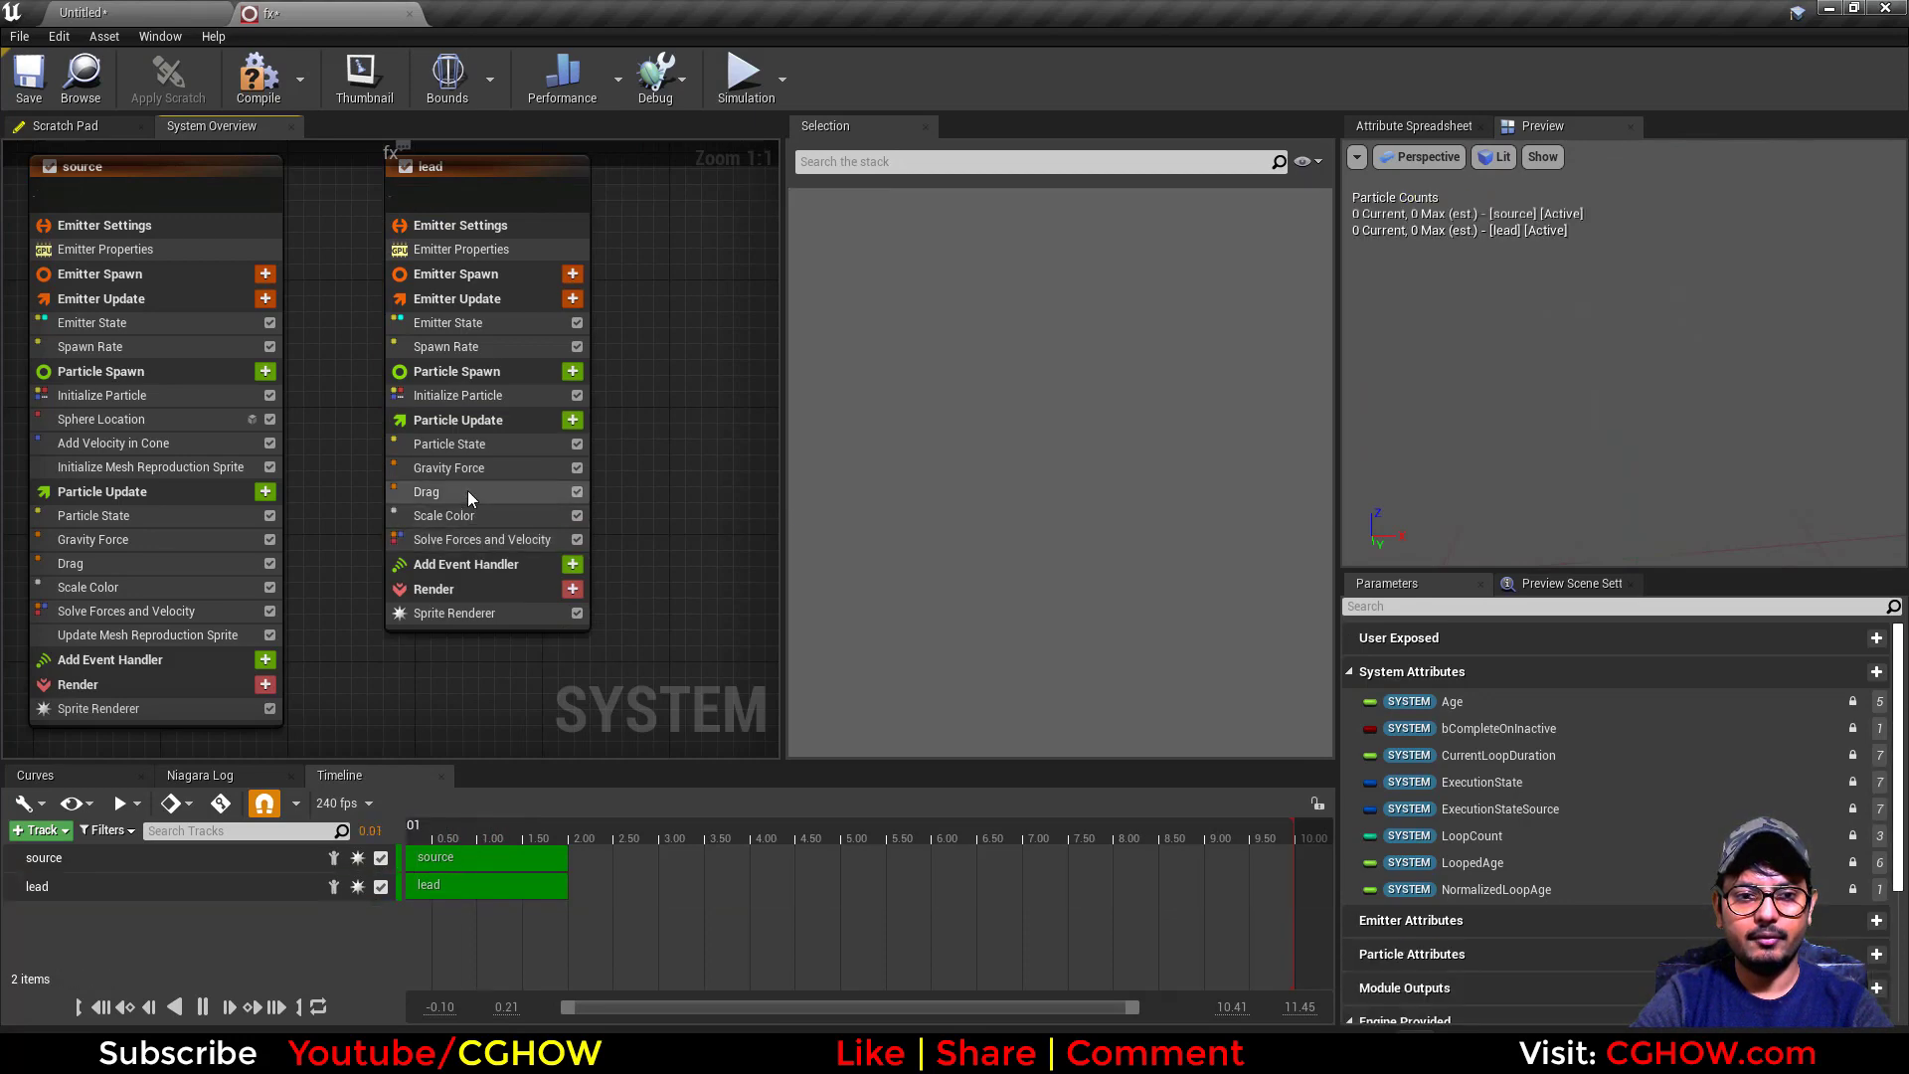
{"action": "left_click", "coordinate": [467, 492]}
{"action": "left_click", "coordinate": [469, 470]}
{"action": "key", "text": "Delete"}
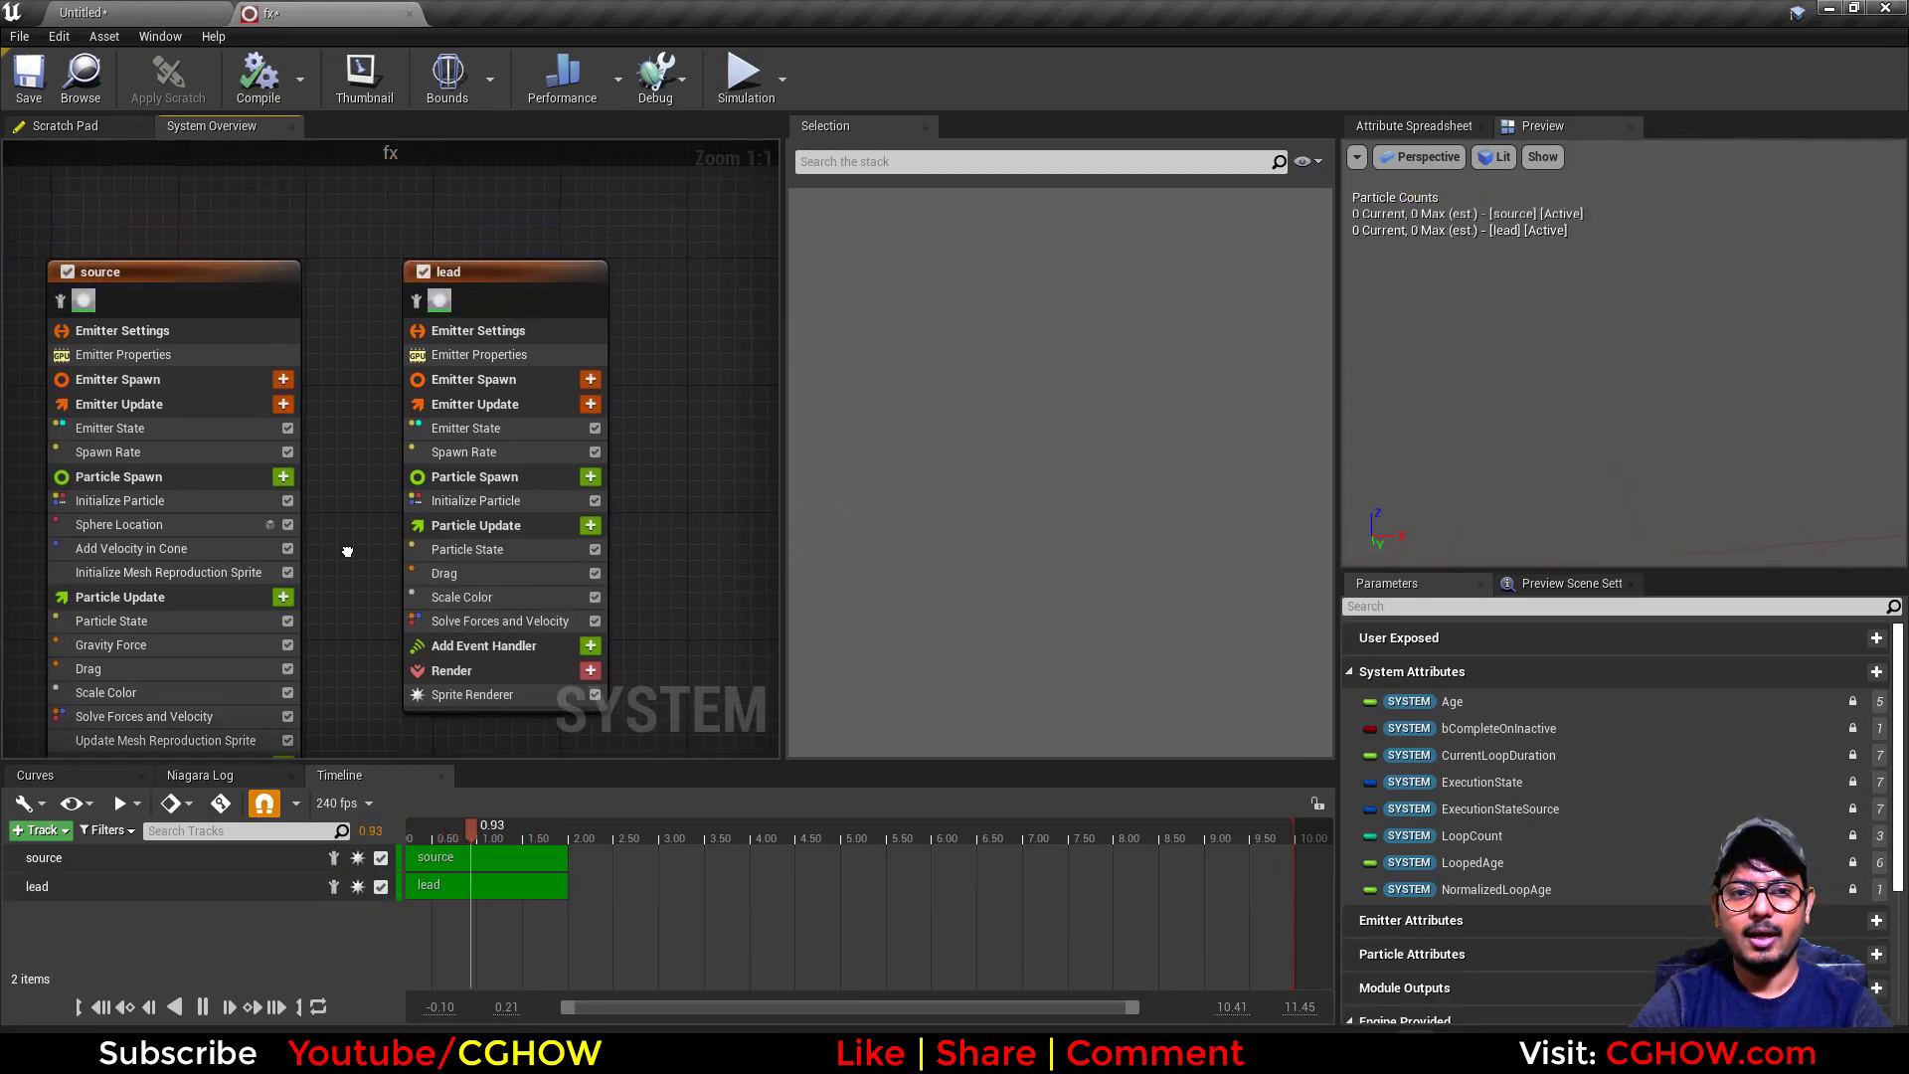
{"action": "left_click", "coordinate": [547, 457]}
{"action": "key", "text": "Delete"}
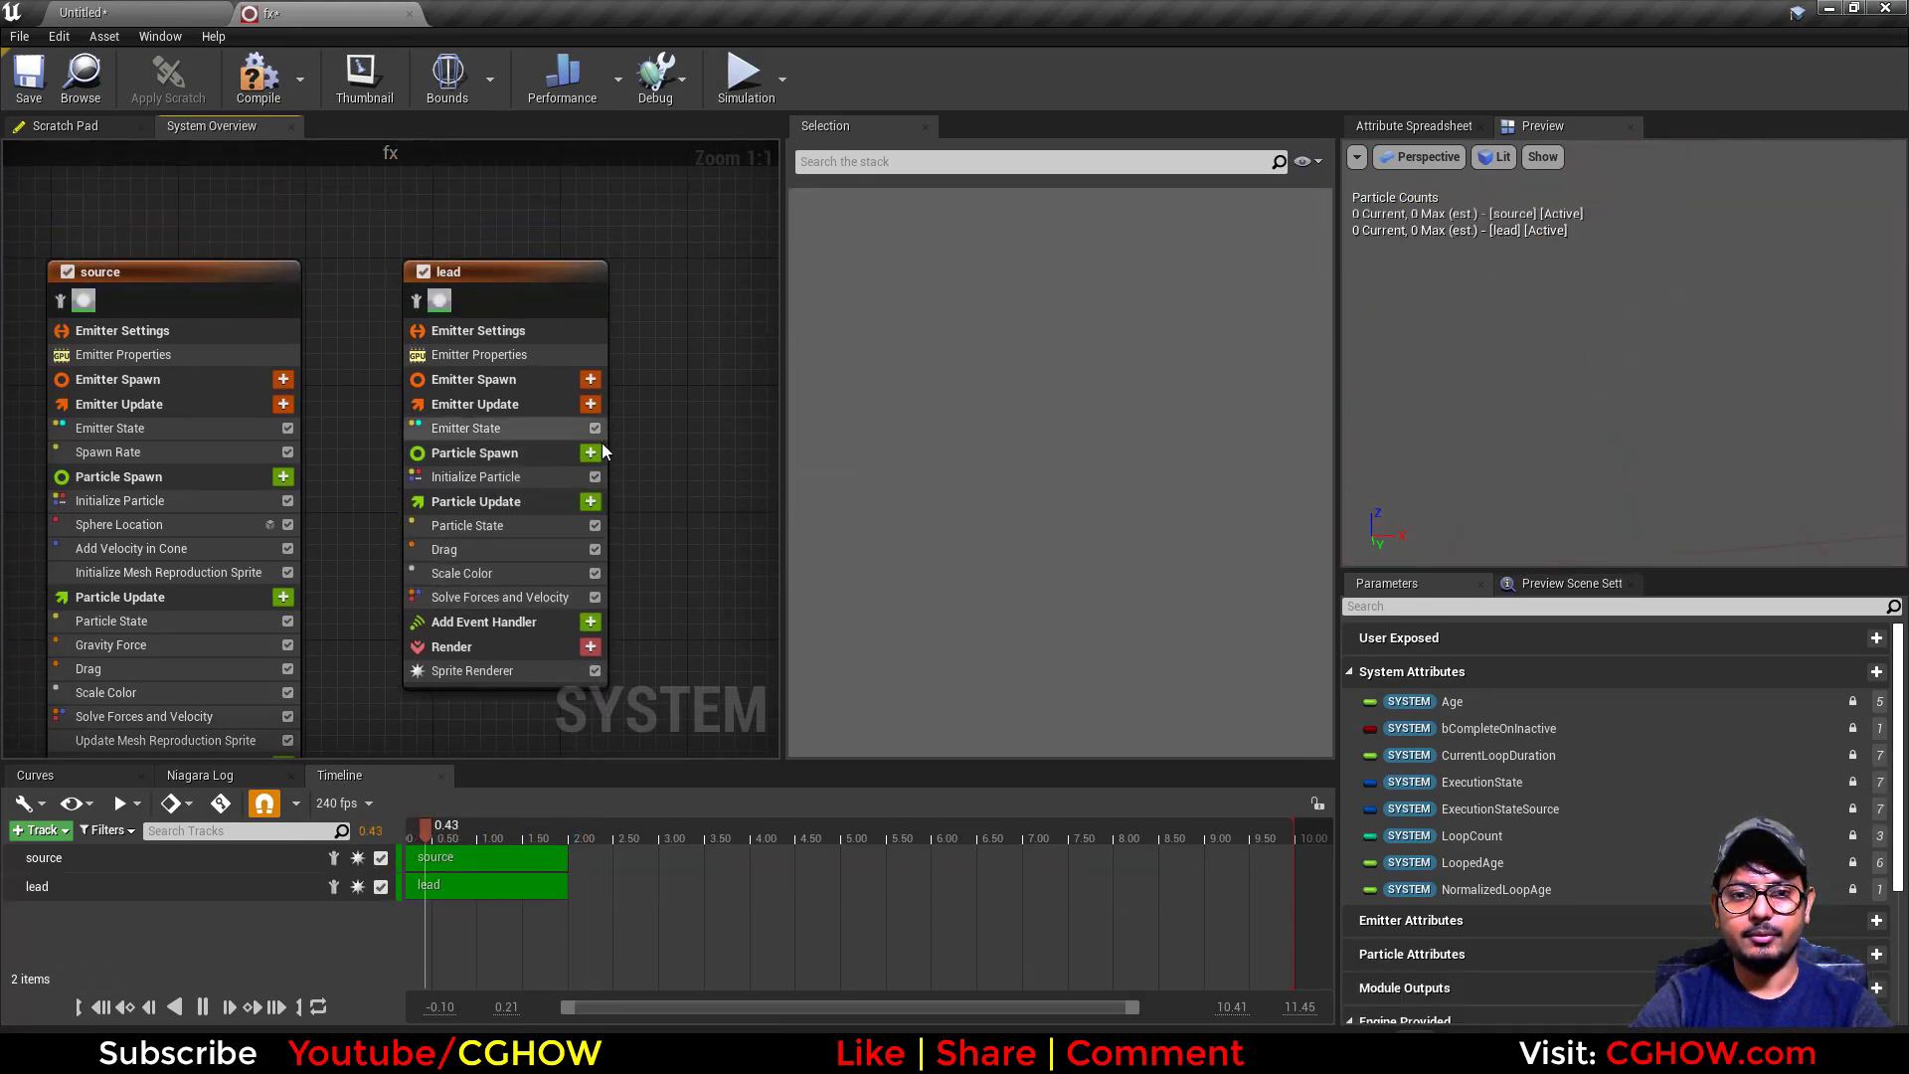
Set the lead emitter's Initialize Particle color to R 0, G 100, B 0.
{"action": "left_click", "coordinate": [467, 419]}
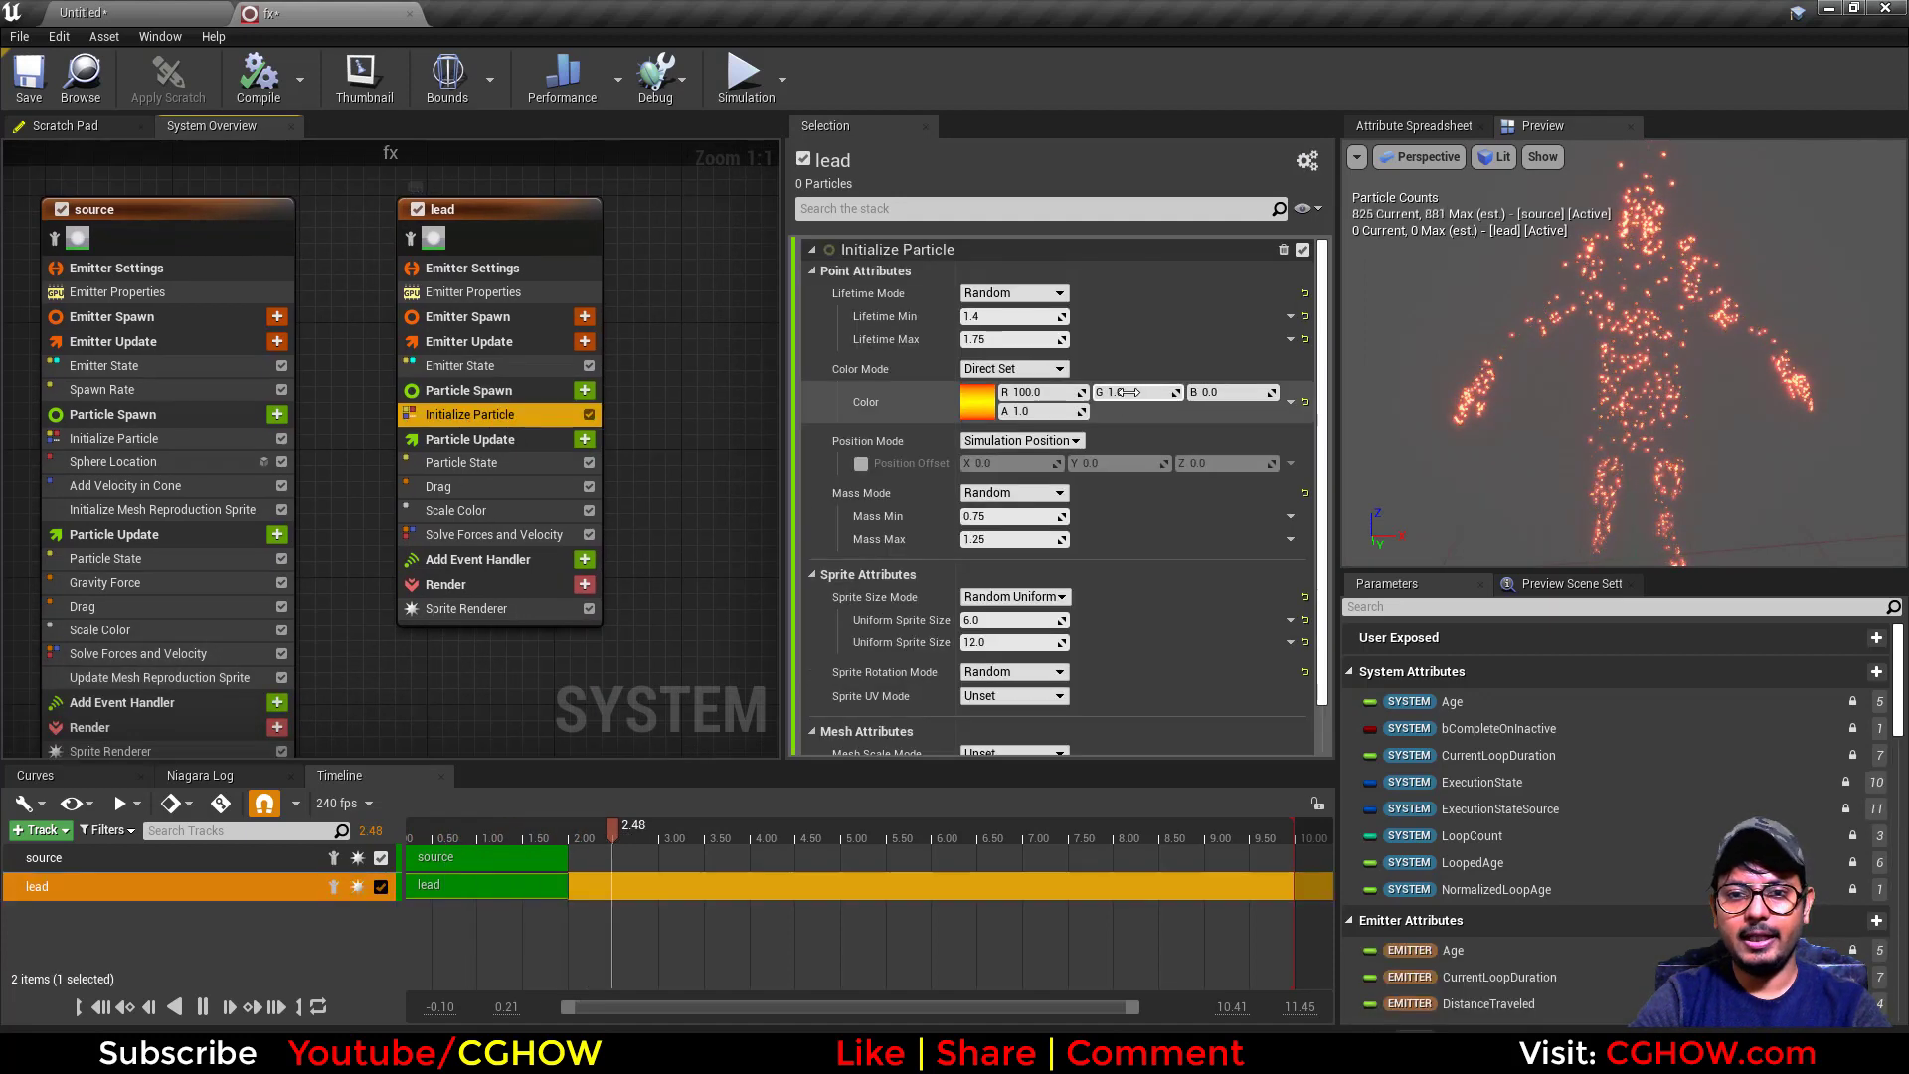
{"action": "left_click", "coordinate": [1050, 392]}
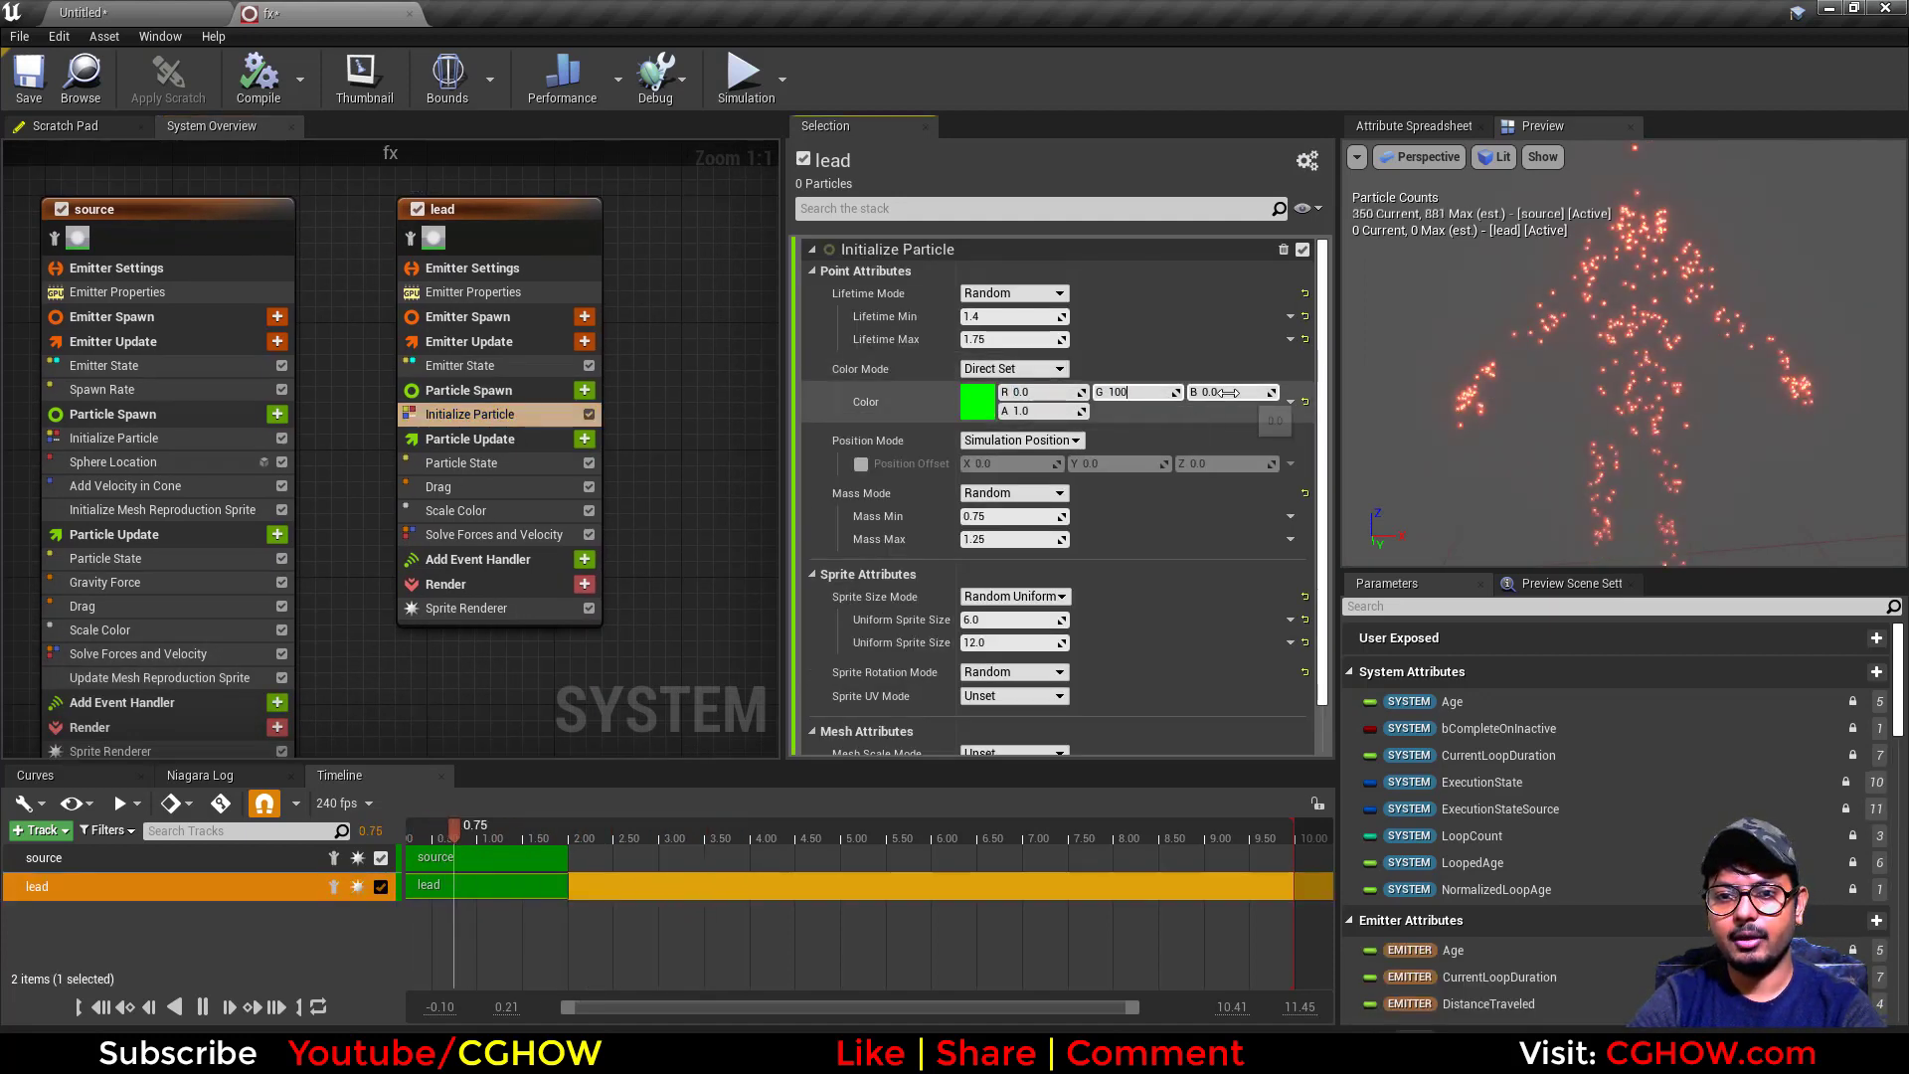
{"action": "key", "text": "Tab"}
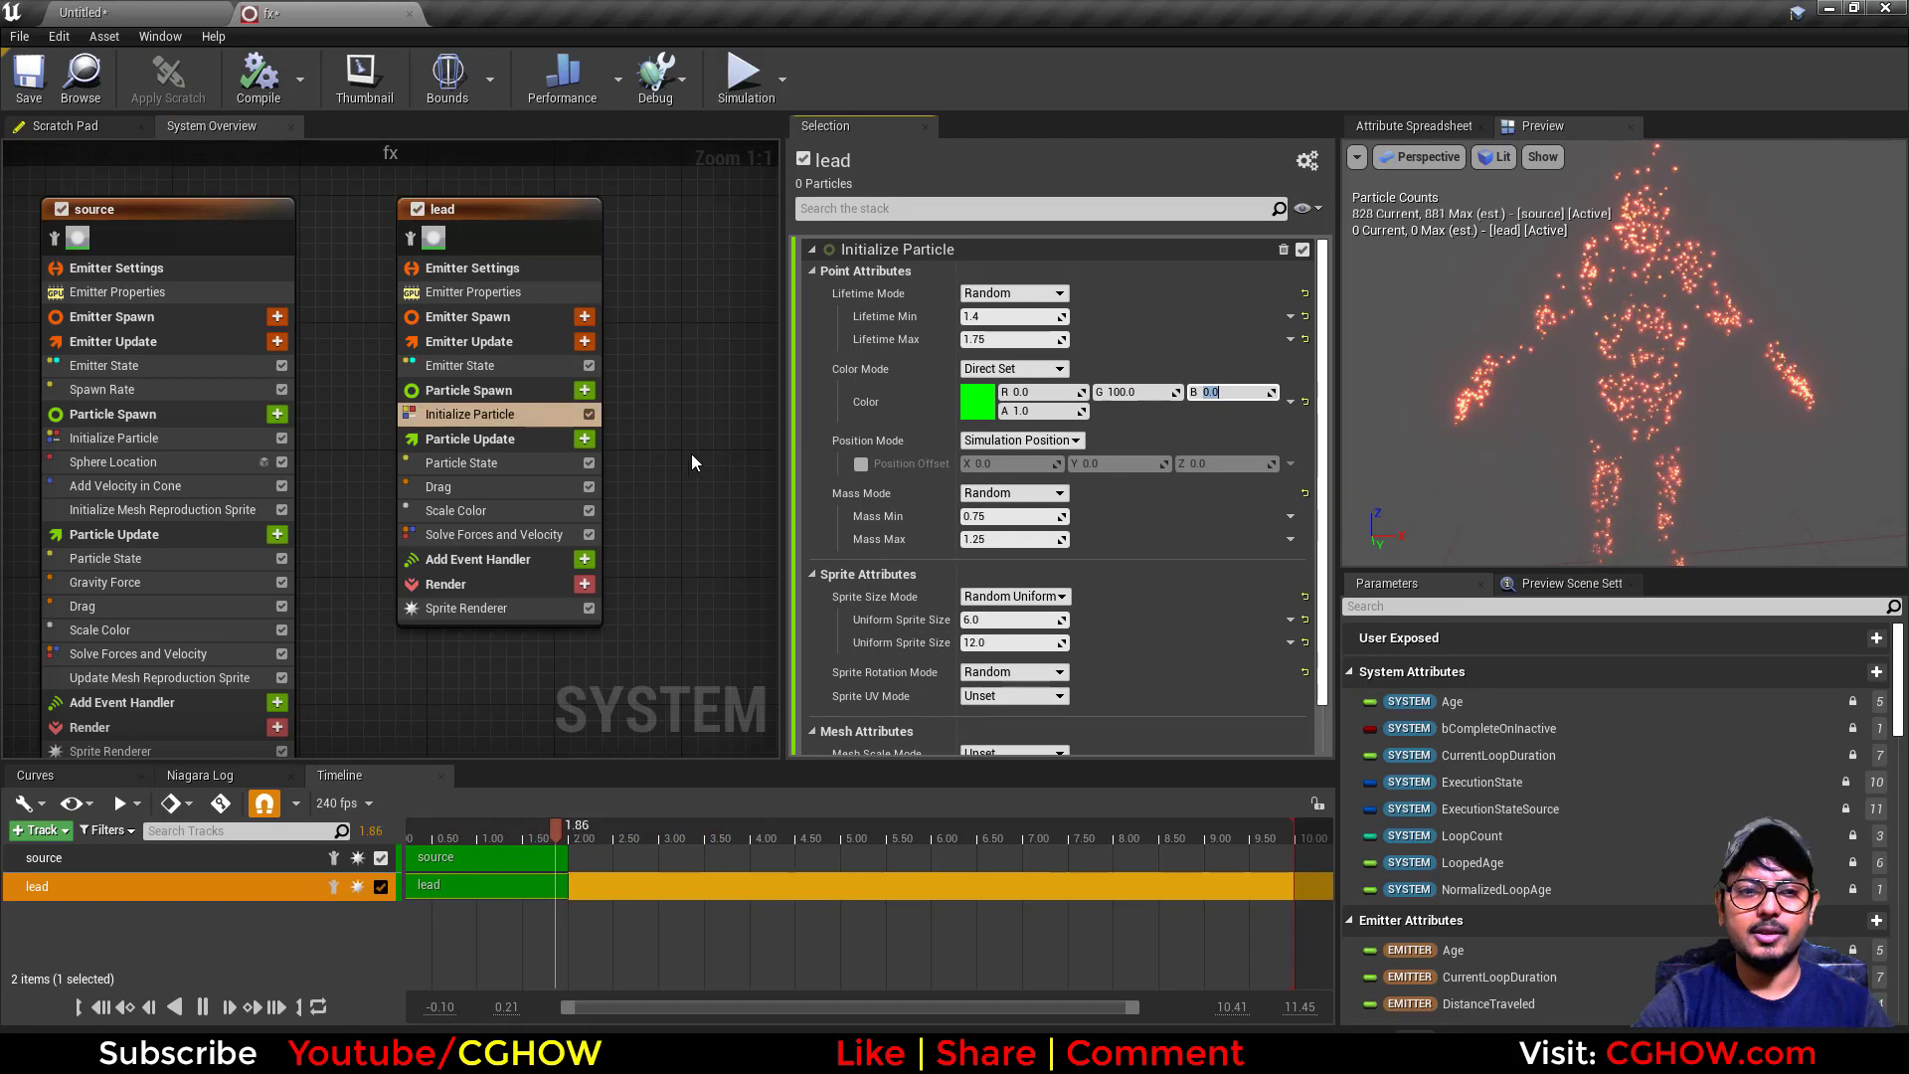
Add a Spawn Particles from Other Emitter module to lead's Emitter Update group, with source as the Emitter Name.
{"action": "left_click", "coordinate": [584, 343]}
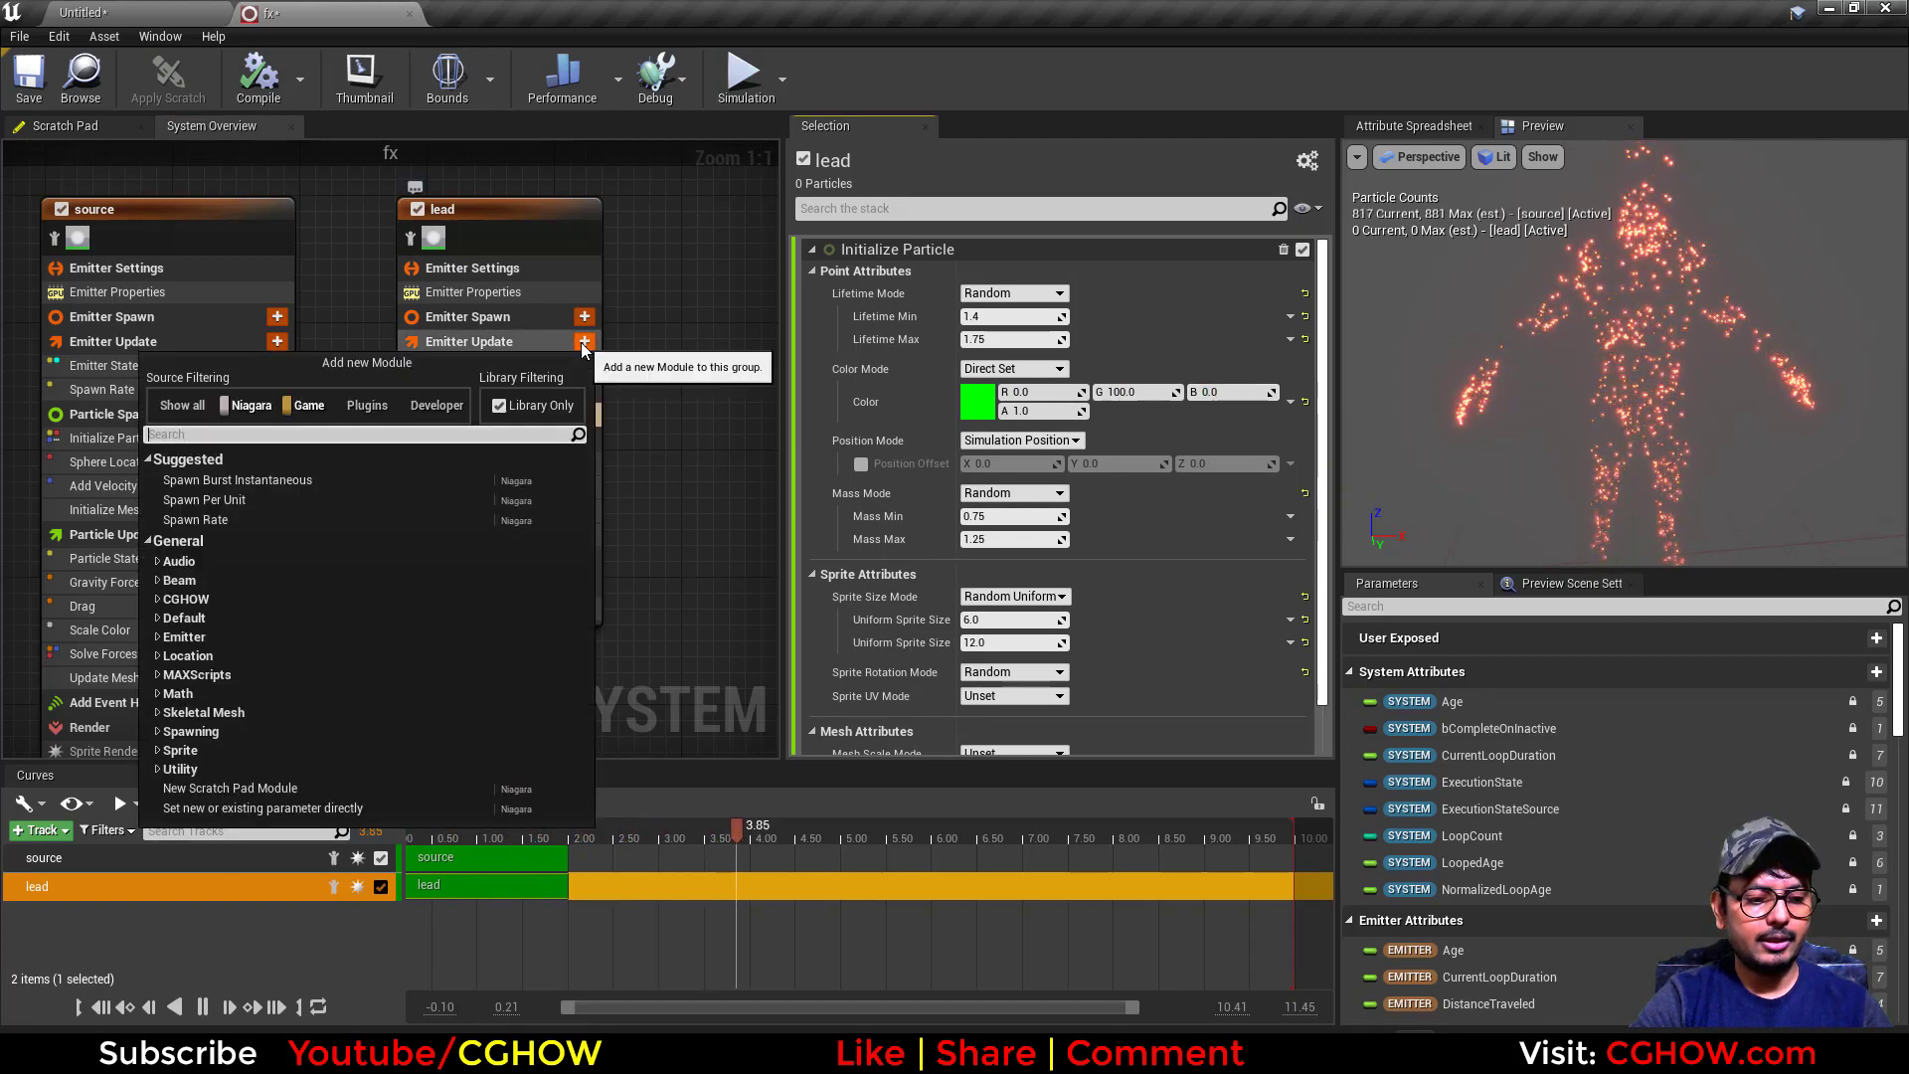
{"action": "type", "text": "from"}
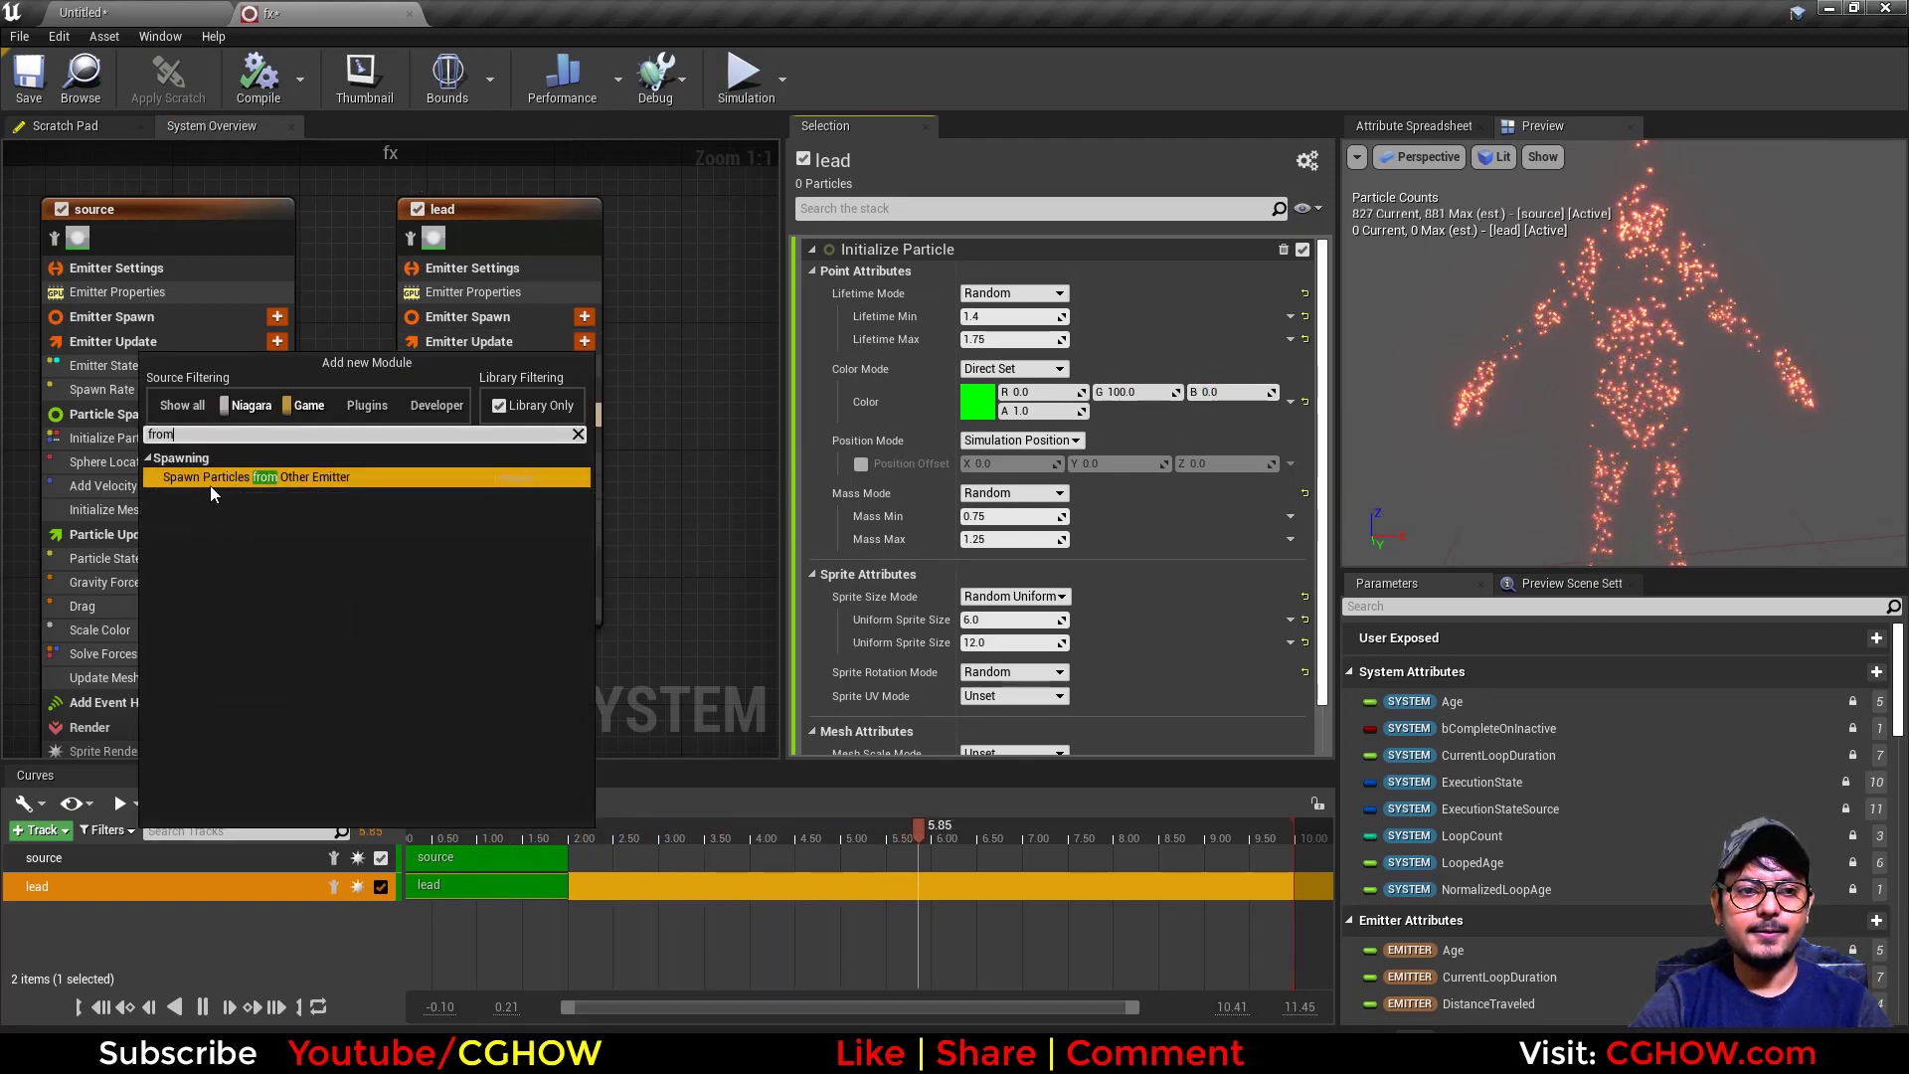
{"action": "left_click", "coordinate": [211, 483]}
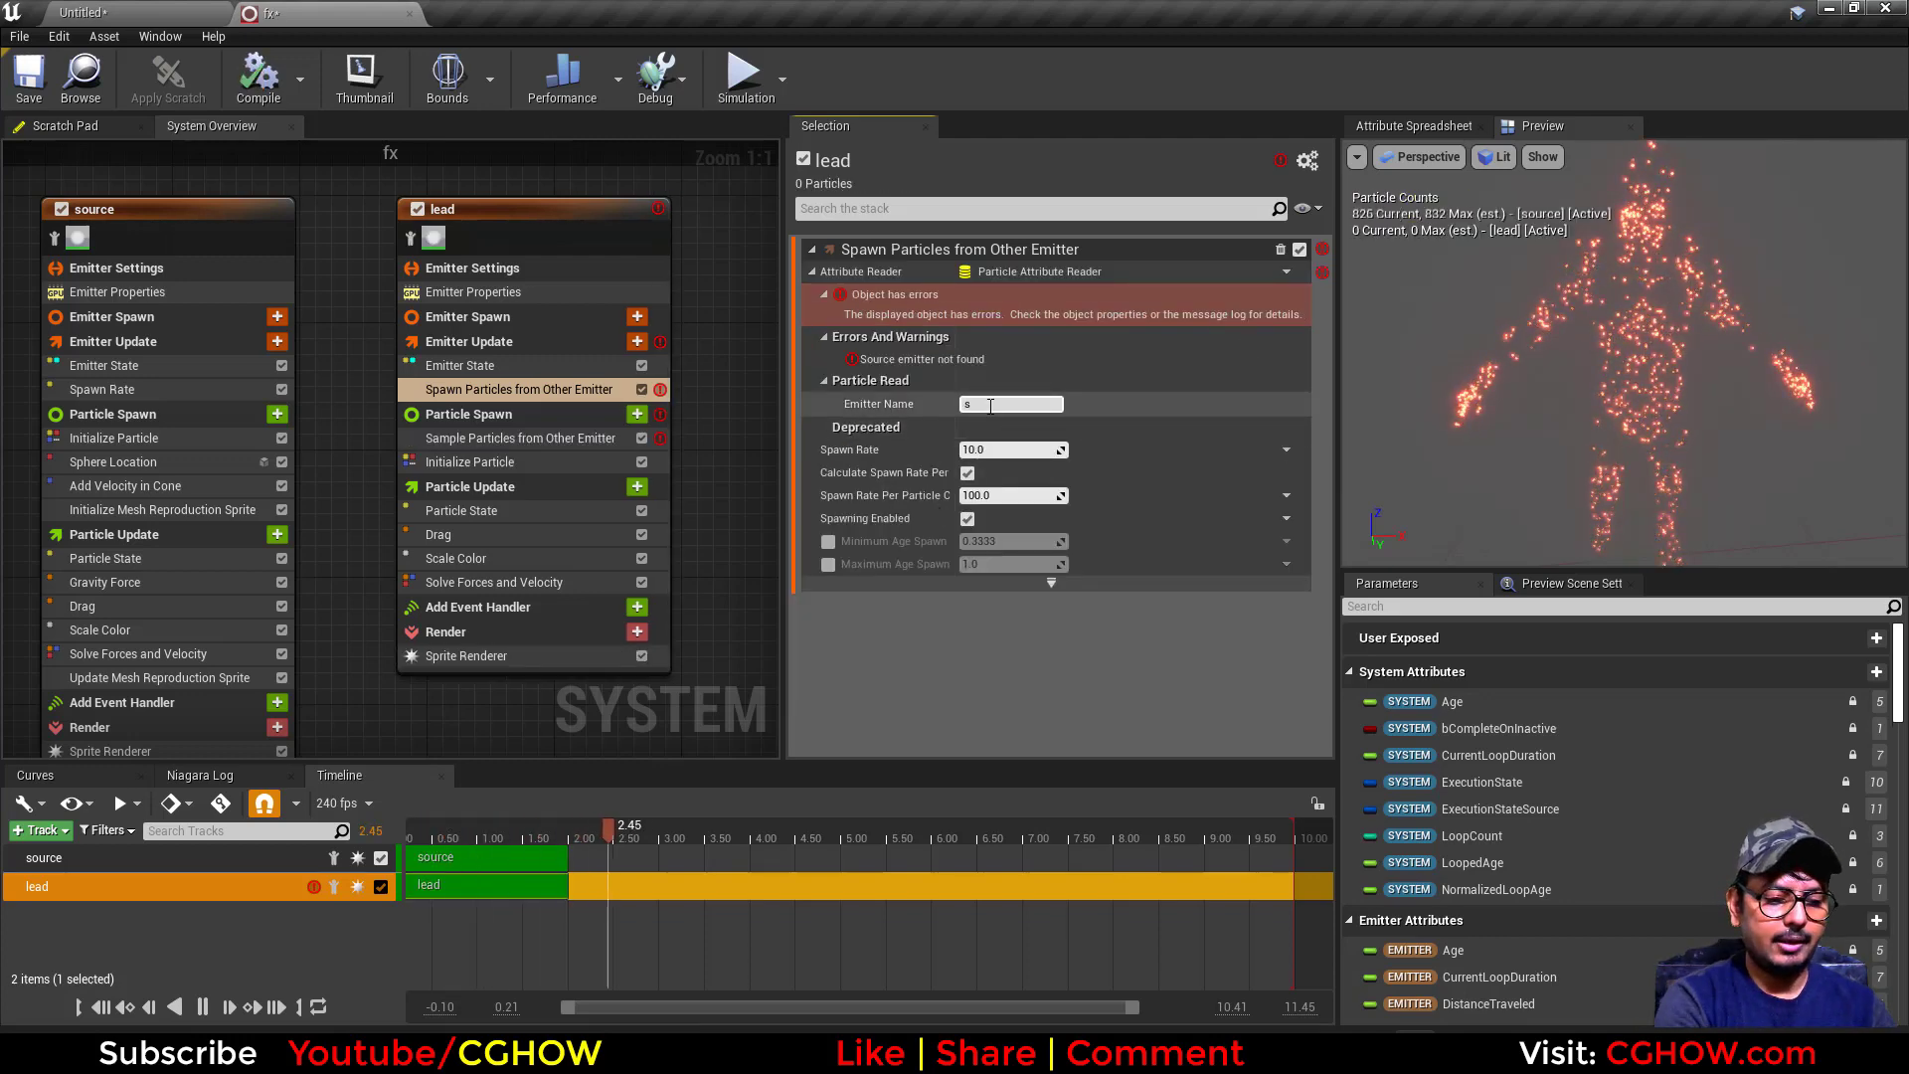
{"action": "left_click", "coordinate": [989, 406]}
{"action": "type", "text": "source"}
{"action": "key", "text": "Return"}
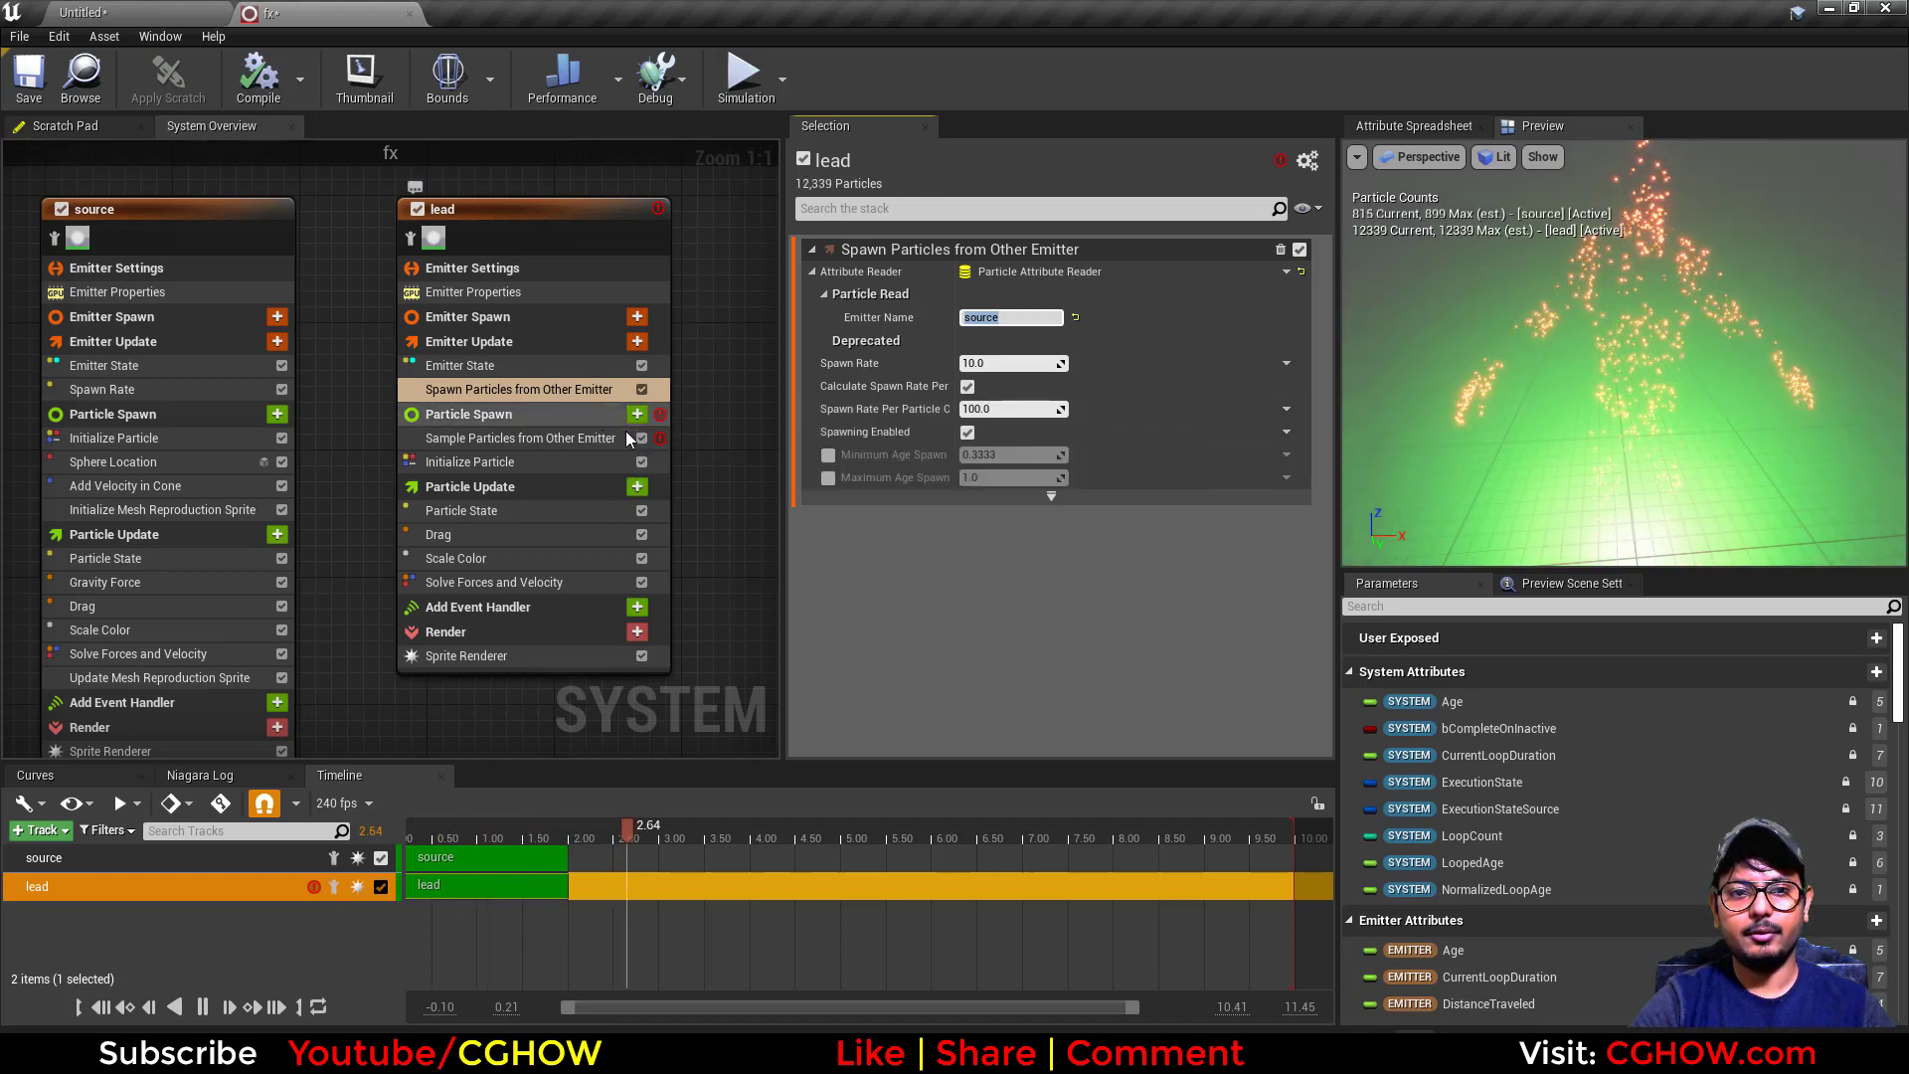
Move the lead emitter's Sample Particles from Other Emitter module below Initialize Particle.
{"action": "left_click", "coordinate": [565, 437]}
{"action": "left_click_drag", "start_coordinate": [557, 444], "coordinate": [527, 471]}
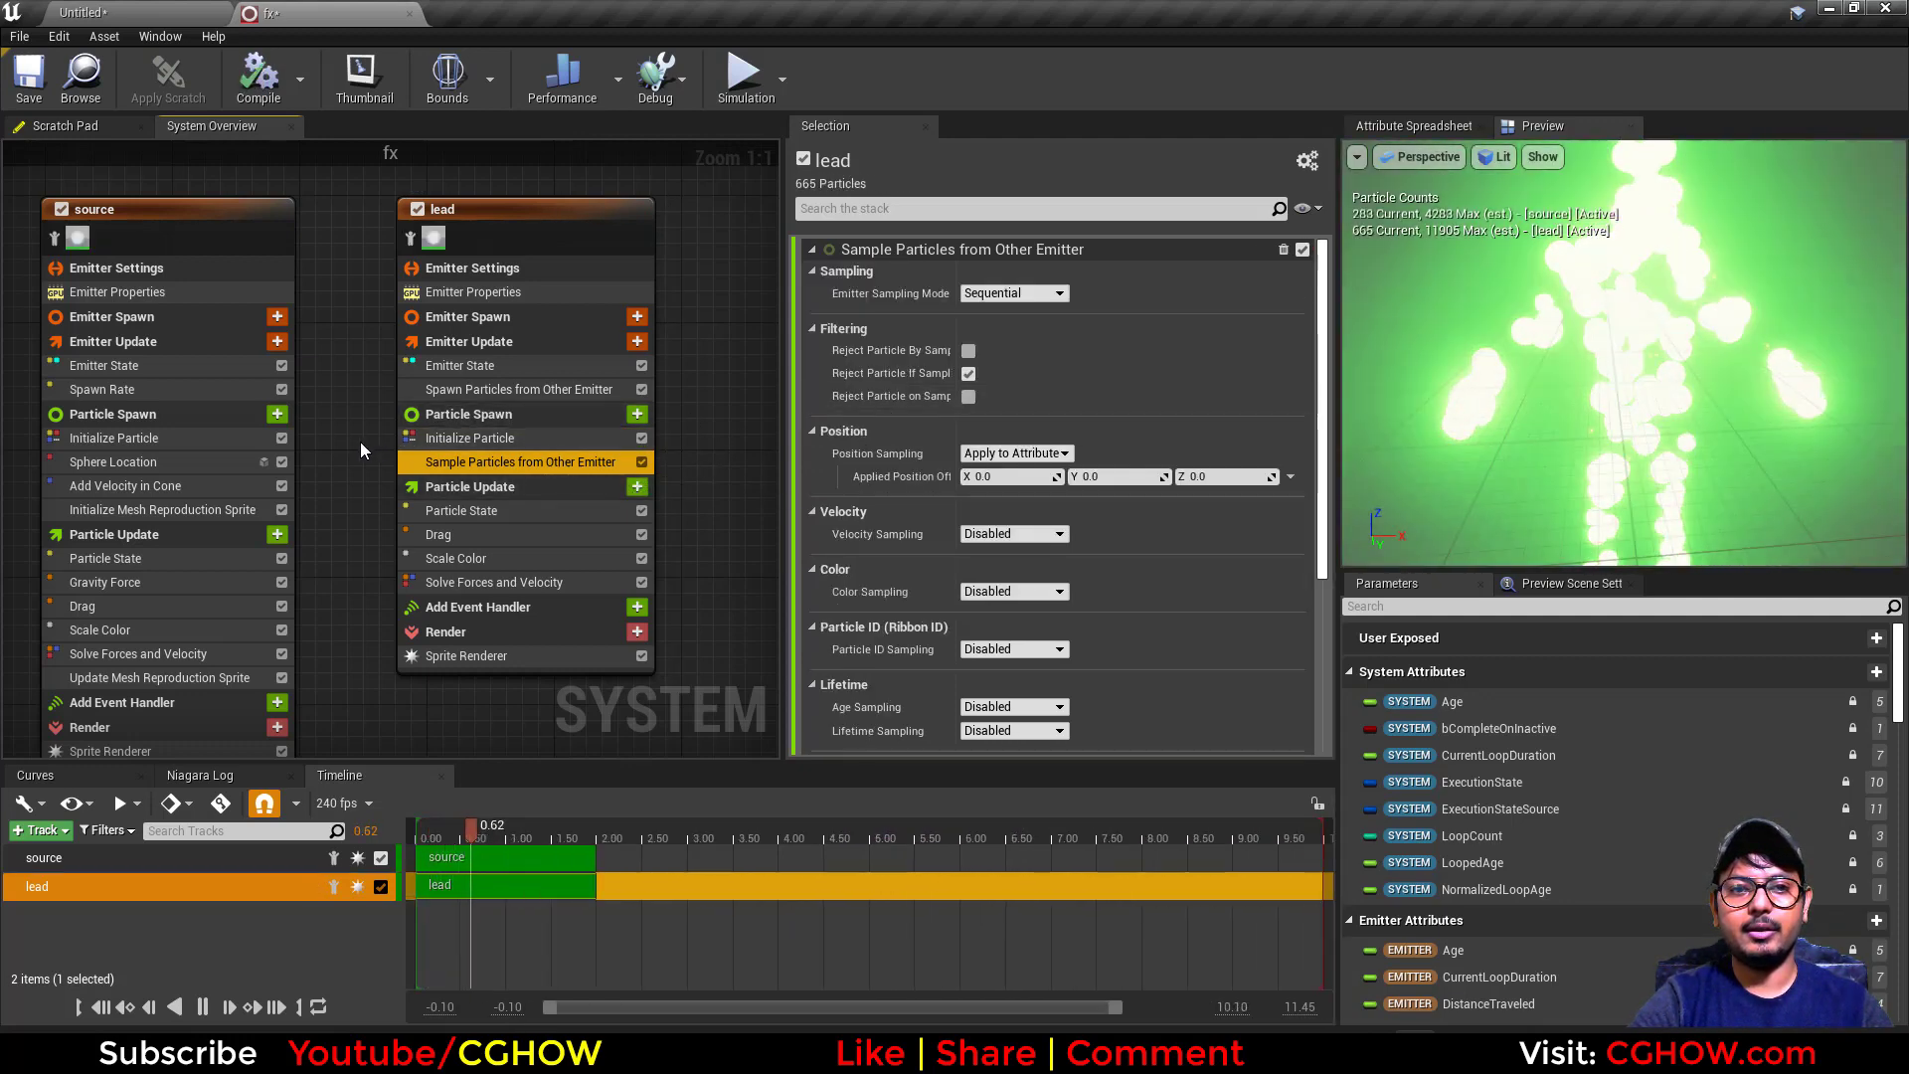
{"action": "right_click_drag", "start_coordinate": [362, 448], "coordinate": [385, 482]}
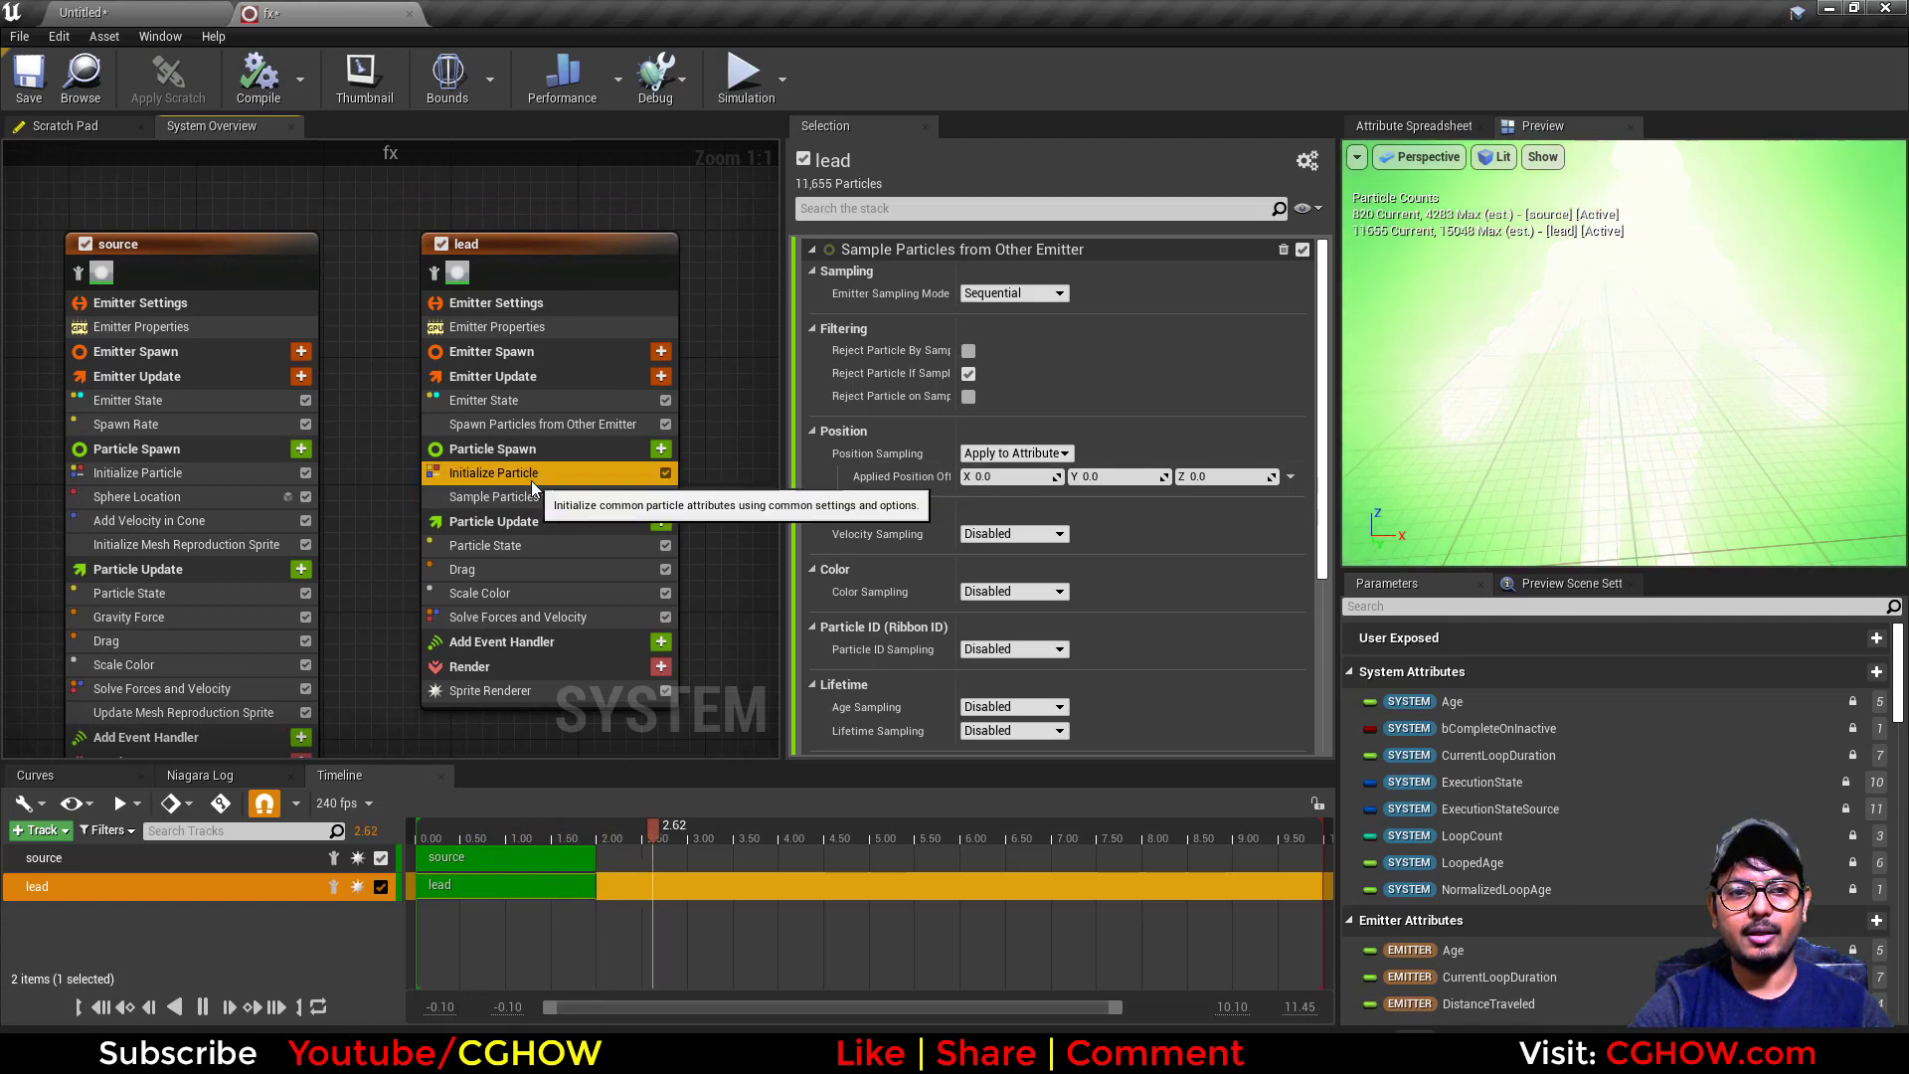
Set the lead emitter's Sprite Size Mode to Uniform with a Uniform Sprite Size of 2 in Initialize Particle.
{"action": "left_click", "coordinate": [497, 474]}
{"action": "left_click", "coordinate": [1004, 597]}
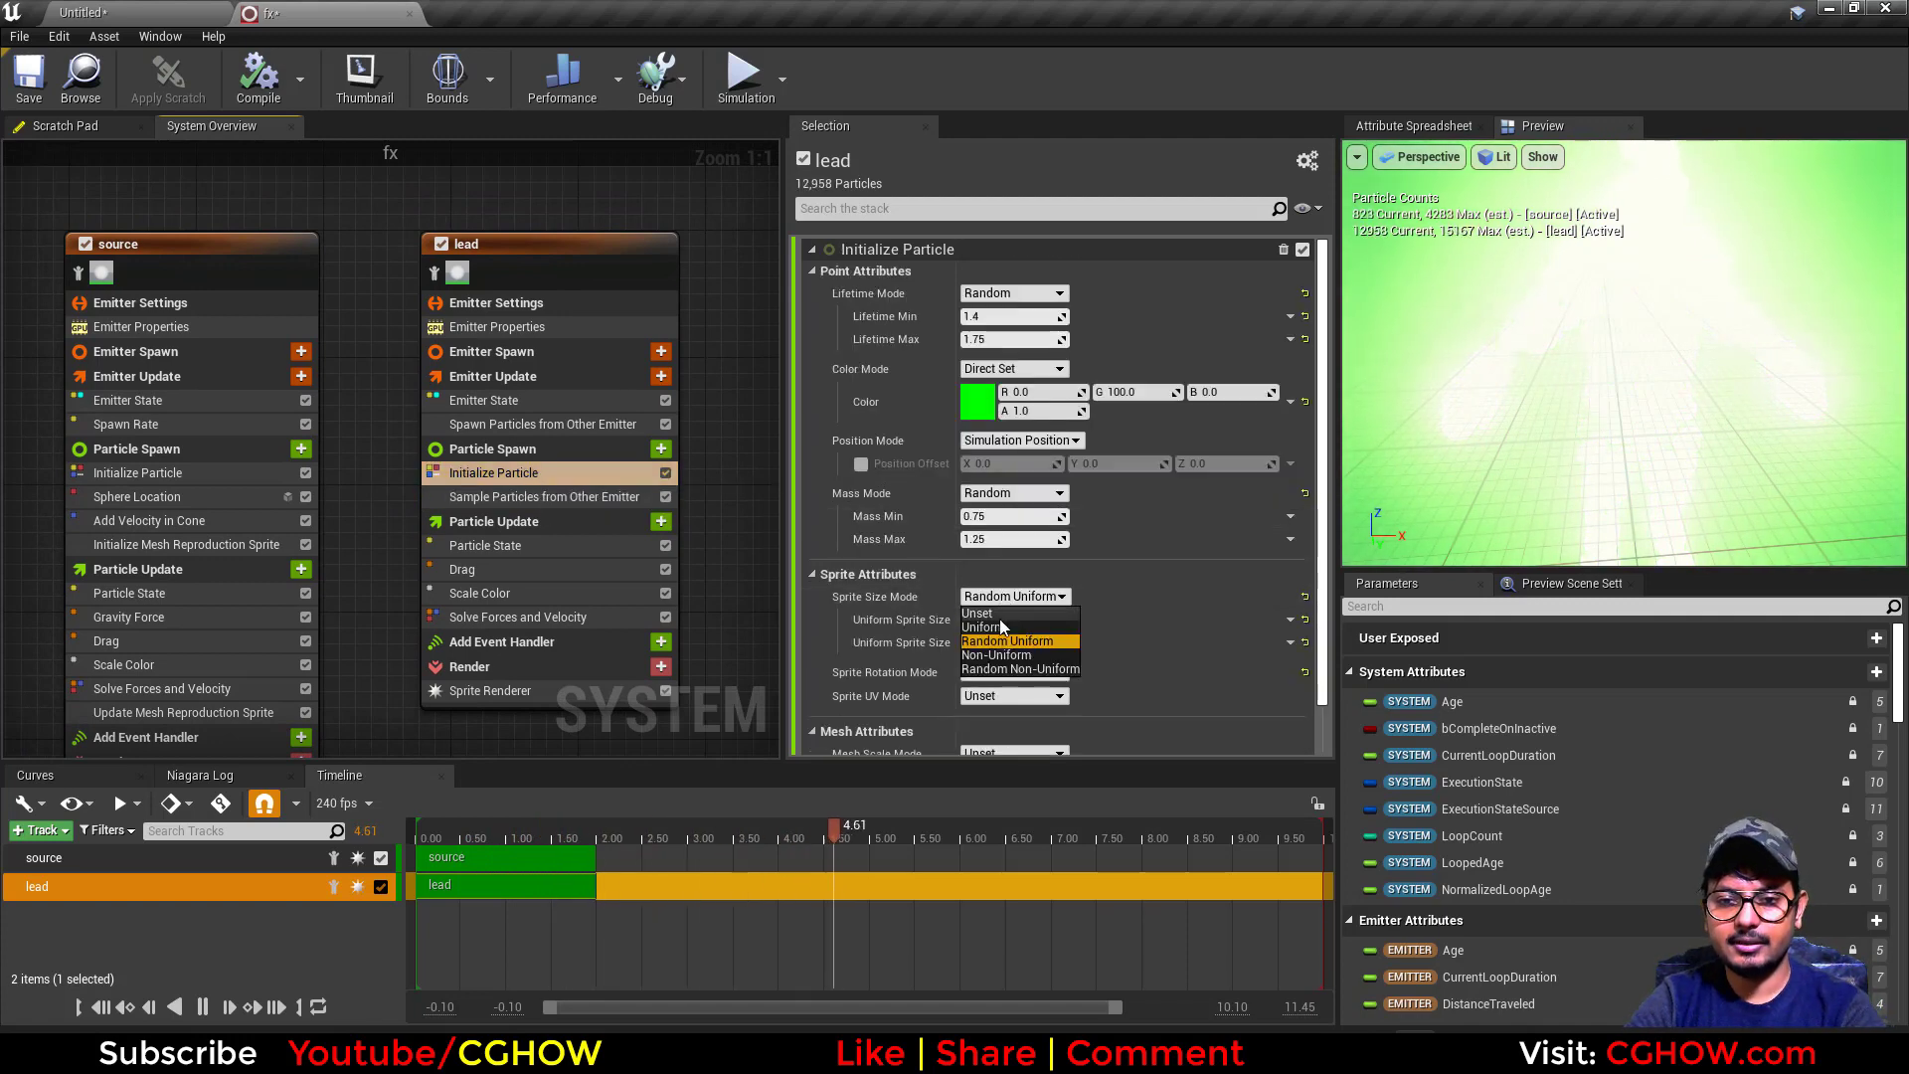
{"action": "left_click", "coordinate": [1003, 628]}
{"action": "left_click", "coordinate": [1003, 621]}
{"action": "type", "text": "2"}
{"action": "key", "text": "Return"}
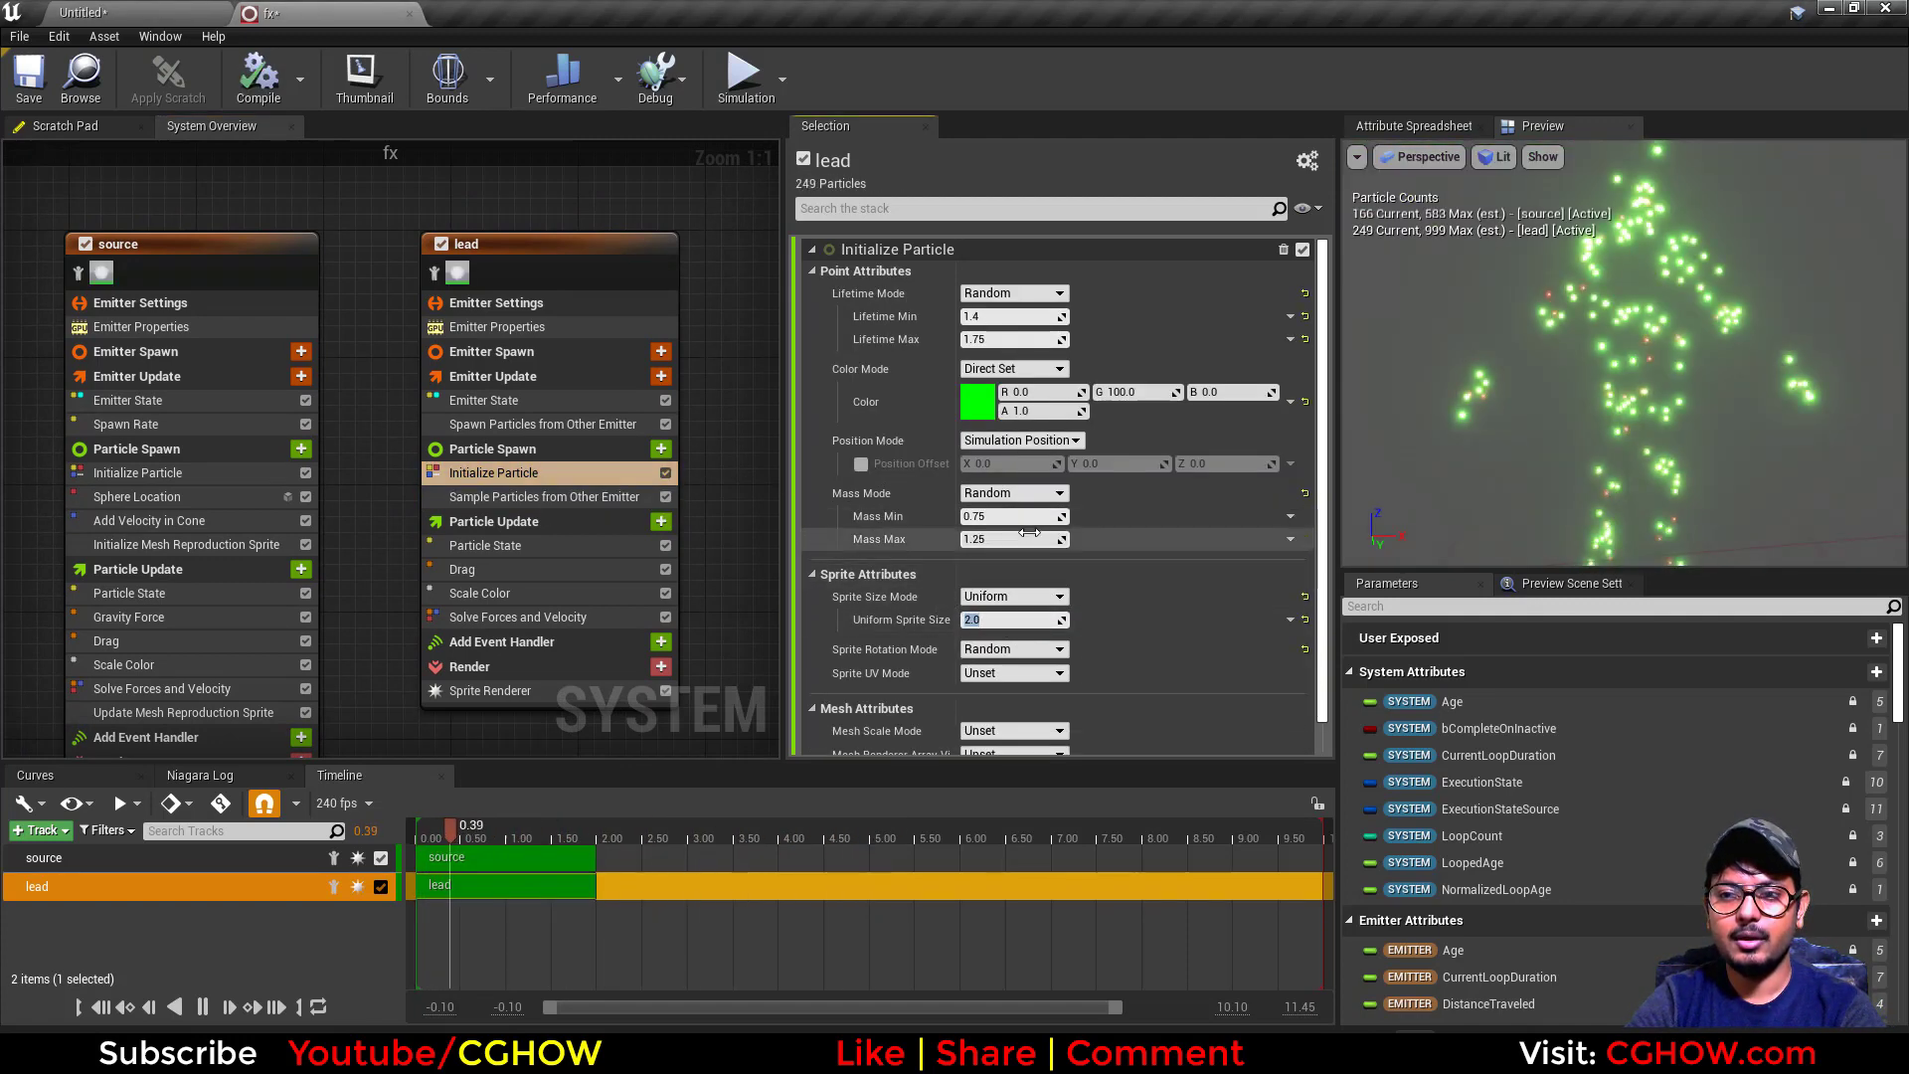
Add an Add Velocity module to lead's Particle Spawn group and set its Z velocity to 100.
{"action": "left_click", "coordinate": [660, 448]}
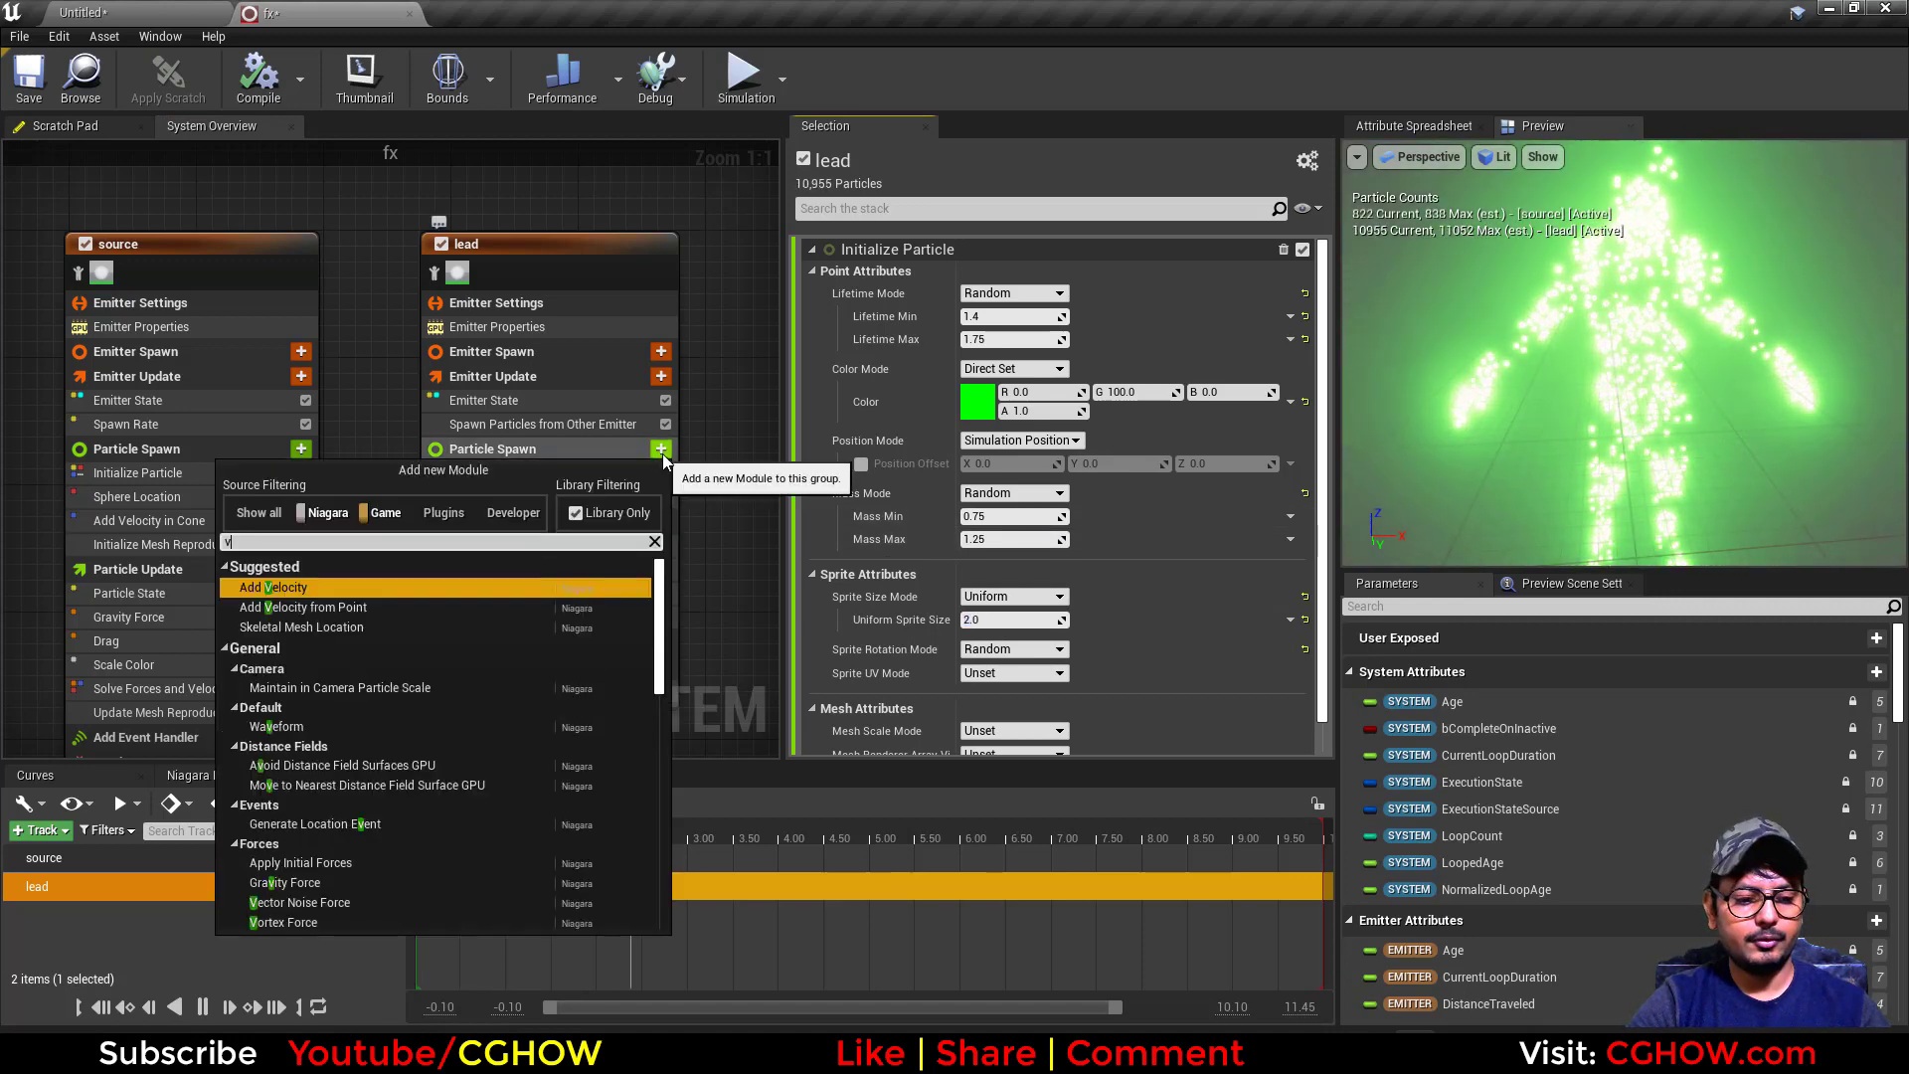
{"action": "type", "text": "velo"}
{"action": "left_click", "coordinate": [309, 588]}
{"action": "left_click", "coordinate": [1244, 273]}
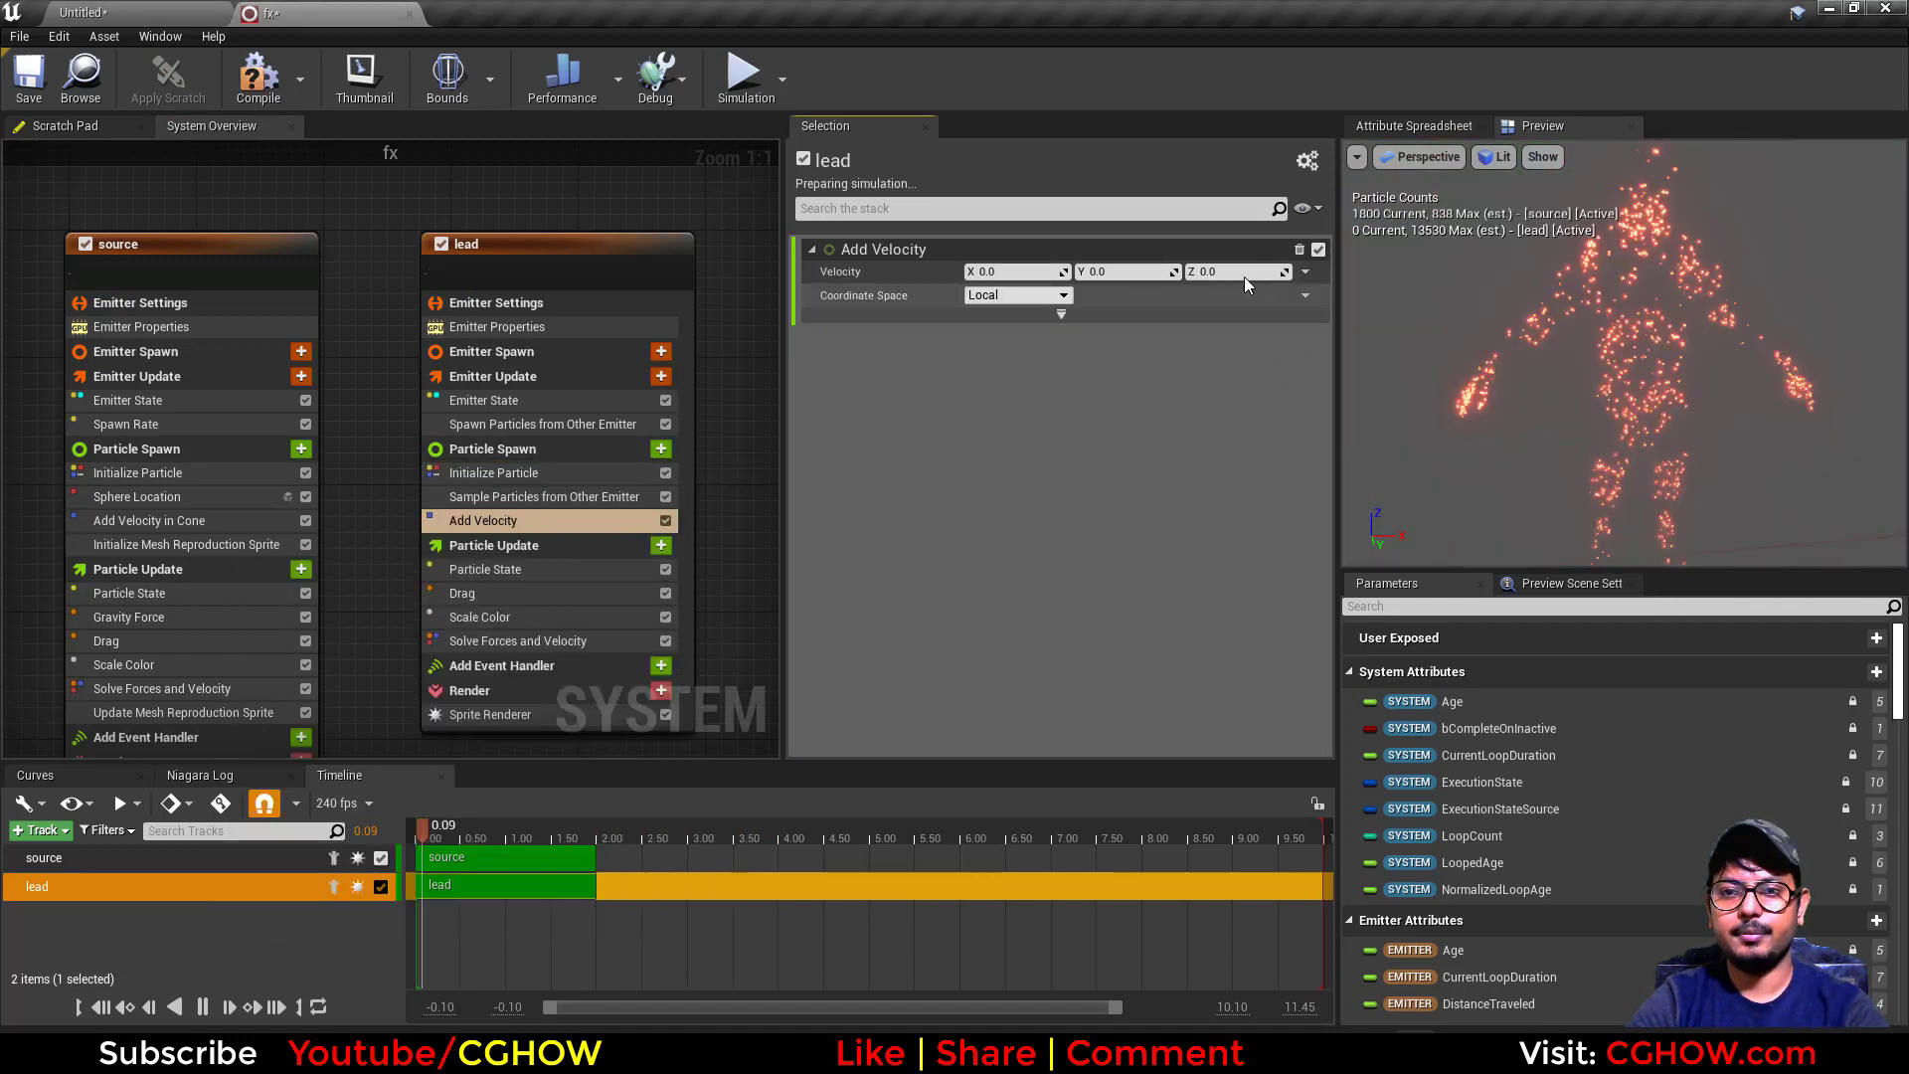
{"action": "type", "text": "20"}
{"action": "key", "text": "BackSpace"}
{"action": "key", "text": "BackSpace"}
{"action": "type", "text": "100"}
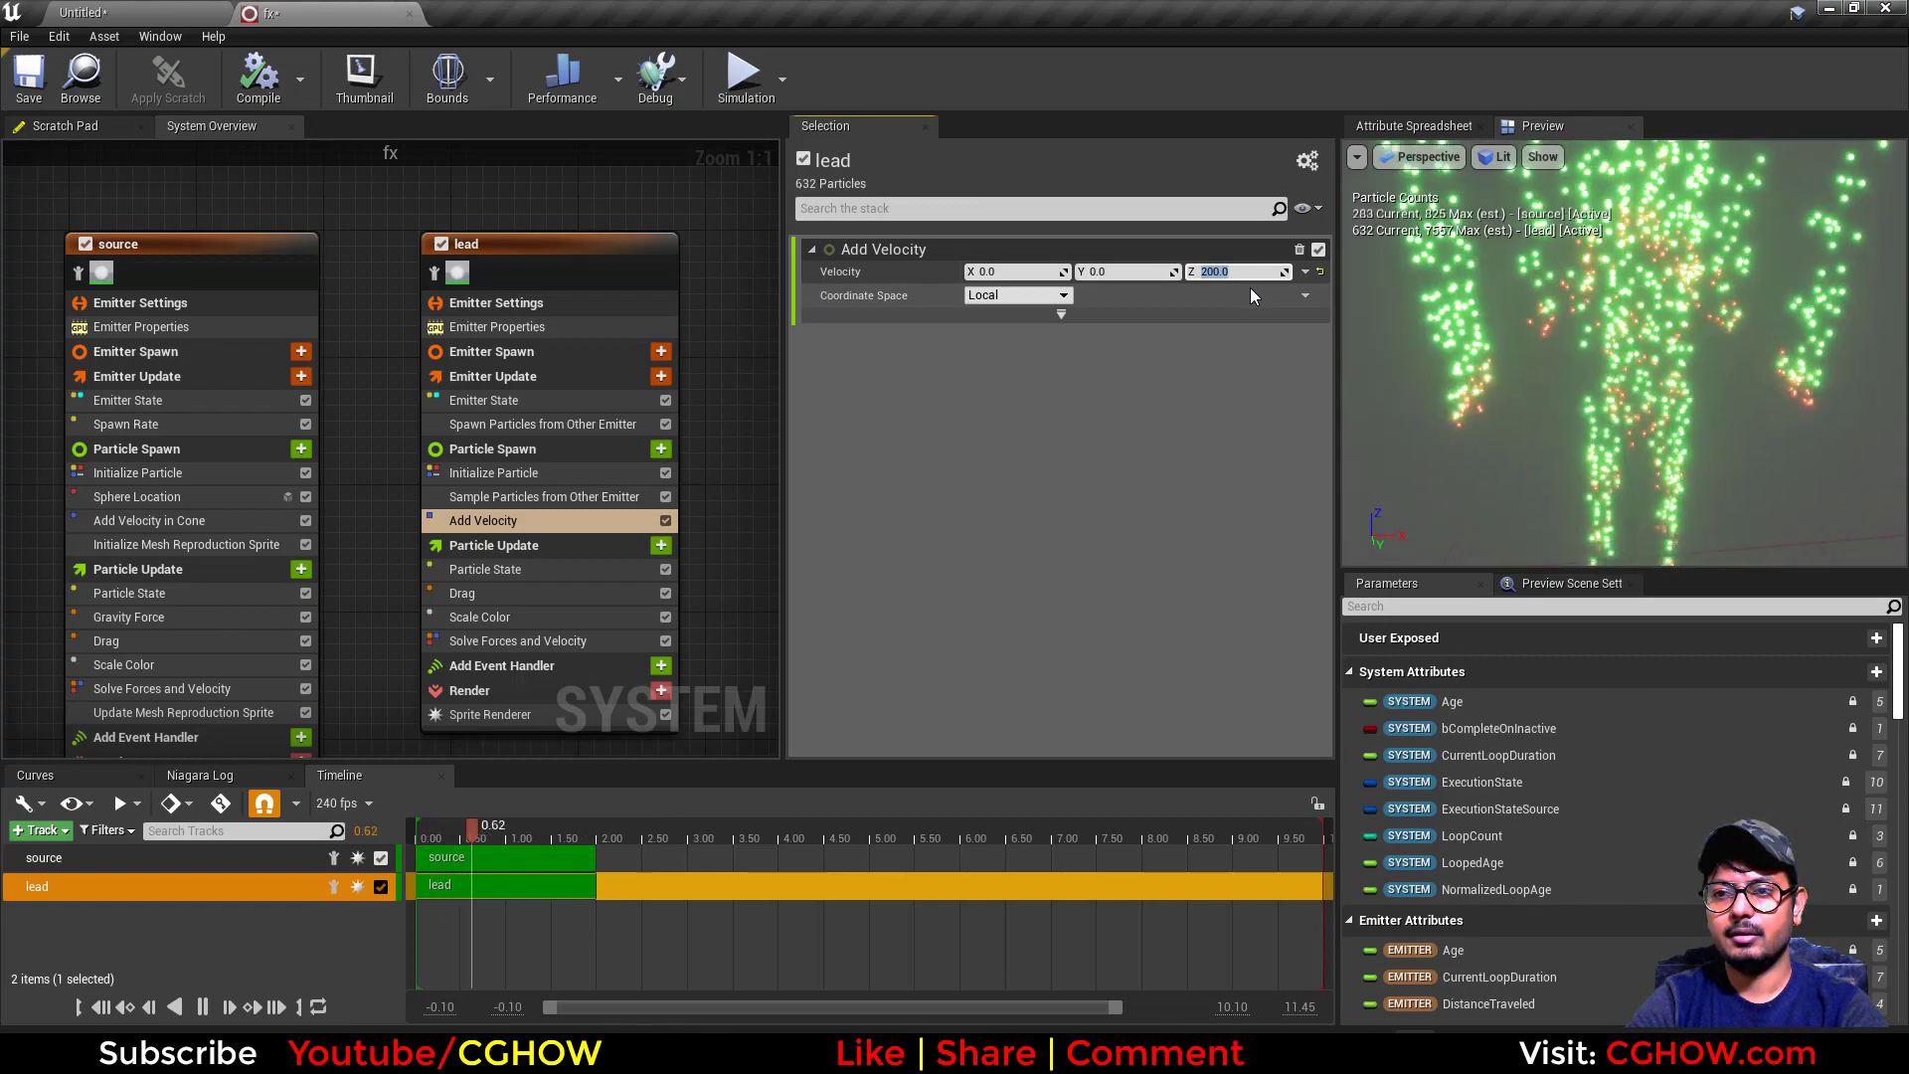
{"action": "key", "text": "Return"}
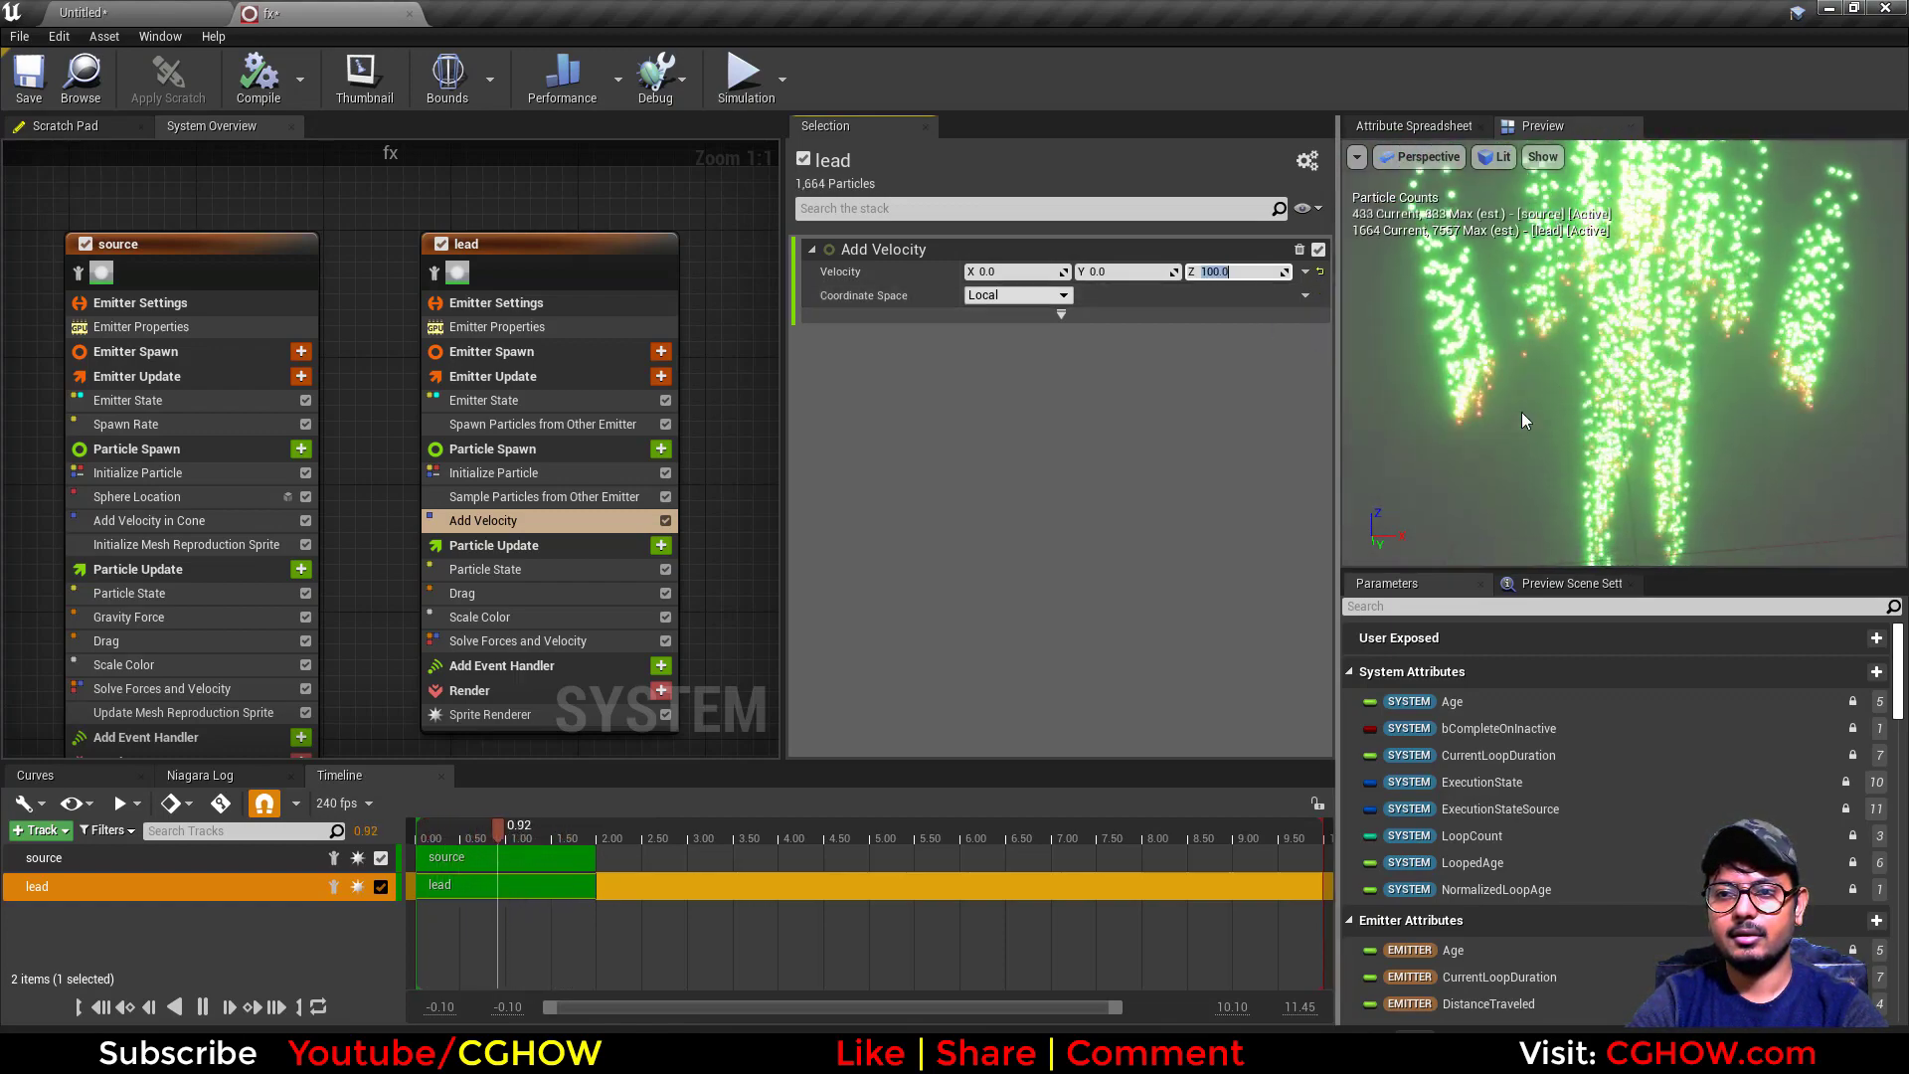
Set the Mass Mode in the lead emitter's Initialize Particle module to Unset / (Mass of 1).
{"action": "left_click", "coordinate": [497, 593]}
{"action": "left_click", "coordinate": [498, 472]}
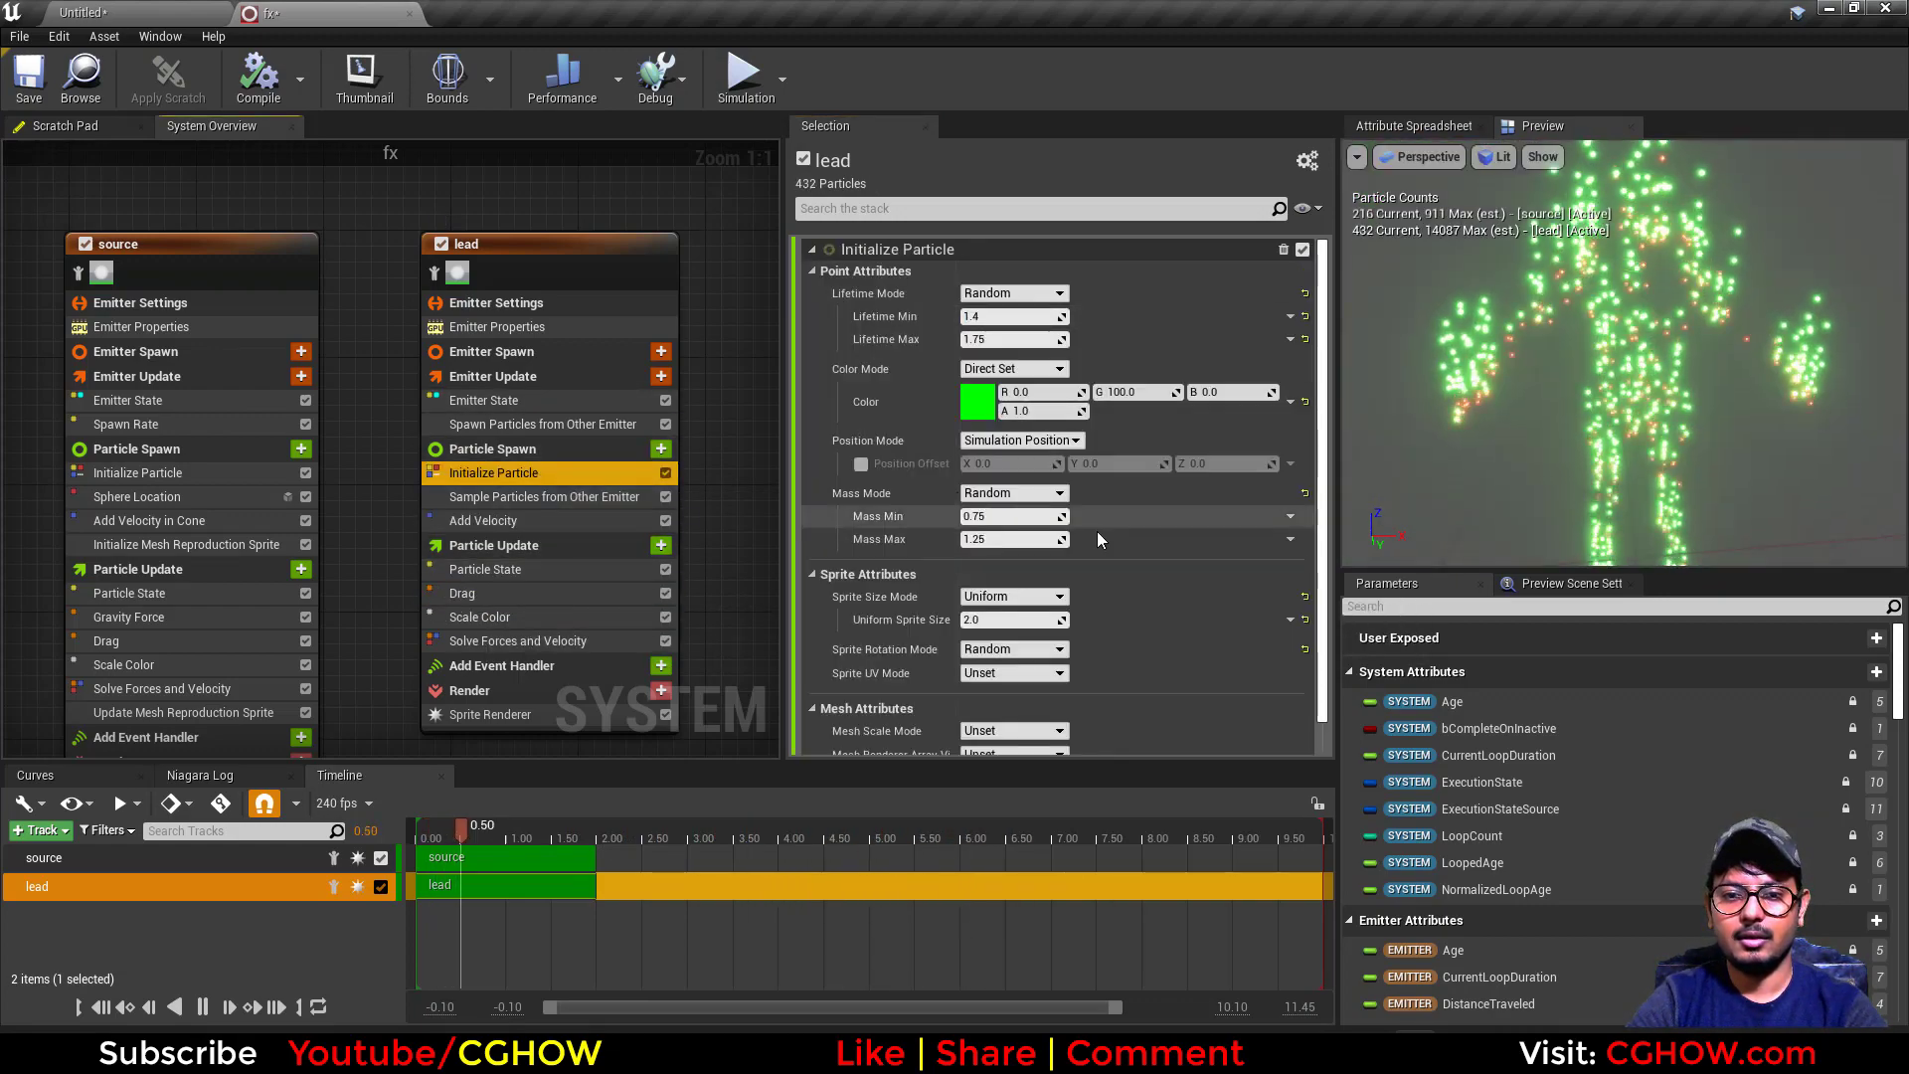
{"action": "left_click", "coordinate": [1012, 493]}
{"action": "left_click", "coordinate": [1006, 509]}
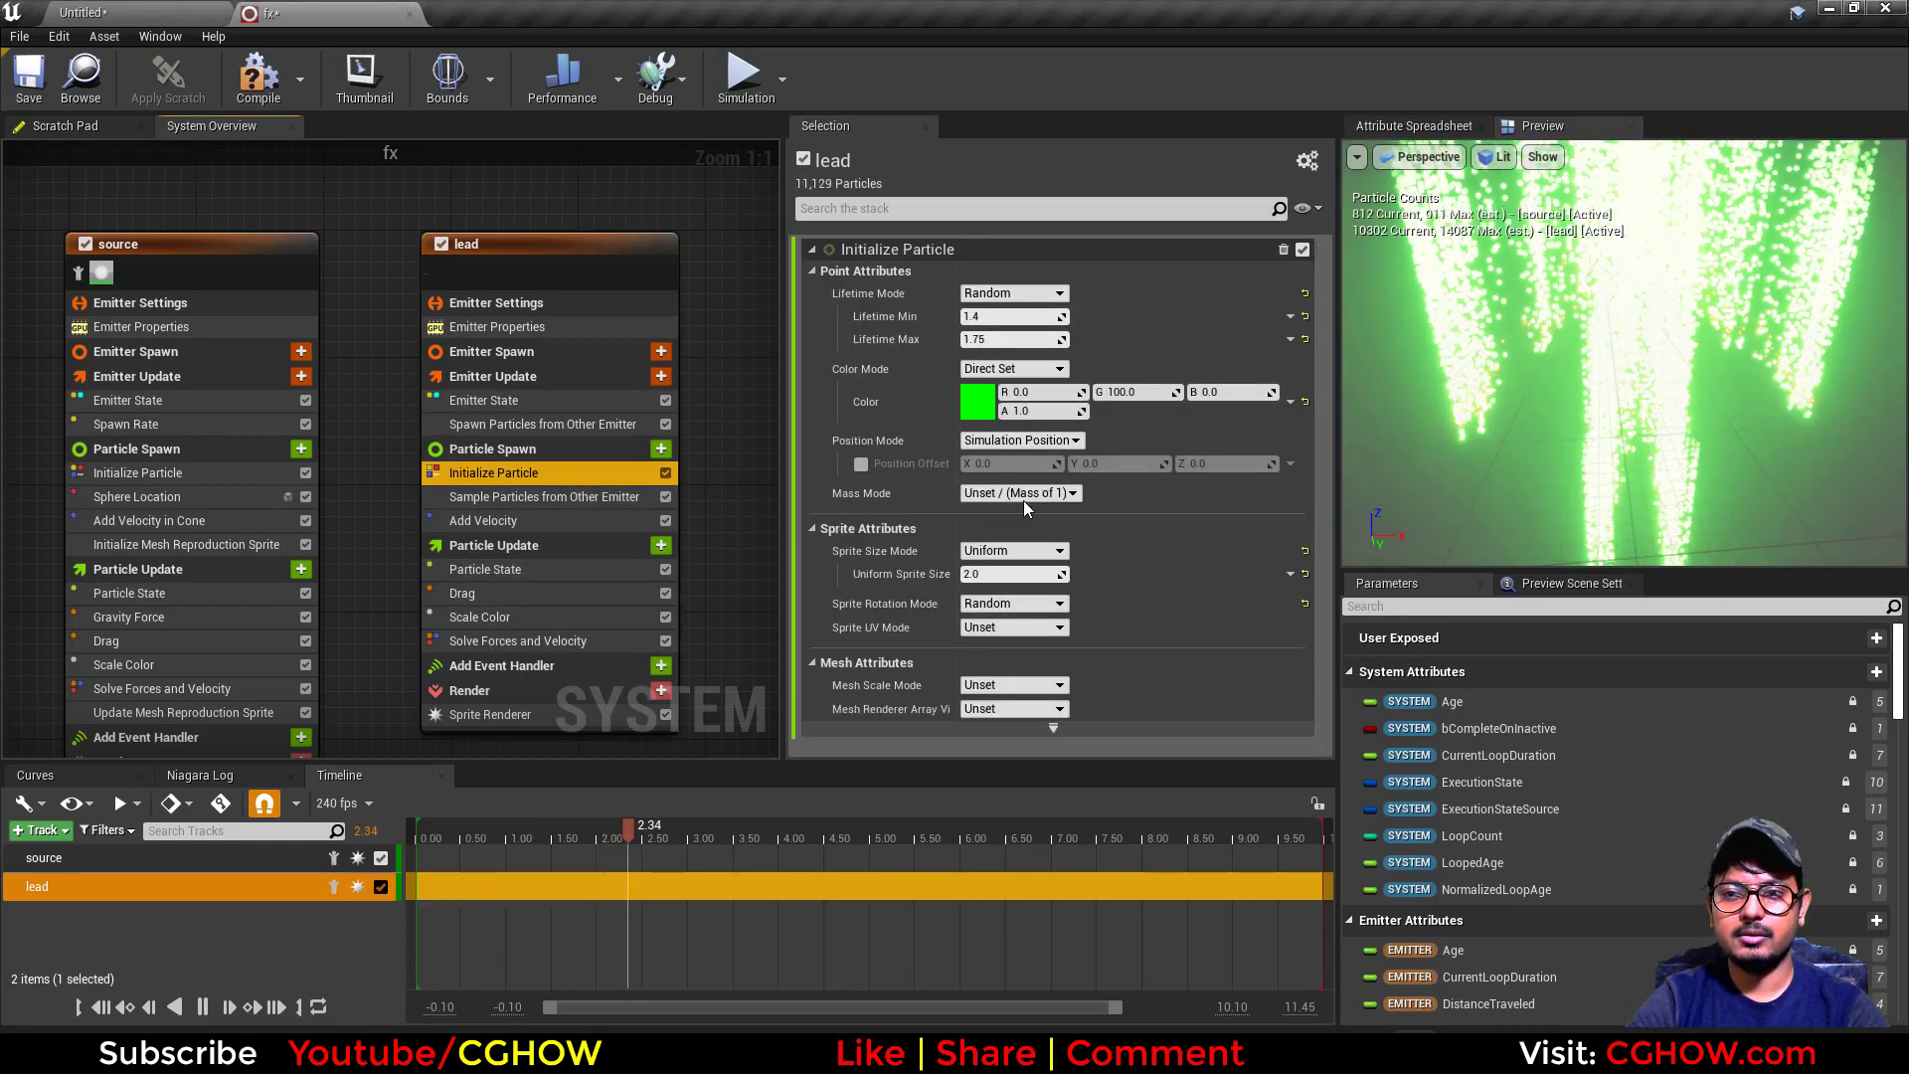
{"action": "left_click", "coordinate": [662, 546]}
{"action": "type", "text": "dra"}
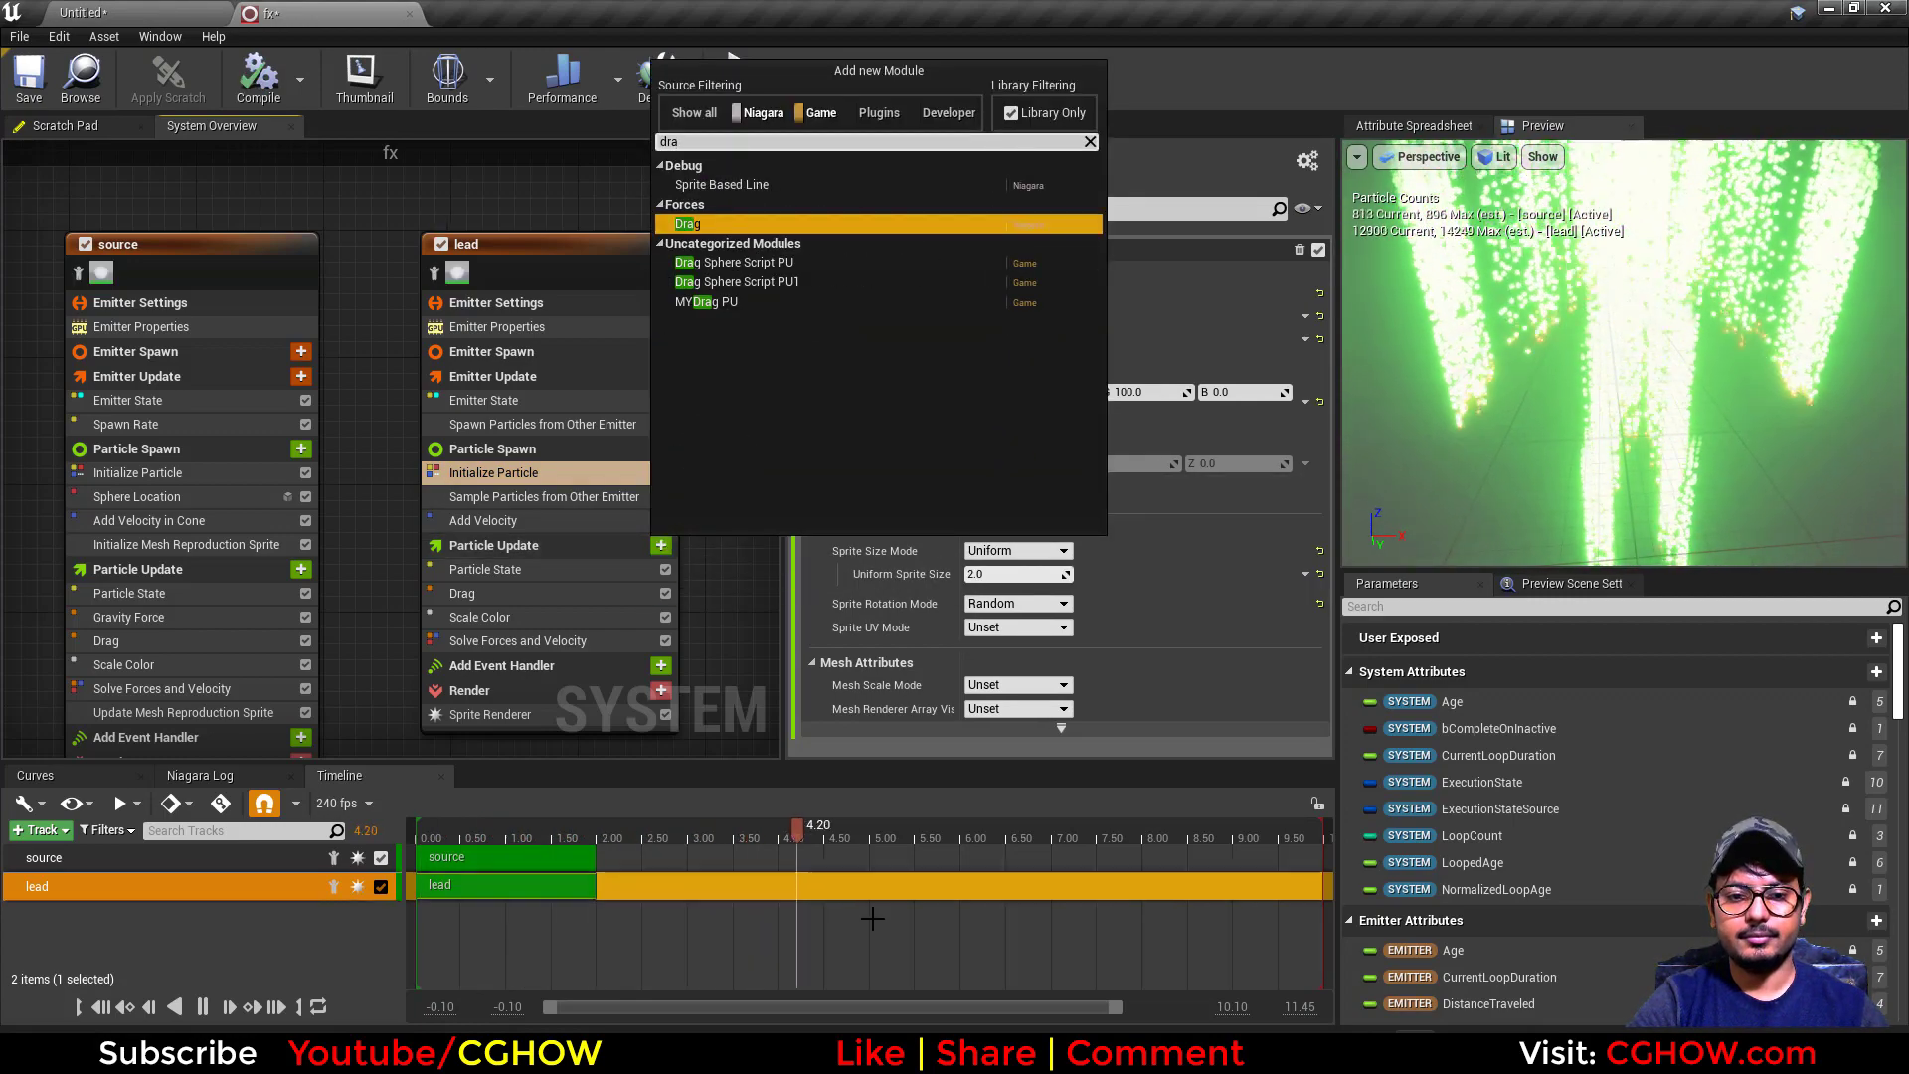
{"action": "left_click", "coordinate": [935, 1054]}
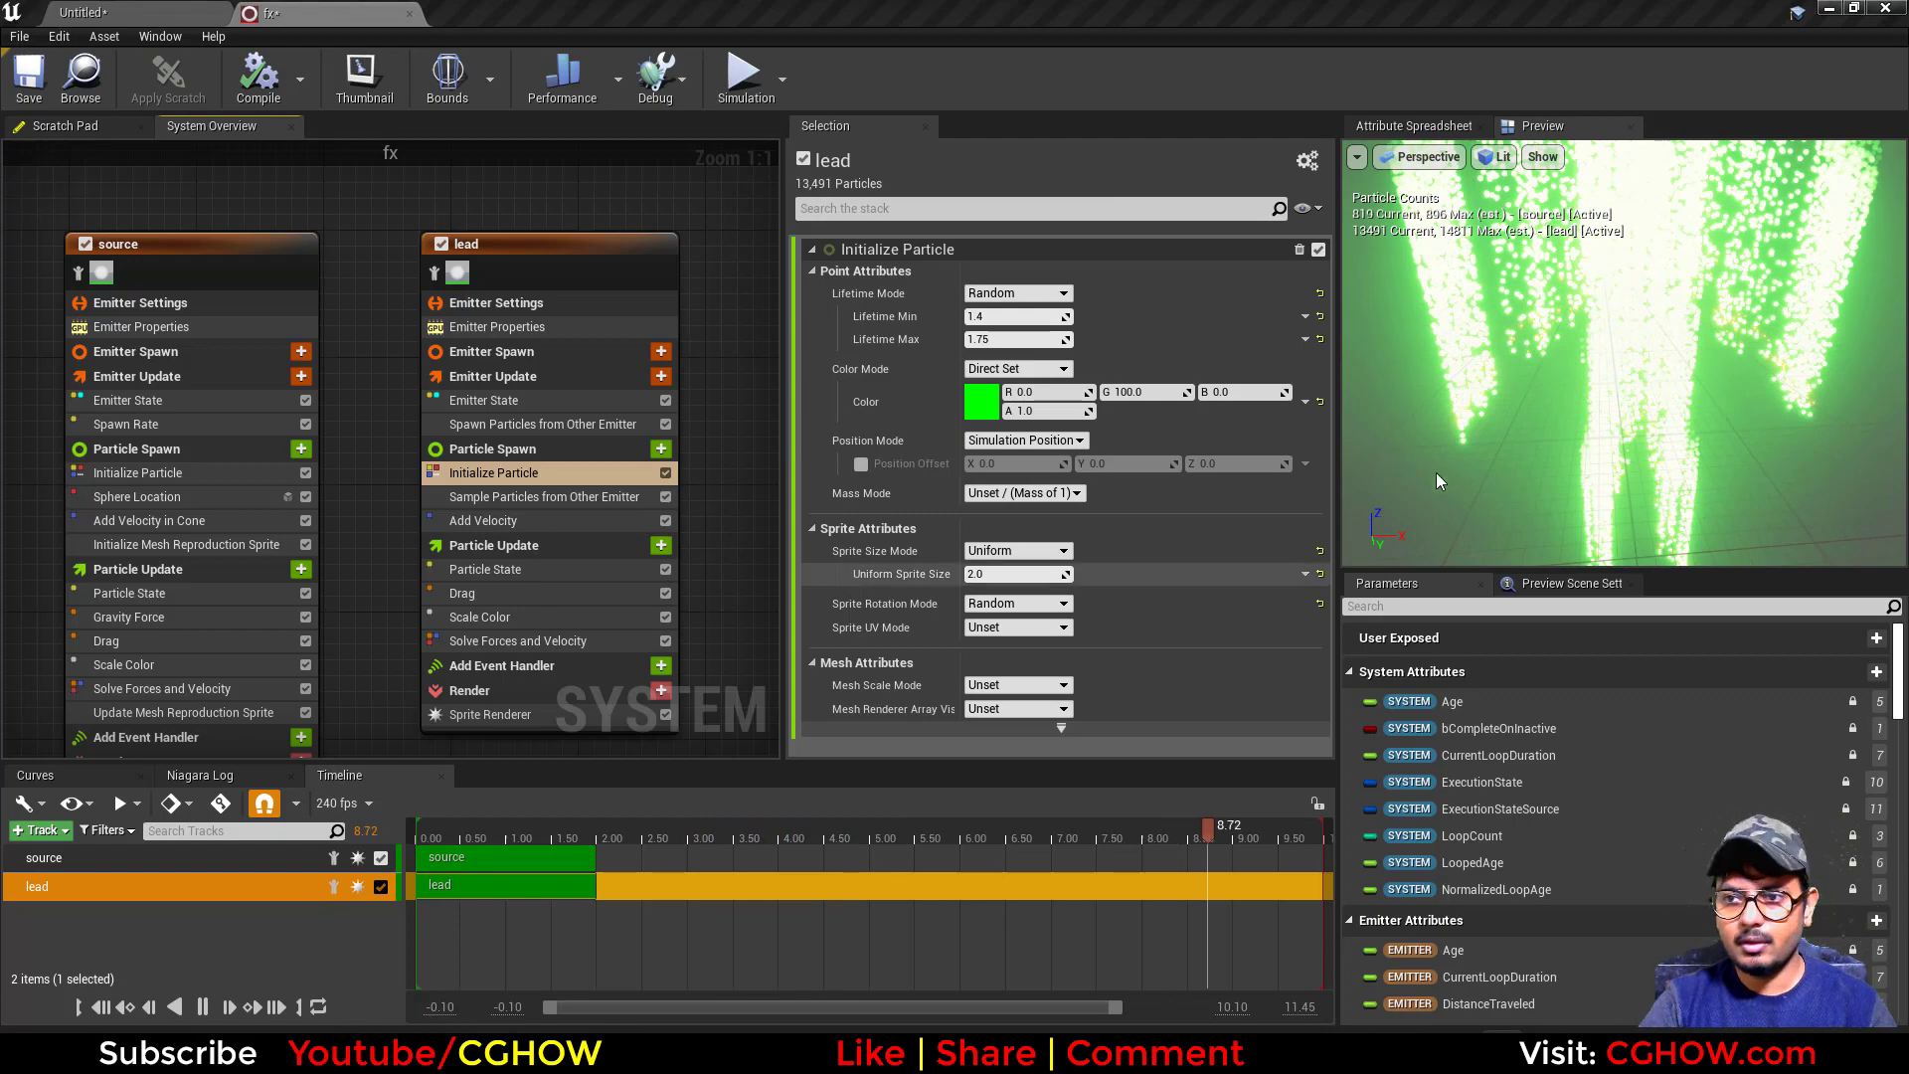
Set the Drag value in the lead emitter's existing Drag module to 3.
{"action": "left_click", "coordinate": [478, 593]}
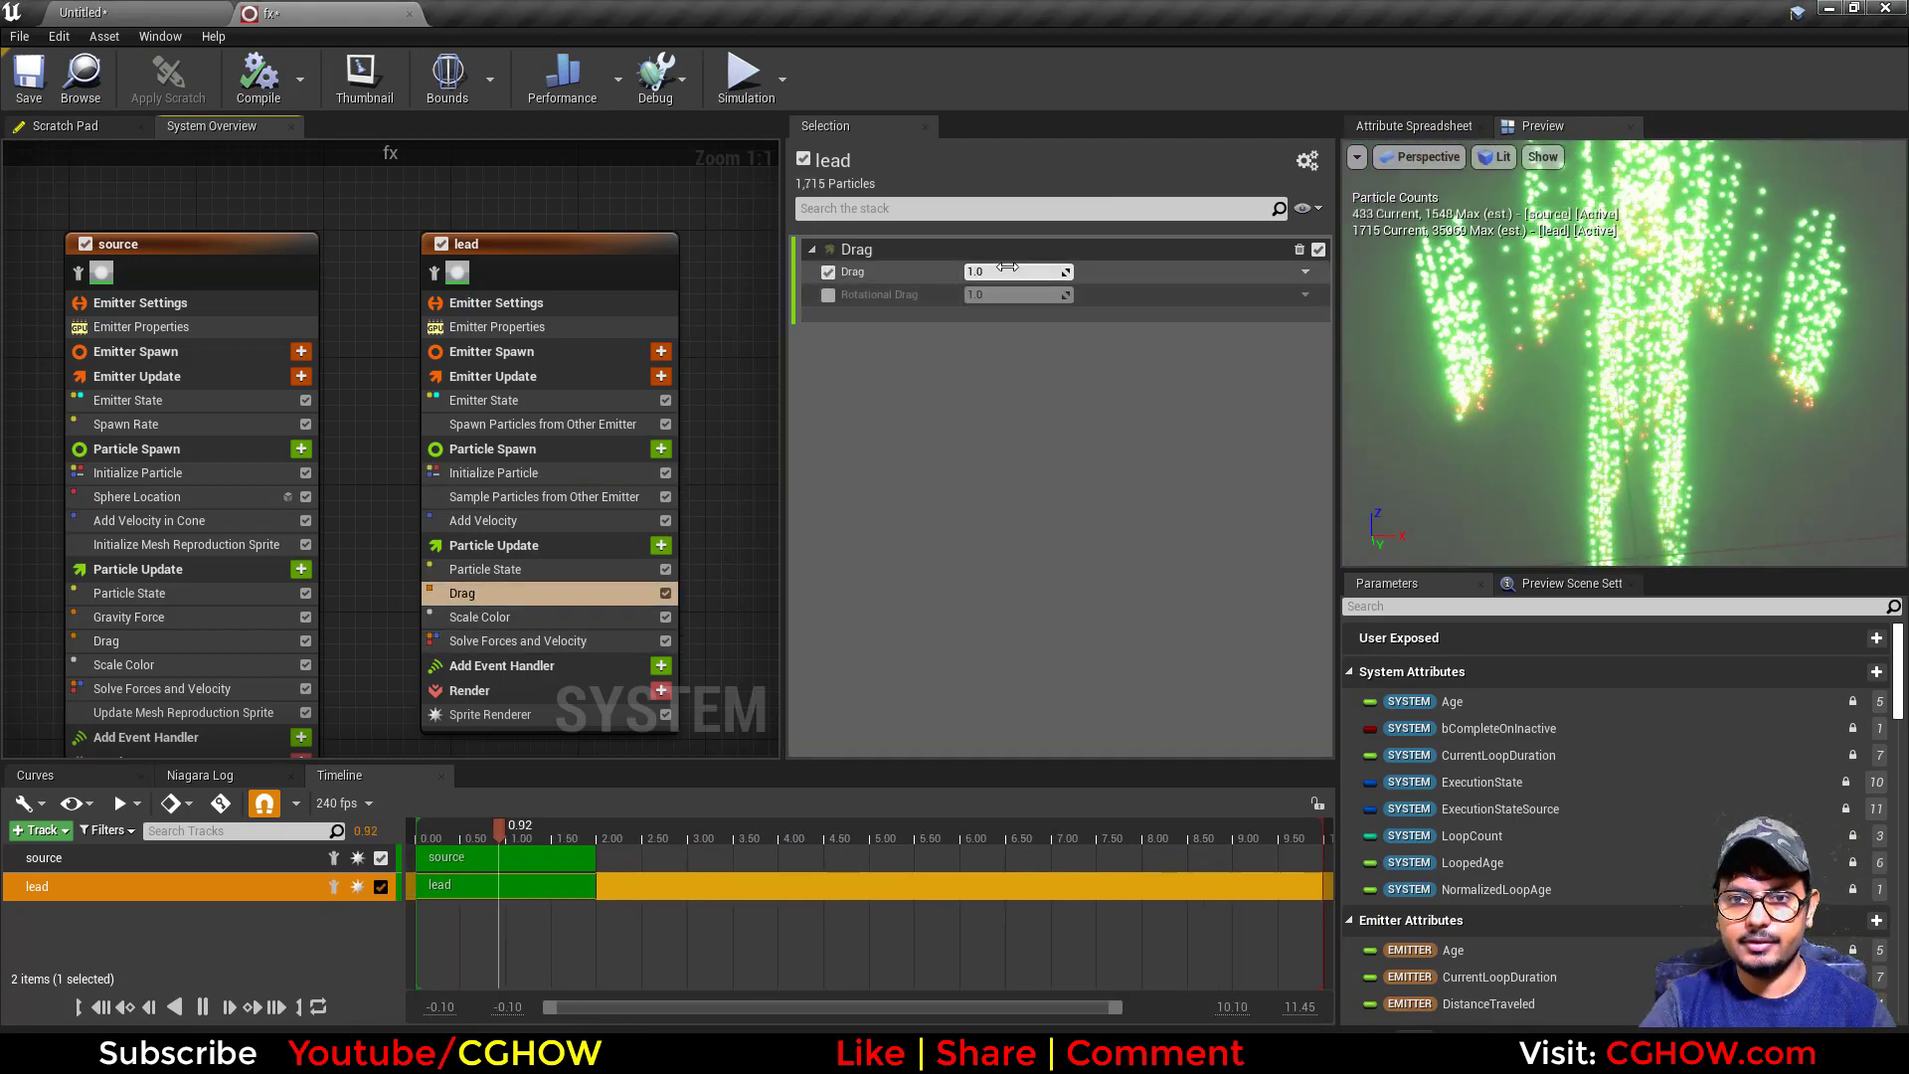
{"action": "type", "text": "3"}
{"action": "key", "text": "Return"}
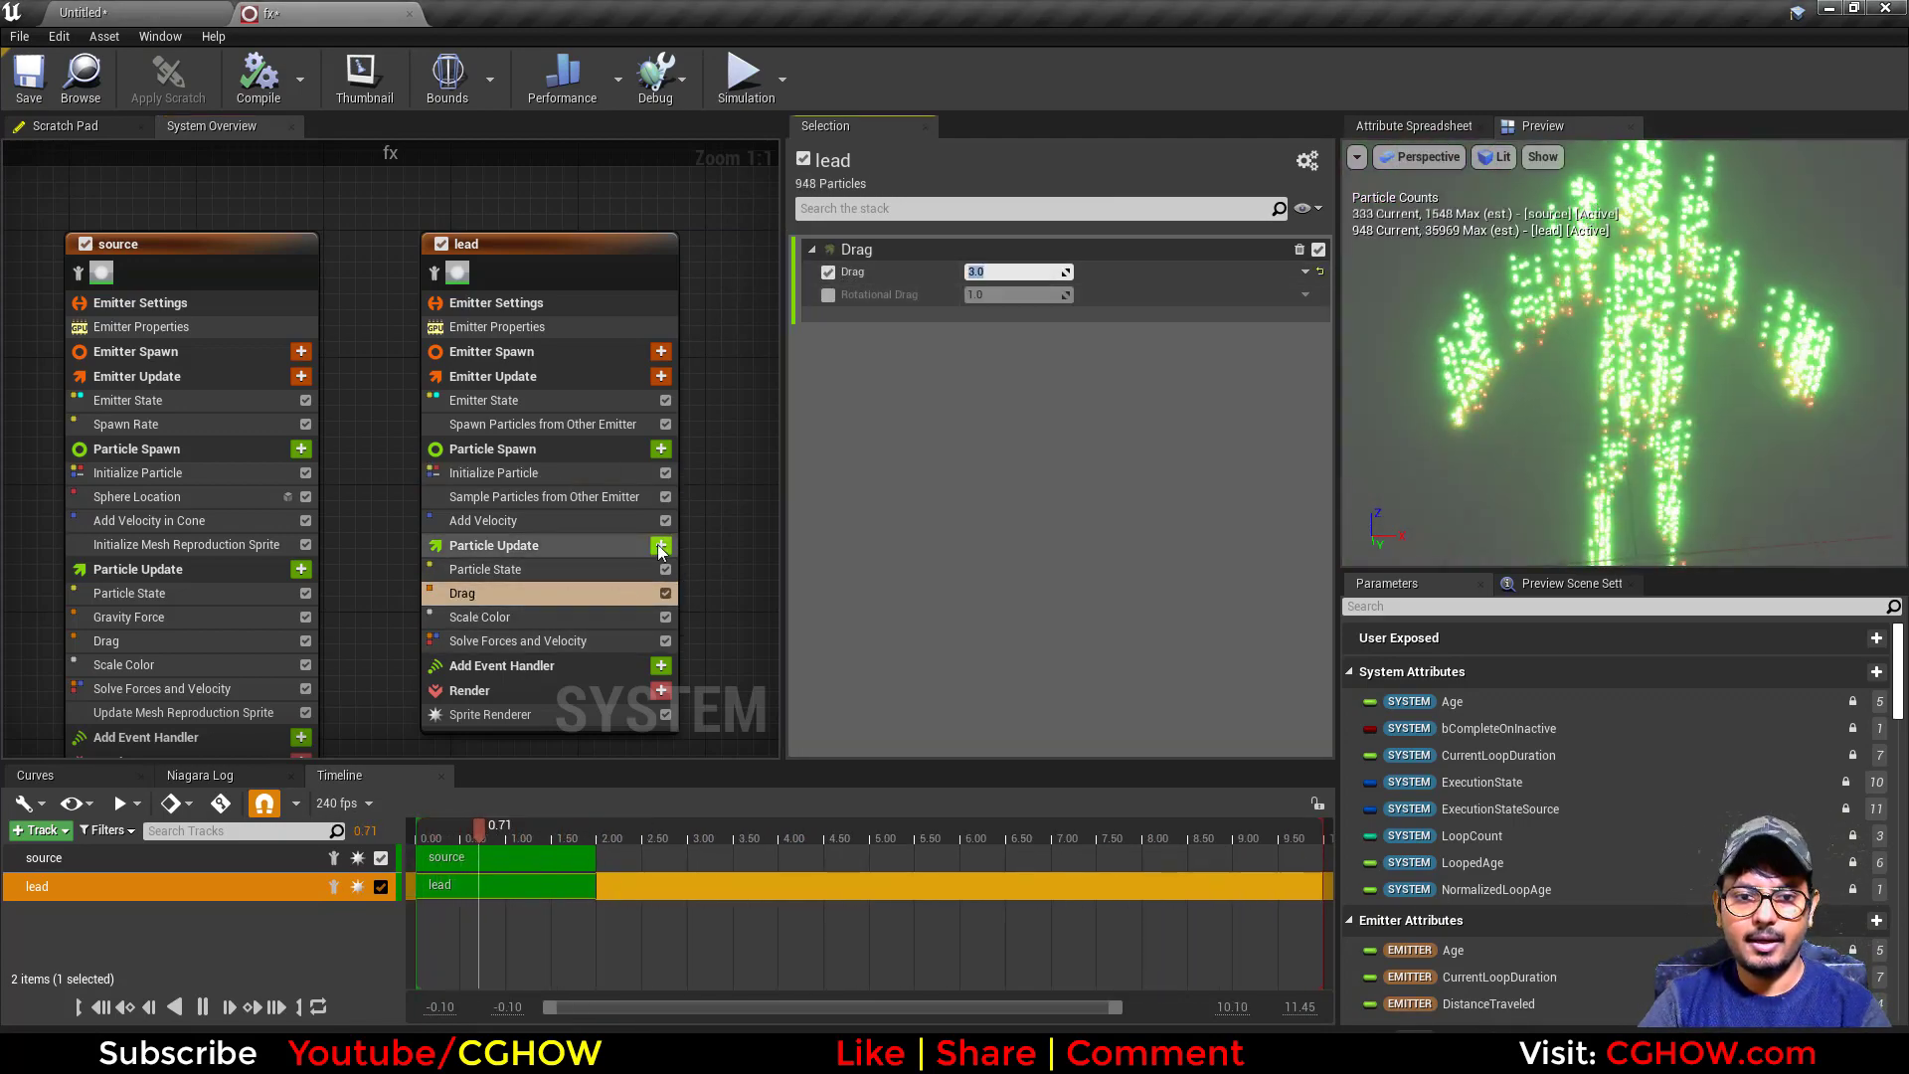
Add a Curl Noise Force to lead's Particle Update with Noise Strength 200 and Pan Noise Field Y 0.2, Z 0.6.
{"action": "left_click", "coordinate": [660, 546]}
{"action": "type", "text": "cr"}
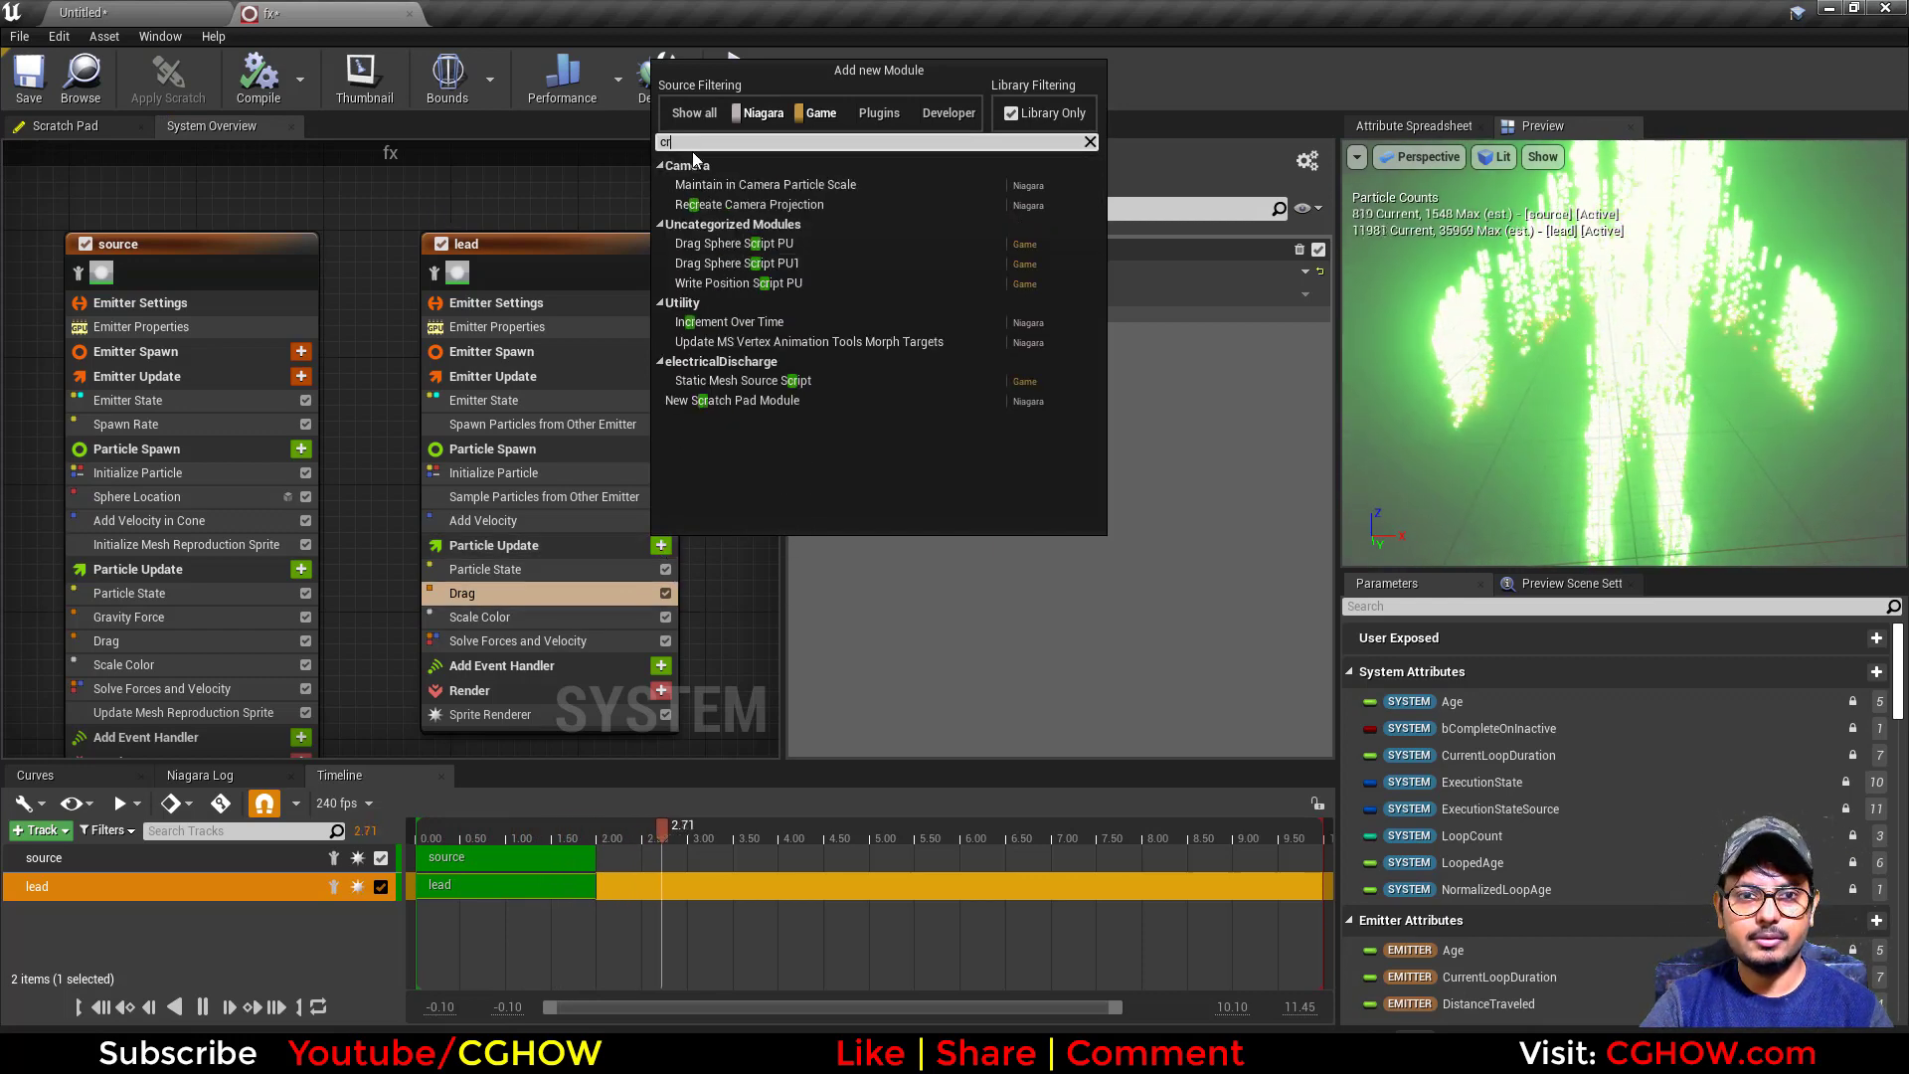
{"action": "key", "text": "BackSpace"}
{"action": "type", "text": "ur"}
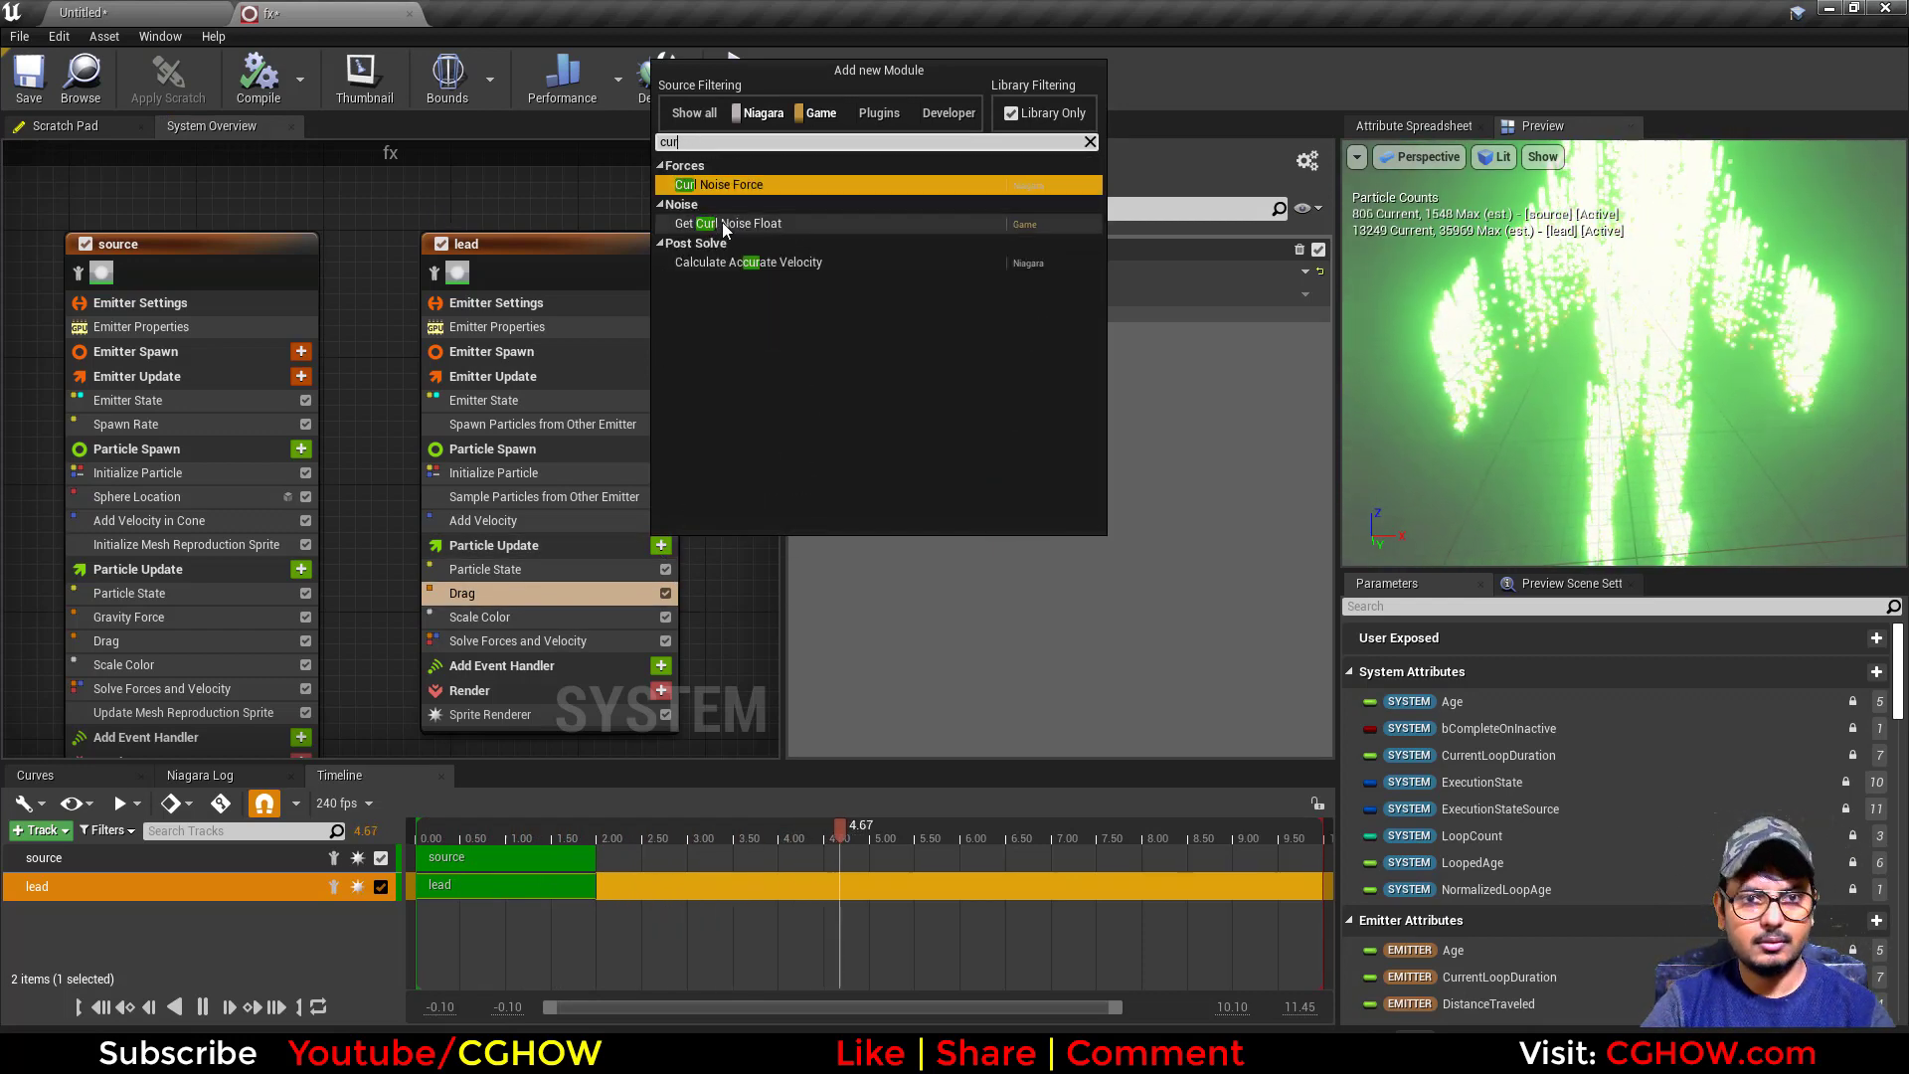
{"action": "left_click", "coordinate": [738, 185]}
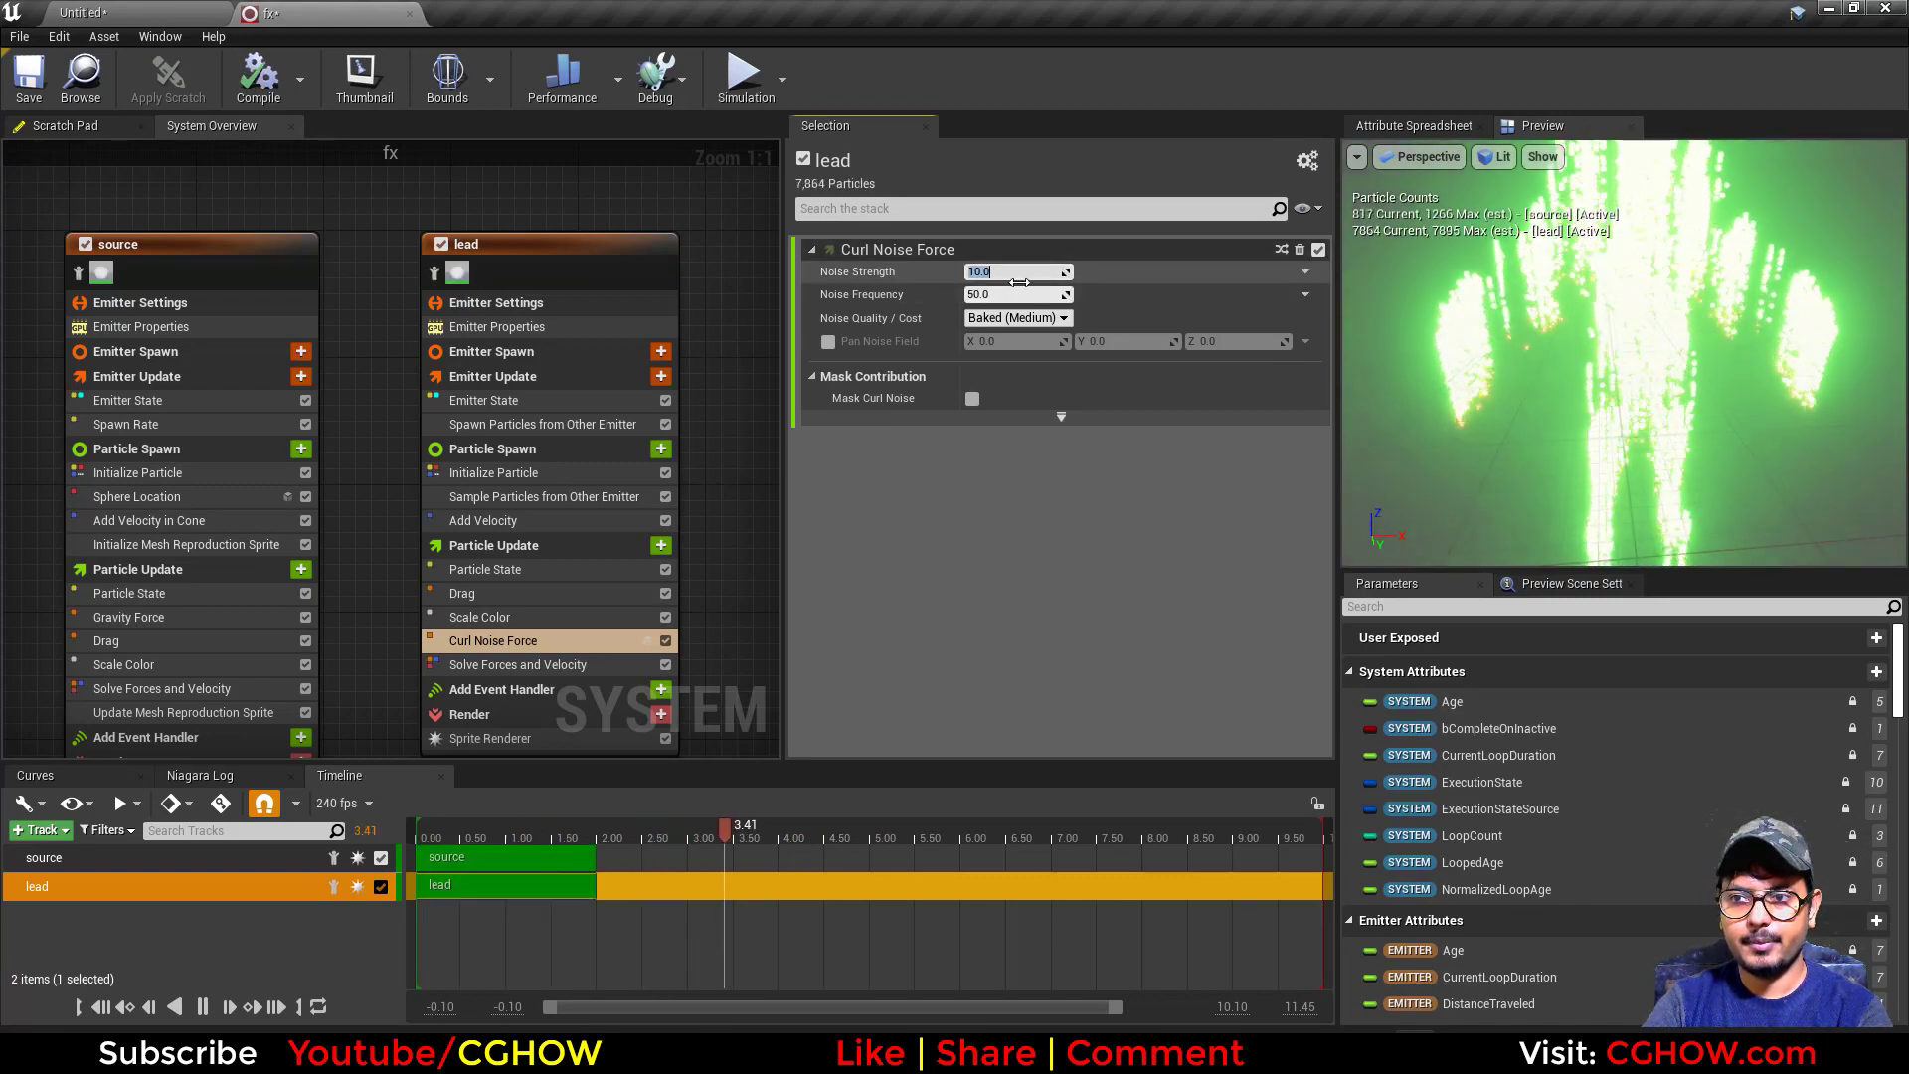
{"action": "type", "text": "200"}
{"action": "key", "text": "Return"}
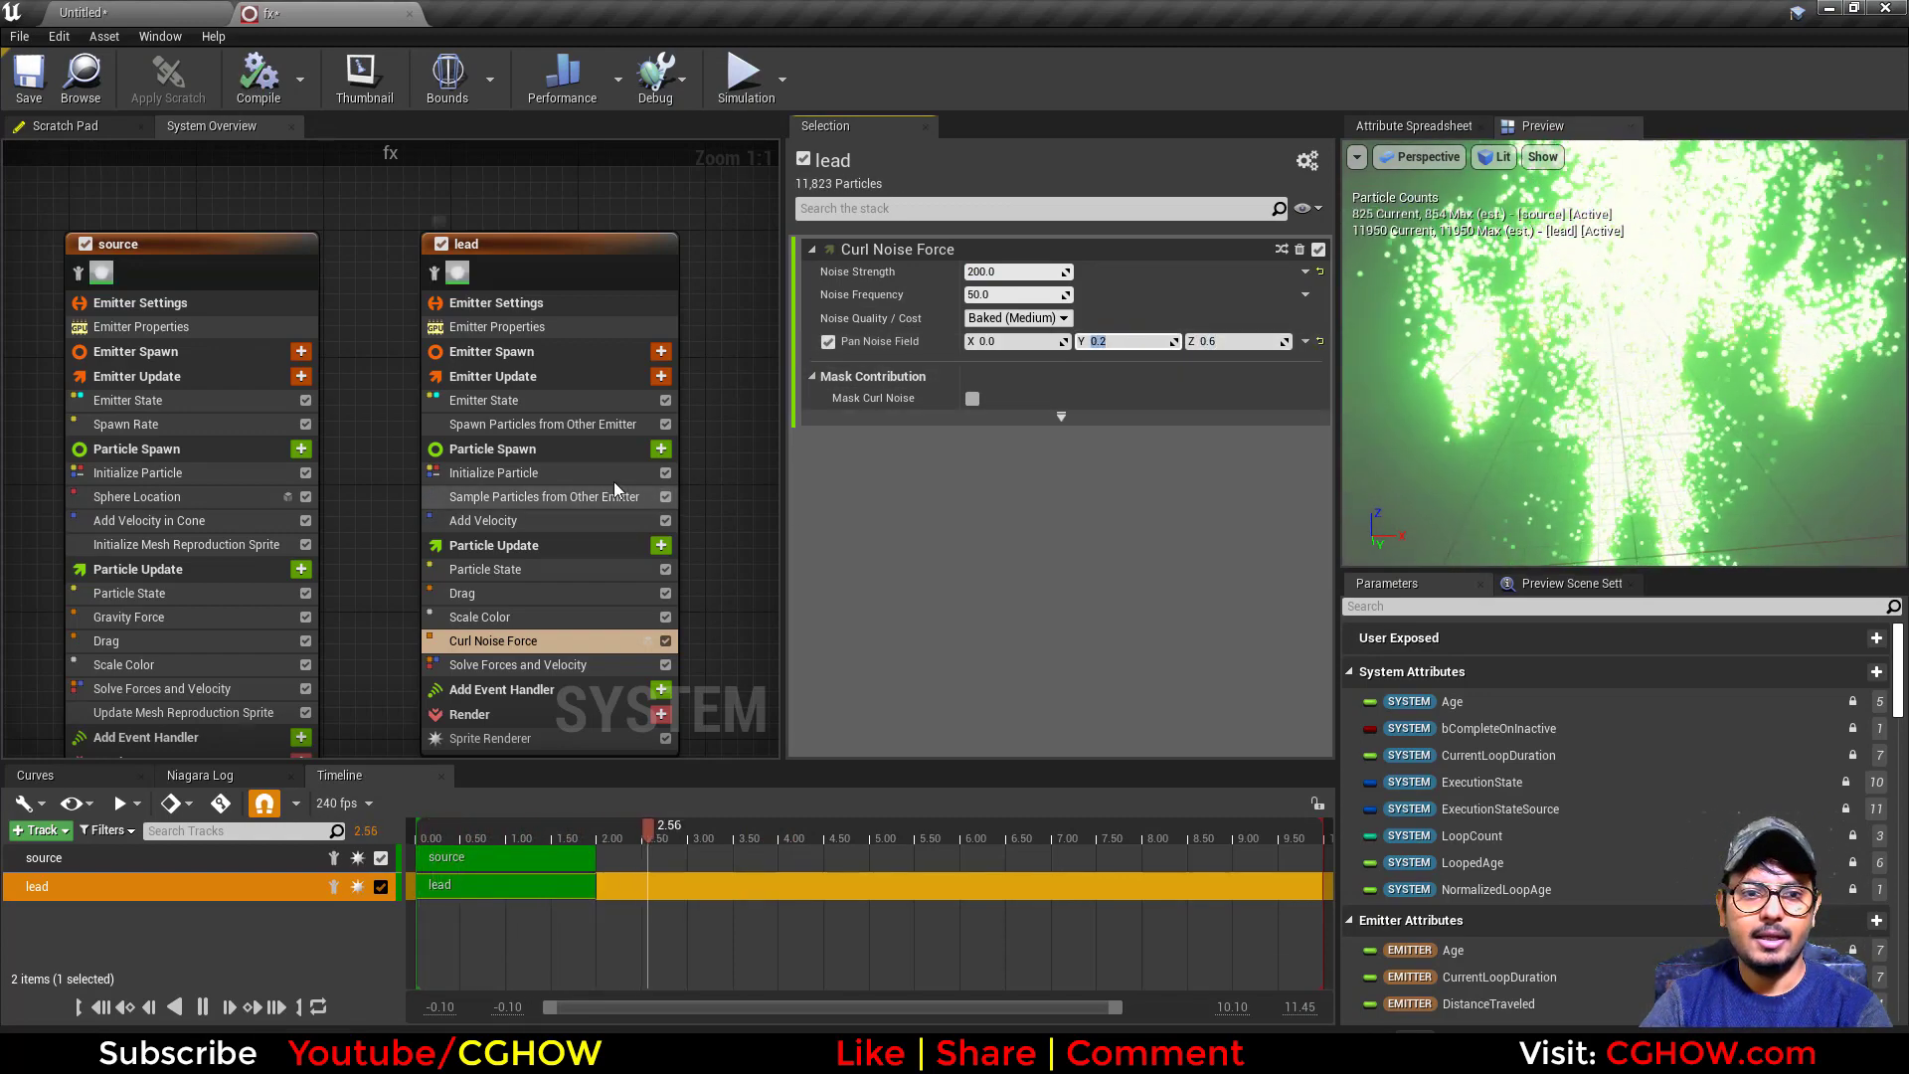
Set the lead emitter's Initialize Particle colour to R 1, G 1, B 1 with an alpha of 0.1.
{"action": "left_click", "coordinate": [577, 474]}
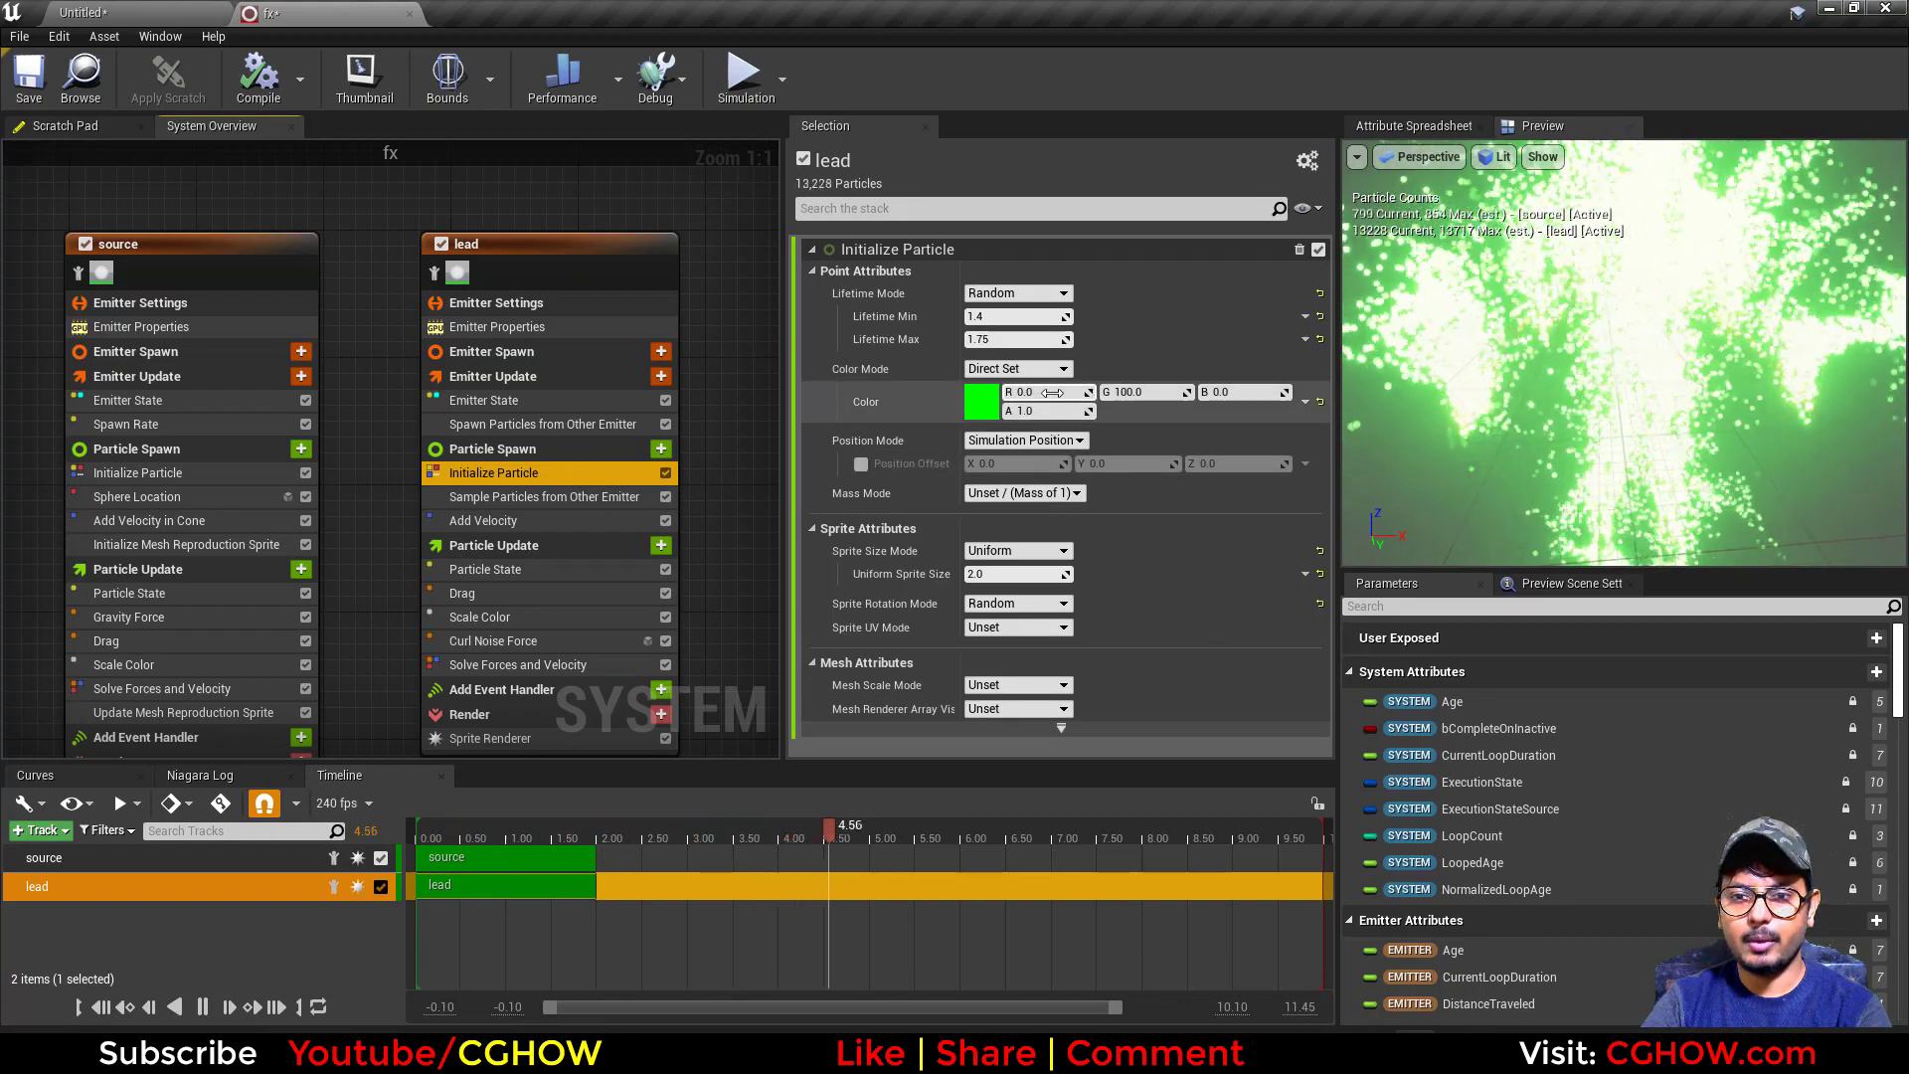
{"action": "type", "text": "1"}
{"action": "left_click", "coordinate": [1151, 395]}
{"action": "type", "text": "1"}
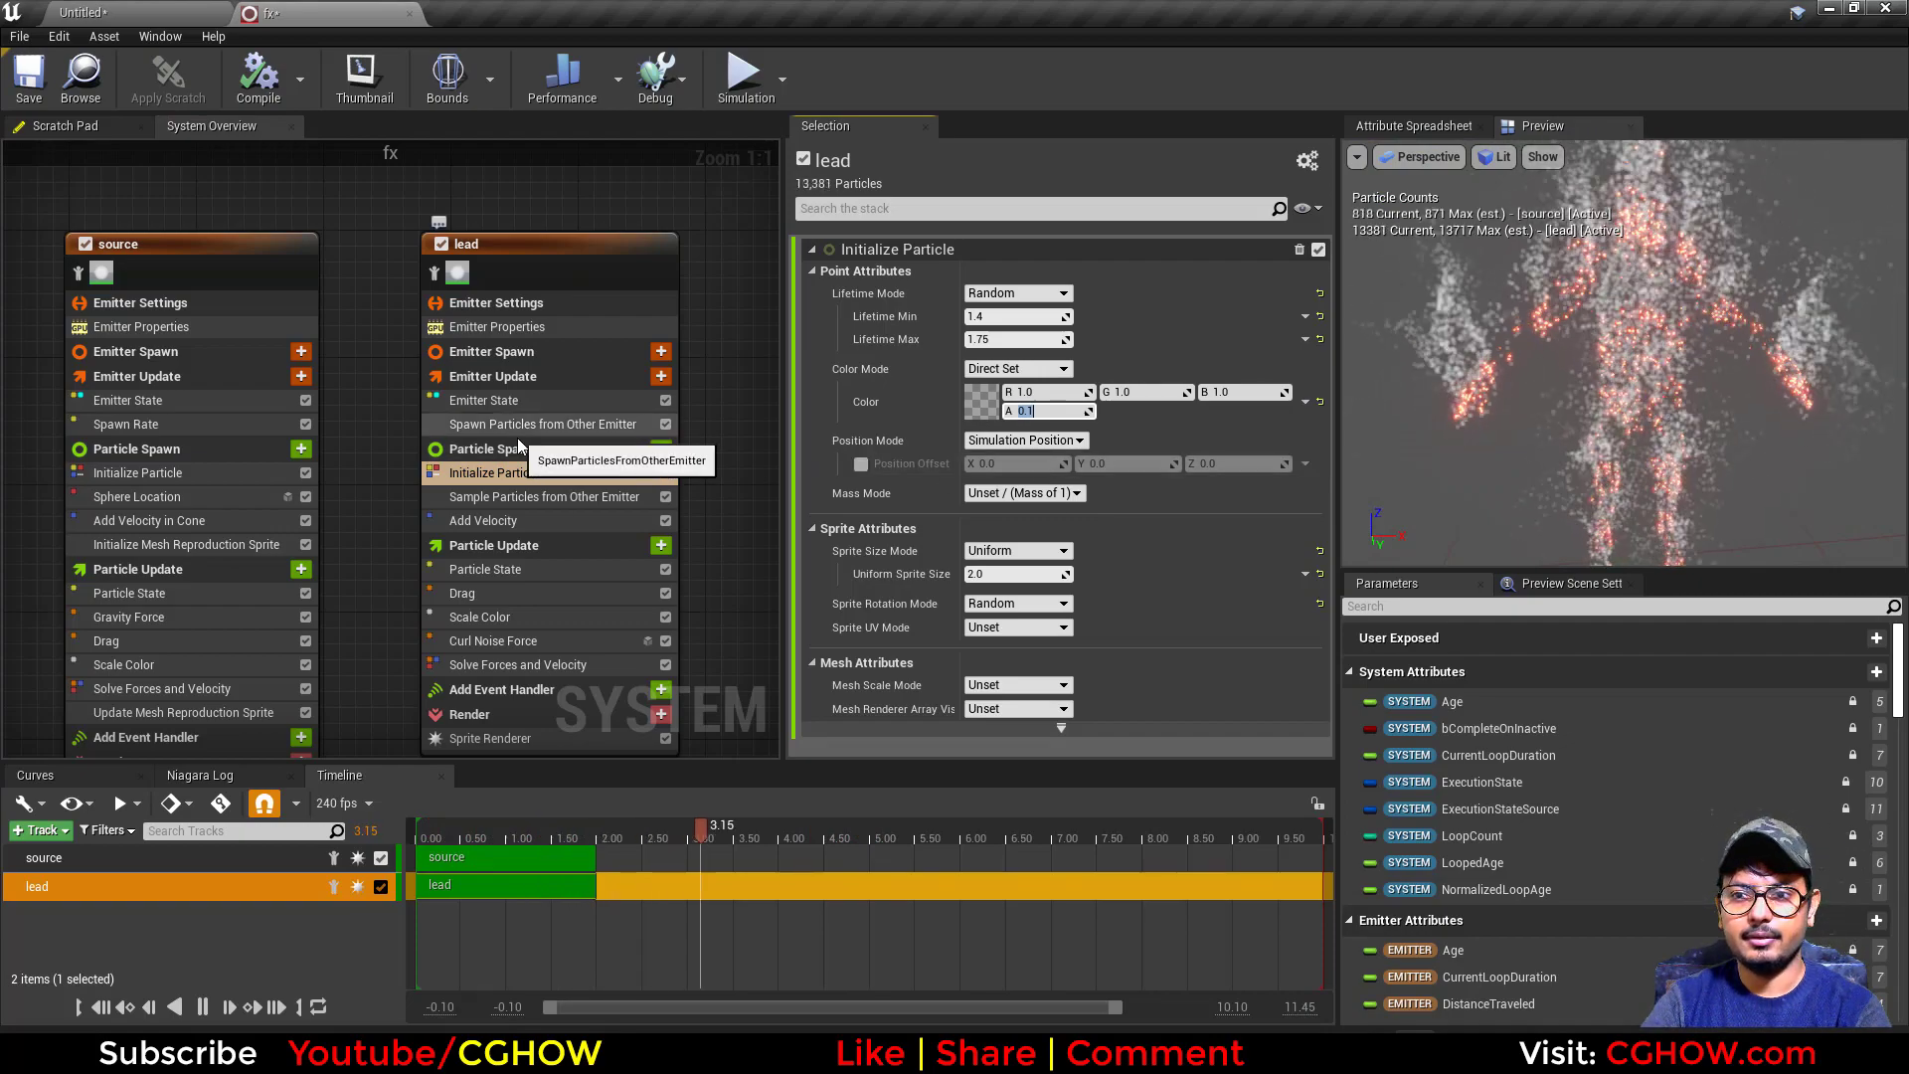
Set the lead emitter's Drag to 1 and its Curl Noise Force's Noise Strength to 50.
{"action": "left_click", "coordinate": [487, 594]}
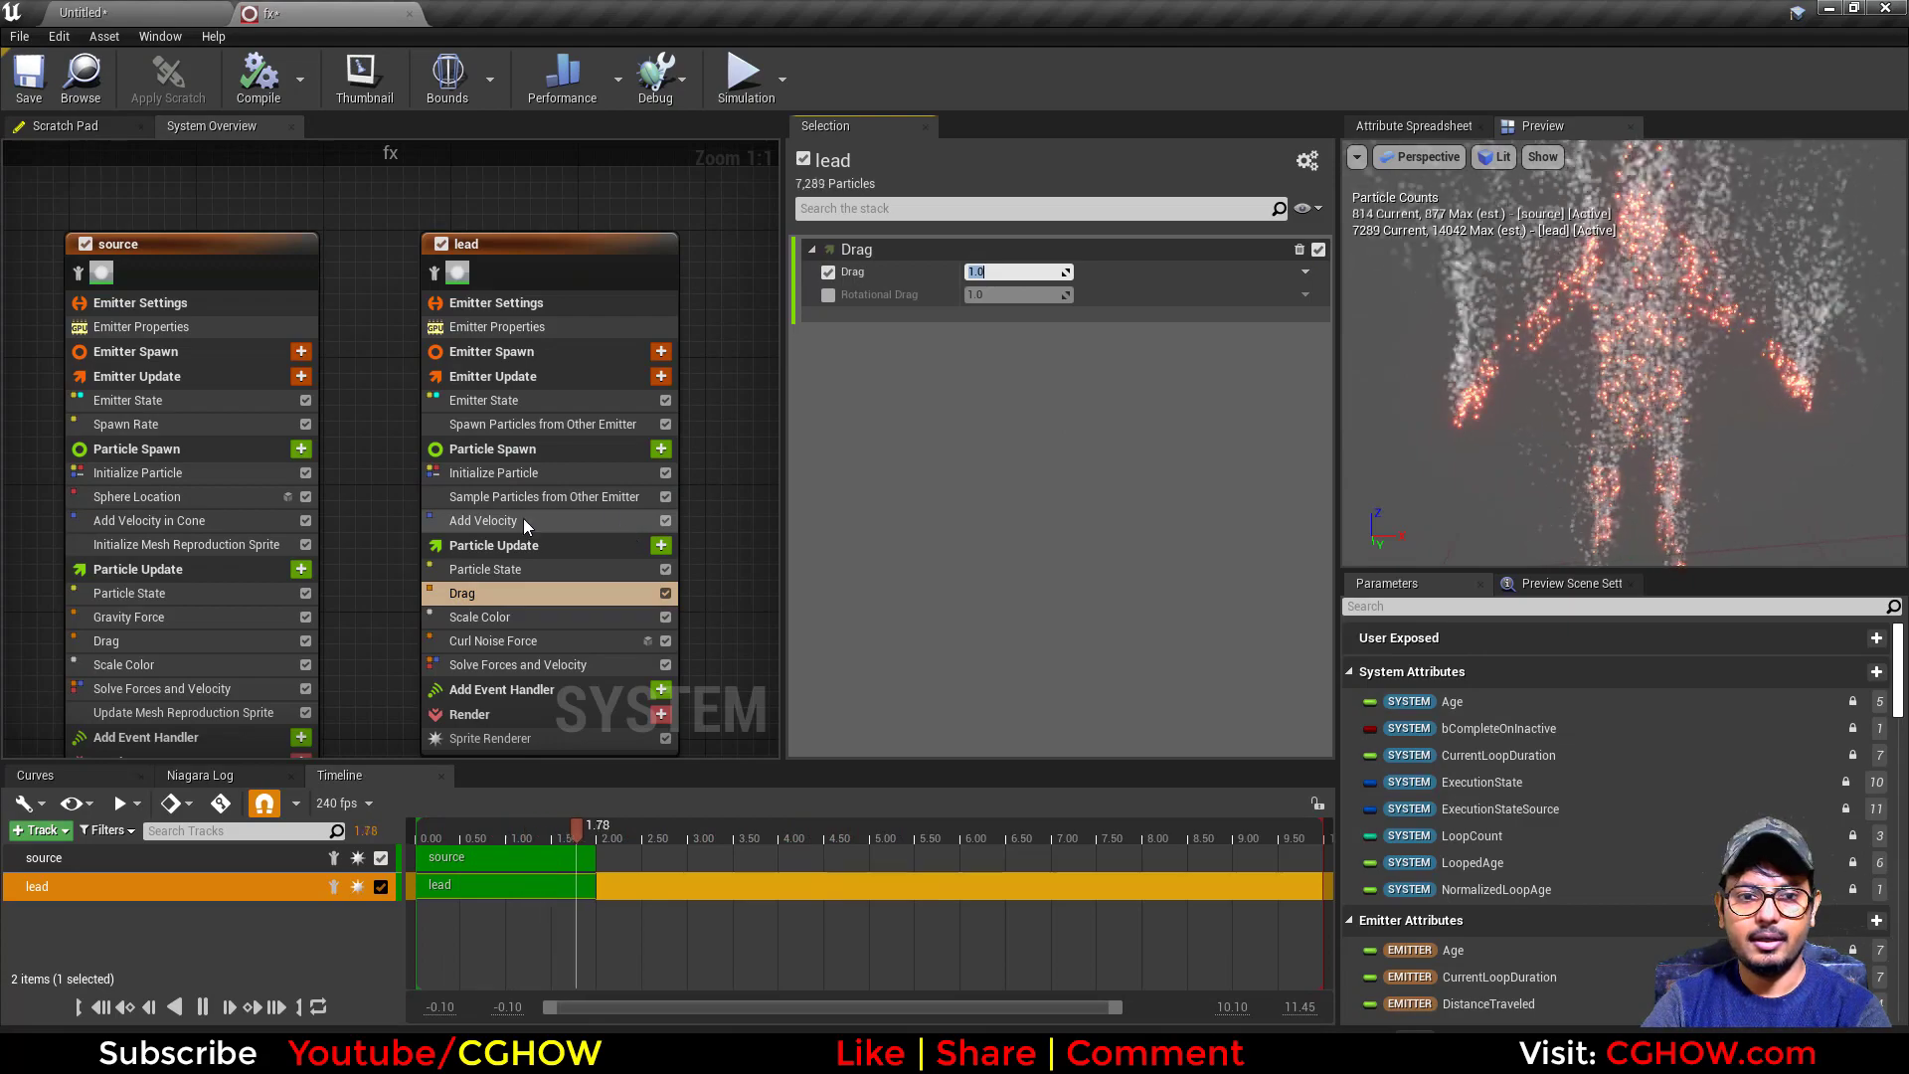
{"action": "left_click", "coordinate": [493, 642]}
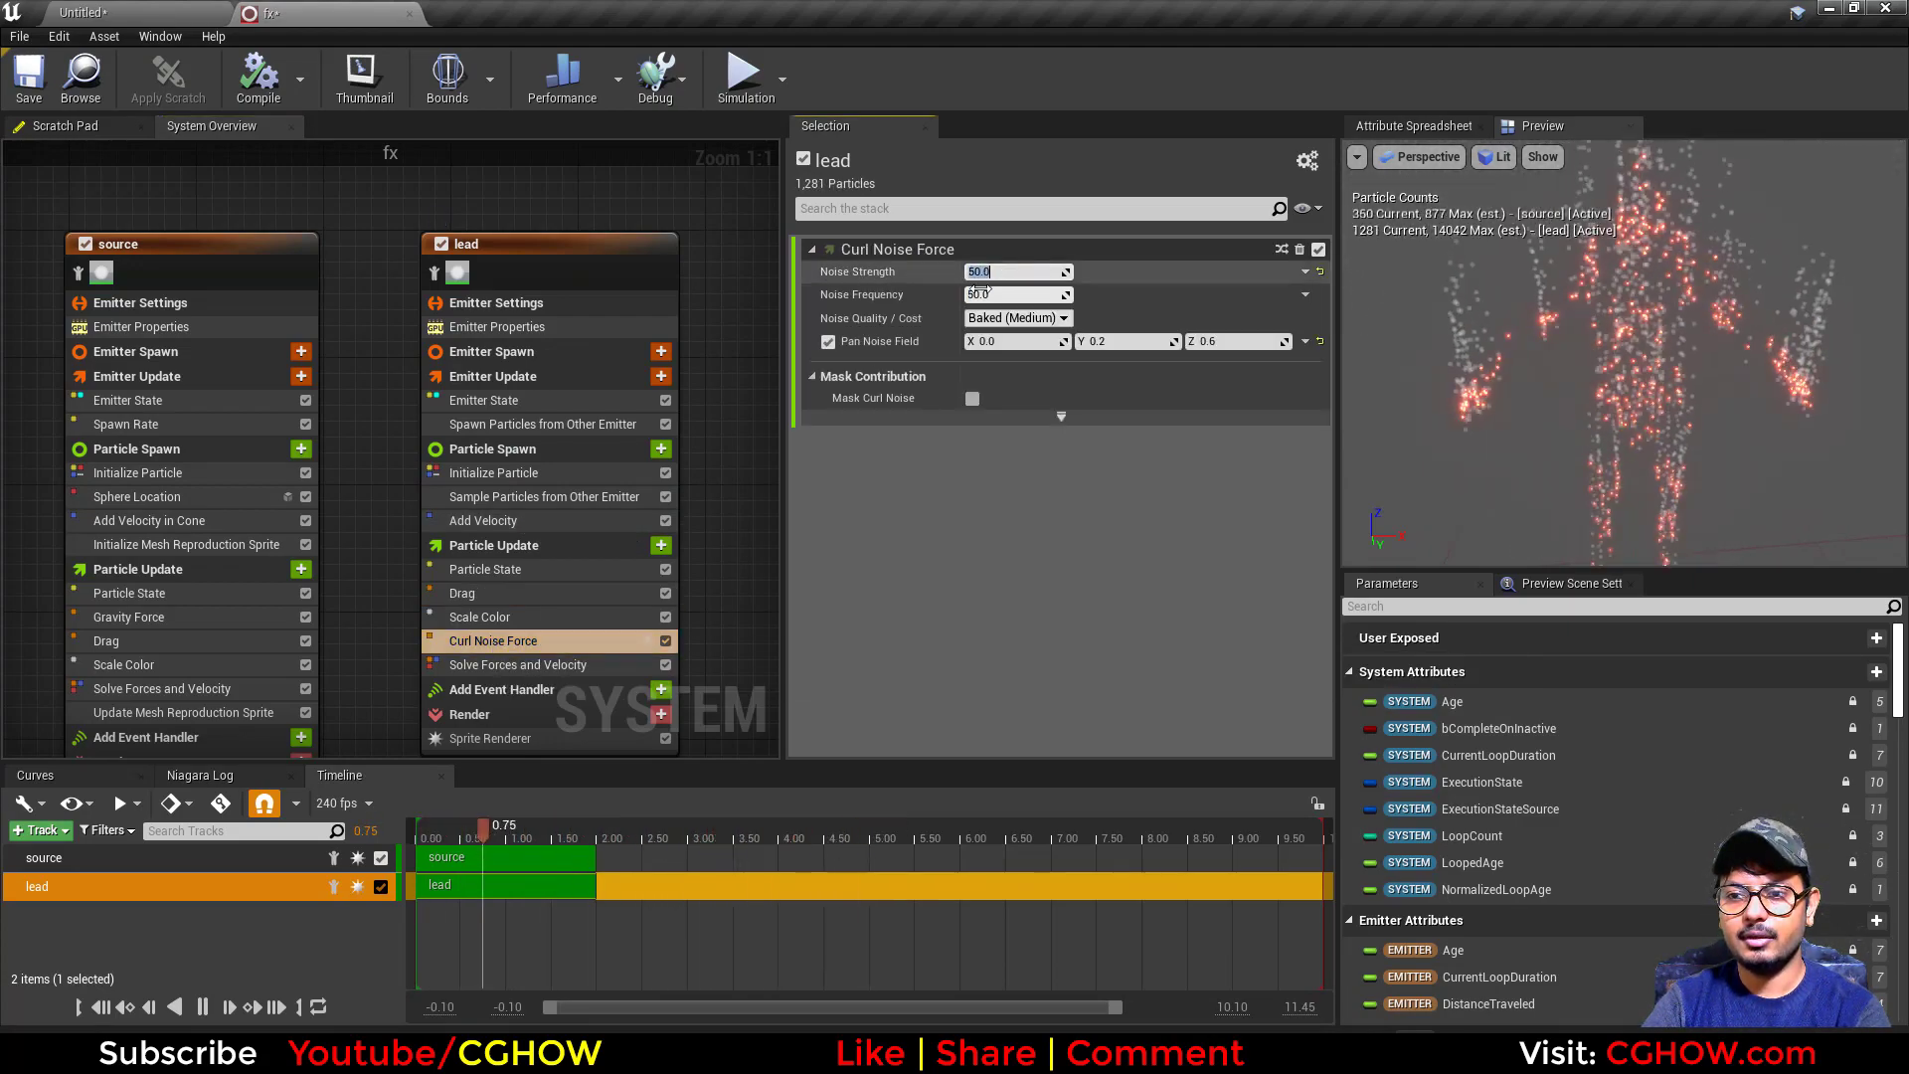
Set lead's Spawn Particles from Other Emitter module to a Spawn Rate of 100 and a Spawn Rate Per Particle Cap of 10000.
{"action": "left_click", "coordinate": [542, 425]}
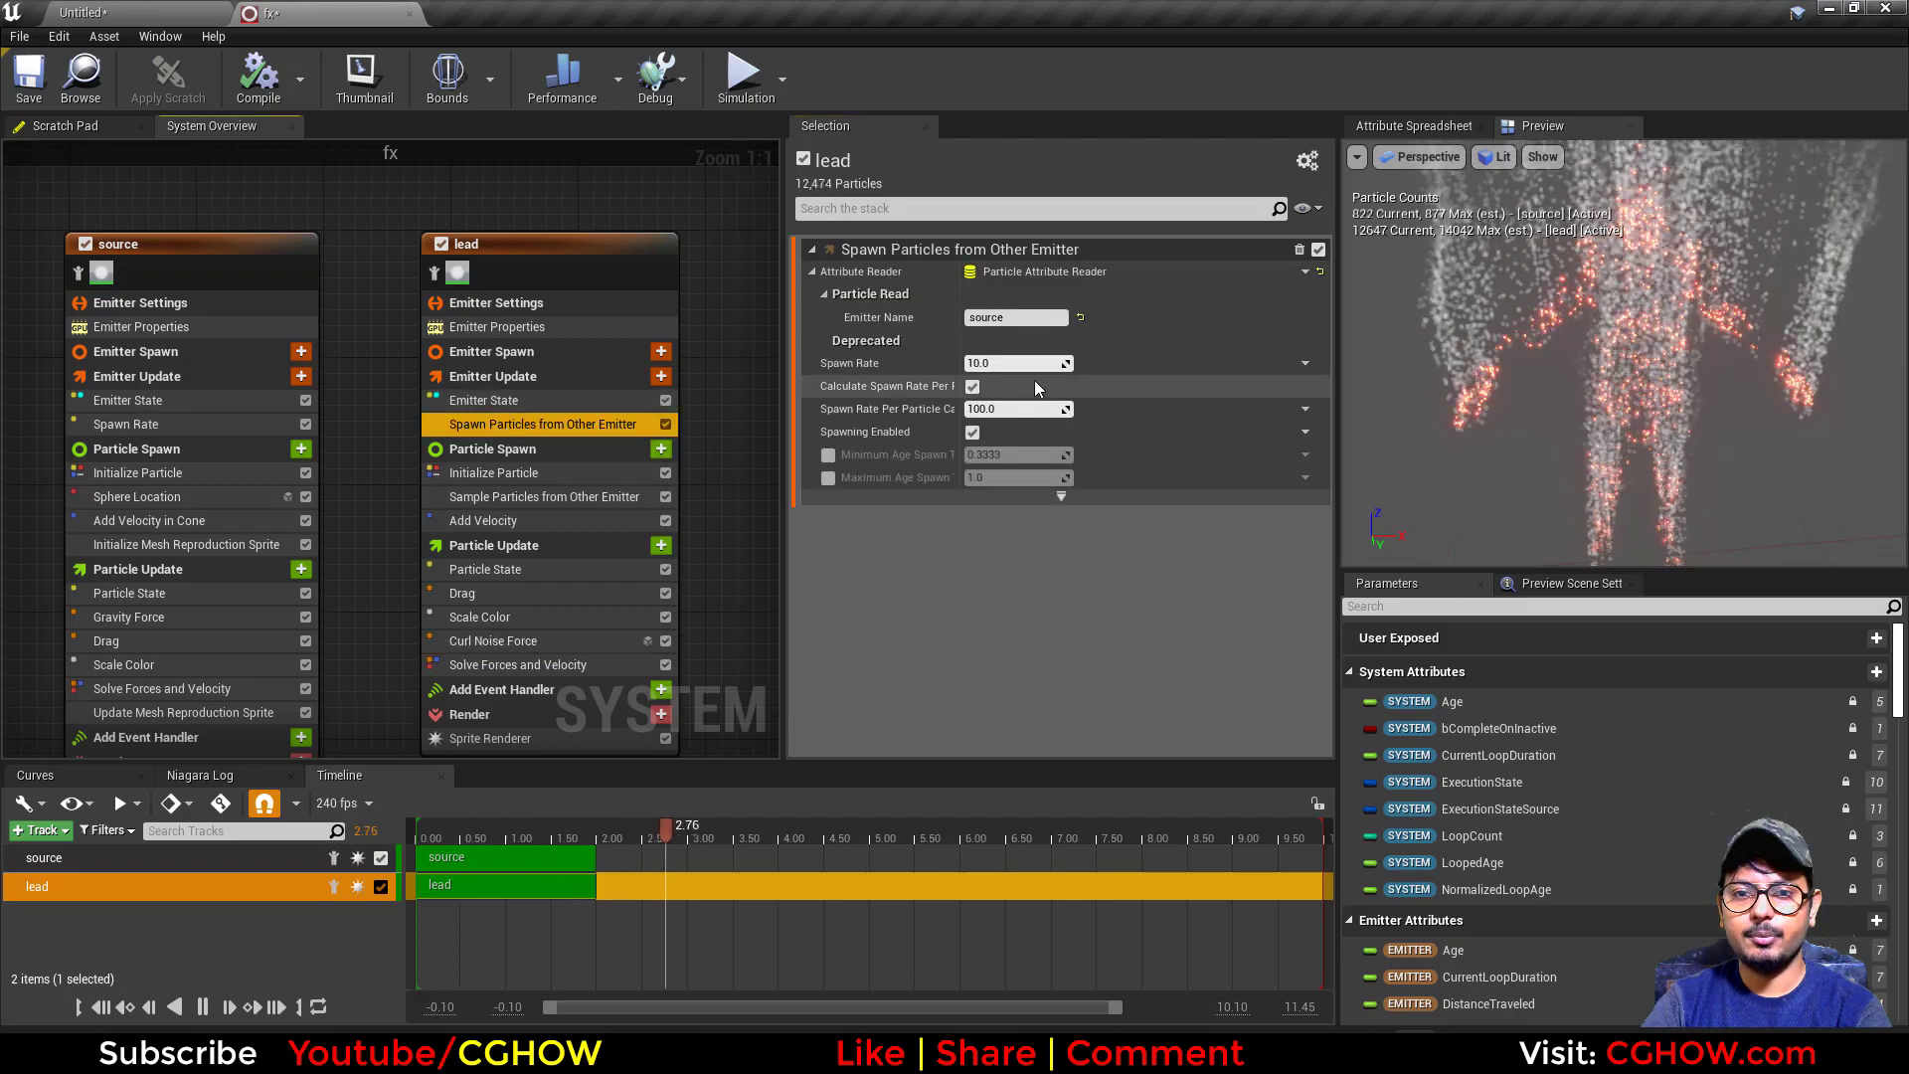
{"action": "type", "text": "0"}
{"action": "key", "text": "Return"}
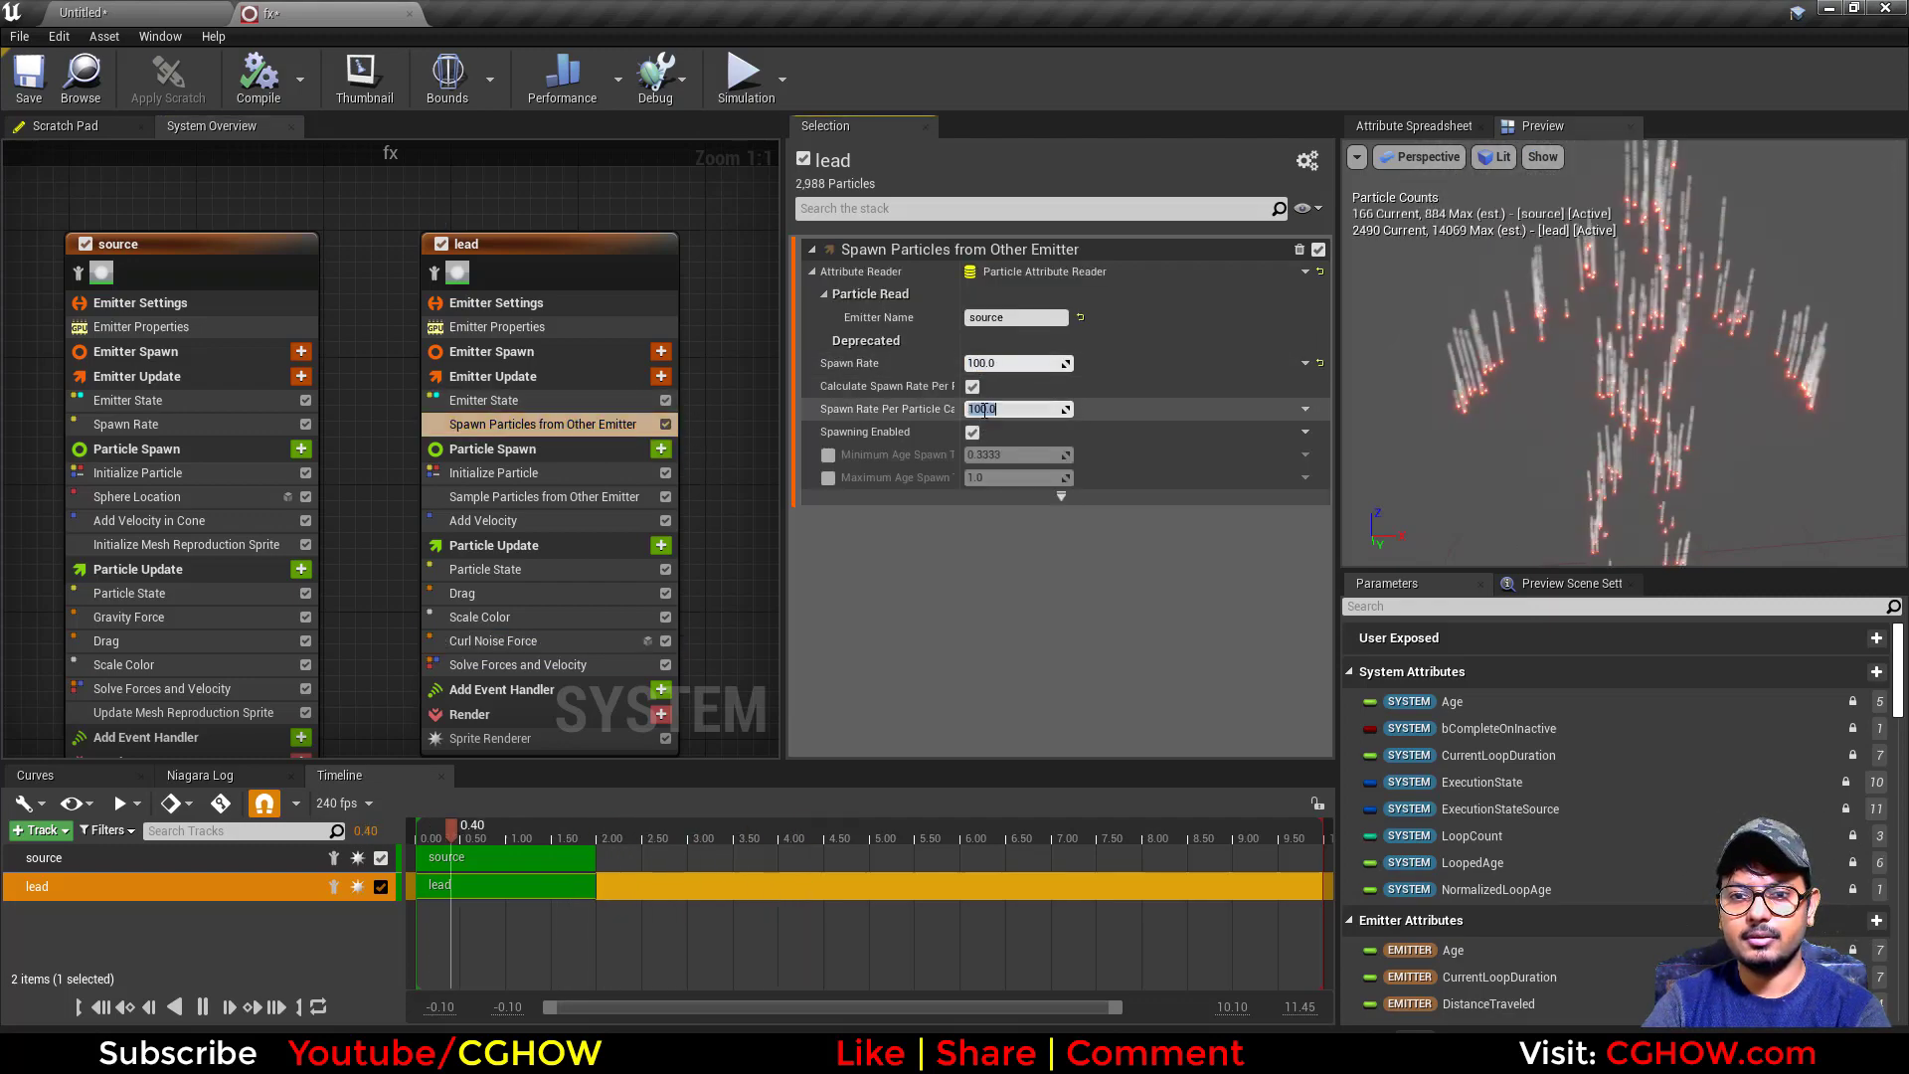
{"action": "type", "text": "00"}
{"action": "key", "text": "Return"}
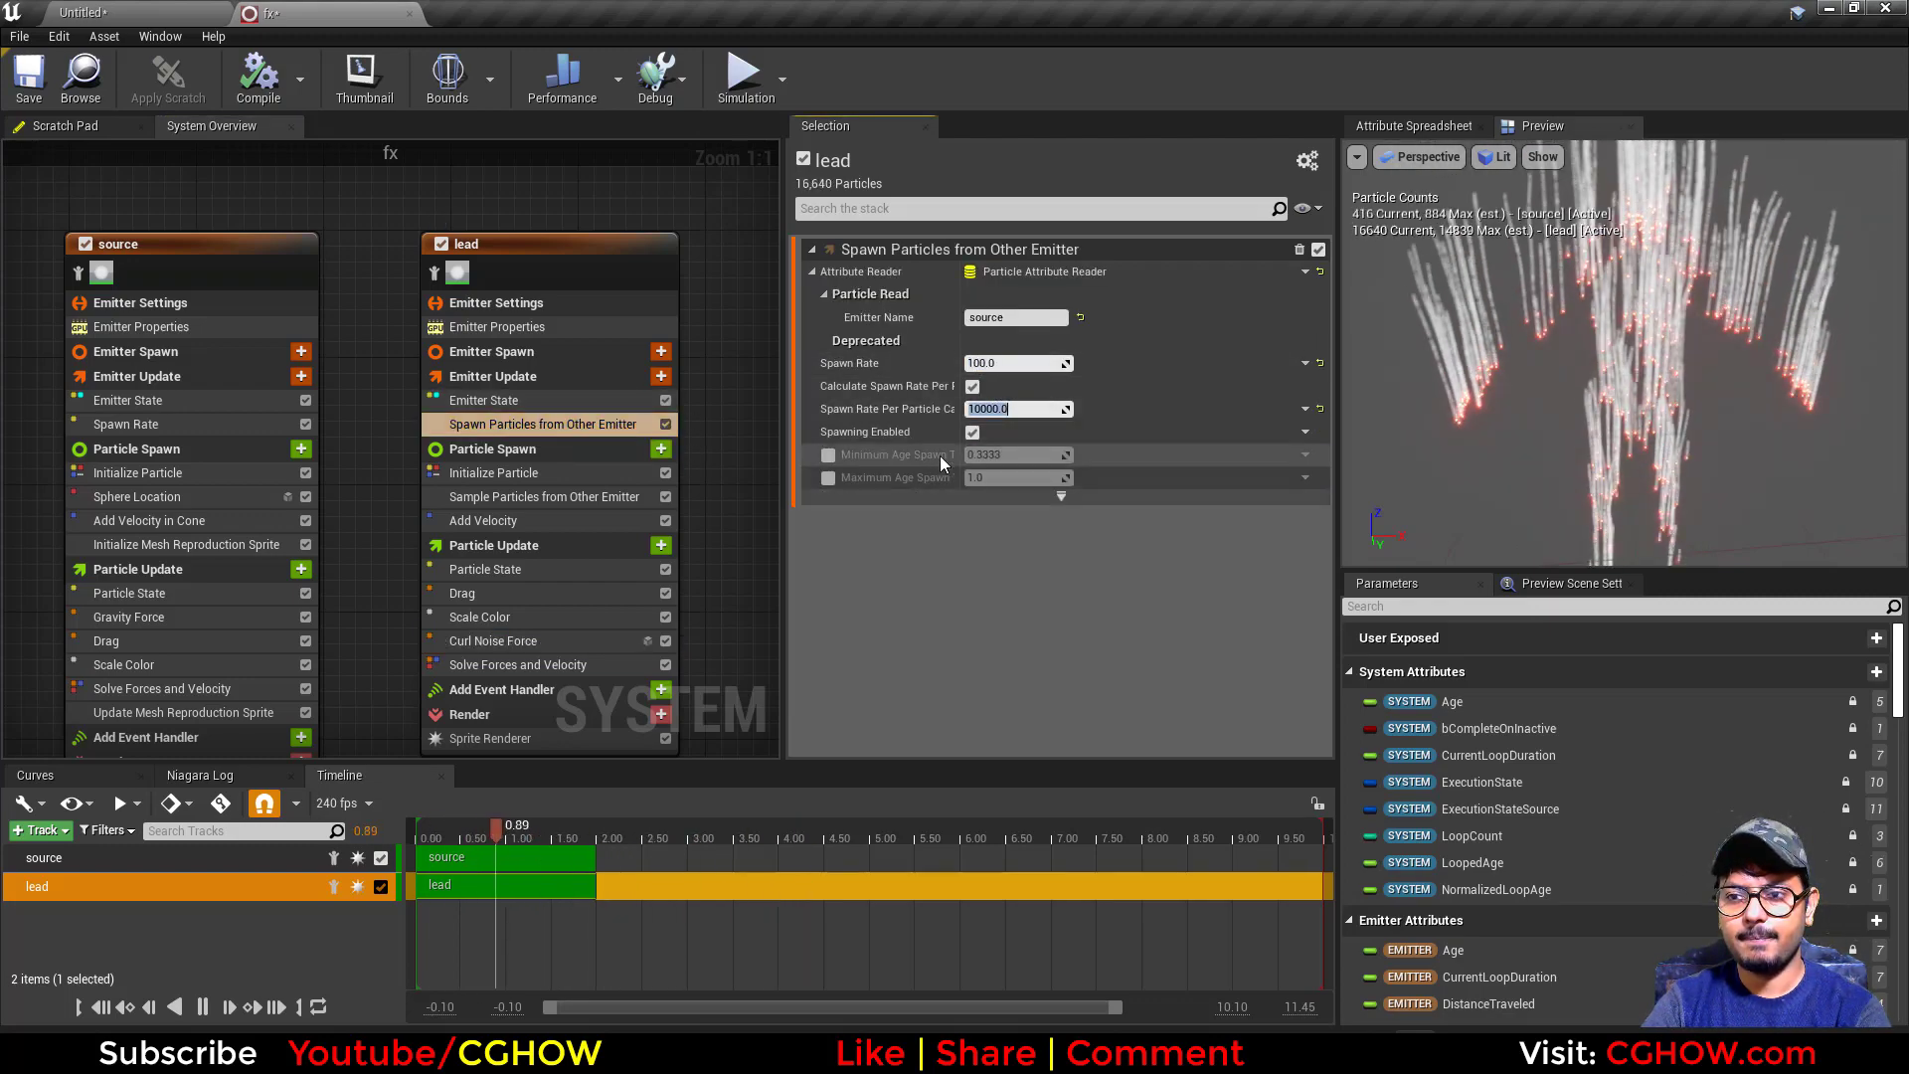
Set the Scale Curve of lead's Scale Color alpha to 0.2 and the Add Velocity Z value to 50.
{"action": "left_click", "coordinate": [552, 475]}
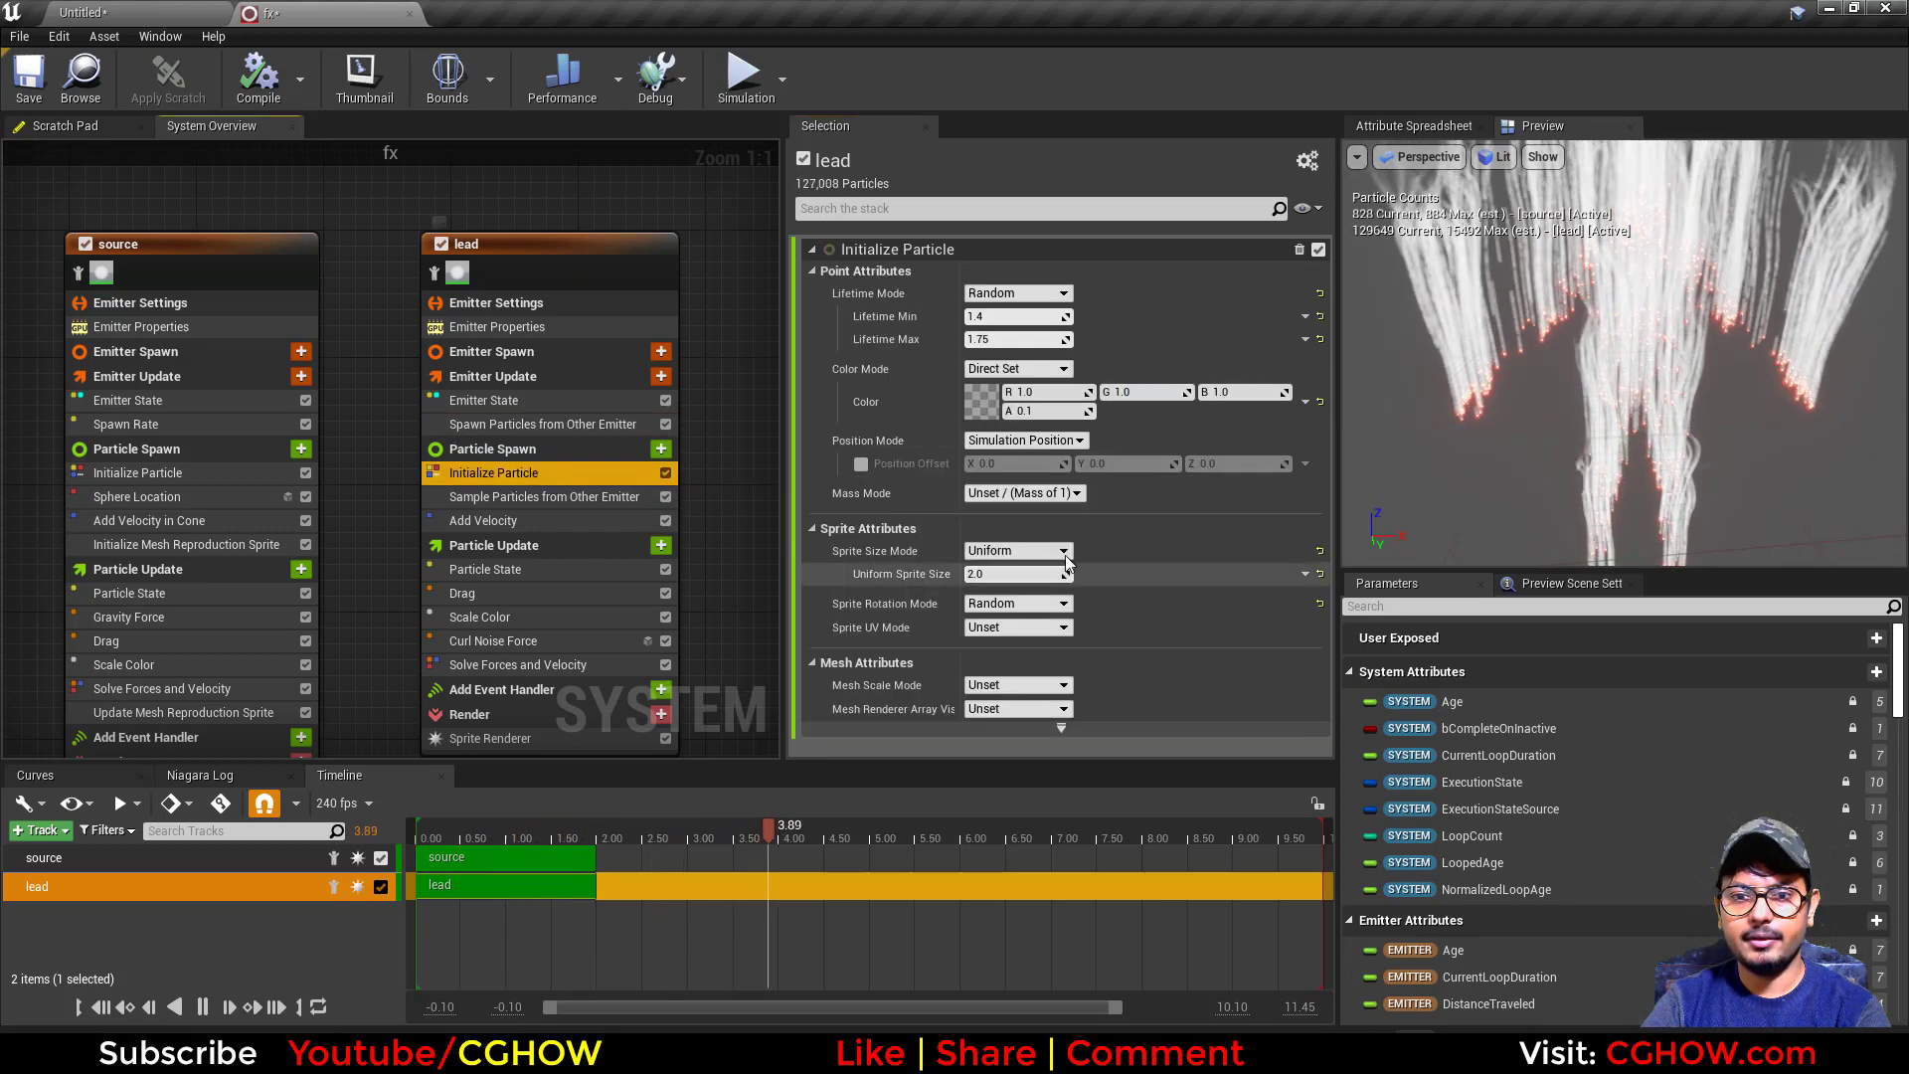
{"action": "left_click", "coordinate": [511, 620]}
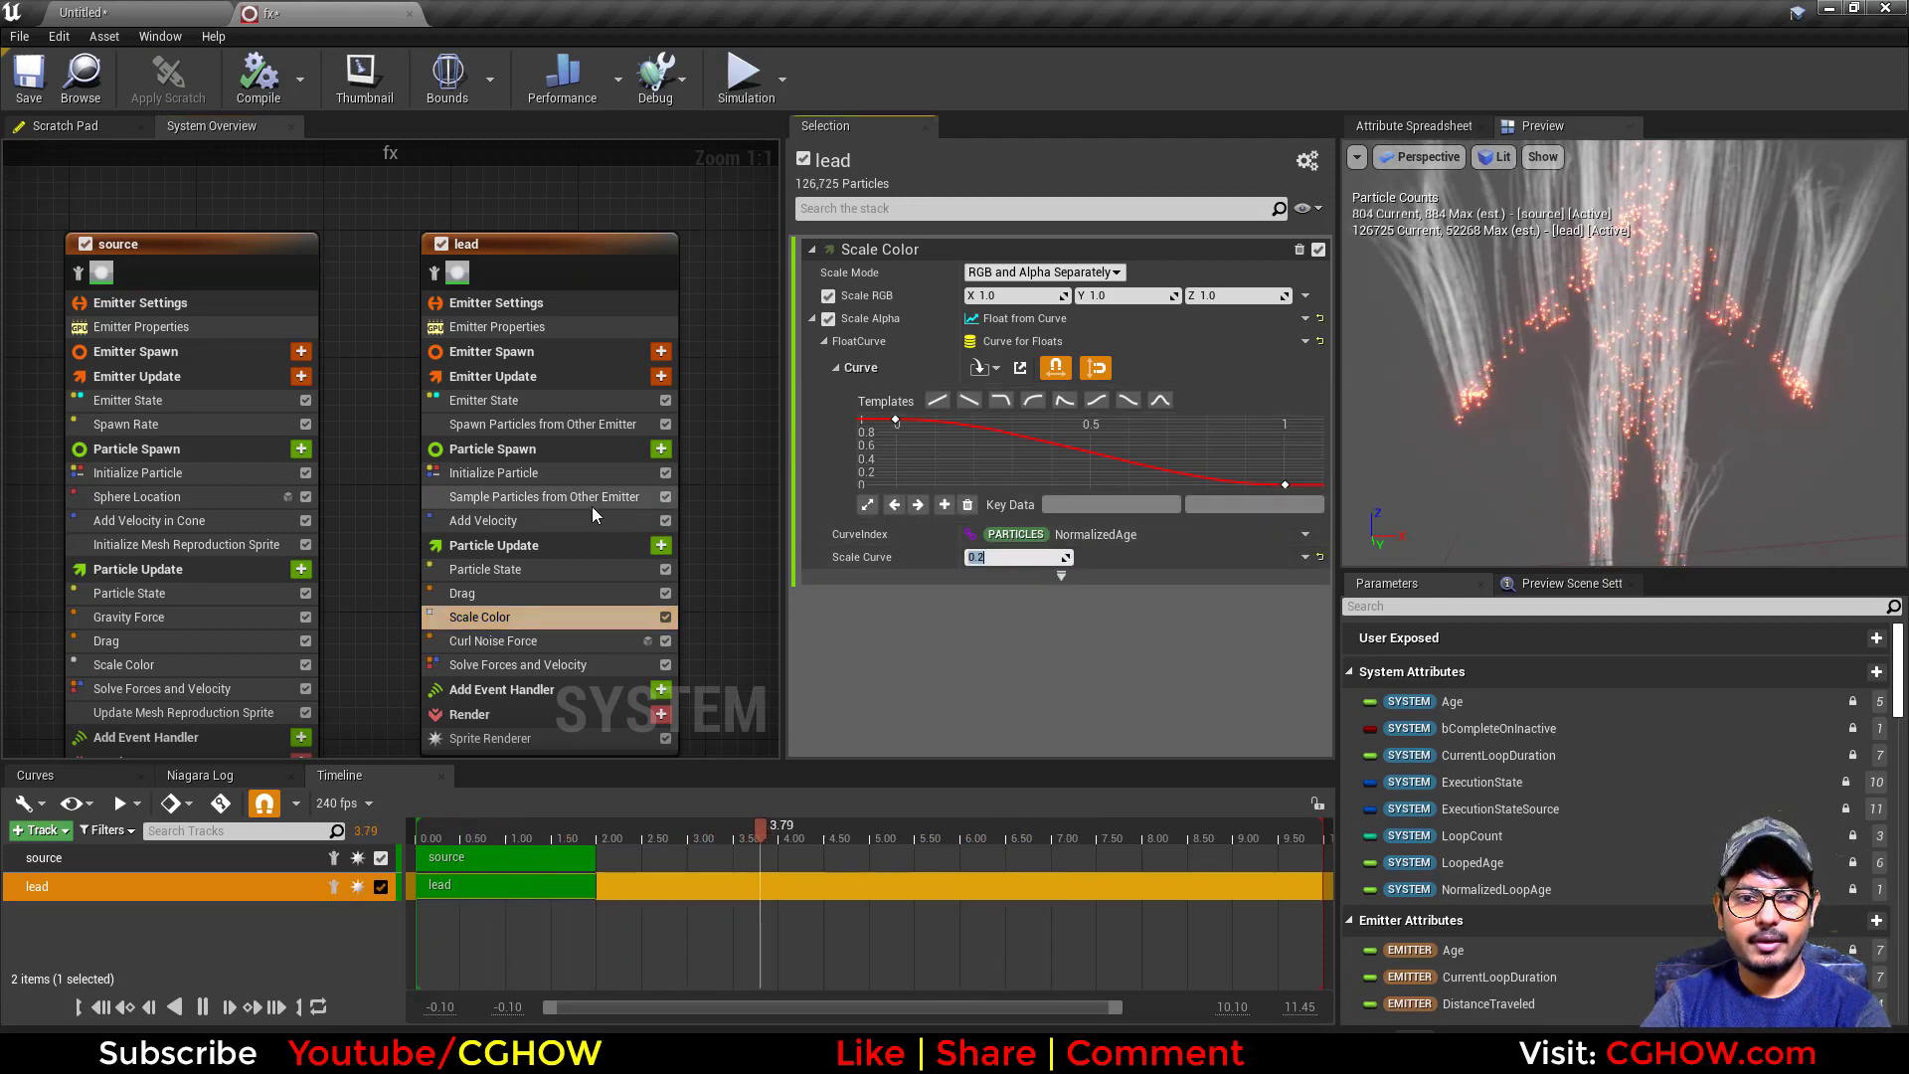
{"action": "left_click", "coordinate": [483, 520]}
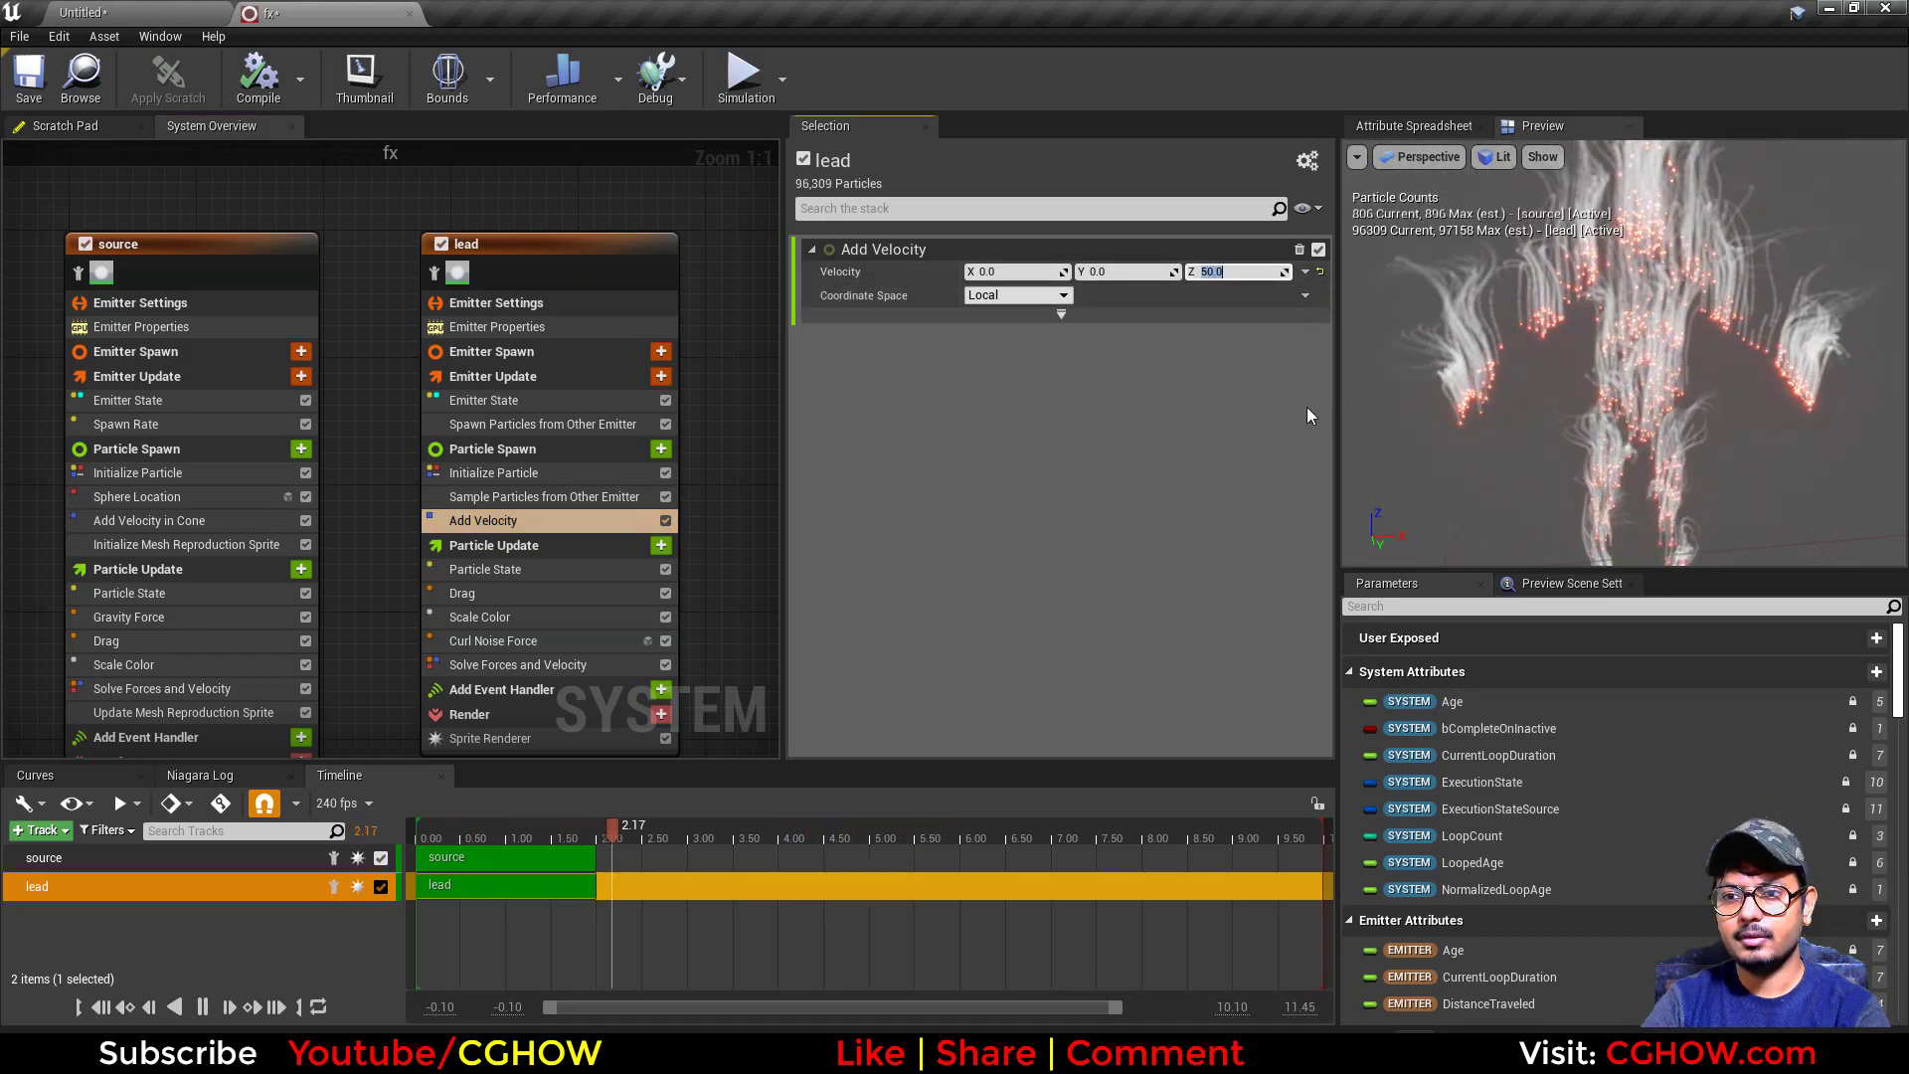
Return to the level editor, show the assets referencing SK_Mannequin in the Reference Viewer, and open the carry level from there.
{"action": "left_click", "coordinate": [185, 12]}
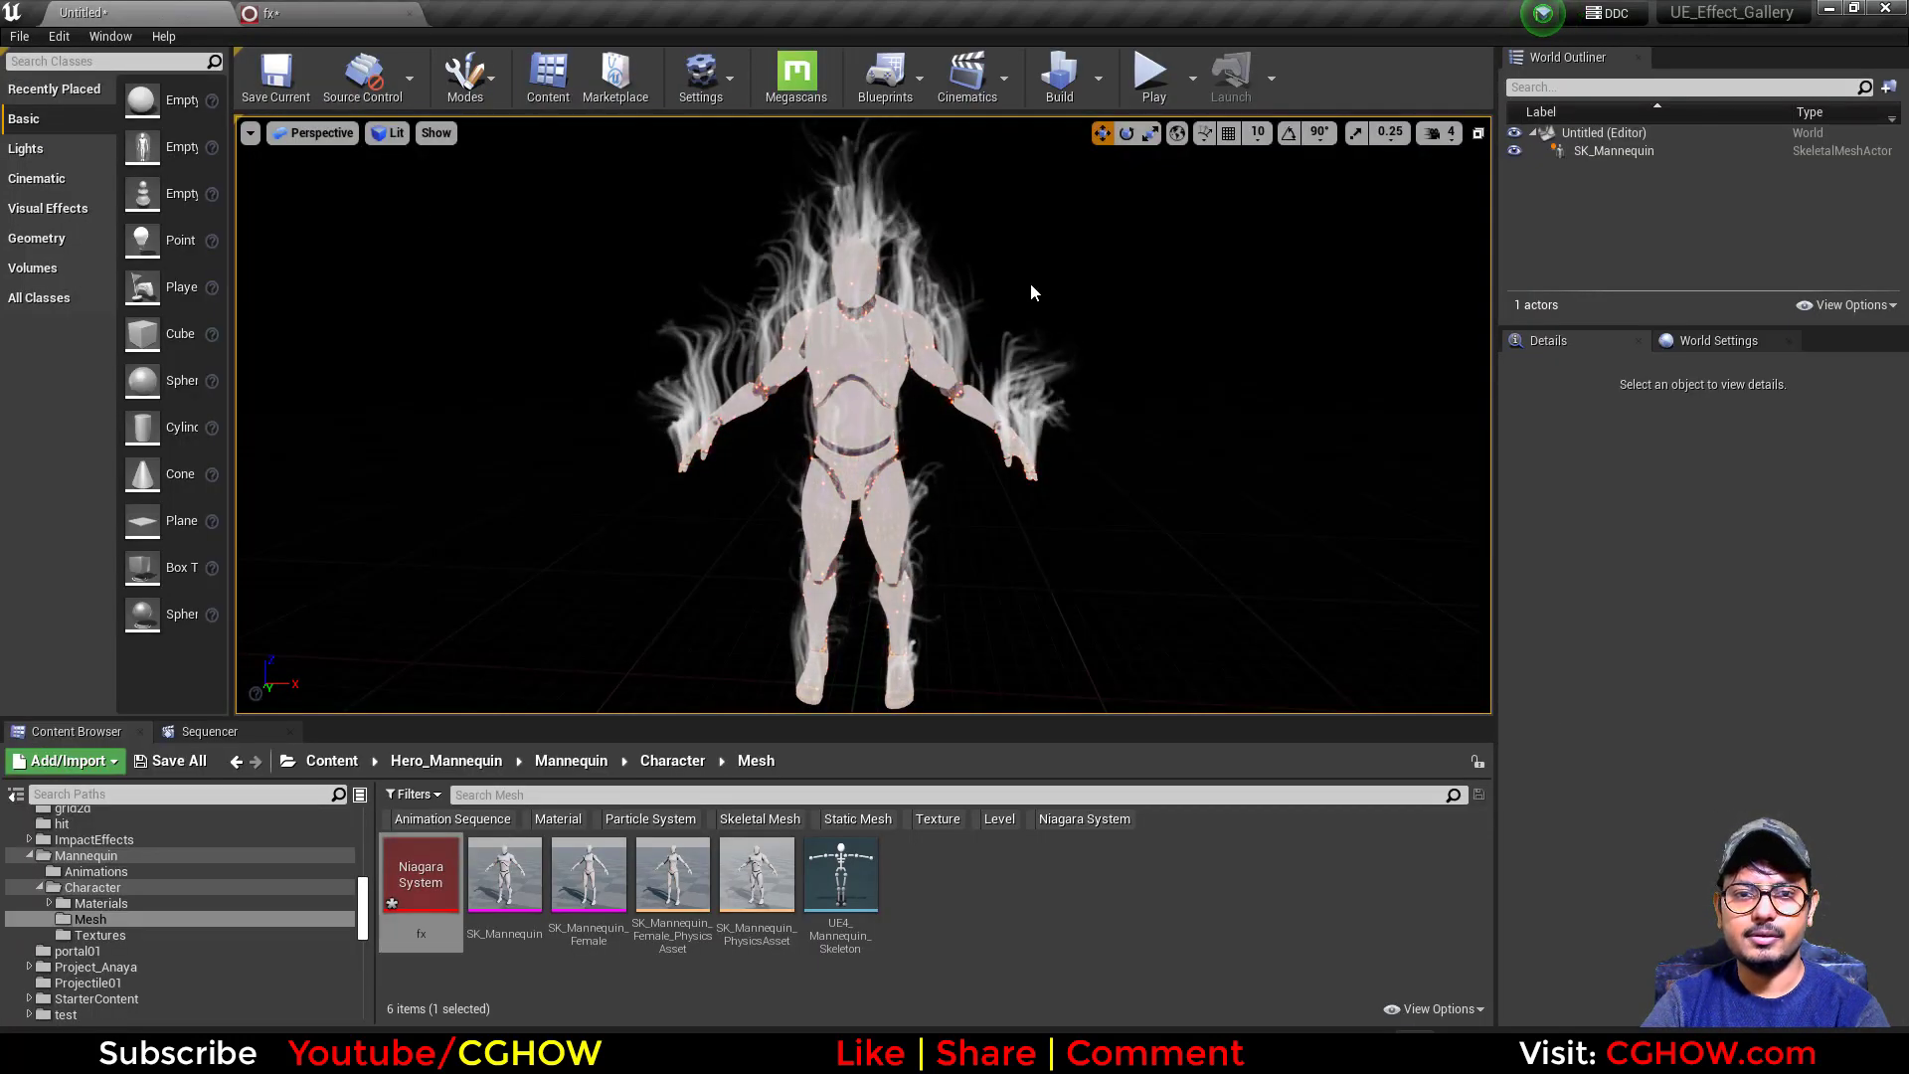
{"action": "left_click_drag", "start_coordinate": [1098, 368], "coordinate": [1762, 384], "text": "alt"}
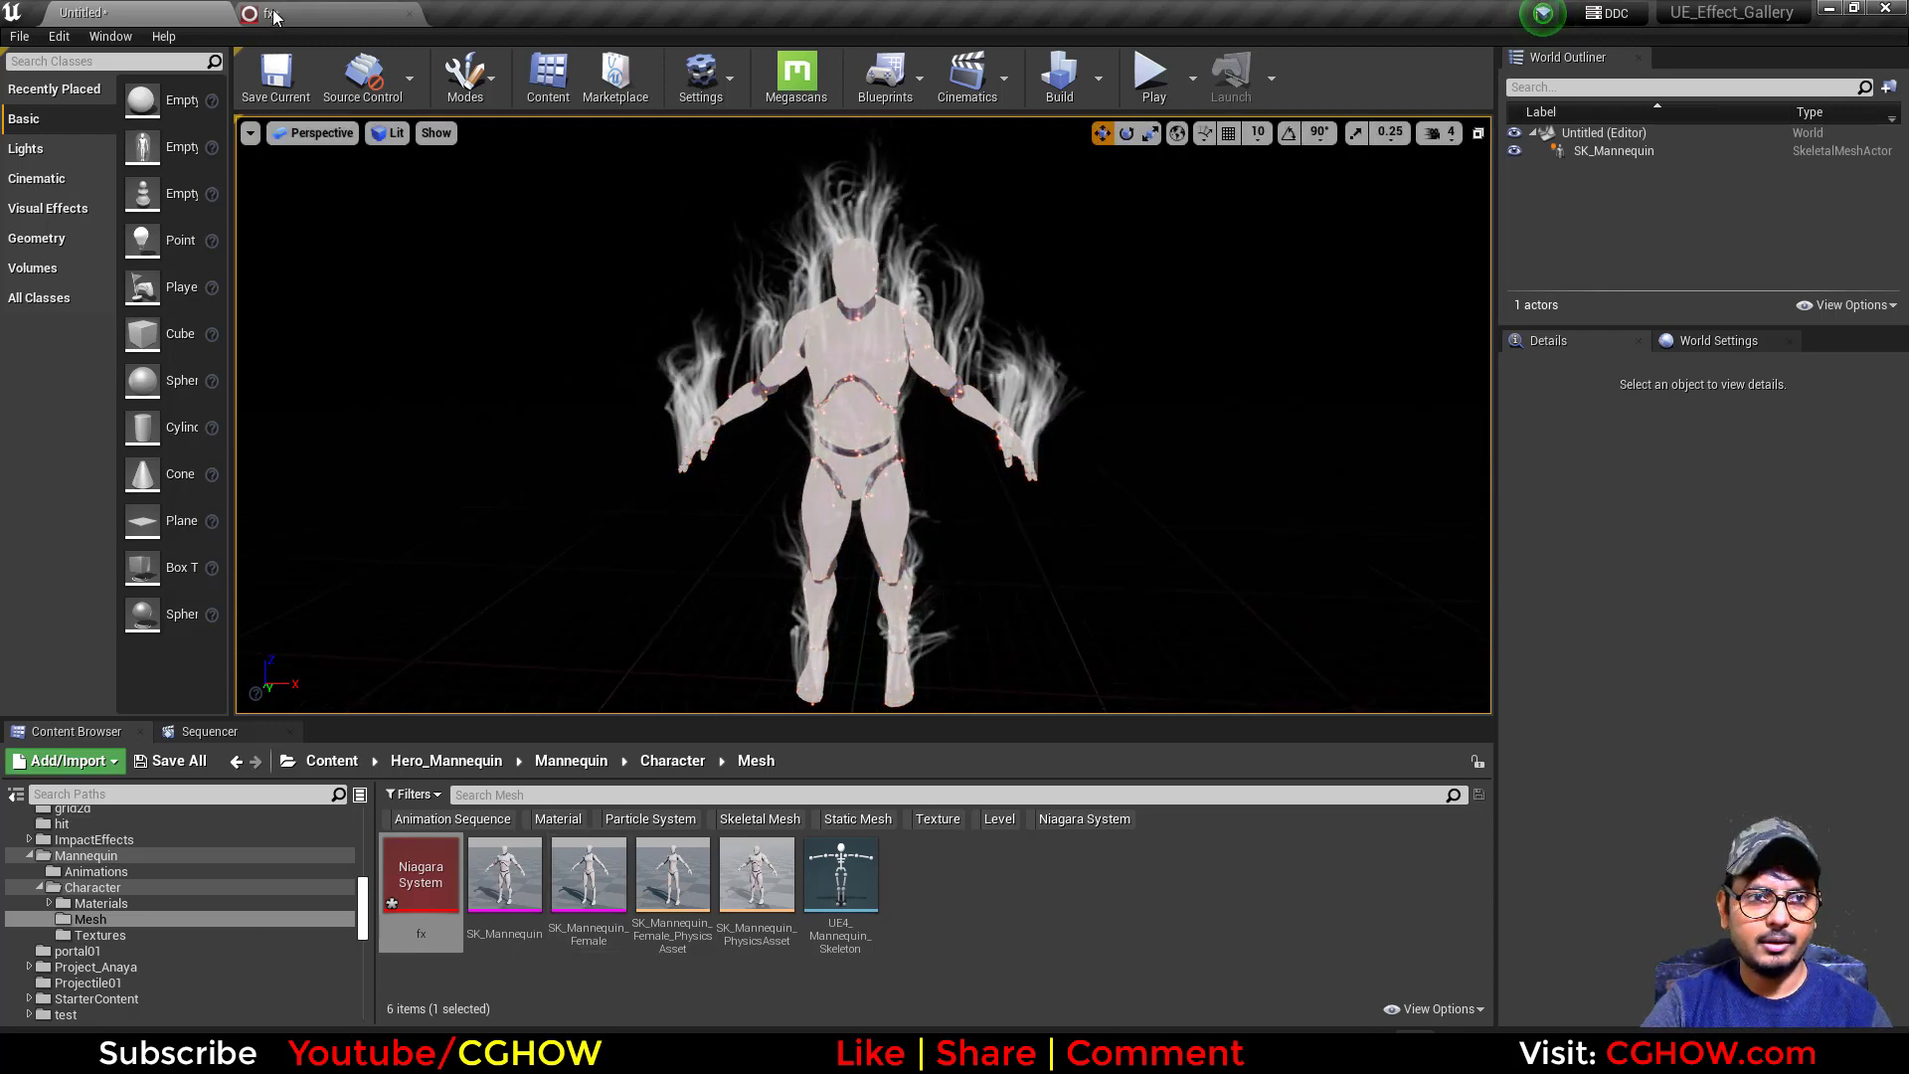
{"action": "left_click", "coordinate": [503, 892]}
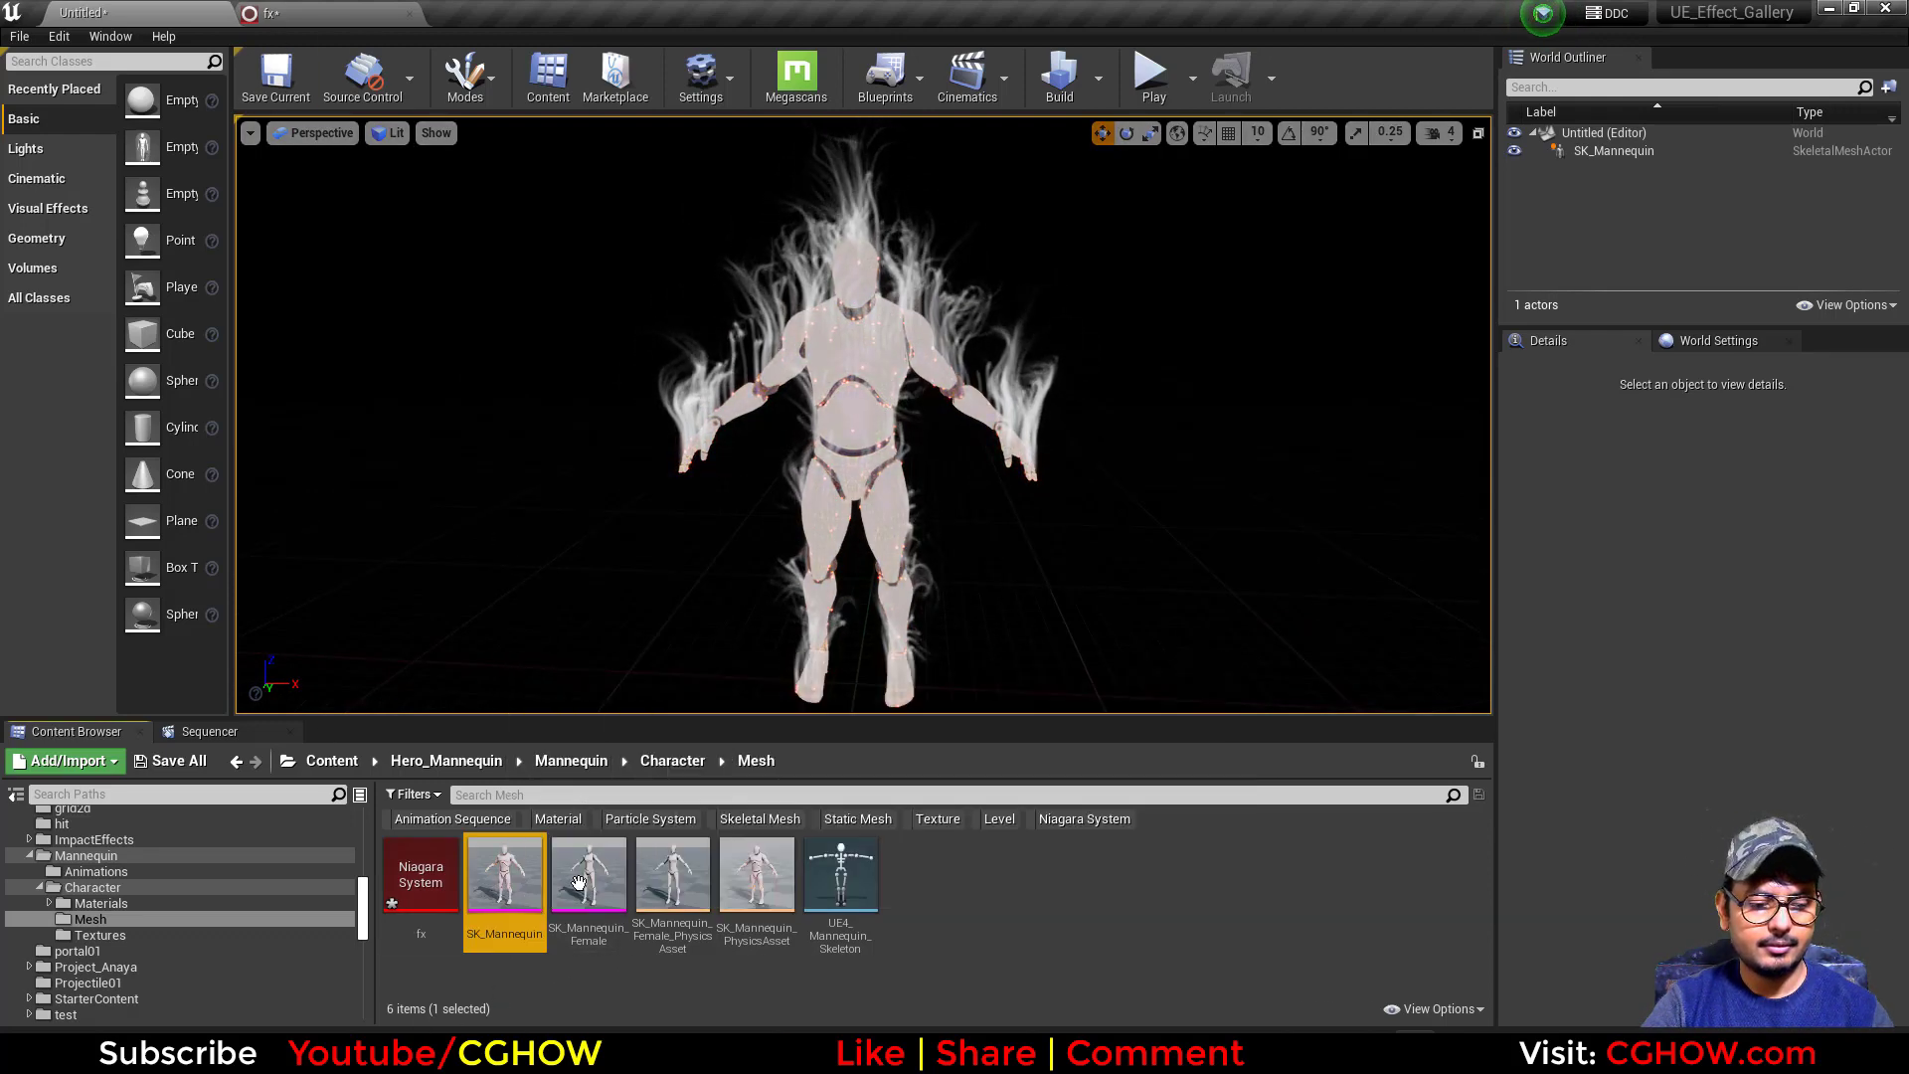
{"action": "key", "text": "alt+shift+r"}
{"action": "right_click_drag", "start_coordinate": [1253, 817], "coordinate": [1573, 809]}
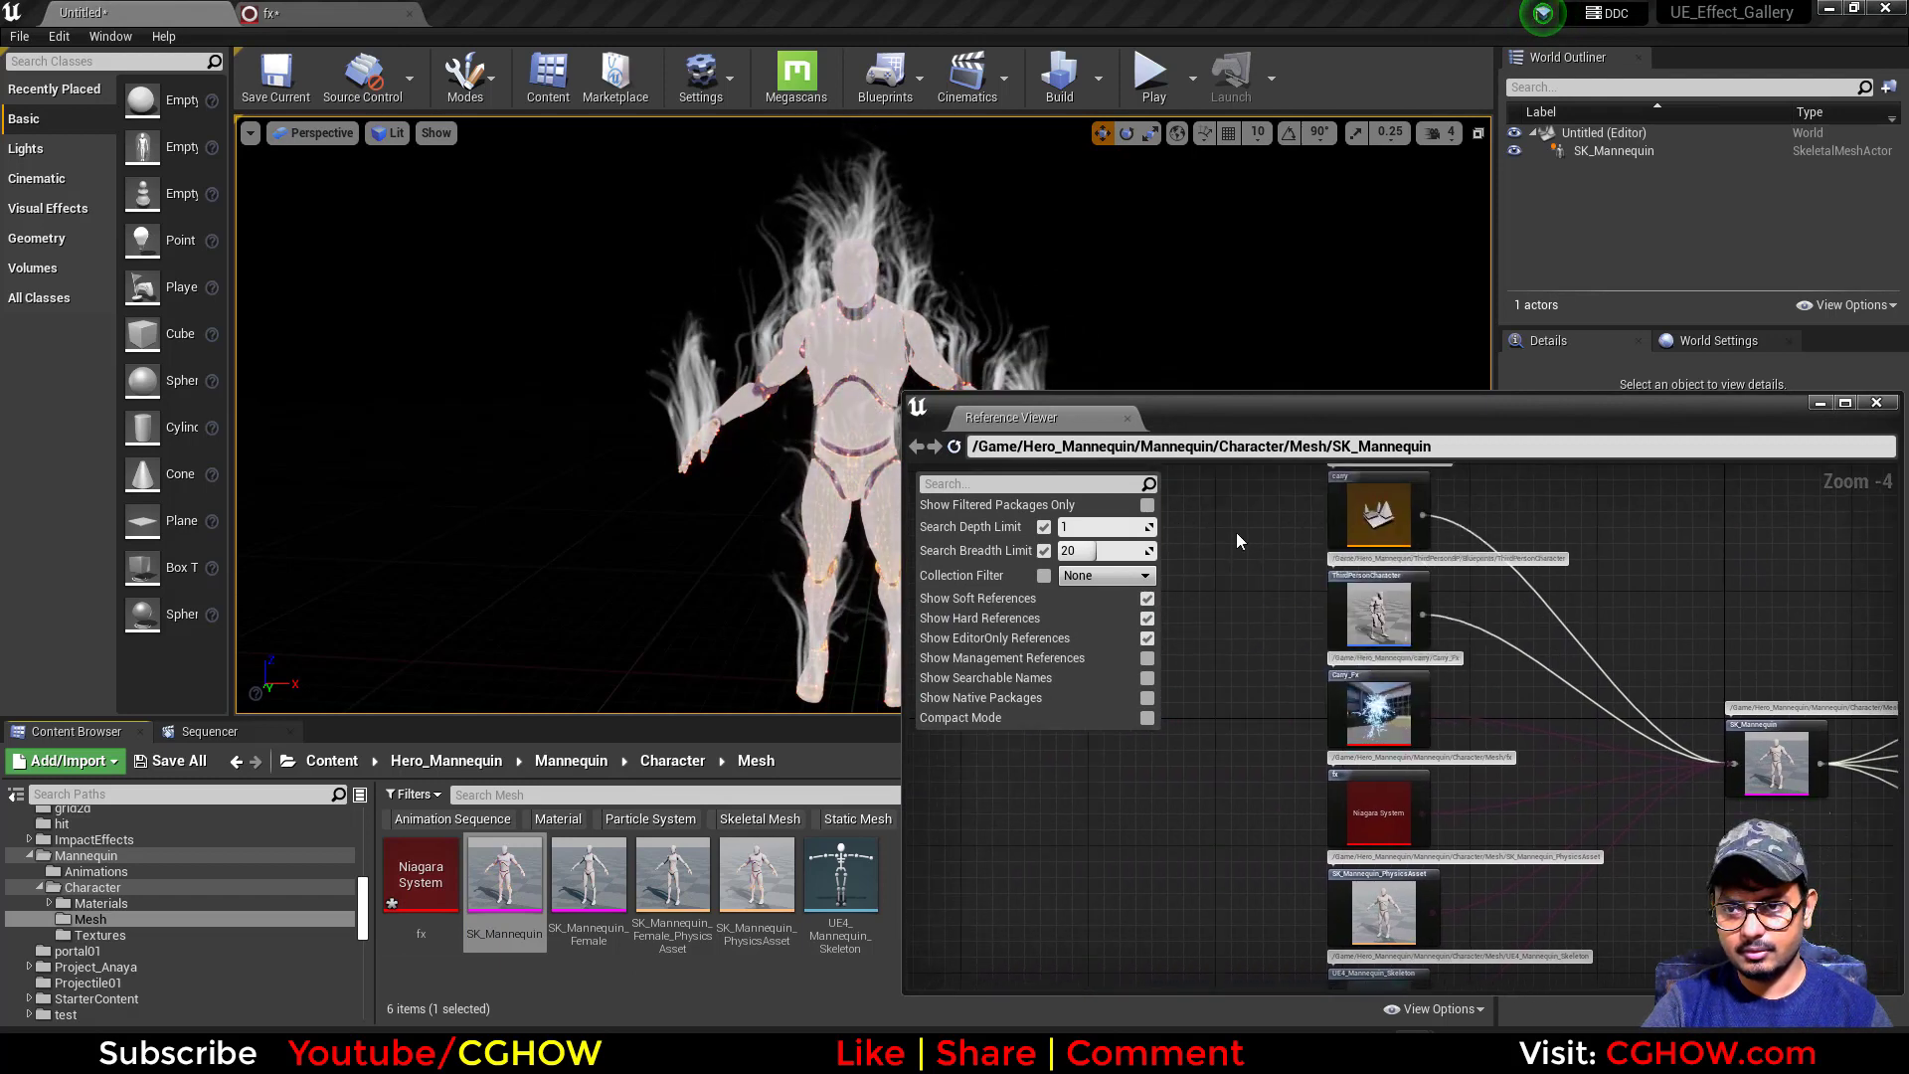
{"action": "right_click_drag", "start_coordinate": [1317, 524], "coordinate": [1294, 657]}
{"action": "right_click", "coordinate": [1325, 654]}
{"action": "left_click", "coordinate": [1357, 725]}
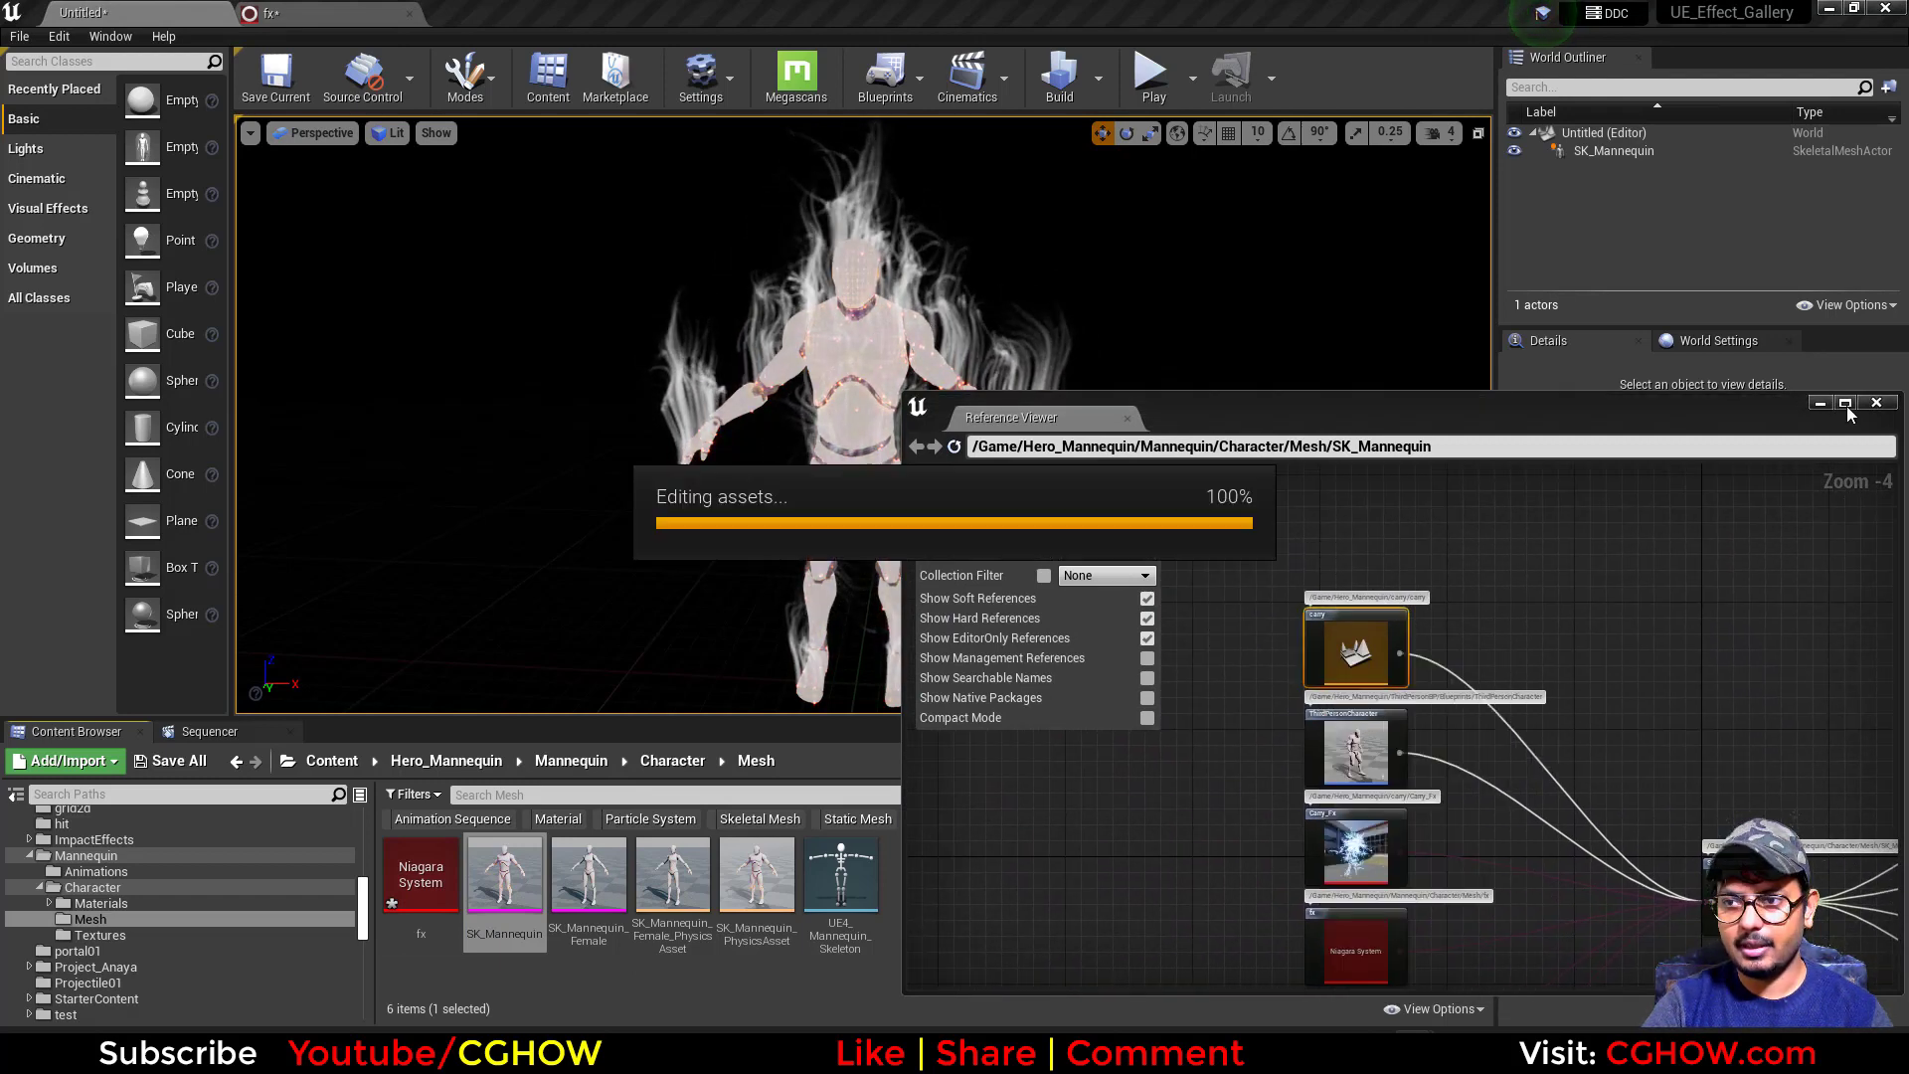
Inspect the finished poster scene in the carry level and select the ThirdPersonIdle mannequin to examine its glowing body.
{"action": "scroll", "coordinate": [904, 420], "scroll_direction": "up", "scroll_amount": 4}
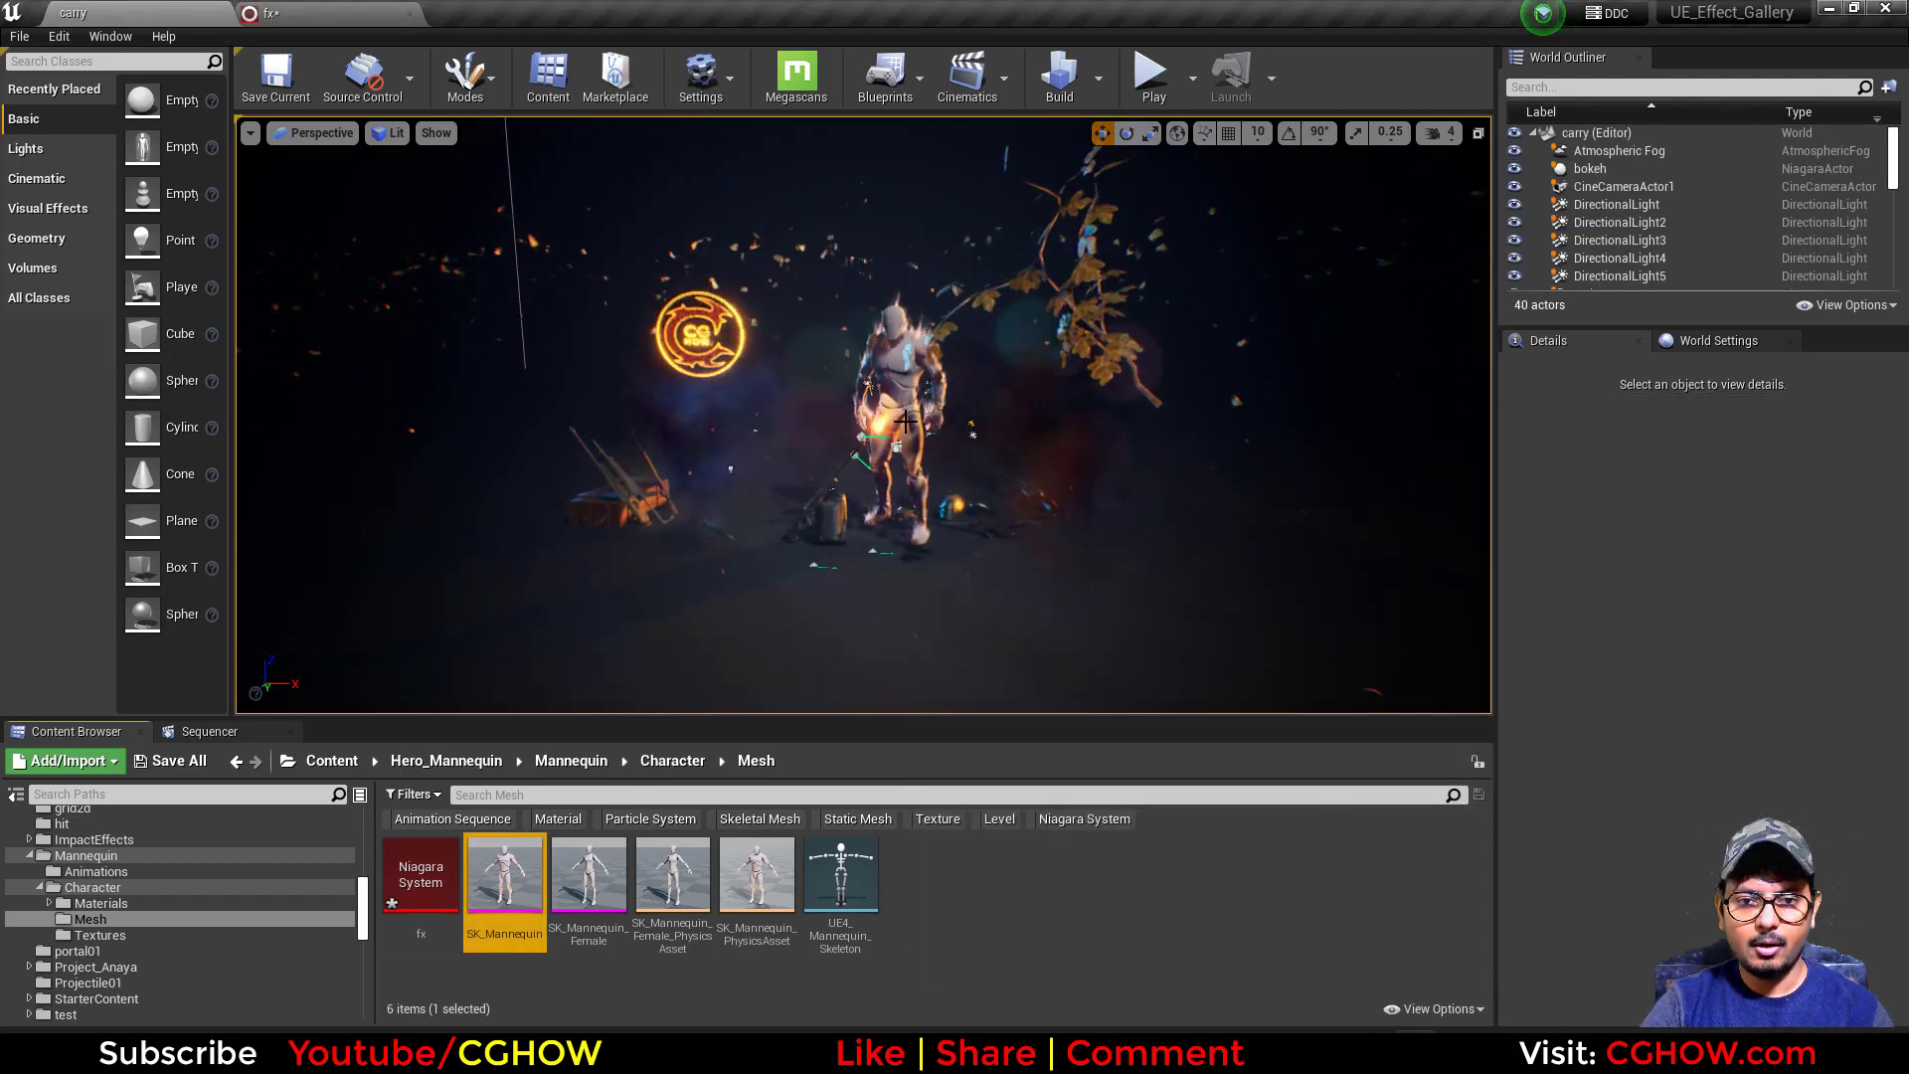
{"action": "scroll", "coordinate": [905, 421], "scroll_direction": "up", "scroll_amount": 3}
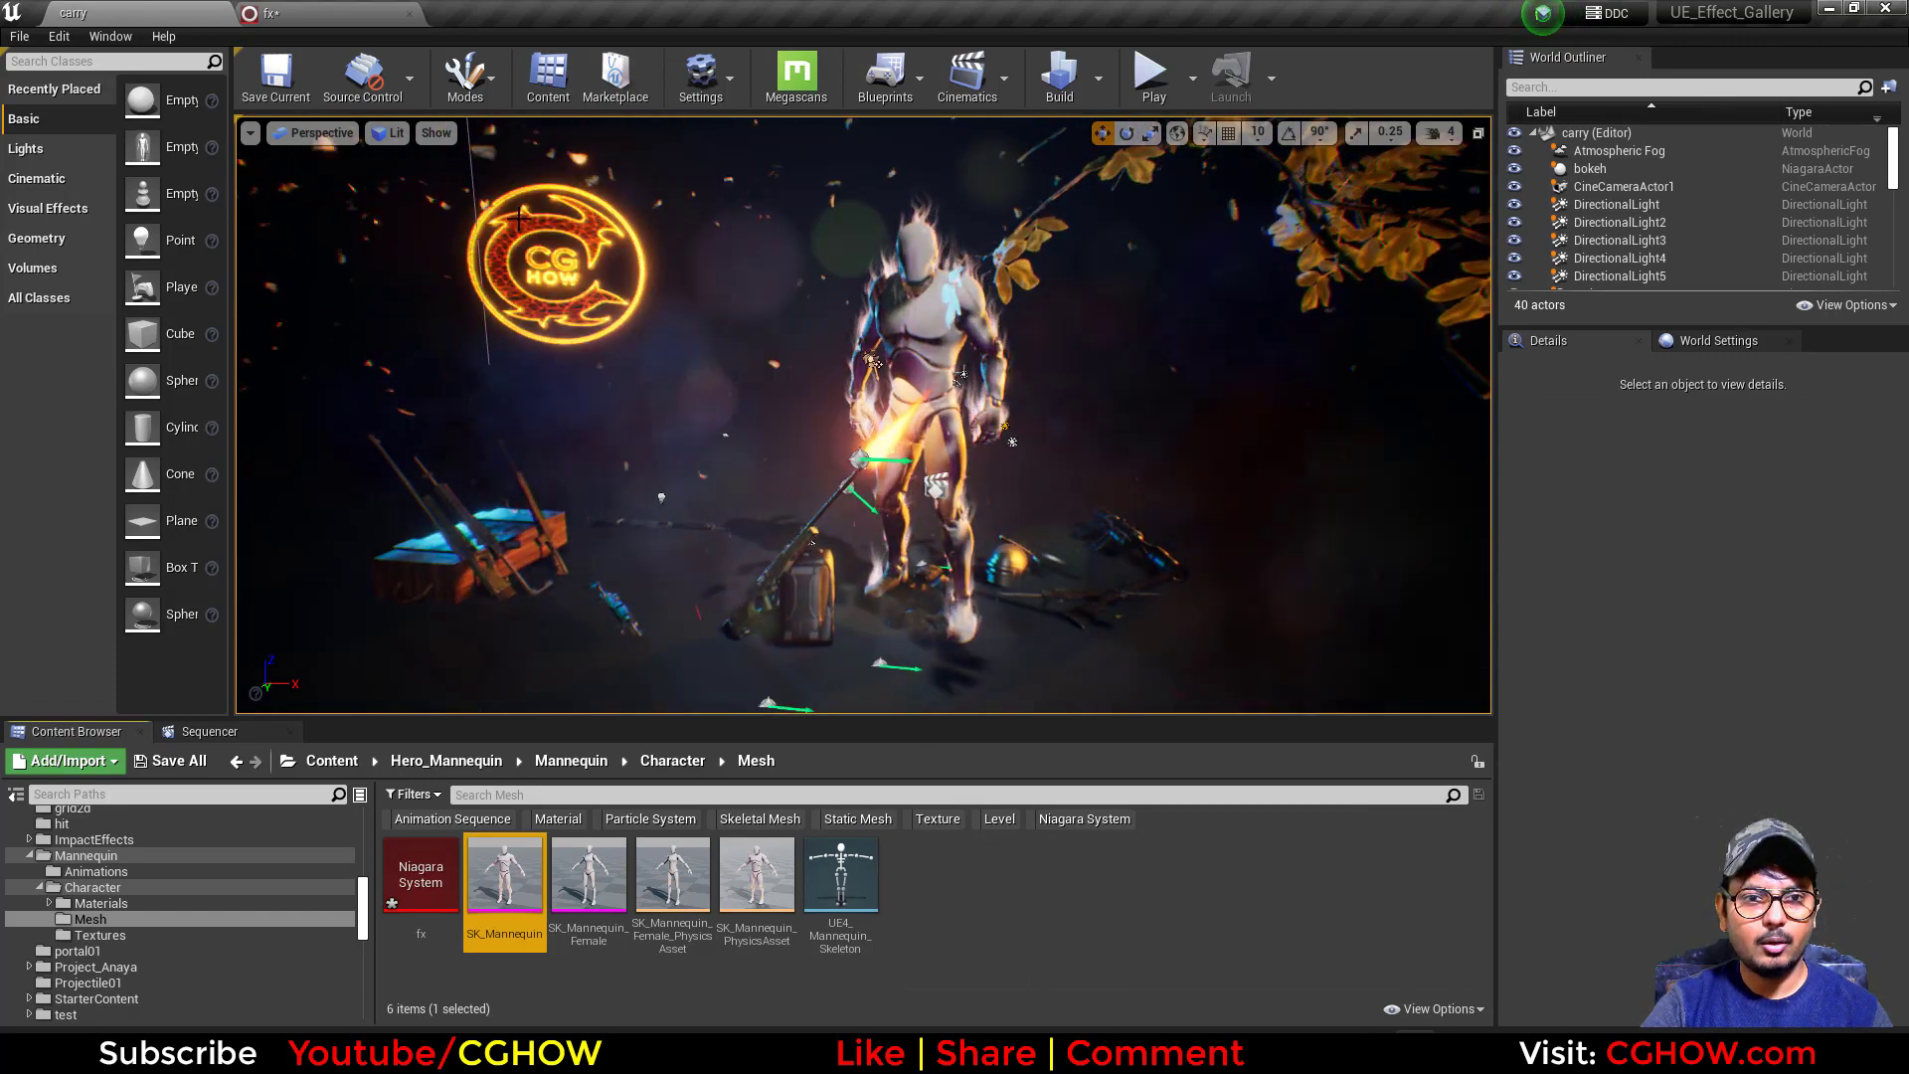
{"action": "left_click", "coordinate": [680, 527]}
{"action": "scroll", "coordinate": [680, 527], "scroll_direction": "down", "scroll_amount": 4}
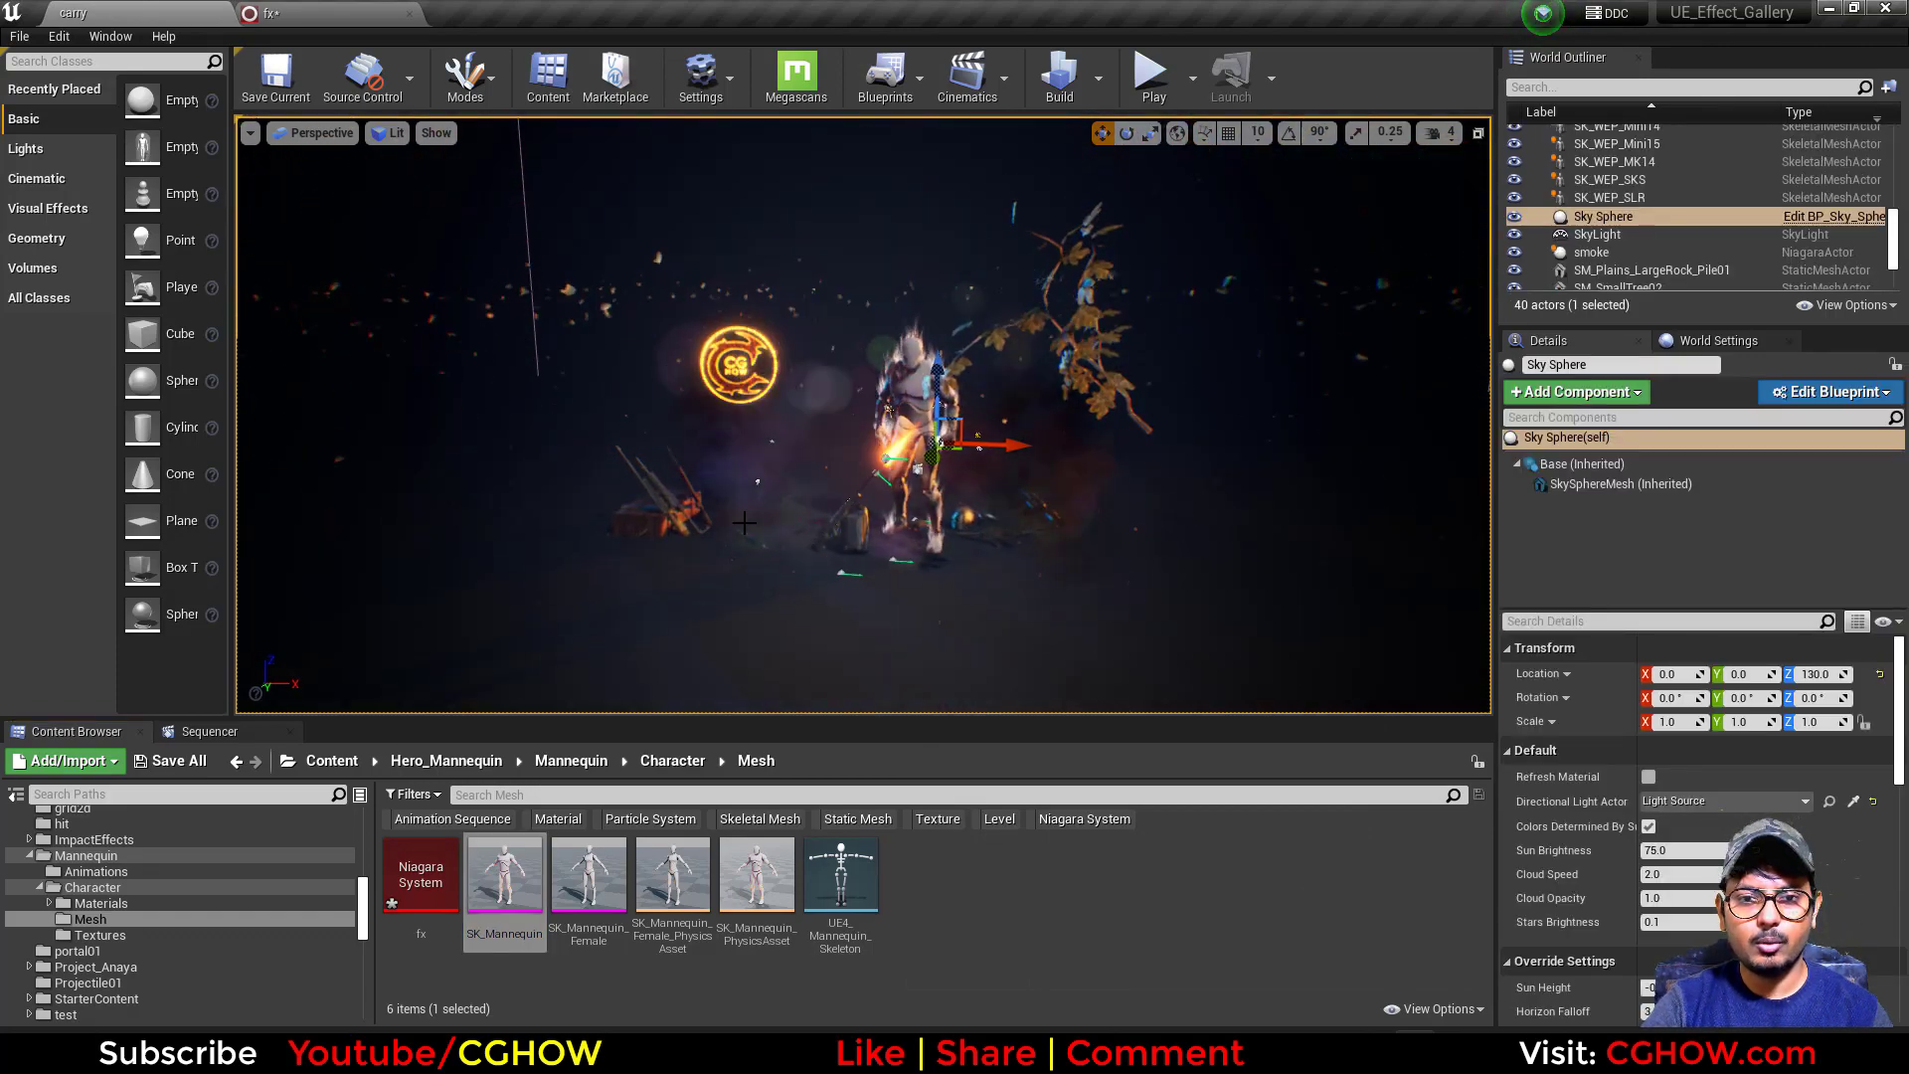
{"action": "scroll", "coordinate": [744, 522], "scroll_direction": "up", "scroll_amount": 6}
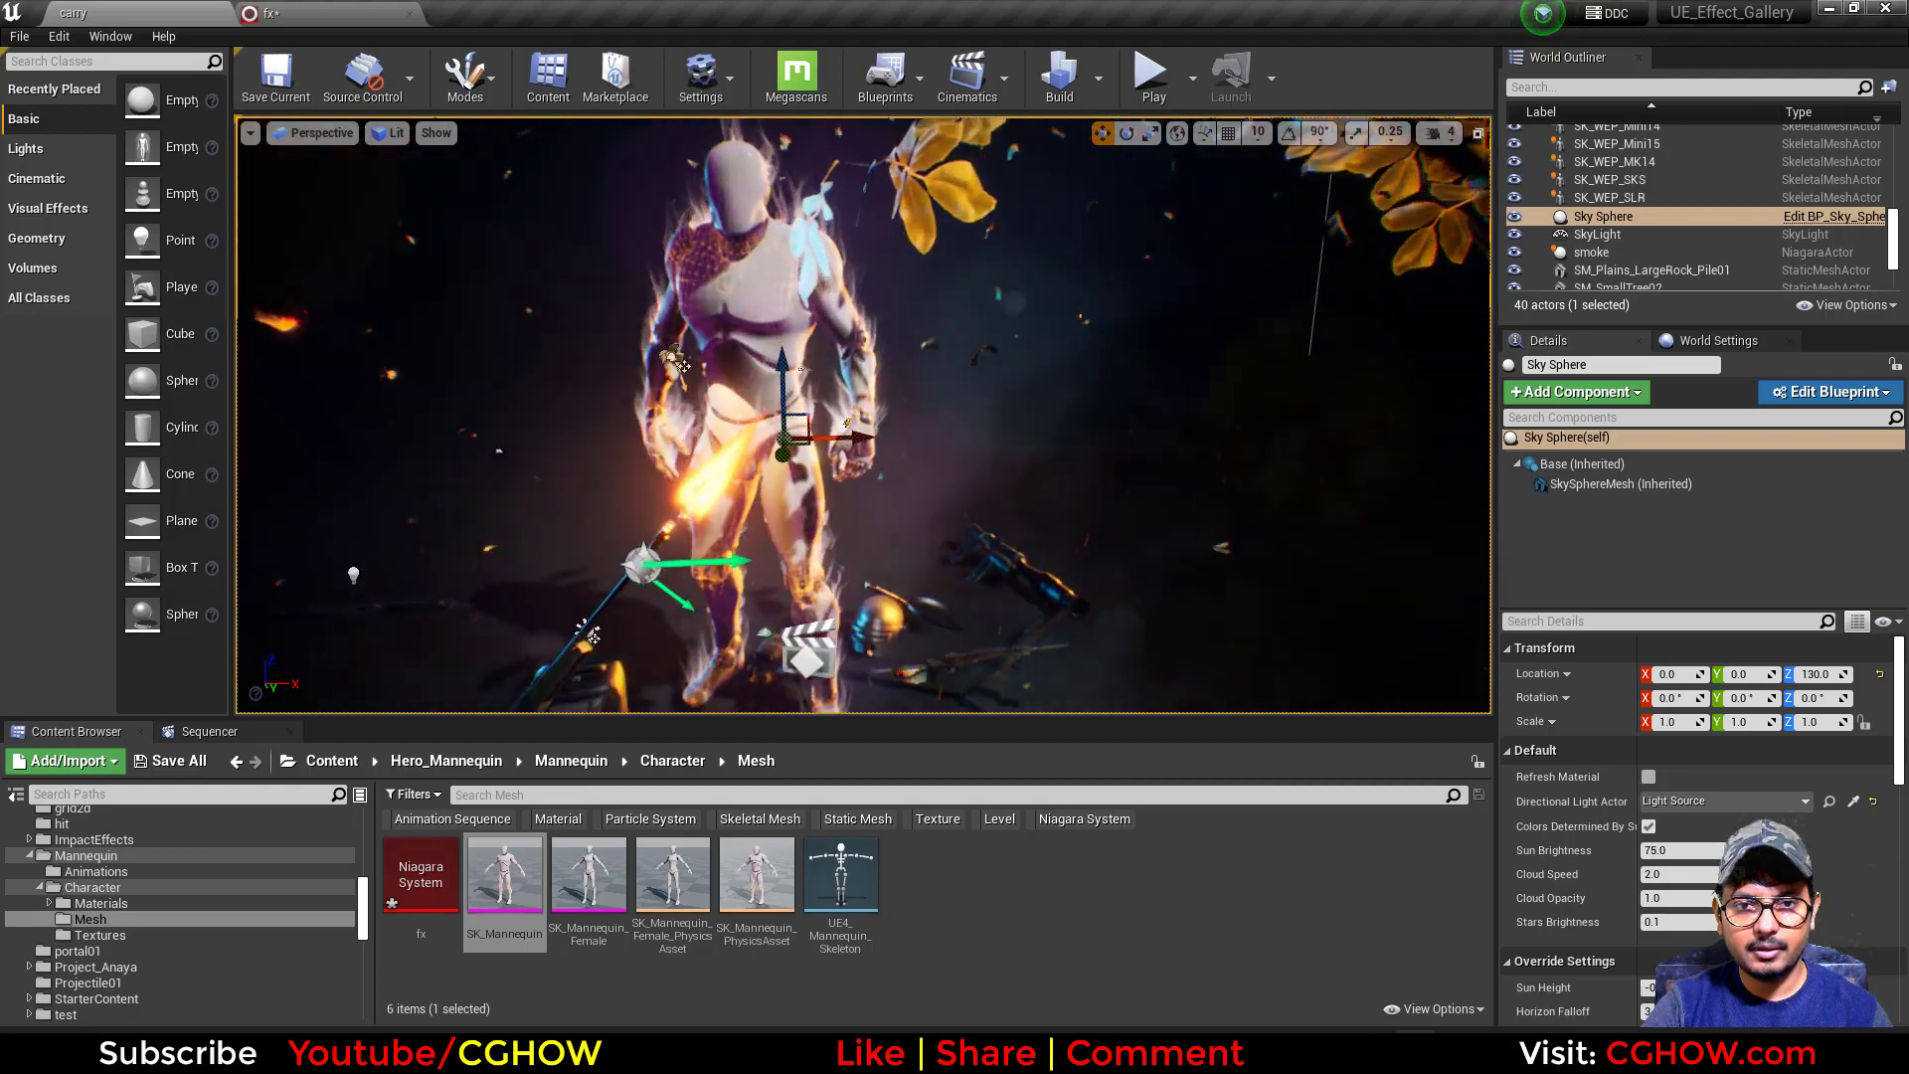
{"action": "scroll", "coordinate": [696, 238], "scroll_direction": "up", "scroll_amount": 3}
{"action": "left_click", "coordinate": [696, 214]}
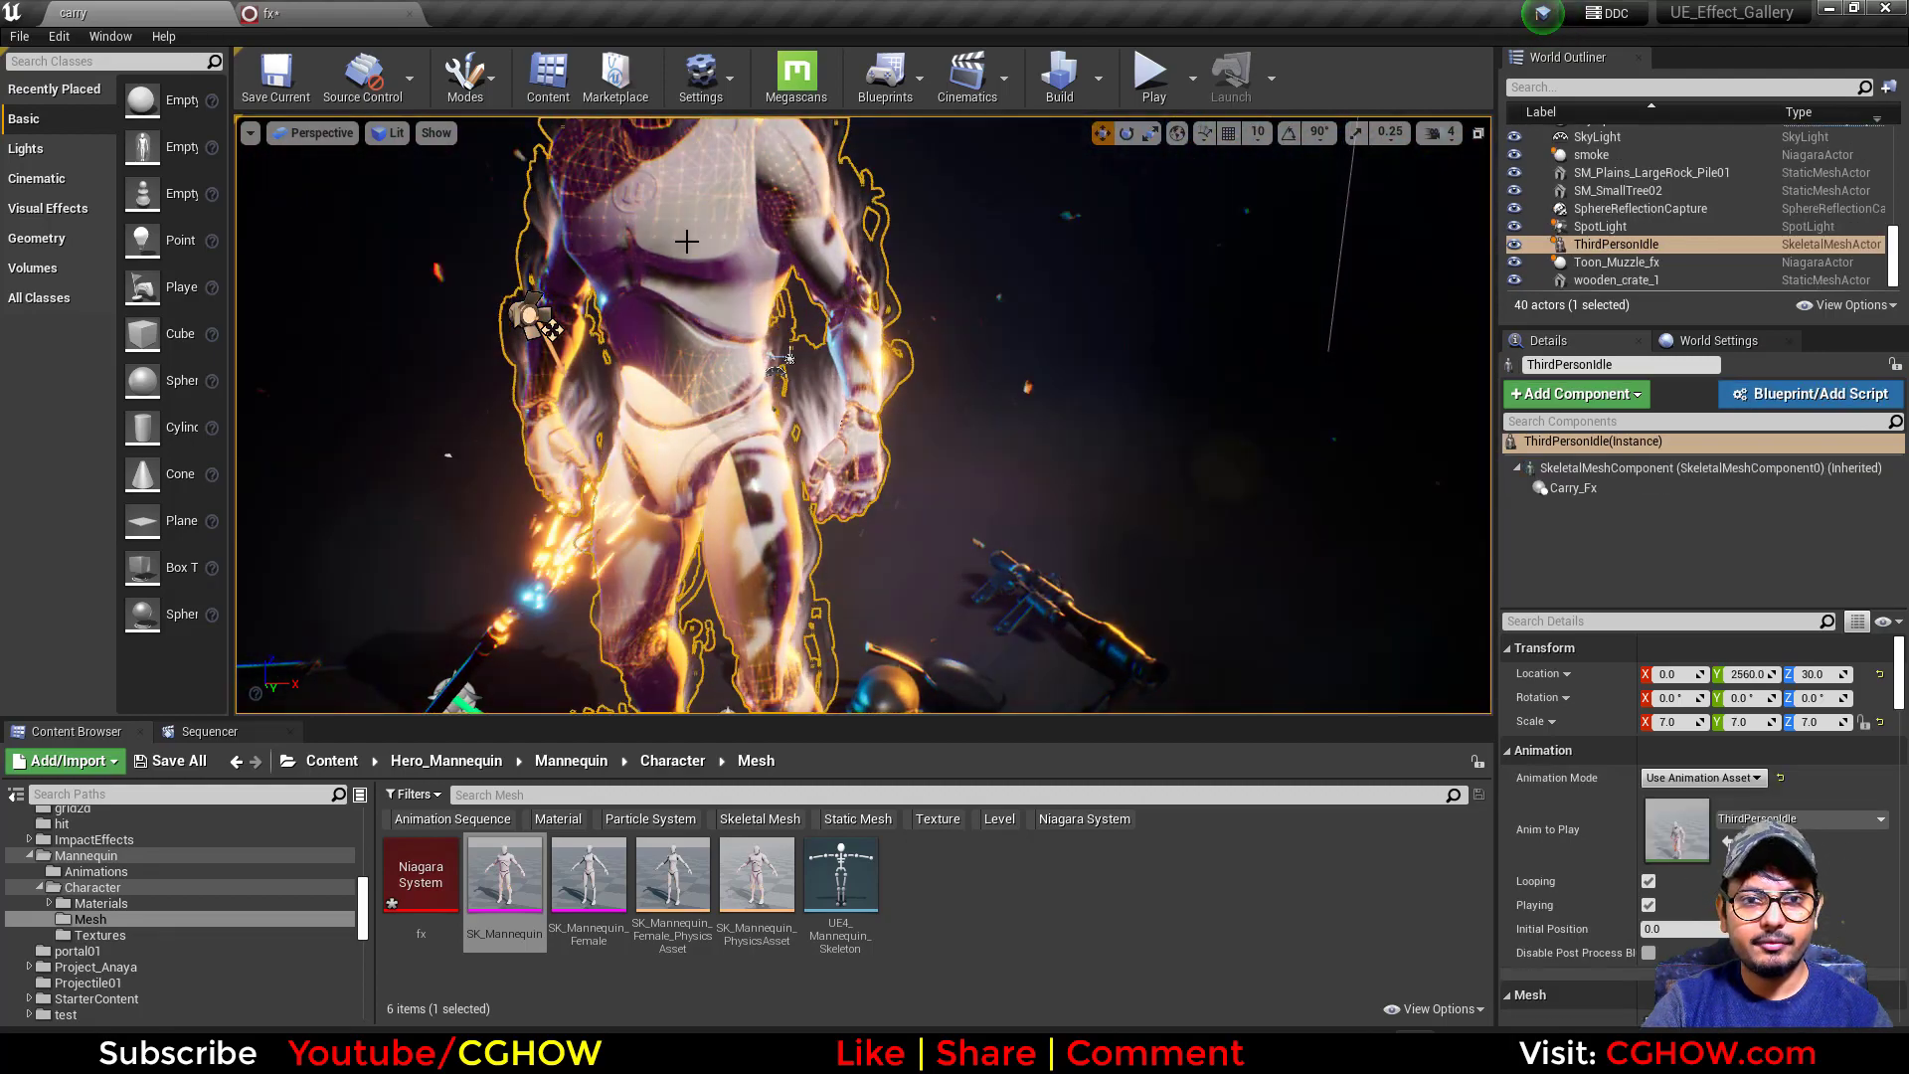
{"action": "scroll", "coordinate": [711, 243], "scroll_direction": "down", "scroll_amount": 2}
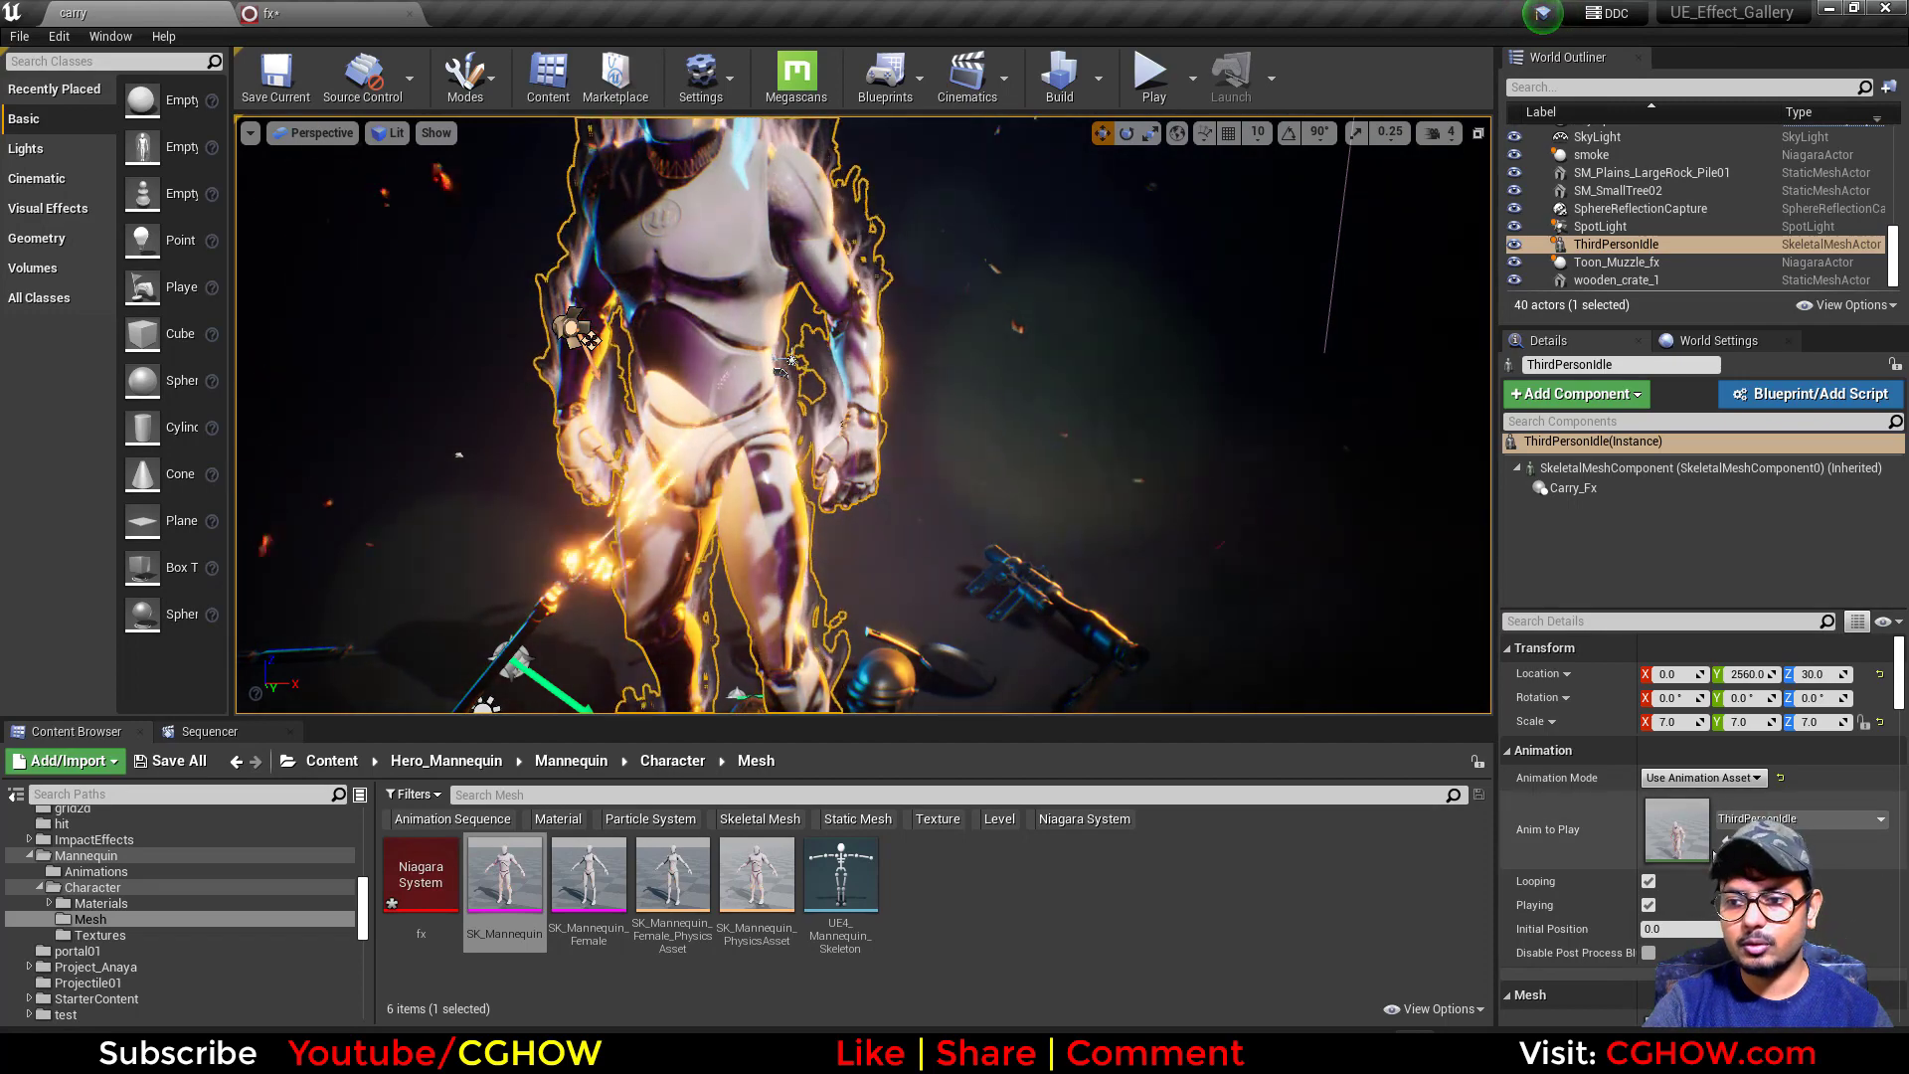
Open the SK_Mannequin mesh and the M_Male_Body material assigned to its Element 0 slot.
{"action": "scroll", "coordinate": [1640, 875], "scroll_direction": "down", "scroll_amount": 5}
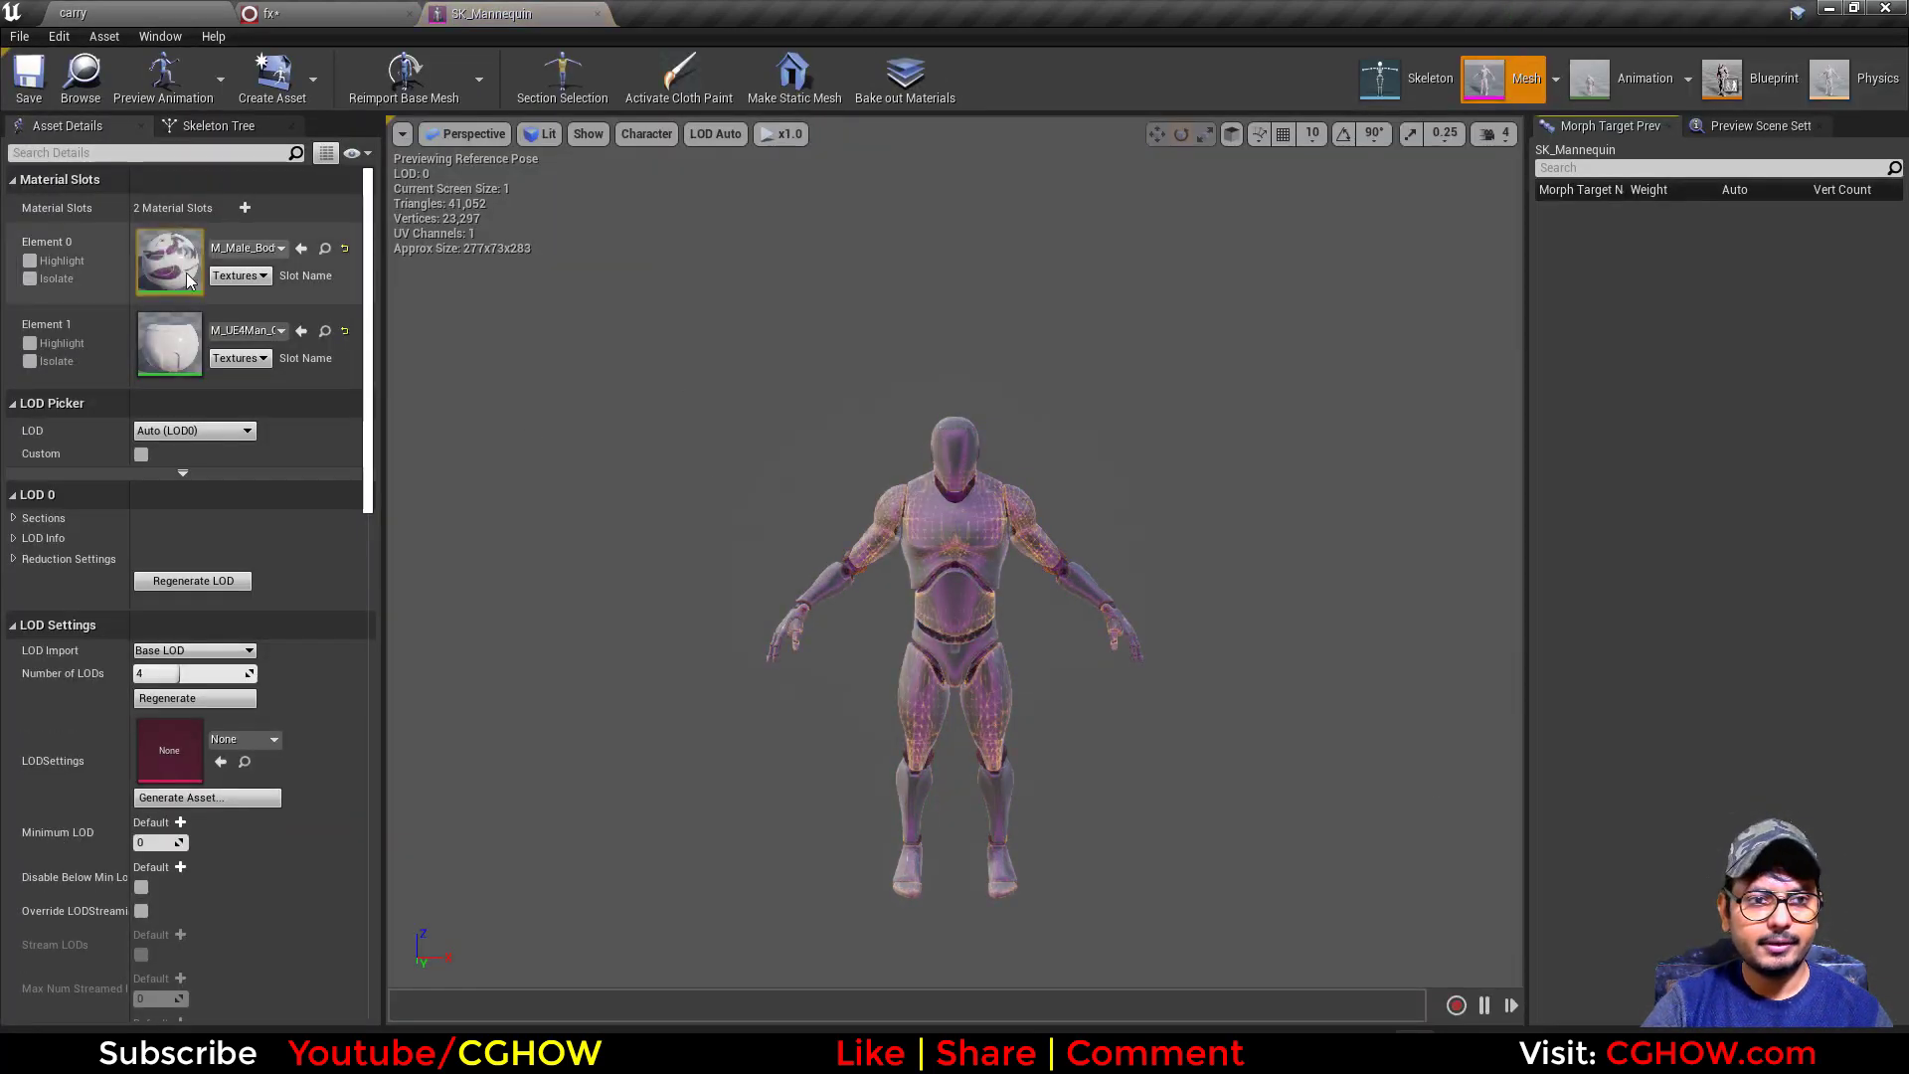
{"action": "double_click", "coordinate": [188, 281]}
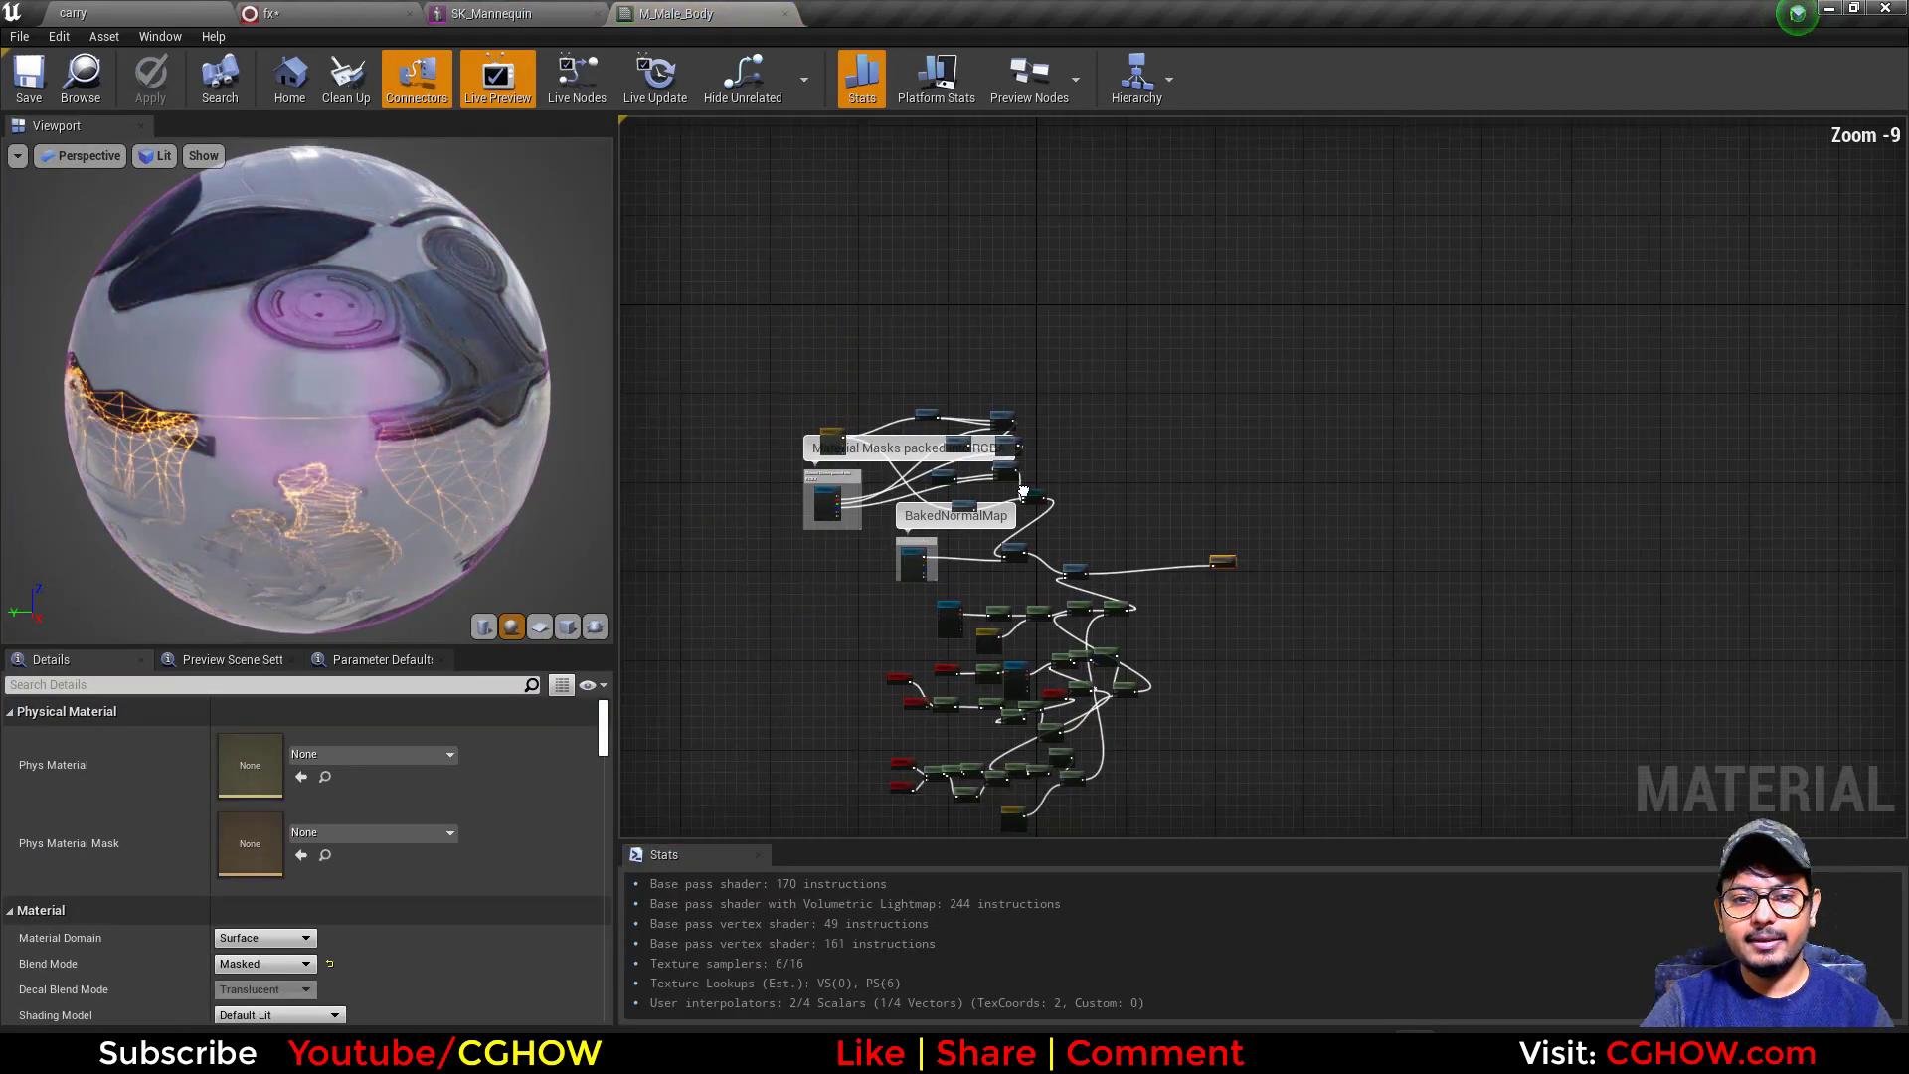
{"action": "scroll", "coordinate": [1023, 491], "scroll_direction": "up", "scroll_amount": 5}
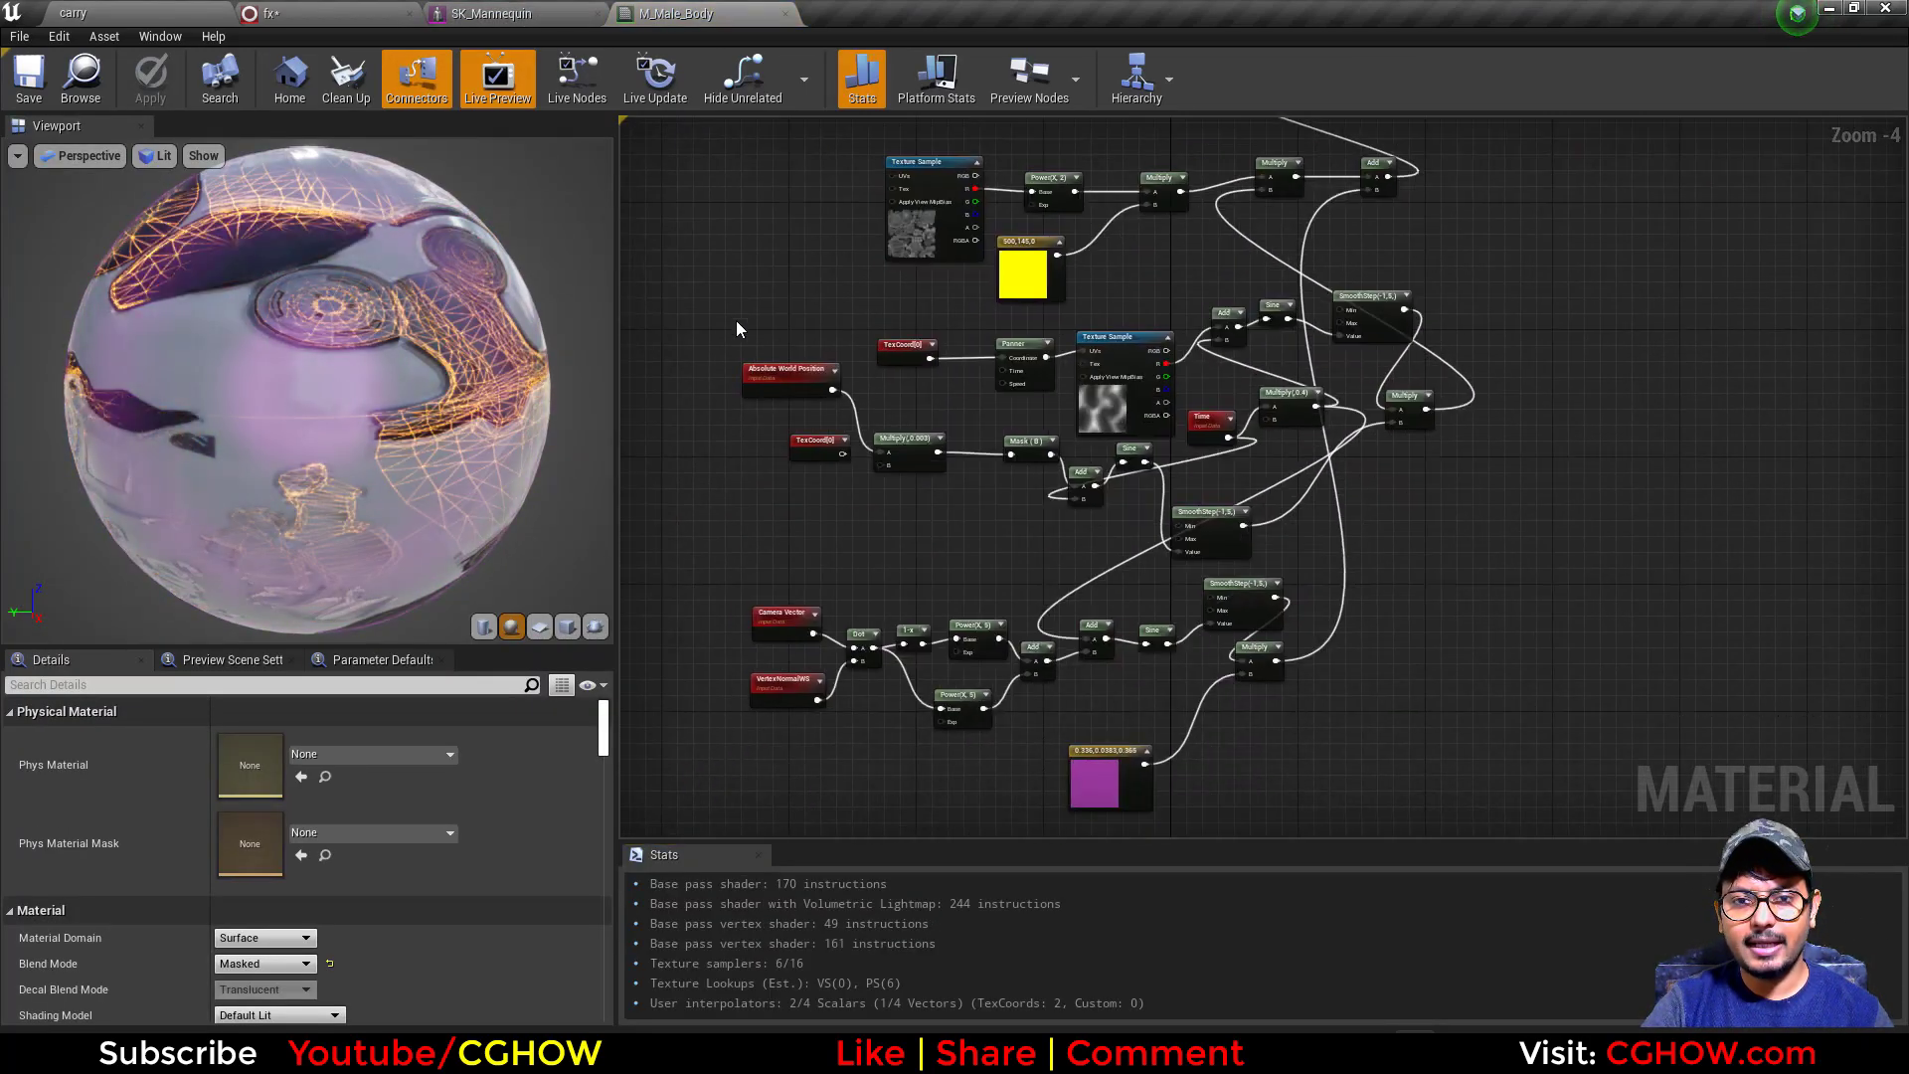
Examine the M_Male_Body node chains that drive the purple glow, including the colour constant and the aura_blur texture sample.
{"action": "left_click_drag", "start_coordinate": [730, 317], "coordinate": [1819, 815]}
{"action": "right_click_drag", "start_coordinate": [1536, 747], "coordinate": [1588, 627]}
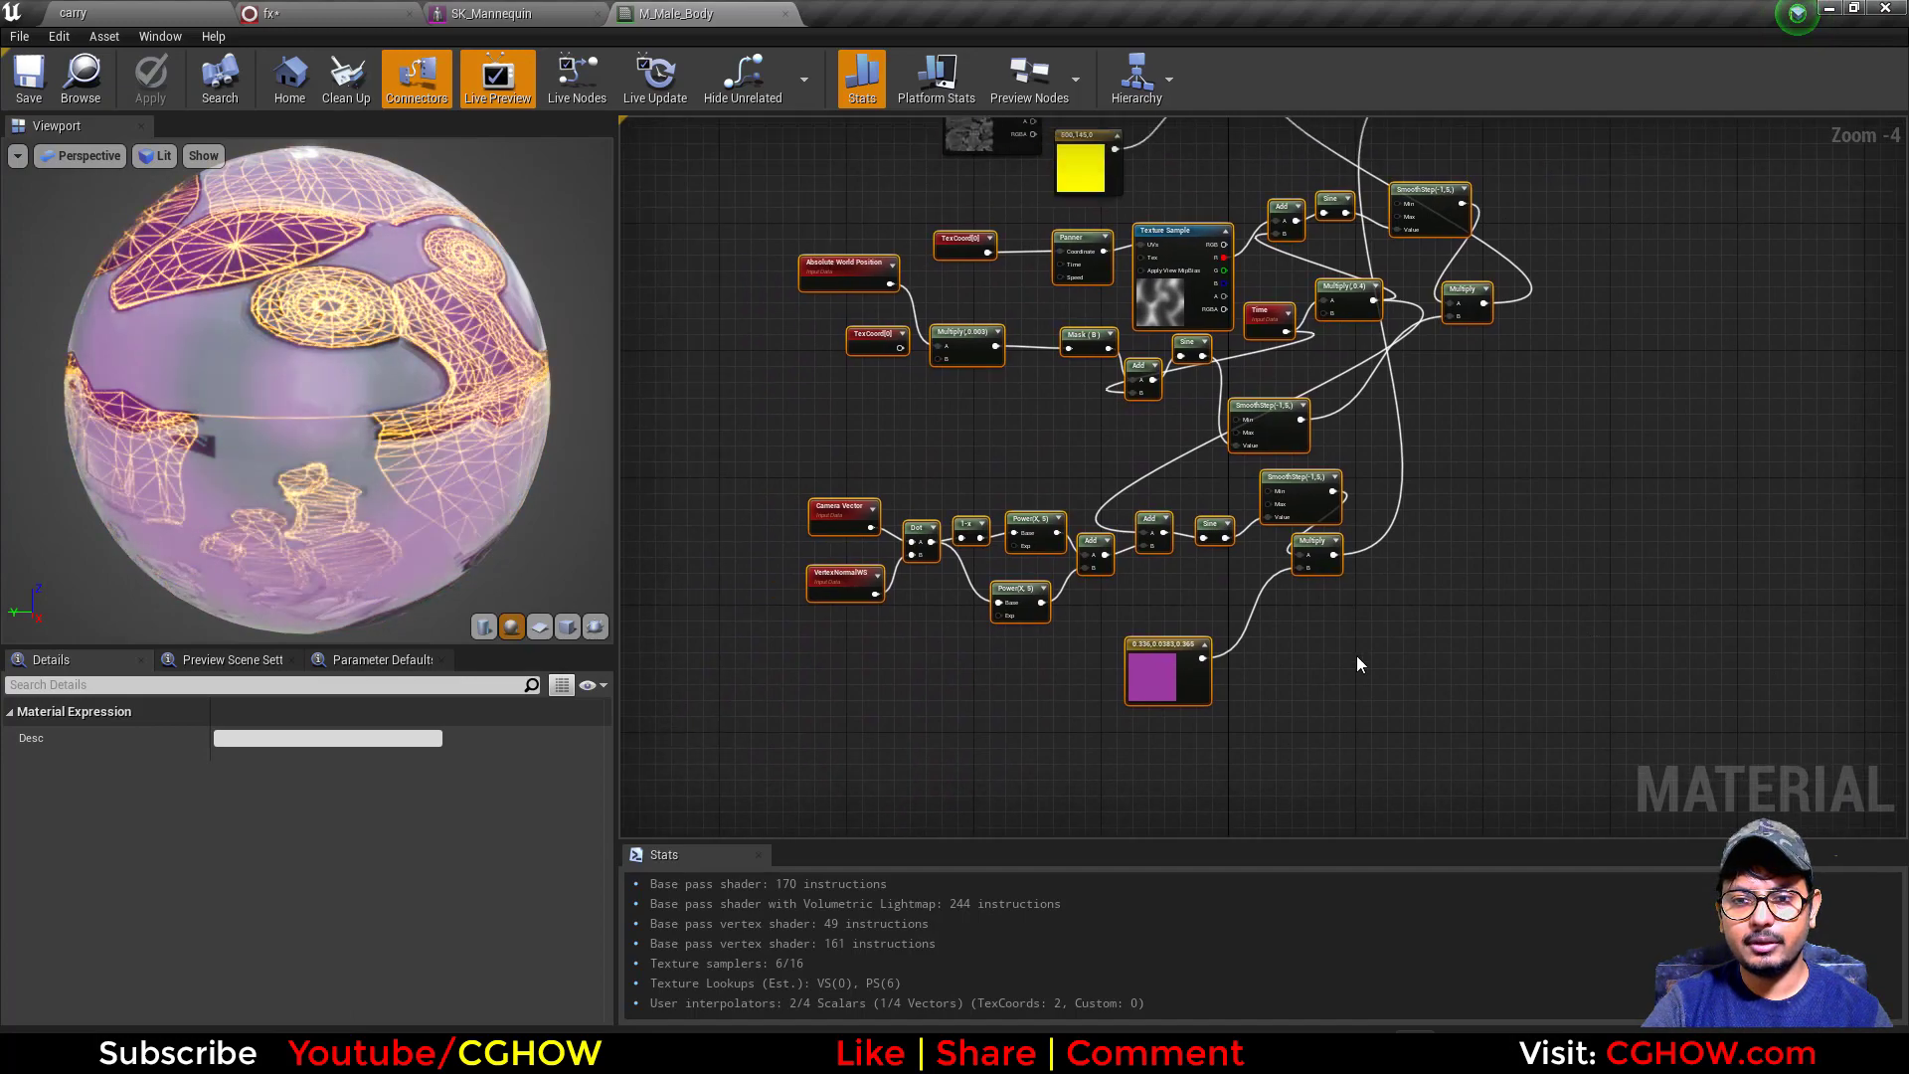
{"action": "right_click_drag", "start_coordinate": [1343, 597], "coordinate": [1344, 718]}
{"action": "left_click_drag", "start_coordinate": [1167, 805], "coordinate": [1183, 868]}
{"action": "left_click", "coordinate": [1425, 751]}
{"action": "right_click_drag", "start_coordinate": [1425, 704], "coordinate": [1424, 520]}
{"action": "left_click", "coordinate": [1170, 673]}
{"action": "scroll", "coordinate": [1144, 497], "scroll_direction": "up", "scroll_amount": 1}
{"action": "left_click", "coordinate": [1144, 294]}
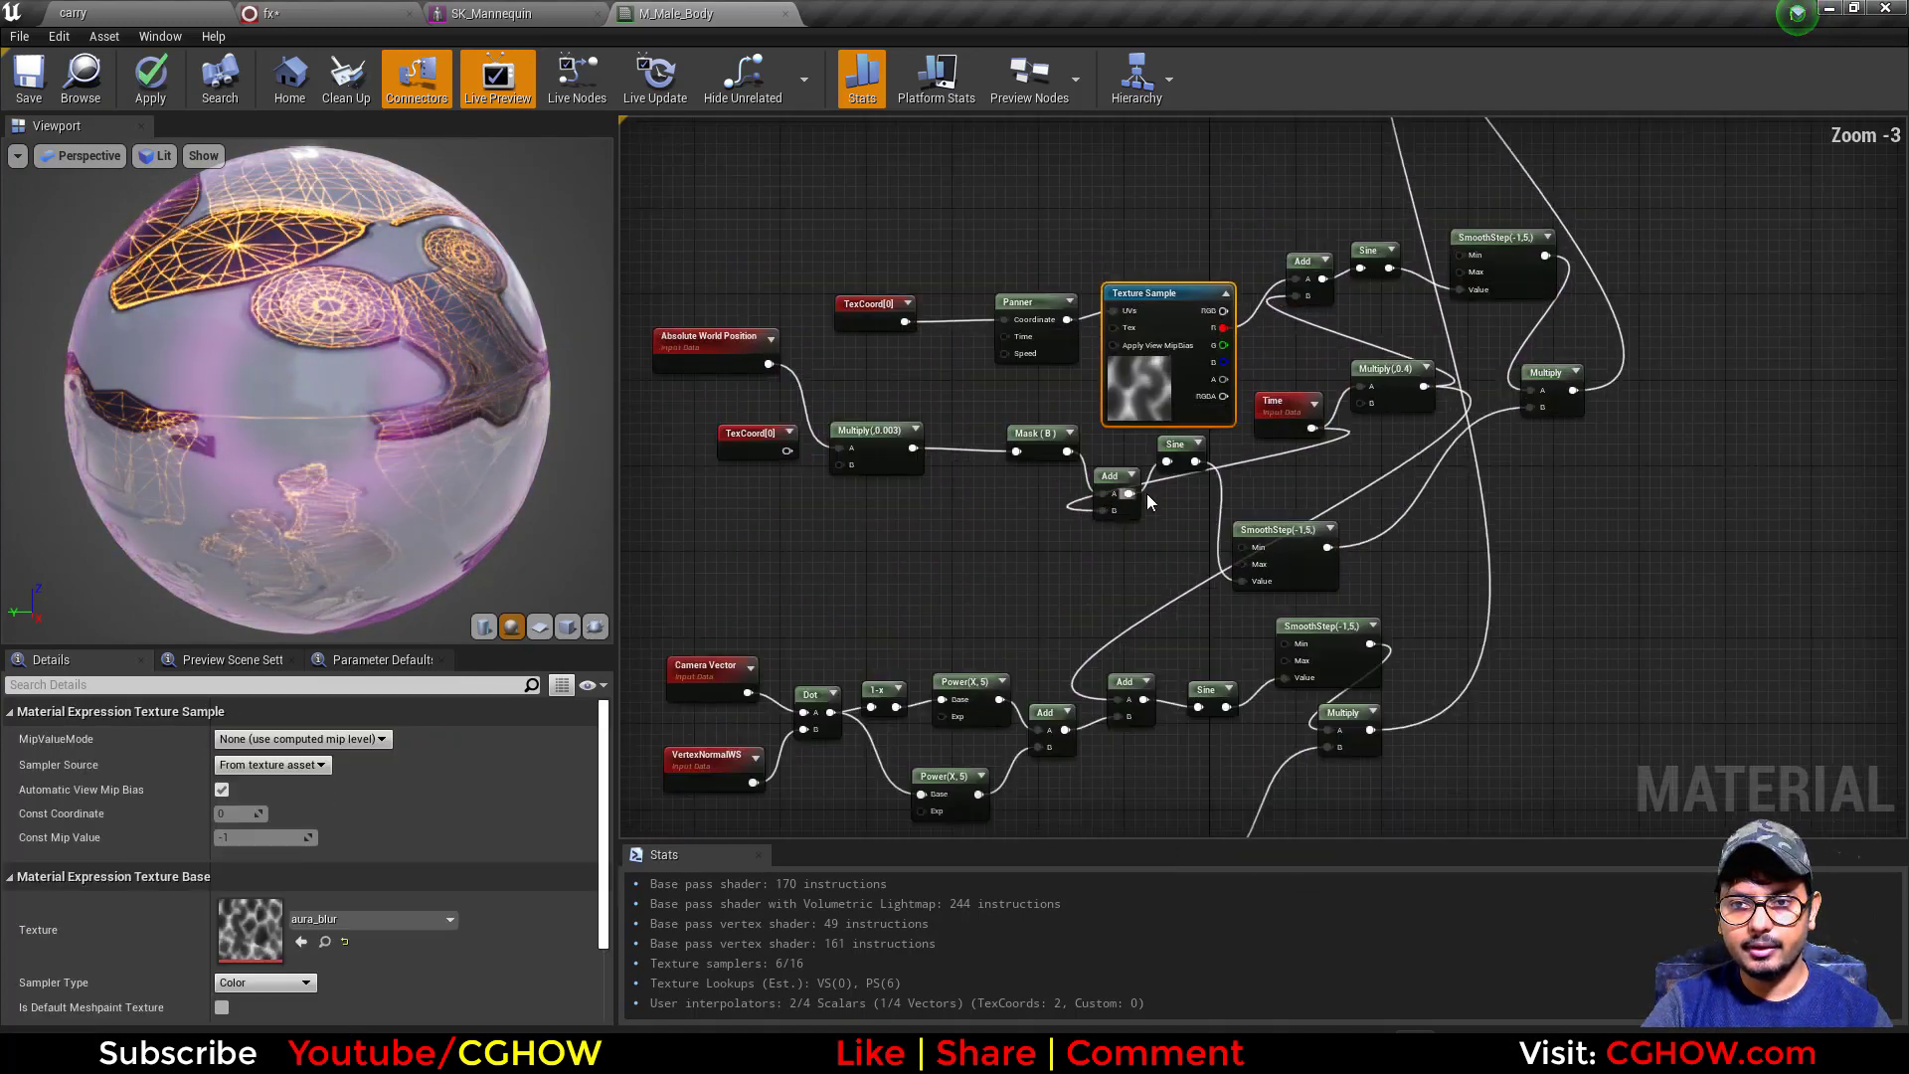
Move the wireframe Texture Sample, its Power and Multiply nodes and the yellow colour constant down, clear of the material layer blends.
{"action": "right_click_drag", "start_coordinate": [1074, 567], "coordinate": [961, 1072]}
{"action": "right_click_drag", "start_coordinate": [961, 817], "coordinate": [961, 835]}
{"action": "right_click_drag", "start_coordinate": [782, 378], "coordinate": [861, 503]}
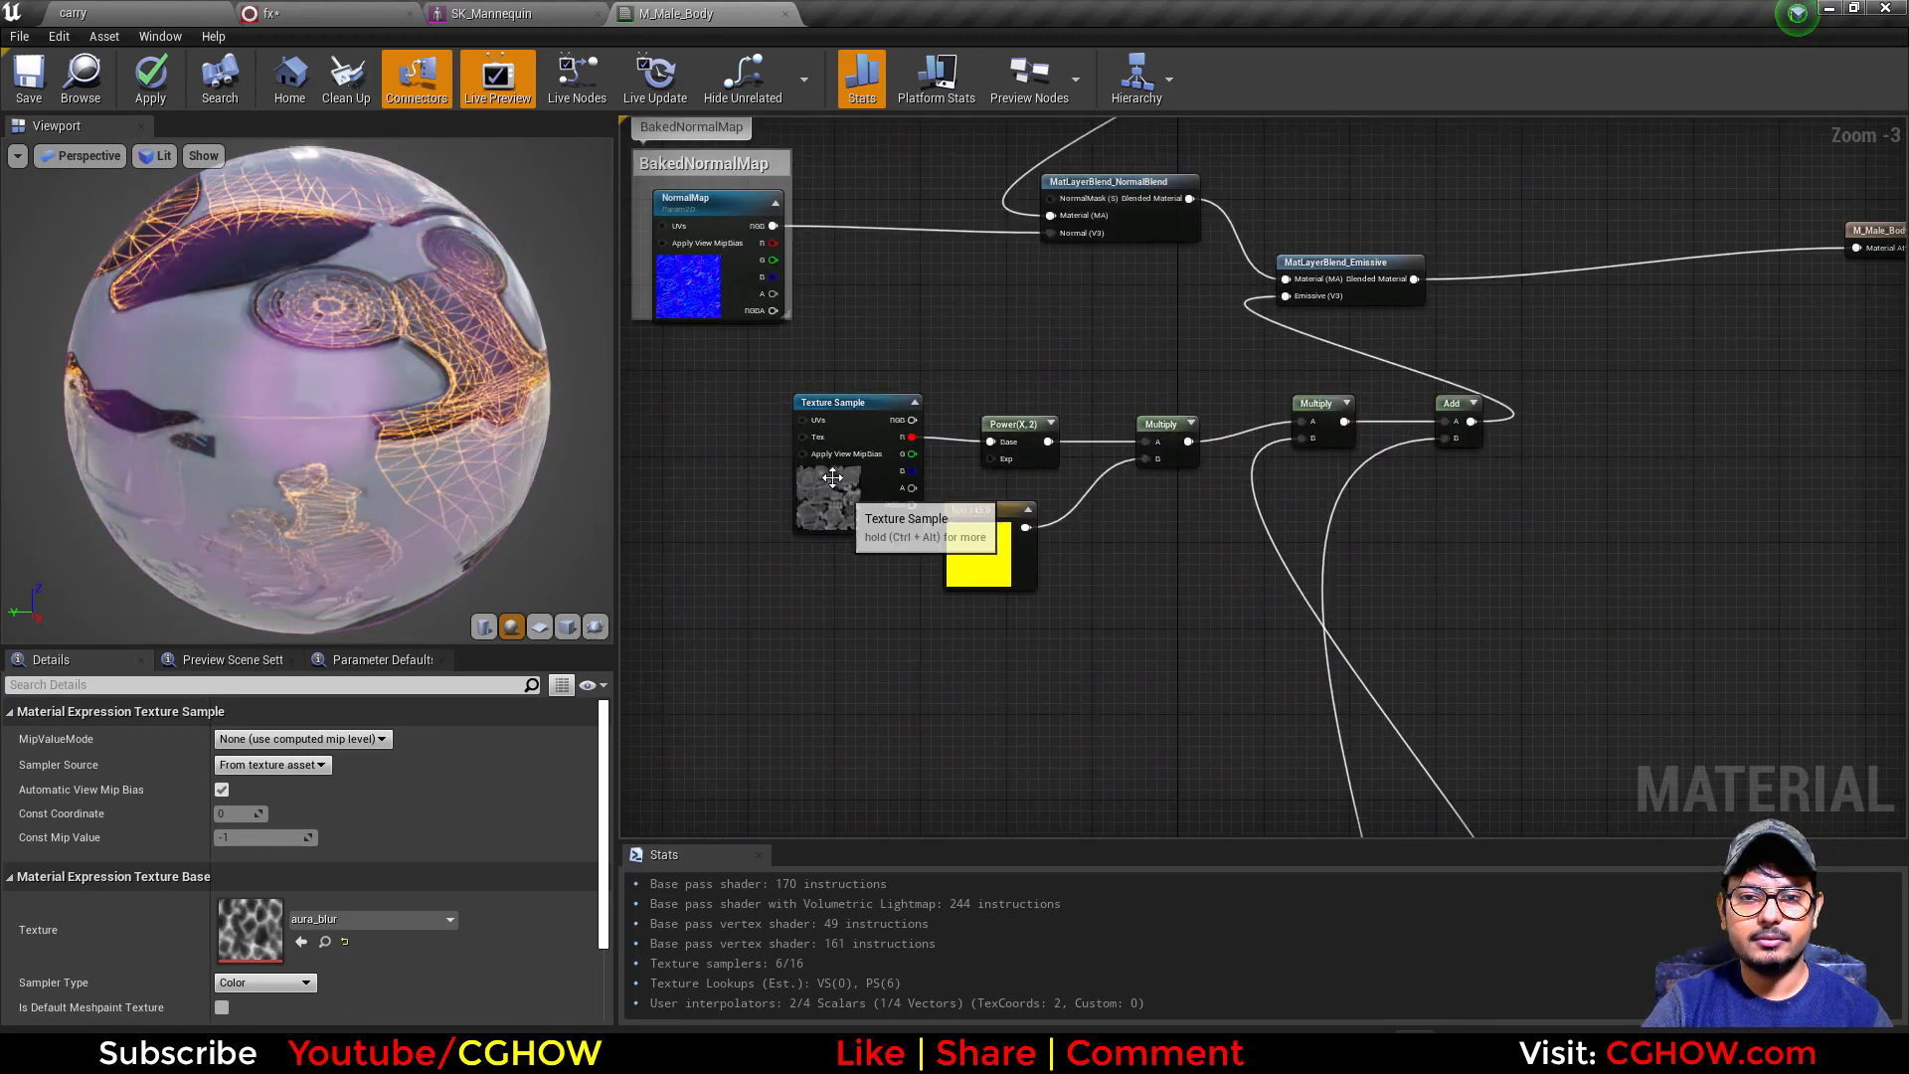
{"action": "left_click_drag", "start_coordinate": [751, 370], "coordinate": [1296, 718]}
{"action": "left_click_drag", "start_coordinate": [979, 557], "coordinate": [969, 696]}
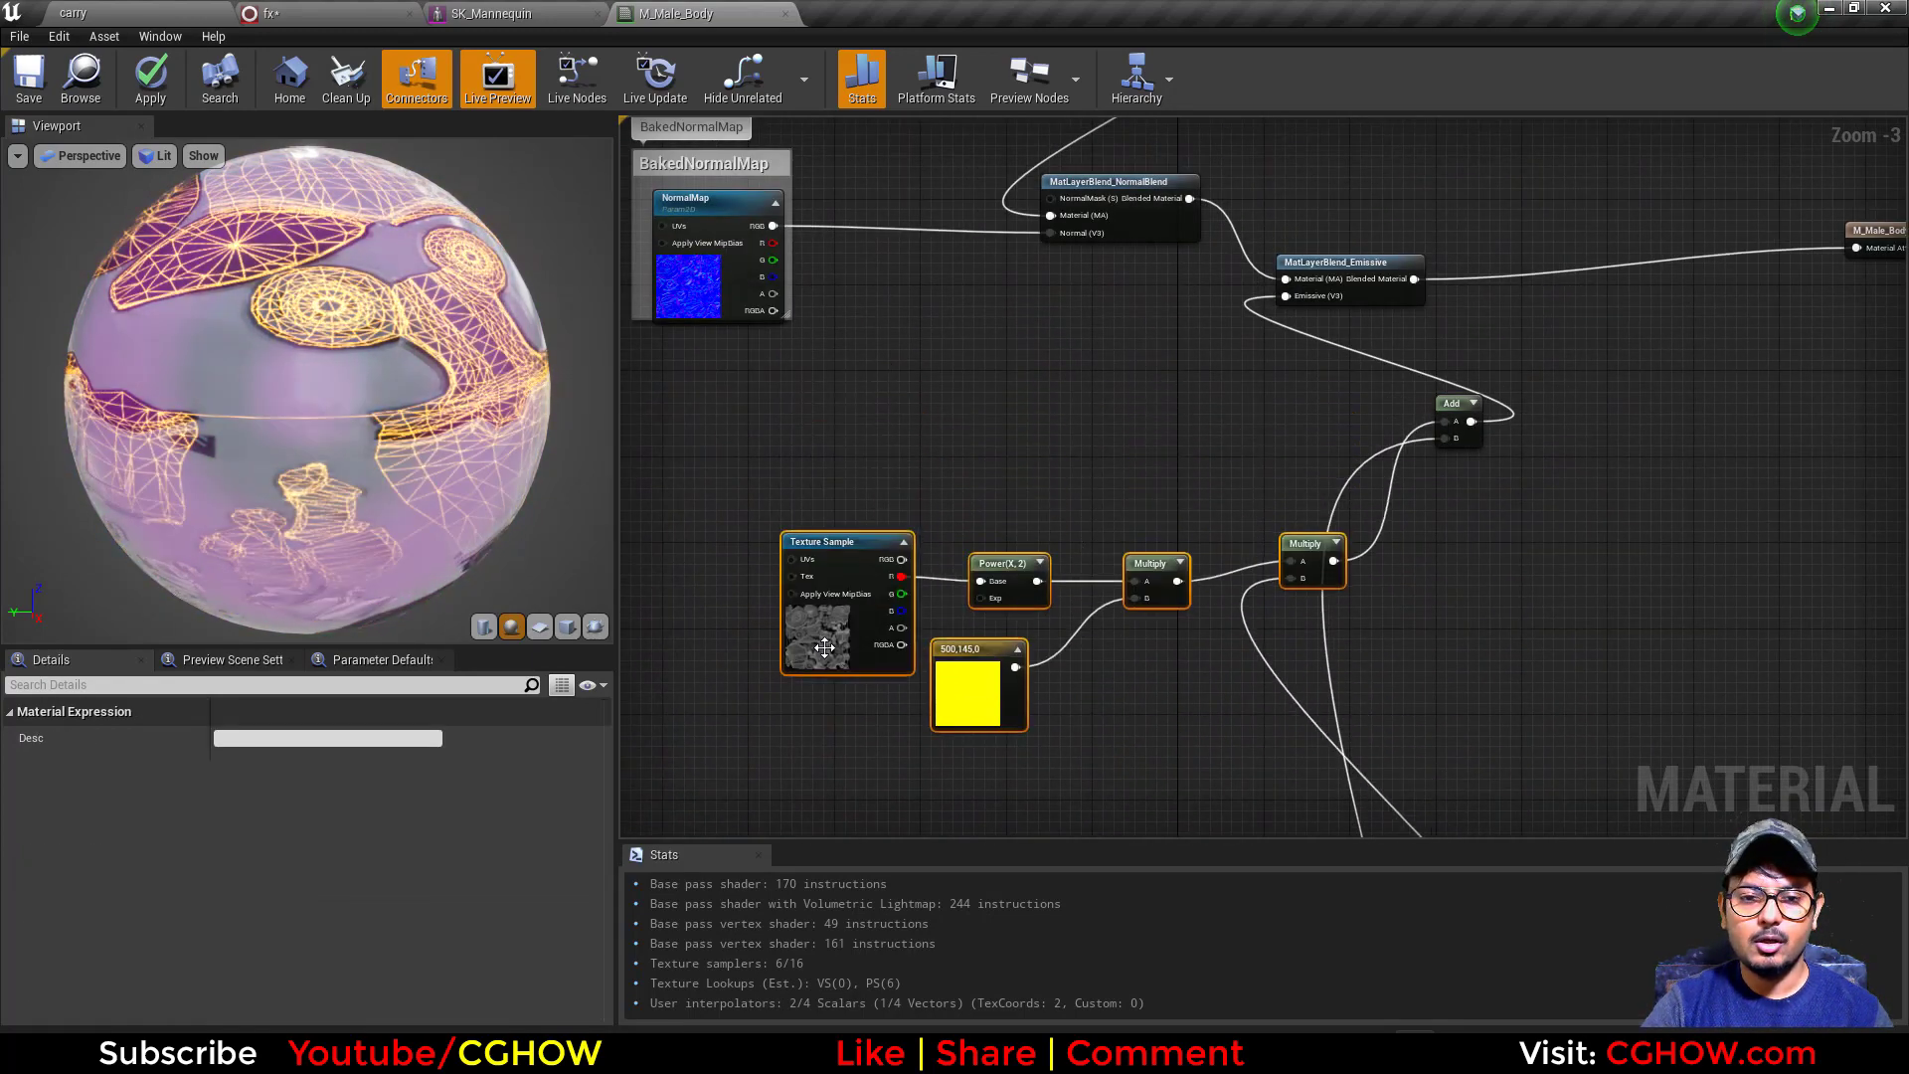
Open the wireframe node's uv1 texture, view it on a Solid Color background to examine the UV layout, and close it.
{"action": "left_click", "coordinate": [836, 542]}
{"action": "double_click", "coordinate": [232, 955]}
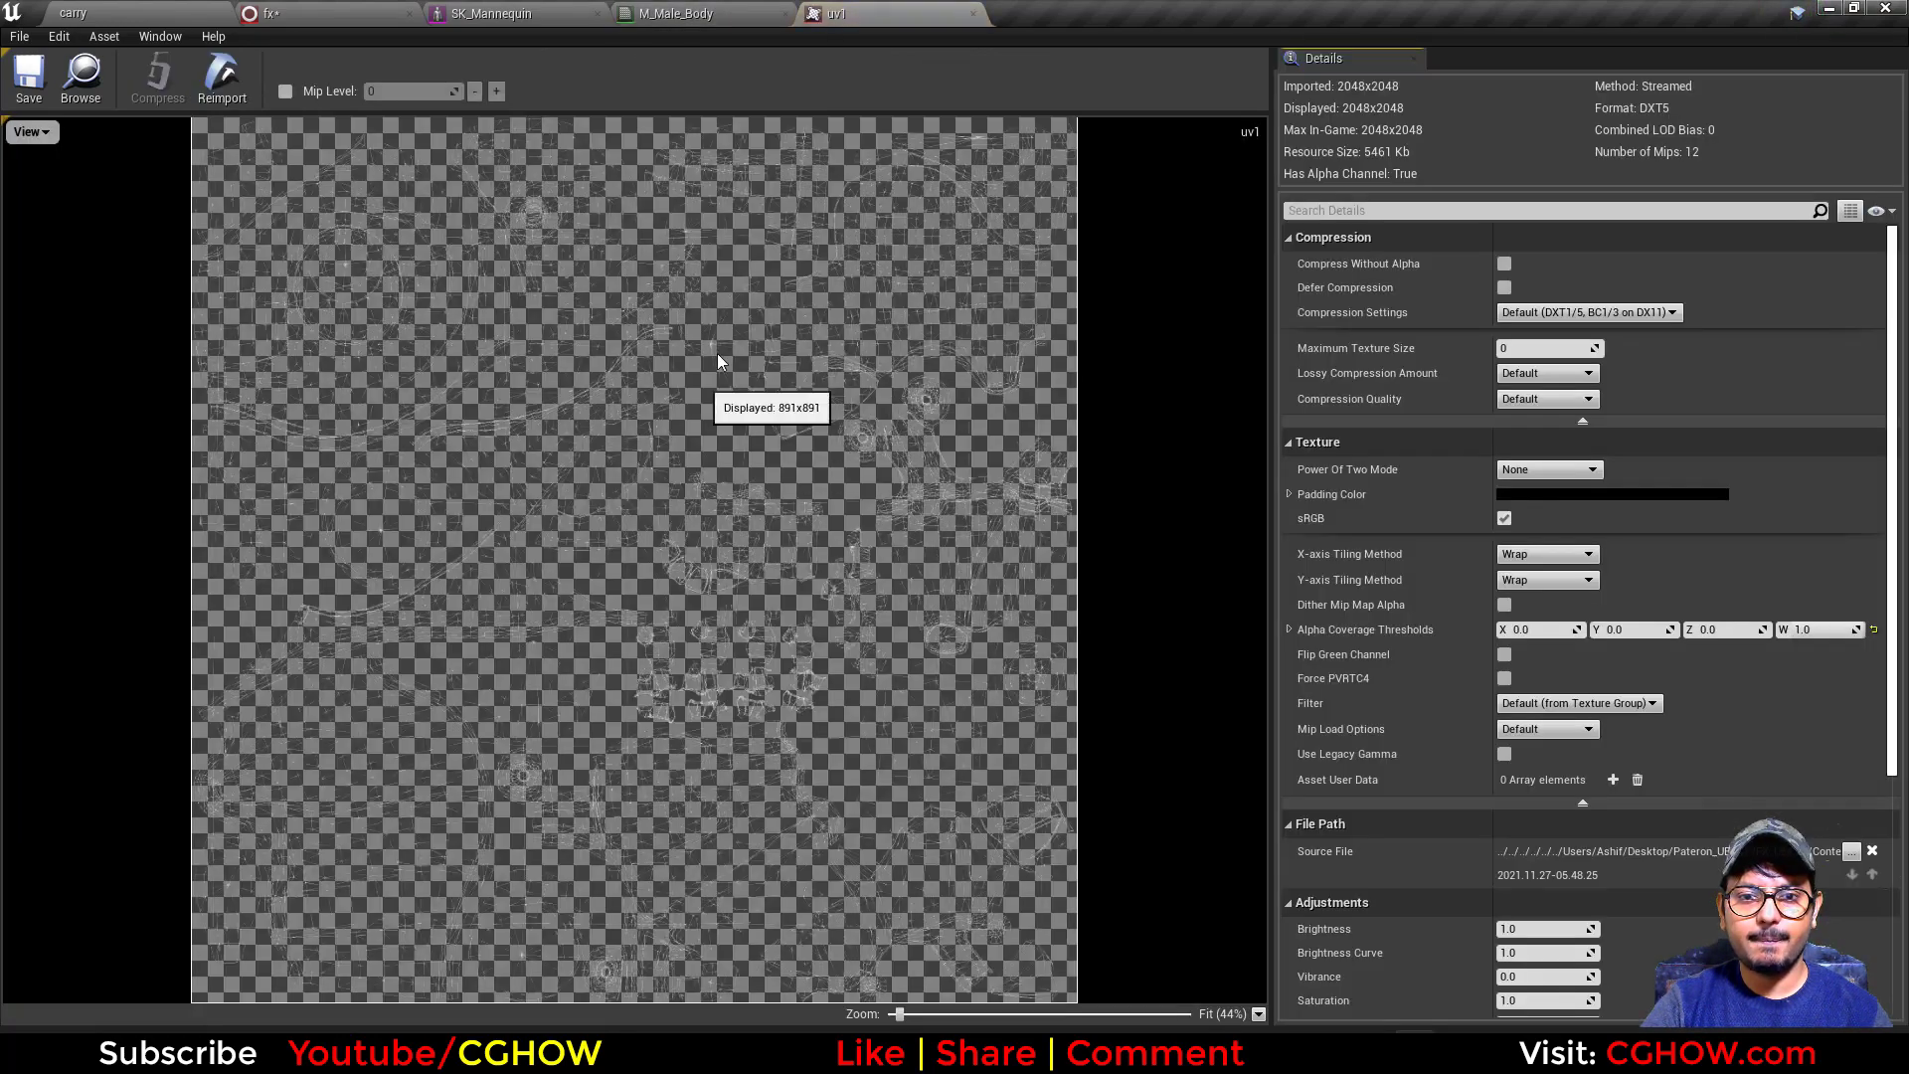
{"action": "left_click", "coordinate": [27, 133]}
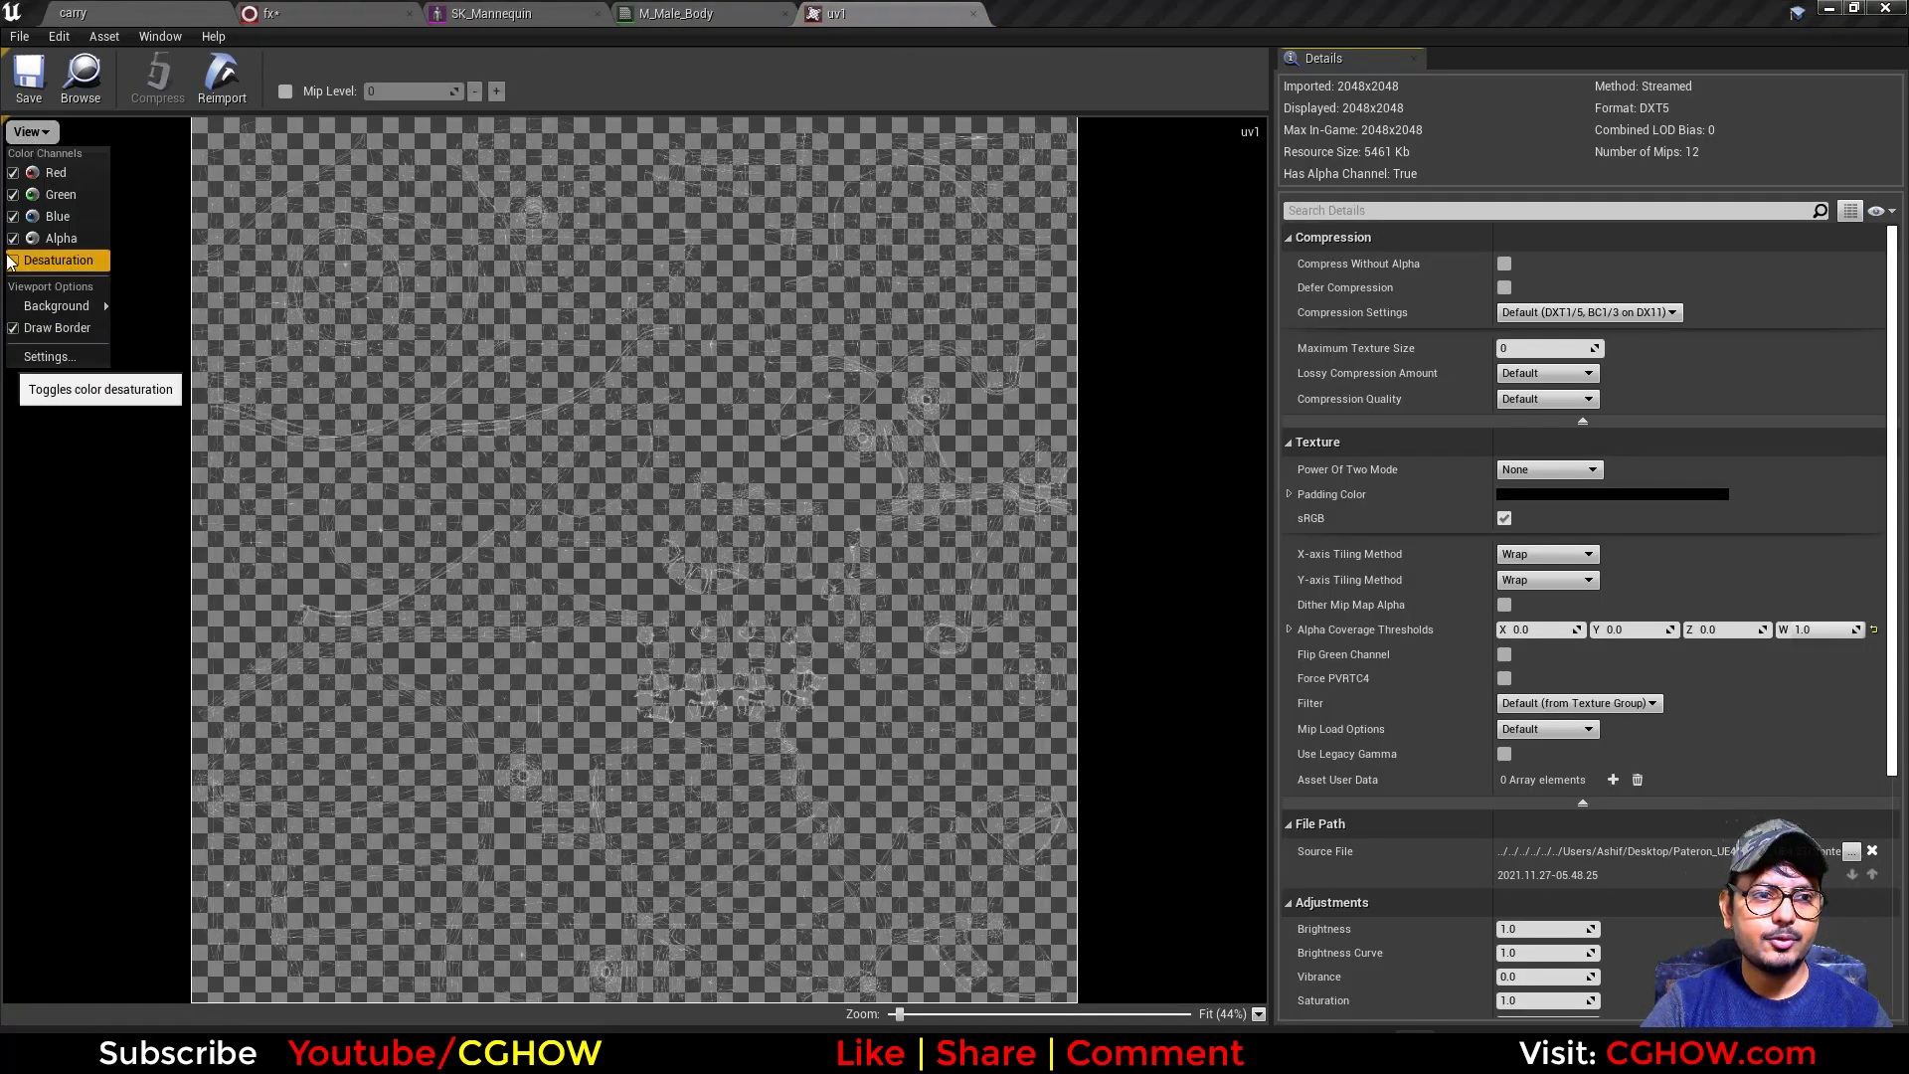
{"action": "mouse_move", "coordinate": [45, 307]}
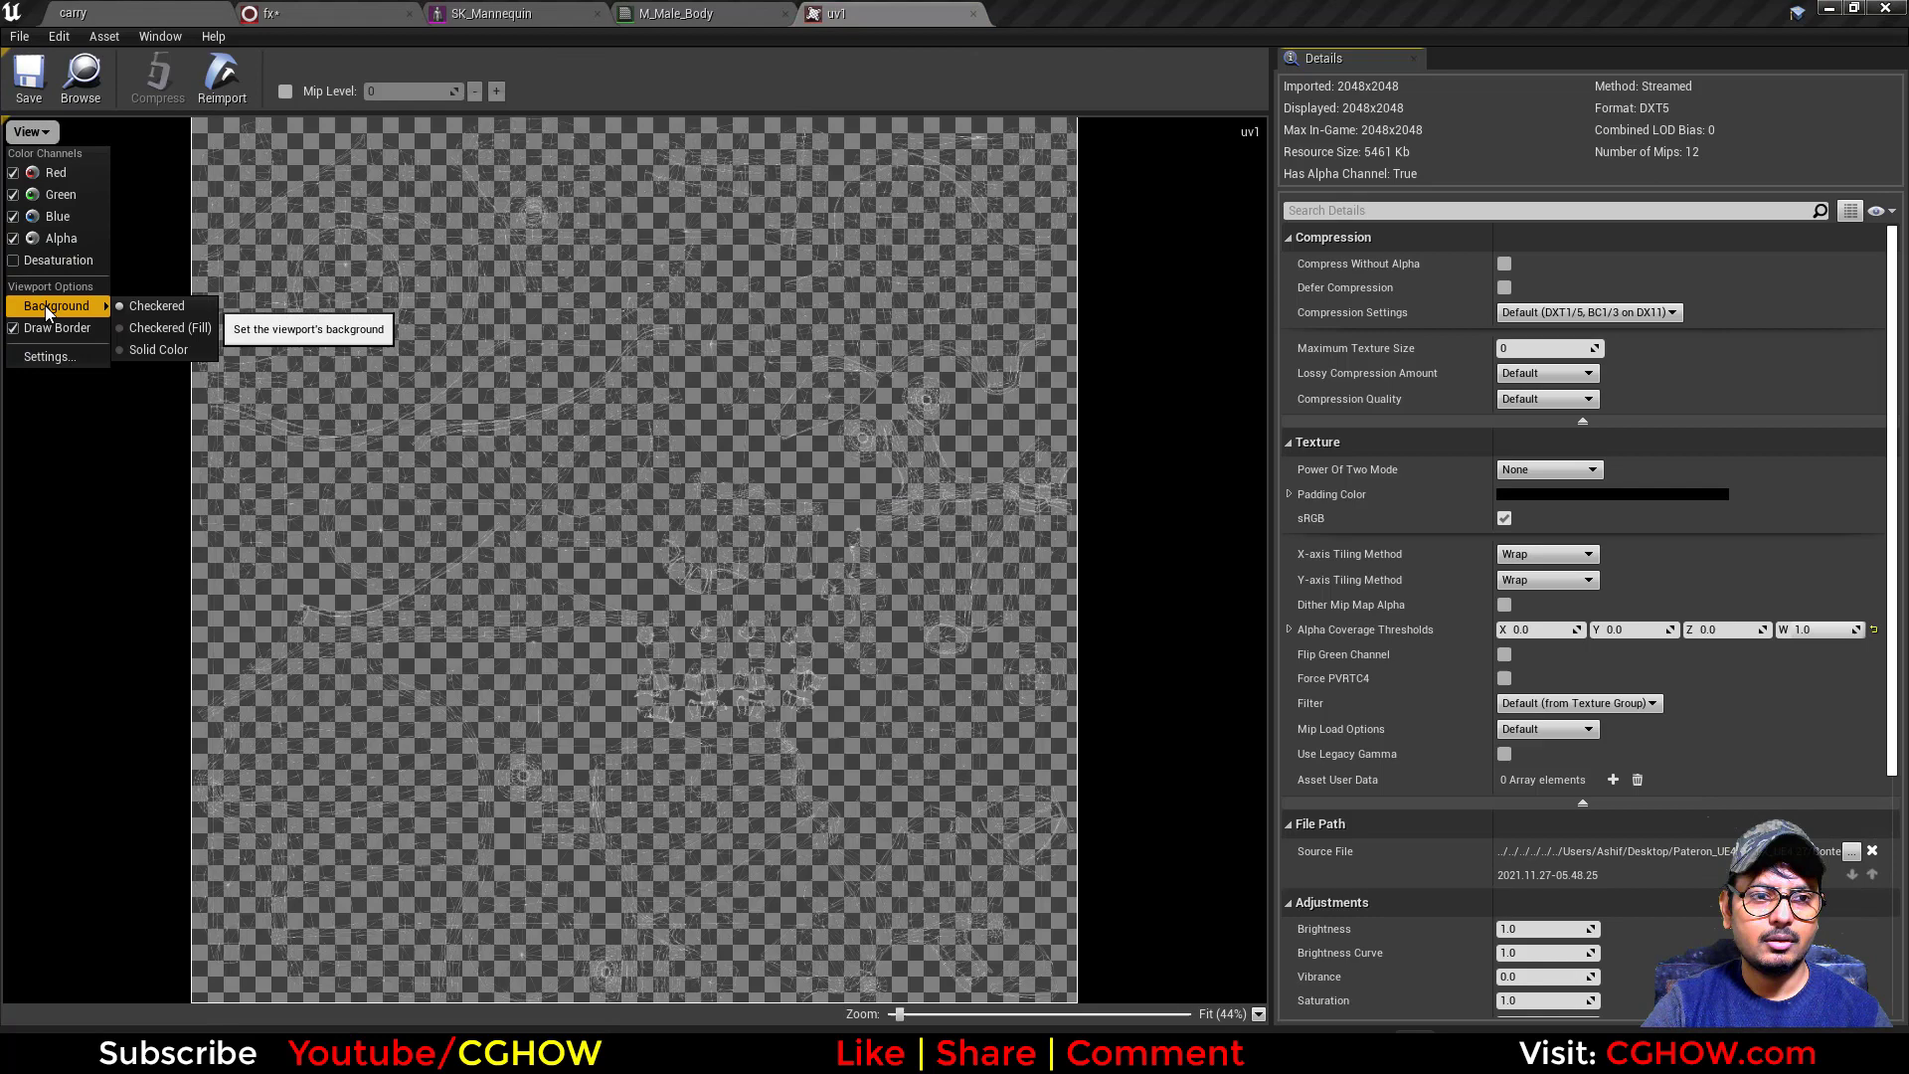
{"action": "left_click", "coordinate": [151, 346]}
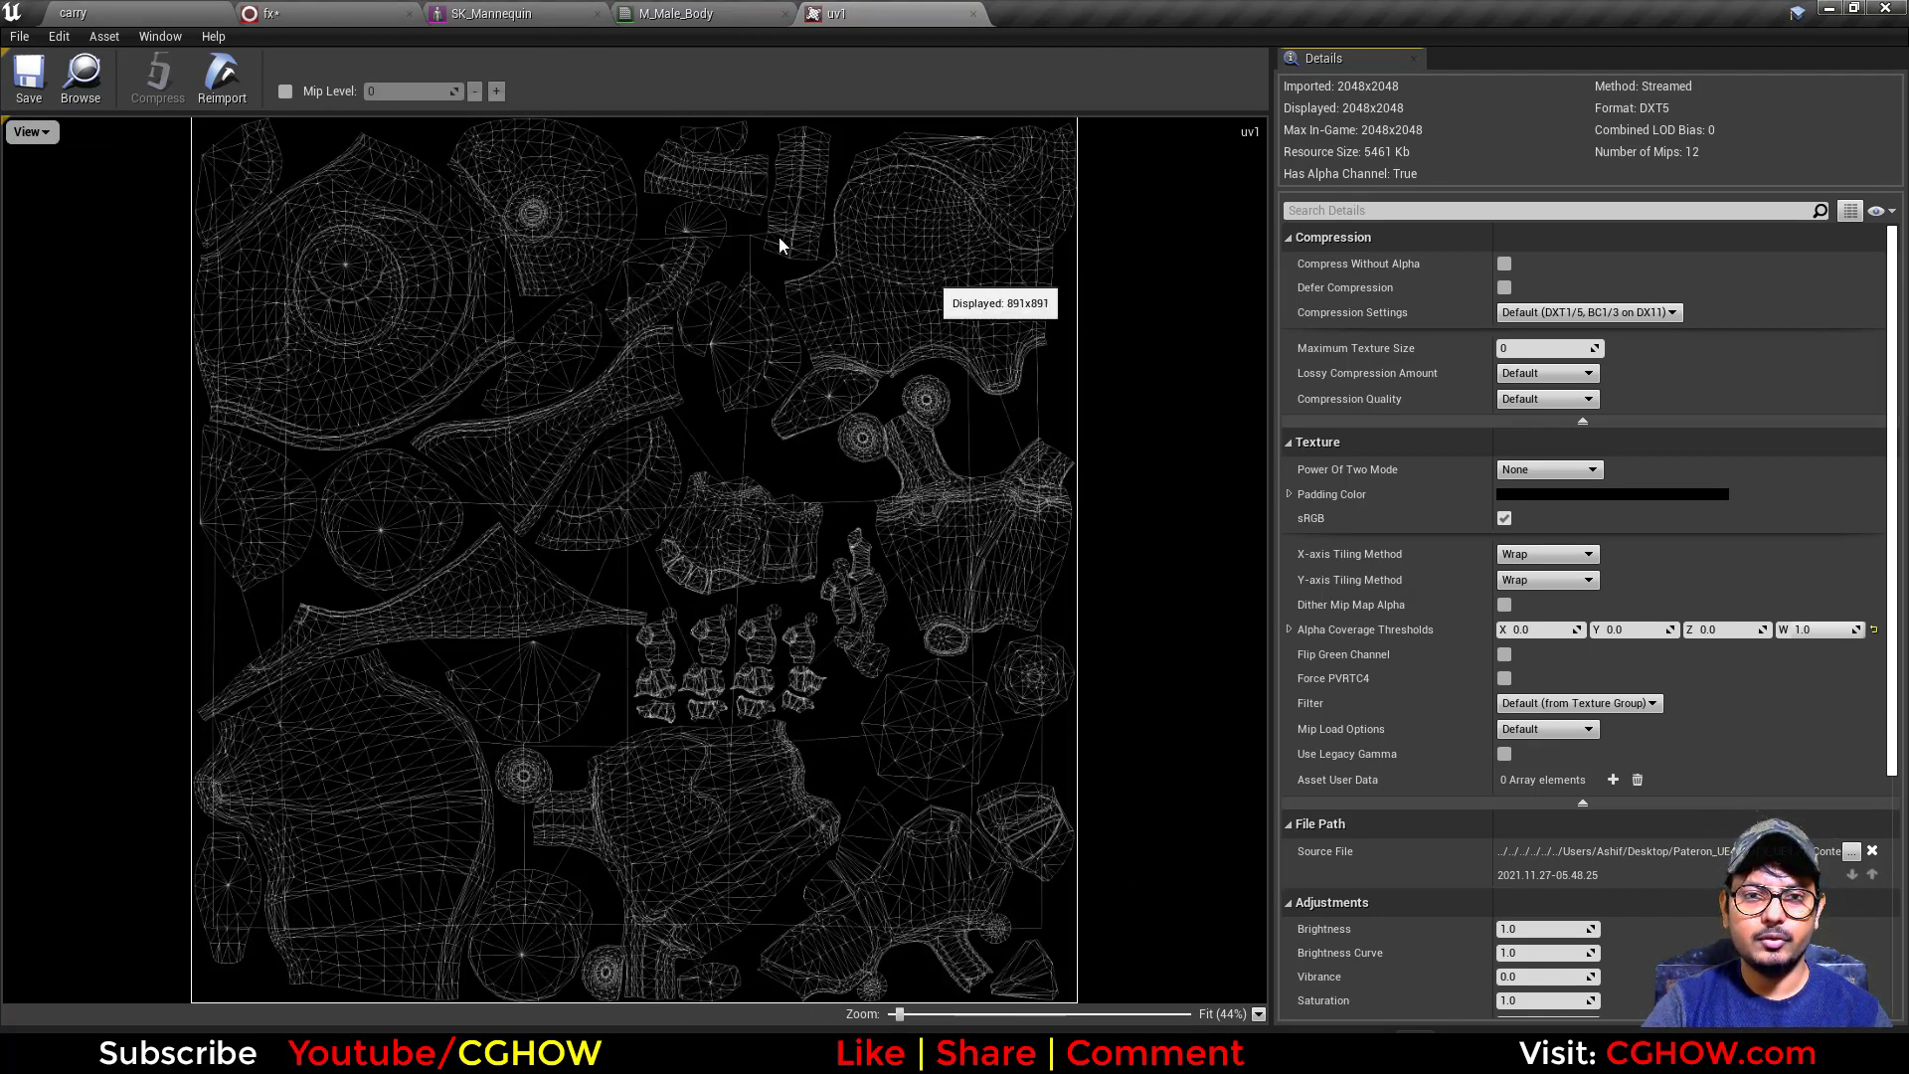
{"action": "middle_click", "coordinate": [880, 8]}
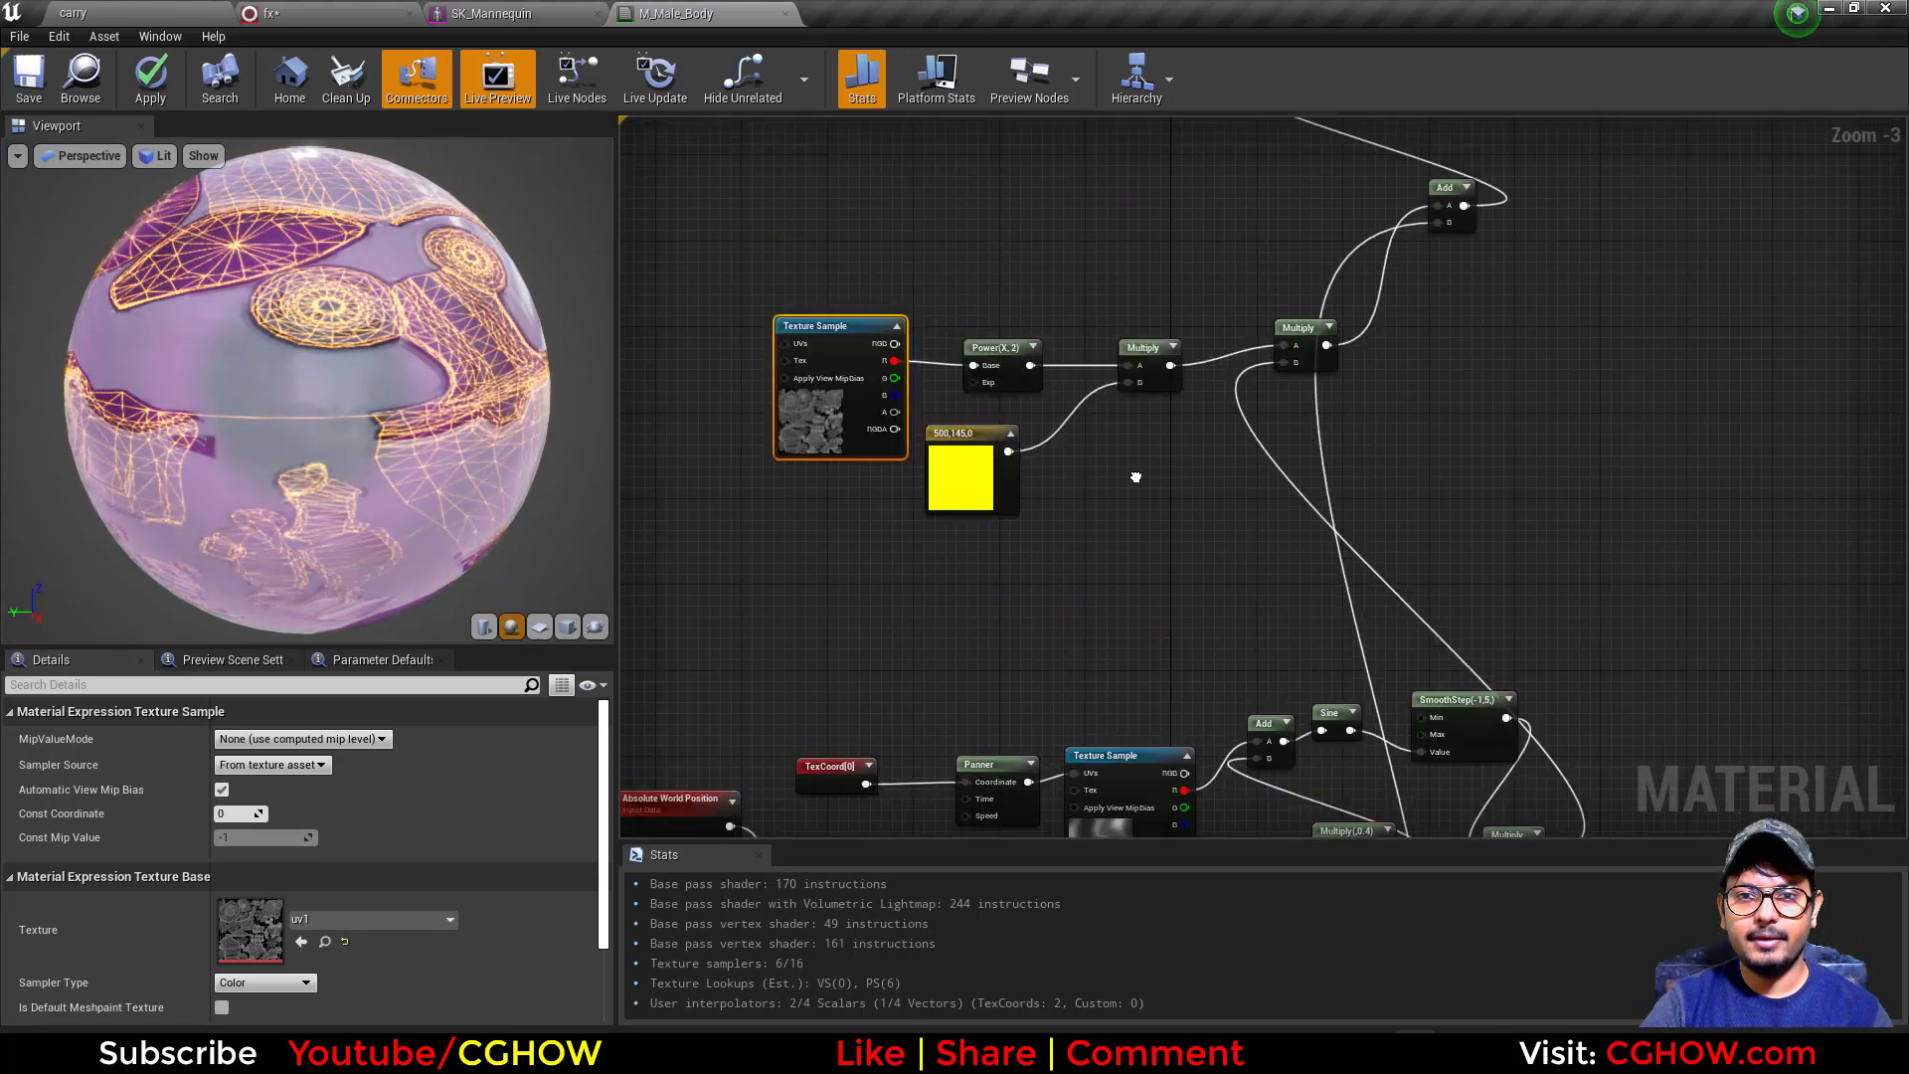